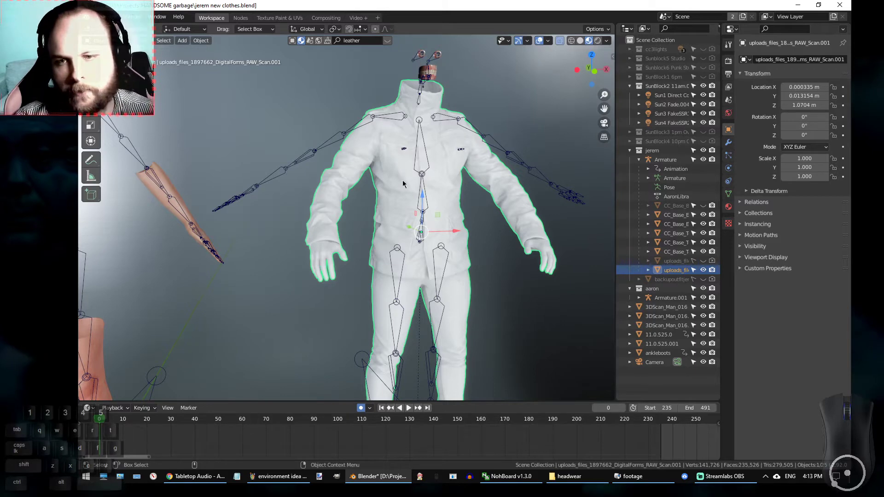
Examine the white clothing scan and the row of headless shirt-and-shorts body scans beside the rigged long-haired character.
scroll(394, 193, "down", 3)
scroll(394, 193, "down", 5)
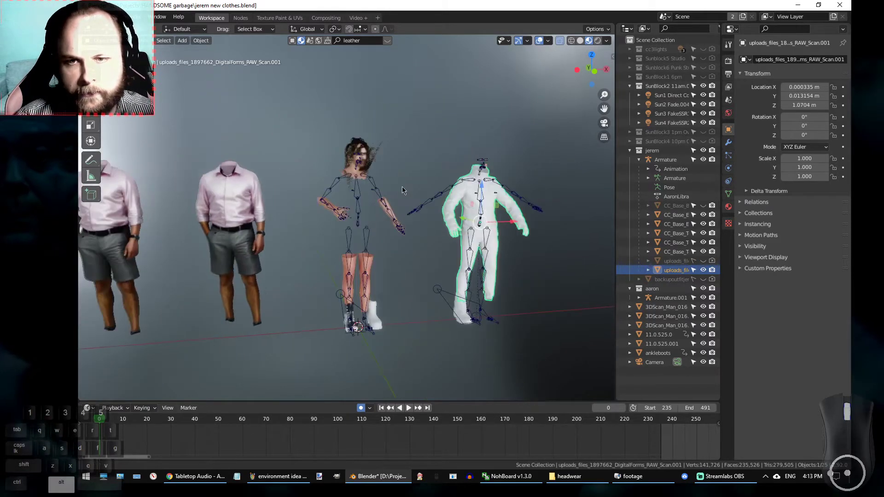
scroll(449, 227, "up", 4)
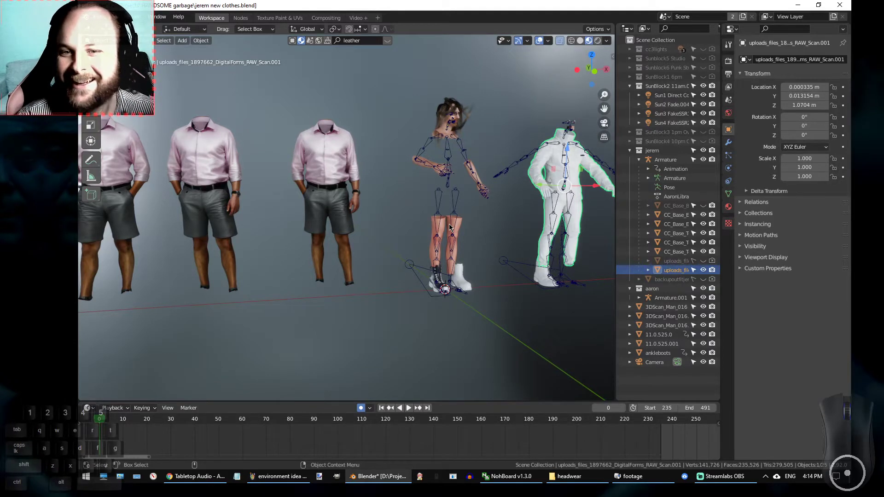
middle_click_drag(363, 161, 451, 165, "alt")
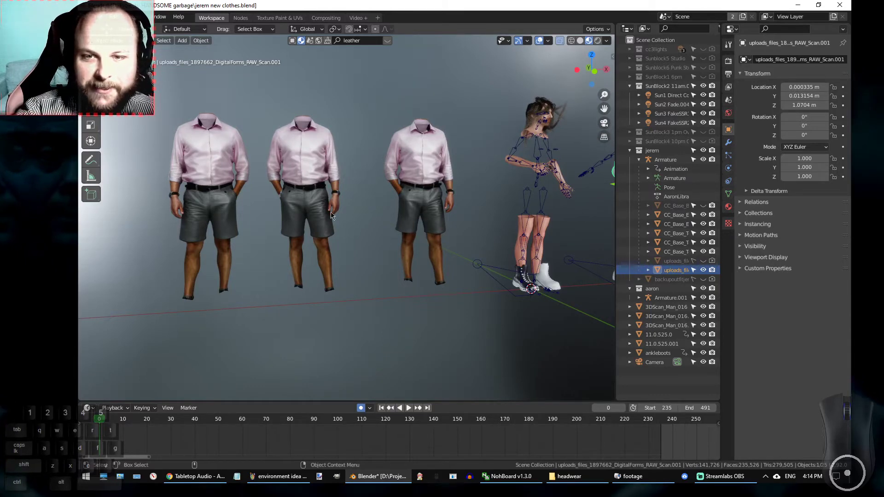
scroll(276, 193, "up", 5)
scroll(268, 153, "down", 6)
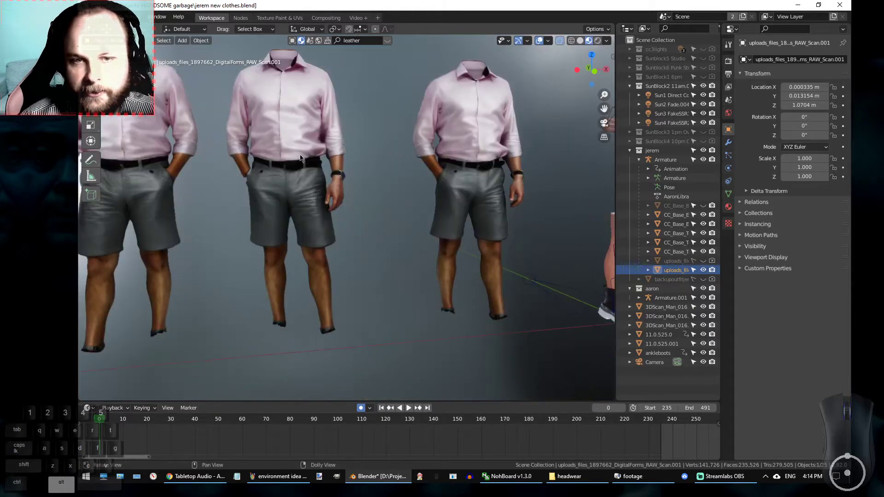
right_click_drag(274, 225, 352, 241, "alt")
middle_click_drag(352, 240, 332, 234, "alt")
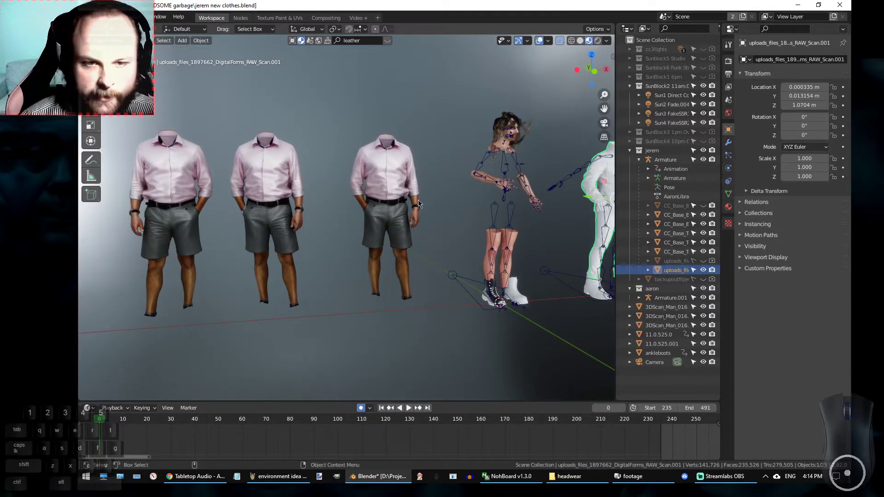
middle_click(437, 212, "alt")
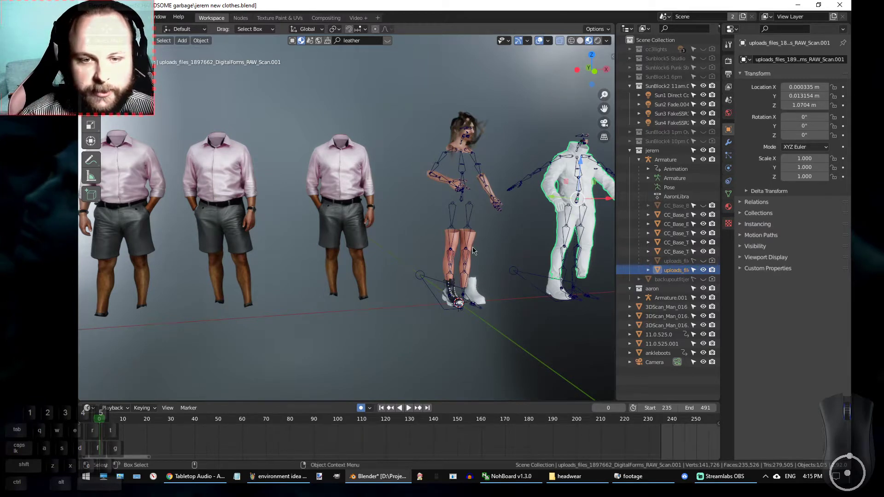
Examine the rigged character's bare lower legs and ankle boots, comparing them with the neighbouring scan's legs.
right_click_drag(471, 274, 459, 270, "alt")
middle_click_drag(394, 270, 418, 276, "alt")
middle_click_drag(438, 247, 483, 242, "alt")
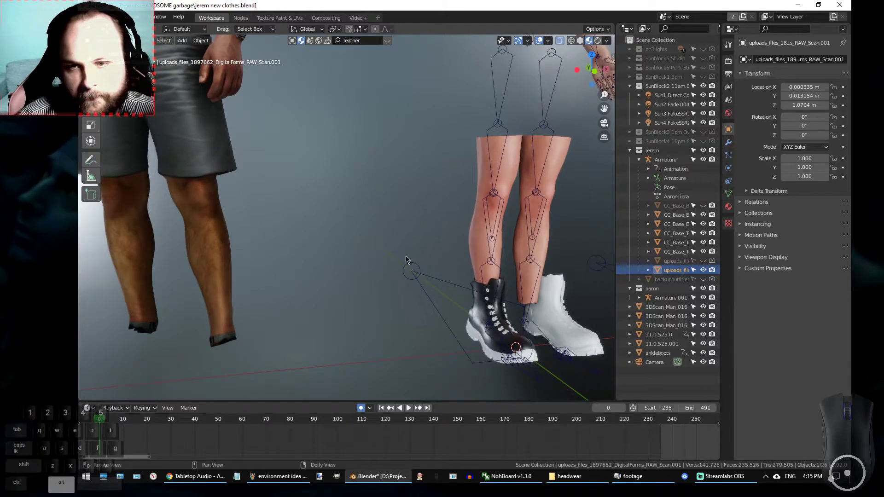
scroll(386, 269, "down", 1, "alt")
left_click_drag(386, 268, 337, 244, "alt")
scroll(334, 247, "up", 6)
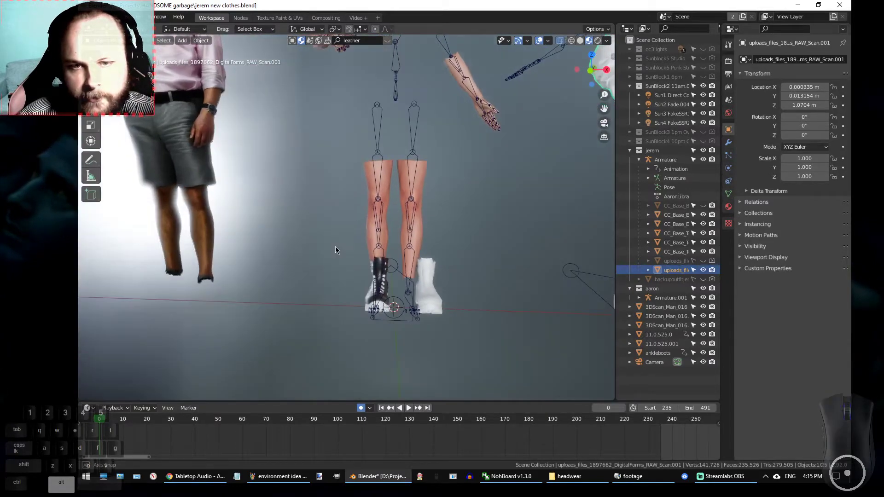
scroll(411, 250, "down", 2)
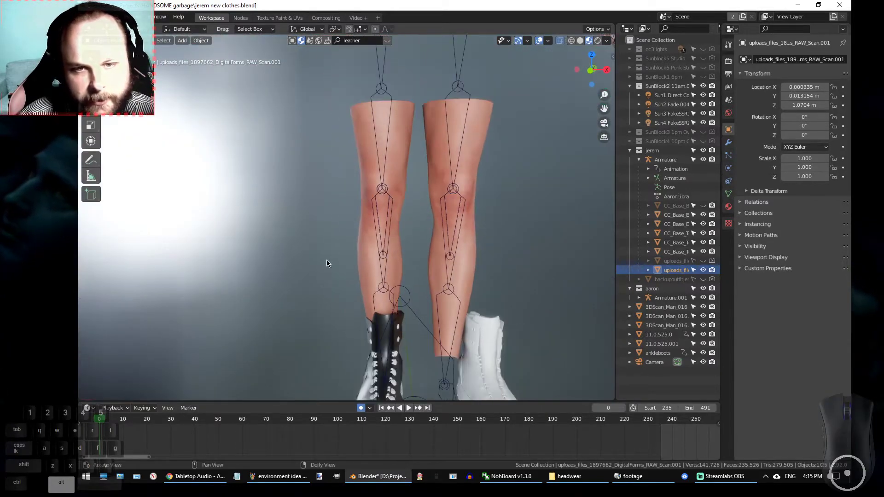
scroll(326, 258, "down", 3)
left_click_drag(327, 257, 361, 237, "alt")
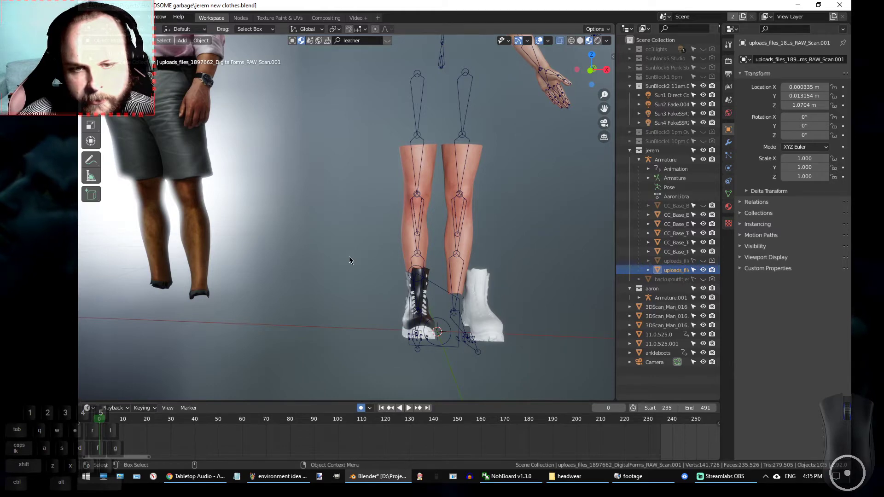
Compare the rigged character with the scans around it and inspect the white outfit from head to foot.
left_click_drag(348, 263, 319, 218, "alt")
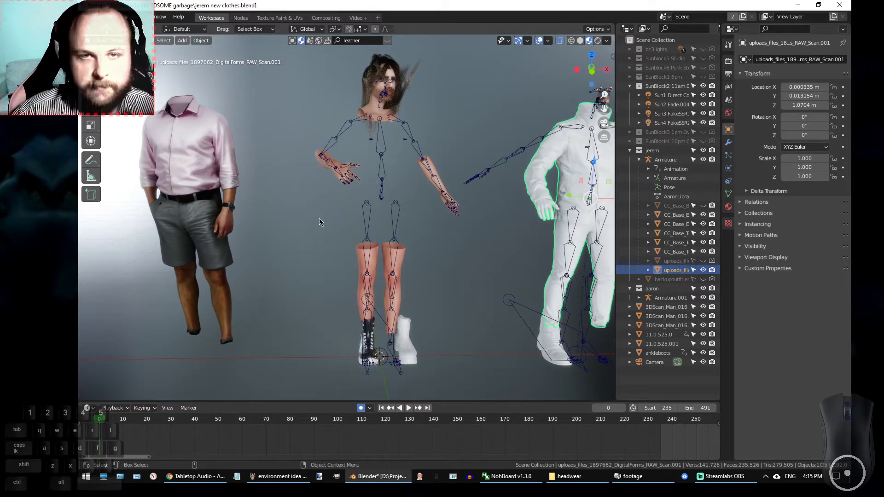
left_click_drag(267, 228, 402, 178, "alt")
left_click_drag(299, 204, 295, 248, "alt")
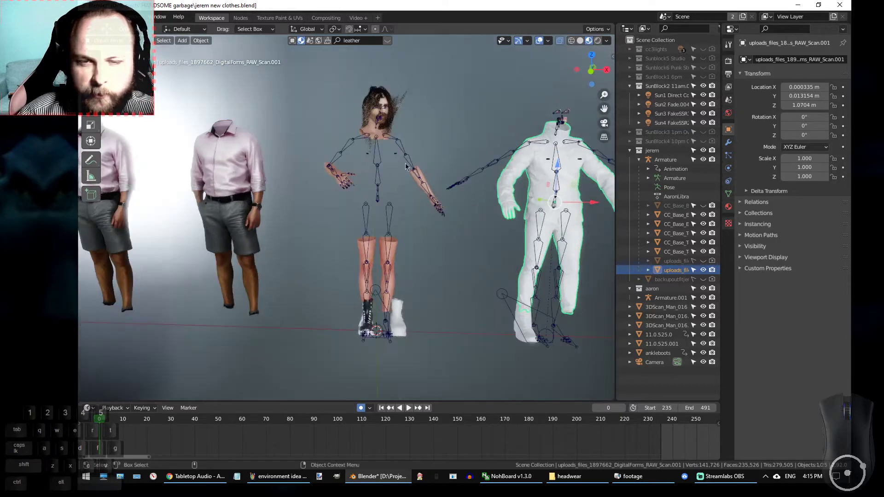
left_click_drag(296, 248, 344, 213, "alt")
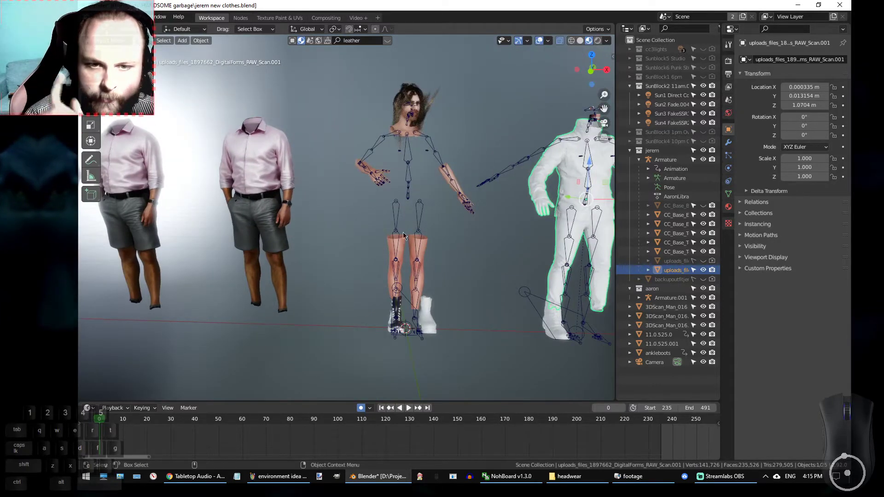
left_click_drag(509, 330, 456, 293, "alt")
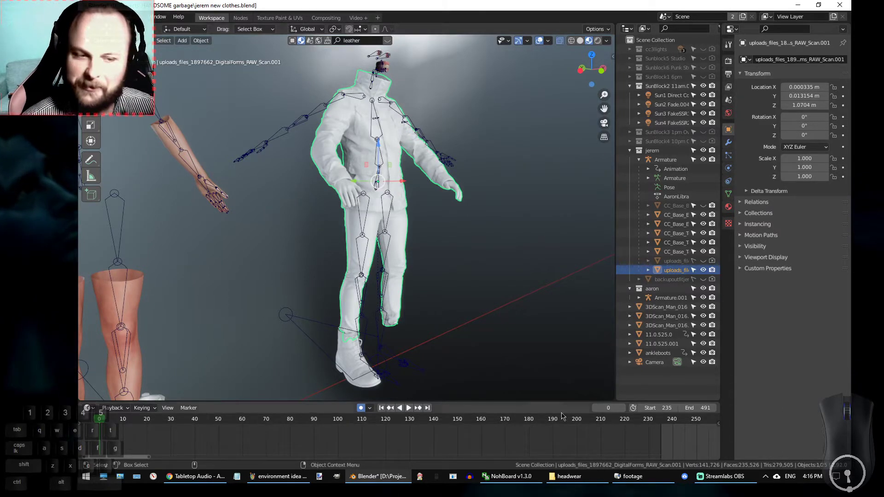
Check the recording in Streamlabs OBS and return to Blender.
left_click(723, 476)
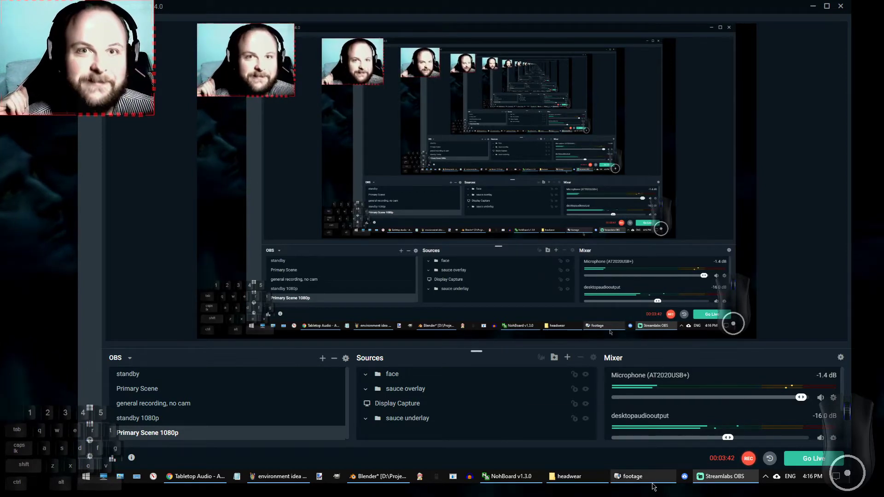
left_click(382, 479)
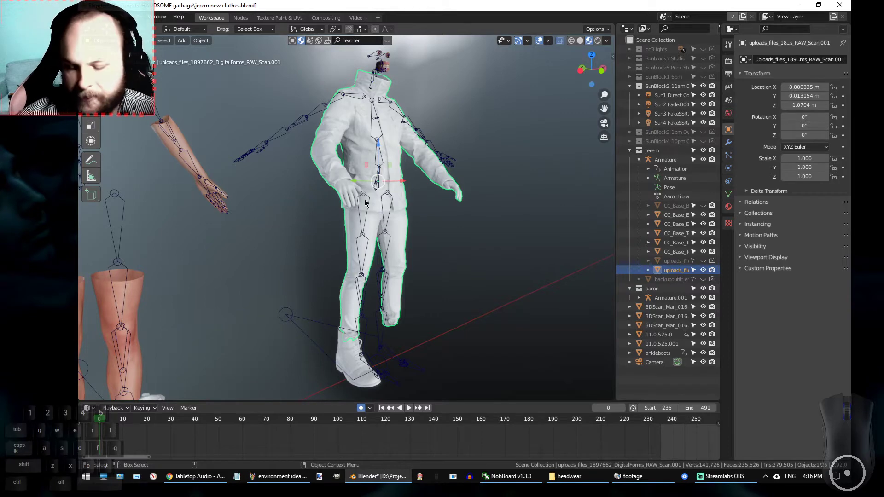
Put the white jacket figure's armature into Pose Mode and select its right clavicle bone.
middle_click_drag(267, 147, 289, 257, "alt")
right_click_drag(289, 258, 291, 134, "alt")
left_click_drag(305, 166, 283, 164, "alt")
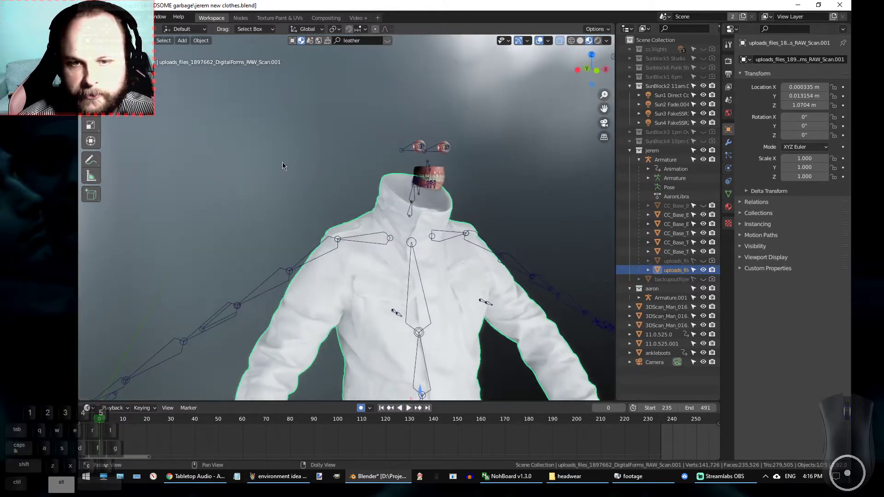
right_click_drag(282, 164, 311, 208, "alt")
middle_click_drag(312, 207, 307, 167, "alt")
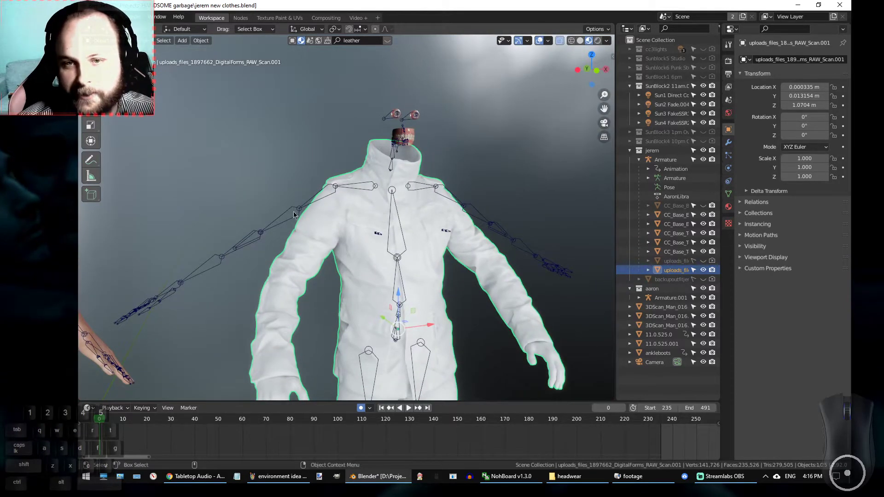
left_click(295, 214)
key("Tab")
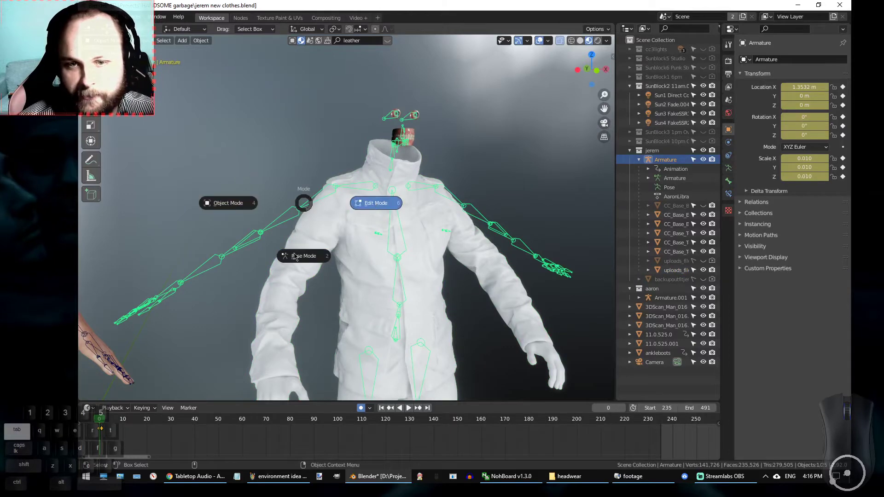
left_click(303, 267)
left_click_drag(259, 176, 322, 186, "alt")
left_click(398, 215)
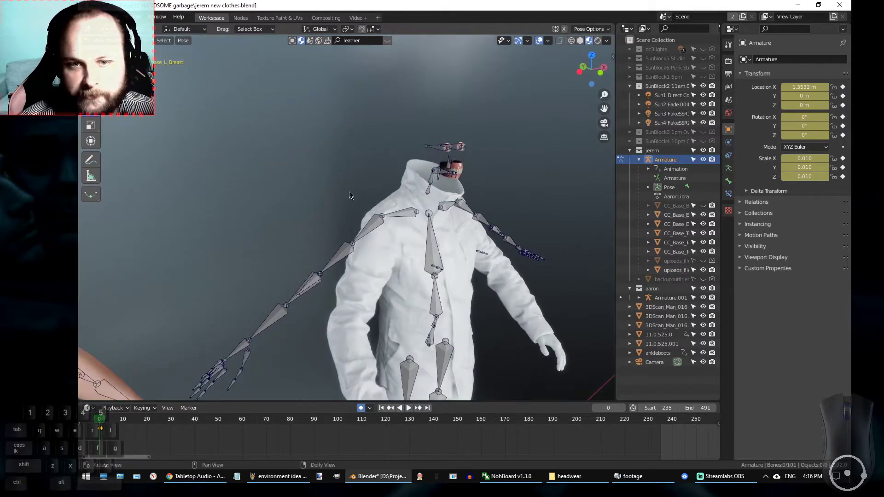
Try rotating the right clavicle bone about the Z axis to show how the jacket follows the rig.
right_click_drag(349, 219, 321, 193, "alt")
middle_click_drag(338, 206, 315, 177, "alt")
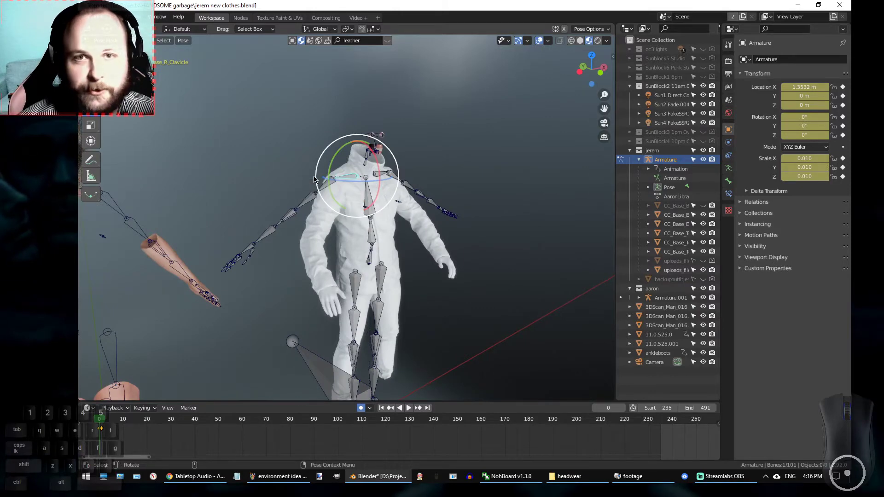
left_click_drag(314, 179, 344, 214, "alt")
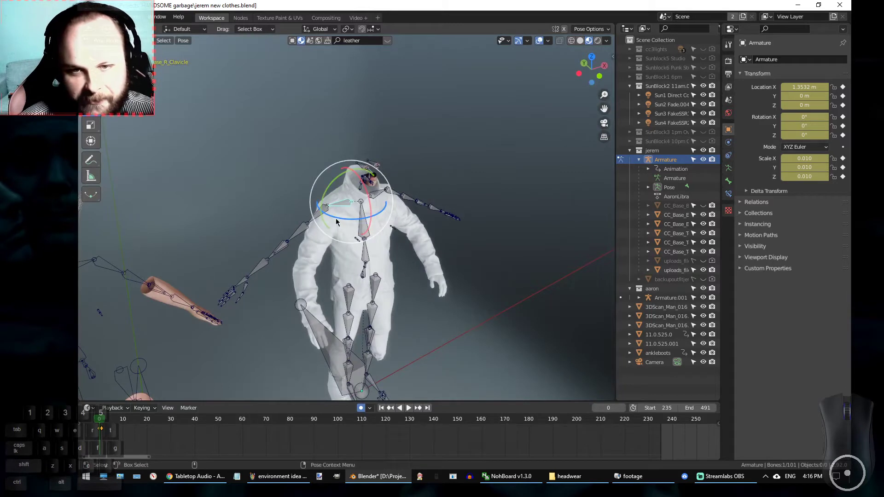
key("r")
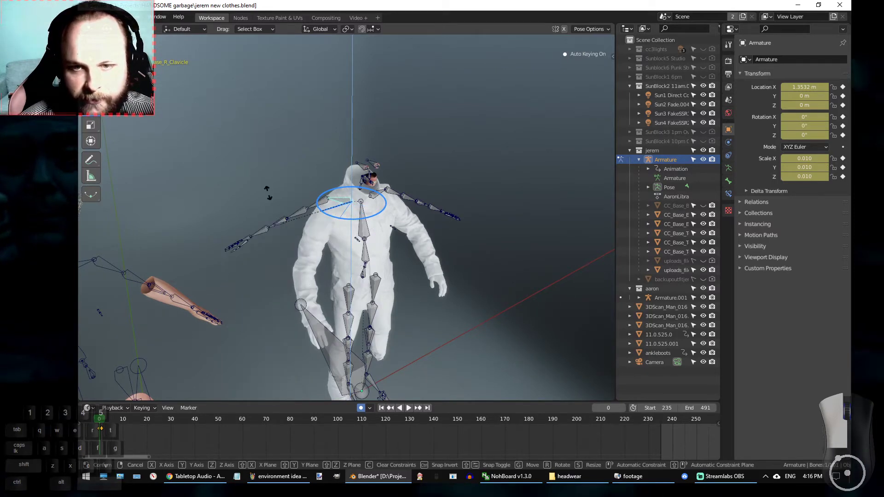
left_click_drag(277, 218, 269, 233)
Examine how the armature's arm, torso and leg bones line up with the white outfit scan.
left_click_drag(397, 293, 361, 258, "alt")
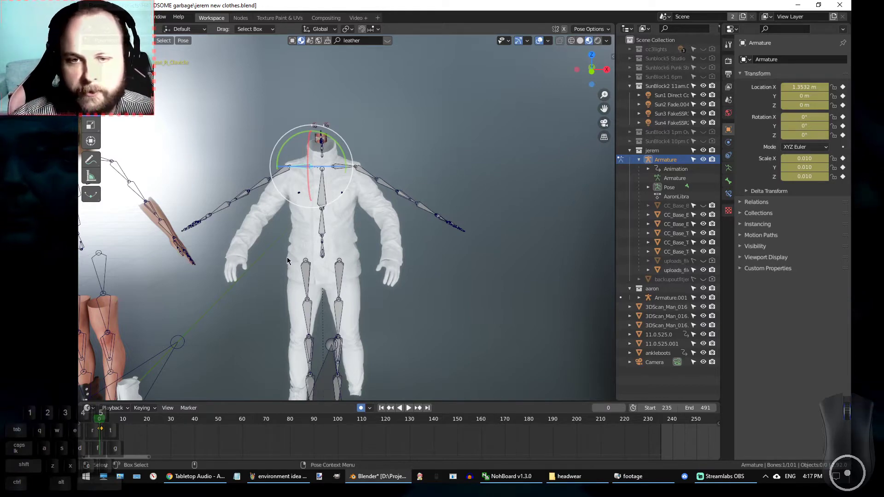
scroll(265, 230, "down", 2)
middle_click_drag(261, 236, 317, 225, "alt")
middle_click_drag(331, 263, 365, 243, "alt")
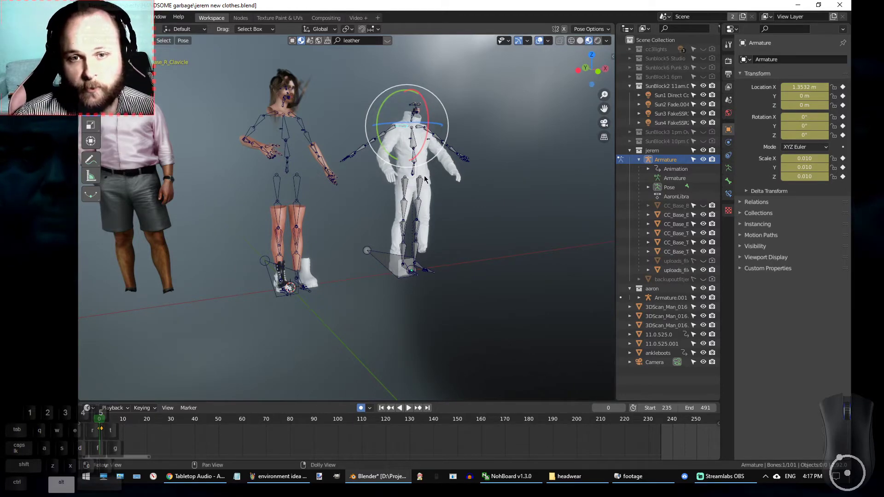
scroll(422, 188, "up", 10)
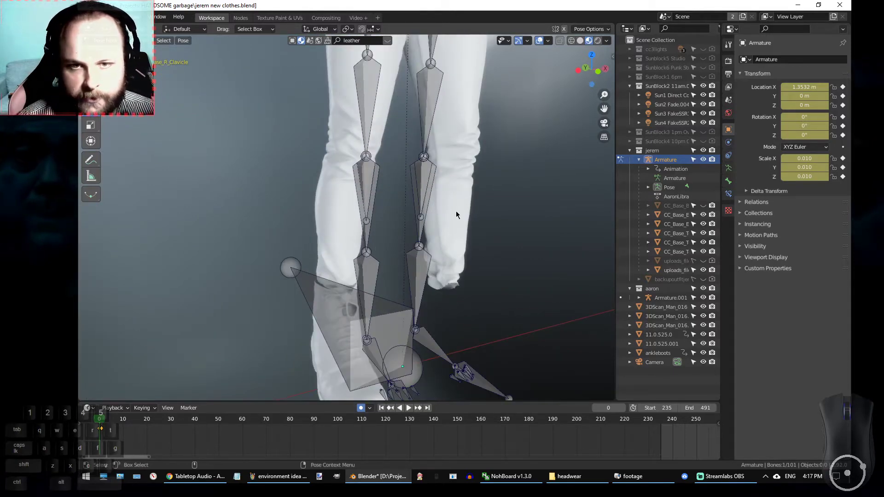
scroll(453, 209, "down", 10)
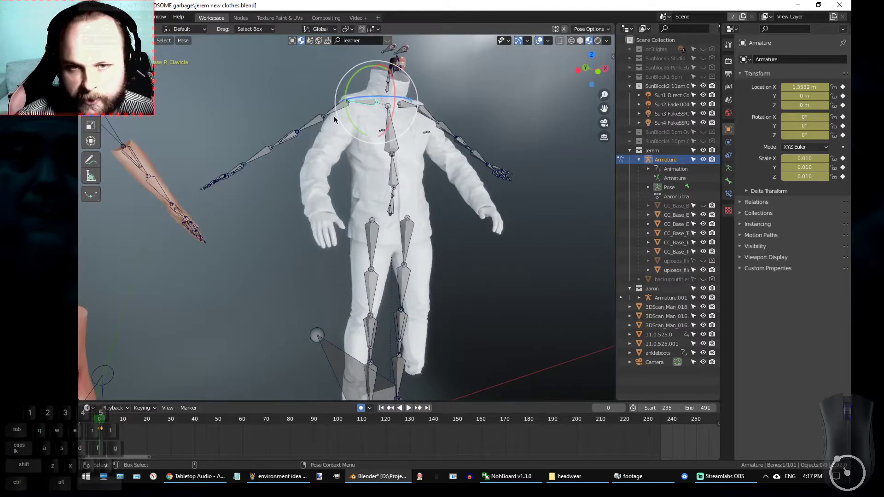
Examine the outfit's boot and the other trouser leg's torn hem against the armature's lower leg and foot bones.
left_click_drag(443, 300, 428, 253, "alt")
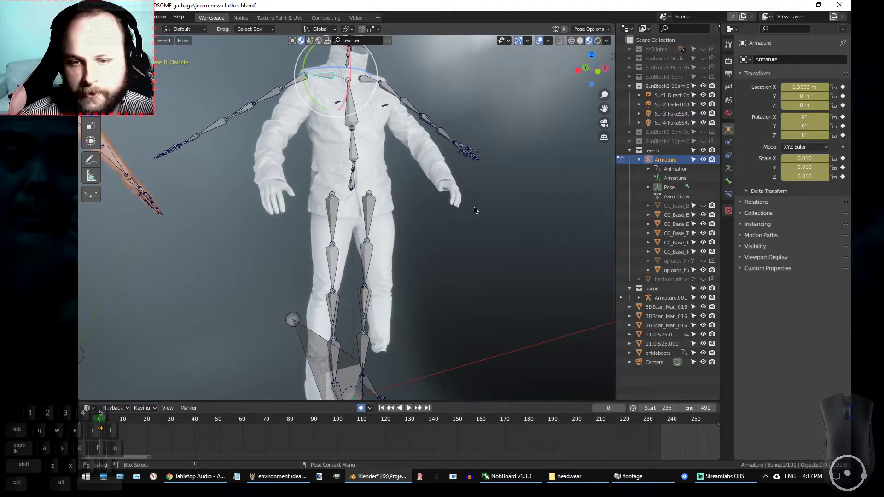
middle_click_drag(422, 254, 481, 150, "alt")
left_click_drag(184, 263, 363, 248, "alt")
scroll(366, 248, "up", 3)
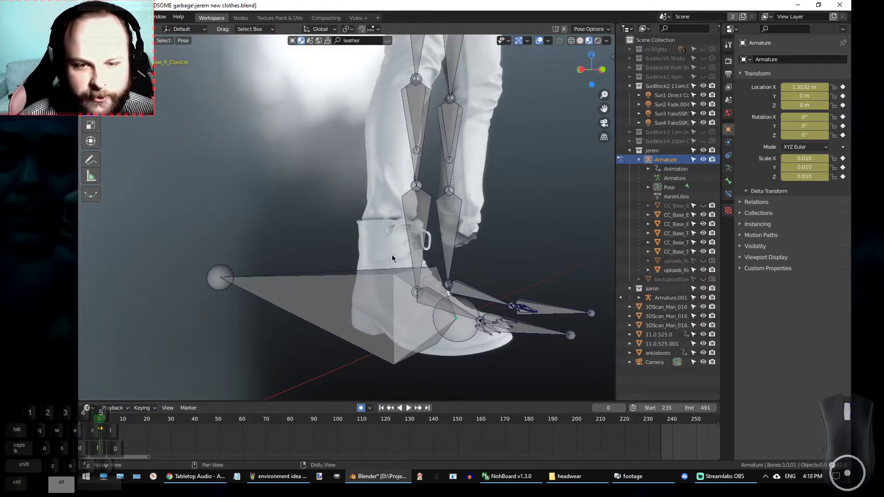
scroll(391, 255, "up", 2)
left_click_drag(357, 170, 312, 223, "alt")
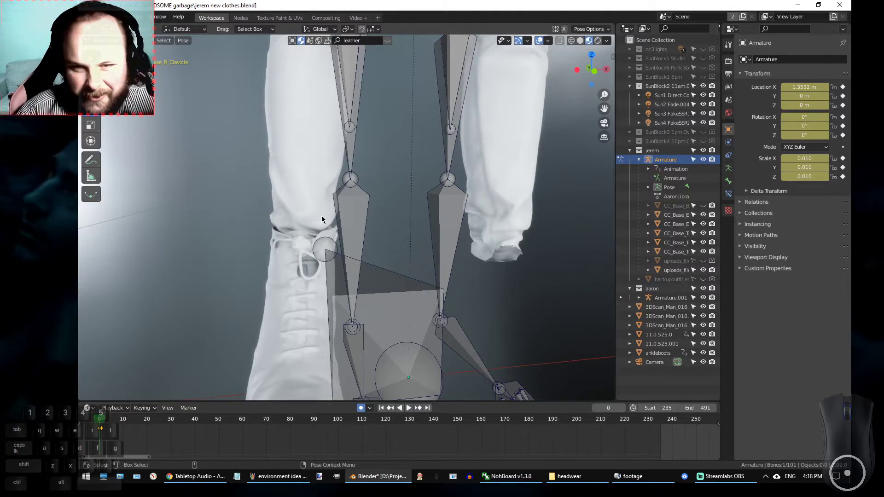
mouse_move(321, 215)
right_mouse_down("alt")
mouse_move(343, 219)
mouse_move(314, 214)
right_mouse_up("alt")
middle_click_drag(314, 215, 338, 216, "alt")
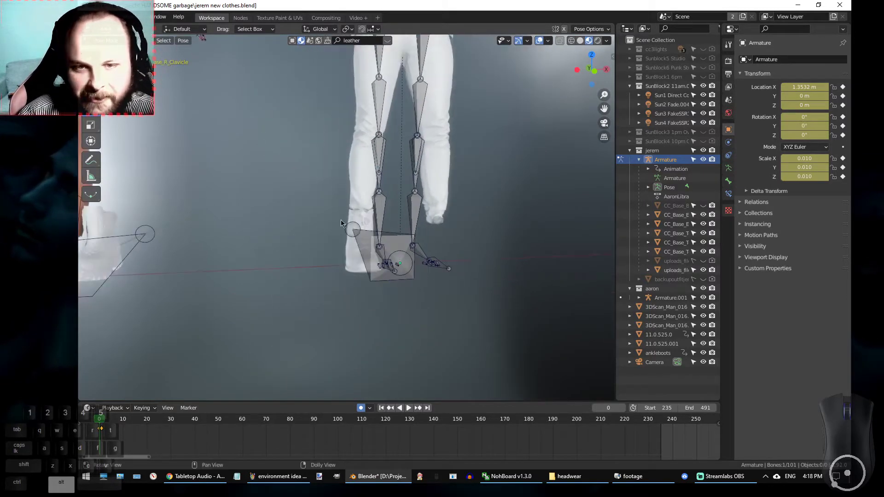
right_click_drag(338, 216, 387, 229, "alt")
mouse_move(388, 229)
left_mouse_down("alt")
mouse_move(452, 226)
mouse_move(387, 226)
left_mouse_up("alt")
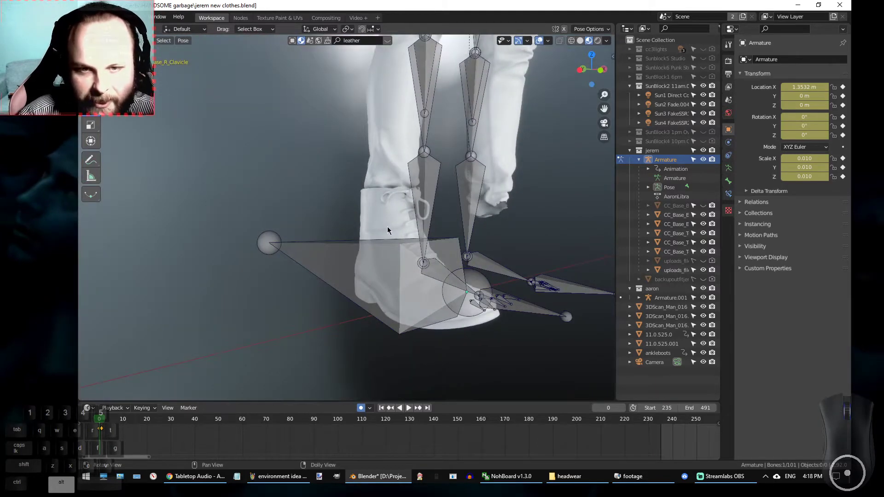
right_click_drag(387, 227, 342, 210, "alt")
left_click_drag(342, 210, 153, 189, "alt")
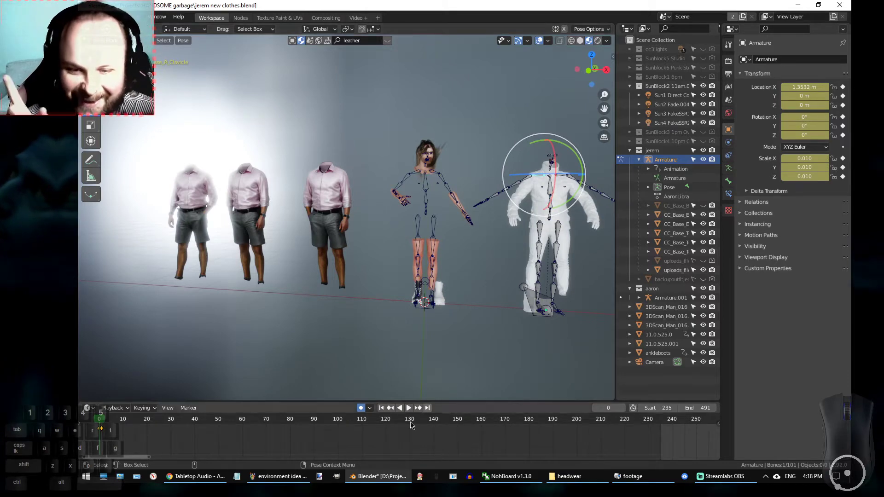
Switch to the environment idea drawing in Paint and maximize its window.
left_click(278, 476)
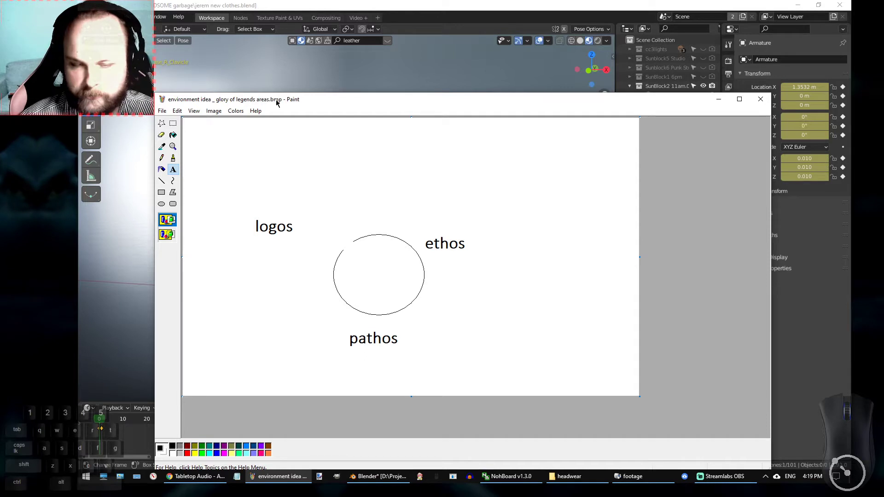
double_click(573, 98)
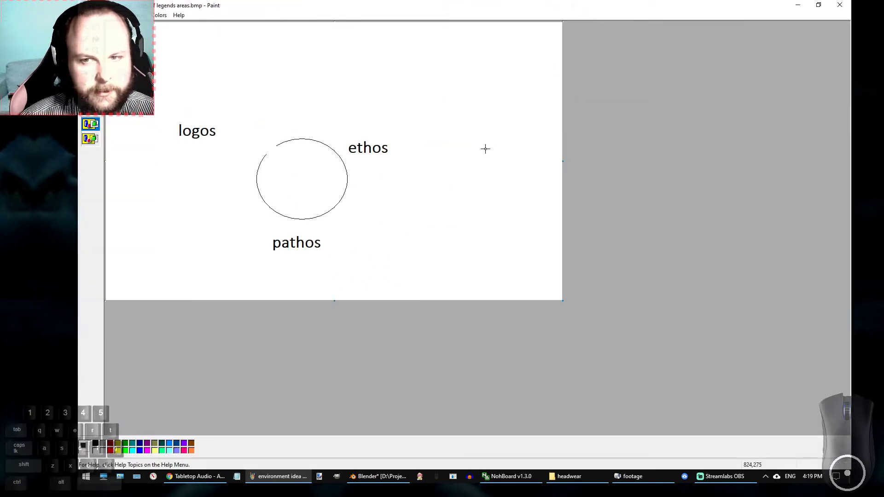
Move the circle drawing with its logos, ethos and pathos labels to the upper part of the canvas.
left_click_drag(151, 92, 479, 285)
mouse_move(427, 249)
left_mouse_down()
mouse_move(462, 225)
mouse_move(449, 202)
mouse_move(457, 177)
left_mouse_up()
Switch to Chrome and copy the round Ethos Pathos Logos wheel image from the "ethos pathos logos" image results.
left_click(207, 483)
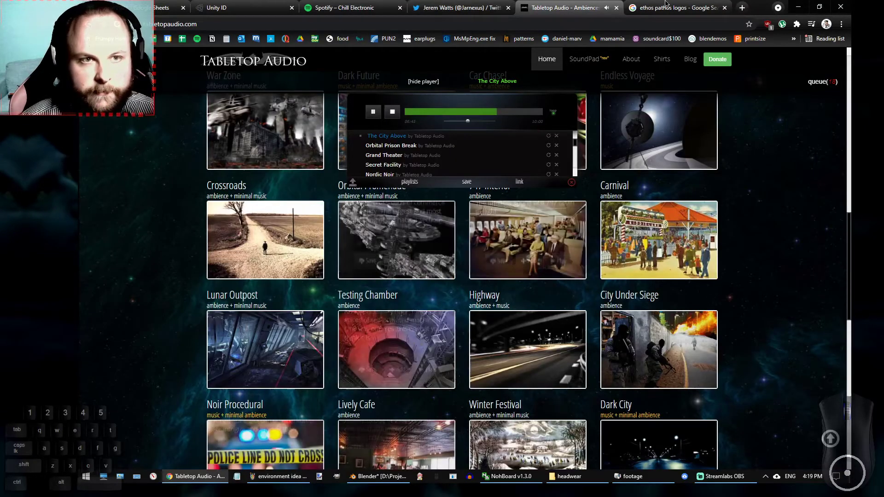
key("ctrl+Tab")
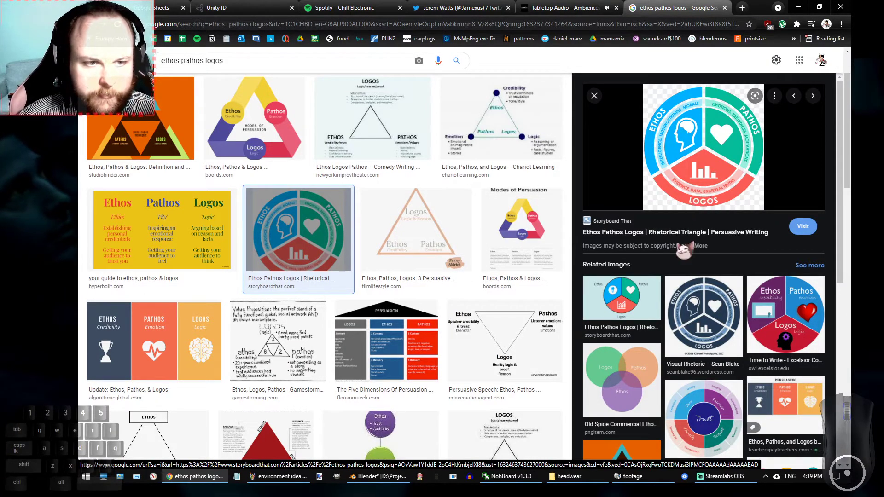
right_click(703, 165)
left_click(740, 272)
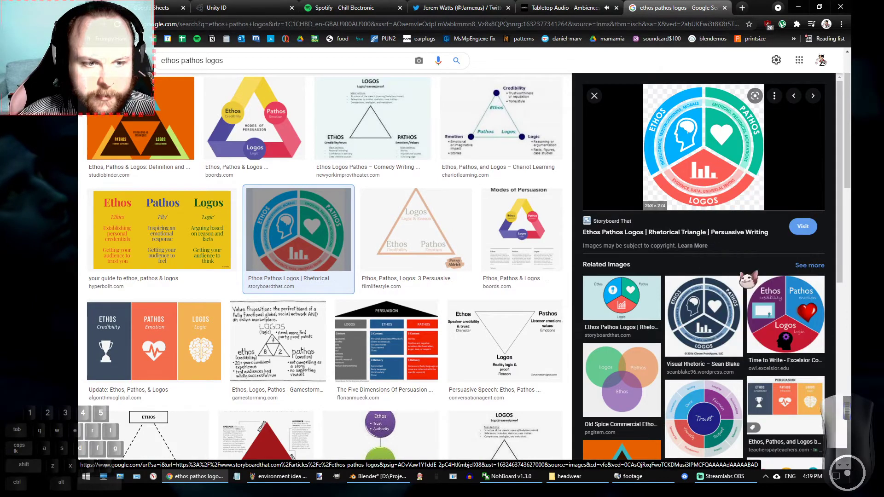
Switch back to Paint, paste the wheel image and place it beside the existing circle drawing.
left_click(278, 477)
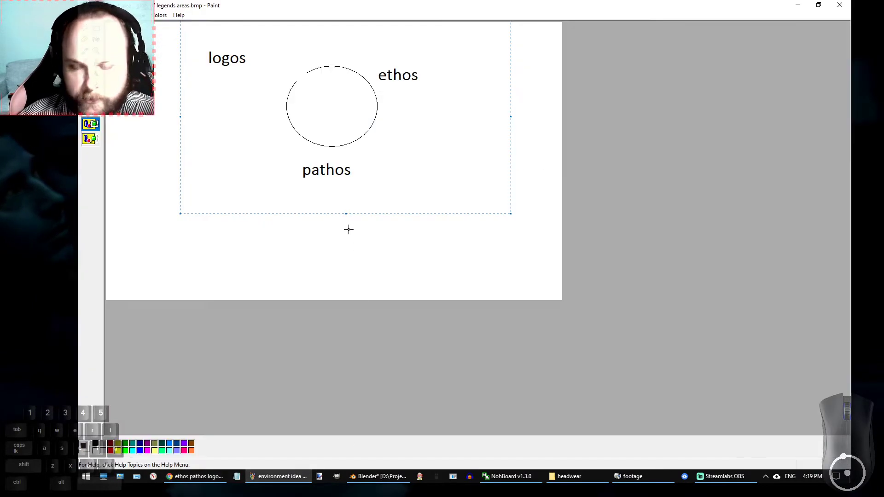
key("ctrl+v")
left_click_drag(170, 97, 202, 181)
Delete the old circle drawing with its three labels and enlarge the canvas in both directions.
left_click_drag(188, 29, 470, 91)
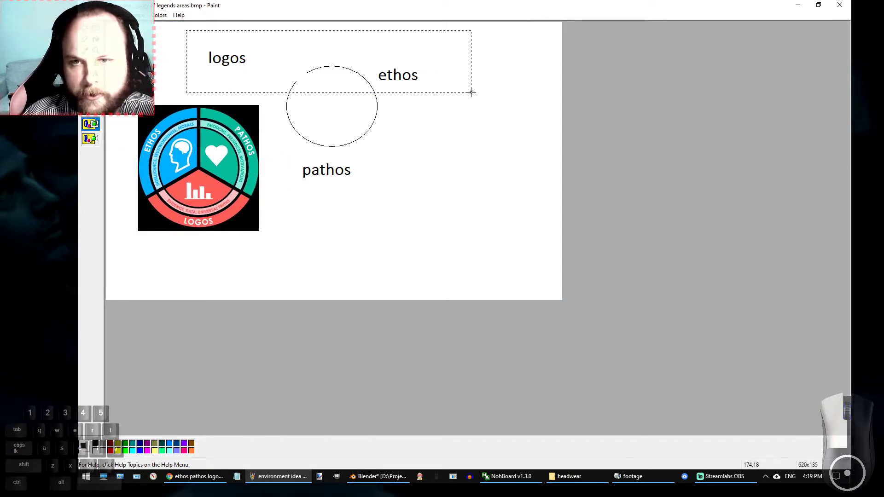
key("Delete")
left_click_drag(434, 51, 280, 226)
key("Delete")
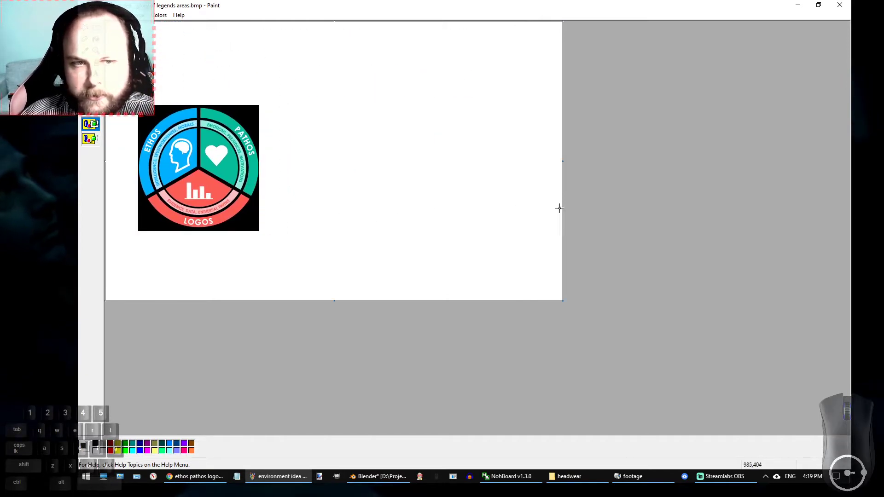
left_click_drag(563, 301, 765, 382)
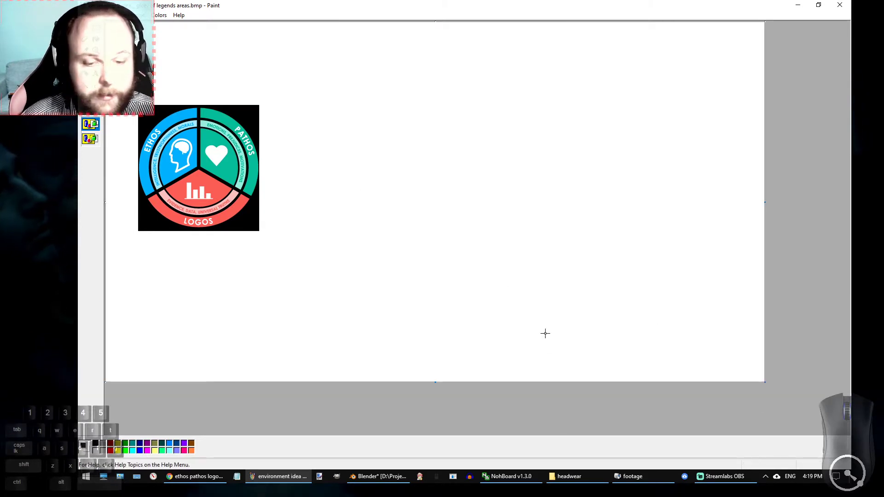
Switch to File Explorer and open the Releases folder of the demon guts project in Projects on aarondrive2 (D:).
left_click(569, 476)
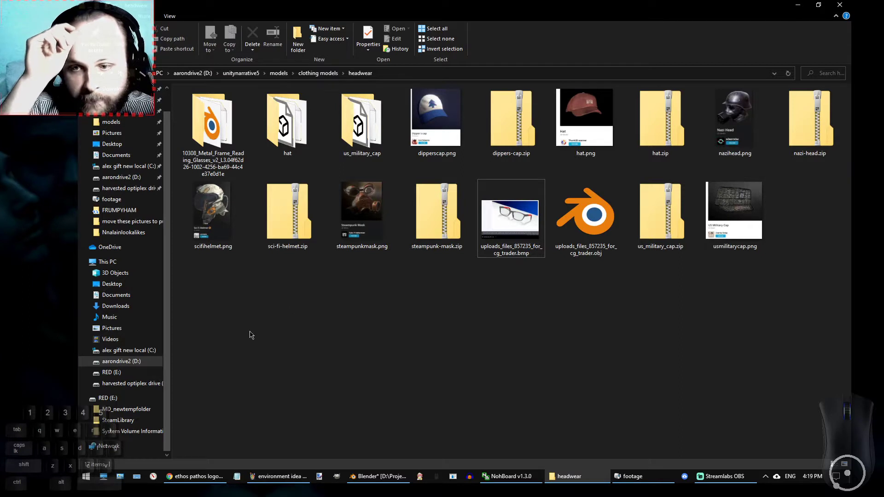
left_click(123, 361)
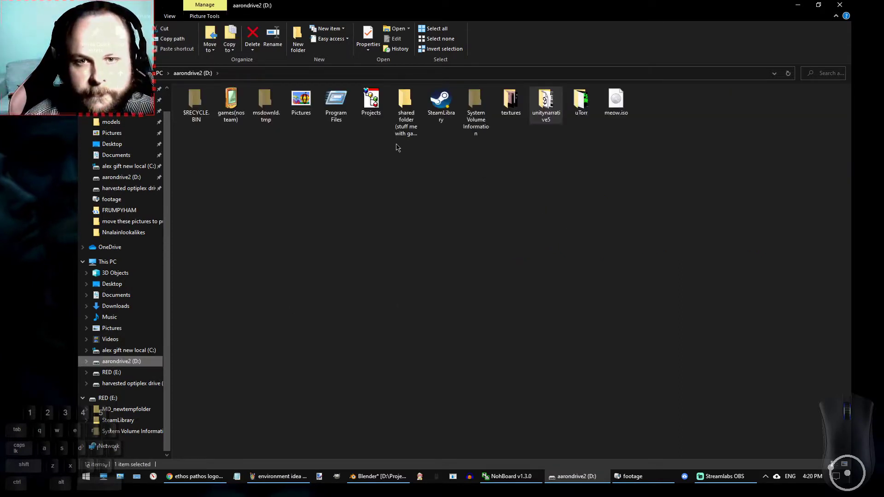
double_click(368, 101)
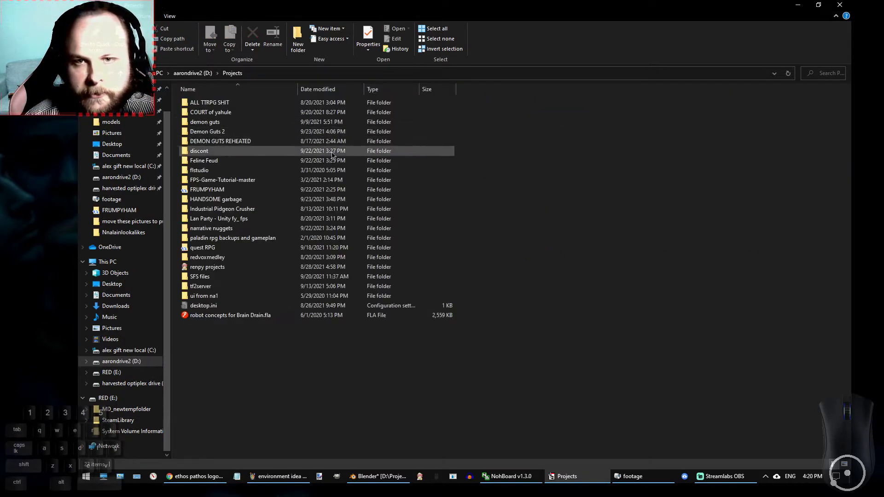
double_click(271, 122)
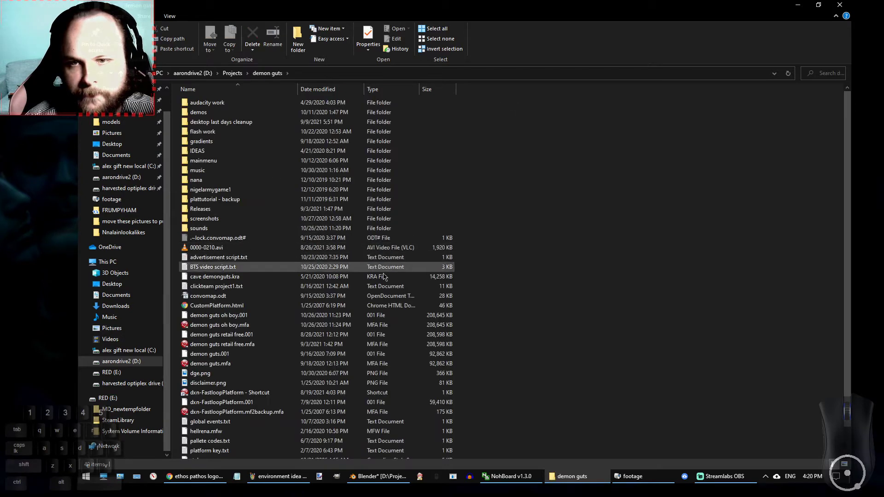
scroll(376, 185, "down", 1)
scroll(350, 163, "up", 1)
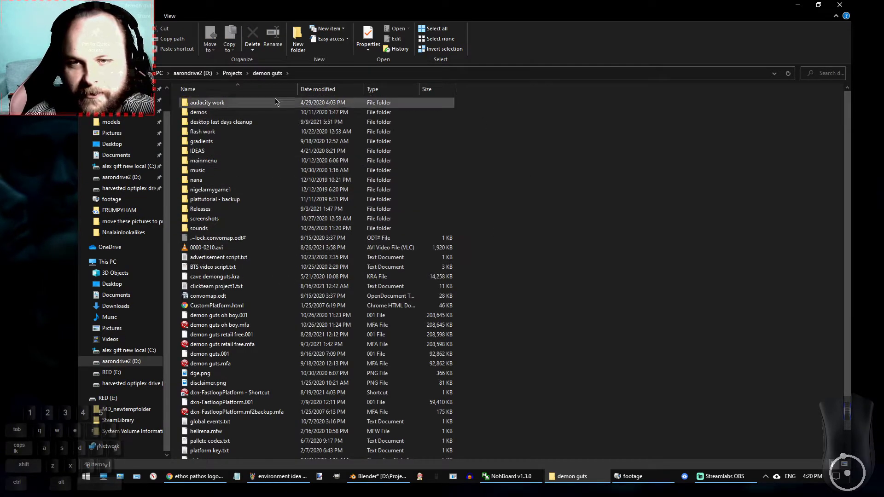
scroll(442, 214, "down", 1)
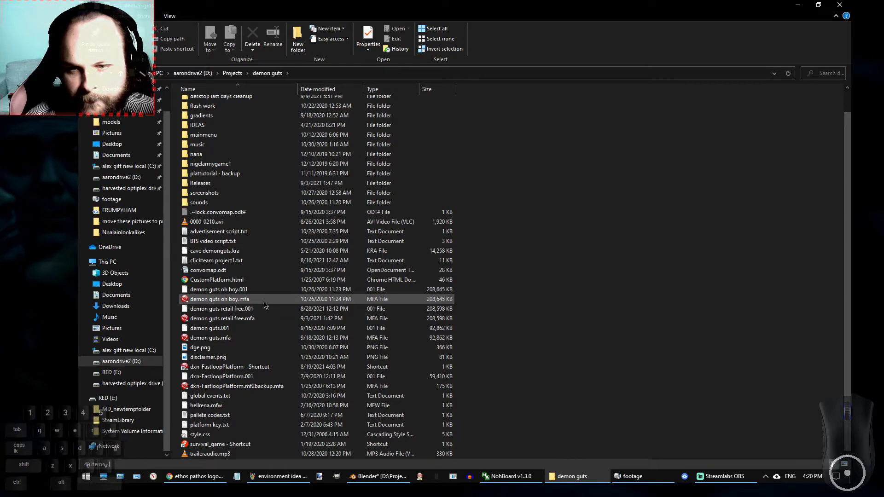
scroll(264, 304, "up", 1)
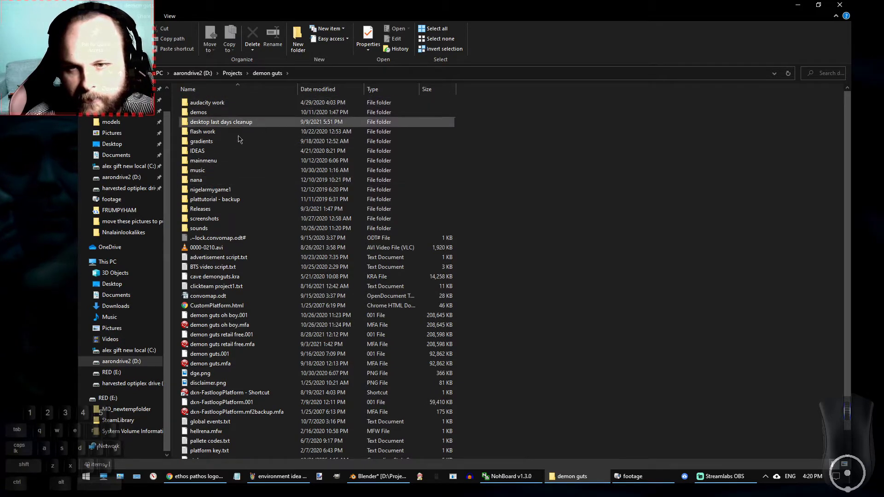
double_click(243, 208)
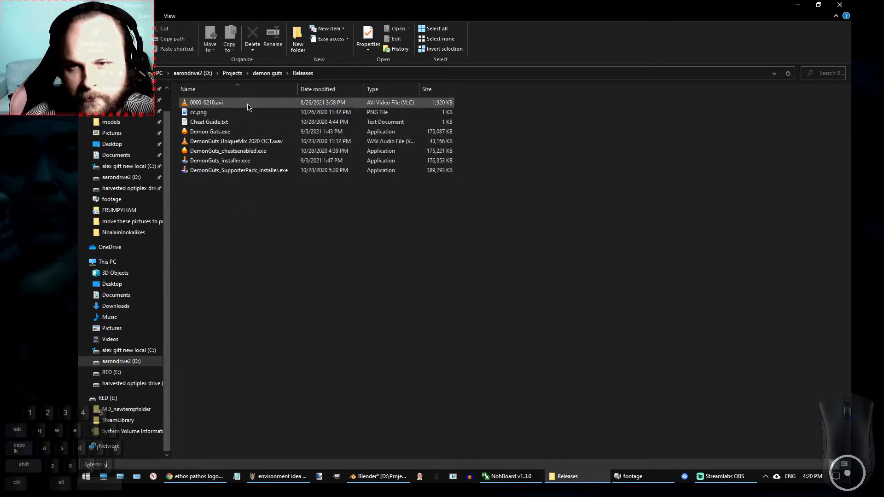
Launch Demon Guts.exe and start a new run.
left_click(254, 134)
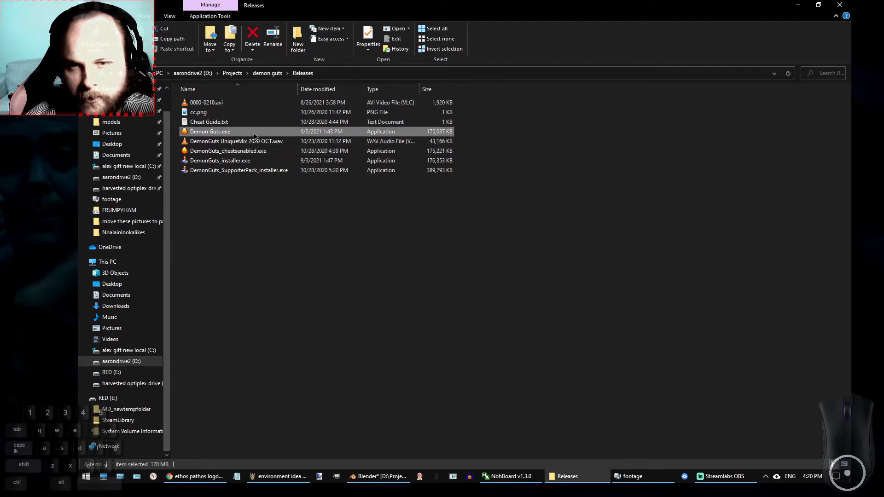
double_click(316, 134)
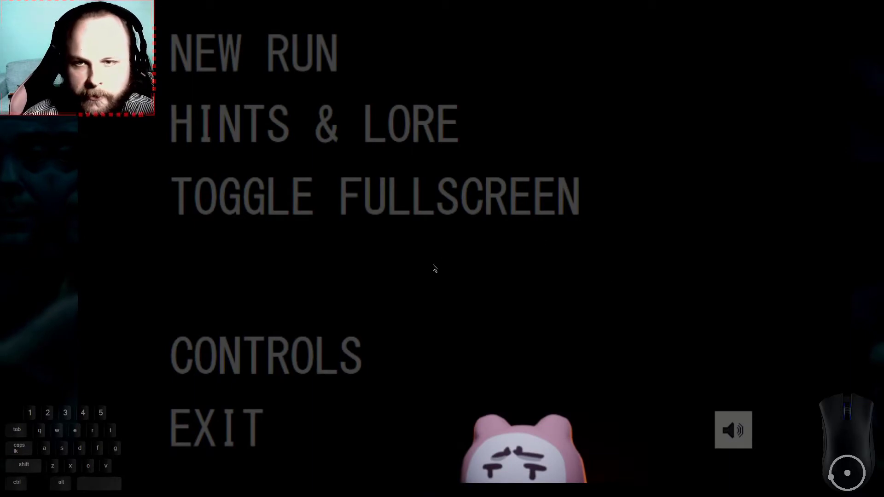
left_click(257, 53)
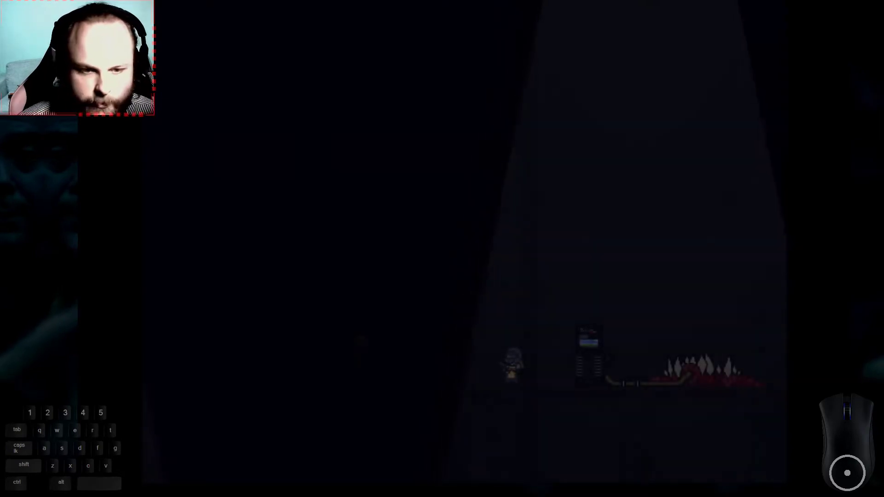
Reach the first in-game conversation and capture a screen snip of the spoken line and its five reply options.
key("d")
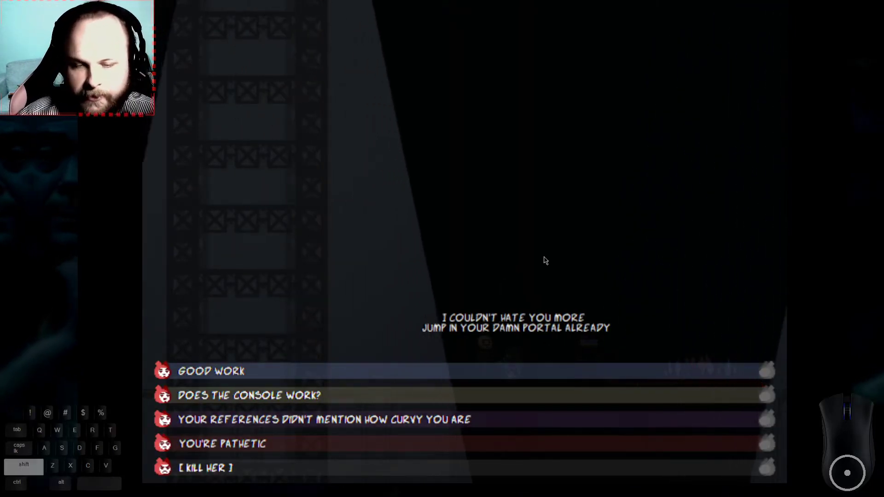
key("super+shift+s")
mouse_move(148, 276)
left_mouse_down()
mouse_move(581, 400)
mouse_move(780, 480)
left_mouse_up()
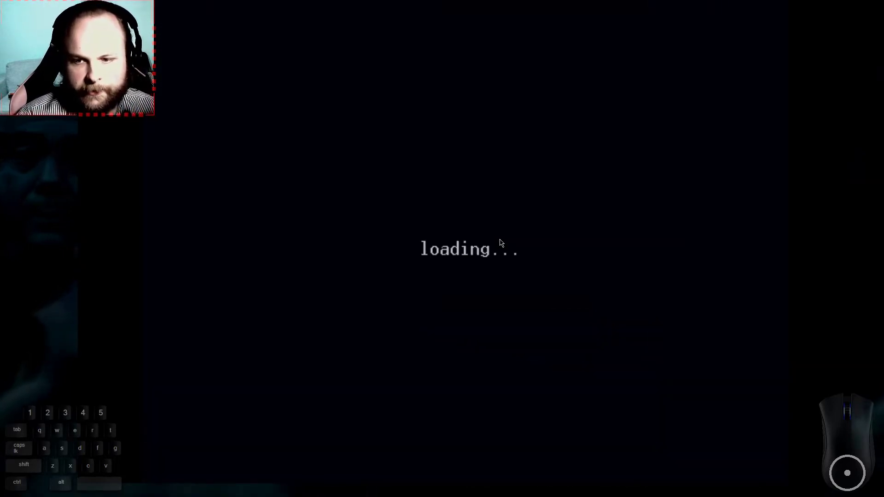
Exit the game and close the File Explorer window.
mouse_move(249, 371)
left_click(219, 424)
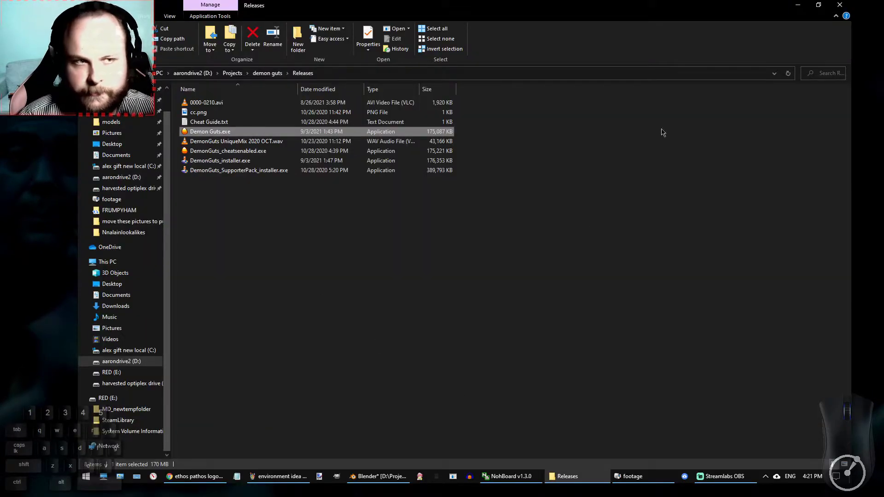
left_click(839, 6)
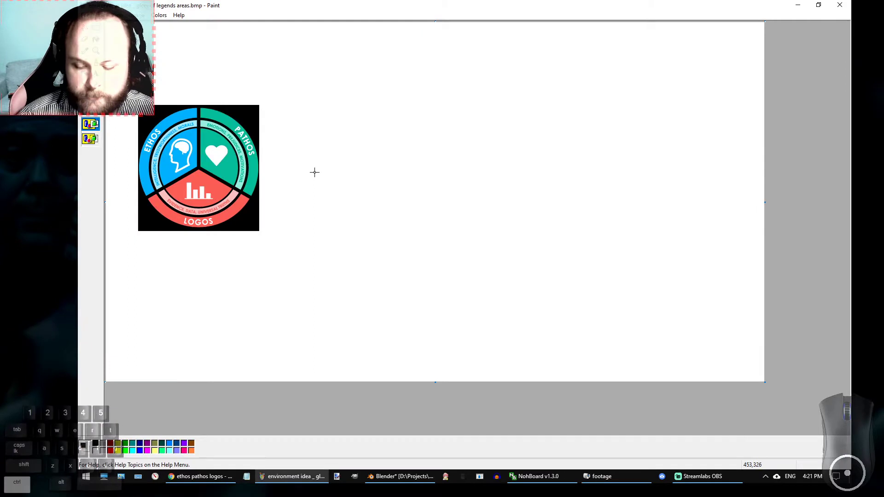
Paste the dialogue snip into the Paint drawing at 50% horizontal and vertical scale, beside the Ethos Pathos Logos wheel.
key("ctrl+v")
left_click_drag(298, 166, 419, 144)
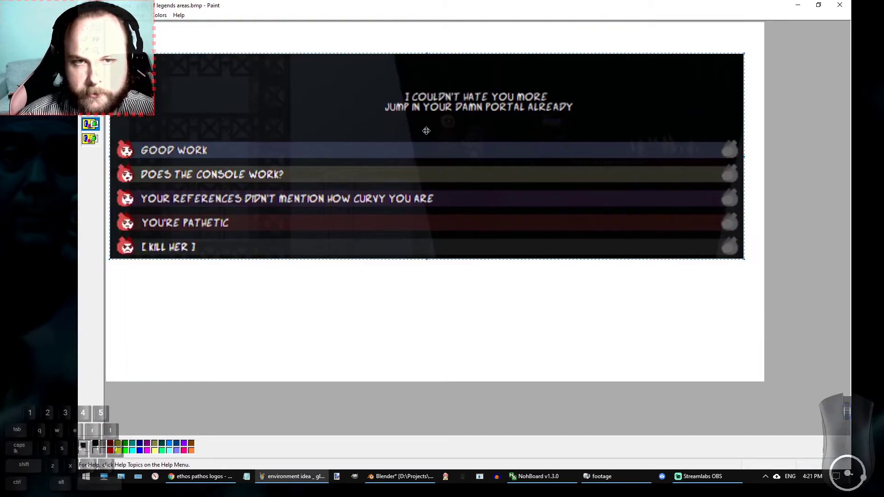
right_click(534, 123)
left_click(573, 212)
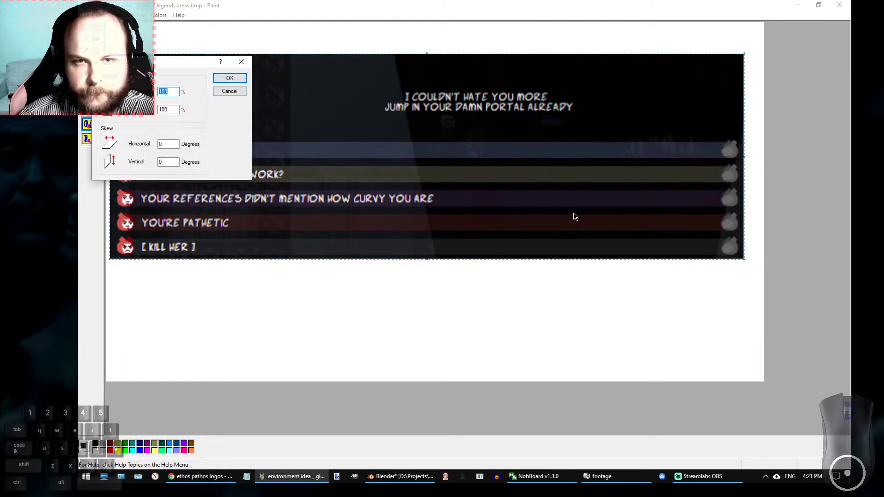
type("50")
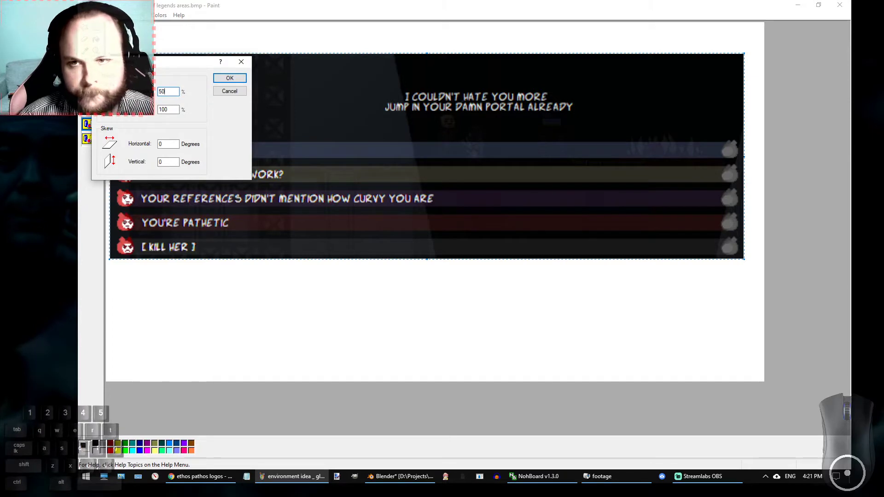
key("Tab")
type("50")
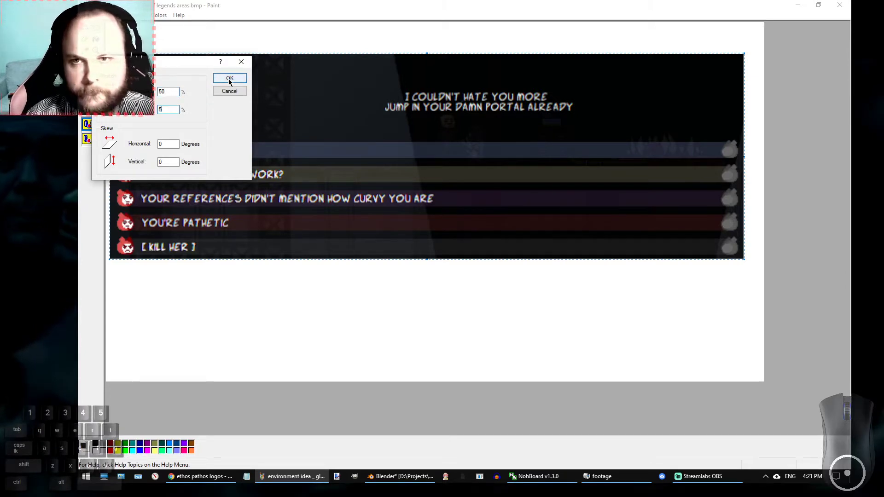
left_click(229, 78)
left_click_drag(232, 125, 419, 199)
left_click(467, 277)
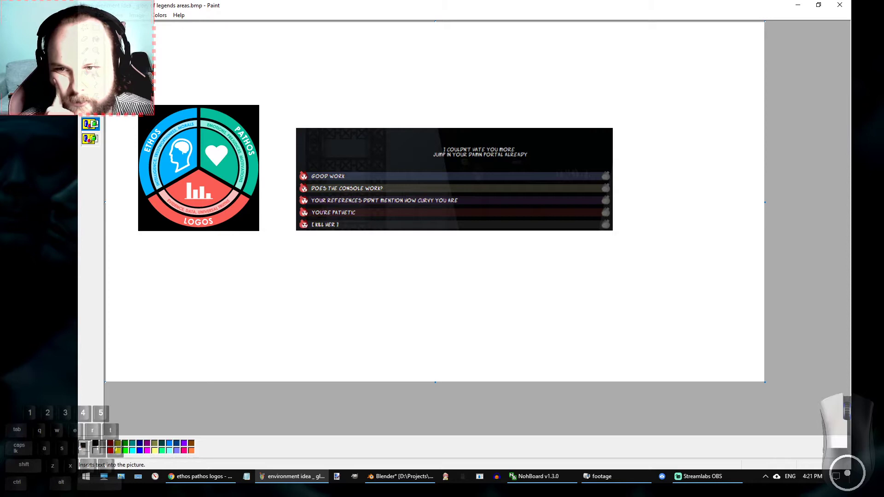
left_click_drag(251, 254, 612, 357)
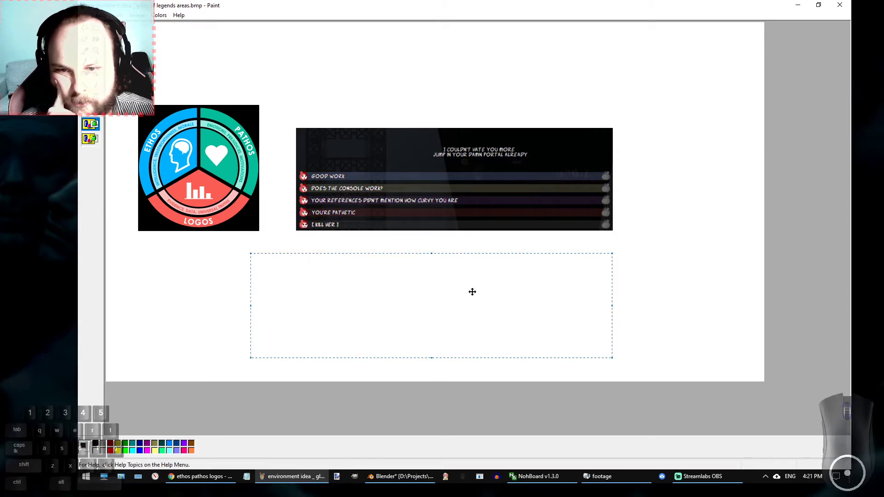
mouse_move(258, 251)
left_mouse_down()
mouse_move(505, 373)
mouse_move(496, 377)
left_mouse_up()
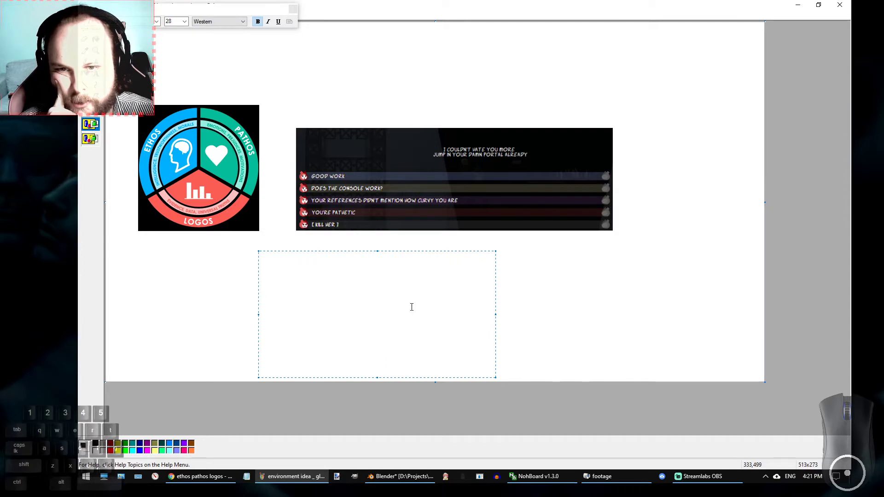
left_click(596, 268)
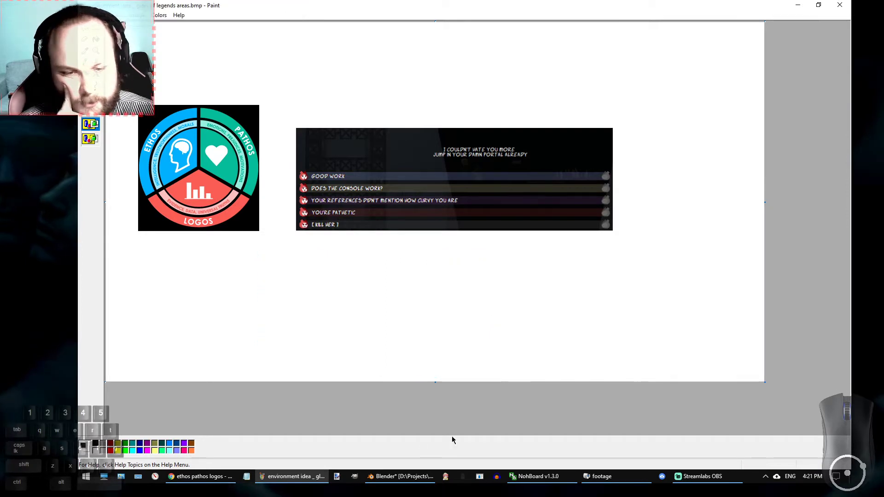
Launch PureRef, glance back at the Paint drawing, and return to the empty reference board.
mouse_move(307, 484)
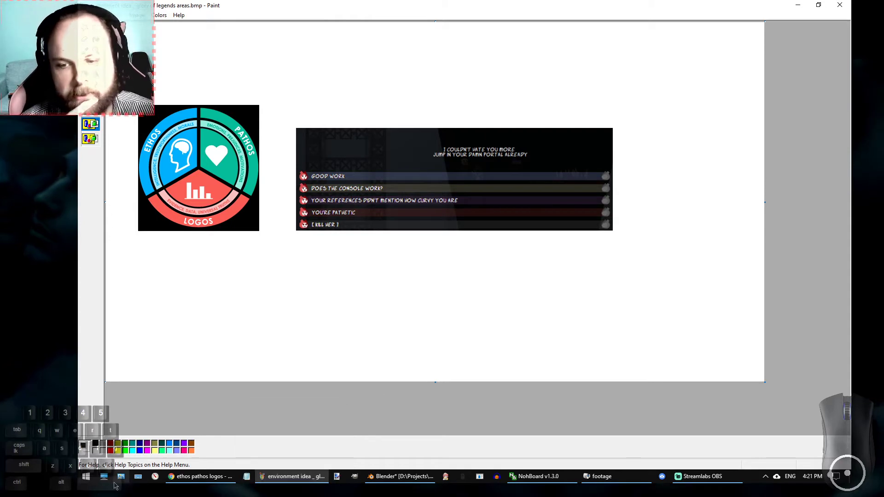
left_click(86, 477)
left_click(251, 428)
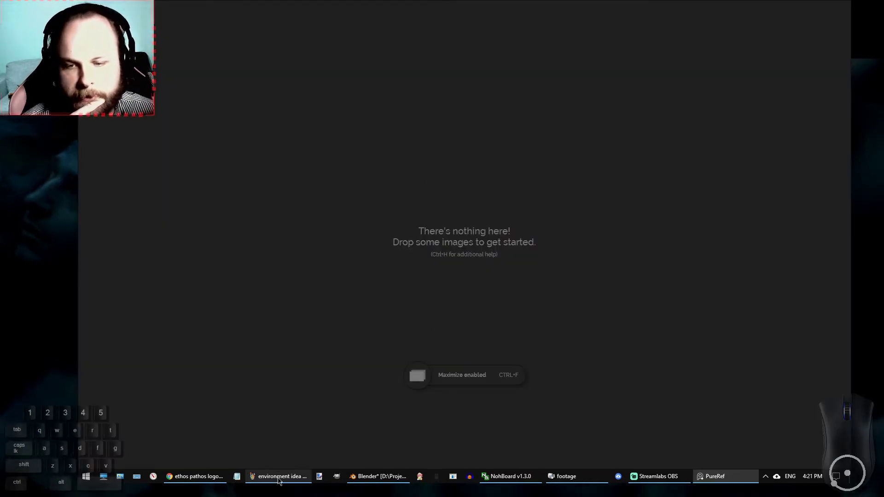
left_click(288, 476)
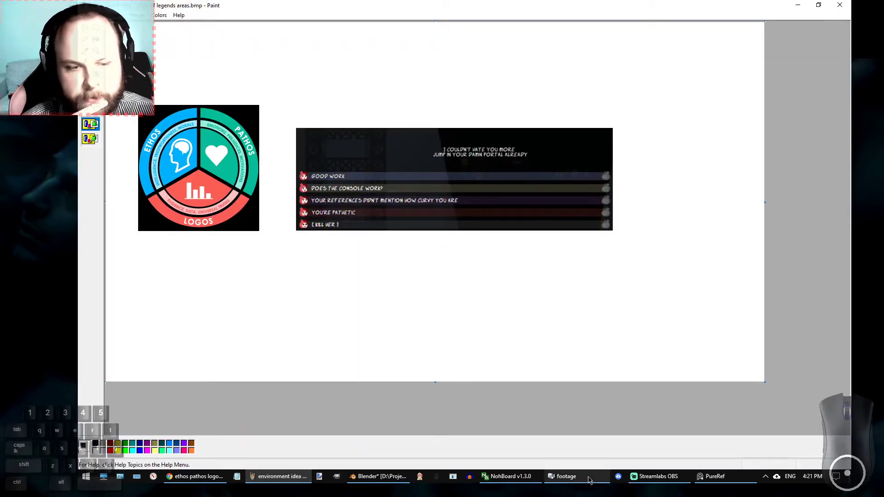
left_click(727, 479)
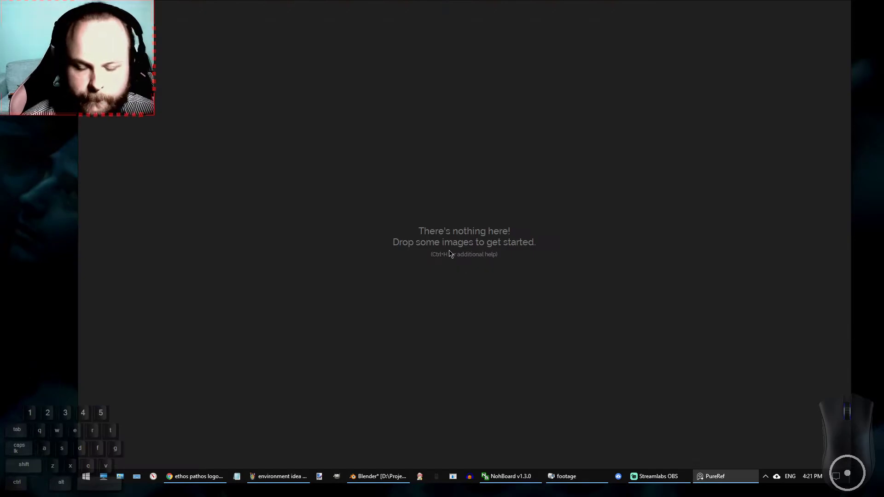
Try to paste the dialogue snip from the clipboard history onto the empty board, and toggle the maximized view off and on.
key("super+v")
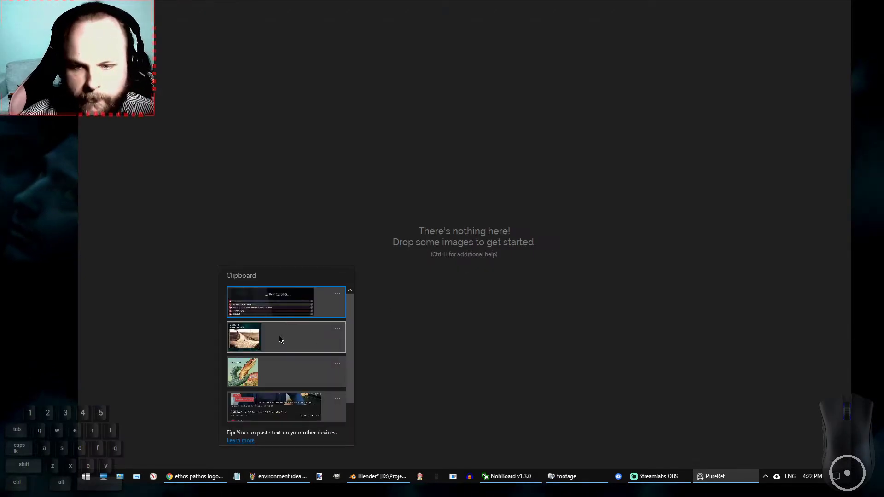
left_click(282, 303)
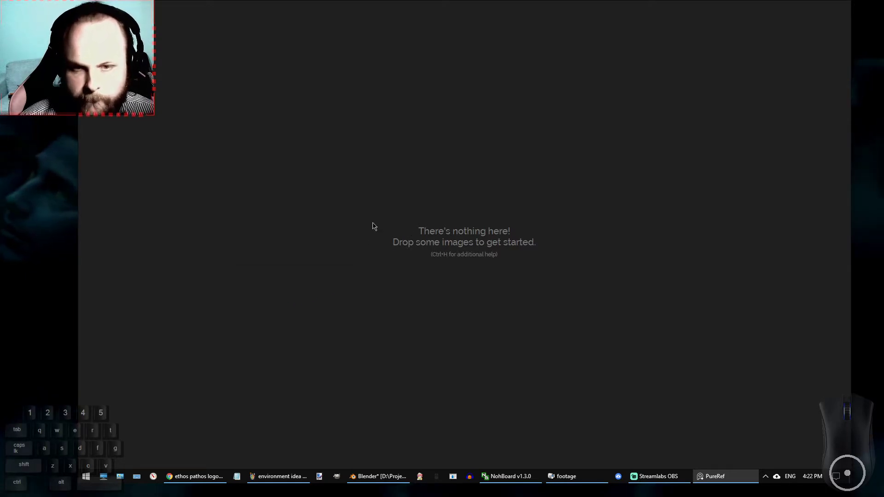
left_click(300, 302)
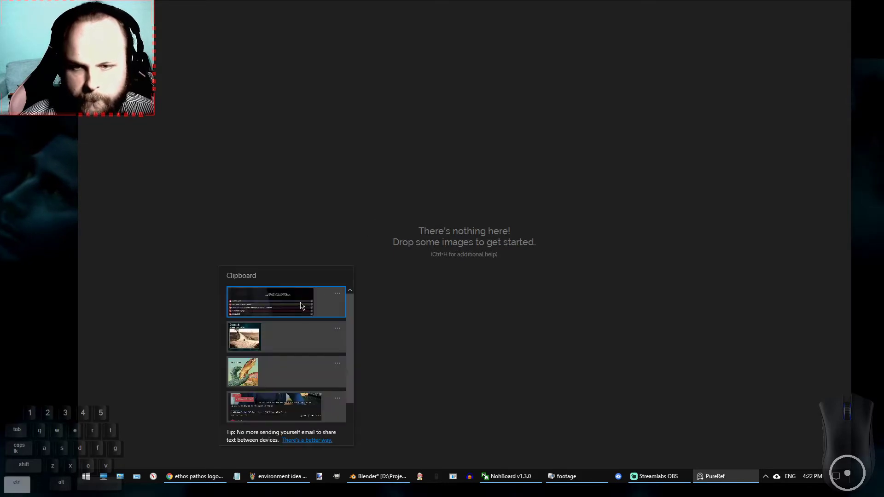
left_click(341, 255)
key("ctrl+f")
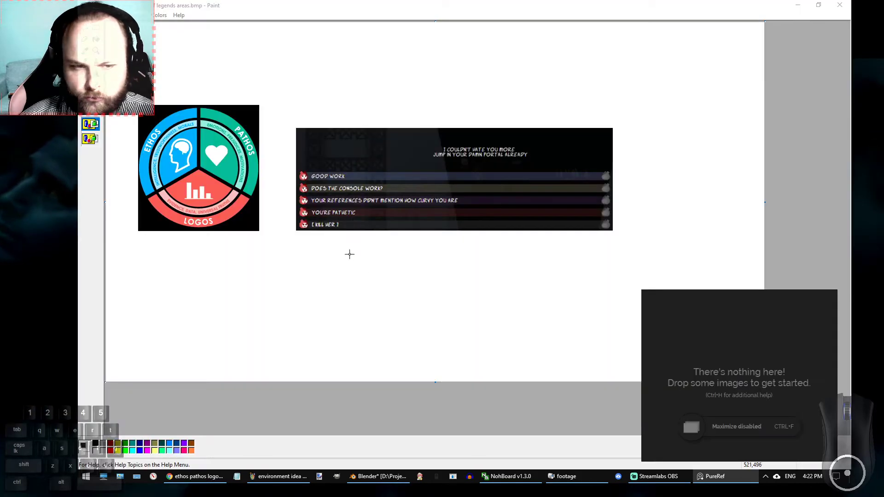
key("ctrl+f")
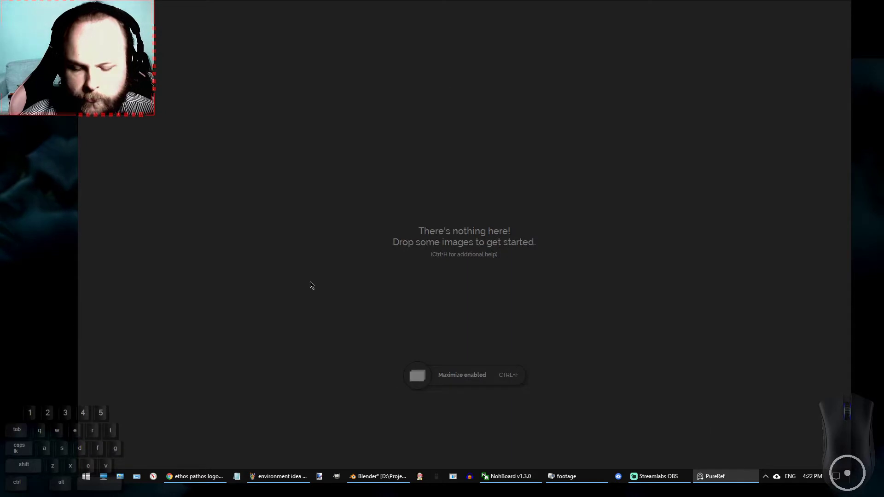
Paste the dialogue snip from the clipboard history onto the board and shrink it to a little over half its width.
key("super+v")
left_click(341, 304)
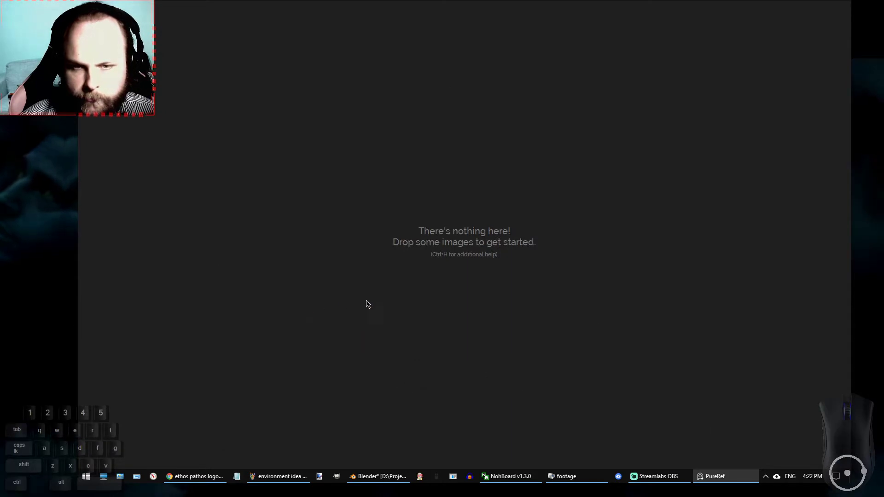
key("ctrl+v")
scroll(515, 251, "down", 5)
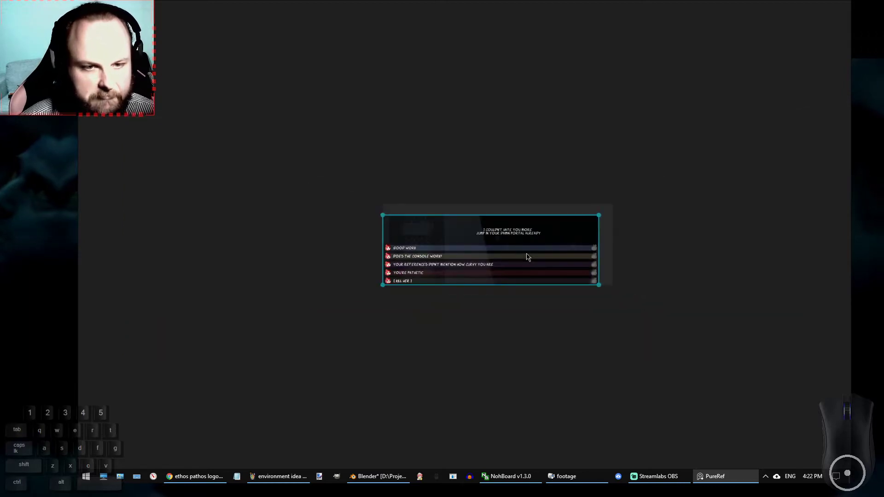
left_click_drag(598, 216, 506, 245)
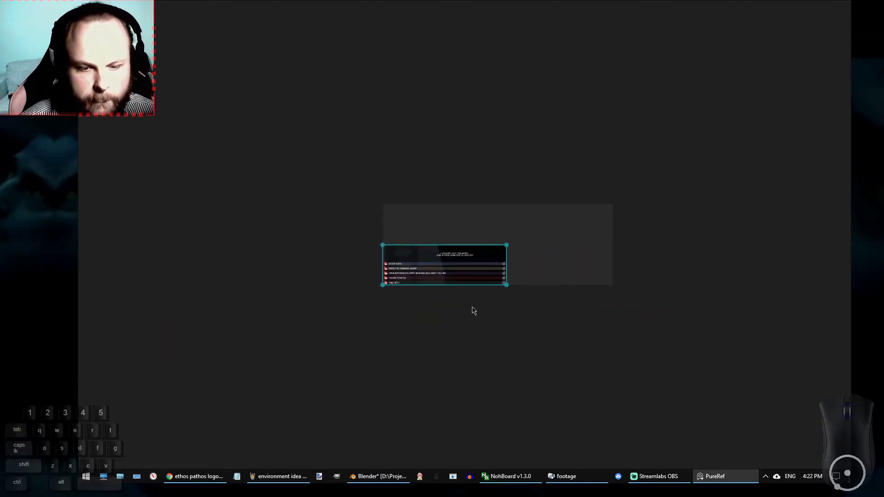
Try to copy the Ethos Pathos Logos wheel from Paint to the PureRef board, discarding the duplicate snip and the text box over the wheel.
left_click(279, 476)
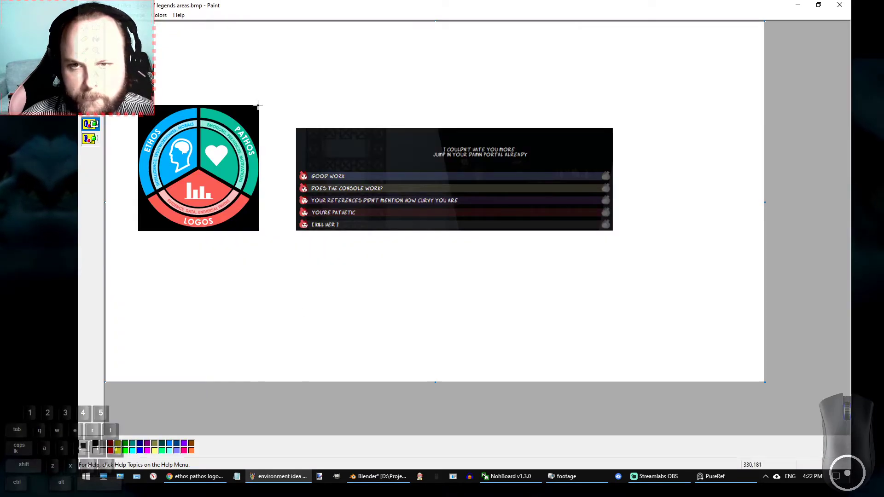
left_click_drag(257, 107, 223, 176)
left_click_drag(139, 231, 139, 231)
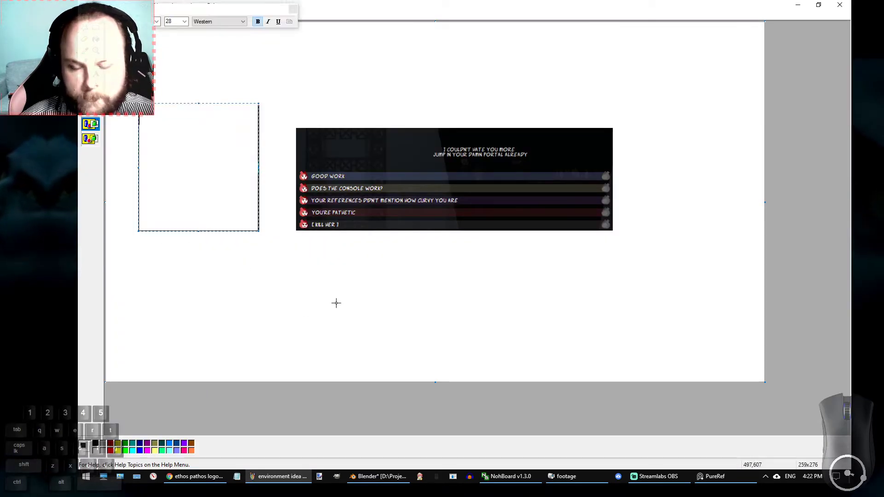
left_click(705, 478)
key("ctrl+v")
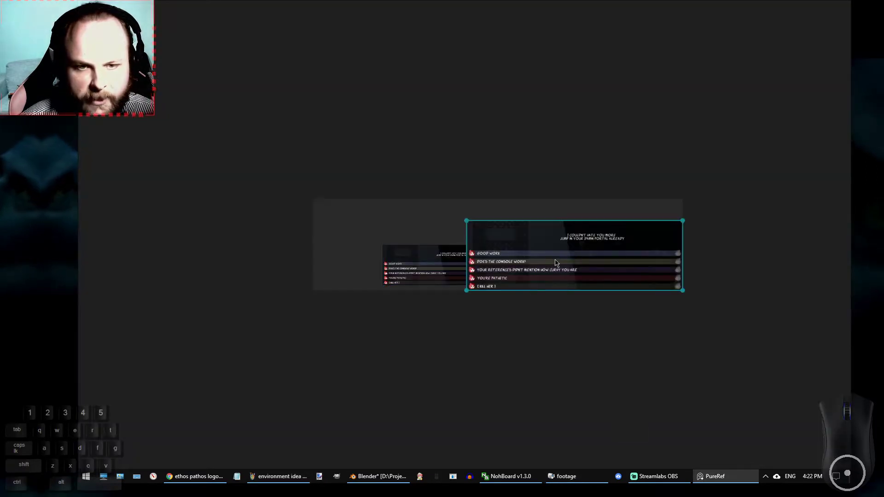
key("Delete")
left_click(279, 477)
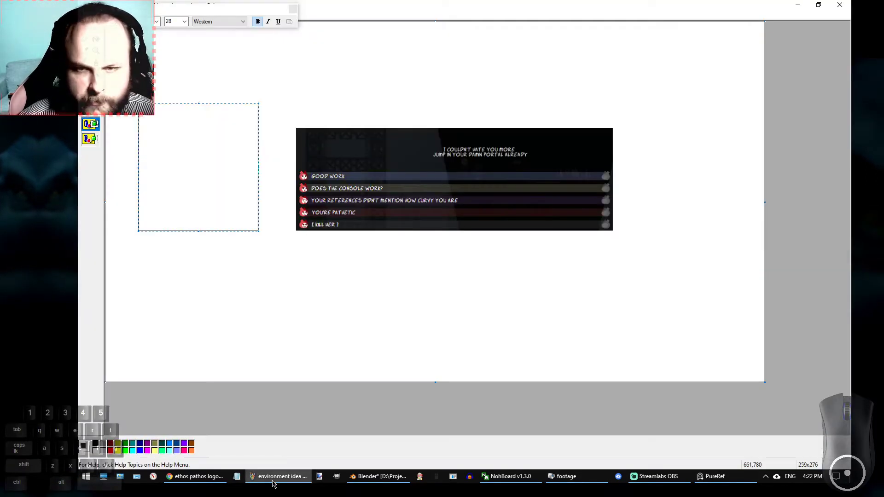
left_click(293, 10)
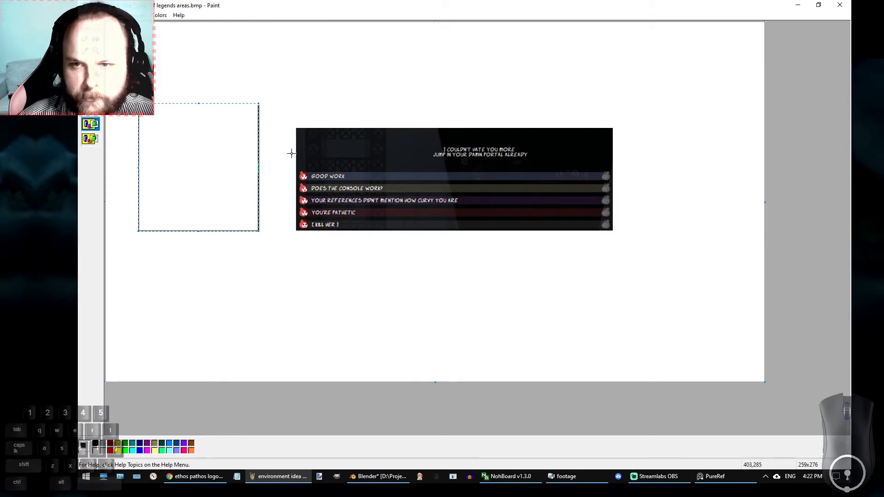
key("ctrl+z")
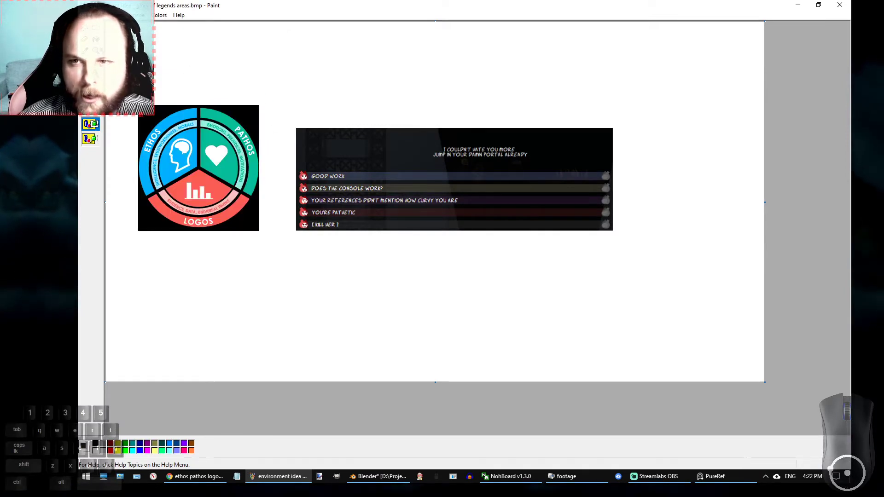
Copy the Ethos Pathos Logos wheel from the Paint drawing and paste it beside the dialogue snip in PureRef.
left_click_drag(259, 105, 138, 232)
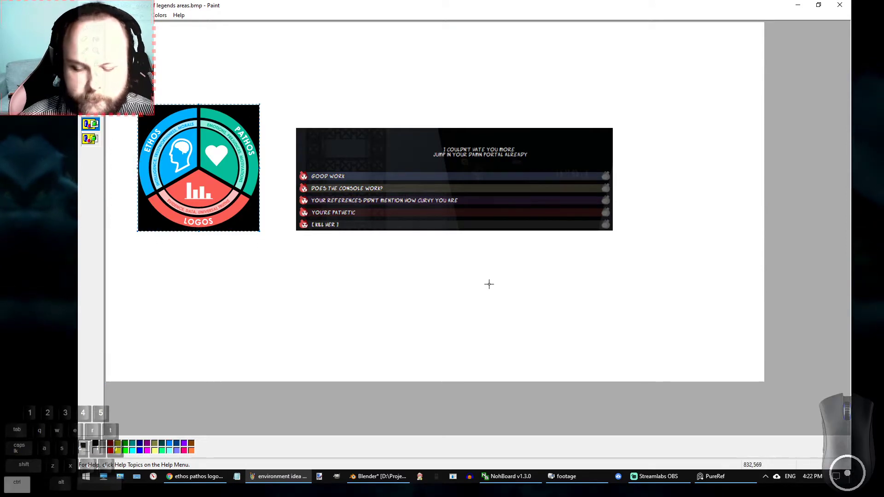
left_click(719, 476)
key("ctrl+v")
left_click_drag(536, 216, 539, 254)
scroll(584, 283, "up", 5, "ctrl")
scroll(503, 147, "down", 2, "ctrl")
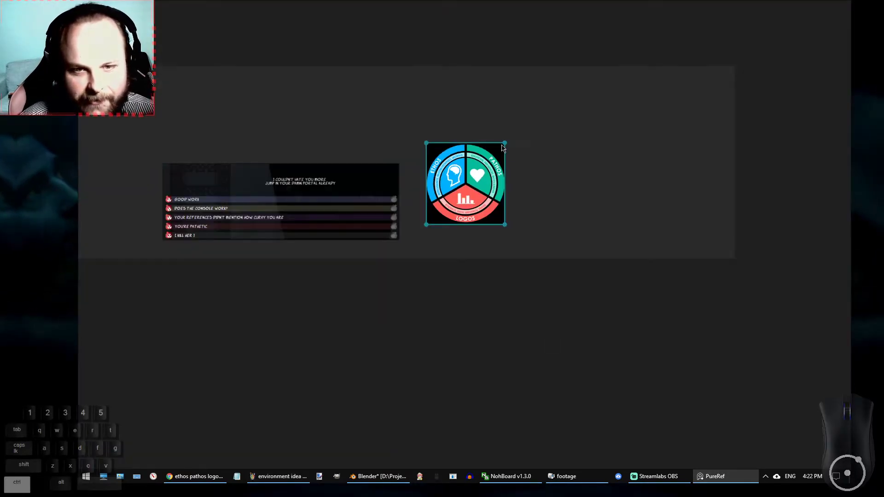
Add a text note reading "analyzing/discerning" just above the Ethos Pathos Logos wheel.
left_click(529, 133)
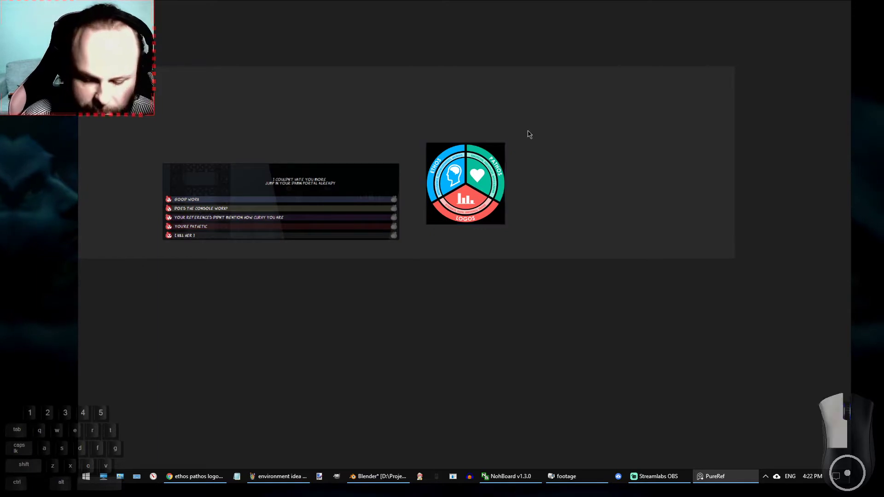
key("ctrl+t")
type("ana")
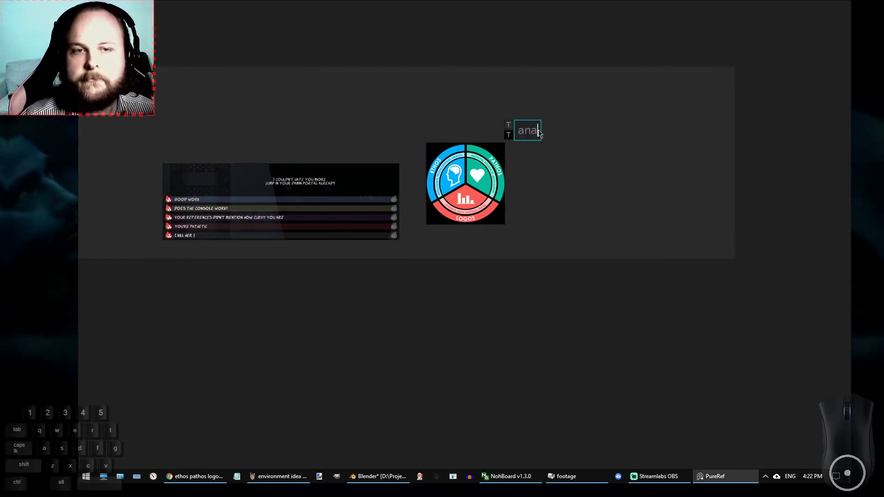
type("lyzing/")
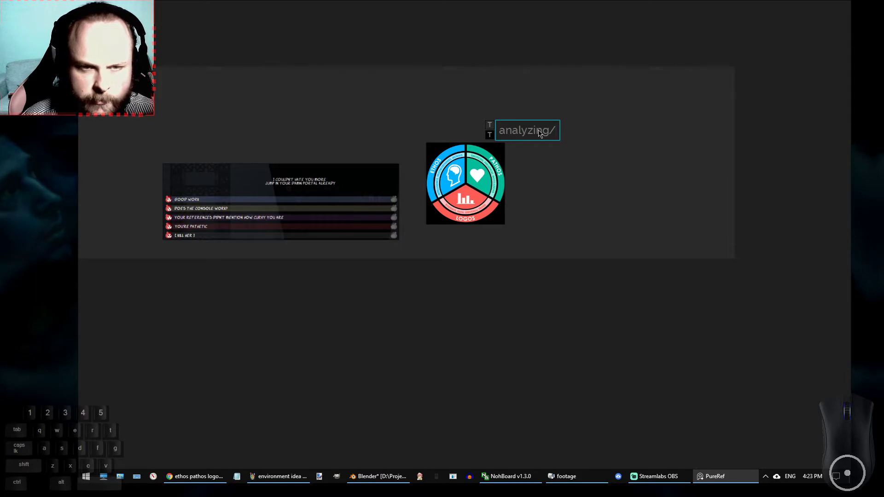
type("discerning")
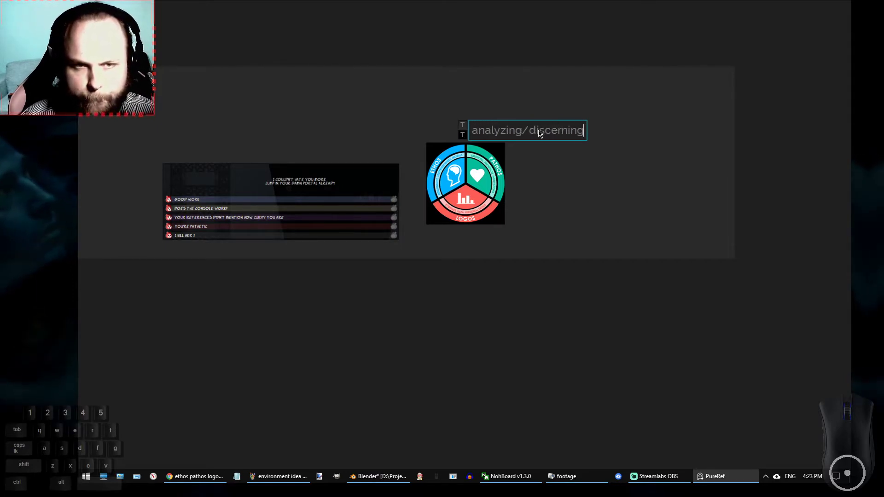
left_click(573, 180)
scroll(479, 177, "up", 6, "ctrl")
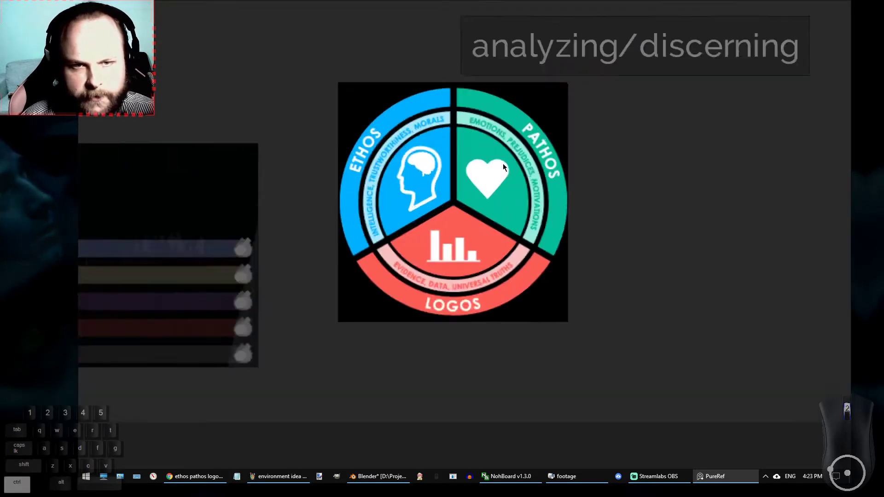
Switch to Chrome and examine the expanded dictionary definition and word origin of "discern".
left_click(193, 477)
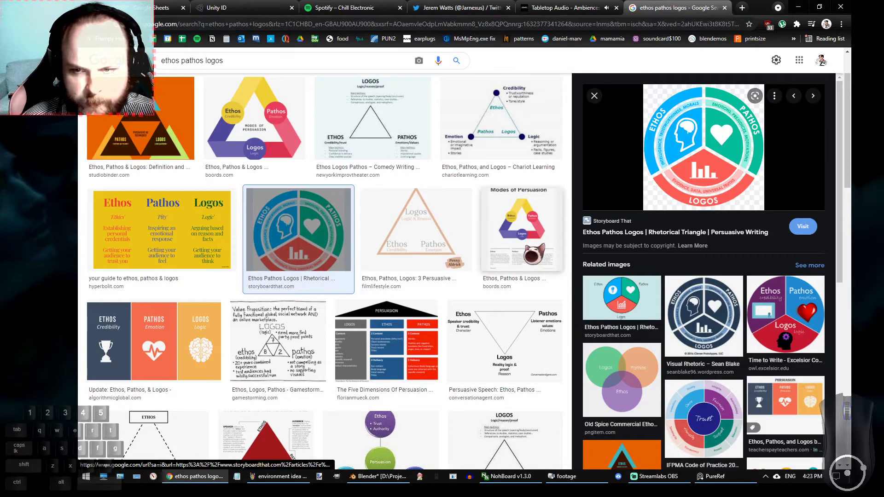
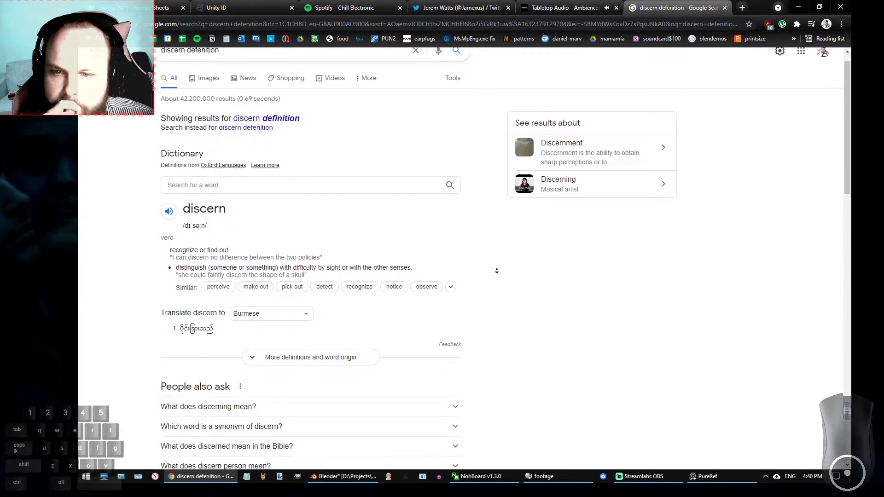
middle_click(497, 270)
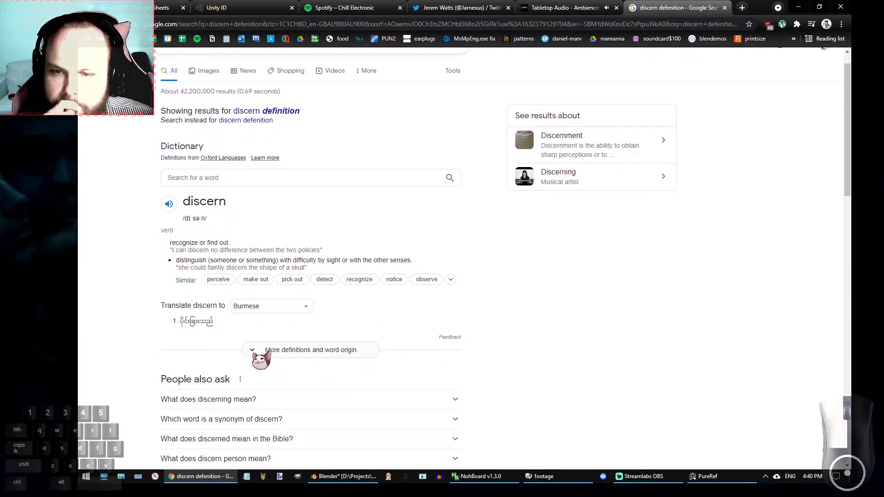
left_click(260, 354)
middle_click(505, 316)
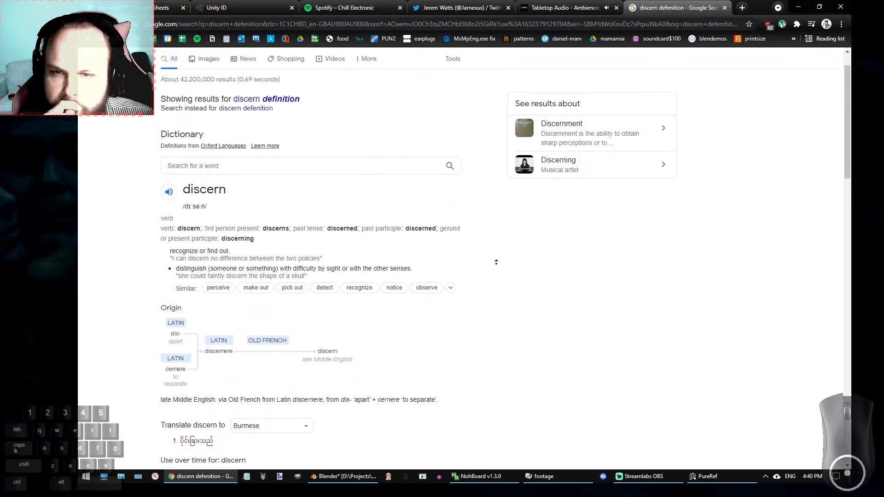
middle_click(366, 210)
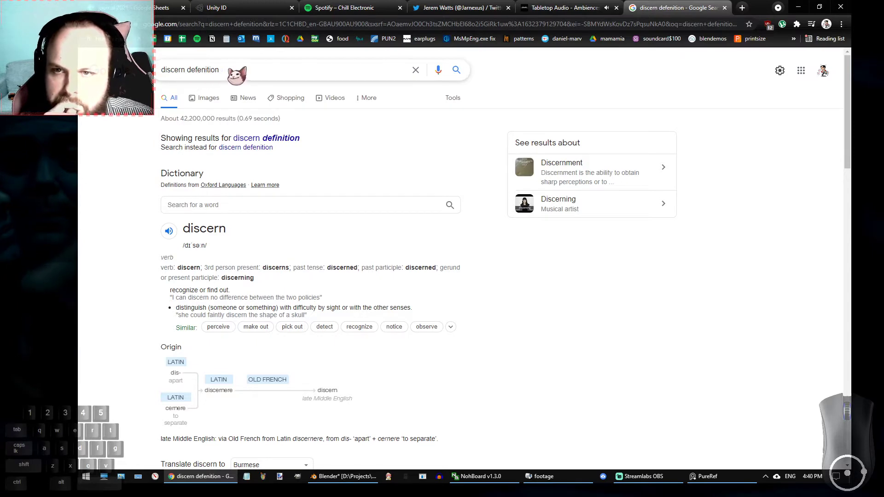
Search Google for "discern synonym".
left_click_drag(235, 73, 188, 71)
type("synonym")
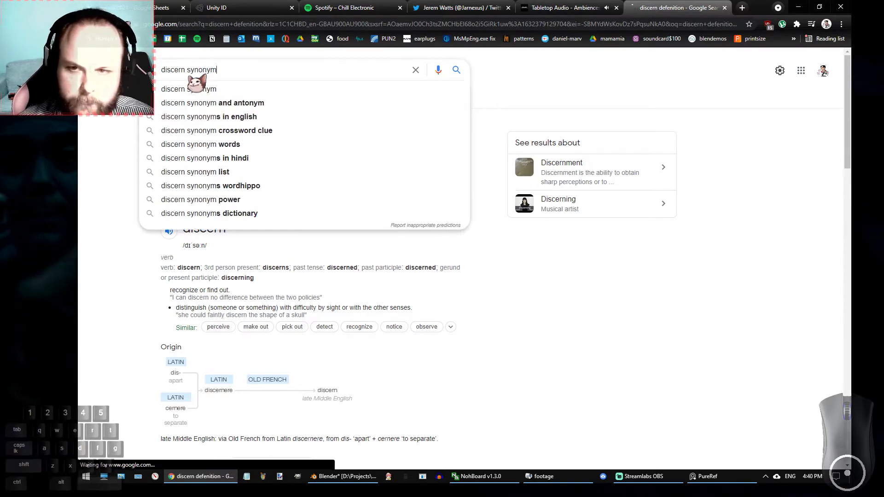
key("Return")
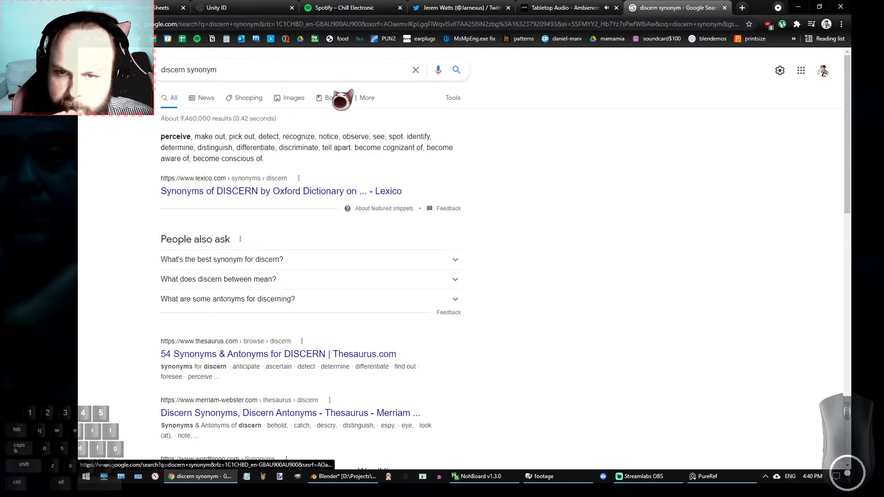
Change the searched word to "reason" and run the search for "reason synonym".
double_click(174, 70)
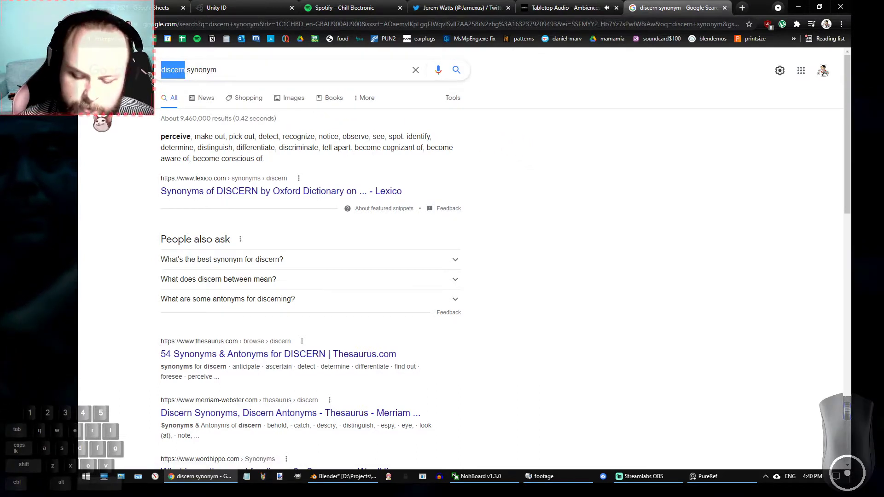
type("reason")
key("Return")
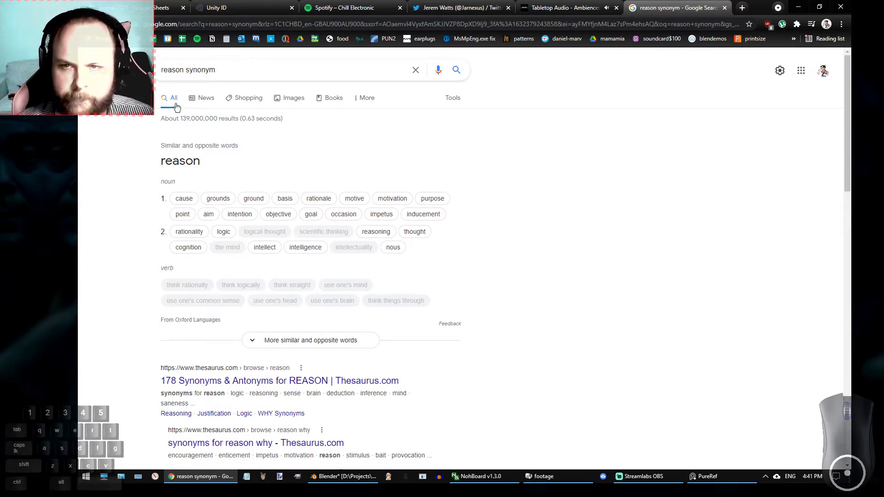
Change the searched word to "detect" and run the search for "detect synonym".
double_click(175, 69)
type("detec")
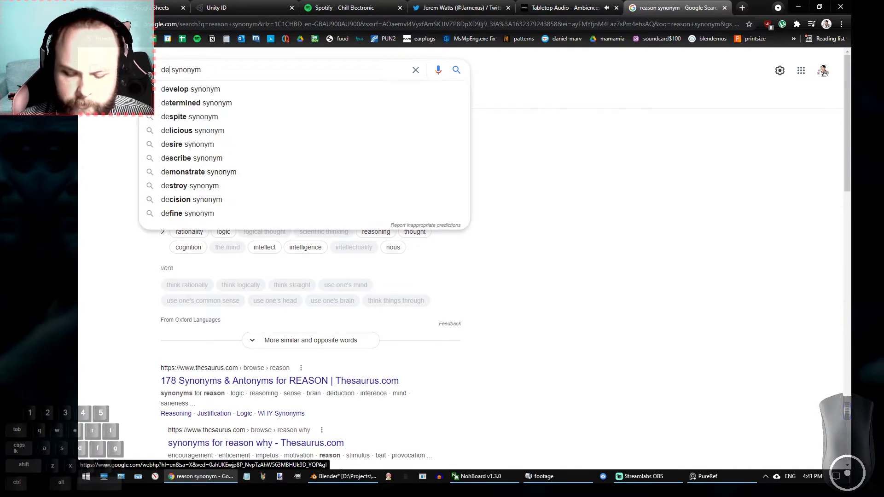
type("t")
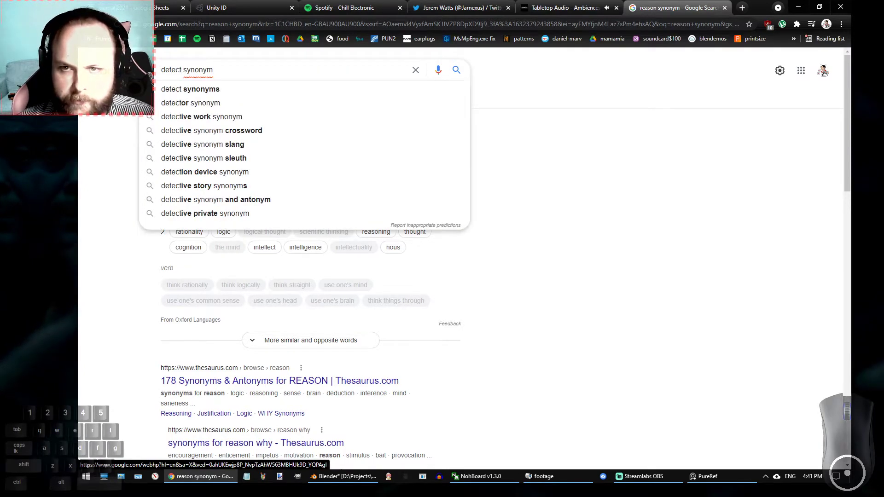
key("Return")
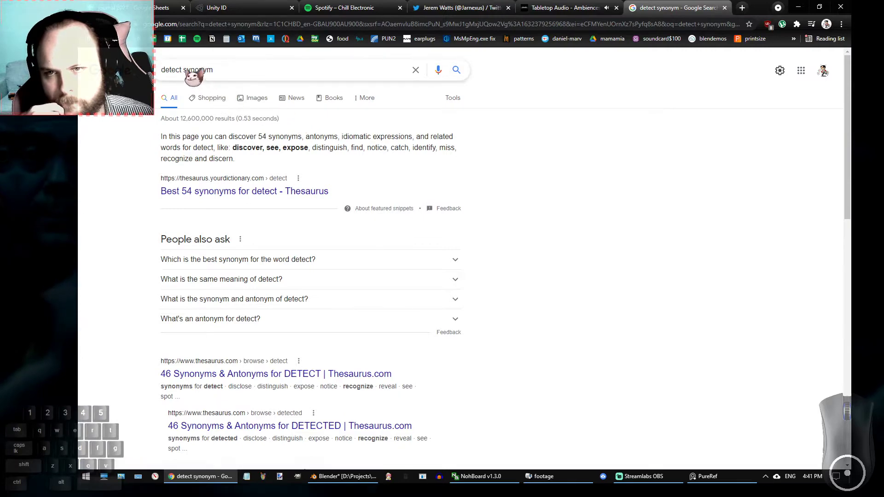
Search for "investigate synonym" instead and expand the full list of similar words.
double_click(171, 69)
key("BackSpace")
type("investigate")
key("Return")
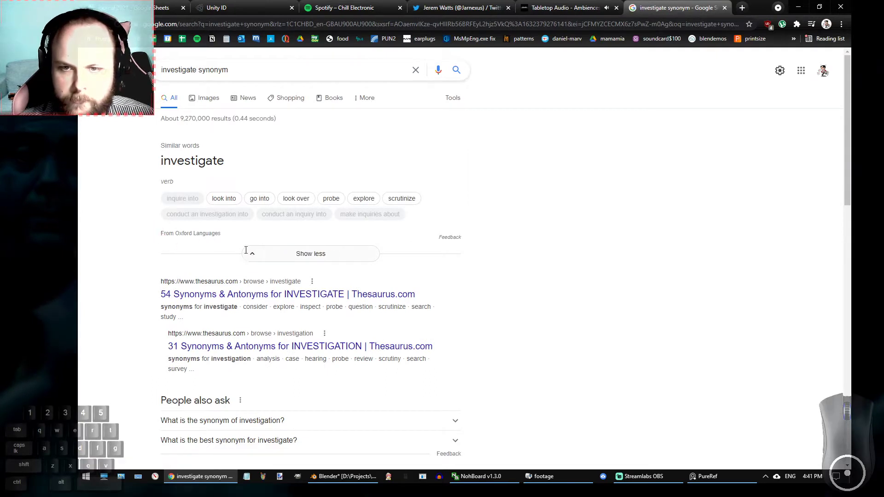
left_click(256, 256)
middle_click(127, 269)
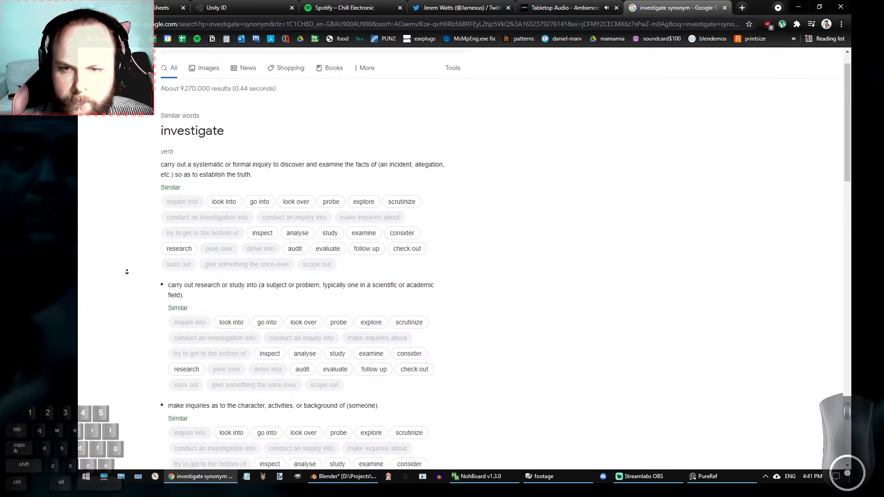
middle_click(130, 267)
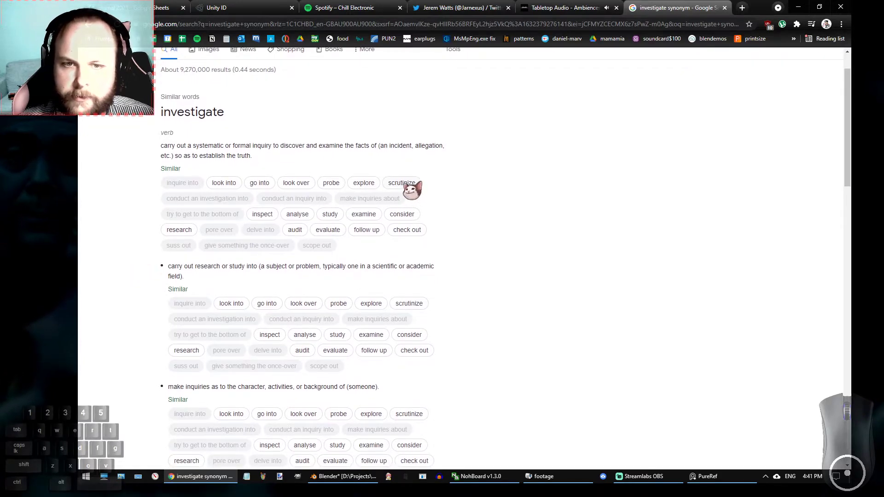
Open the definition of "scrutinize" from the similar words and look through its results page.
left_click_drag(415, 183, 391, 183)
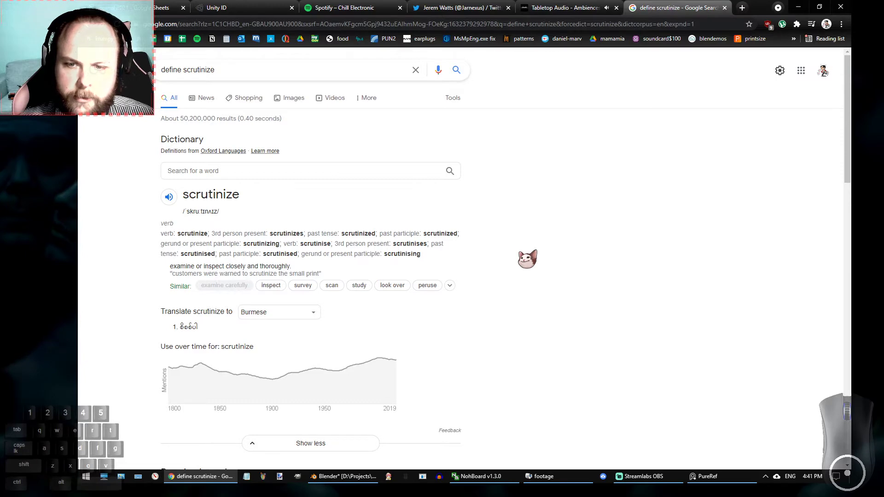
scroll(528, 259, "down", 3)
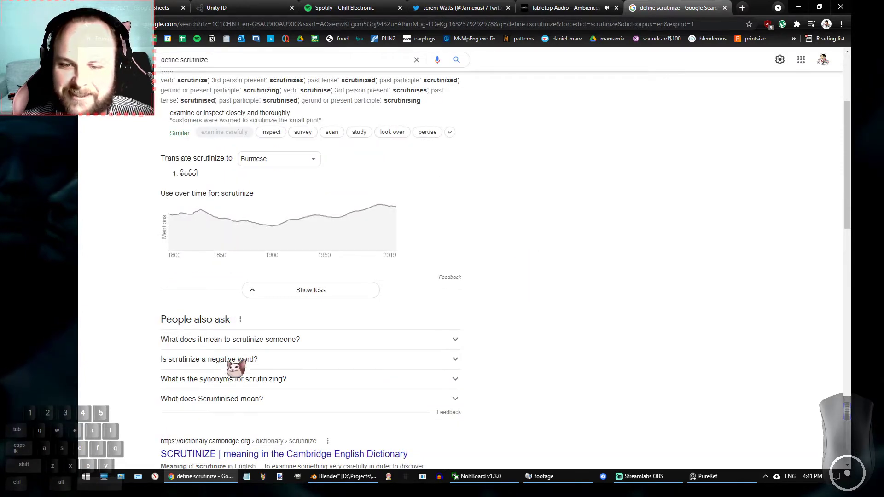
scroll(532, 242, "up", 3)
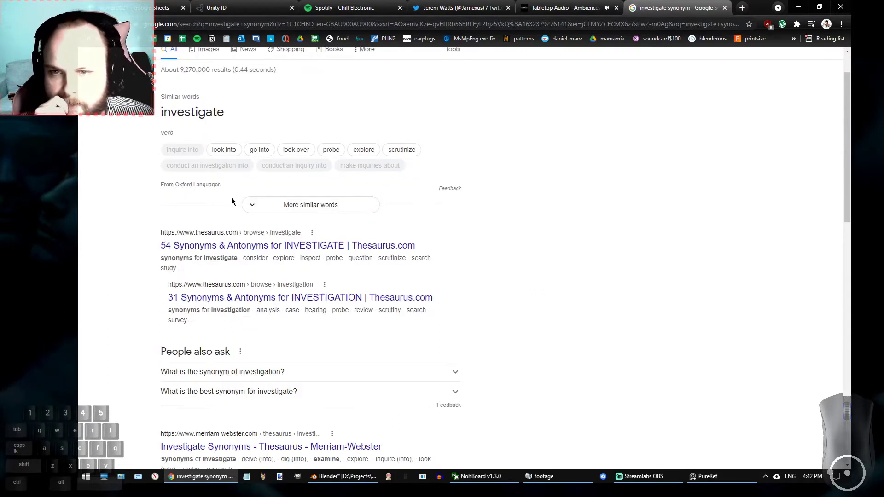
Expand the similar words for "investigate" again and read through the synonyms under each sense.
left_click(252, 204)
middle_click(474, 213)
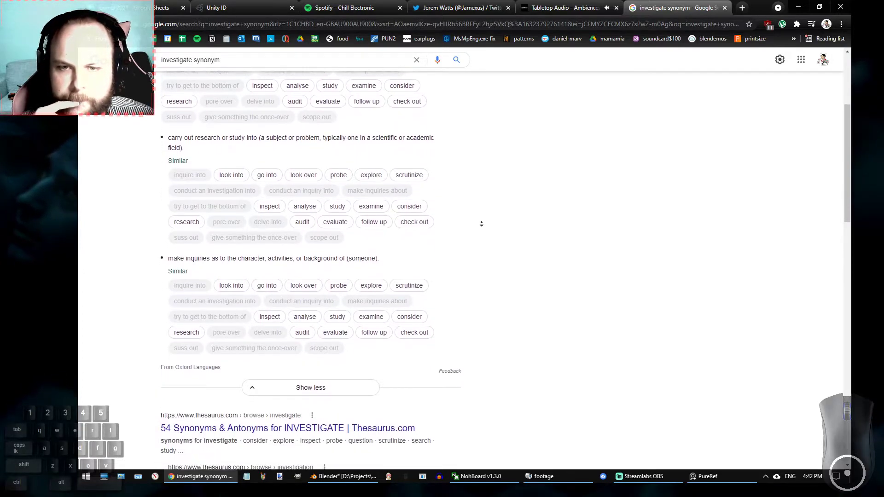
middle_click(481, 224)
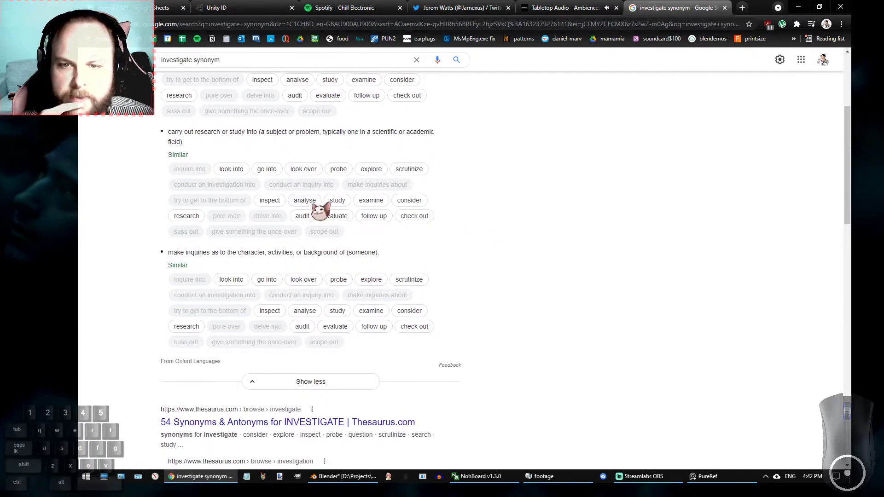
middle_click(501, 213)
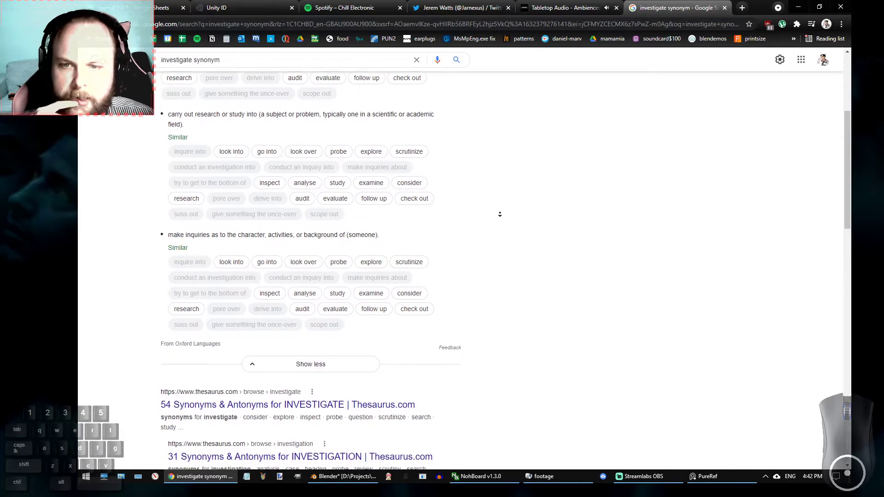
middle_click(496, 215)
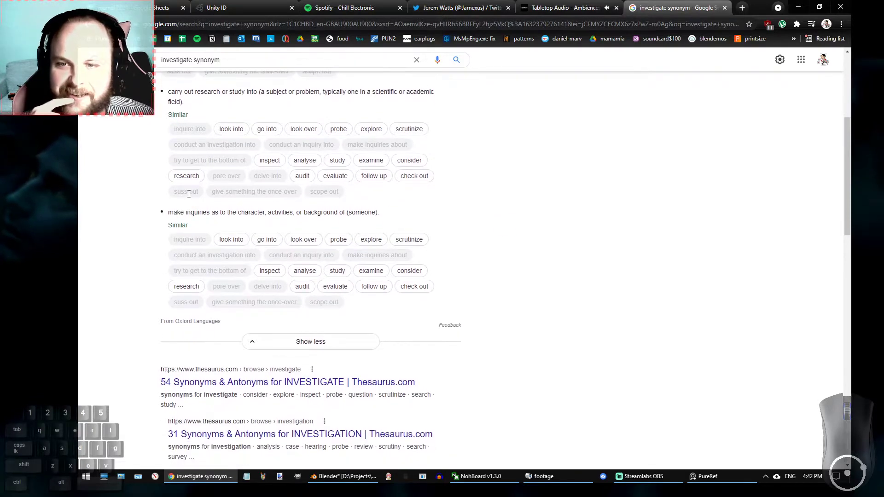
middle_click(499, 218)
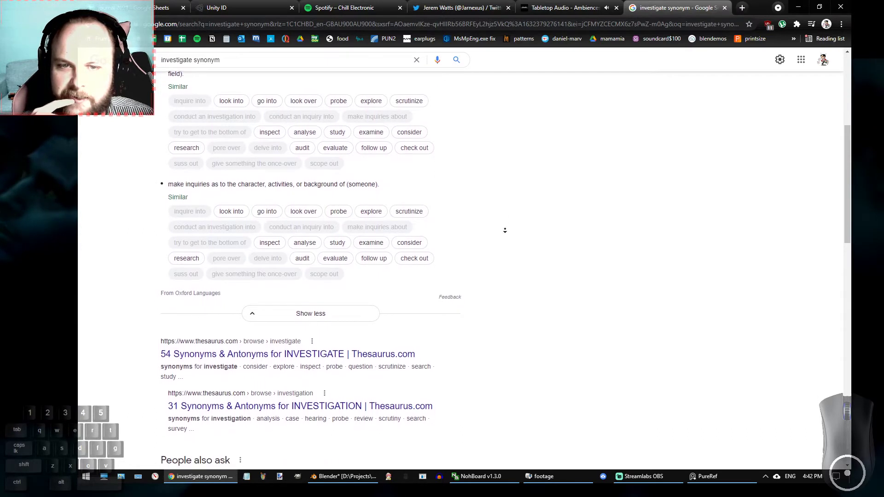
middle_click(507, 233)
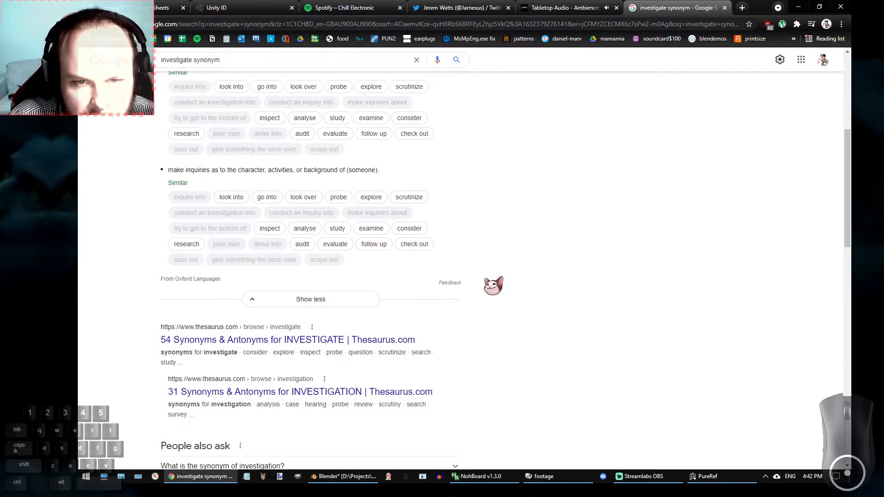
Switch to PureRef, set the new note's text to "Scrutinize" and place it just above the Empathy note.
left_click(704, 476)
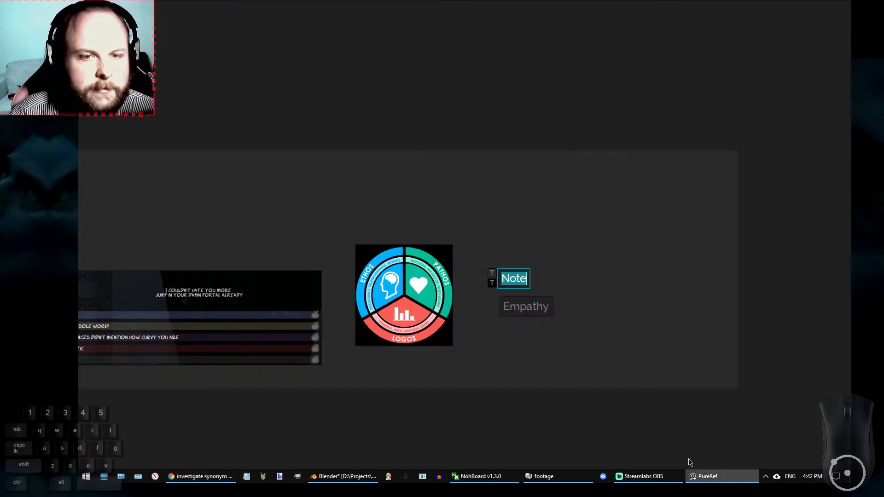
type("Sc")
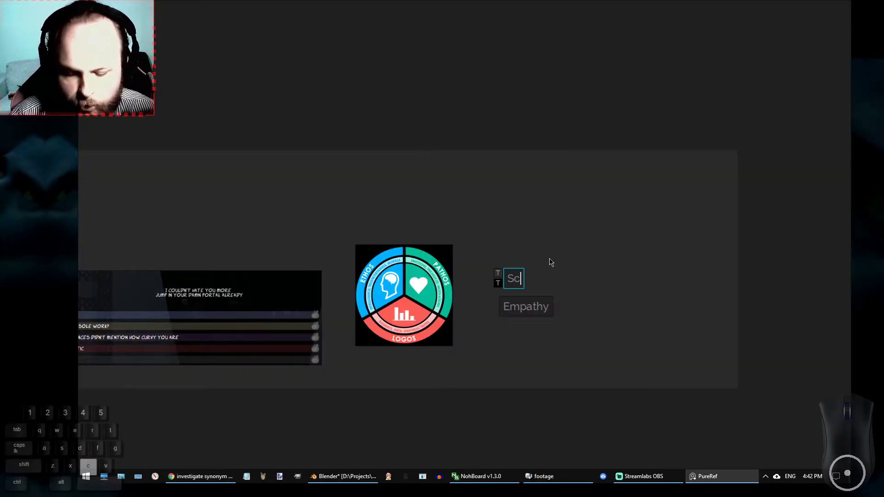
type("rutinize")
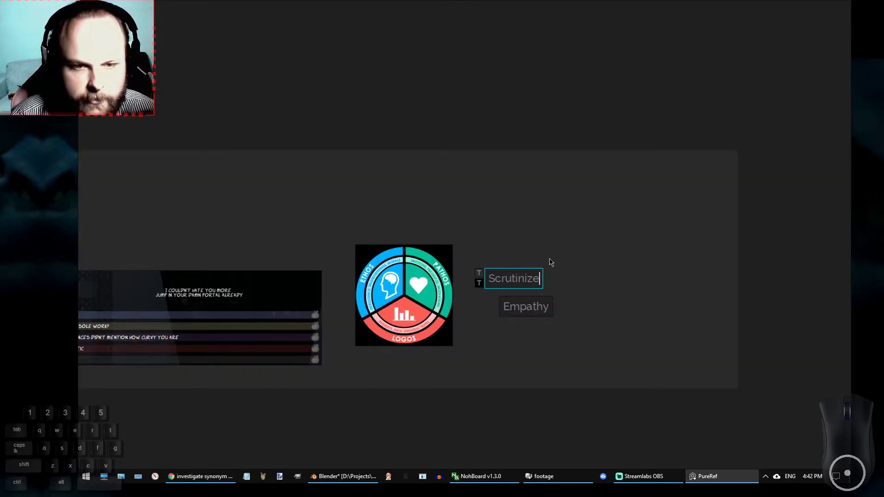
left_click(601, 271)
left_click_drag(518, 283, 533, 276)
left_click(528, 231)
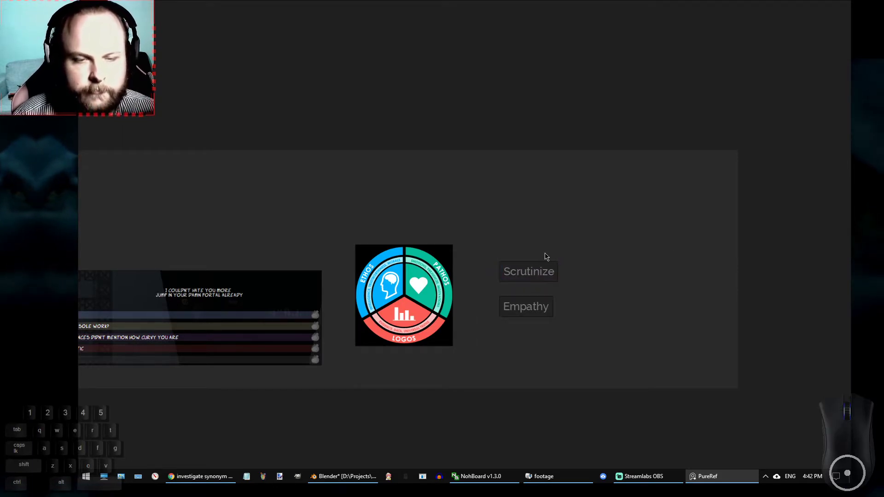
left_click_drag(551, 269, 550, 268)
left_click(569, 228)
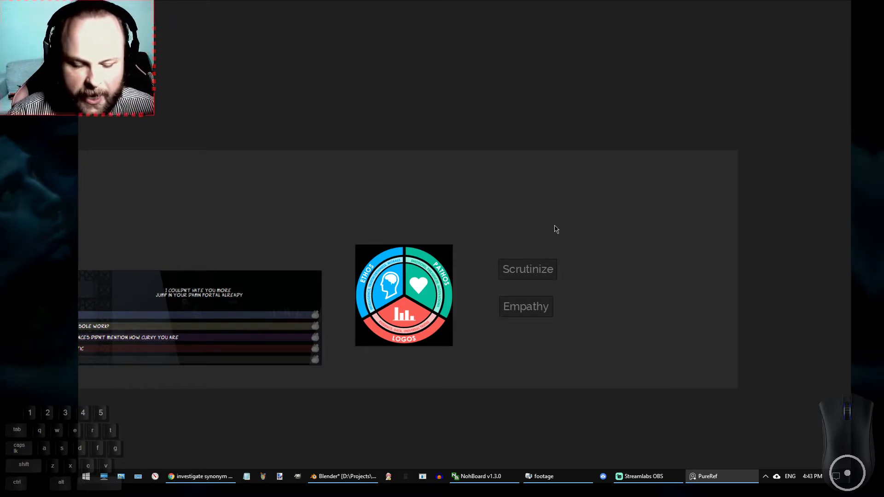
Switch to Chrome, search for "laying out synonym" and examine the expanded list of similar words.
left_click(201, 477)
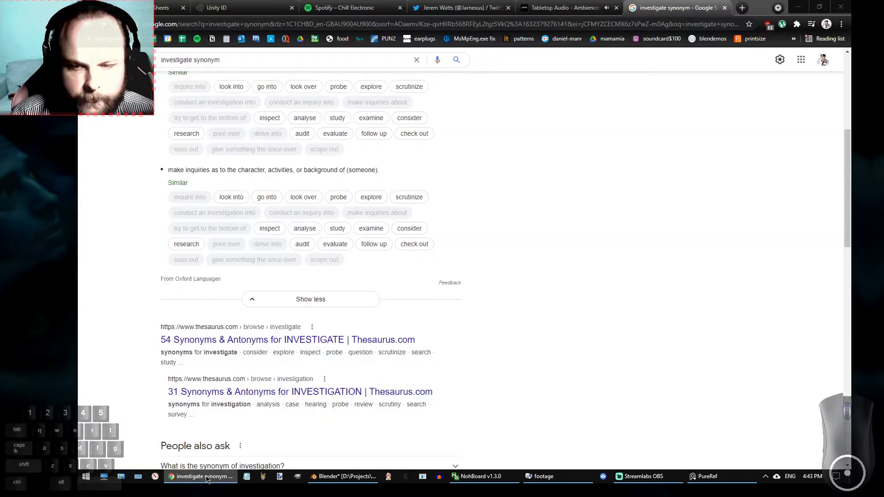
scroll(208, 78, "up", 5)
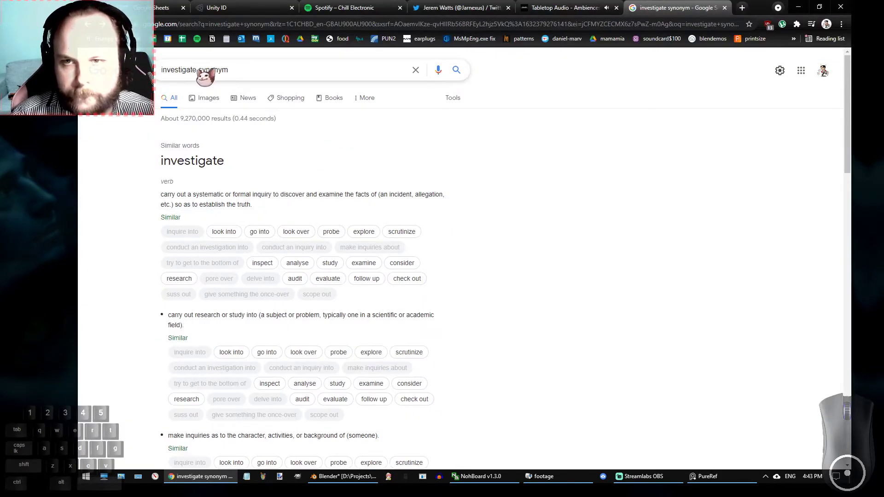
double_click(193, 70)
type("laying out")
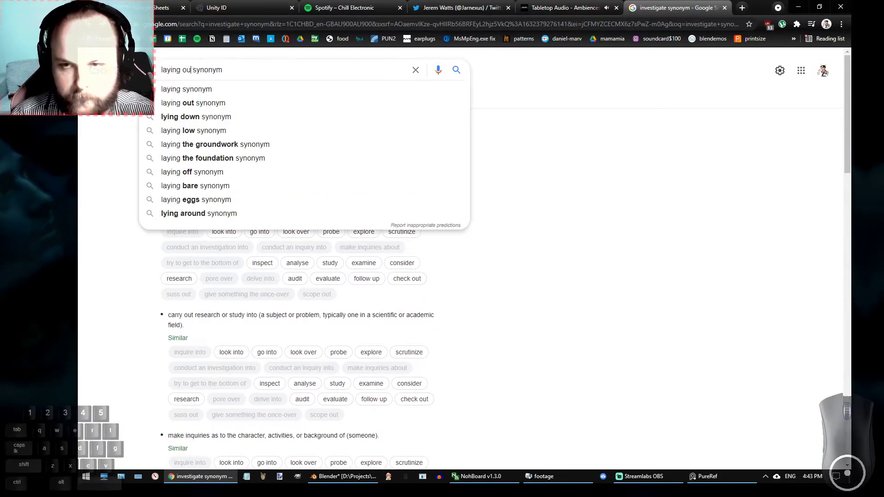
key("Return")
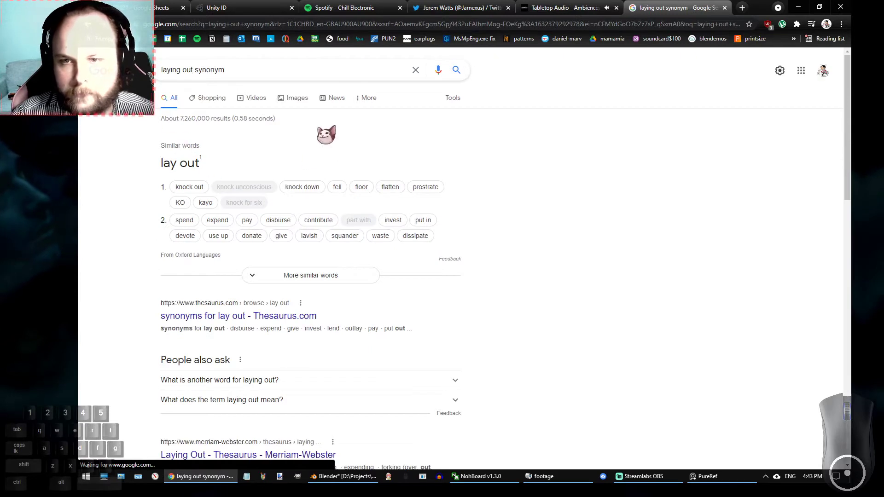
left_click(276, 276)
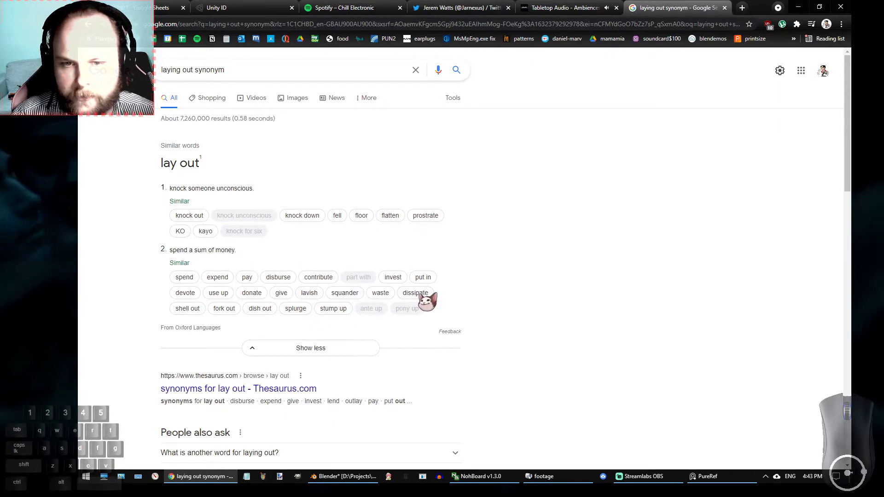
scroll(489, 292, "down", 2)
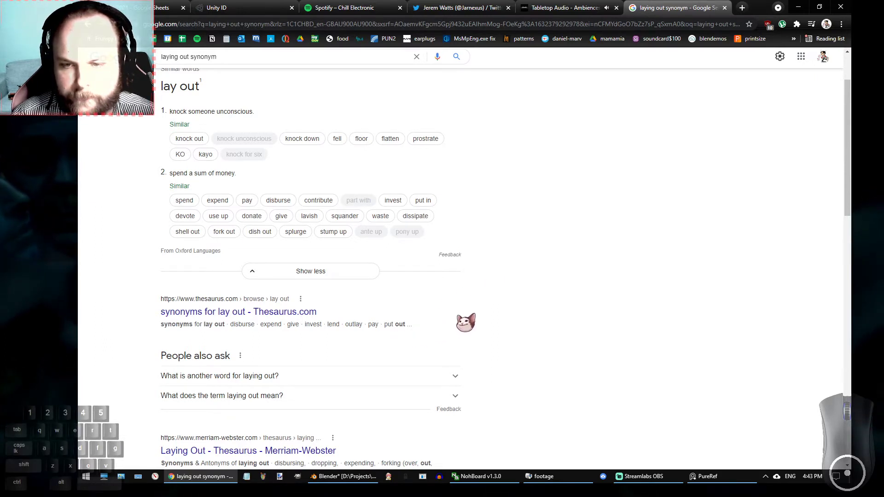
scroll(465, 322, "up", 2)
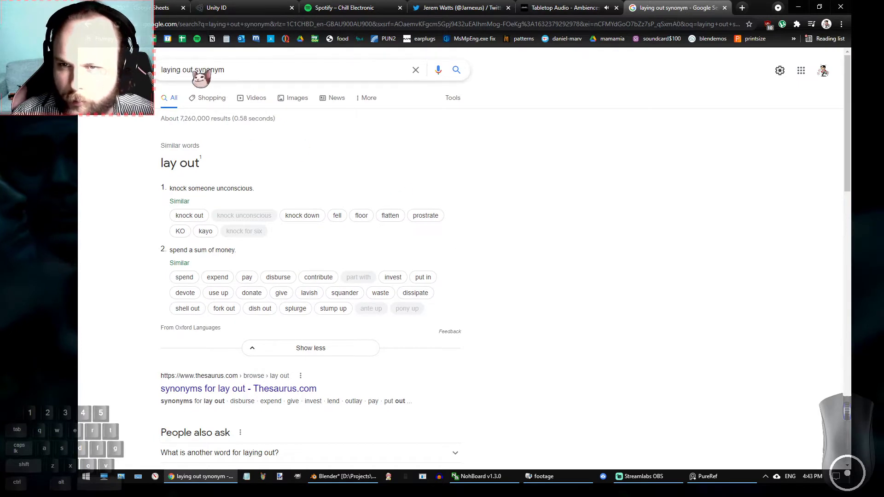
Replace "laying out" with "show" in the query and run the search for "show synonym".
left_click_drag(194, 70, 162, 71)
type("show")
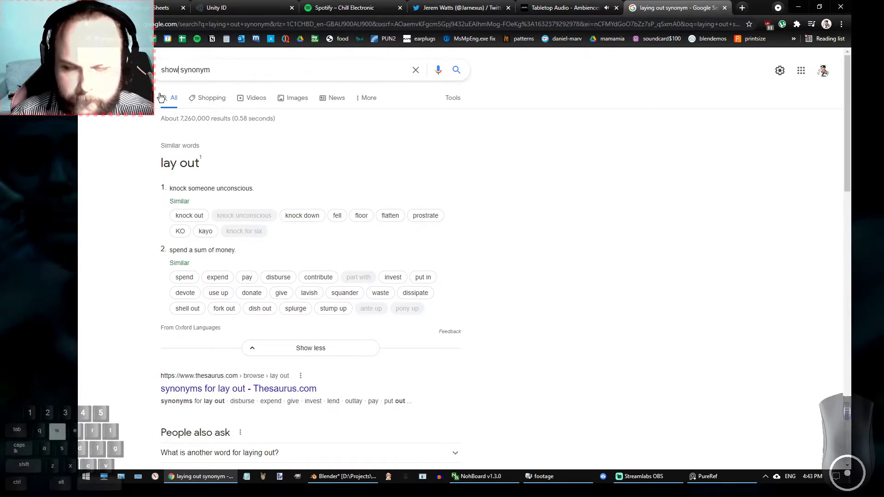
key("Return")
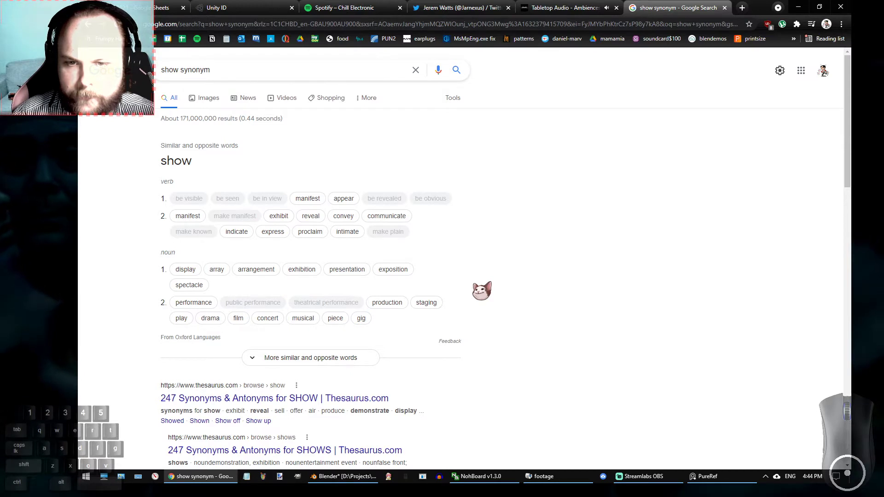
Open the definition of "exhibition" from the similar words and read through its page.
left_click(306, 271)
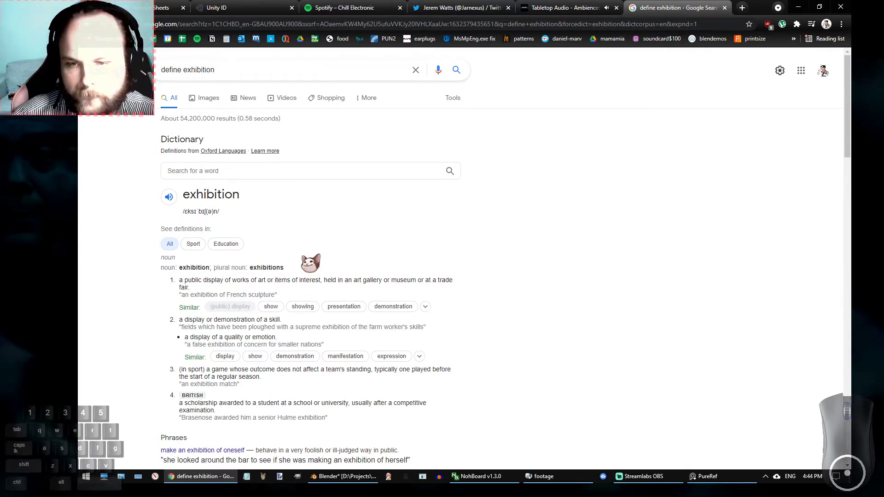
scroll(444, 264, "down", 1)
scroll(444, 264, "down", 4)
scroll(445, 264, "up", 5)
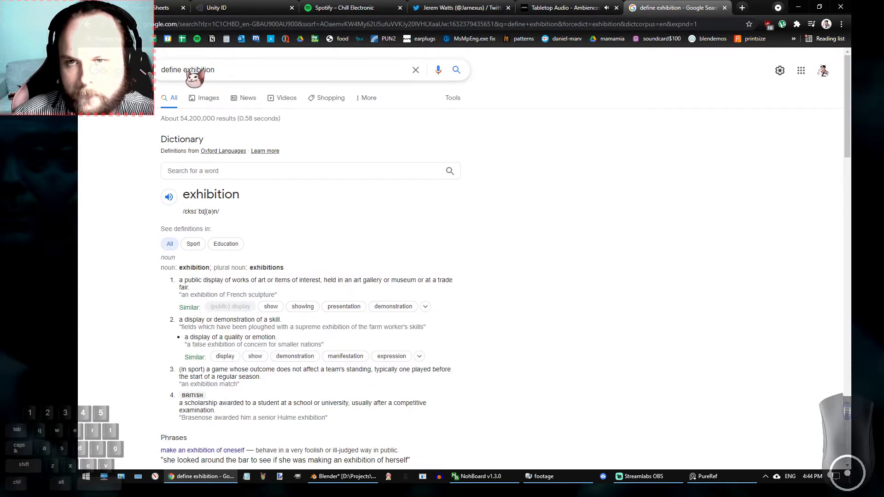
Change the query to "synonym exhibition", run the search and expand the list of similar words.
left_click_drag(182, 70, 161, 70)
key("BackSpace")
type("synonym")
key("Return")
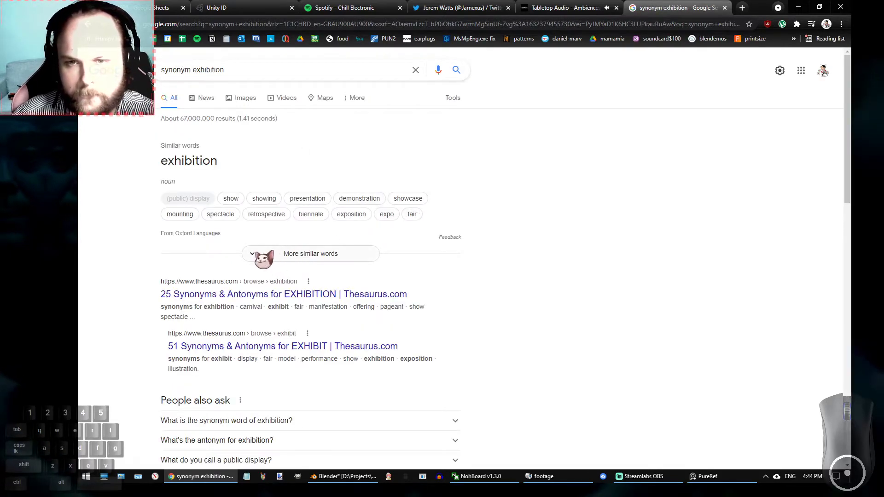
left_click(266, 253)
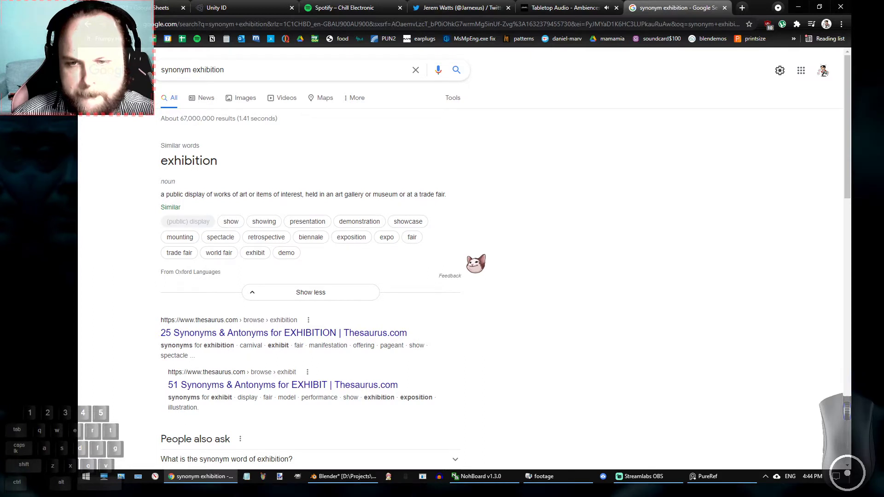
Open the definition of "exhibit" from the similar words and examine its senses and word origin.
left_click(255, 253)
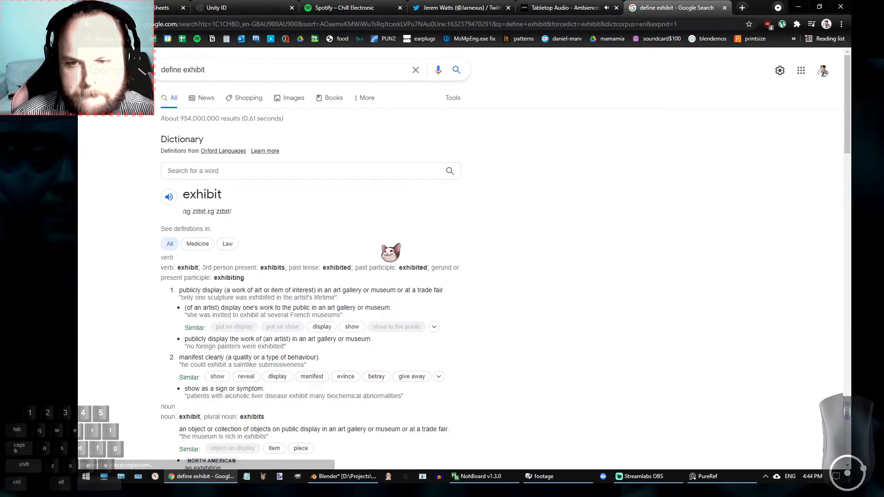
scroll(398, 248, "down", 5)
scroll(399, 248, "down", 4)
scroll(399, 248, "up", 6)
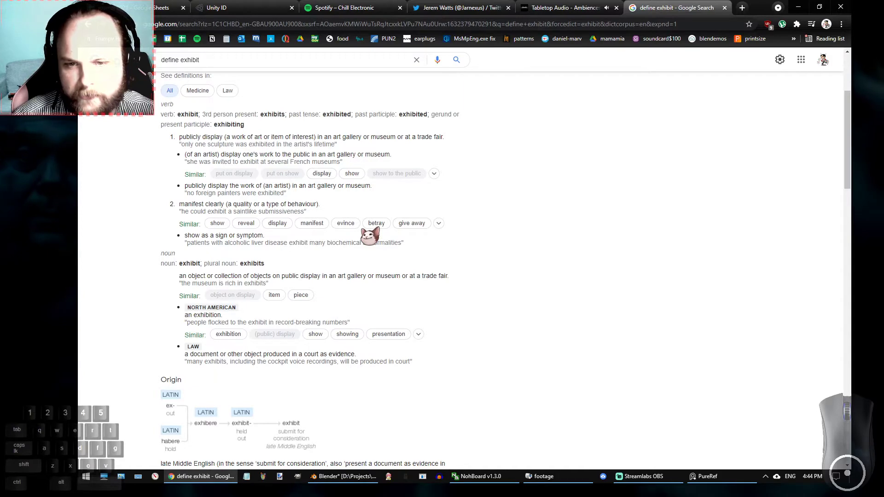
Change the query to "investigate synonym", run the search and expand the list of similar words.
scroll(370, 236, "down", 6)
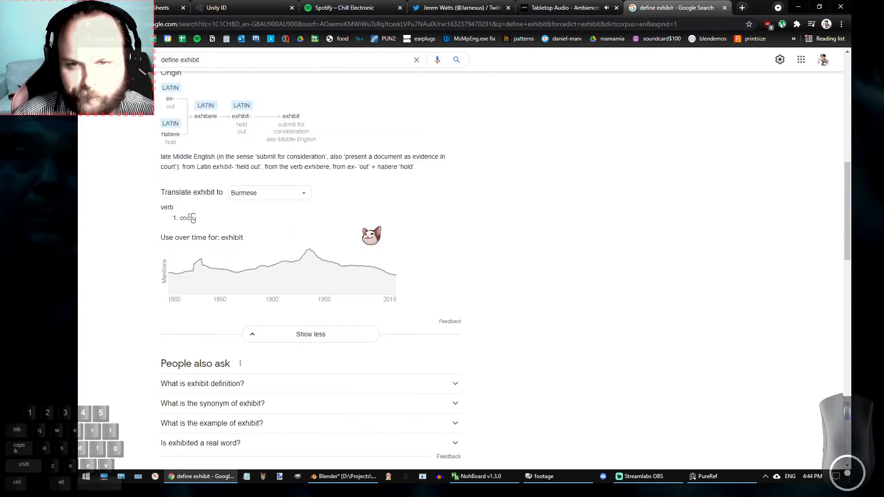
scroll(372, 236, "down", 5)
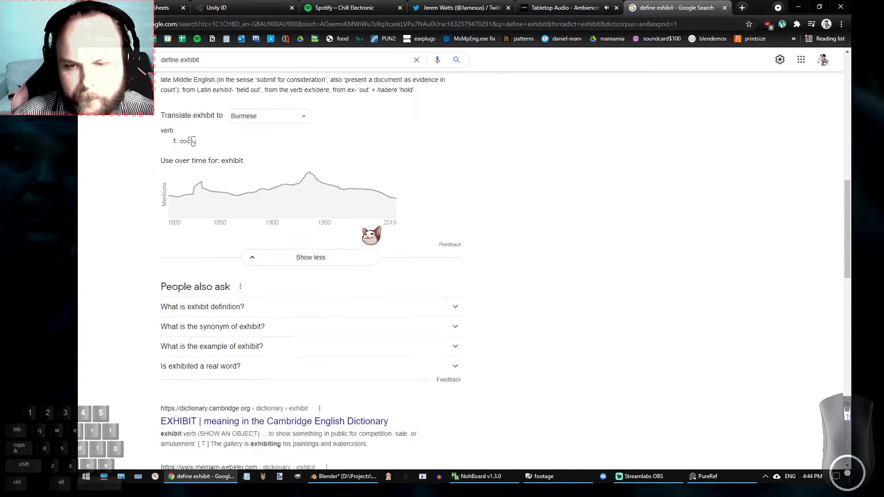
scroll(479, 206, "up", 15)
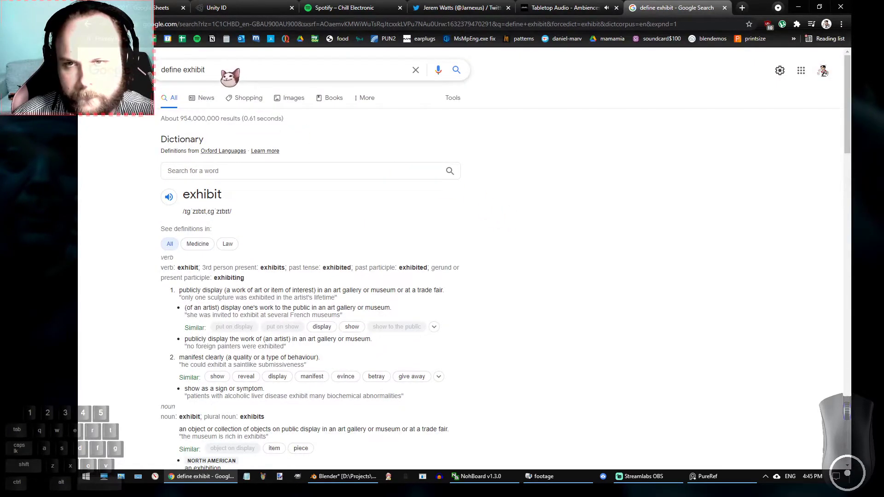
double_click(179, 70)
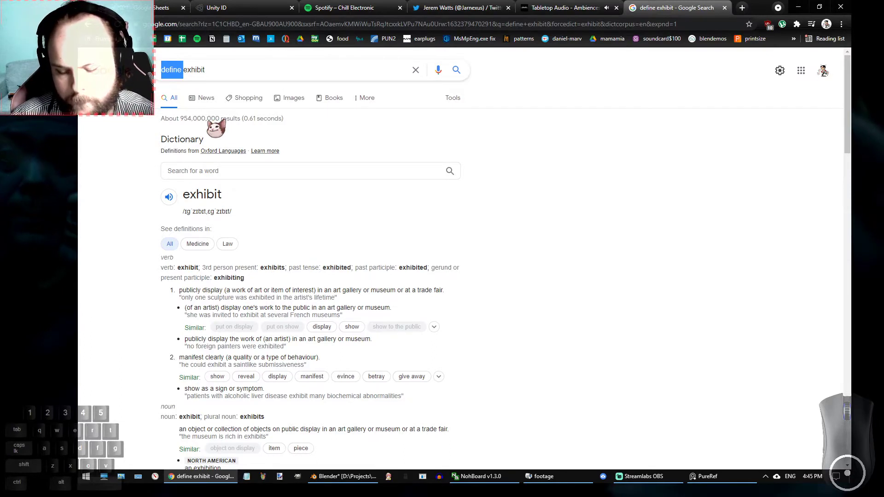
type("investigate")
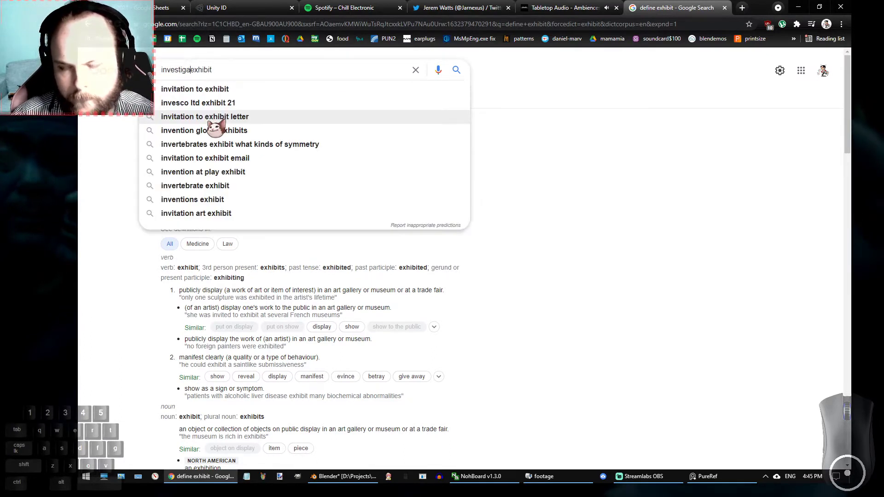
key("Delete")
key("Delete")
key("Delete")
key("Delete")
key("Delete")
key("Delete")
key("Delete")
type("synonym")
key("Return")
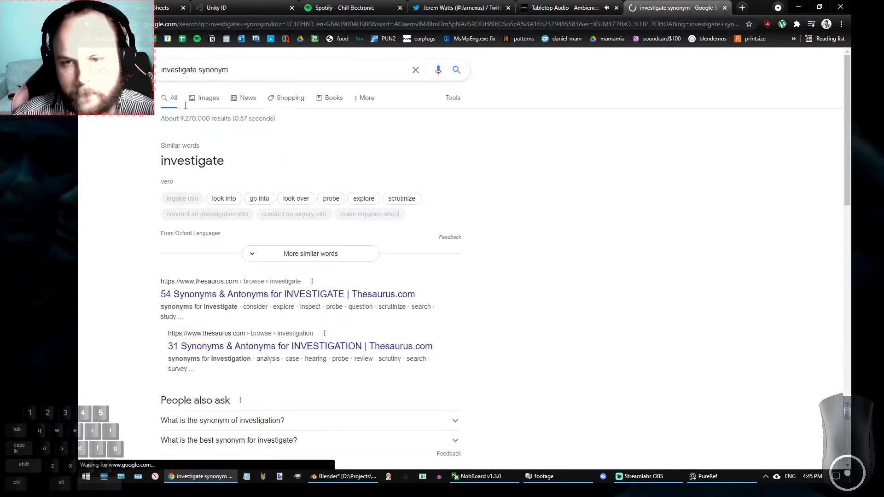
left_click(258, 257)
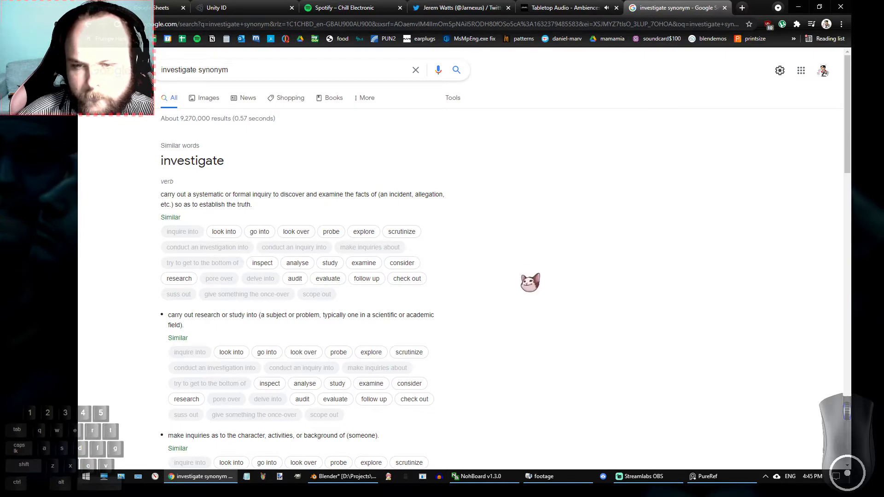
Open the definition of "examine" from the similar words for "investigate" and read its senses and origin.
scroll(530, 282, "down", 2)
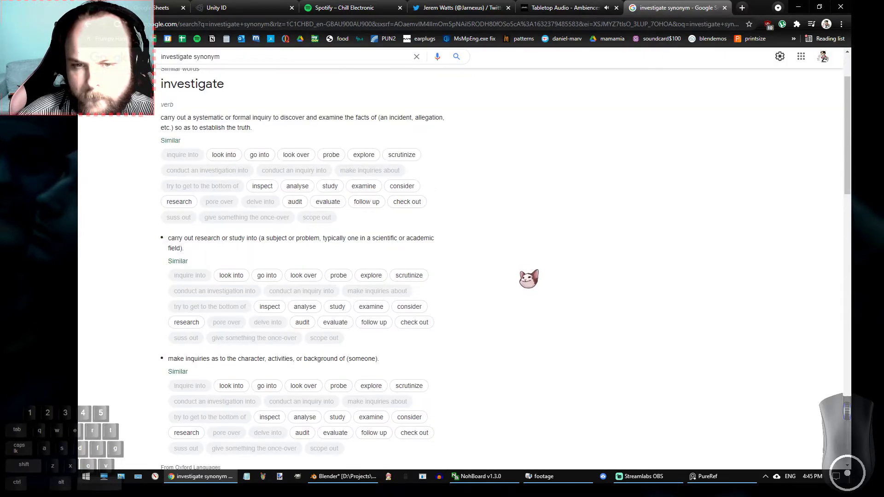
left_click(371, 307)
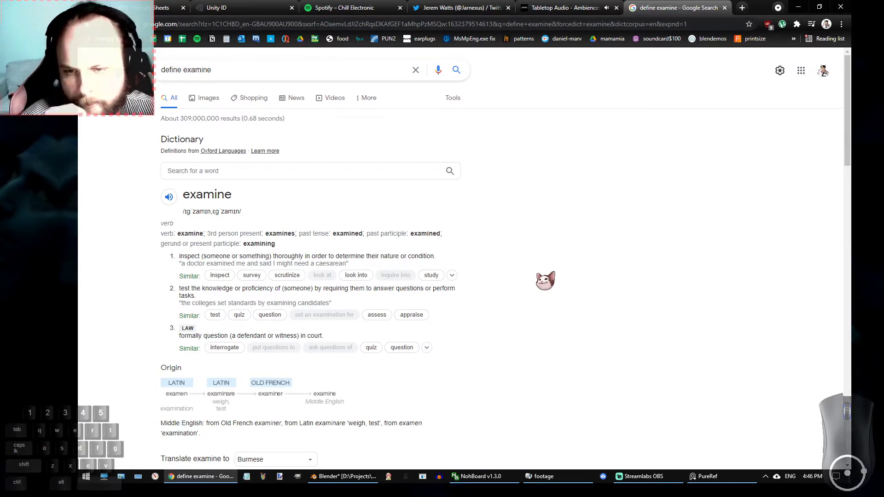
scroll(521, 283, "down", 2)
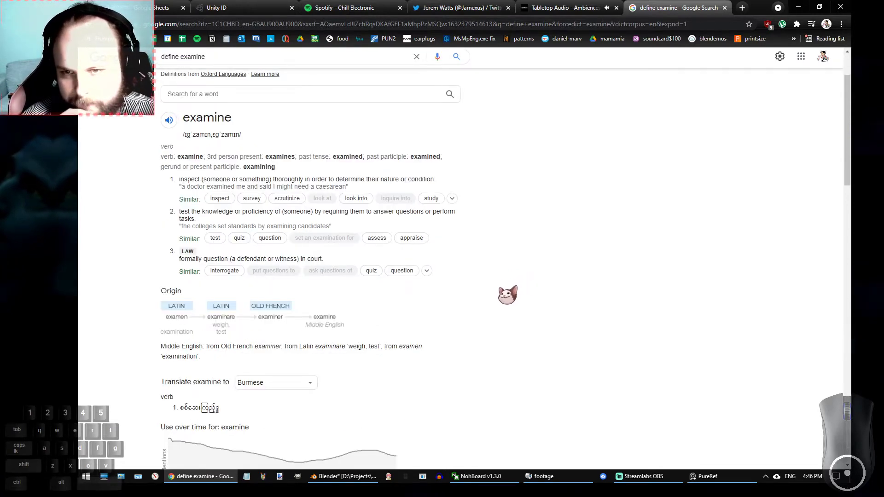
scroll(508, 295, "up", 2)
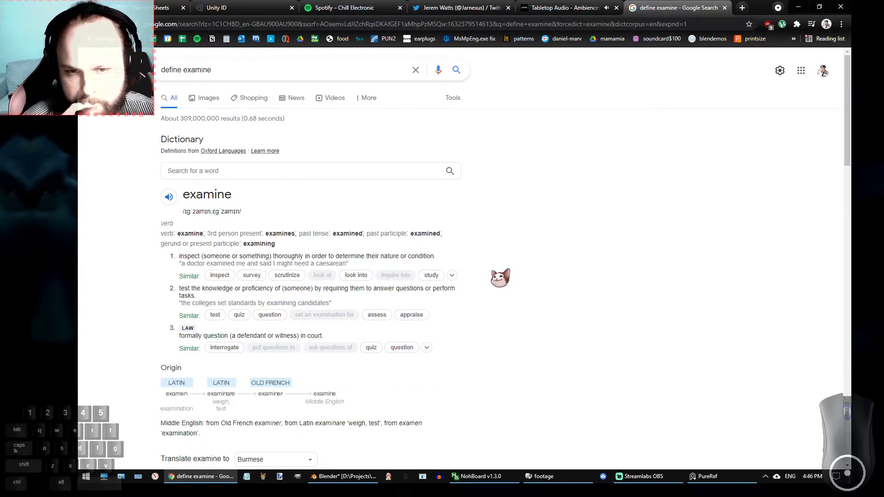
left_click(590, 6)
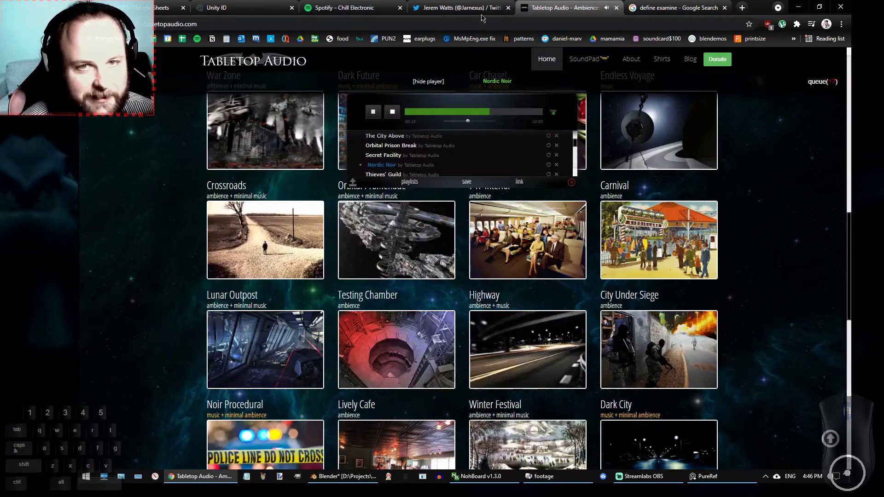
left_click(709, 3)
Replace the query with "logos", run the search and show the image results.
left_click_drag(222, 70, 146, 71)
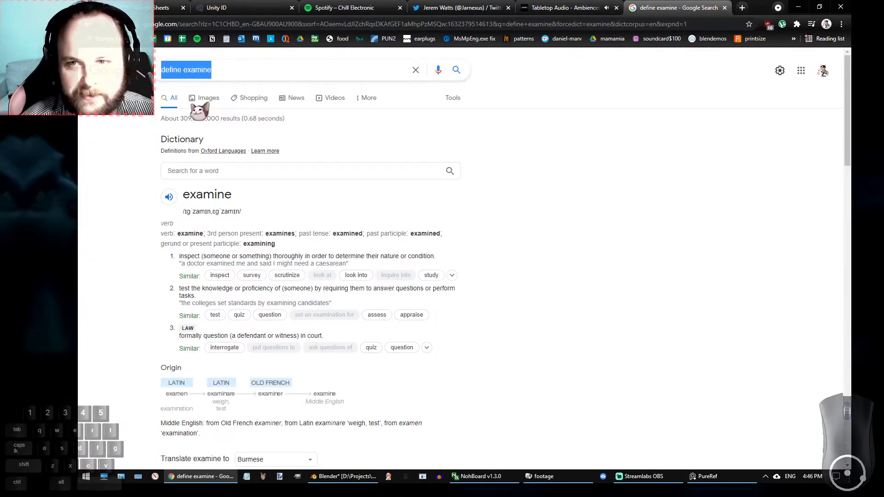
type("logos")
key("Return")
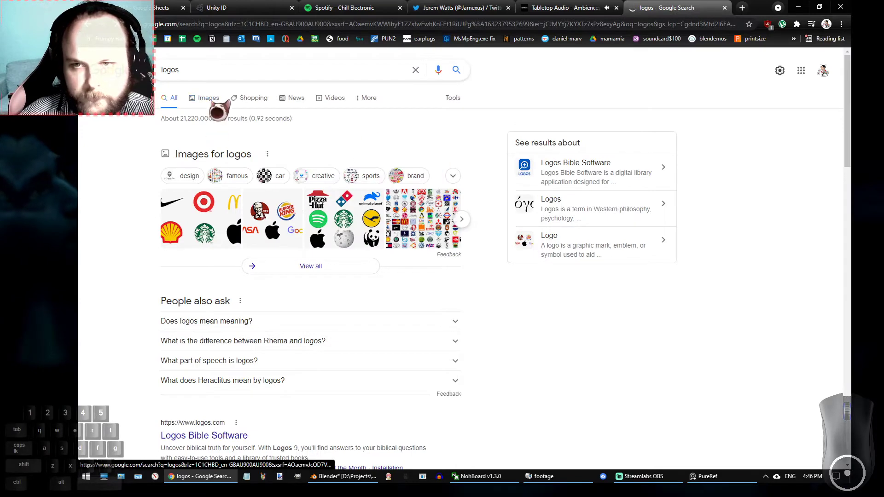
left_click(211, 98)
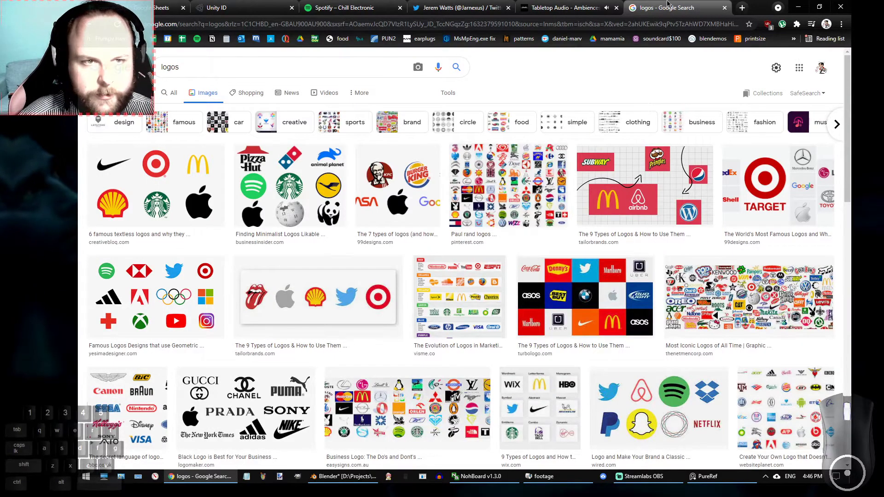
Close the search tab, switch to PureRef and change the "Scrutinize" note's text to "Logic".
key("ctrl+w")
left_click(700, 476)
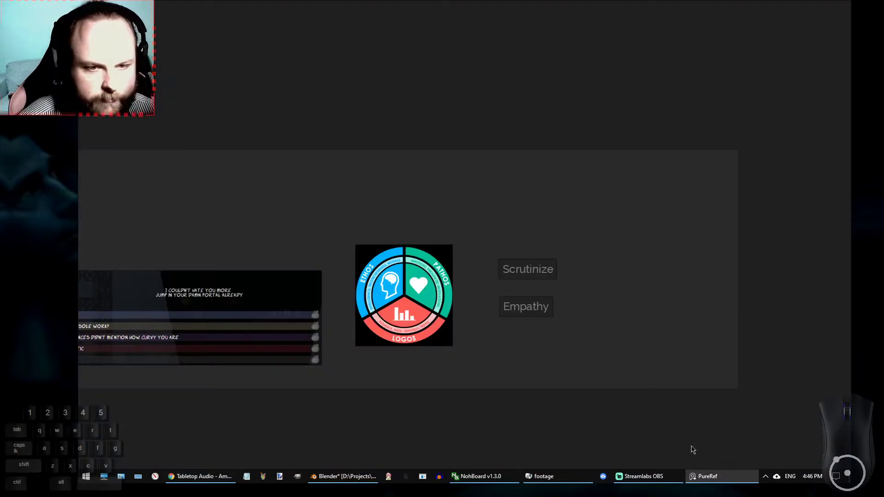
double_click(528, 271)
type("Log")
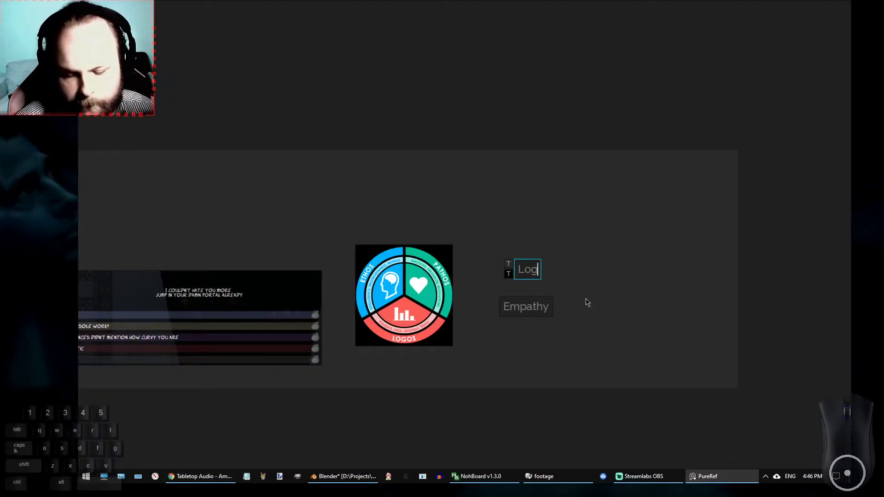
type("ic")
left_click(617, 239)
left_click(519, 276)
left_click(542, 270)
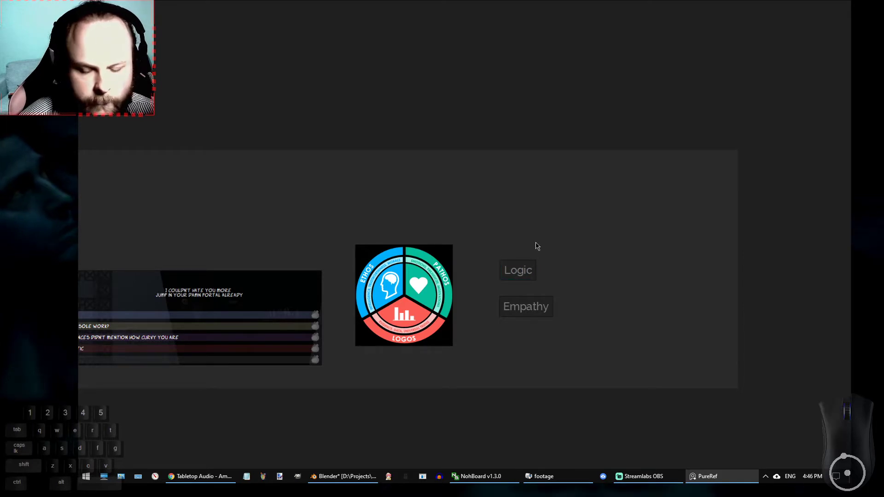
key("ctrl+n")
left_click(537, 219)
left_click_drag(544, 242, 580, 215)
double_click(579, 215)
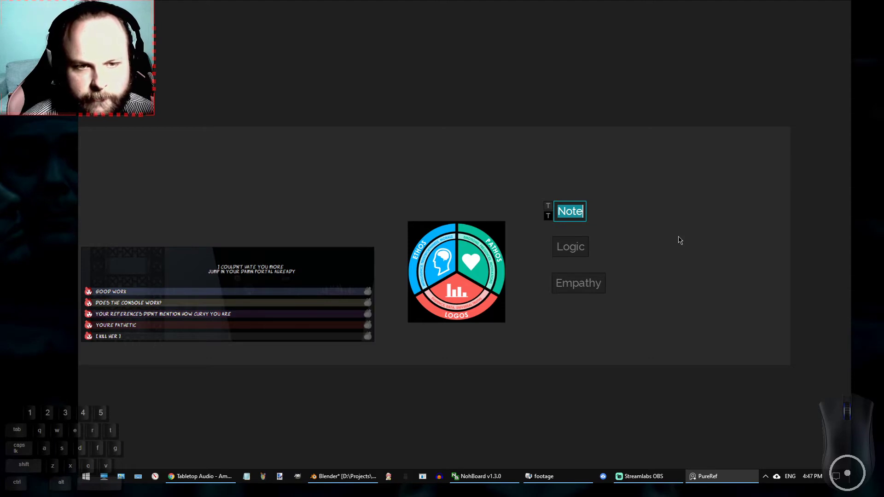
left_click(696, 219)
left_click_drag(638, 180, 584, 208)
key("Delete")
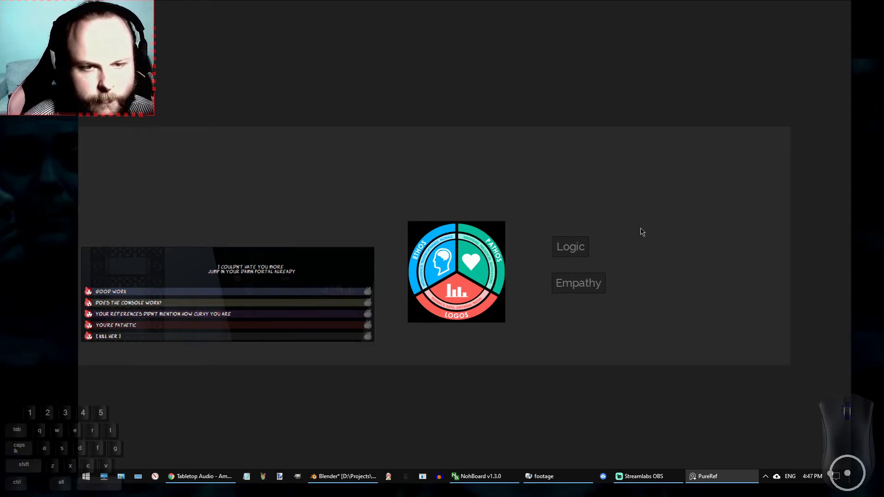
Move the Logic and Empathy notes together up above the level of the ethos-pathos-logos wheel.
left_click_drag(656, 211, 576, 198)
left_click(670, 237)
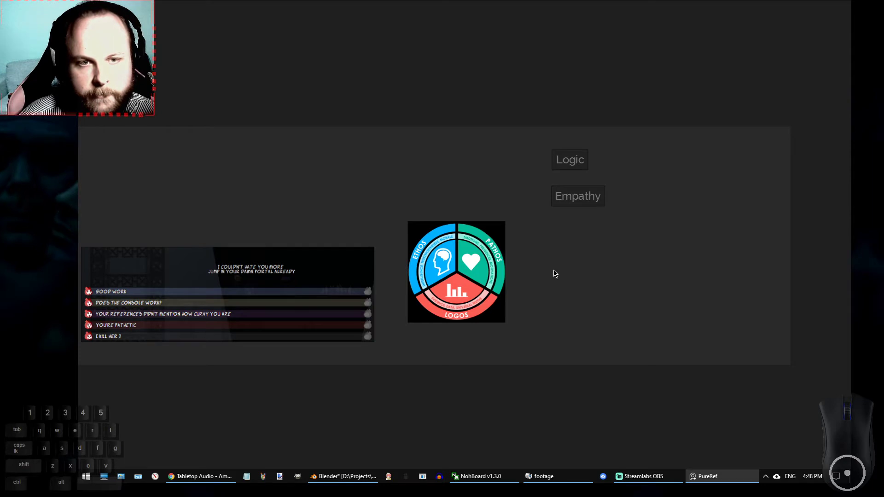
left_click(557, 256)
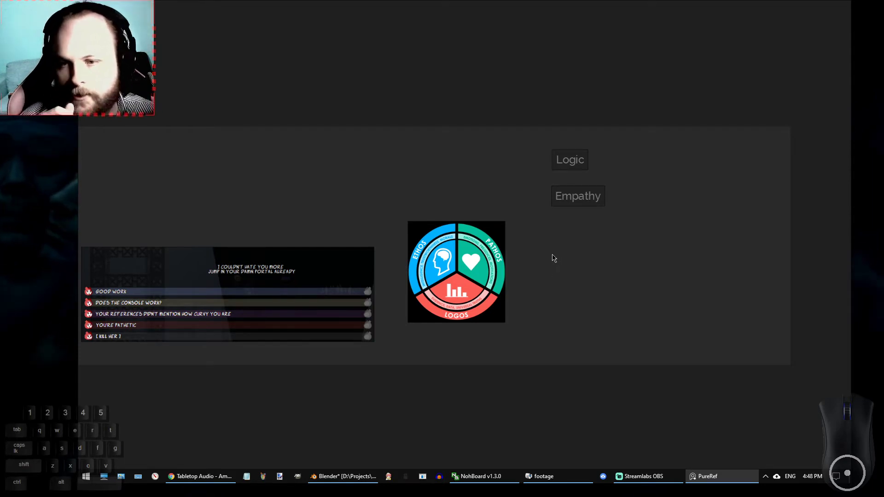
Move the dialogue snip across to the right of the ethos-pathos-logos wheel.
left_click_drag(253, 303, 779, 289)
left_click(467, 283)
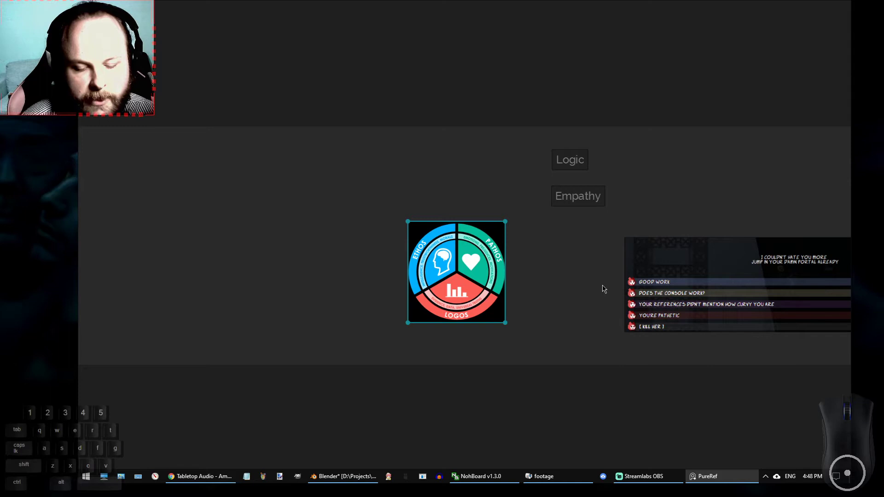
left_click_drag(683, 300, 679, 285)
middle_click_drag(574, 341, 352, 350)
left_click_drag(544, 277, 596, 274)
middle_click_drag(295, 287, 363, 298)
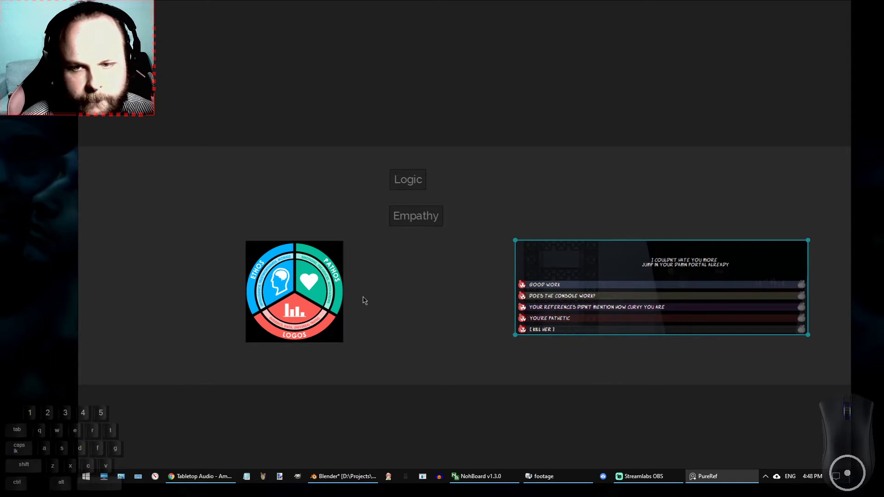
Delete the ethos-pathos-logos wheel and add a note reading "Ethos/credibility" directly to the right of the Logic note.
left_click(327, 292)
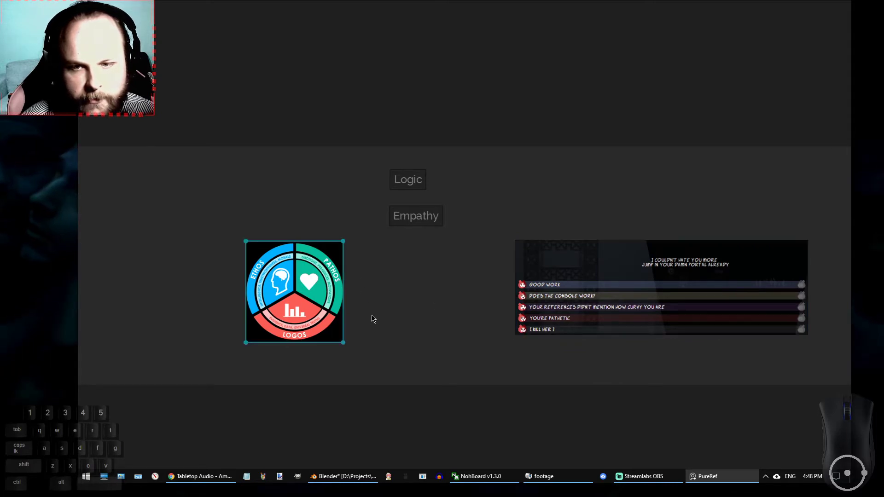
key("Delete")
key("ctrl+t")
type("Ethos/credibility")
left_click(425, 290)
left_click_drag(367, 323, 485, 186)
Move the dialogue snip below the Logic, Empathy and Ethos/credibility notes, leaving a gap beneath them.
left_click_drag(641, 290, 397, 373)
middle_click_drag(520, 268, 519, 262)
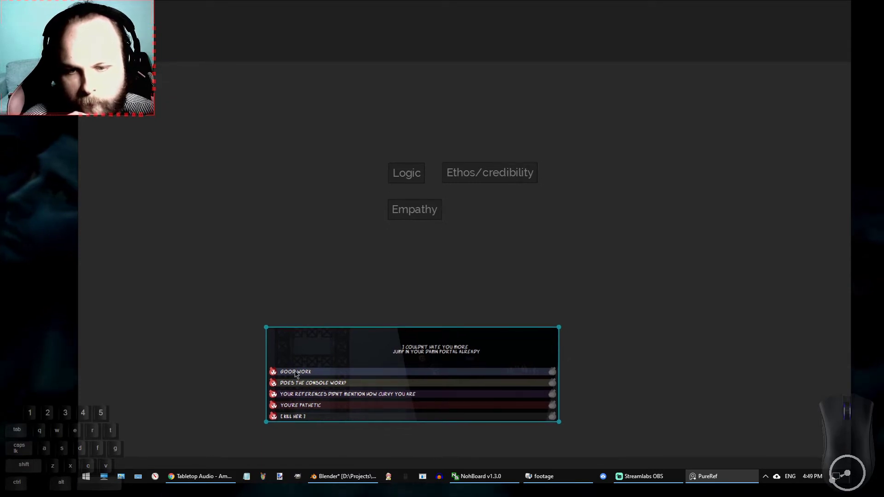
middle_click_drag(374, 289, 509, 267)
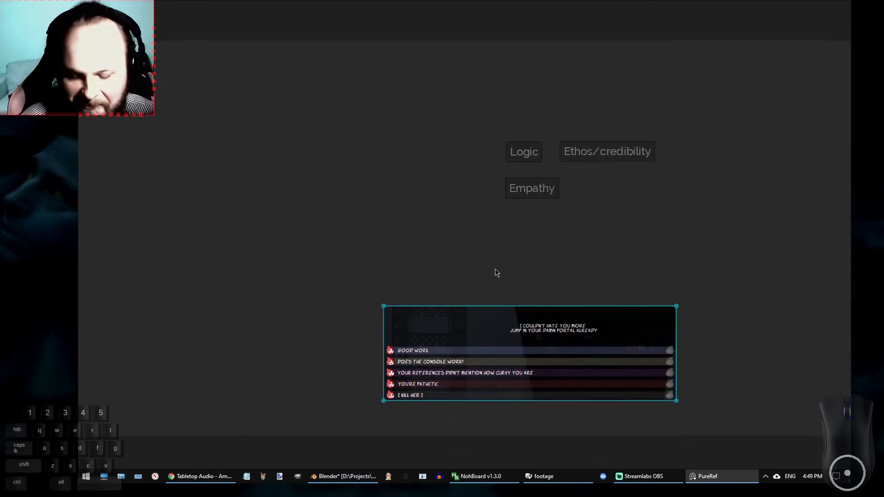
Add a note reading "Neutral" to the left of the dialogue snip and start another note above it.
key("ctrl+t")
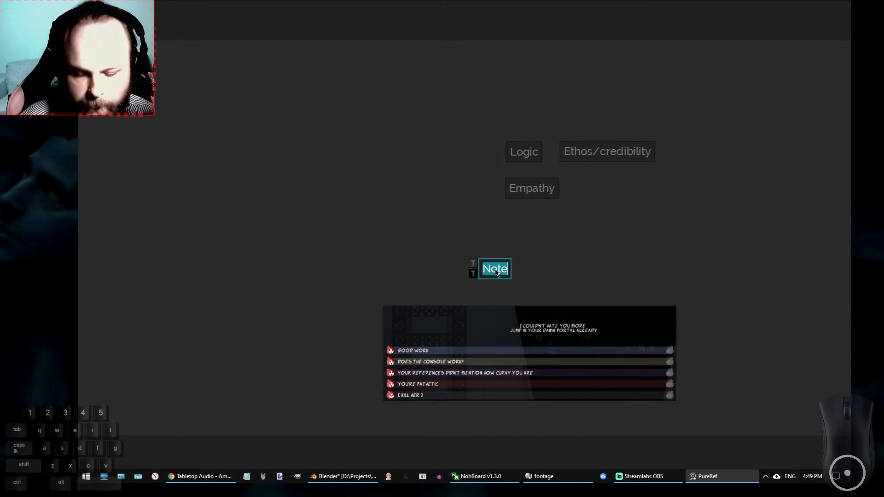
type("N")
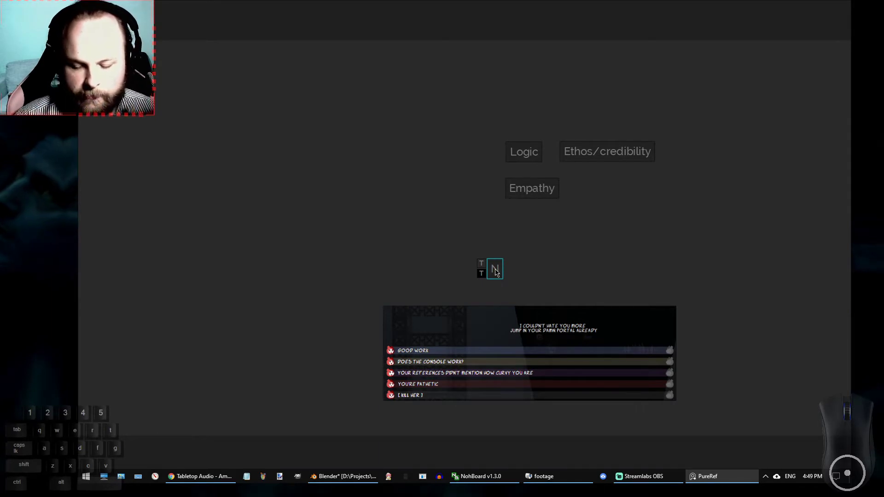
type("eutral")
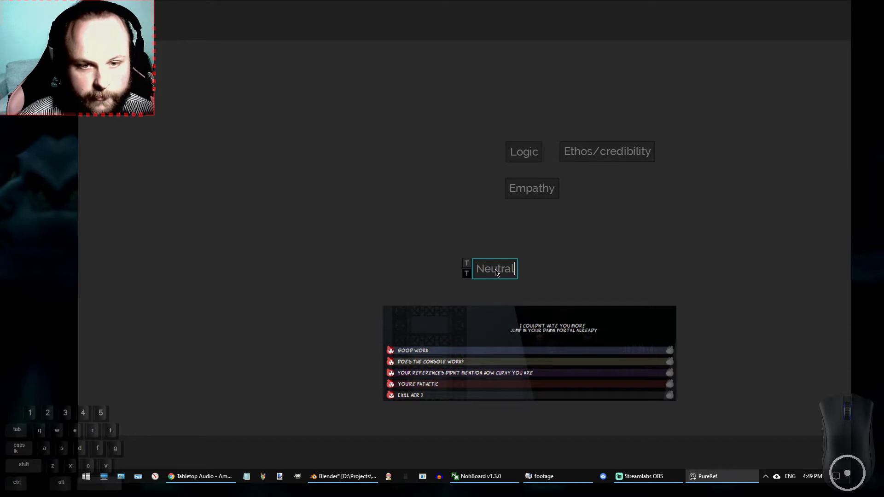
left_click(499, 227)
left_click_drag(496, 275, 351, 339)
left_click(339, 270)
key("ctrl+t")
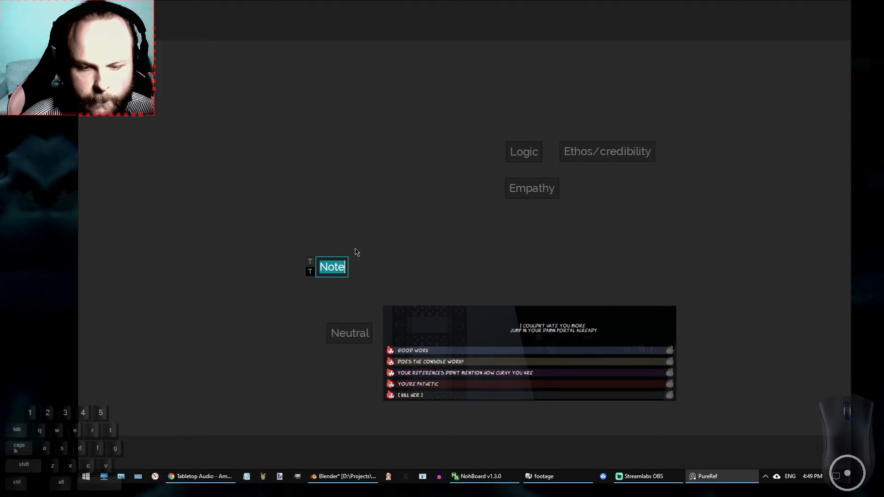
Switch to Chrome and search for "inquire" in a new tab.
mouse_move(345, 484)
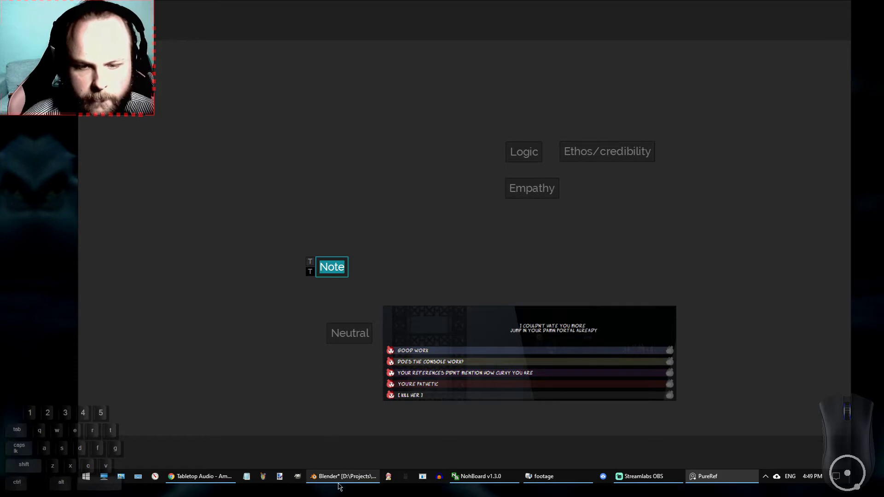
left_click(201, 476)
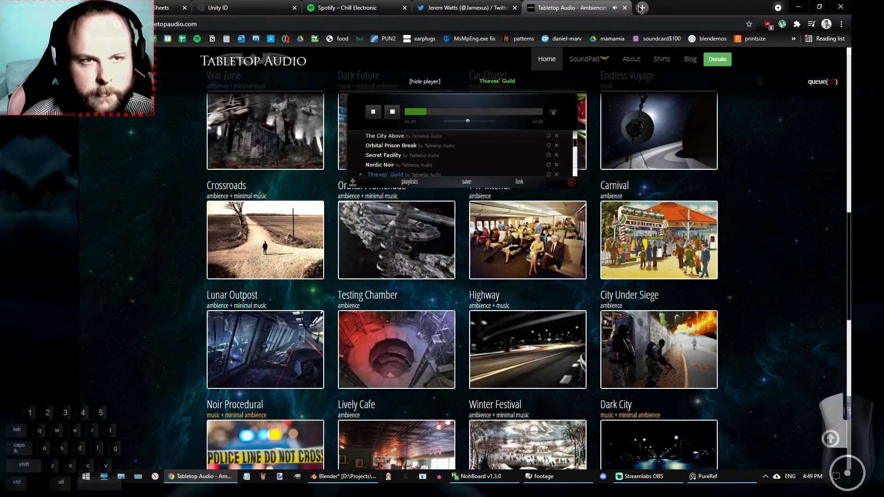
key("ctrl+t")
left_click(580, 27)
type("inquire")
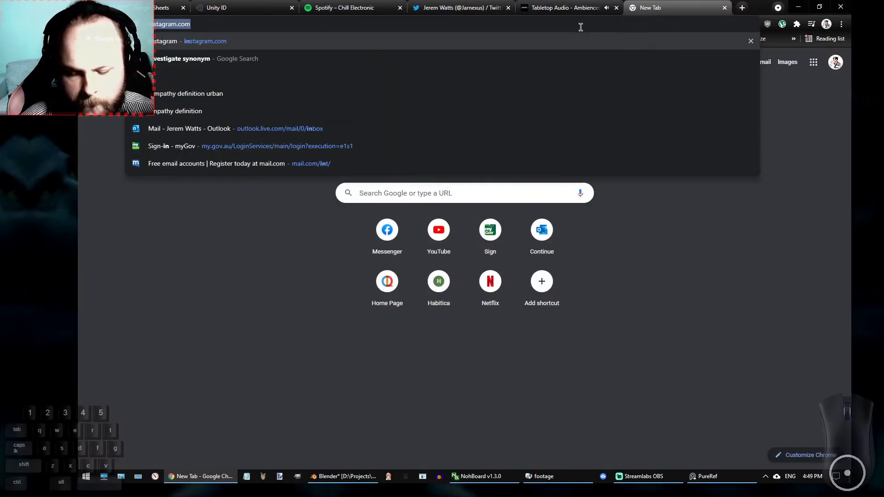
key("Return")
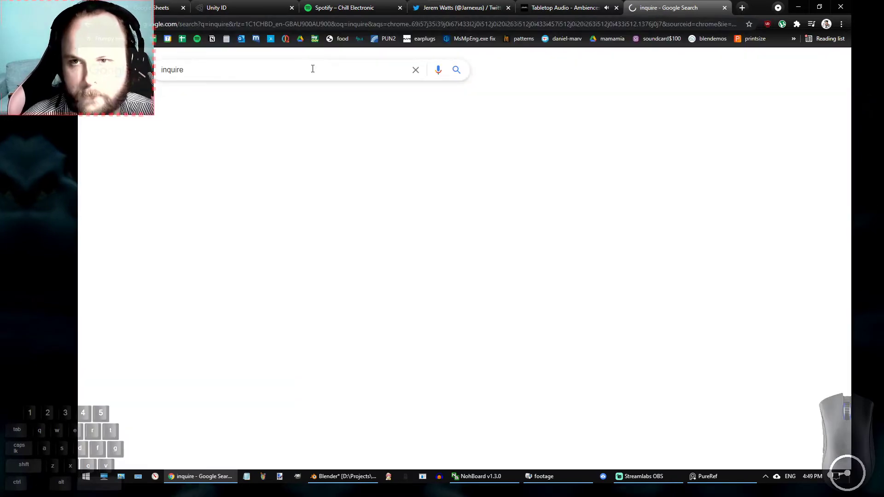
Search for "inquire synonym" and expand the full list of similar words.
left_click(310, 71)
type("synonym")
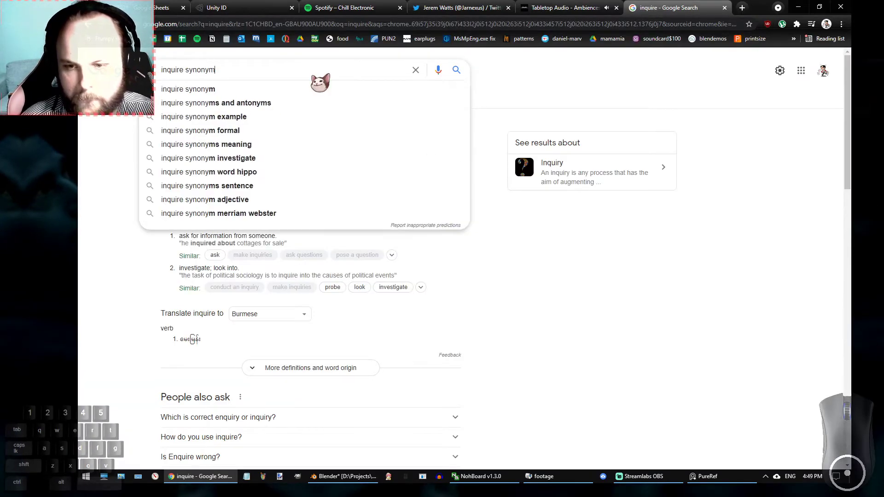
key("Return")
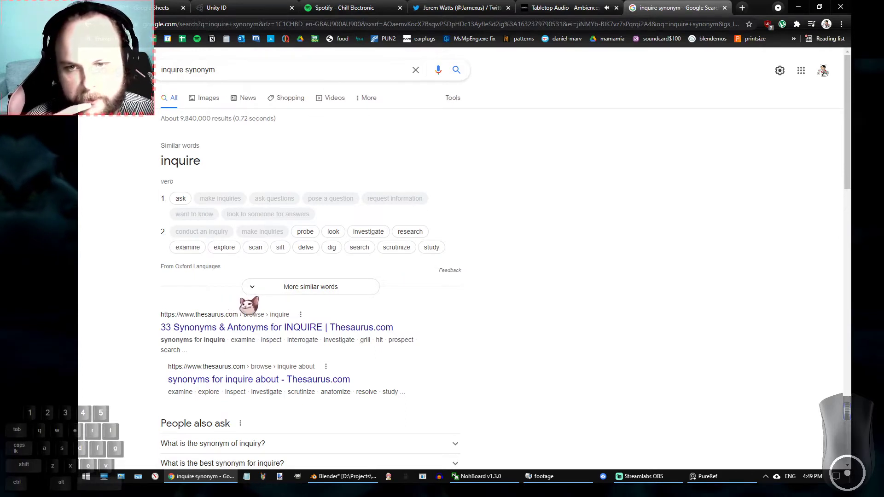
left_click(252, 287)
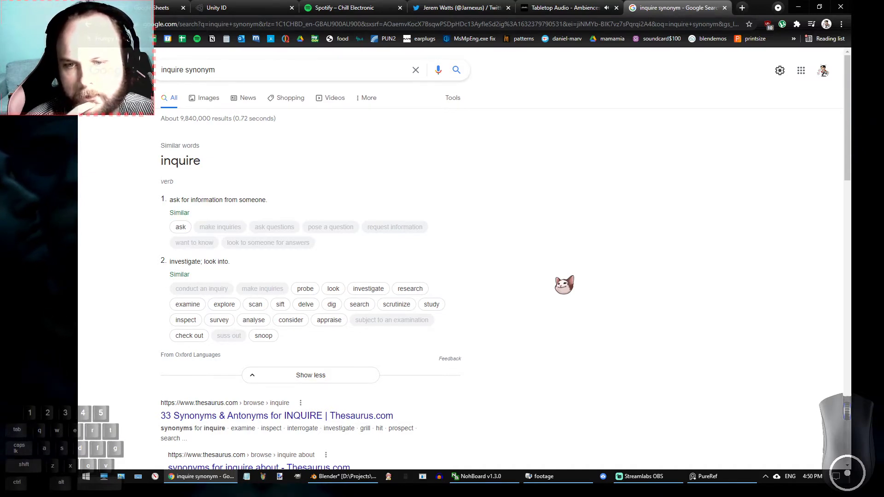
Examine the expanded synonyms for "inquire" and the related search results for a suitable word.
scroll(498, 318, "down", 2)
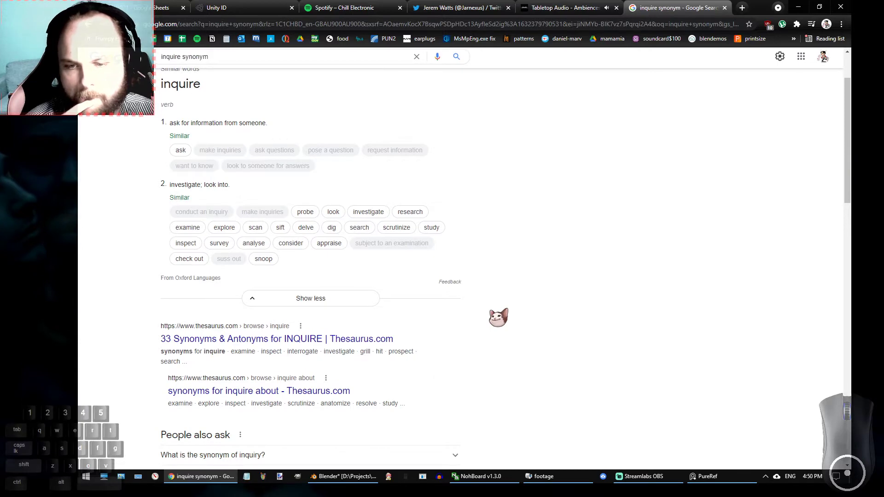
scroll(498, 318, "down", 2)
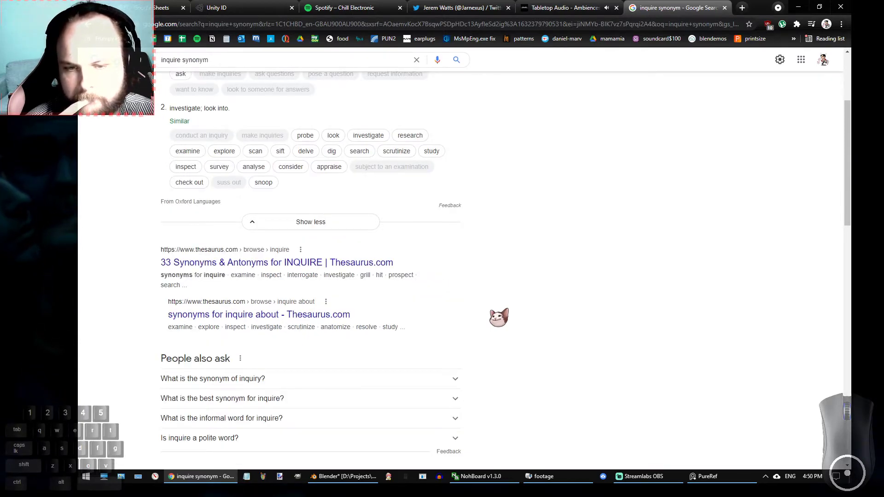
scroll(498, 317, "up", 4)
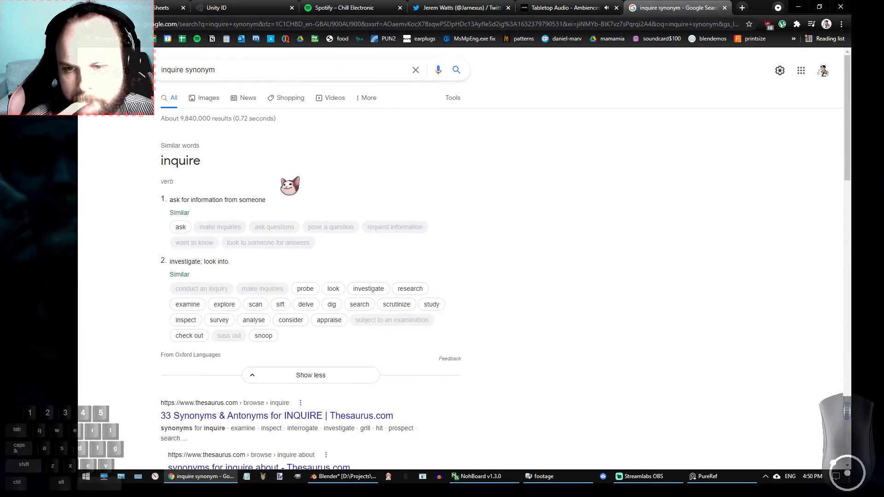
scroll(282, 263, "down", 2)
scroll(259, 283, "up", 2)
scroll(259, 283, "down", 2)
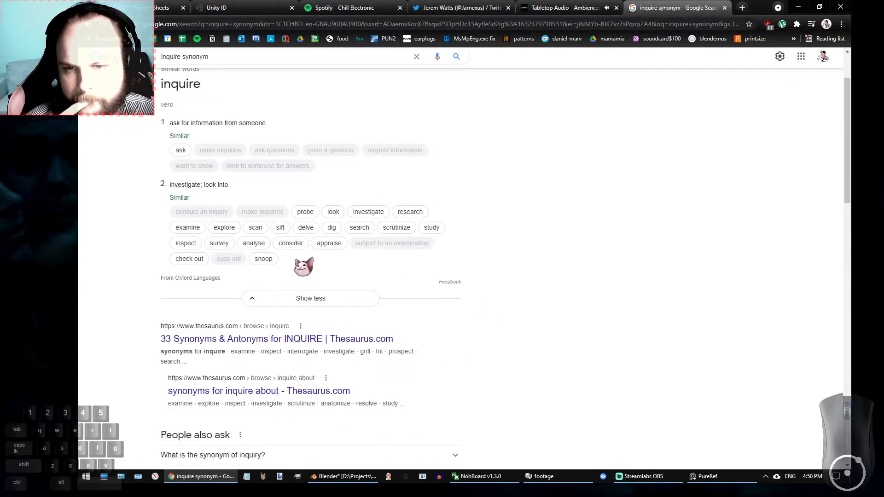
left_click_drag(276, 262, 173, 241)
left_click(173, 241)
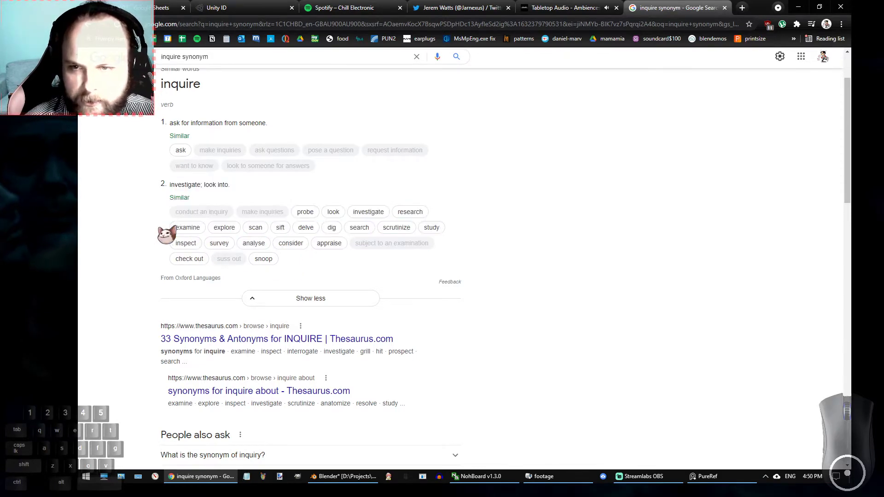
scroll(144, 253, "down", 2)
scroll(145, 253, "up", 2)
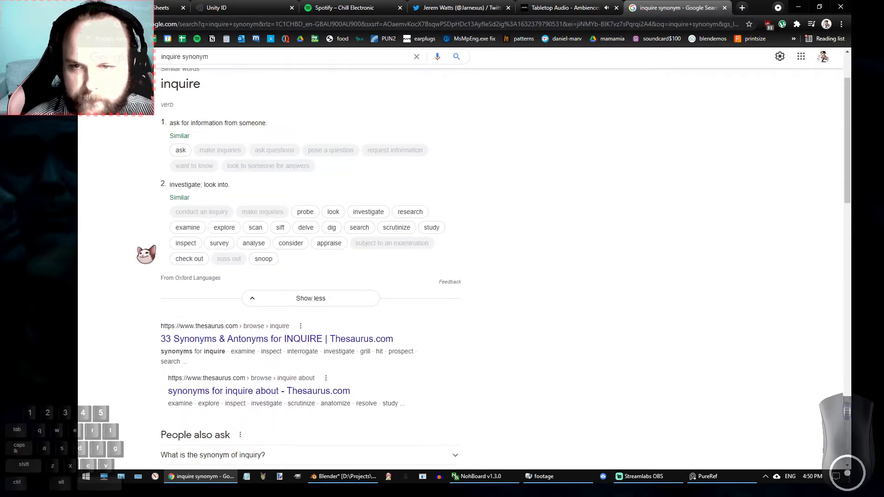
scroll(146, 253, "up", 2)
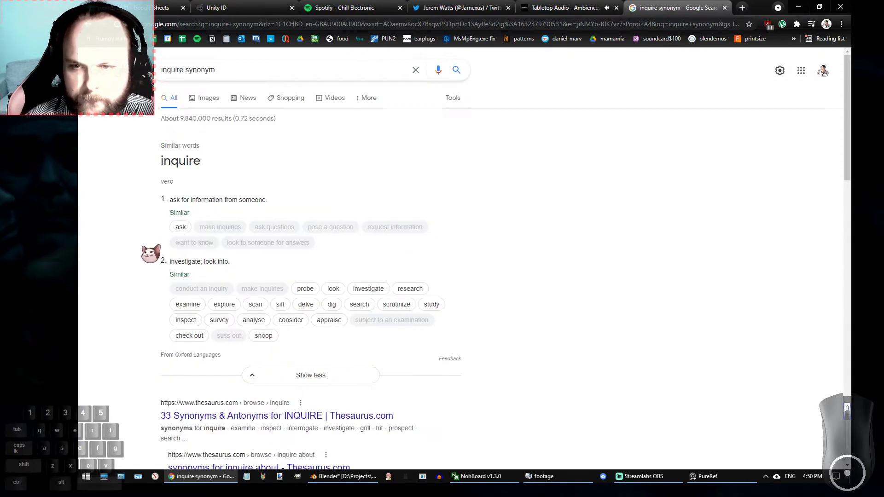
Search for "ask synonym", check the unfinished note on the PureRef board and return to Chrome.
double_click(174, 70)
type("ask")
key("Return")
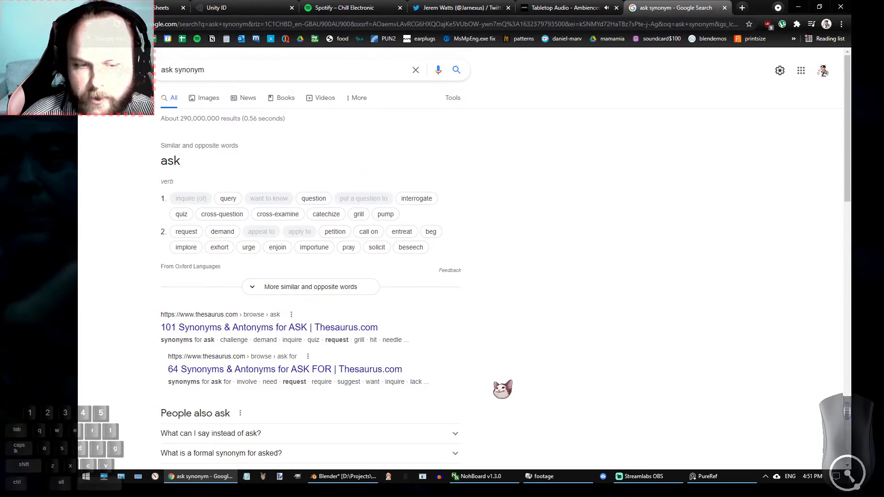
left_click(705, 479)
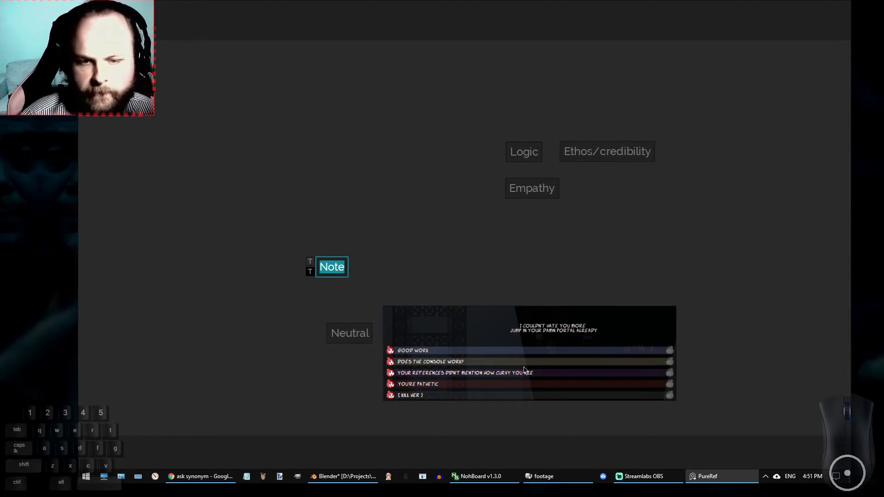
left_click(194, 477)
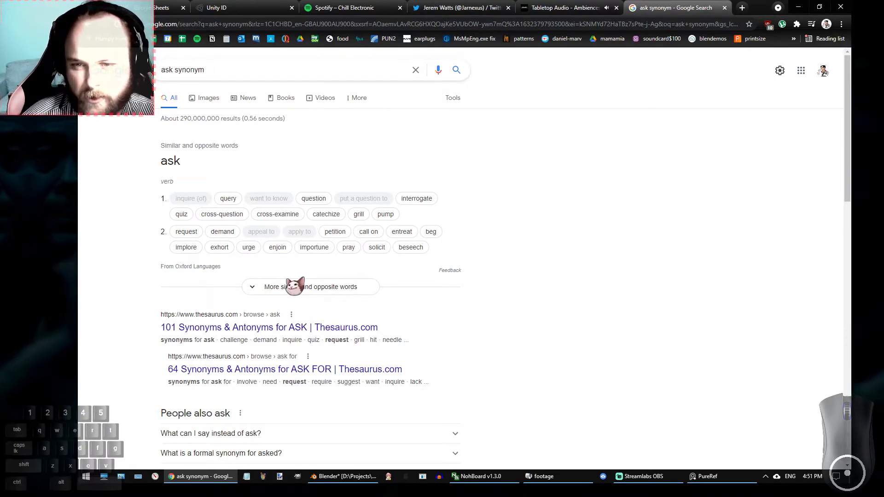
Review the full list of words similar to "ask" and open the definition of "implore" with all its similar words.
left_click(260, 289)
scroll(824, 71, "down", 2)
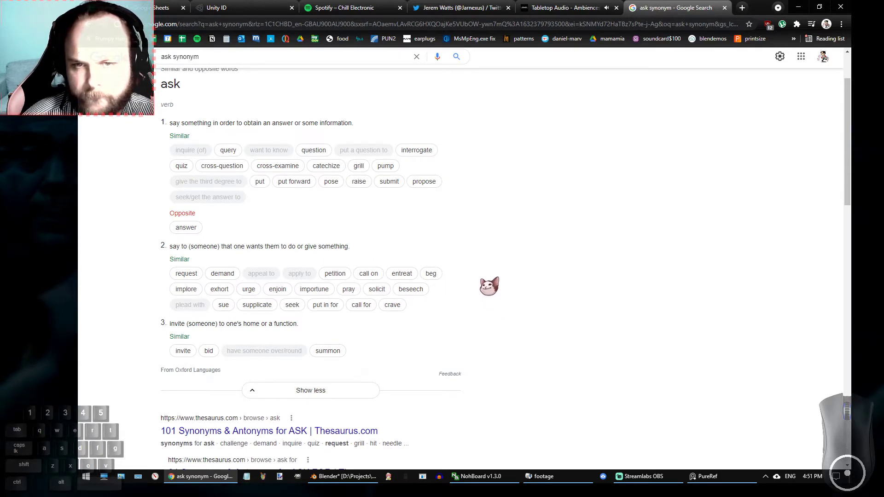
scroll(488, 285, "up", 2)
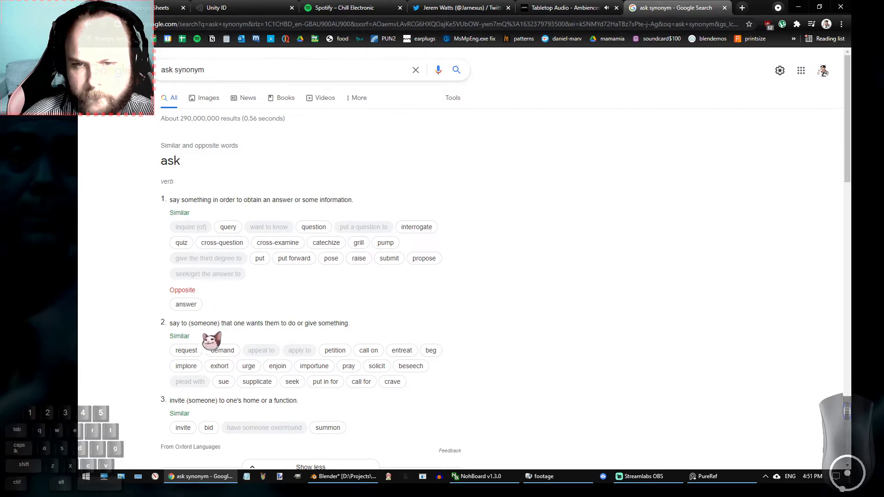
left_click(185, 368)
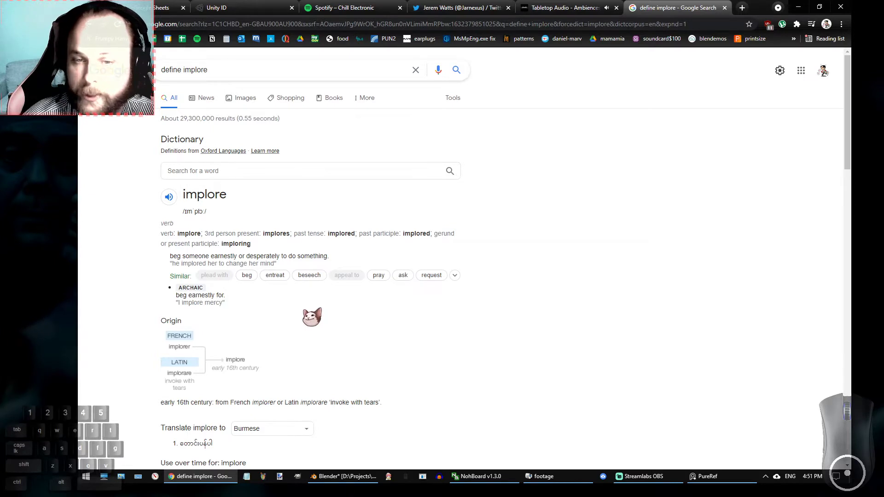
left_click(455, 275)
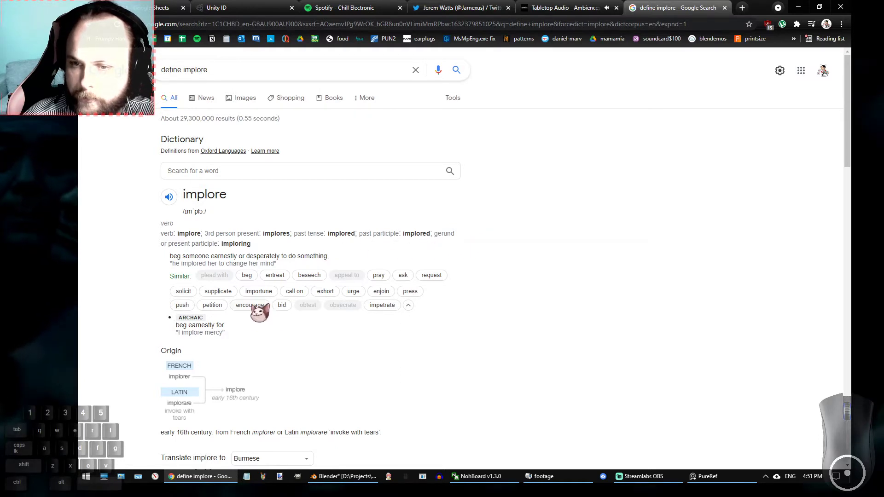
Open the definition of "entreat" from the similar words and expand its full synonym list.
left_click(275, 275)
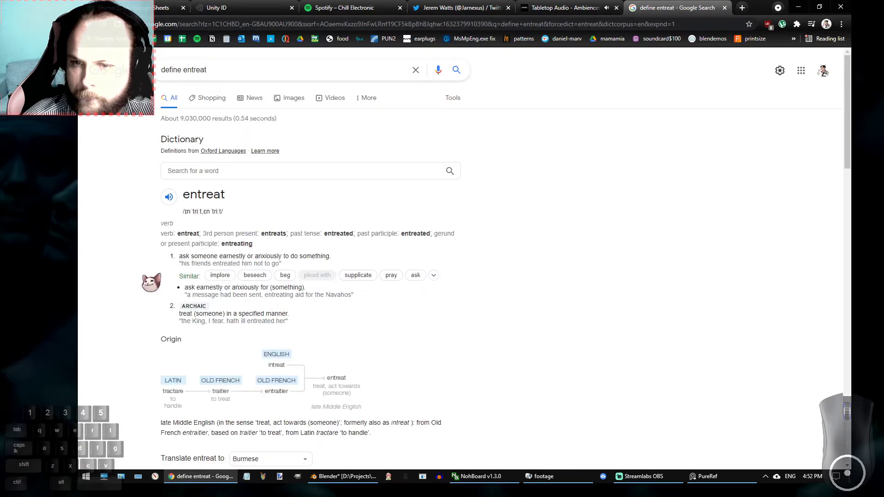
middle_click(142, 284)
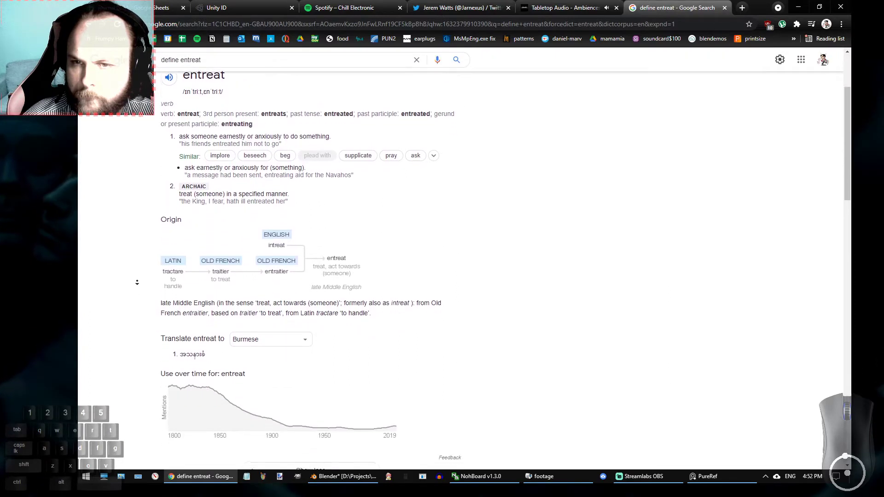
middle_click(138, 256)
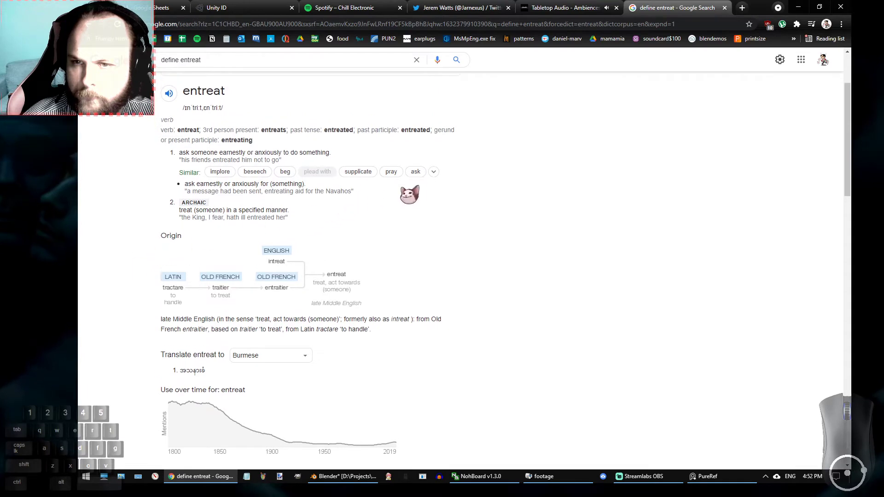
left_click(434, 171)
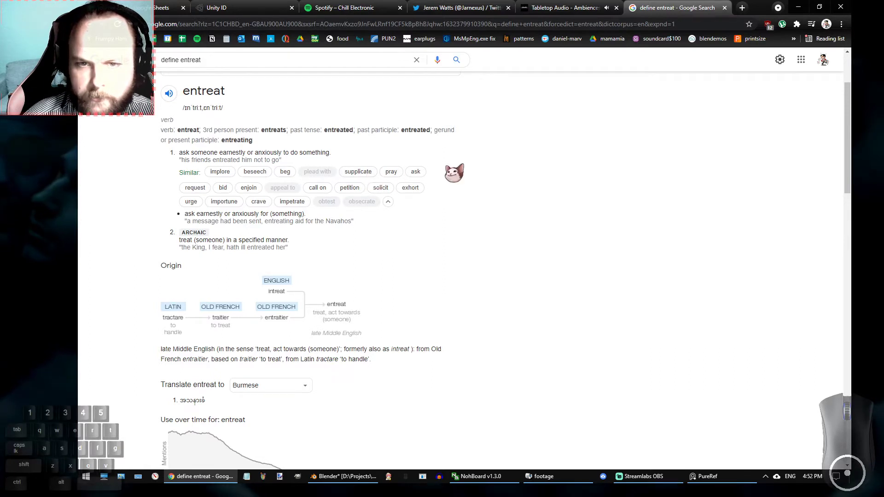
Open the definition of "supplicate" from the similar words and look through its meaning, origin and usage.
left_click(359, 172)
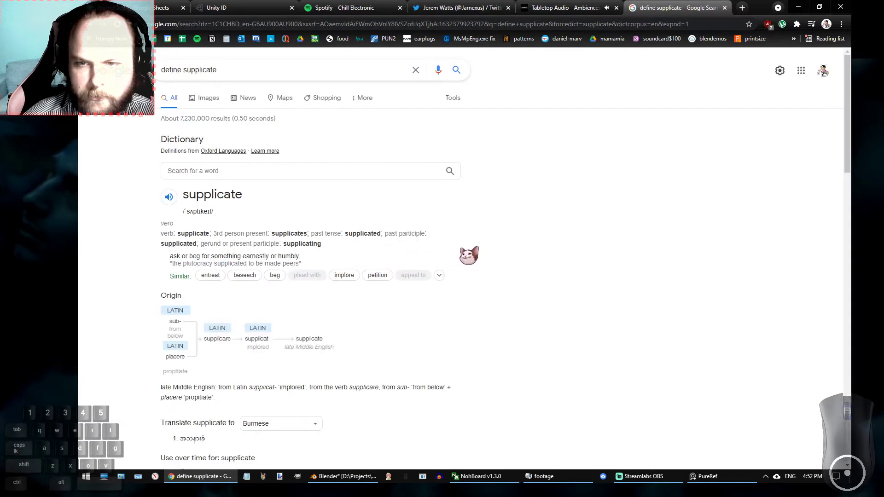
scroll(460, 254, "down", 3)
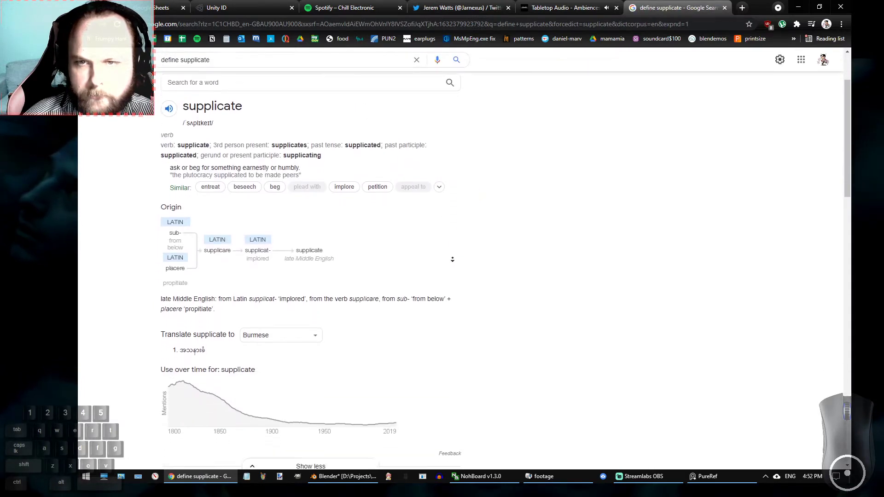
middle_click(451, 251)
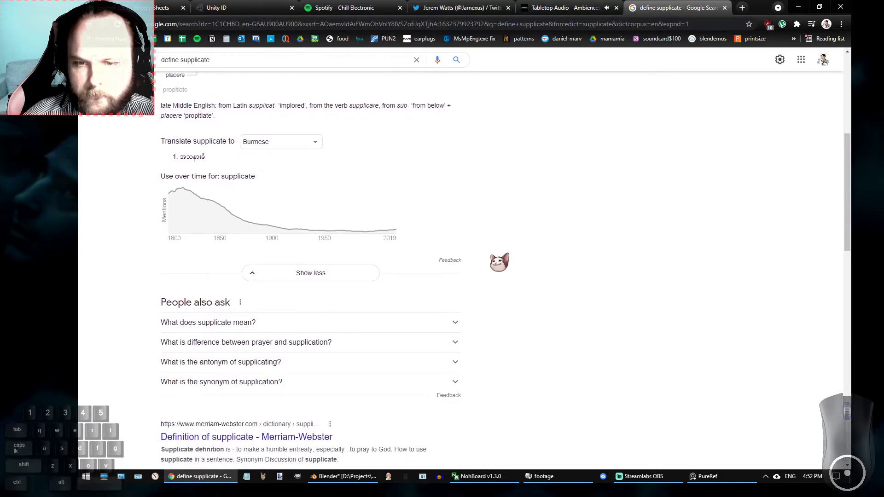
scroll(496, 251, "up", 10)
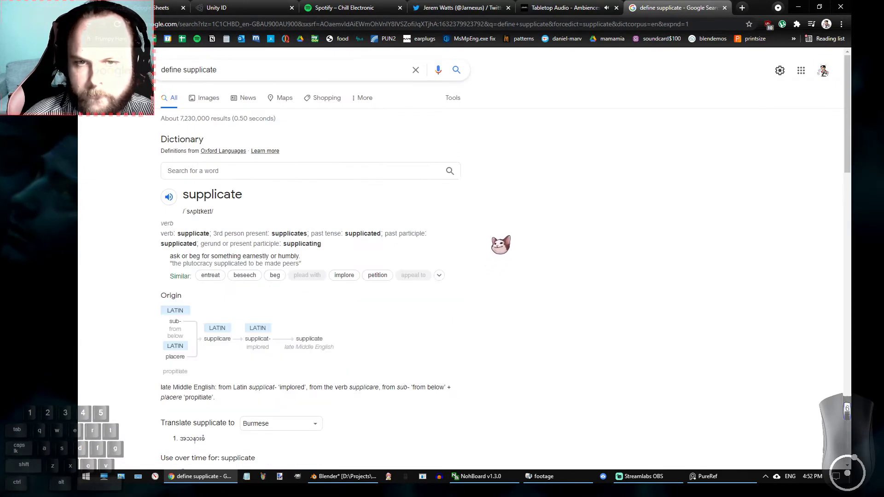
Go back to the definition of "implore" through the similar words, expand its synonyms and look over the related results.
left_click(344, 275)
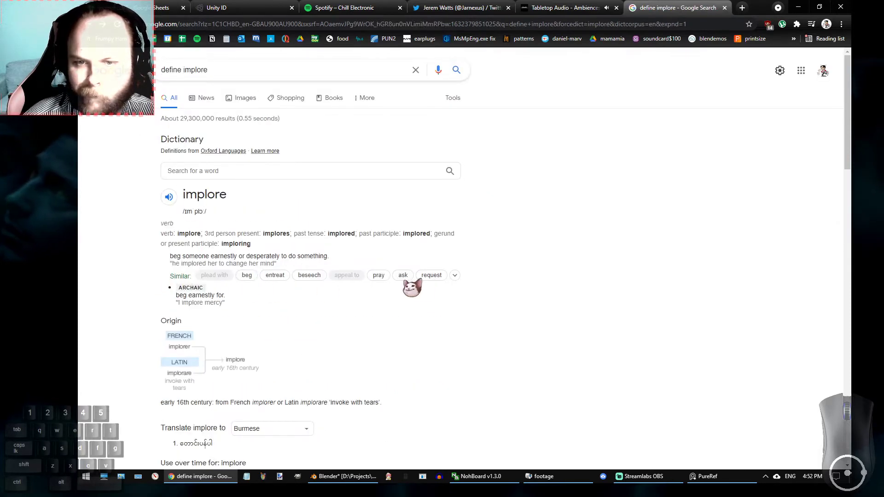
left_click(455, 275)
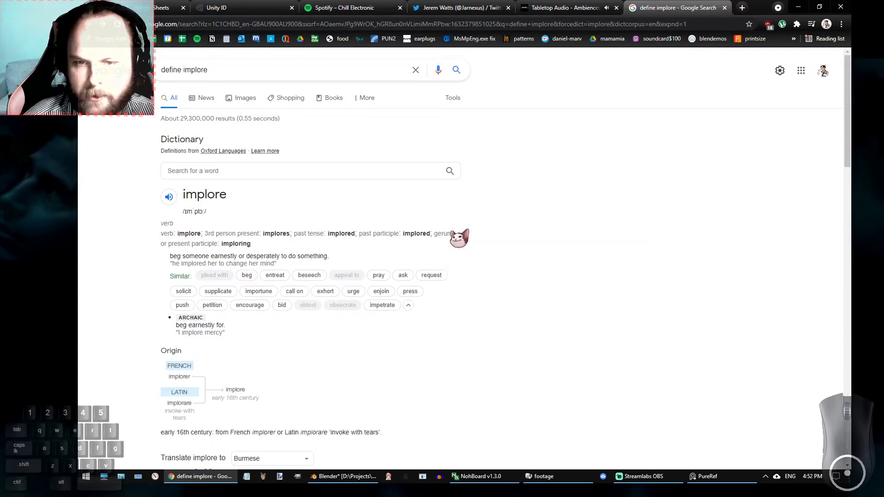
scroll(460, 238, "down", 2)
scroll(464, 240, "down", 2)
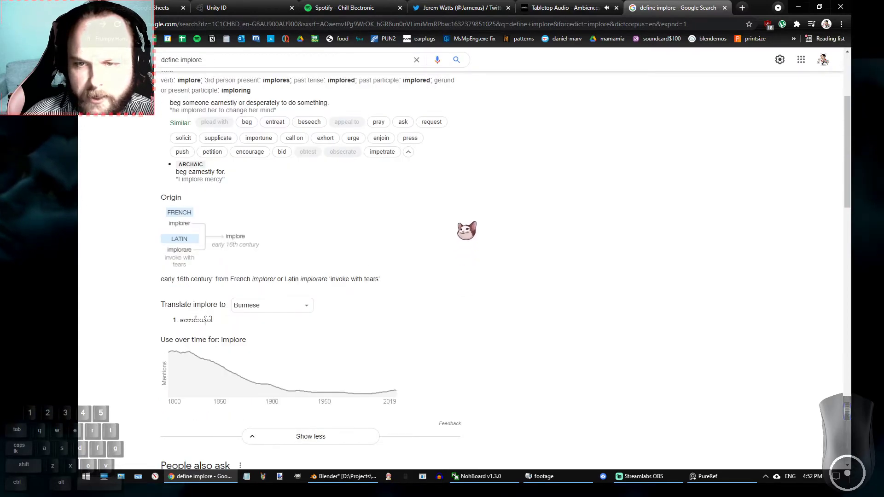
scroll(466, 231, "down", 5)
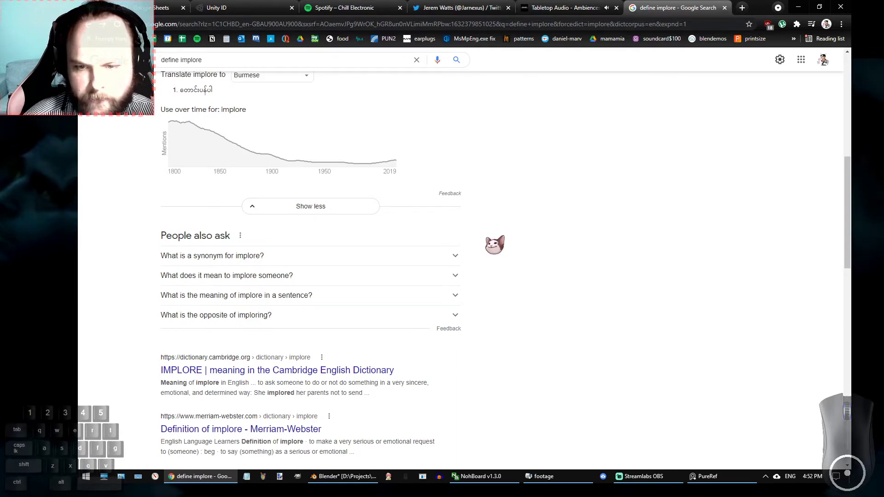
scroll(495, 245, "up", 8)
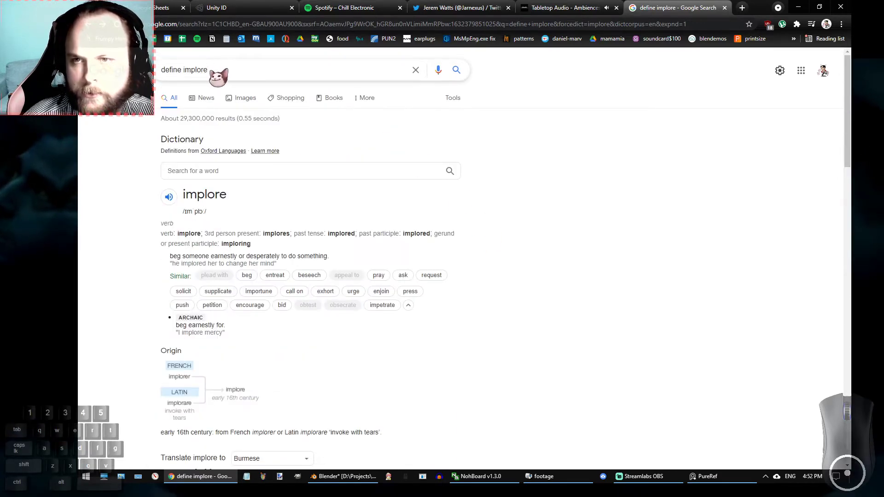
Search for "define egg on" and look over the dictionary results.
left_click_drag(178, 66, 146, 70)
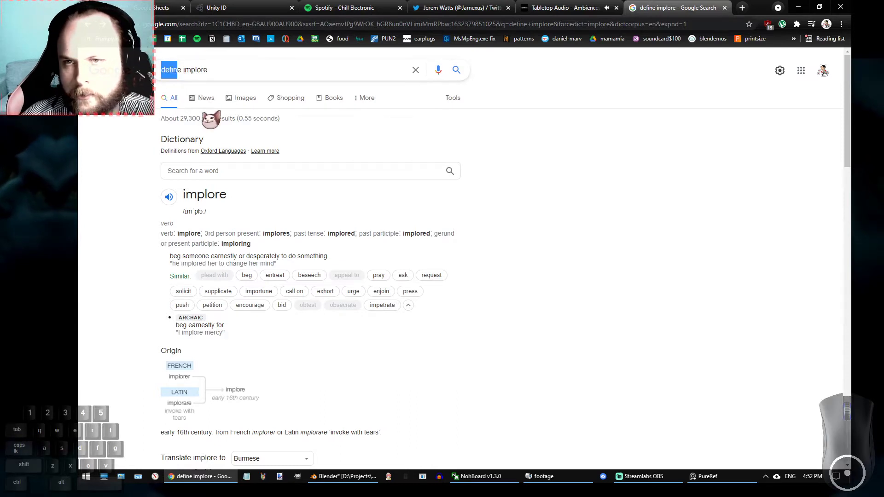
key("Delete")
key("Delete")
key("Delete")
key("Delete")
key("Delete")
key("Delete")
key("Delete")
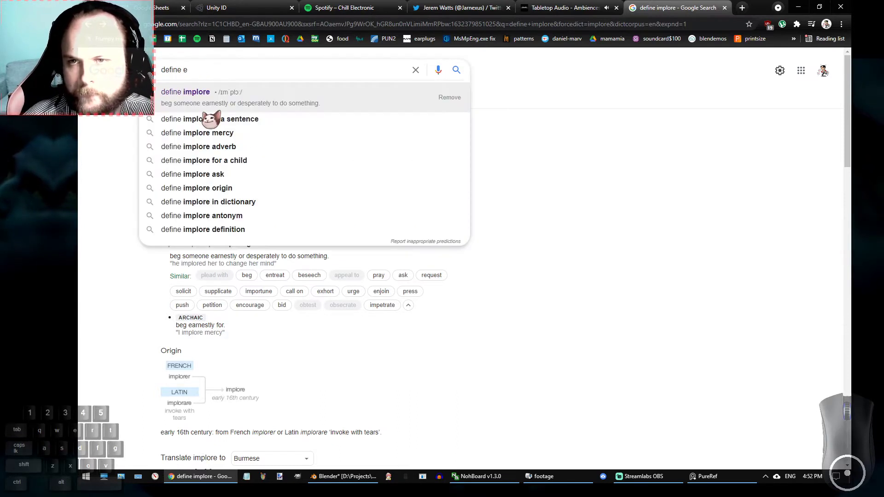
type("egg on")
key("Return")
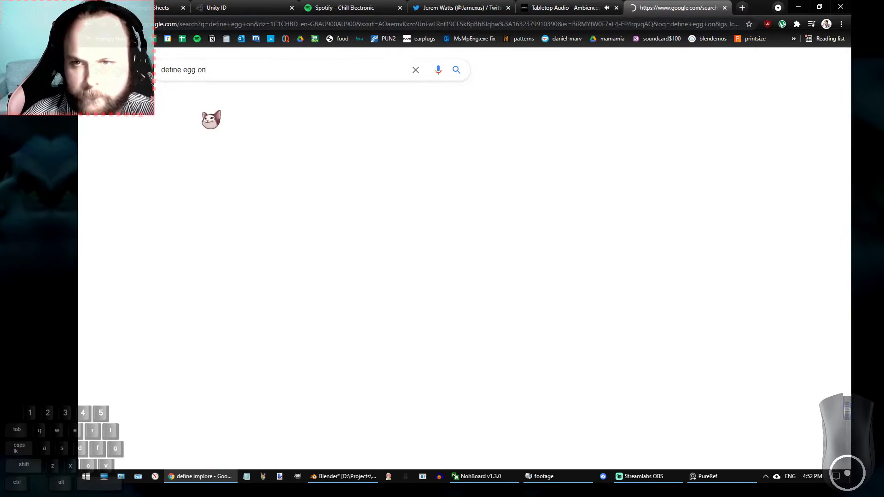
scroll(357, 223, "down", 2)
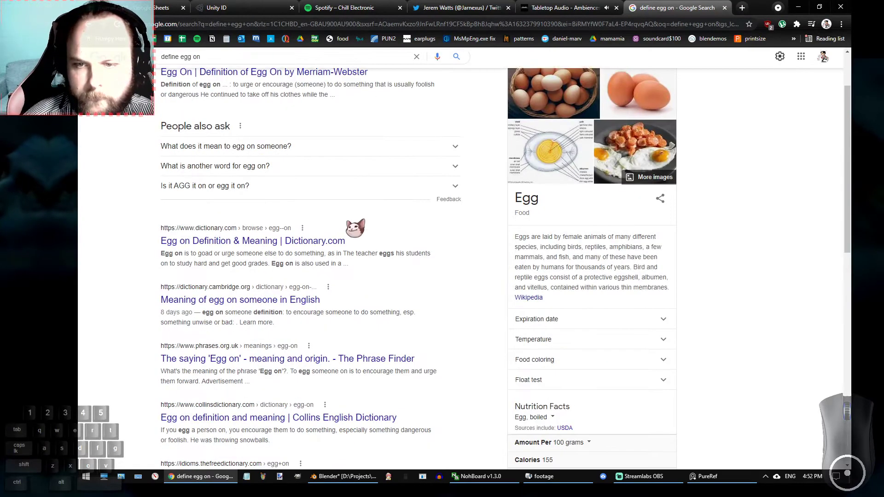
scroll(368, 216, "up", 2)
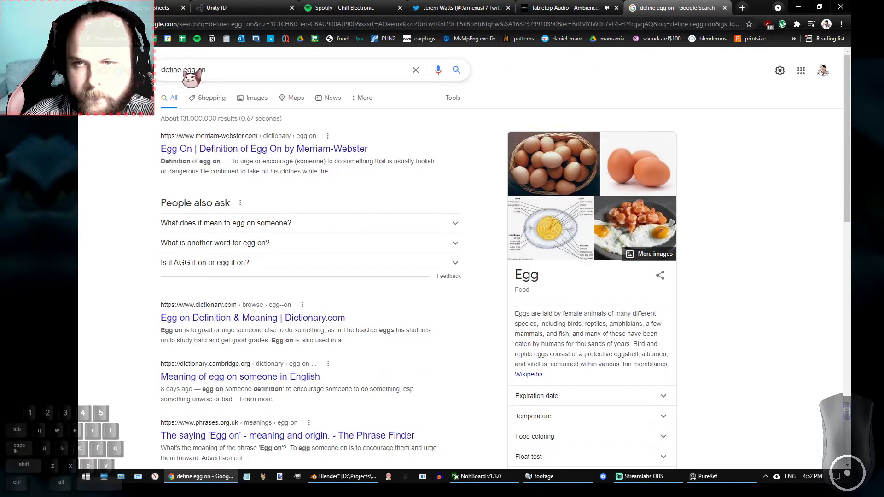
Change the search query to "synonym egg on" and look over the results.
double_click(175, 70)
type("synonym")
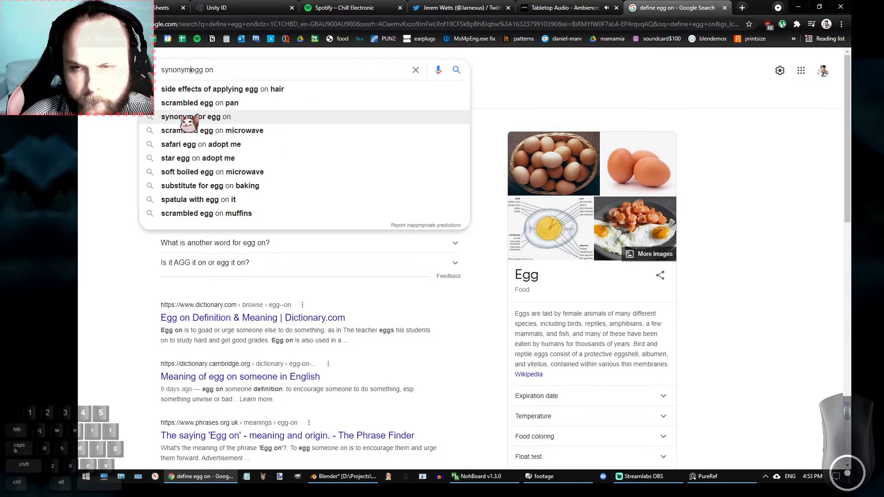
key("Return")
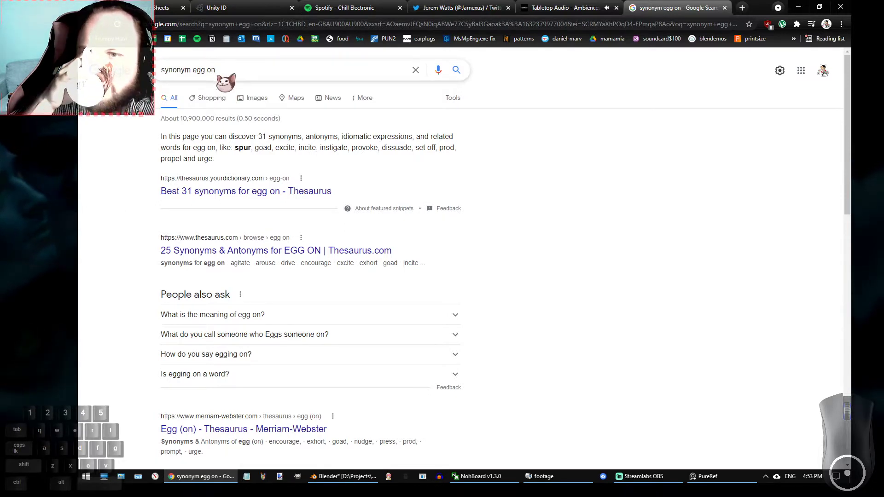
Search for "spur" and look through its dictionary definitions and similar words.
left_click_drag(205, 69, 159, 70)
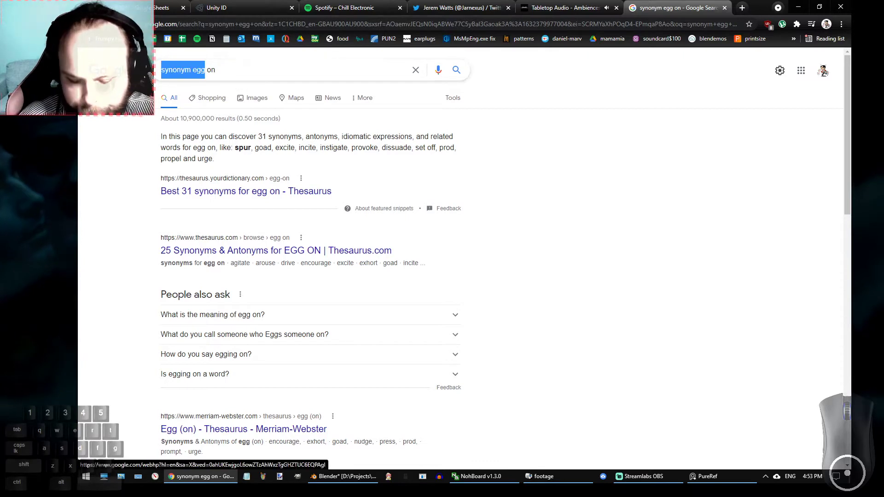
key("ctrl+a")
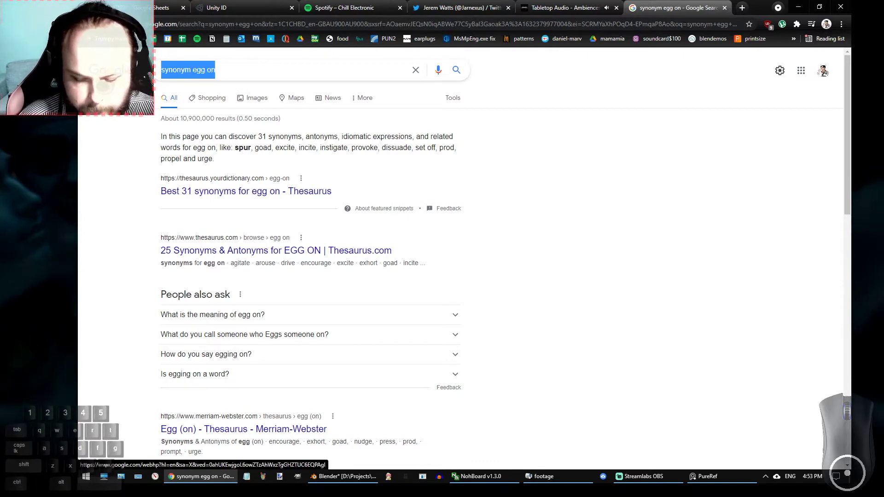
key("BackSpace")
type("spur")
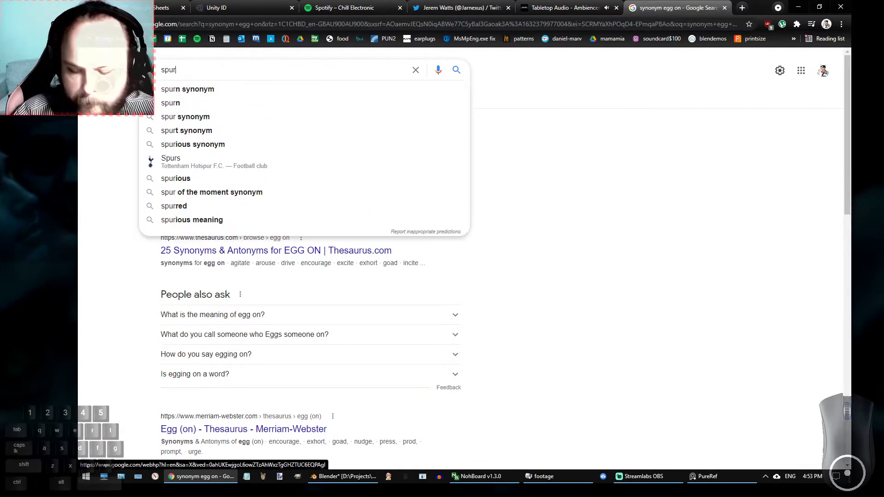
key("Return")
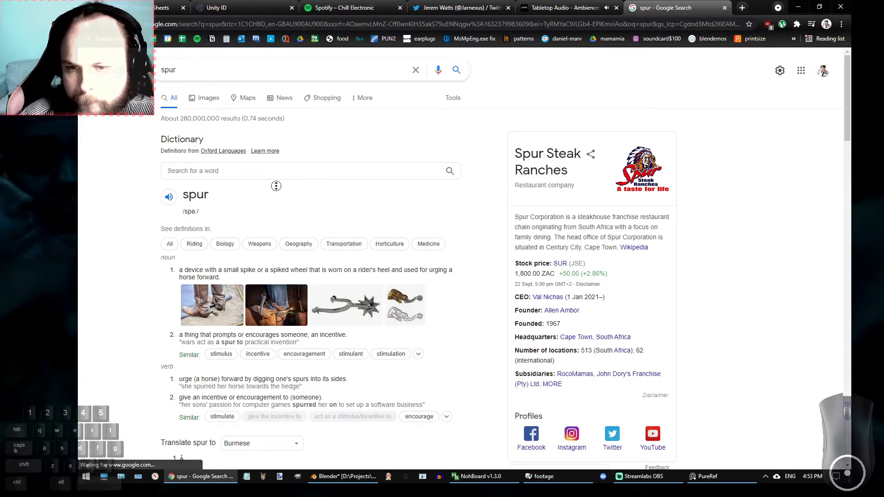
middle_click(284, 202)
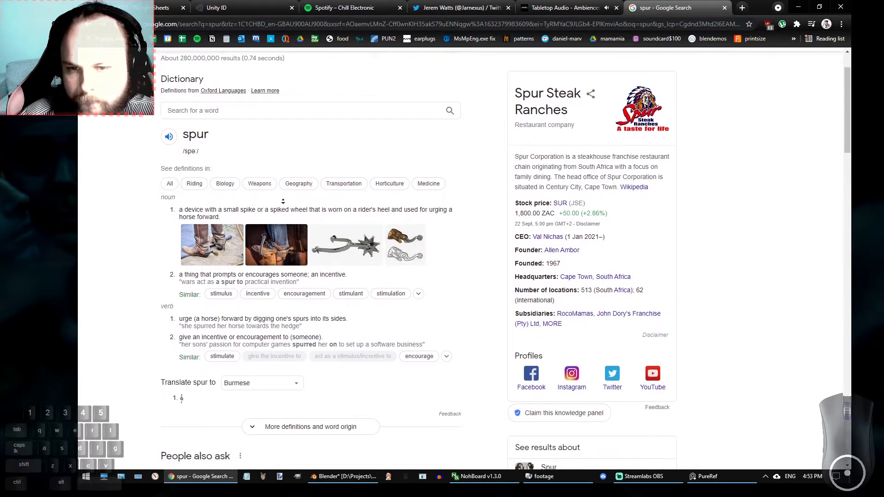
middle_click(321, 286)
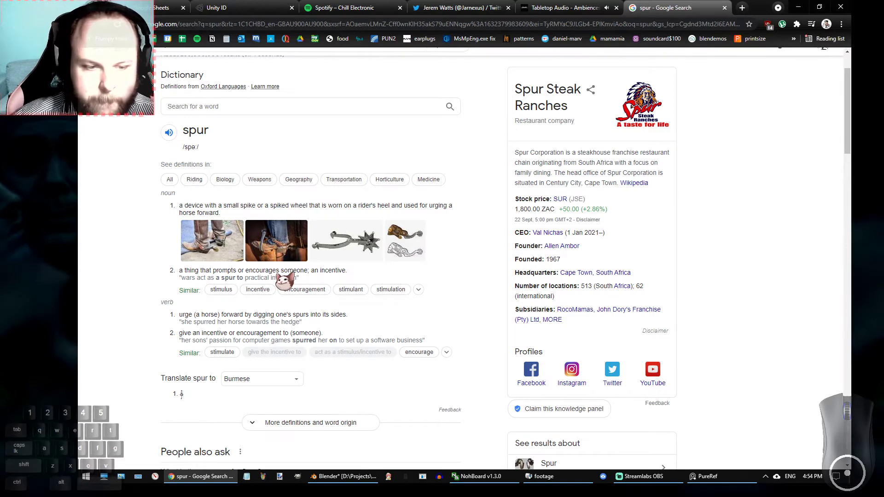
Switch to PureRef, fill in the new note as "Spur" and place it directly beneath the Neutral note beside the dialogue snip.
left_click(707, 477)
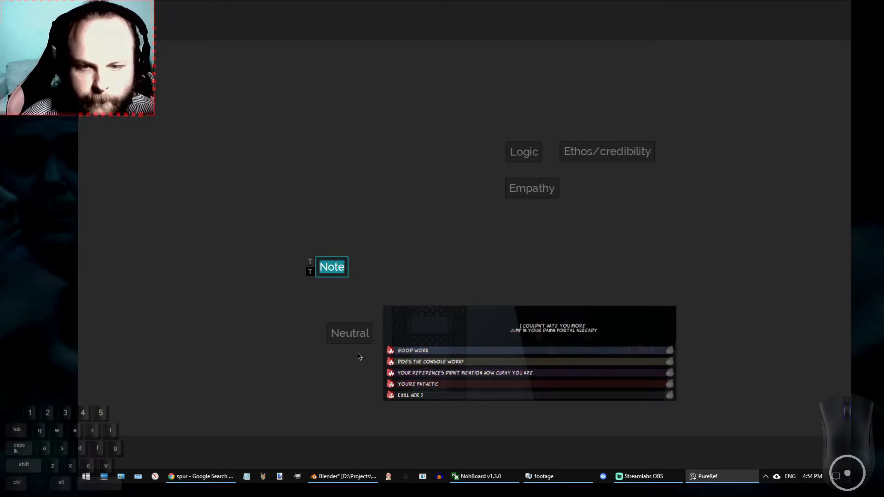
type("Spur")
left_click(290, 252)
left_click_drag(329, 271, 354, 364)
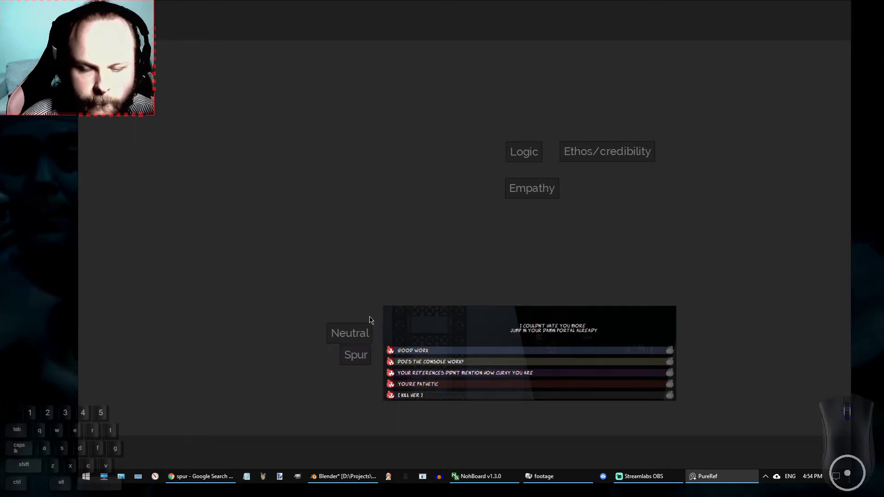
mouse_move(461, 367)
left_mouse_down()
mouse_move(489, 378)
mouse_move(458, 371)
mouse_move(462, 363)
left_mouse_up()
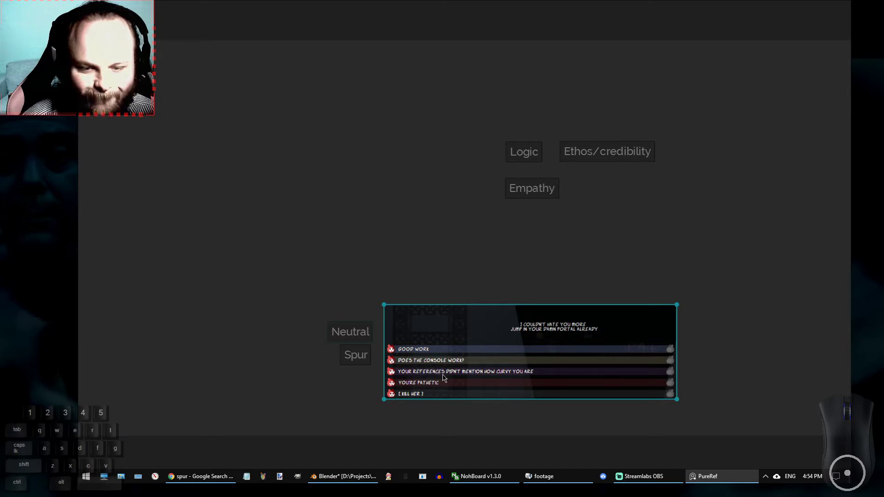
Switch to Chrome and select the "spur" search query text.
left_click(230, 475)
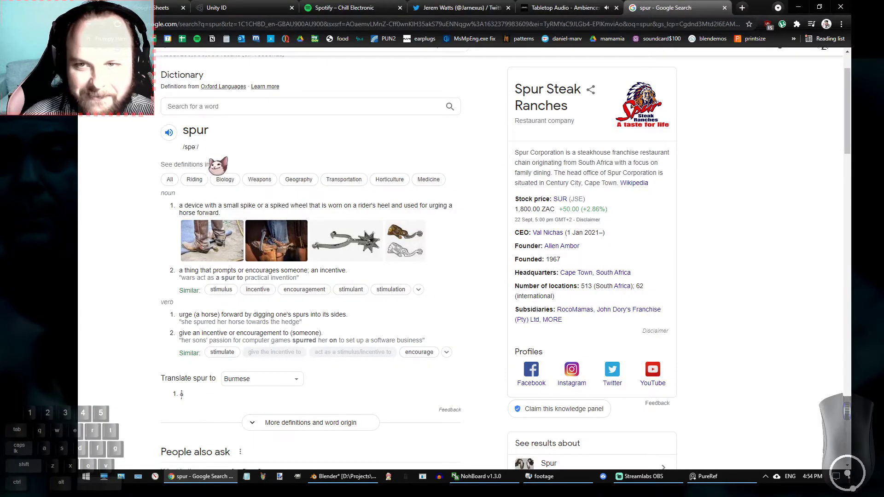
scroll(185, 147, "up", 3)
double_click(168, 70)
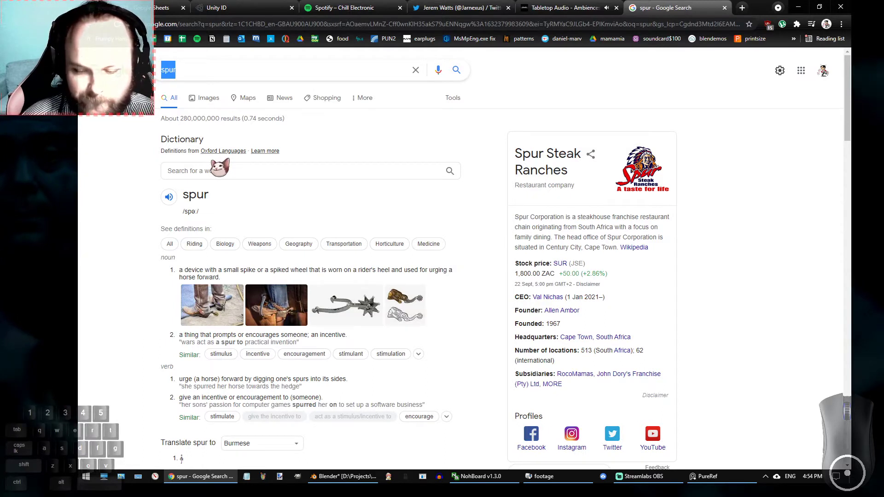
Switch to PureRef and add a note reading "Flirt" in the empty space below and left of the Spur note.
left_click(709, 477)
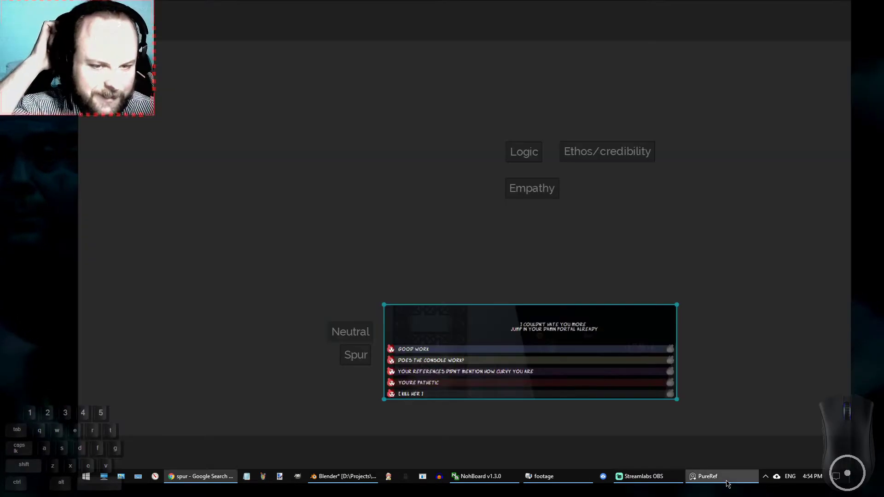
left_click(245, 387)
key("ctrl+t")
type("Flirt")
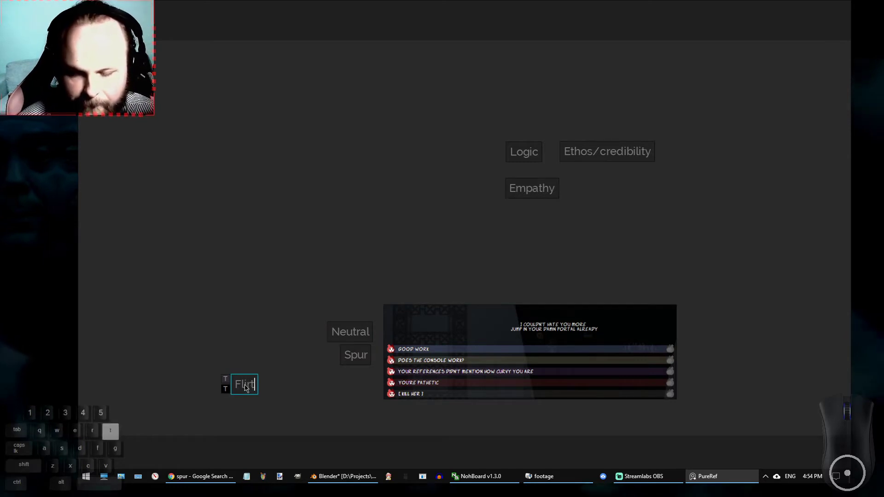
left_click(304, 352)
left_click(437, 373)
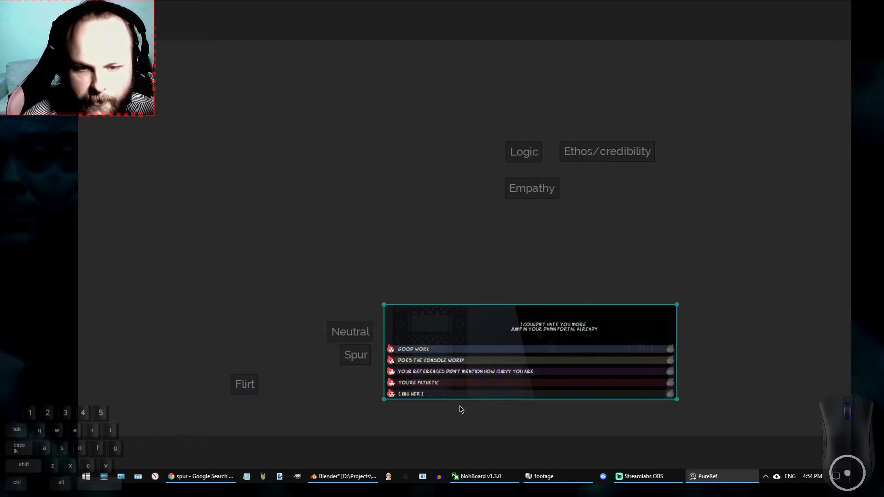
left_click(335, 407)
scroll(328, 405, "down", 1)
scroll(316, 395, "up", 1)
middle_click_drag(316, 397, 304, 365)
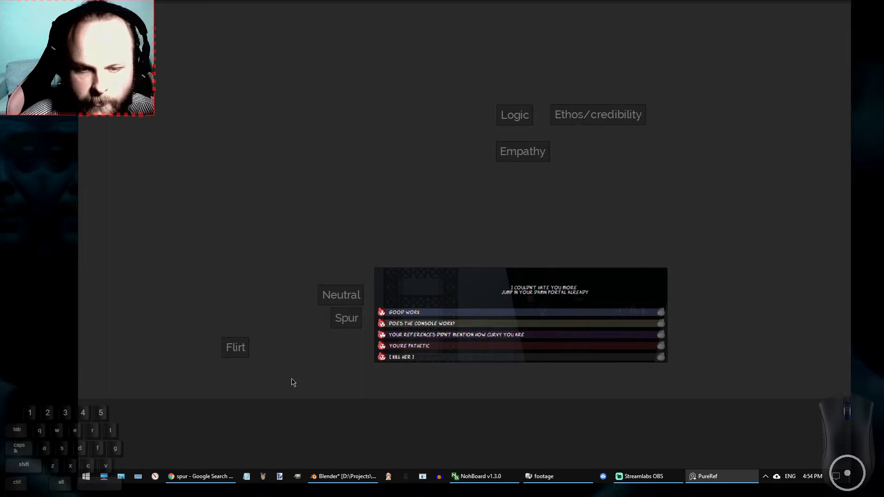
Switch to Chrome, search for "insult synonym" and expand the full list of similar and opposite words to read through.
left_click(217, 486)
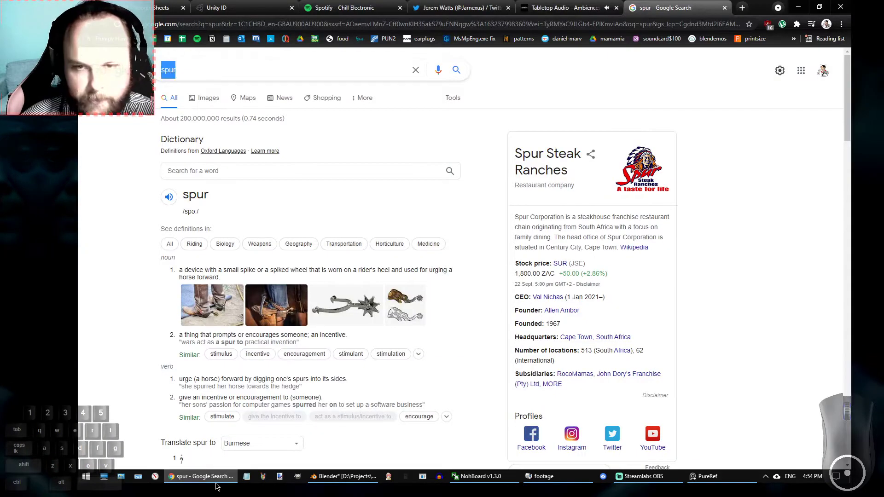
type("insult")
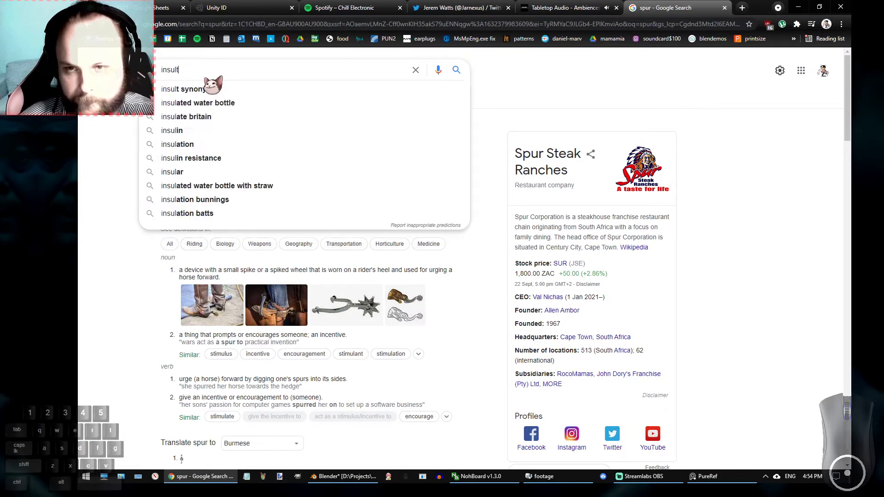
left_click(205, 88)
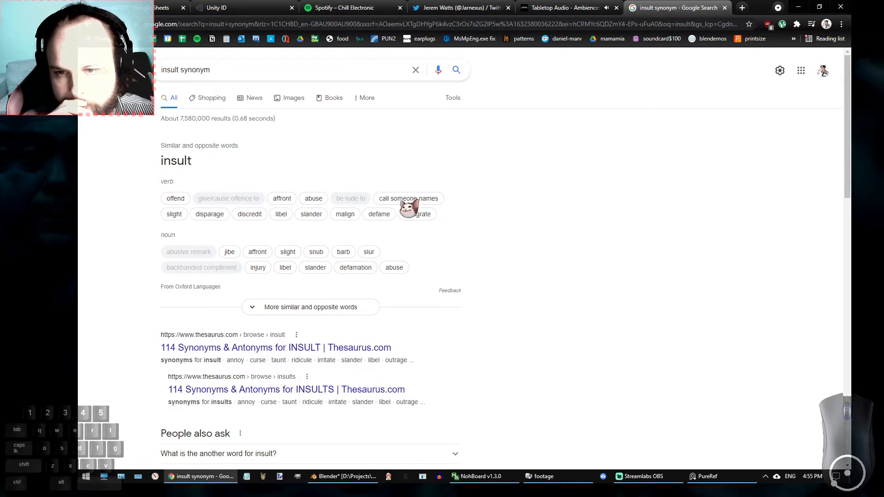
left_click(260, 311)
middle_click(517, 233)
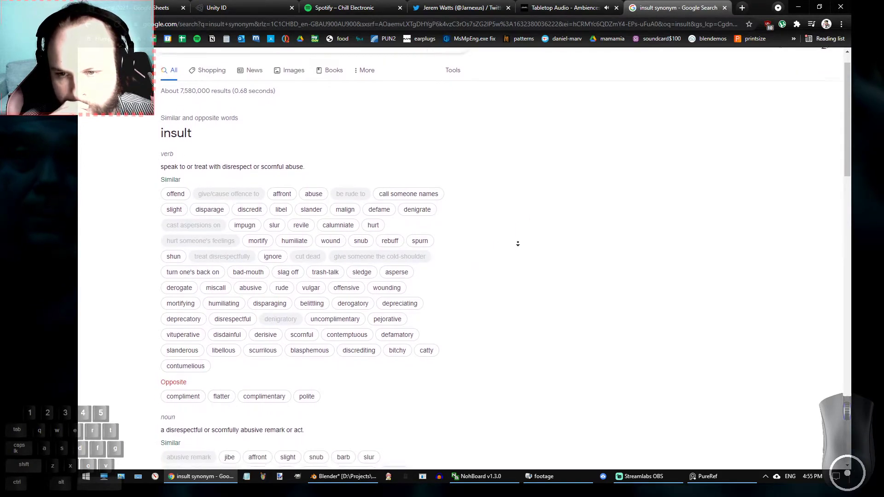
left_click(518, 247)
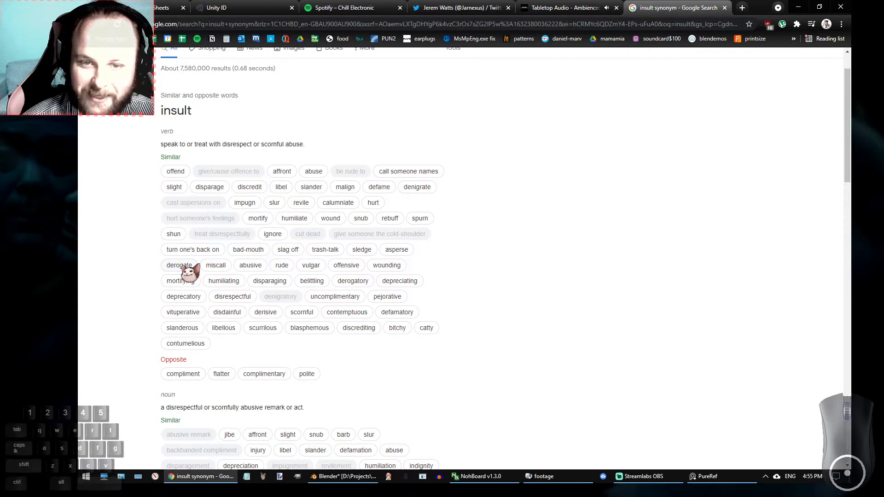
middle_click(134, 283)
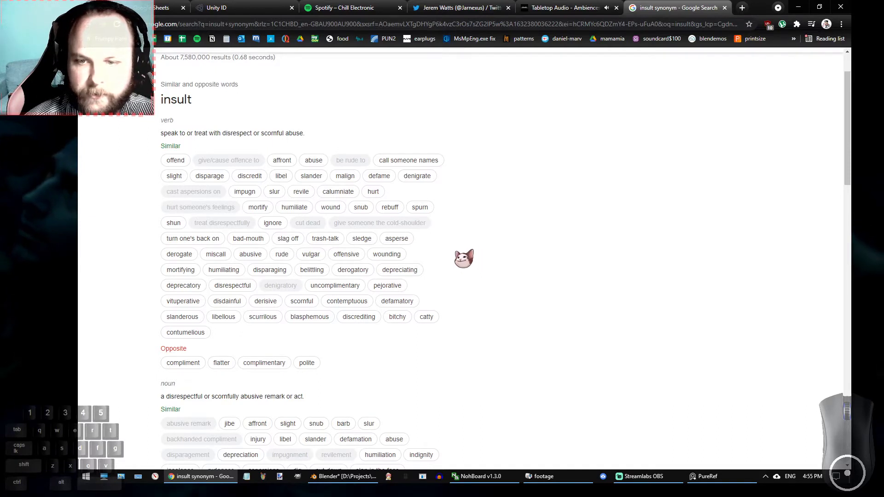
Switch to PureRef and add a note reading "Disrespect" below the category notes.
left_click(730, 484)
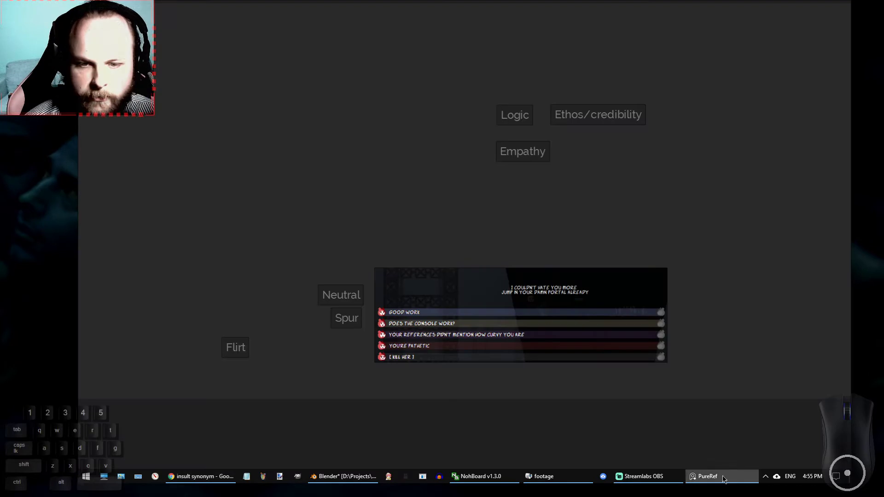
middle_click_drag(392, 389, 382, 386)
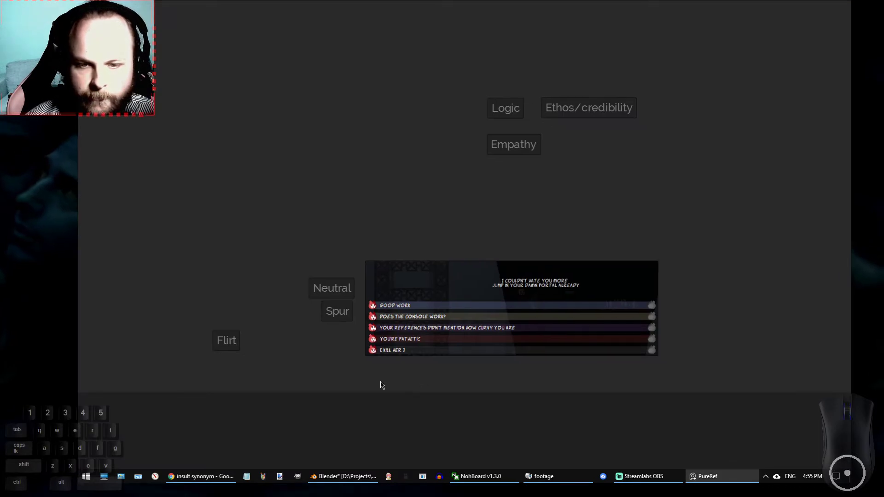
left_click(314, 379)
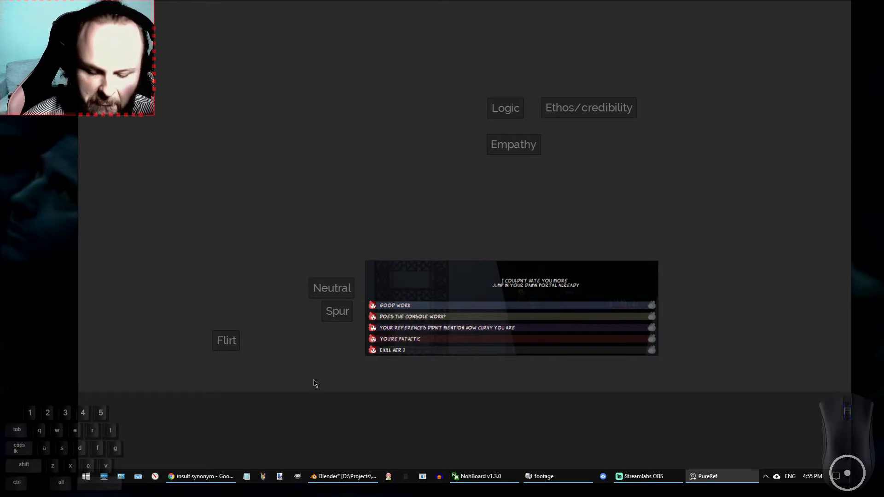
key("ctrl+t")
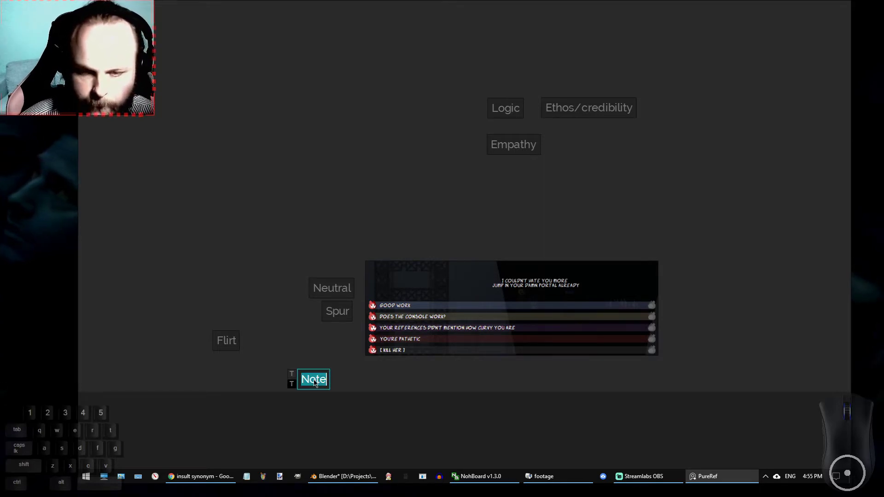
type("Disrespect")
left_click(343, 358)
Stack the Flirt and Disrespect notes in order under the Spur note, beside the dialogue snip.
left_click_drag(219, 346, 334, 339)
left_click_drag(326, 380, 342, 358)
left_click(254, 327)
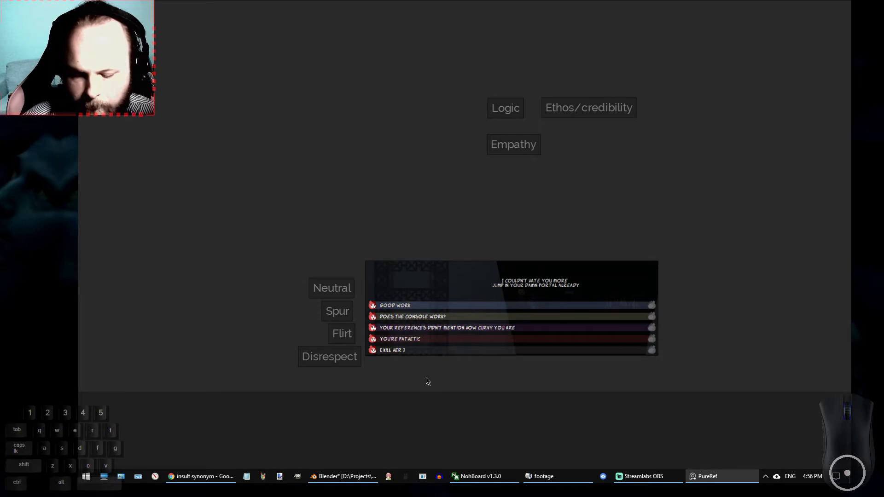
Add two notes reading "Silence" and "Violence" below the dialogue snip.
key("ctrl+t")
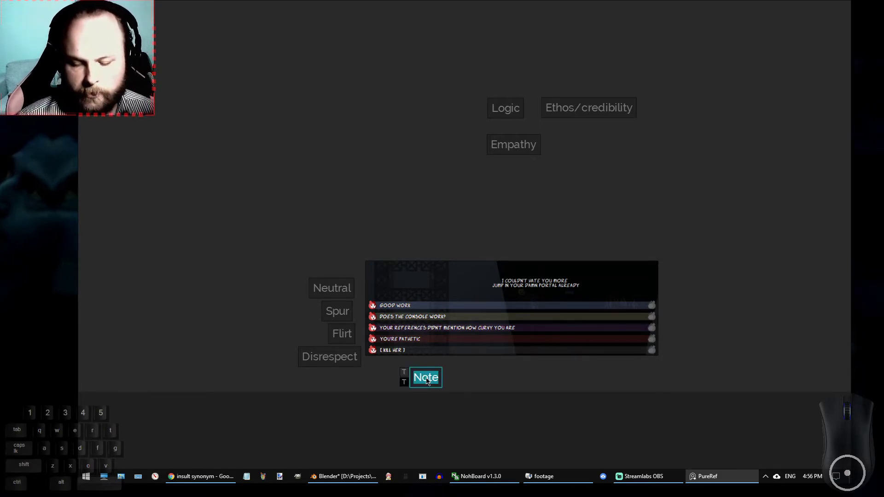
type("Silence")
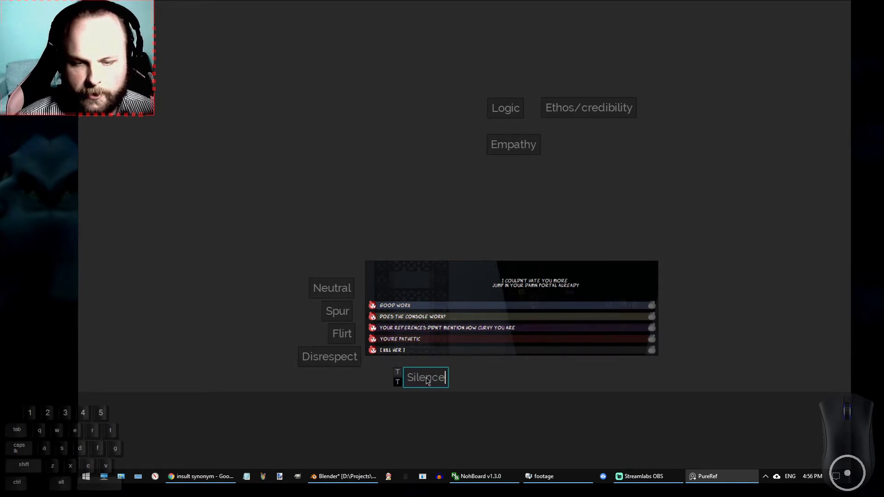
left_click(509, 381)
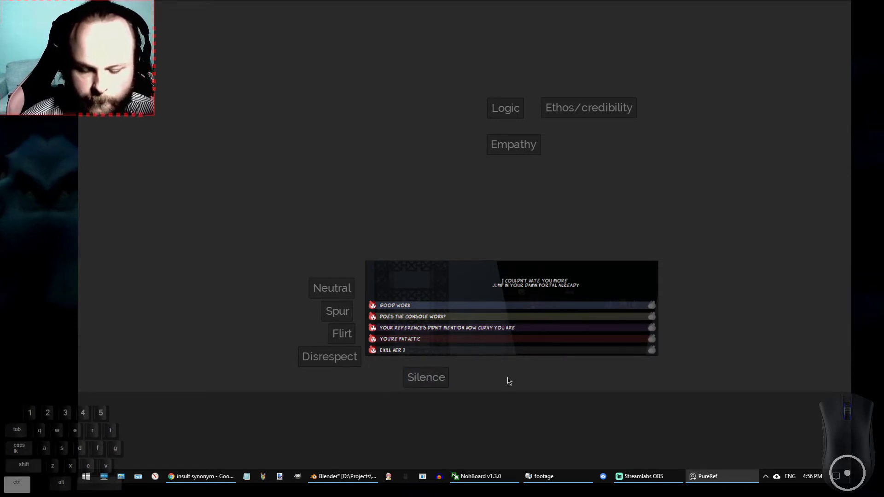
key("ctrl+t")
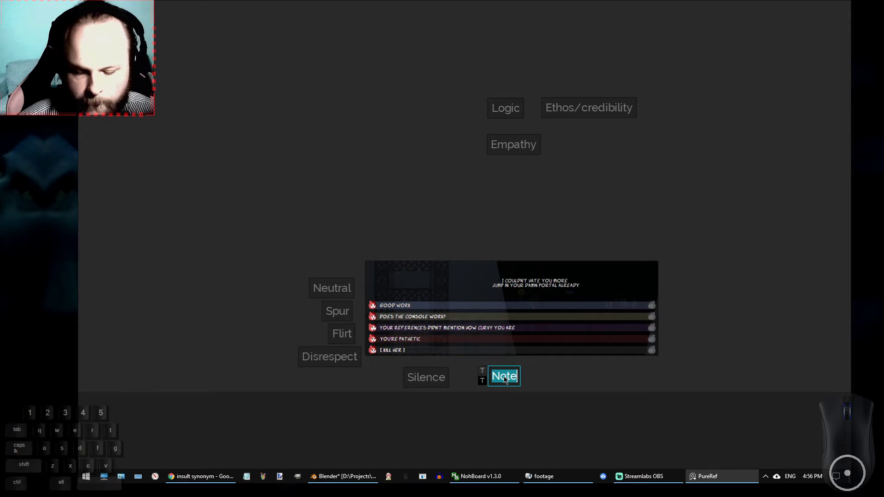
type("Violence")
left_click(617, 364)
Move the Silence and Violence notes side by side into the empty space above and left of the Neutral note.
left_click_drag(389, 374, 314, 179)
left_click_drag(346, 141, 291, 180)
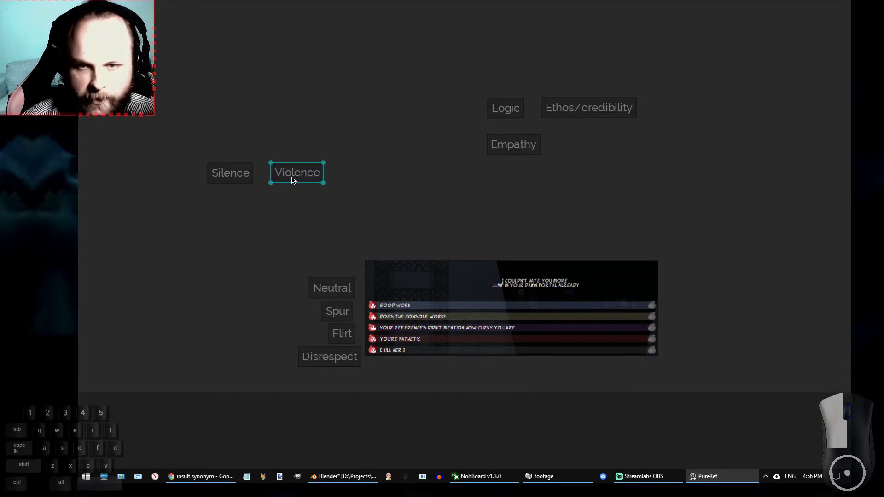
left_click(326, 125)
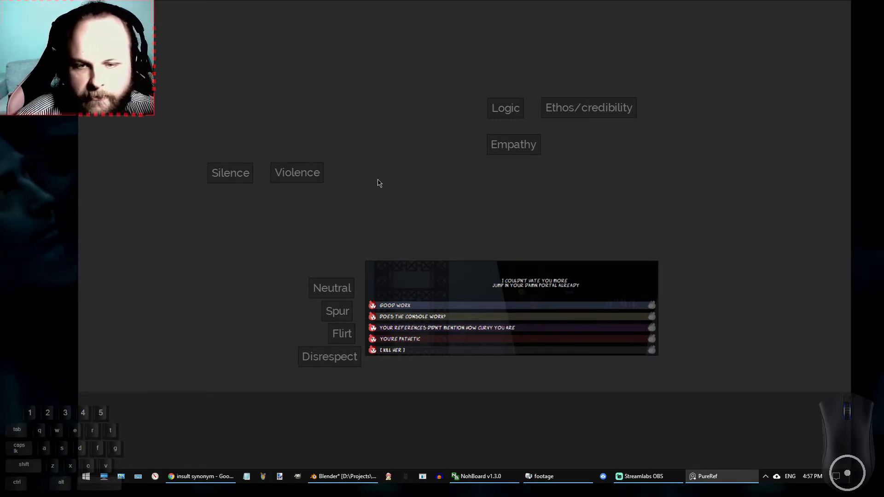
Delete the dialogue snip and the Neutral note from the board.
left_click(530, 337)
key("Delete")
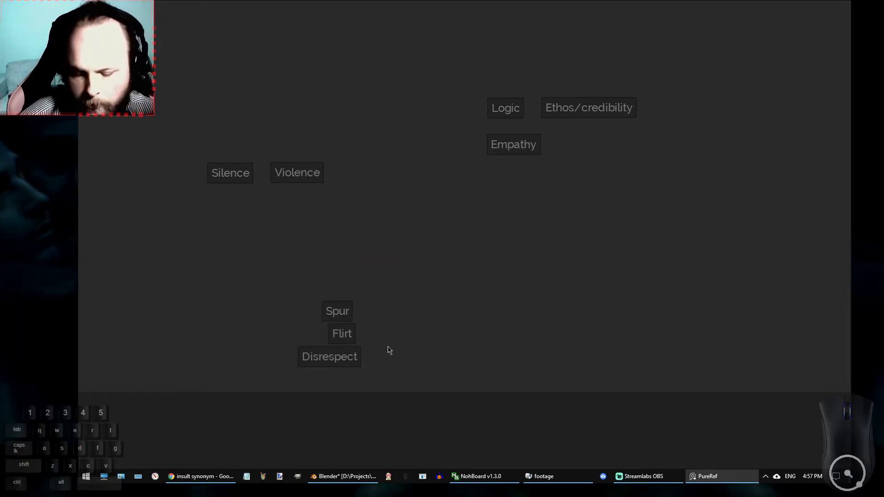
Add a note reading "Neutral" and place it directly above the Spur note.
key("ctrl+t")
type("Neutral")
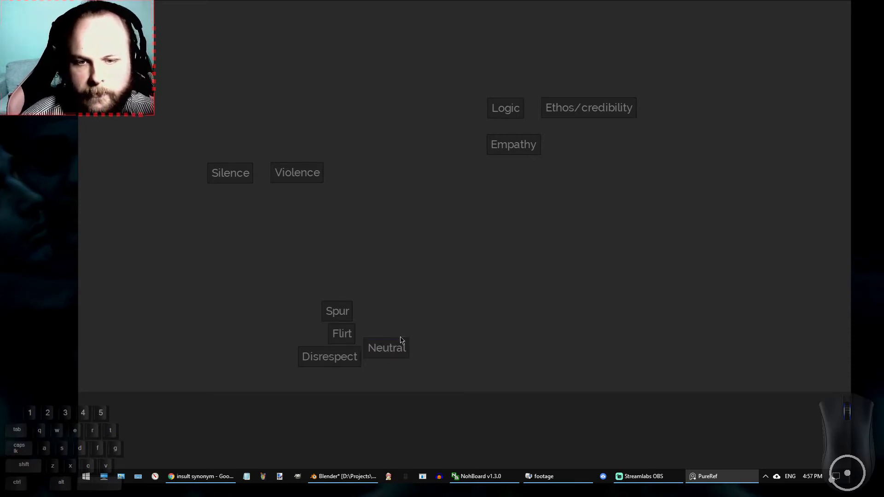
left_click_drag(405, 353, 348, 293)
left_click(375, 281)
Place the Silence and Violence notes below the Neutral-to-Disrespect stack, then move the whole group into the open area left of Logic and Empathy.
left_click_drag(370, 266, 459, 331)
left_click(513, 280)
left_click_drag(516, 214, 448, 327)
left_click_drag(196, 116, 321, 178)
left_click(368, 163)
left_click_drag(282, 116, 422, 375)
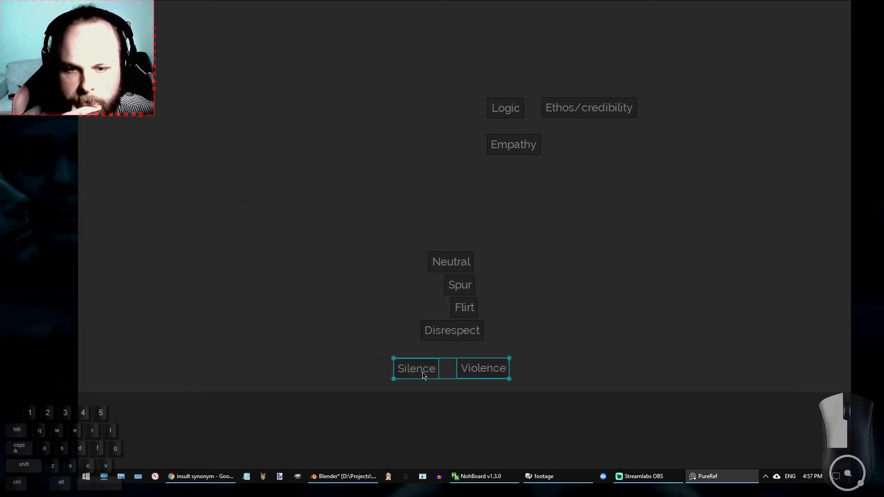
left_click_drag(337, 228, 307, 258)
left_click(404, 253)
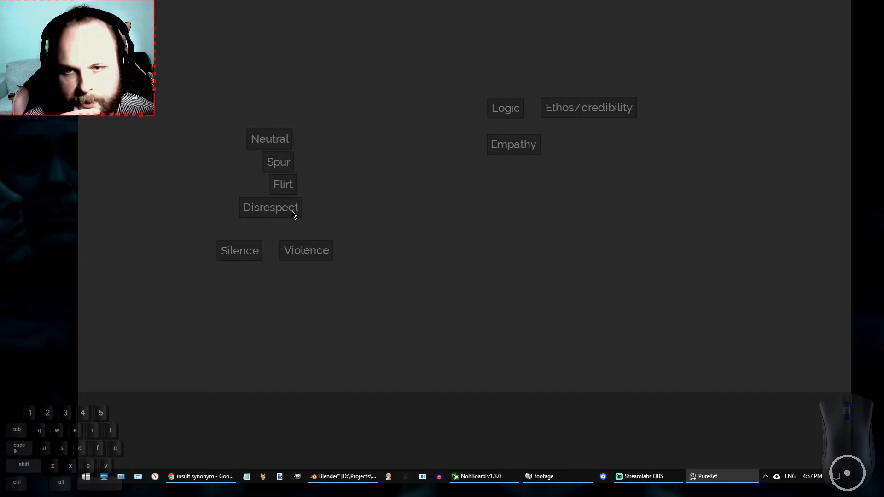
Switch to the browser's insult synonyms and look up the definition of "vulgar".
left_click(208, 476)
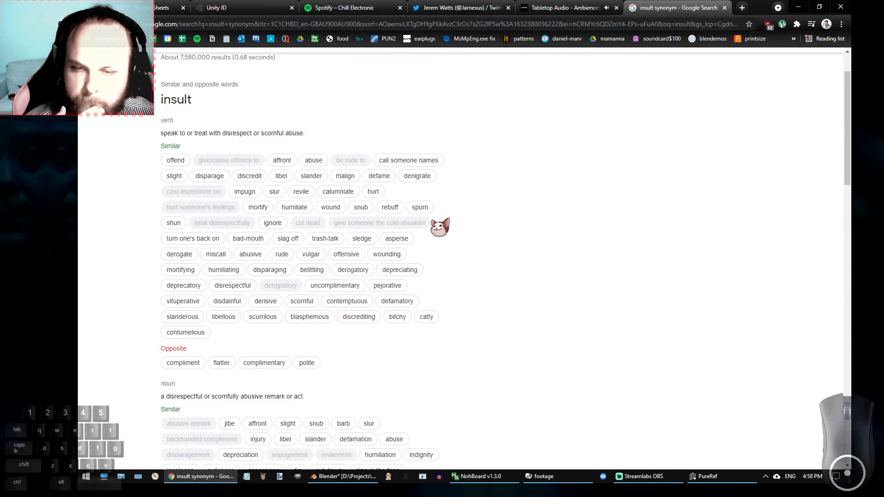
left_click(313, 254)
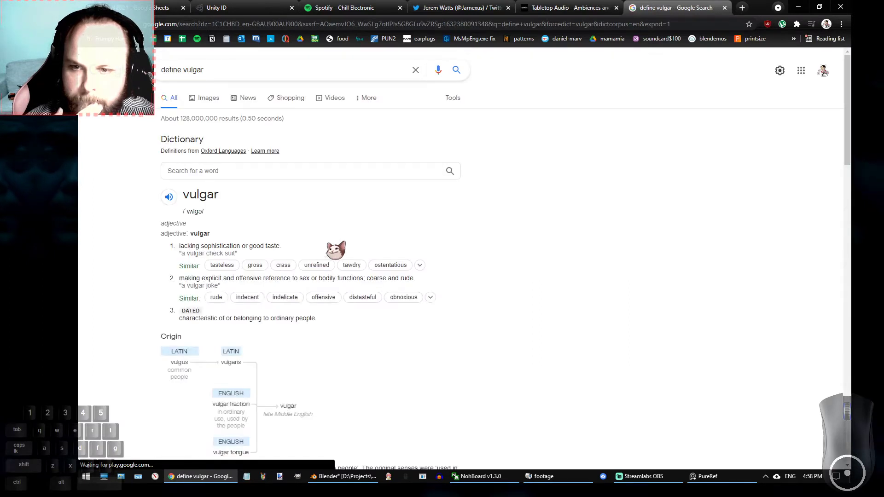
middle_click(470, 228)
middle_click(469, 228)
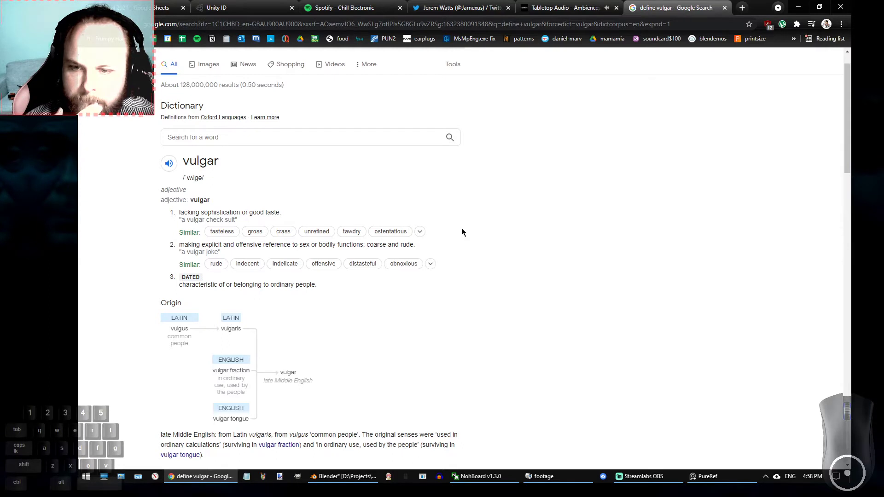
scroll(463, 229, "up", 1)
Search Google for "vulgarity", then for "vulgar", to compare their dictionary definitions.
left_click_drag(221, 74, 134, 124)
type("vulgarity")
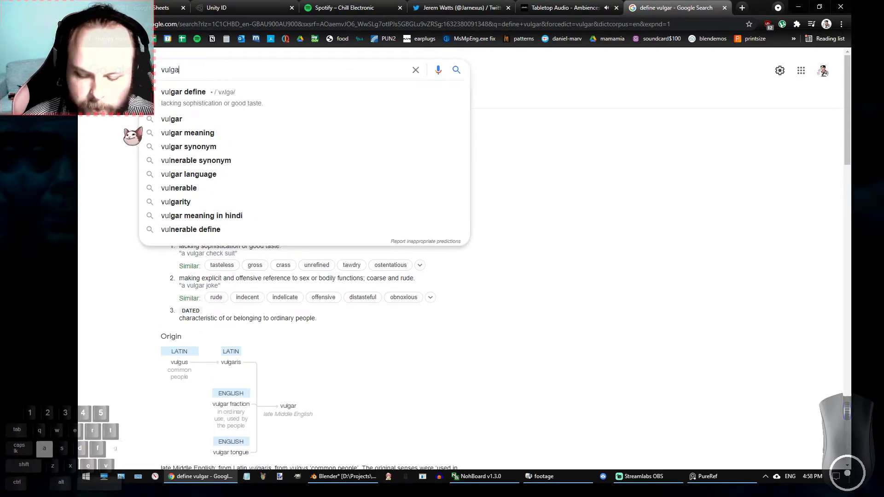
key("Return")
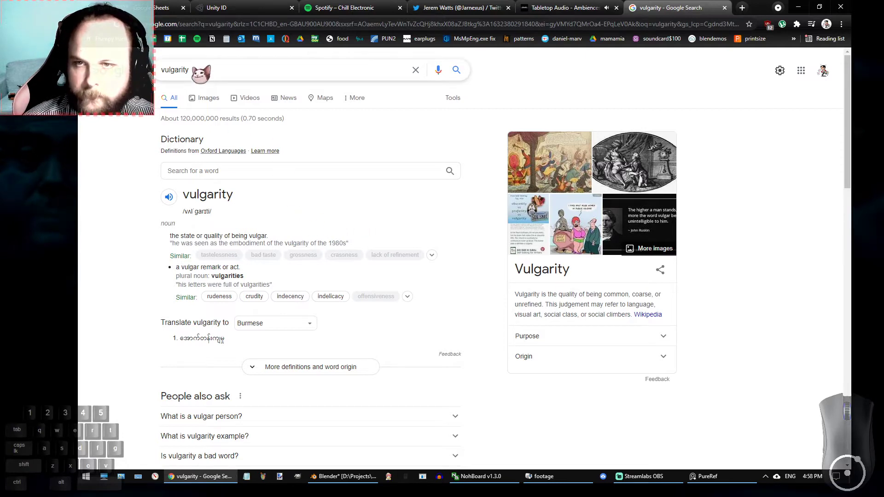
left_click(197, 69)
key("BackSpace")
key("BackSpace")
key("BackSpace")
key("Return")
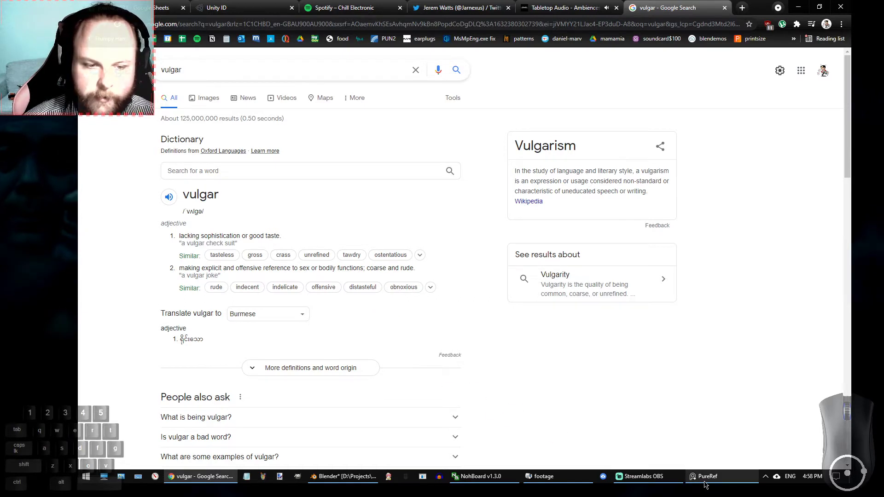
Switch back to PureRef and change the Disrespect note's text to "Vulgar".
mouse_move(632, 479)
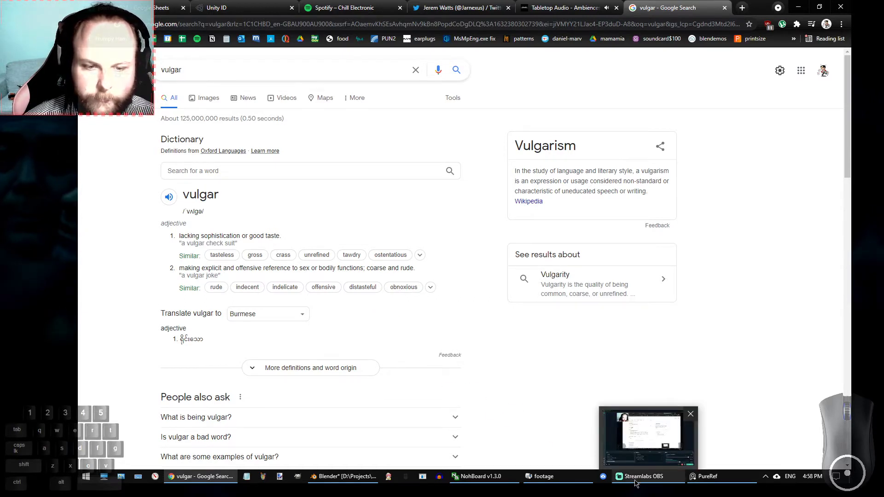
left_click(719, 477)
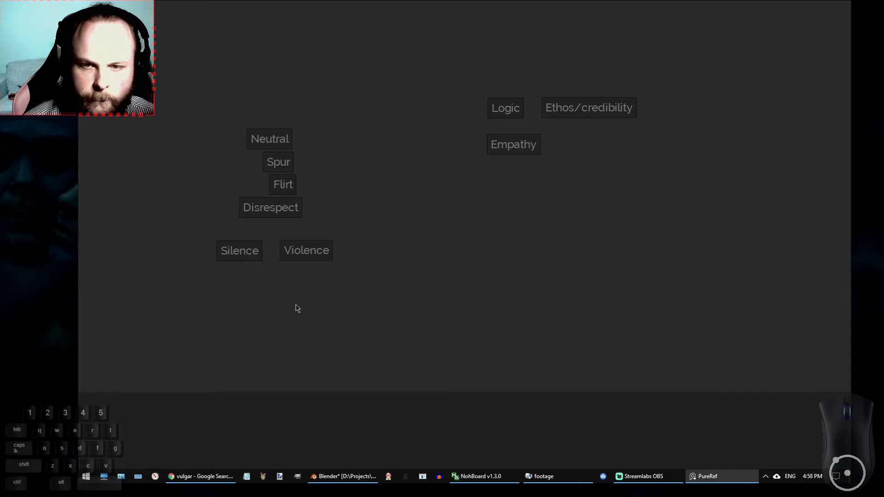
double_click(283, 211)
type("Vulgar")
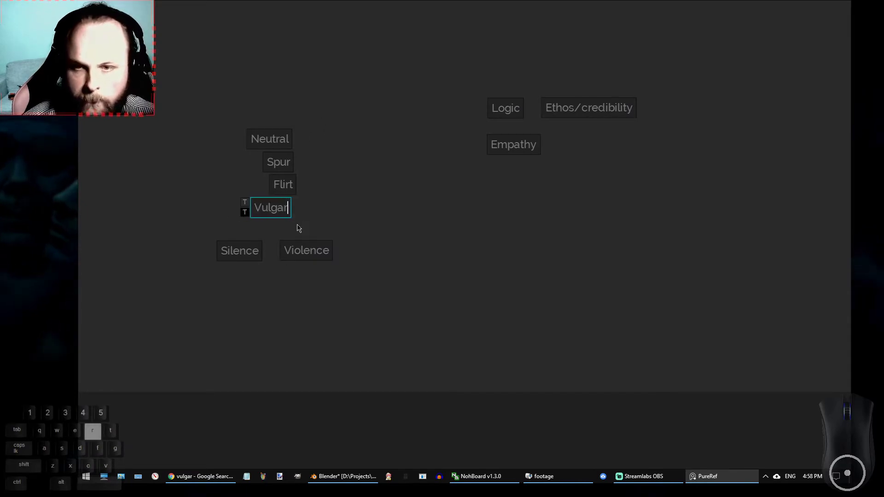
left_click(371, 161)
Align the Vulgar note beneath Flirt and move the Neutral, Spur, Flirt and Vulgar stack higher above Silence and Violence.
left_click_drag(270, 215, 281, 211)
left_click(299, 195)
left_click(283, 214)
left_click_drag(321, 122, 266, 218)
left_click_drag(279, 214, 268, 188)
left_click(320, 168)
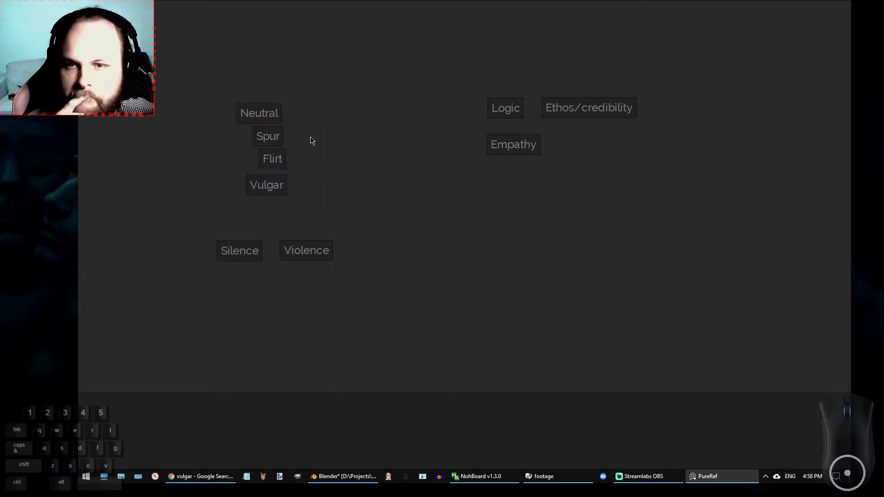
Arrange the four stacked notes in a two-by-two grid, with Neutral and Spur above Flirt and Vulgar, and position the grid above Silence and Violence.
left_click_drag(257, 119, 317, 116)
left_click_drag(279, 159, 318, 186)
left_click(316, 121)
left_click_drag(316, 121, 315, 122)
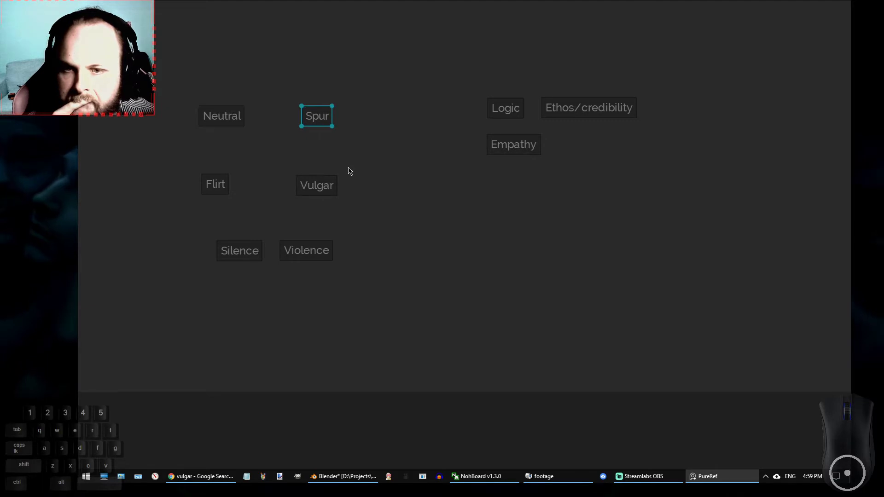
right_click_drag(376, 156, 379, 199)
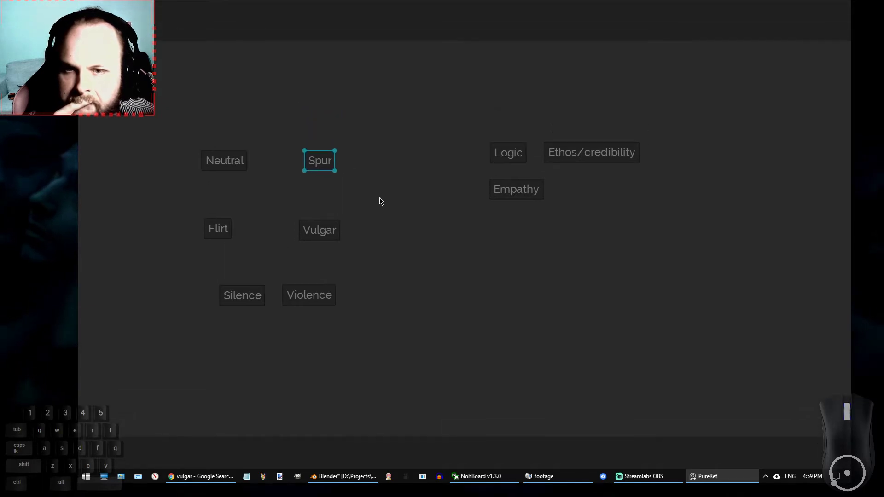
left_click_drag(348, 132, 236, 215)
left_click(339, 254)
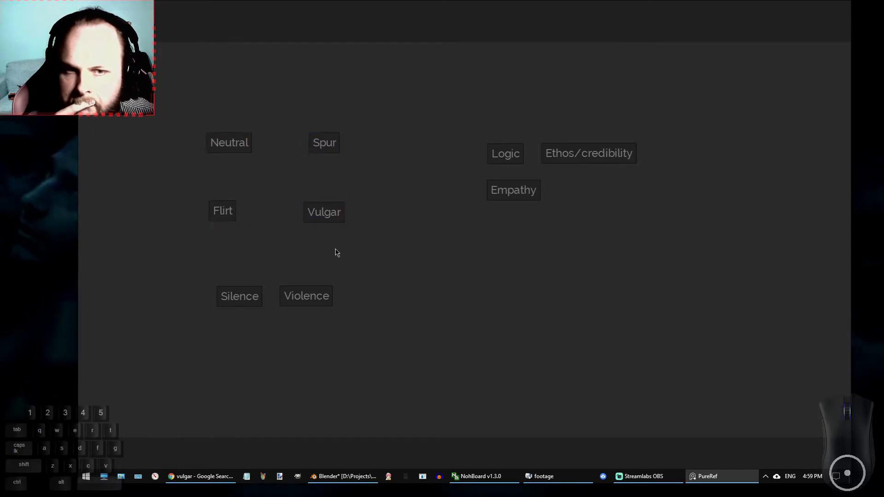
Spread the Logic, Ethos/credibility and Empathy notes into a wide triangle with Empathy centred below the other two.
left_click_drag(525, 195, 563, 216)
left_click_drag(579, 160, 618, 158)
left_click_drag(511, 161, 486, 160)
left_click_drag(654, 106, 453, 251)
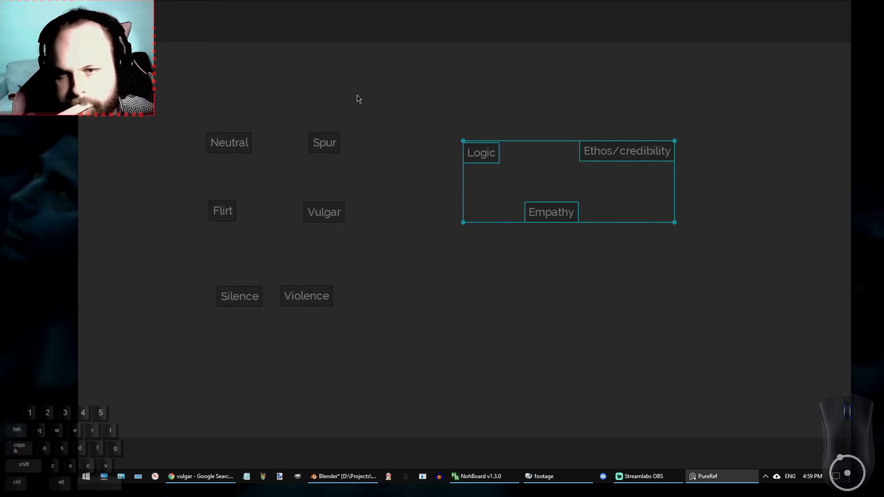
Duplicate the Neutral, Spur, Flirt and Vulgar grid below the Empathy note, and move Silence and Violence further down from the original grid.
left_click_drag(359, 99, 203, 225)
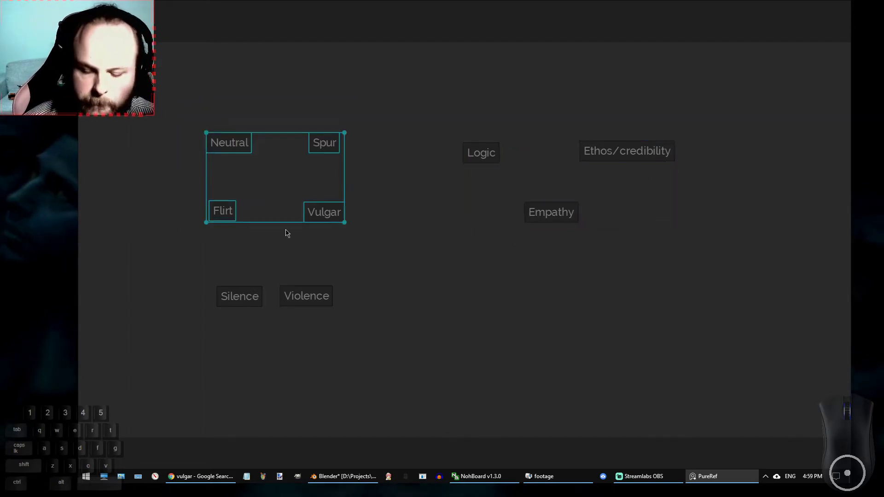
key("ctrl+v")
left_click_drag(342, 195, 619, 292)
left_click(634, 223)
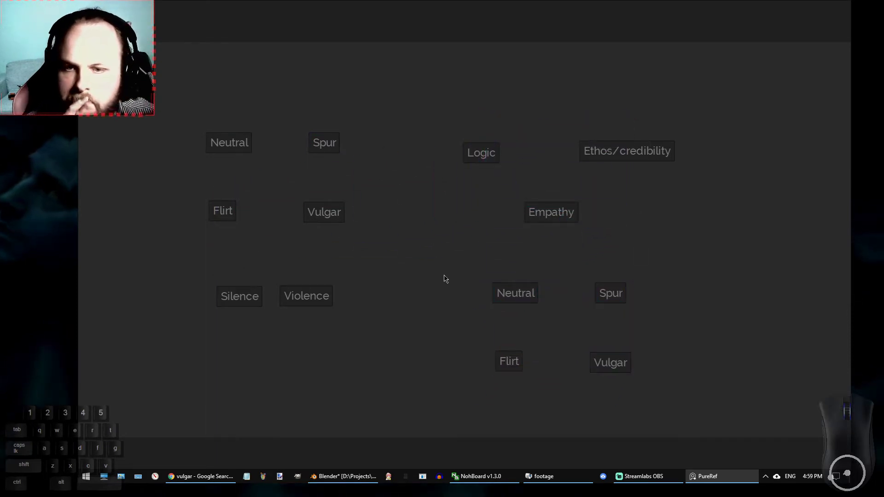
left_click_drag(197, 278, 287, 357)
left_click(348, 299)
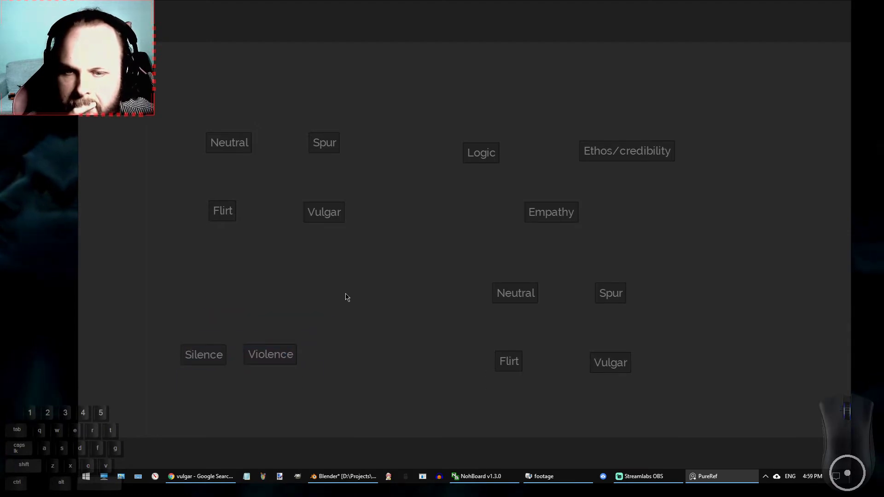
left_click_drag(460, 114, 674, 242)
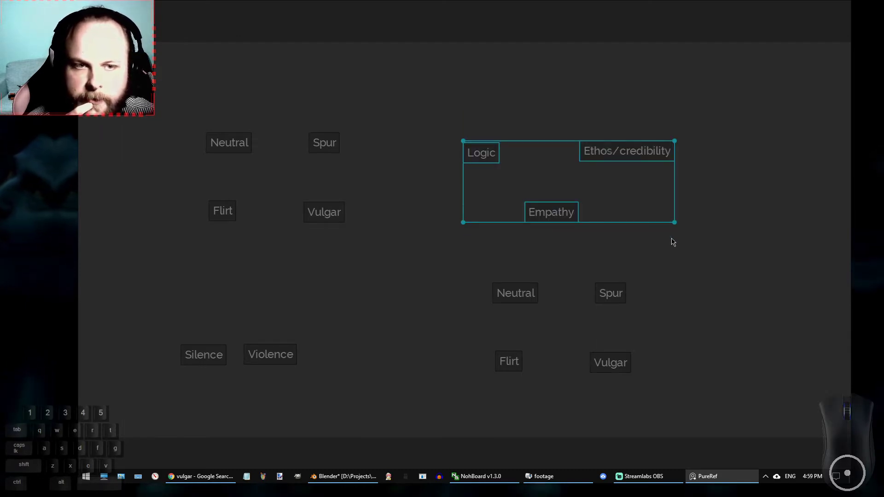
left_click(633, 212)
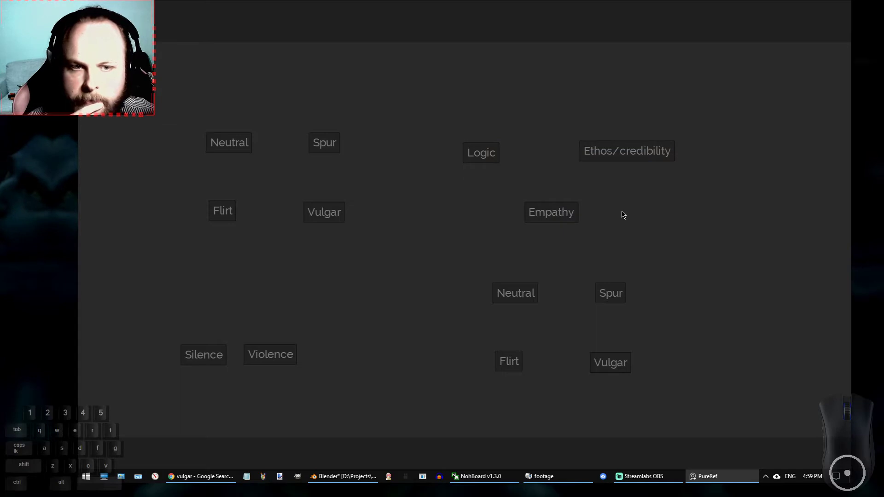
left_click_drag(656, 102, 470, 240)
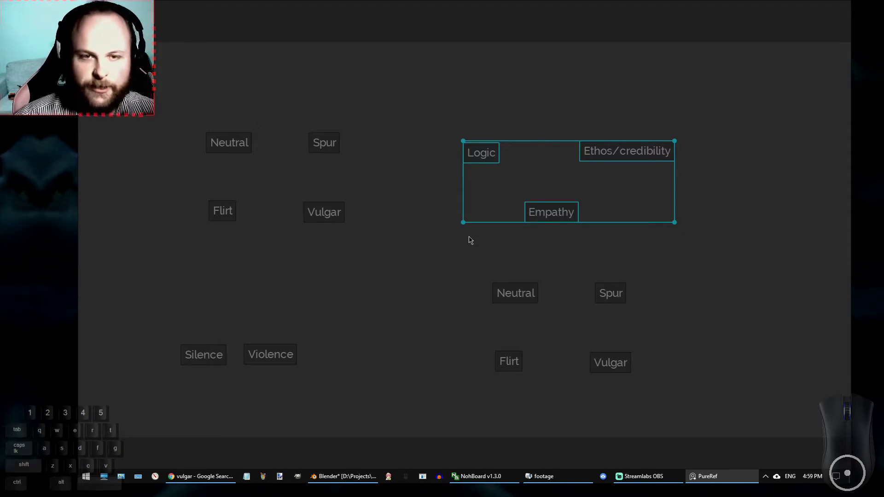
left_click(649, 114)
Add a note reading "Reaction" and place it as a heading above the Logic, Ethos/credibility and Empathy notes.
key("ctrl+t")
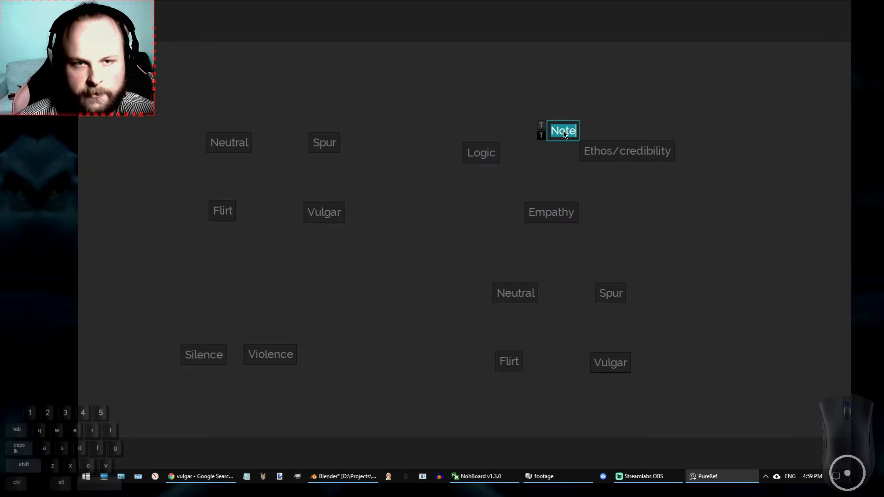
type("Reac")
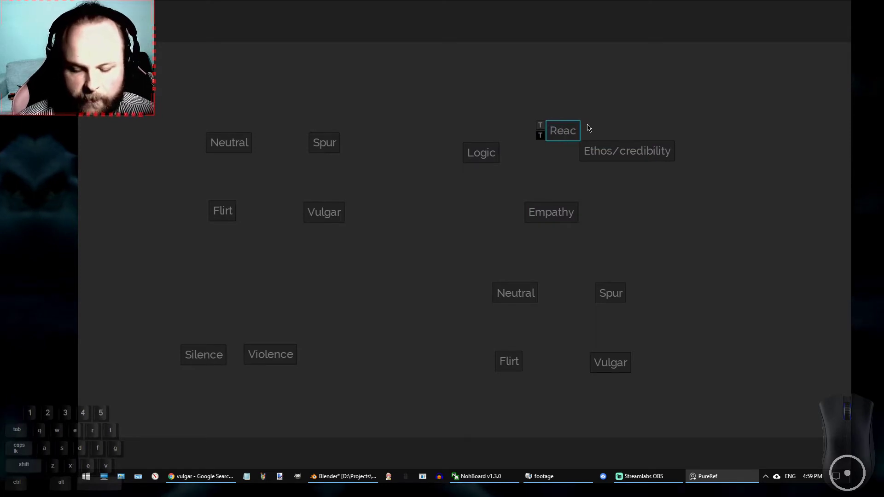
type("tion")
left_click_drag(561, 136, 550, 75)
left_click(484, 115)
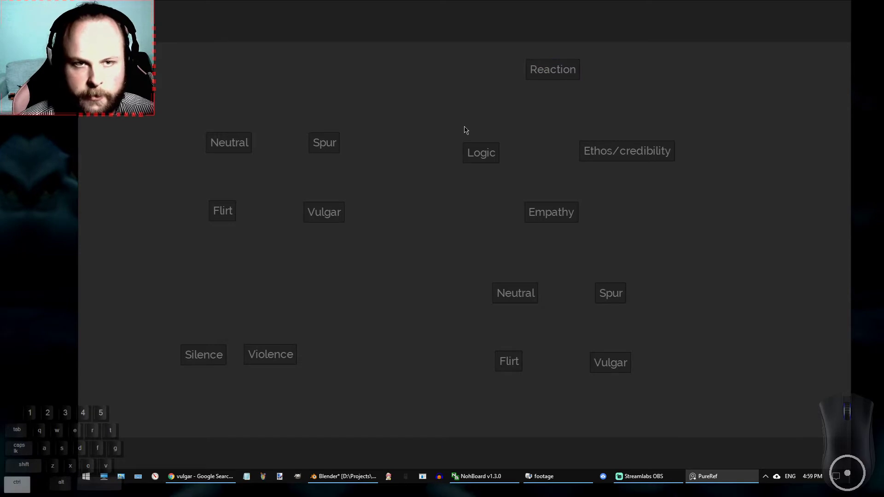
Add a note reading "Assertion" as a heading above the original Neutral, Spur, Flirt and Vulgar grid, level with Reaction.
key("ctrl+t")
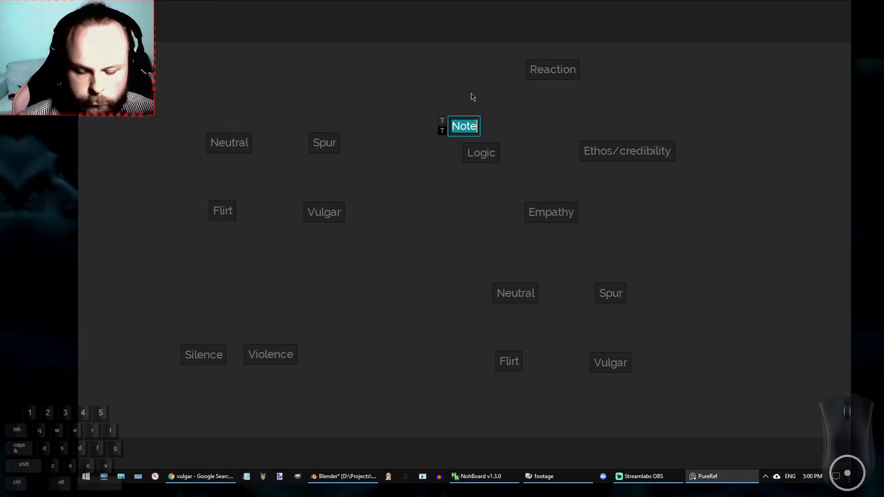
type("Assert")
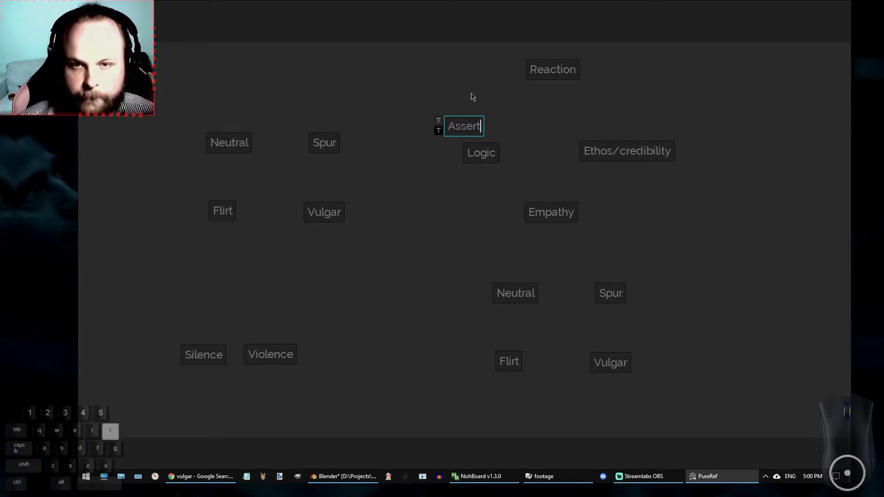
left_click(470, 131)
left_click_drag(469, 131, 286, 78)
left_click(356, 69)
double_click(293, 77)
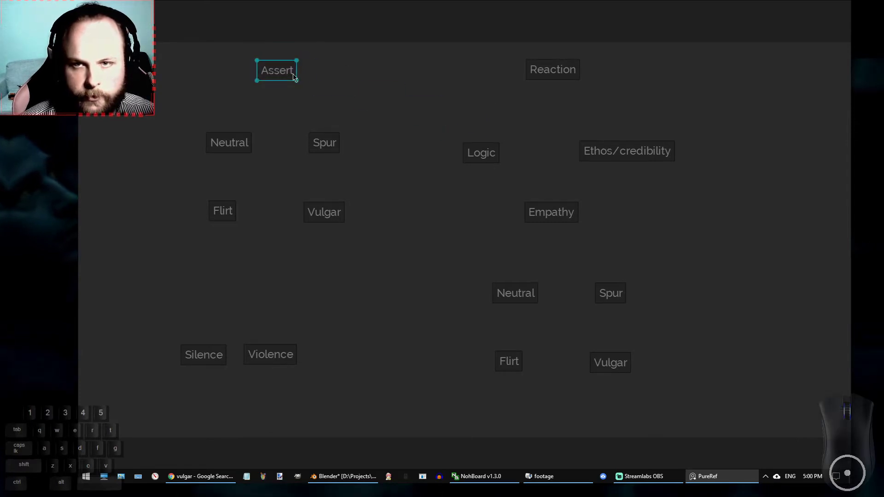
left_click(295, 76)
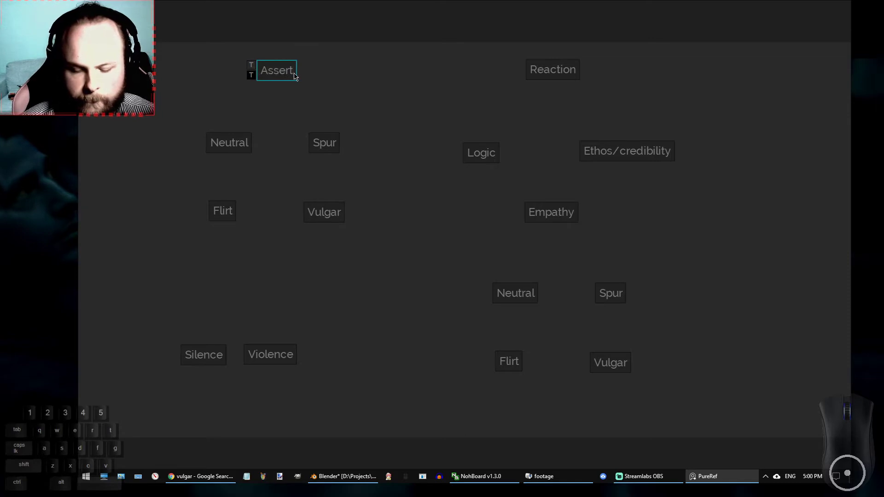
type("ion")
left_click(351, 111)
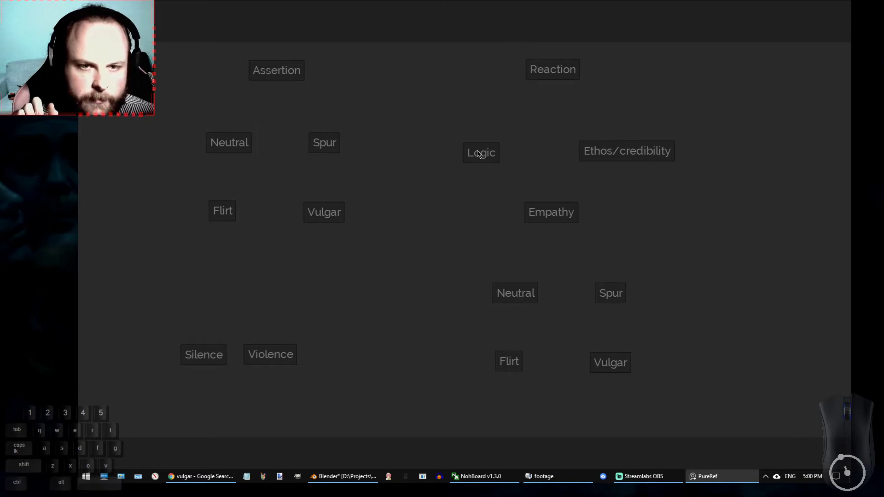
Stack Logic, Ethos/credibility and Empathy in a vertical column to the lower right of the Reaction heading.
left_click_drag(548, 214, 623, 195)
left_click_drag(493, 153, 637, 112)
left_click_drag(686, 99, 679, 224)
left_click(558, 187)
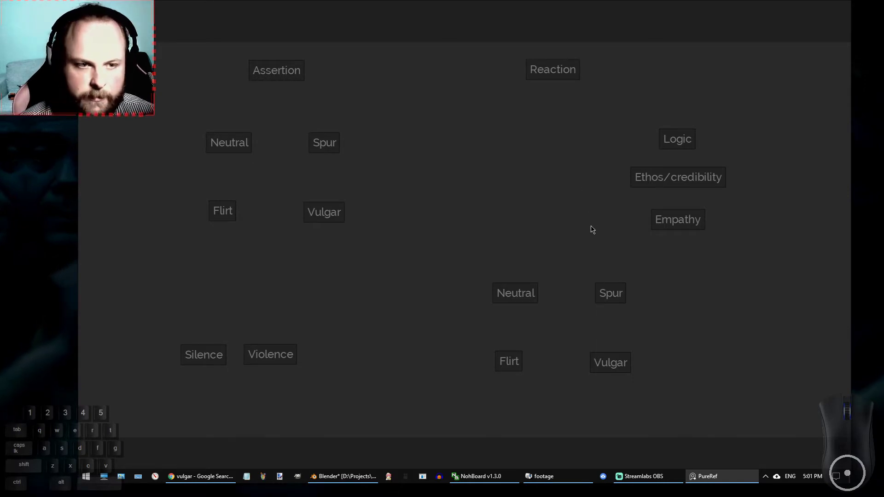
Centre Silence and Violence beneath the Assertion grid, and move the duplicated grid under Reaction beside the Logic column.
left_click_drag(357, 193, 285, 244)
left_click(441, 223)
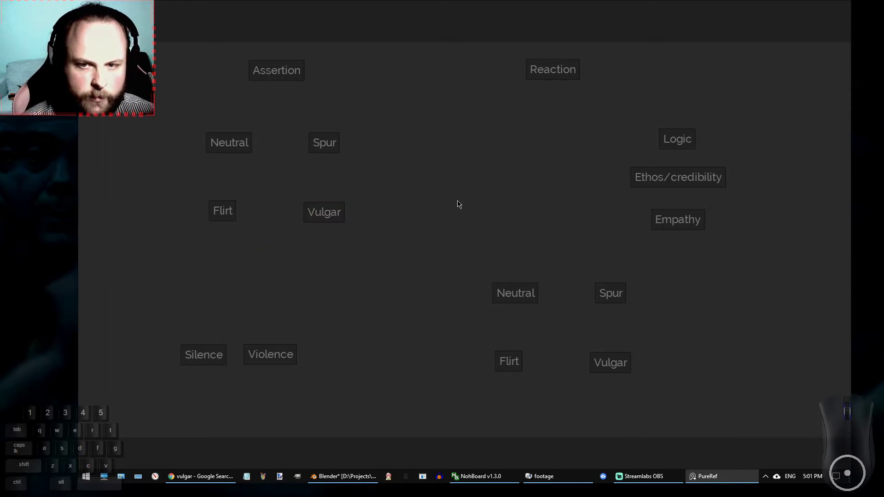
left_click_drag(181, 325, 314, 343)
left_click(324, 263)
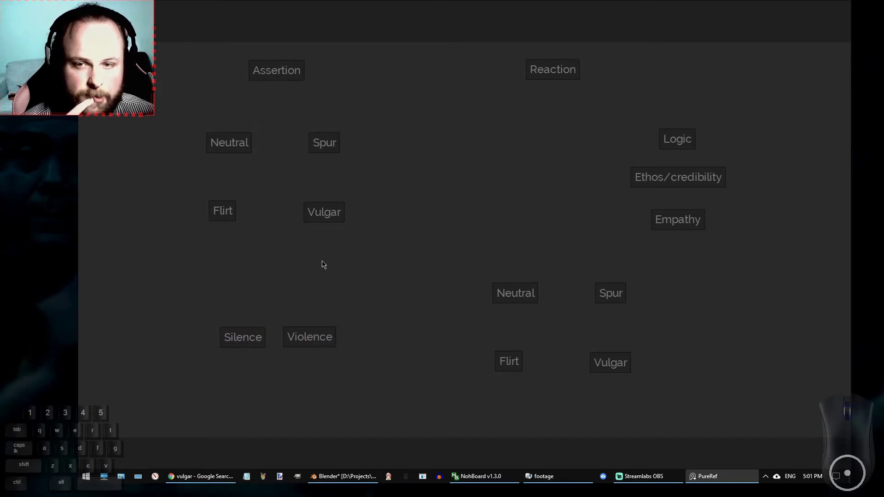
left_click_drag(467, 258, 589, 220)
left_click(650, 246)
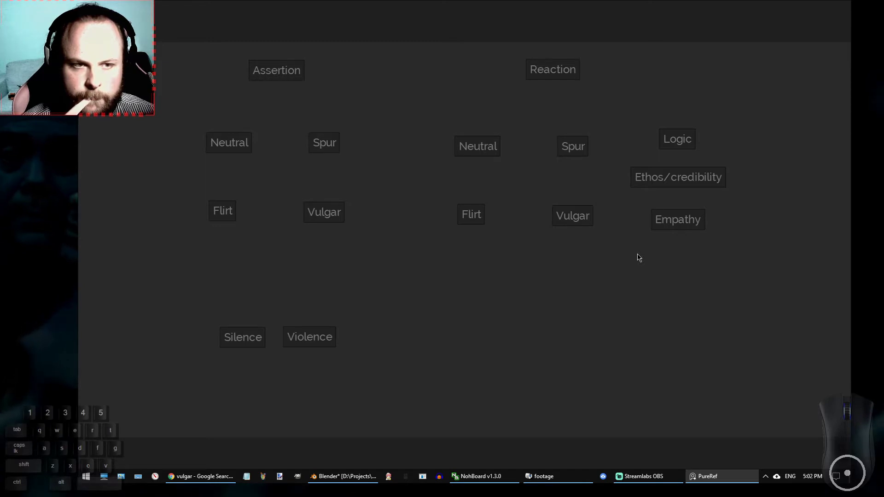
Move the Logic note beside Neutral under Assertion, and delete the duplicated Neutral, Spur, Flirt and Vulgar notes under Reaction.
left_click_drag(677, 140, 264, 173)
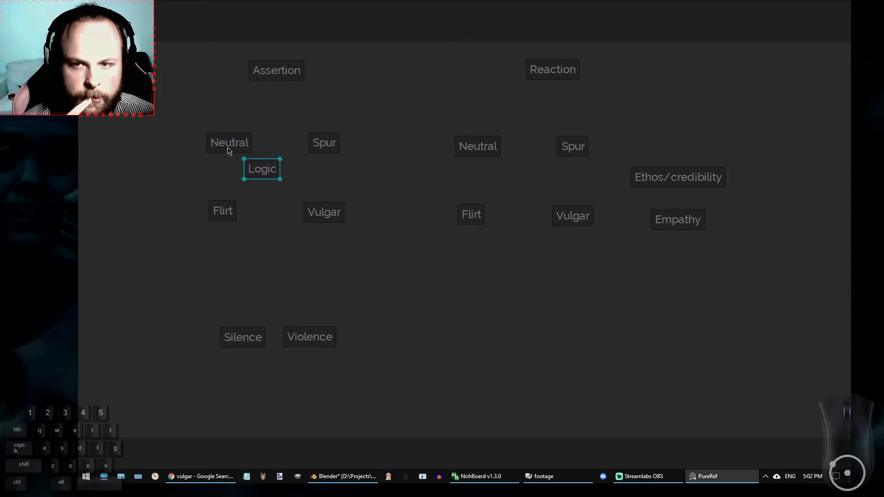
left_click(228, 150)
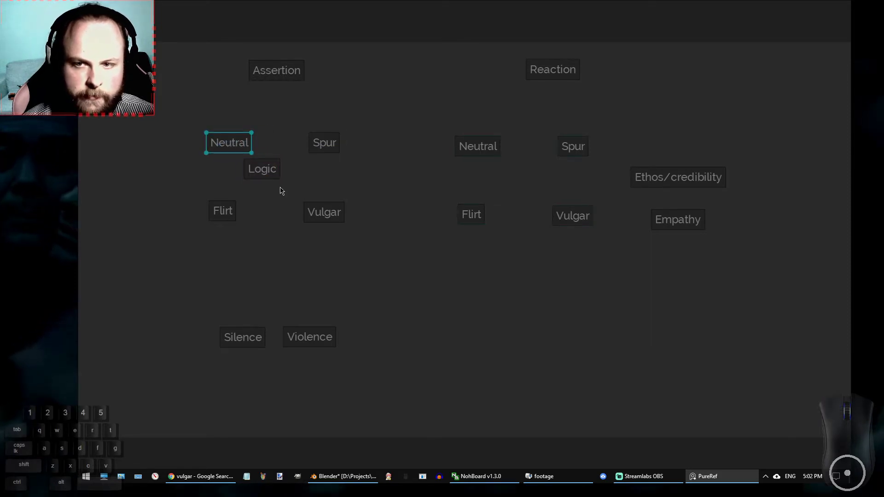
key("Delete")
key("ctrl+z")
left_click(242, 147)
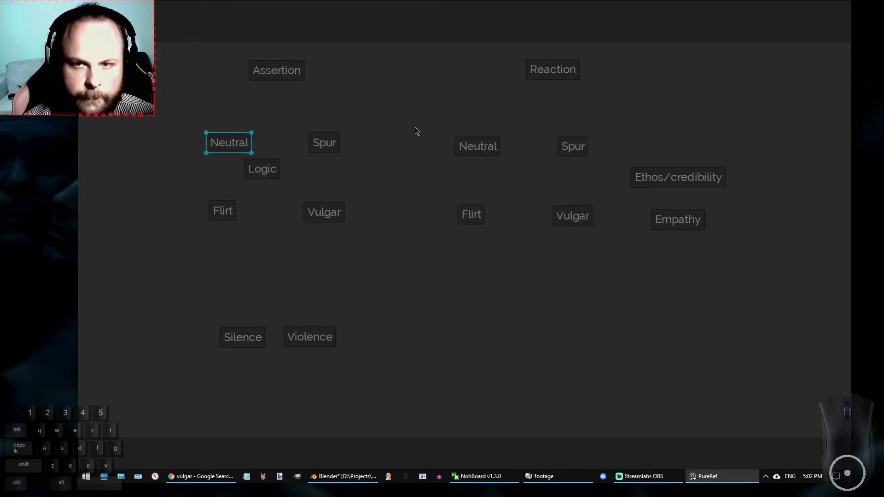
left_click_drag(415, 132, 594, 241)
key("Delete")
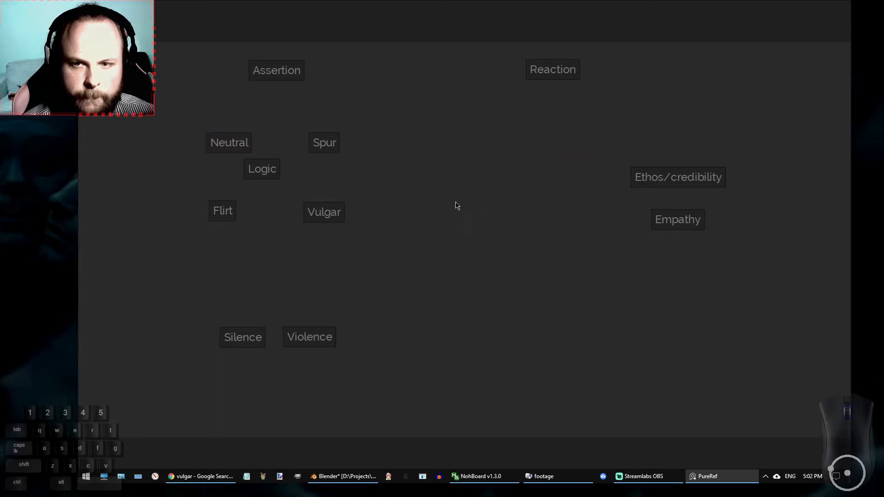
Delete the Neutral note under Assertion and put the Logic note in its place beside Spur.
left_click(244, 152)
key("Delete")
left_click_drag(258, 171, 215, 147)
left_click(399, 177)
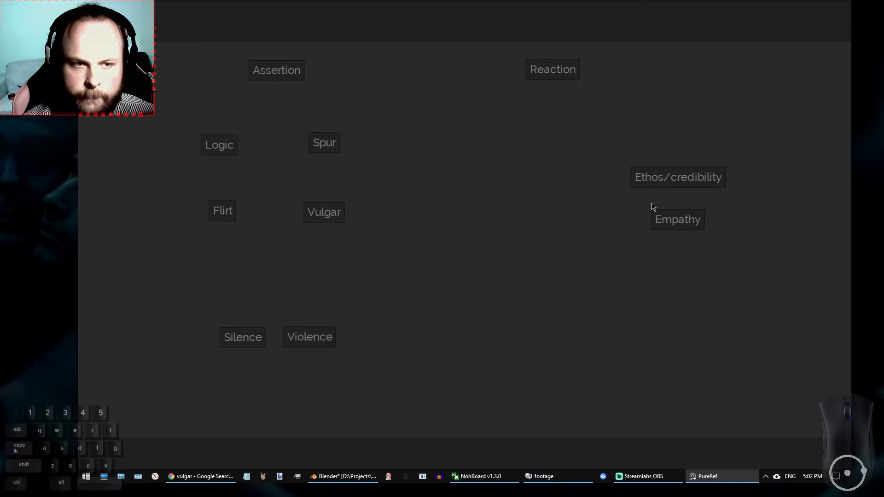
left_click_drag(589, 171, 755, 195)
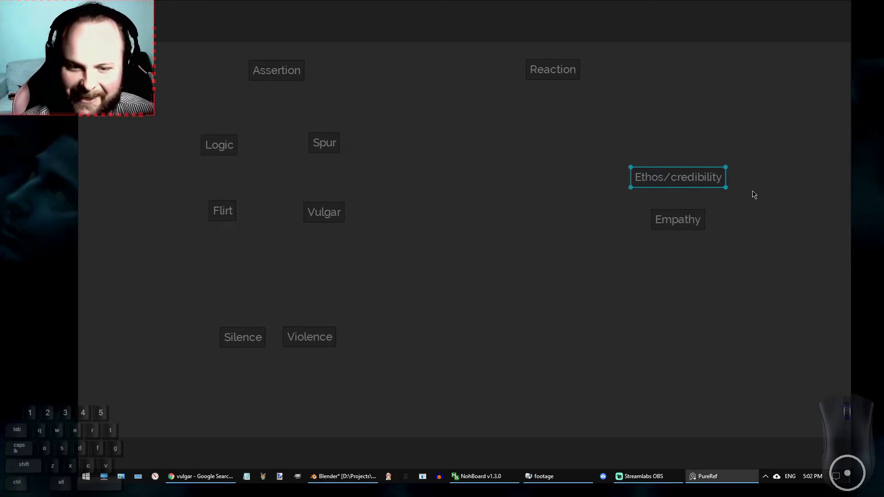
Switch to Chrome and search Google Images for "ethos logos pathos".
left_click(192, 478)
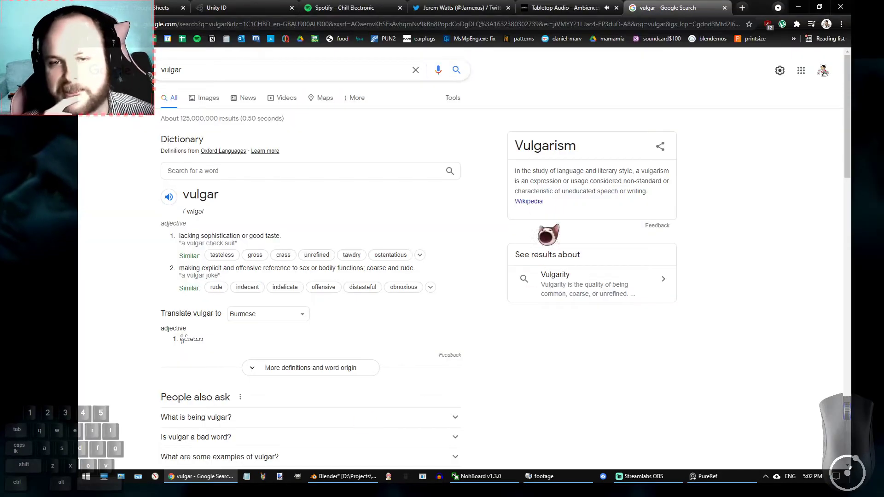
left_click(237, 73)
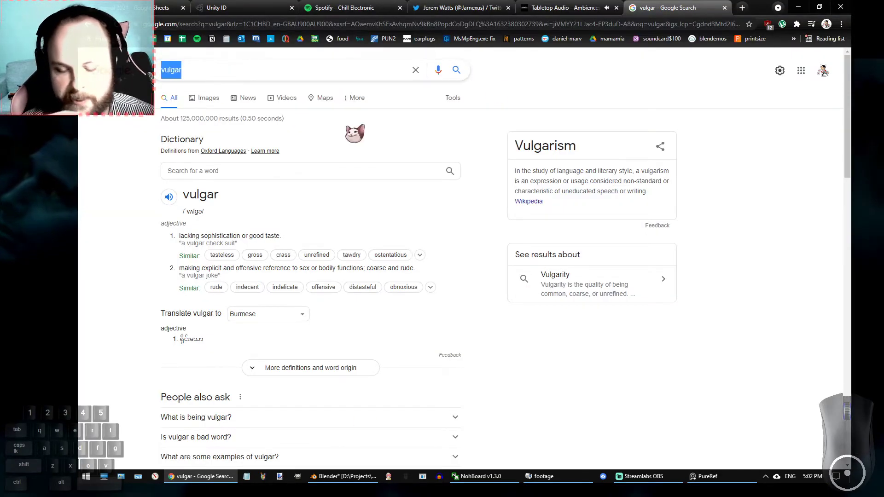
type("ethos logos")
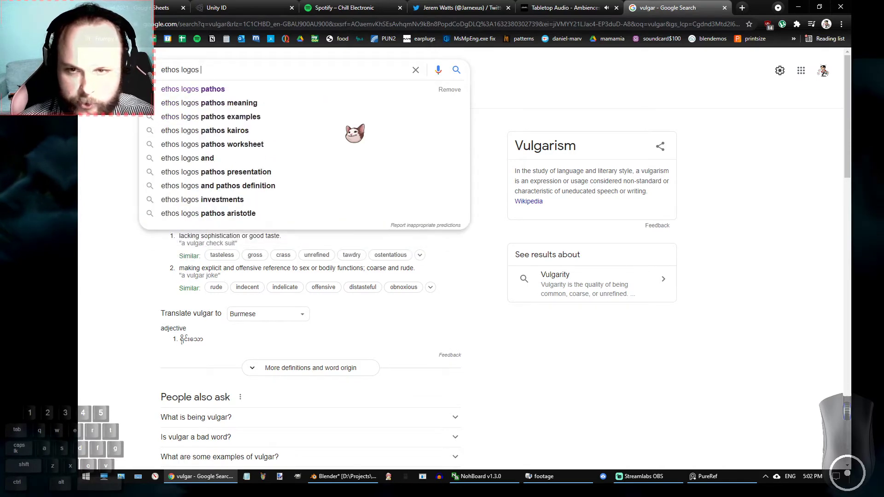
key("Down")
key("Return")
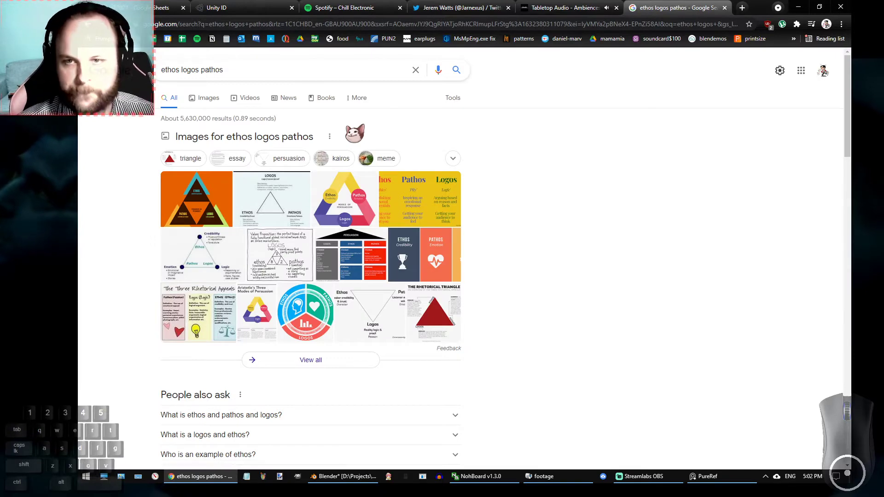
left_click(204, 102)
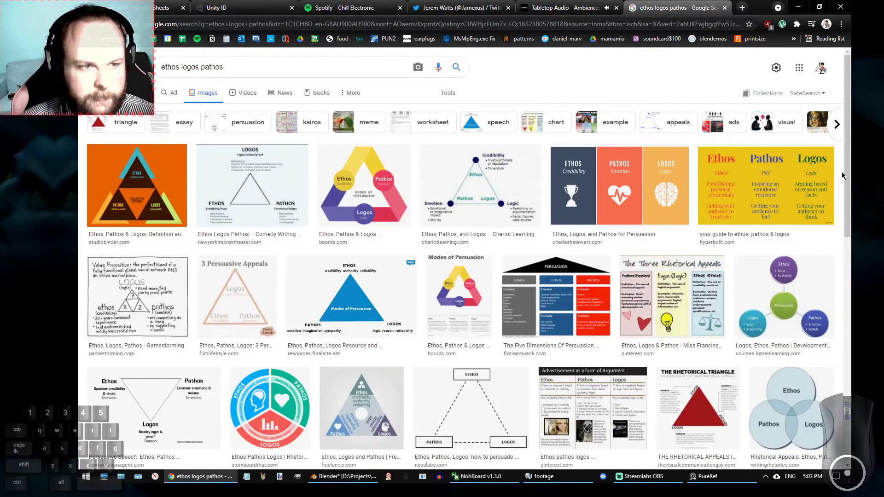
Browse the image results and open the "Advertisement as a form of Argument" chart comparing Ethos, Pathos and Logos.
scroll(848, 189, "down", 1)
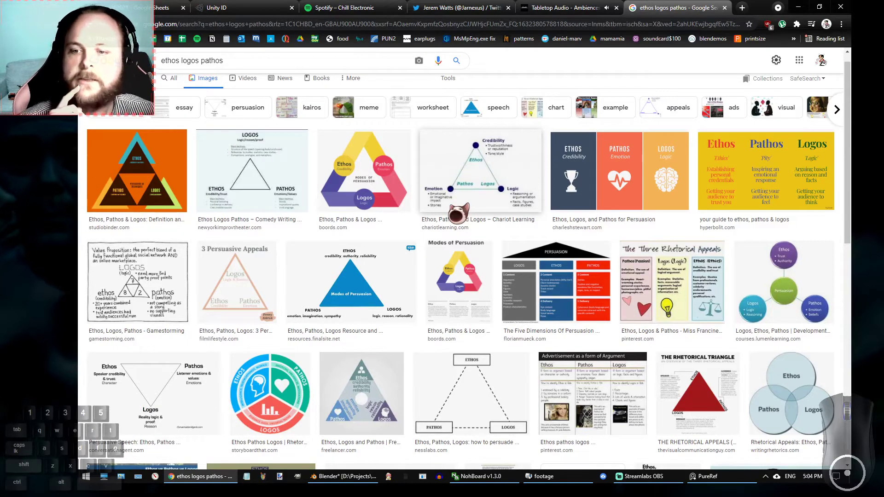
scroll(412, 248, "down", 2)
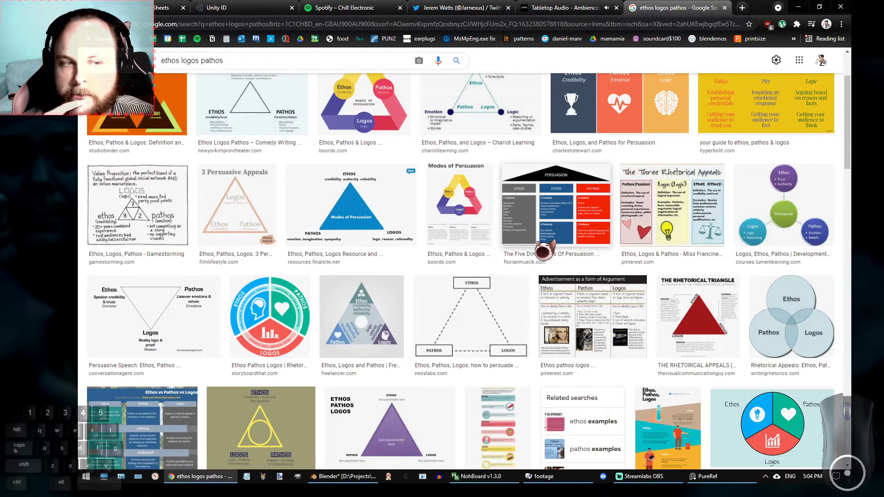
scroll(645, 276, "down", 2)
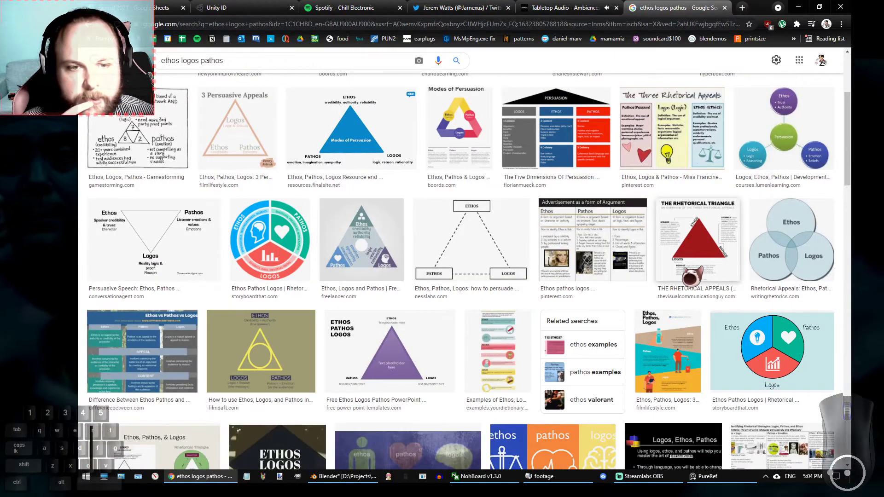
left_click(594, 251)
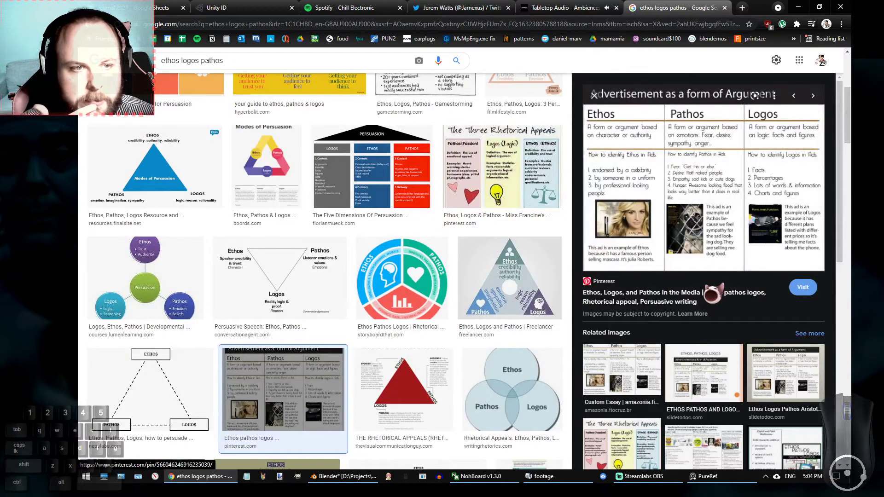
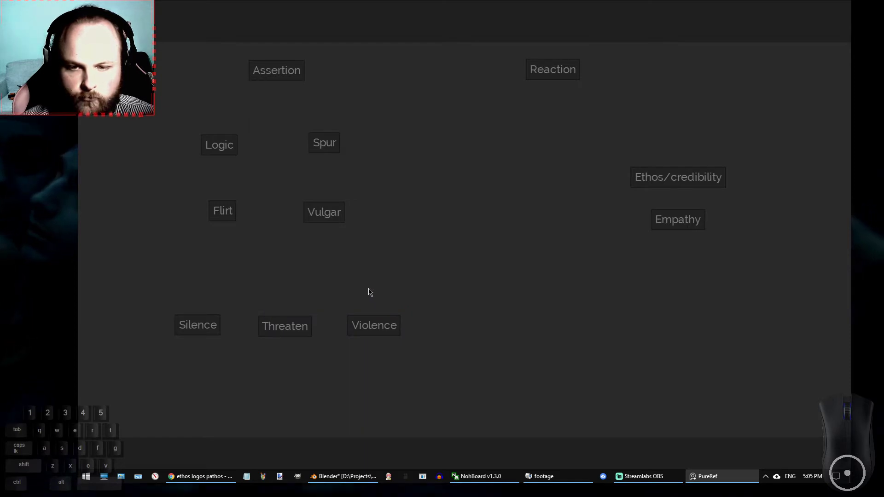
Stack the Silence, Threaten and Violence notes in a vertical column beneath the Assertion grid.
left_click_drag(199, 326, 287, 303)
left_click_drag(375, 325, 287, 353)
left_click(353, 334)
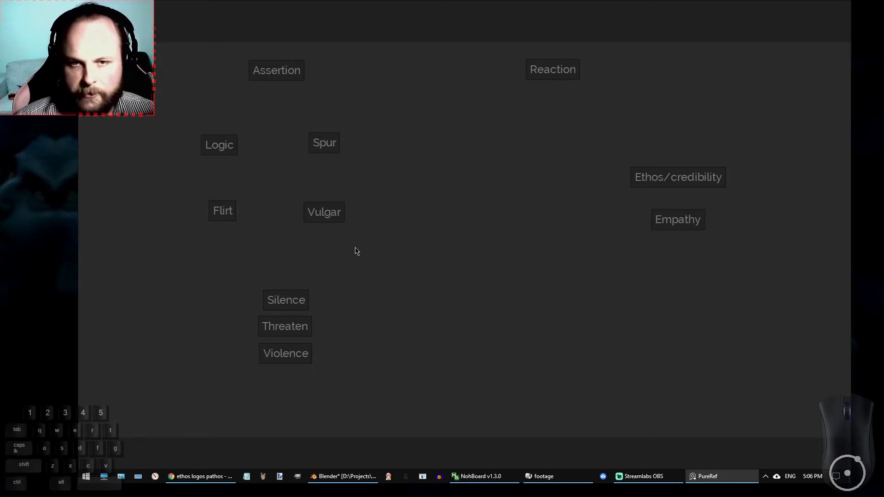
Delete the Ethos/credibility note and move the Empathy note beneath the Reaction heading.
left_click_drag(605, 147, 757, 191)
key("Delete")
left_click_drag(691, 227, 572, 187)
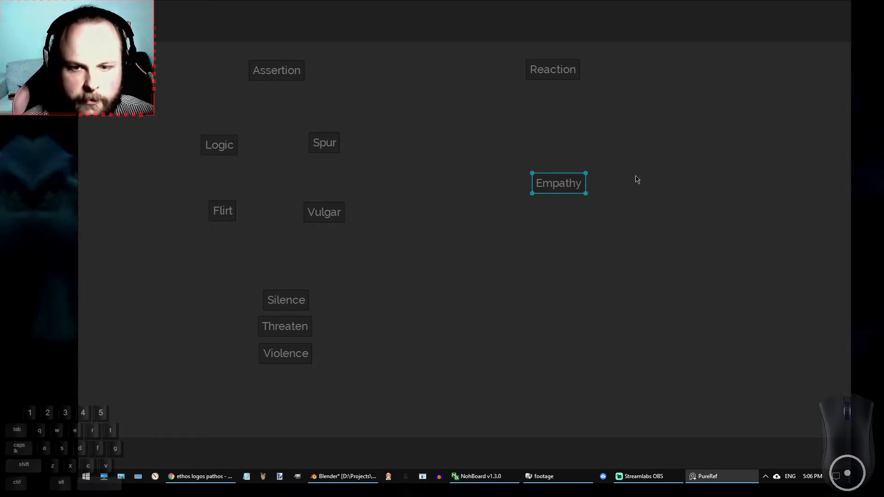
Switch to Chrome and examine further ethos, logos and pathos image results for ideas on persuasion categories.
left_click(238, 478)
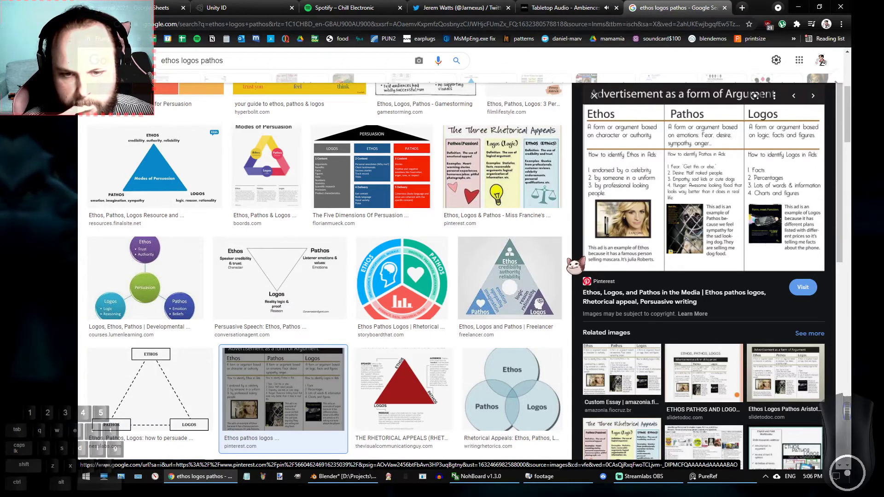
scroll(576, 265, "down", 2)
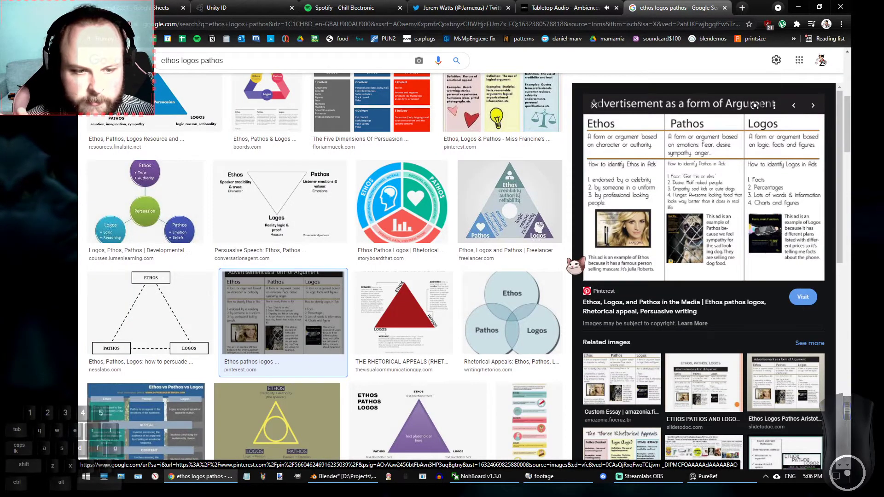
scroll(576, 266, "down", 5)
scroll(576, 266, "down", 3)
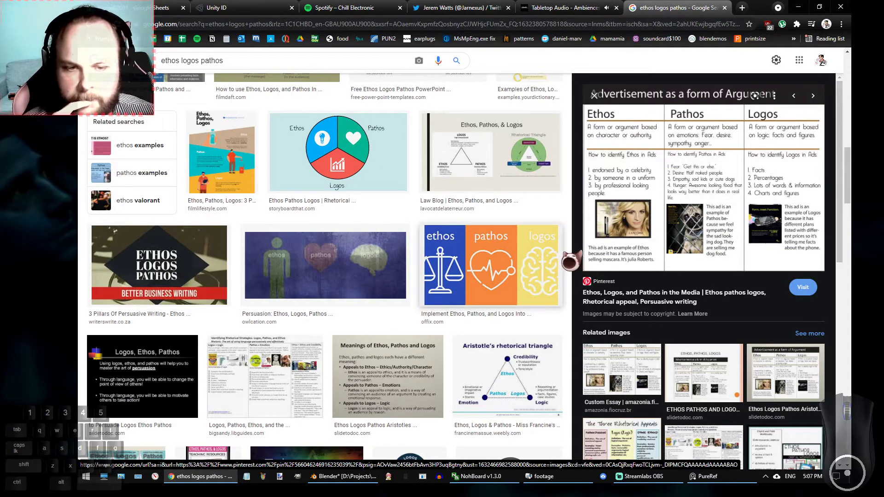
scroll(575, 265, "down", 3)
scroll(576, 260, "down", 5)
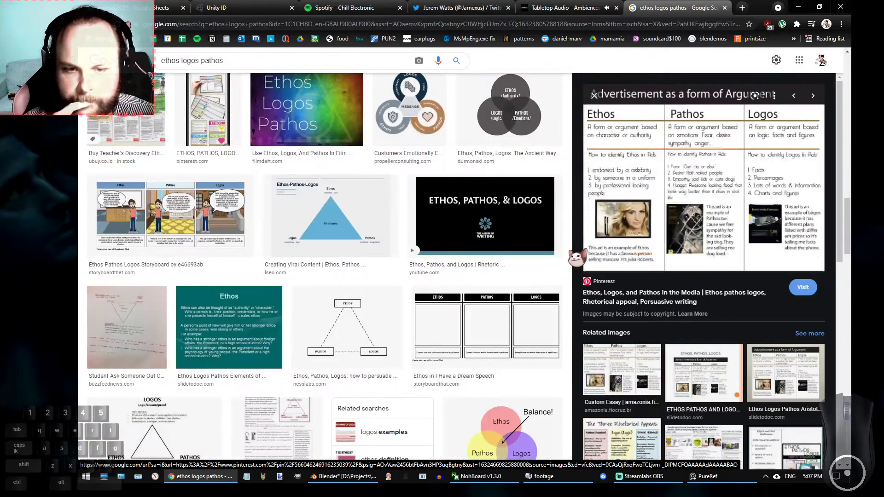
scroll(575, 259, "down", 5)
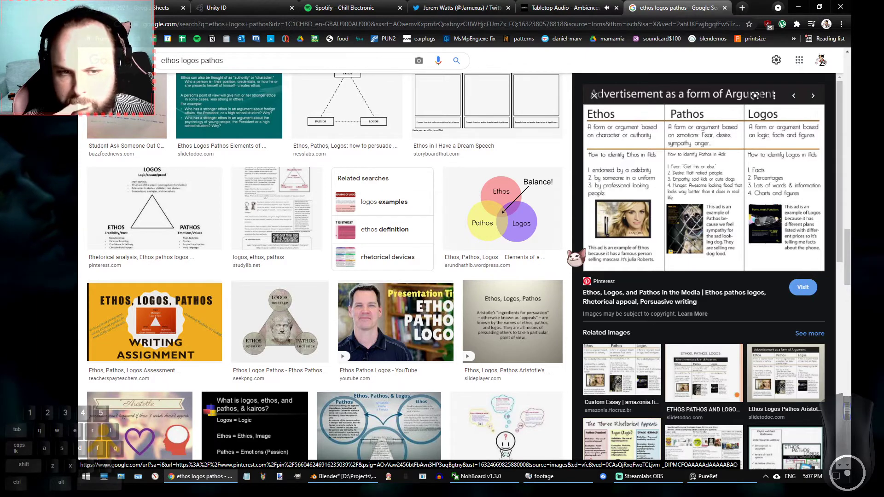
scroll(571, 255, "down", 6)
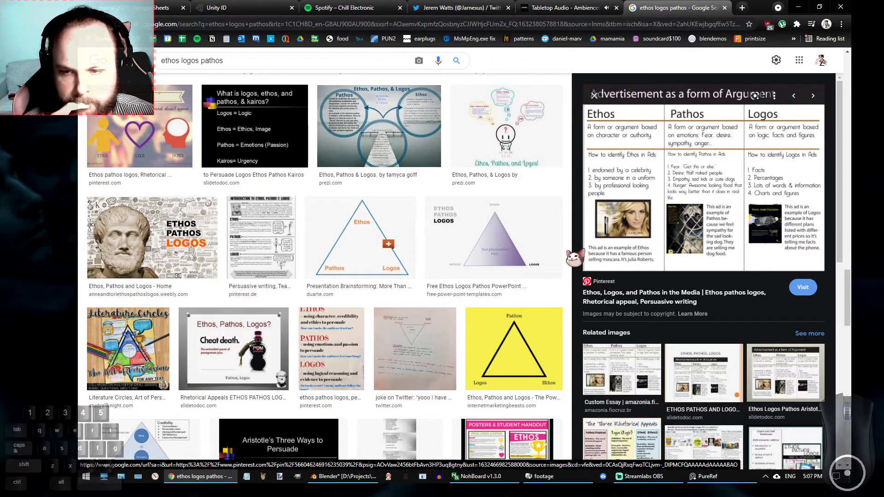
scroll(575, 259, "down", 5)
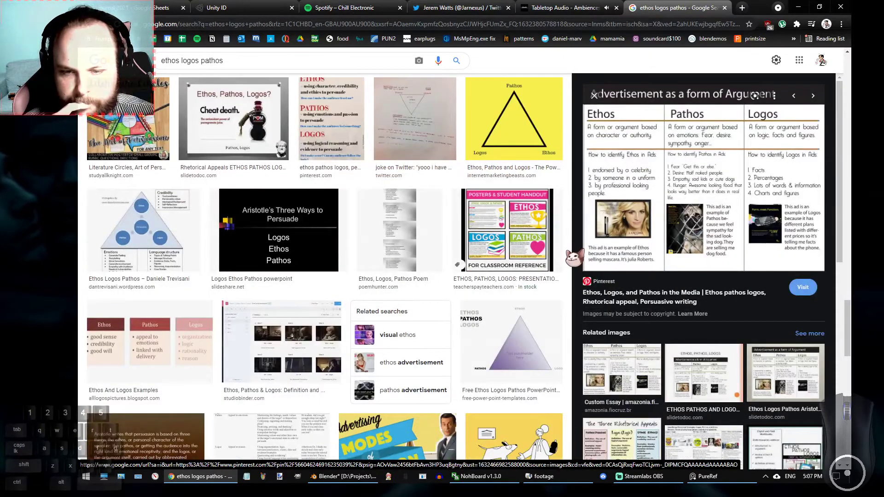
scroll(575, 259, "down", 3)
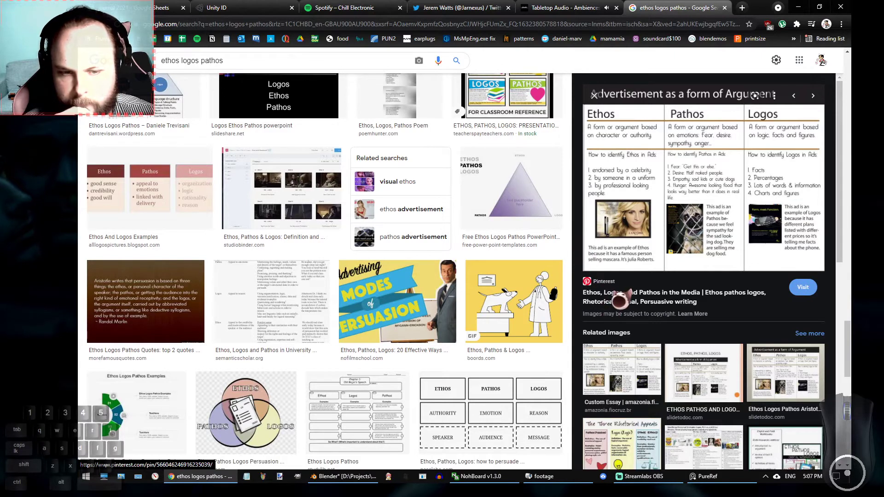
Switch back to PureRef and review the Spur note under Assertion against the Empathy note under Reaction.
mouse_move(573, 482)
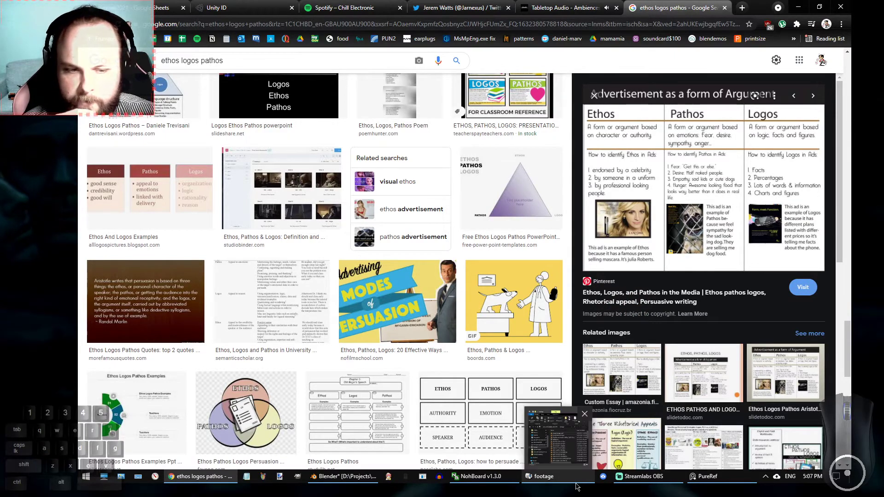
mouse_move(675, 479)
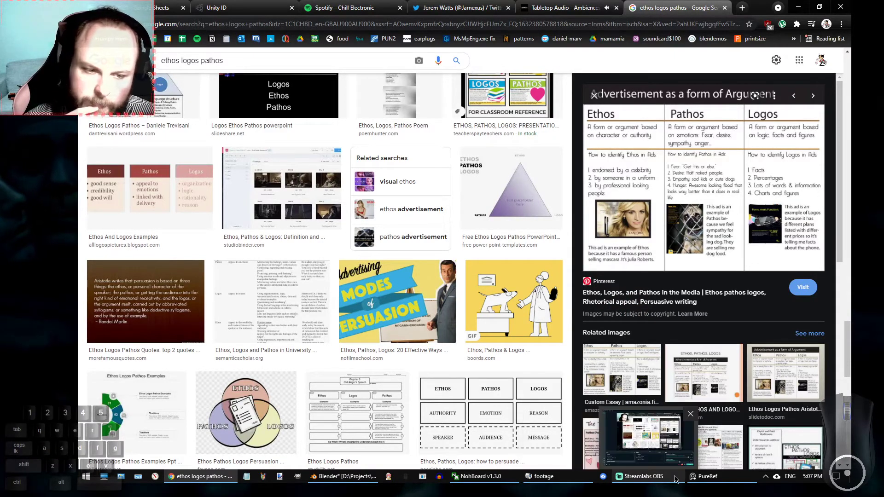
left_click(328, 487)
left_click(327, 486)
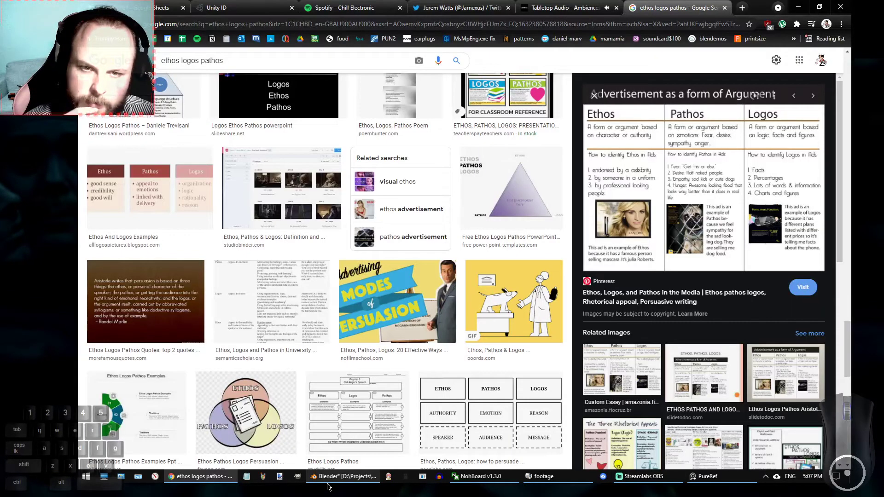
left_click(704, 477)
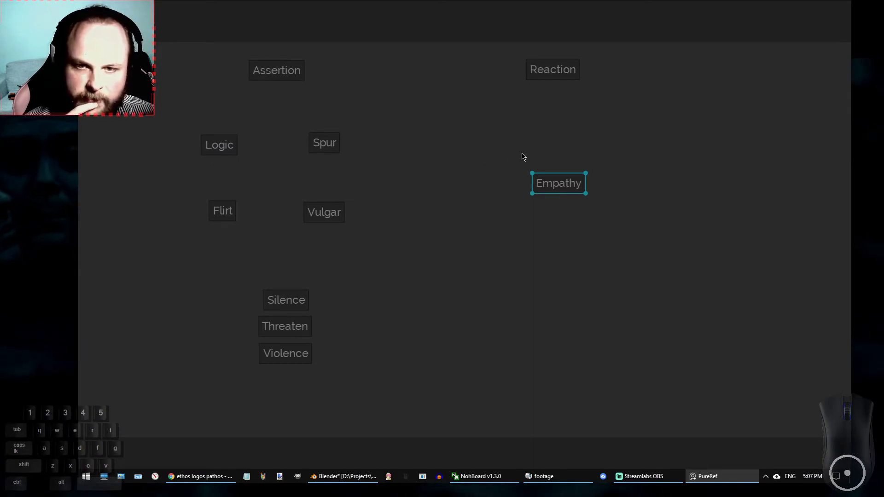
left_click_drag(288, 118, 361, 163)
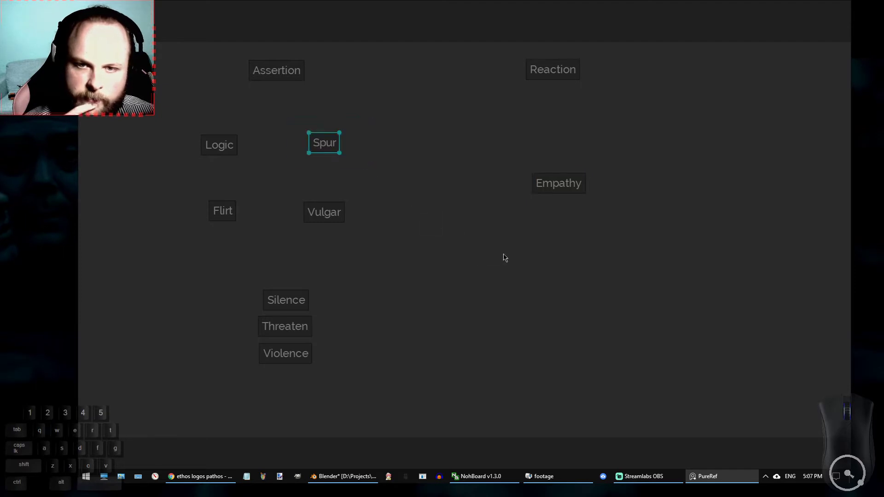
left_click_drag(492, 137, 657, 251)
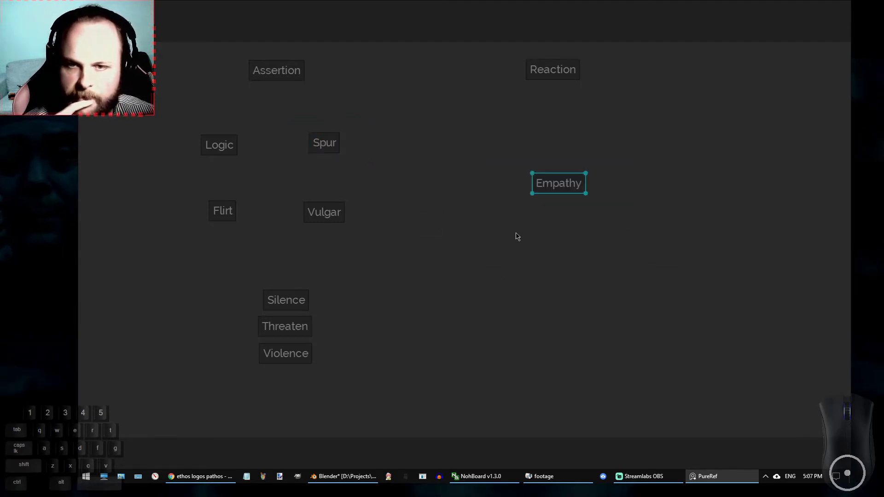
left_click(337, 152)
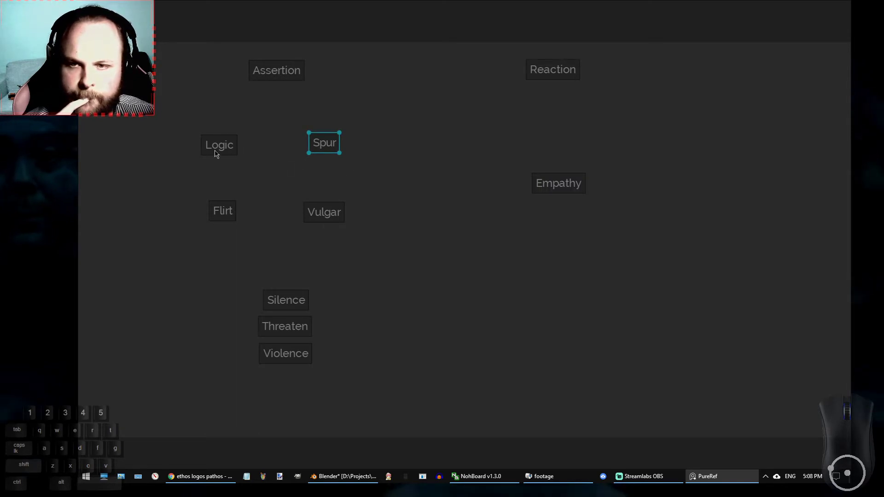
left_click(344, 176)
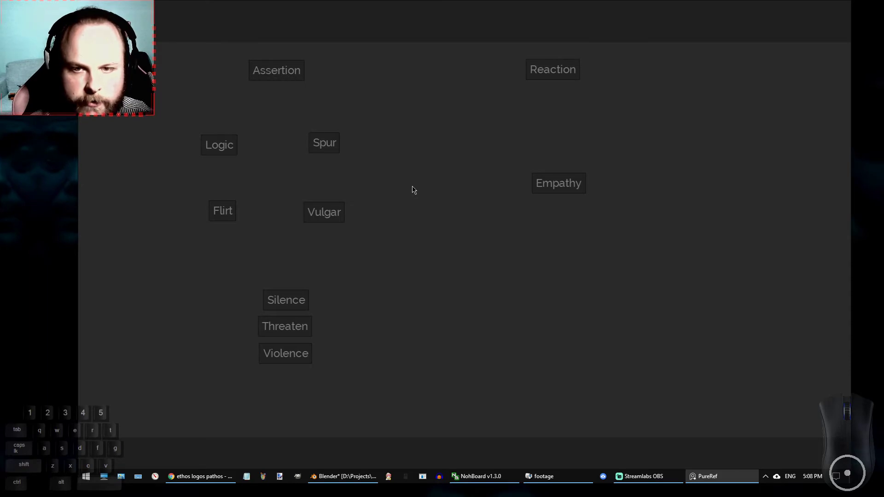
Switch to Chrome and search Google Images for "Compliment synonym".
left_click(214, 479)
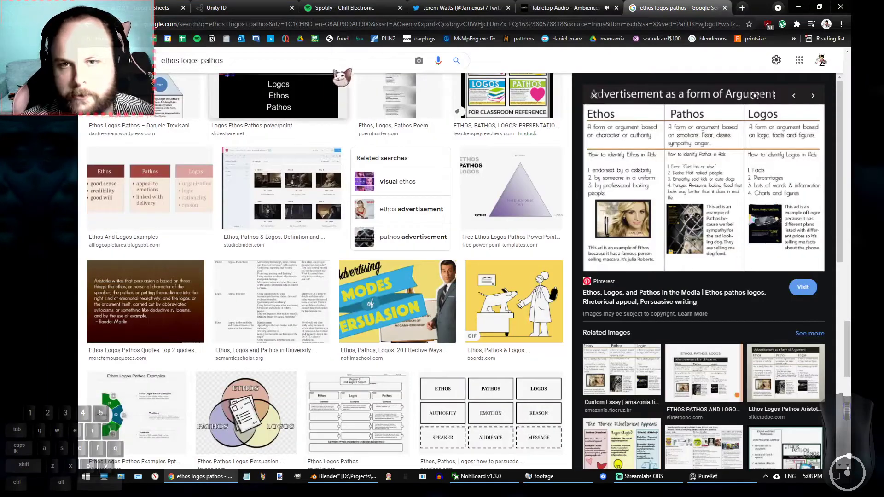
triple_click(243, 63)
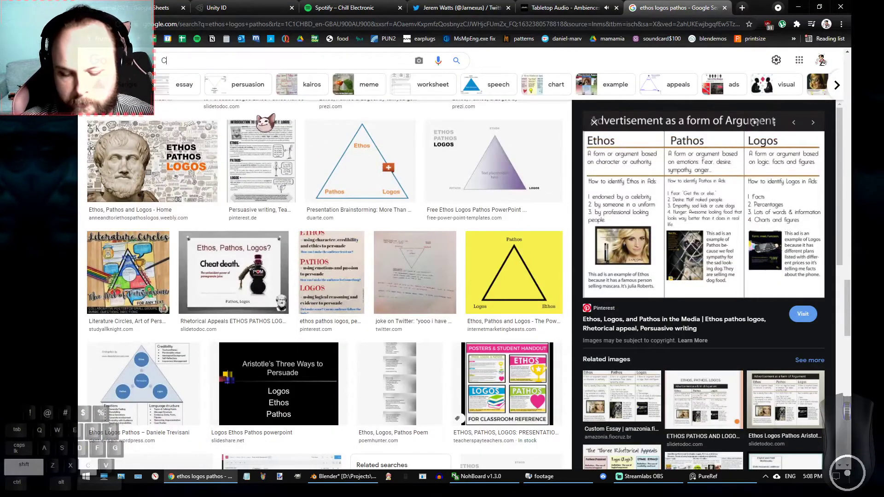
type("Compliment")
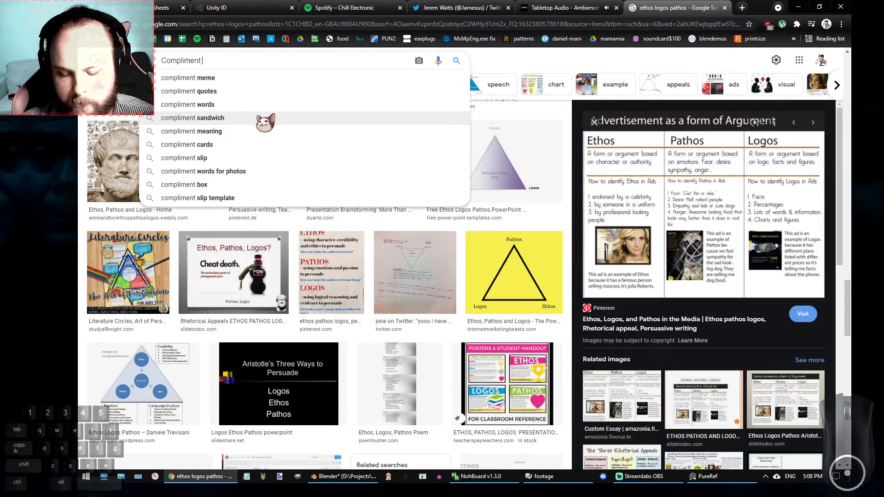
type(" synonym")
key("Return")
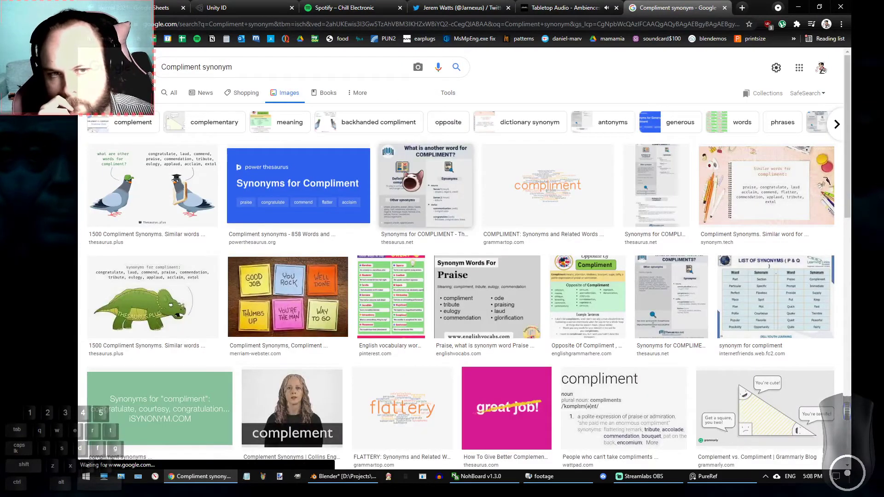
Open GrammarTOP's article on compliment synonyms and view its word cloud image full size in a separate tab.
left_click(553, 193)
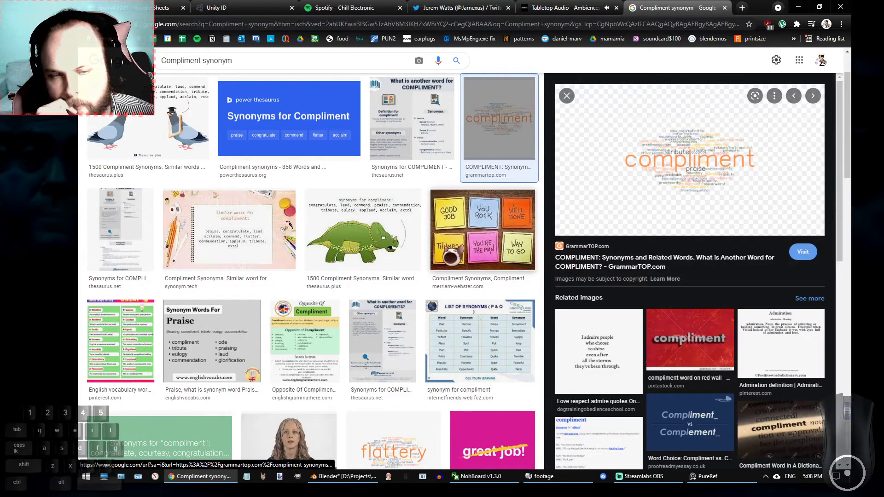
scroll(453, 255, "up", 2)
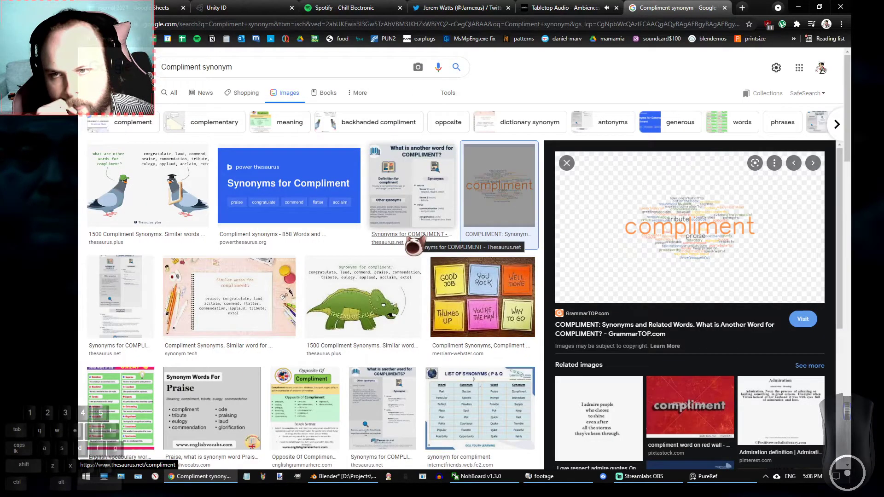
left_click(739, 255)
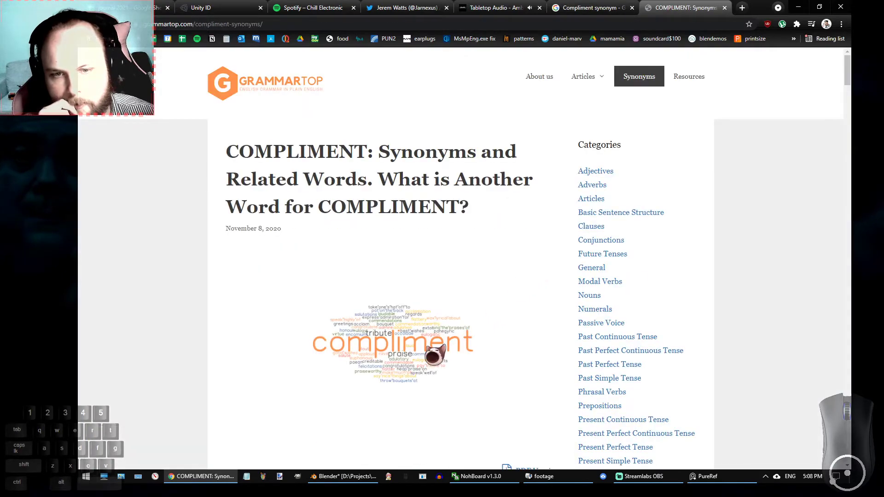
right_click(427, 340)
left_click(453, 357)
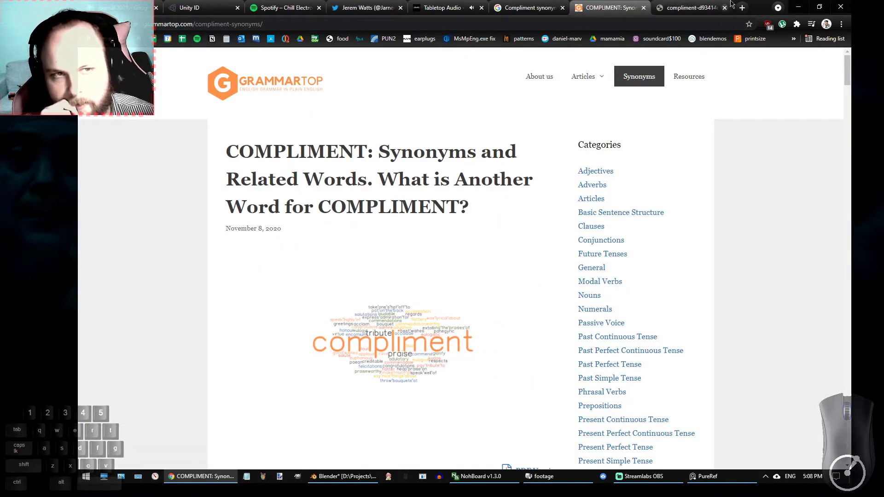
left_click(679, 8)
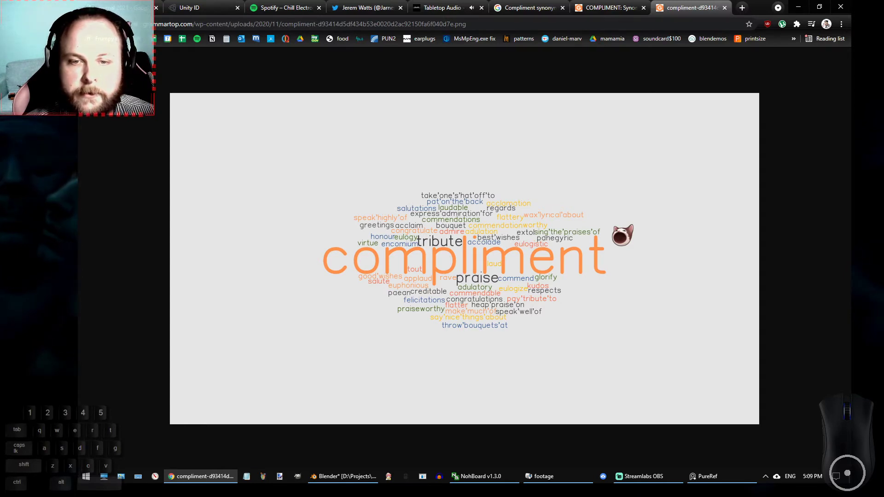
Search Google for "admire" and read its dictionary definition.
left_click(331, 24)
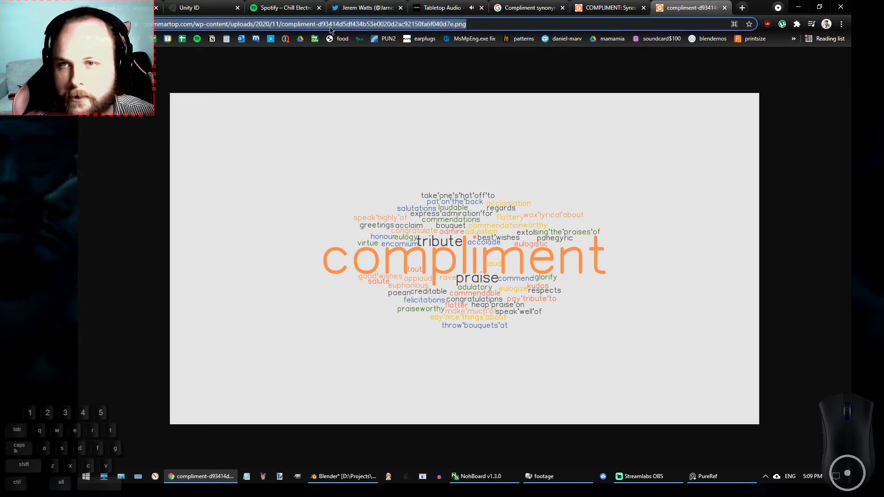
type("mire")
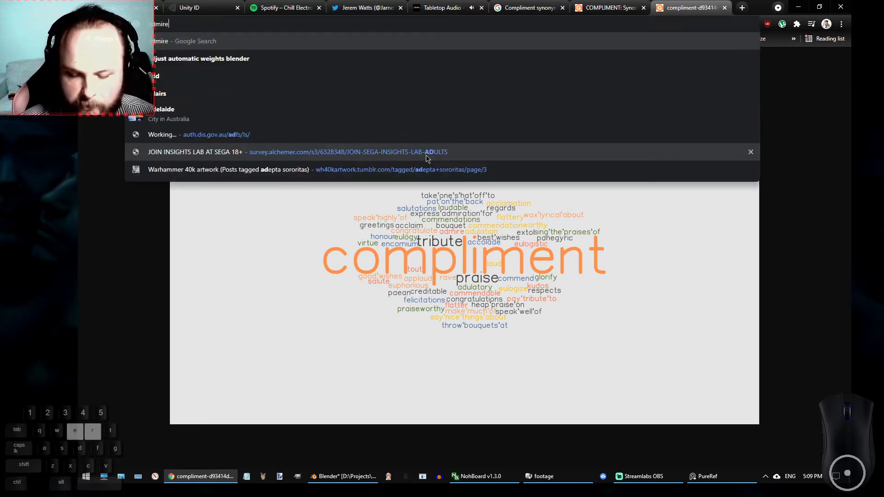
key("Return")
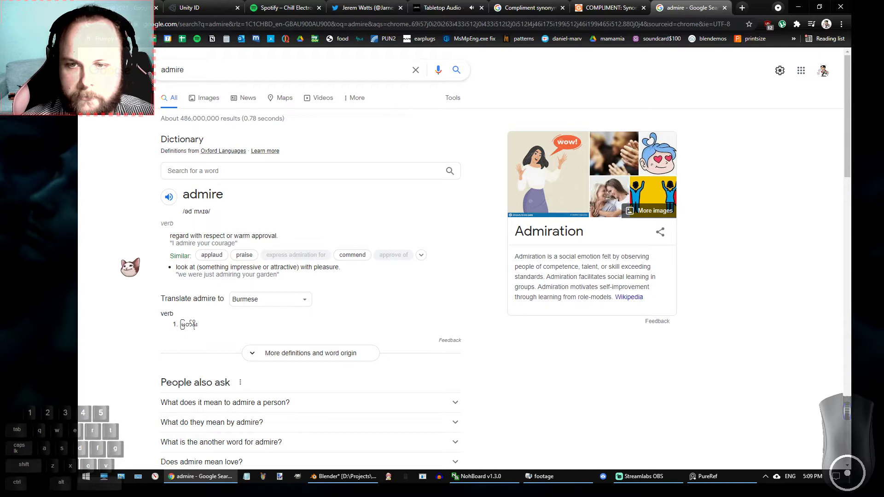
Switch back to PureRef and change the Spur note's text to "Admire".
left_click(709, 476)
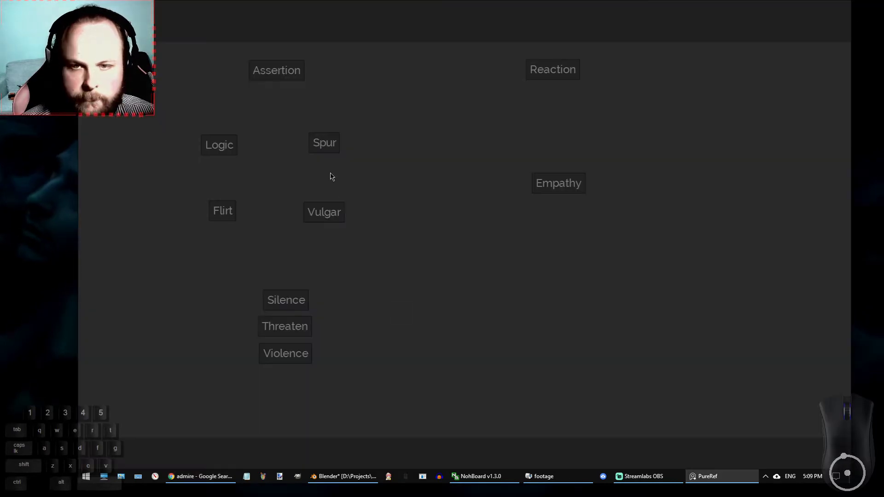
double_click(330, 152)
type("Ad")
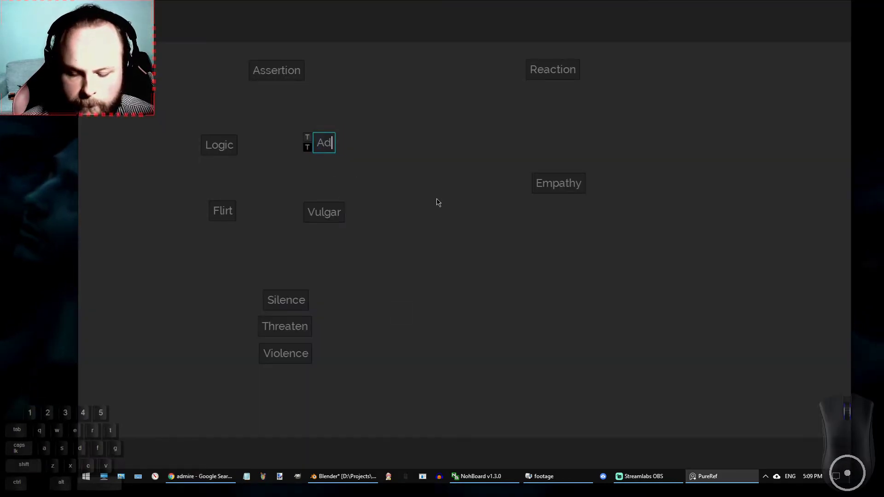
type("mire")
left_click(450, 214)
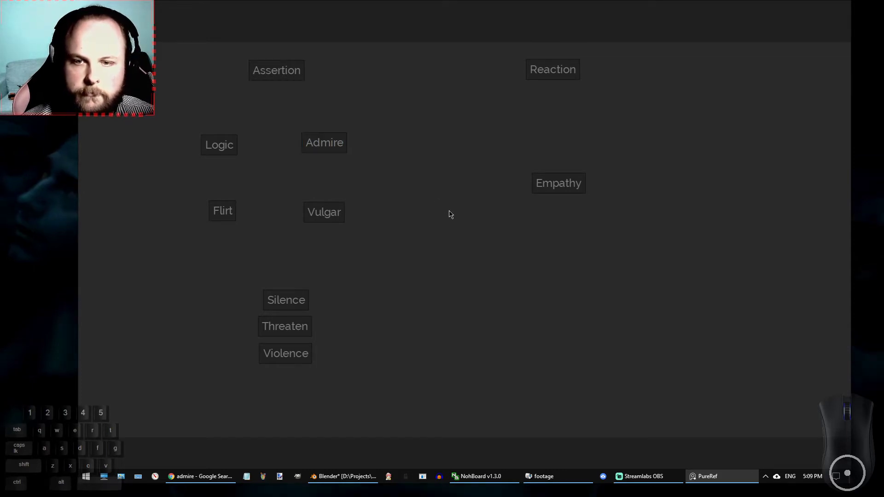
Select the Vulgar note, switch to Chrome, search for "admire antonym" and review the expanded list of similar and opposite words.
left_click(323, 216)
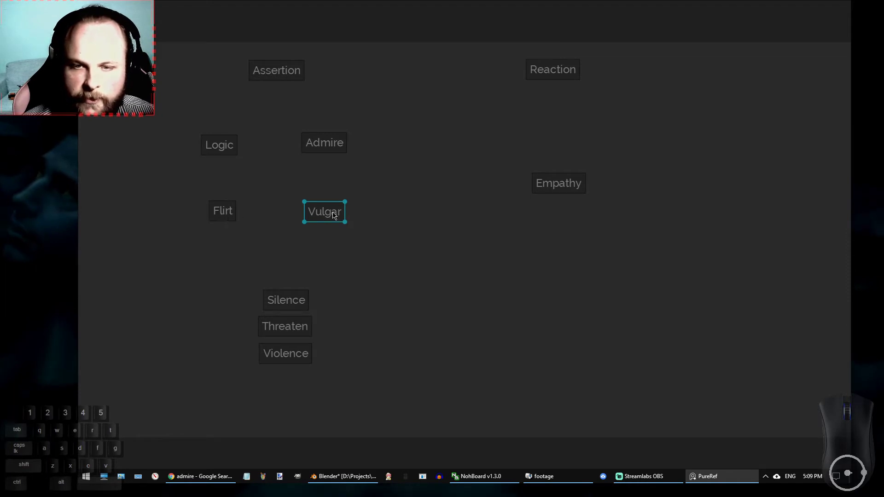
left_click(201, 476)
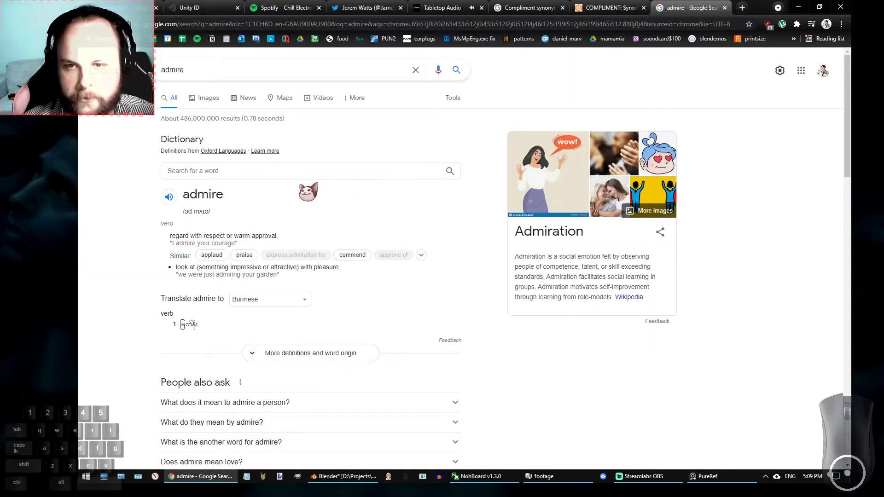
double_click(203, 69)
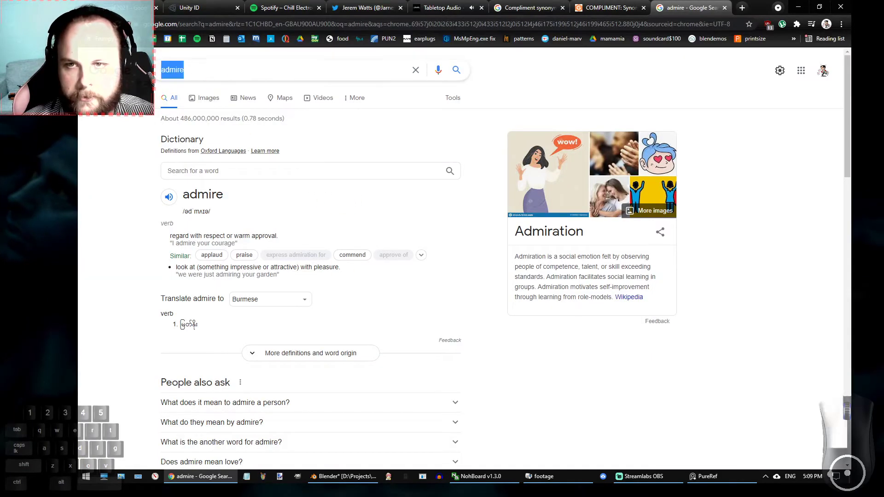
left_click(248, 74)
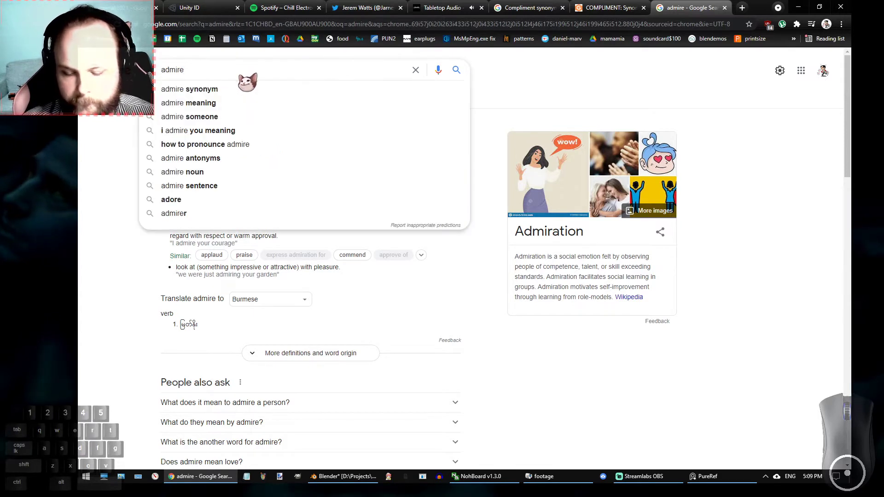
type("anto")
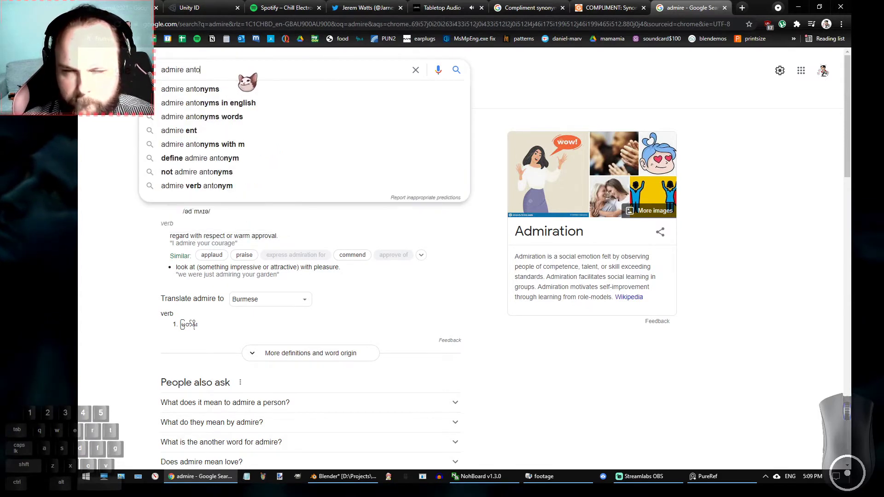
type("nym")
key("Return")
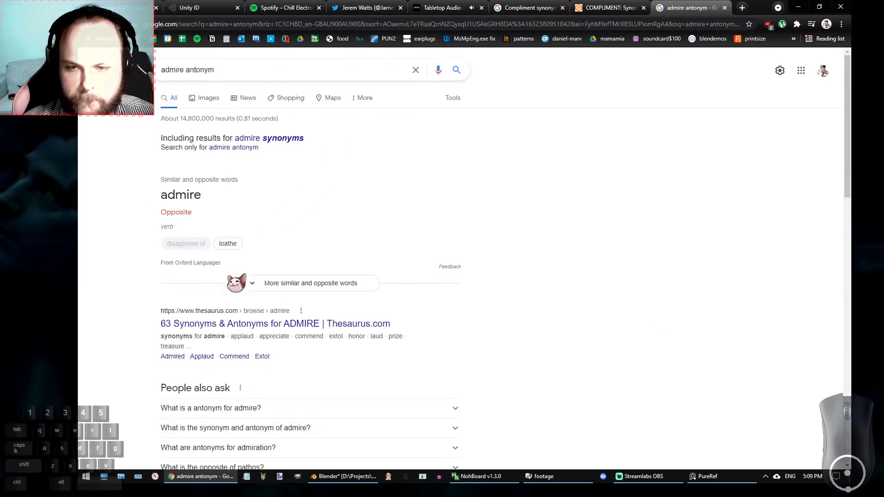
left_click(266, 284)
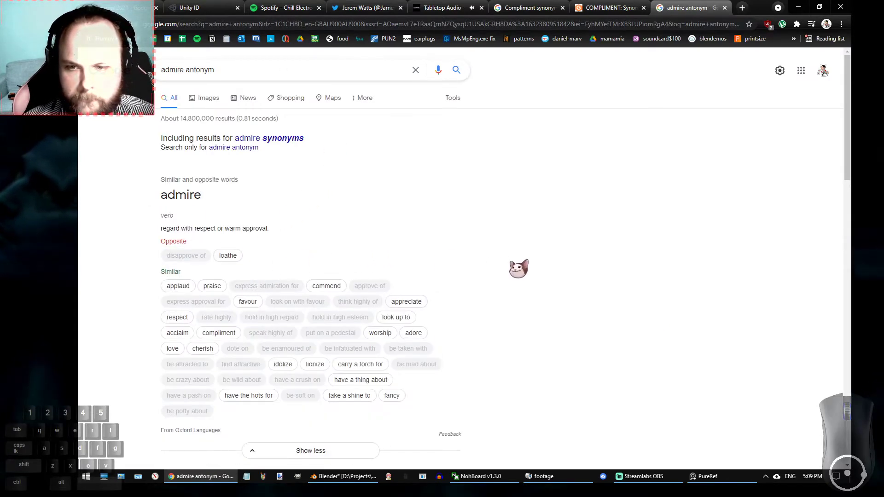
scroll(520, 265, "down", 2)
middle_click(524, 246)
scroll(522, 240, "up", 2)
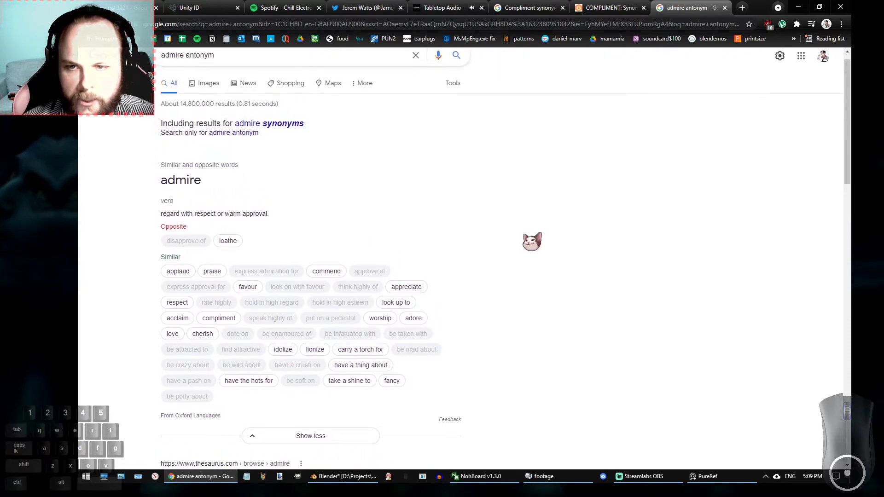
Look up the definition of loathe, search for "loathe synonym" and examine the expanded list of similar words.
left_click(228, 231)
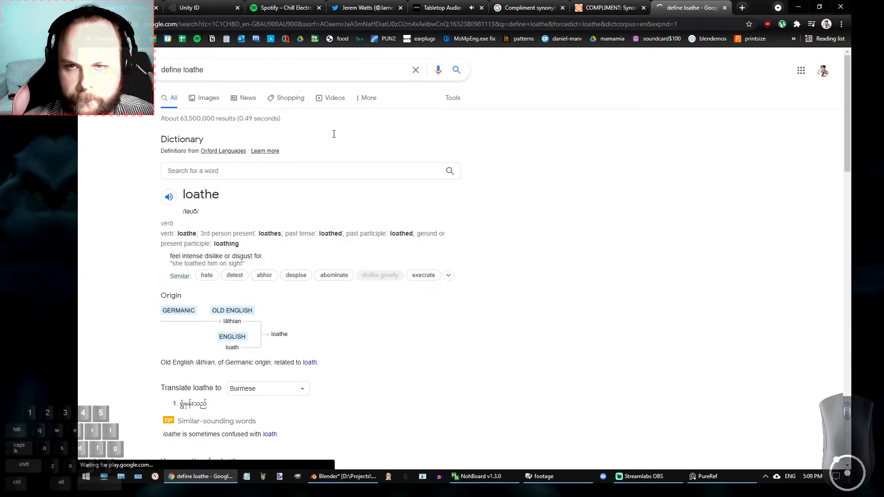
triple_click(221, 69)
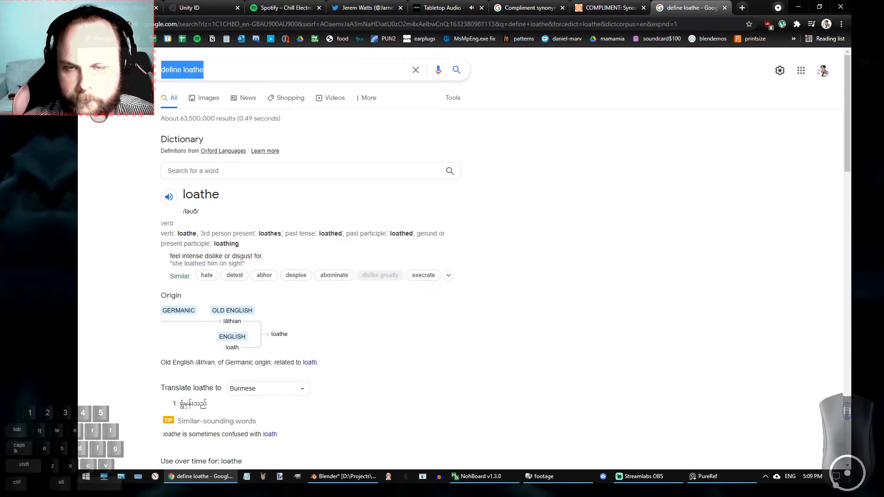
type("loathe synonym")
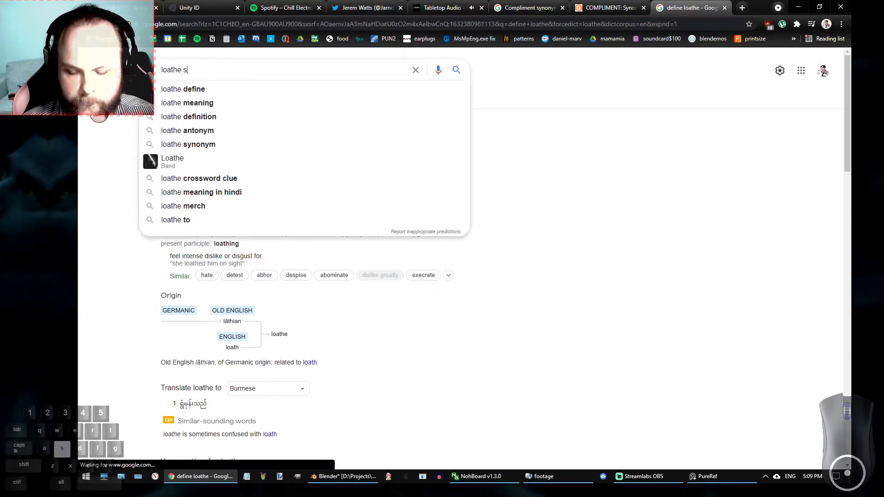
key("Return")
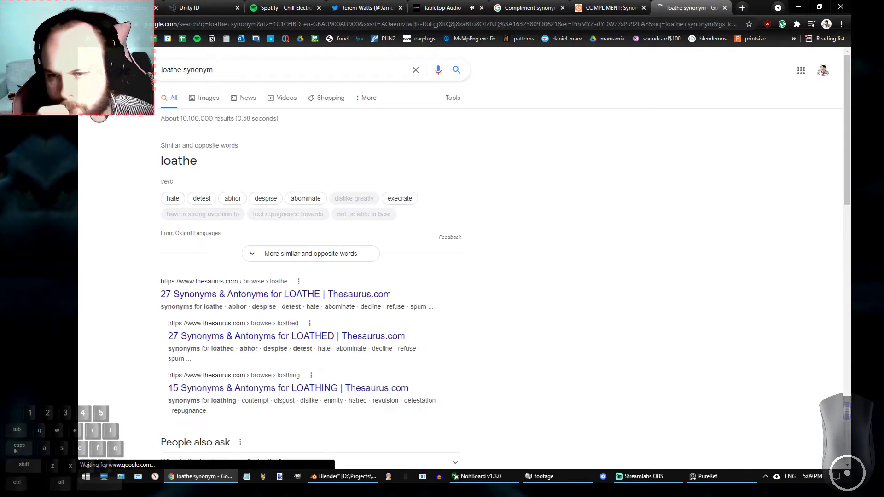
scroll(187, 232, "down", 1)
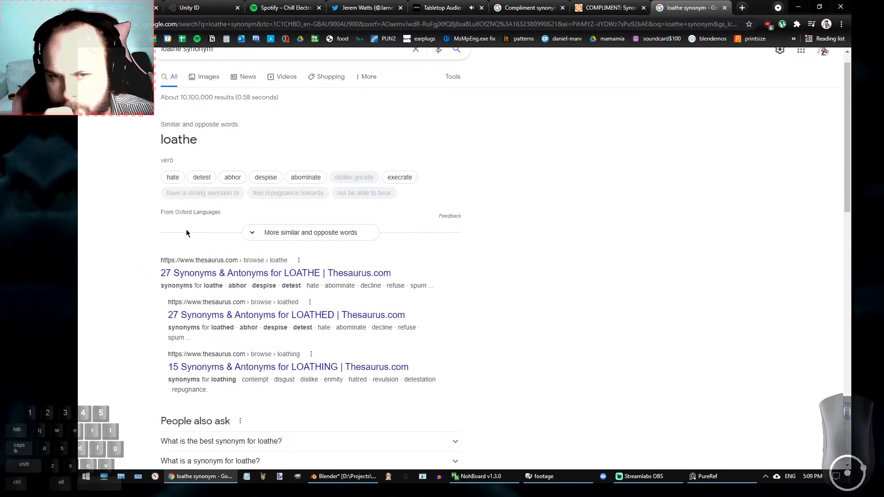
left_click(257, 234)
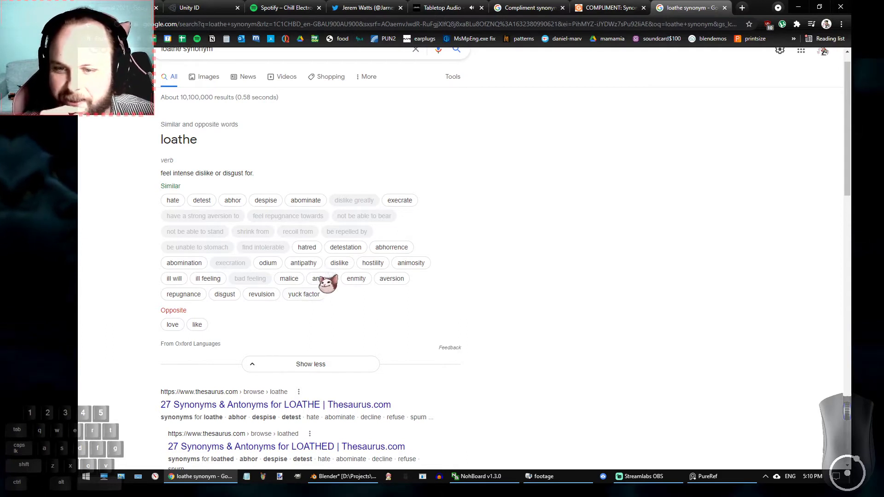
scroll(329, 288, "up", 1)
Search Google for "insult" and read its dictionary definition.
triple_click(193, 70)
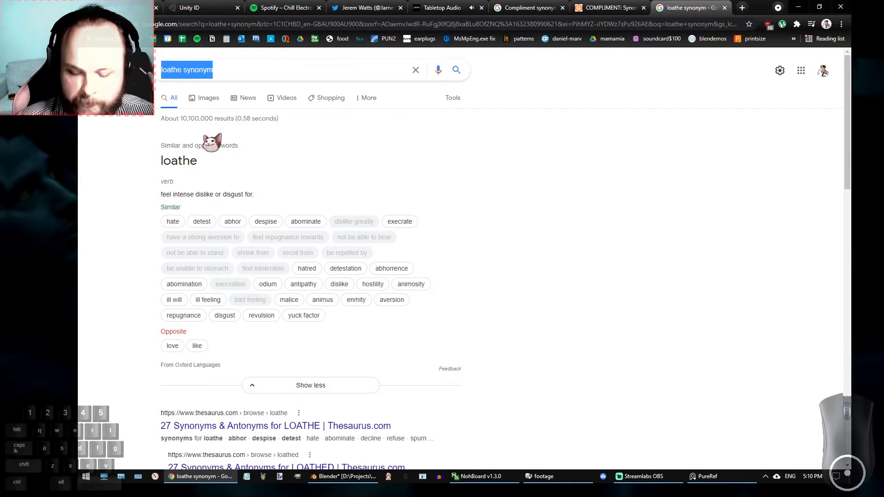
type("insult")
key("Return")
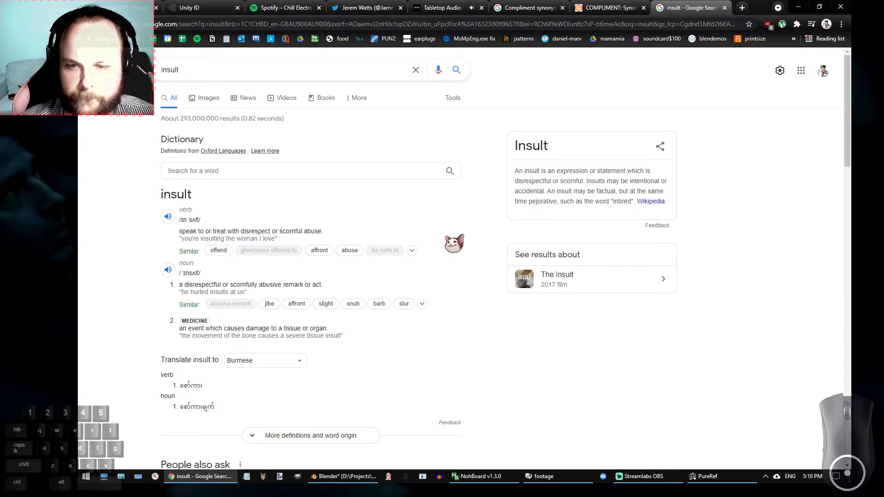
Switch back to PureRef and change the Vulgar note's text to "Insult".
left_click(705, 476)
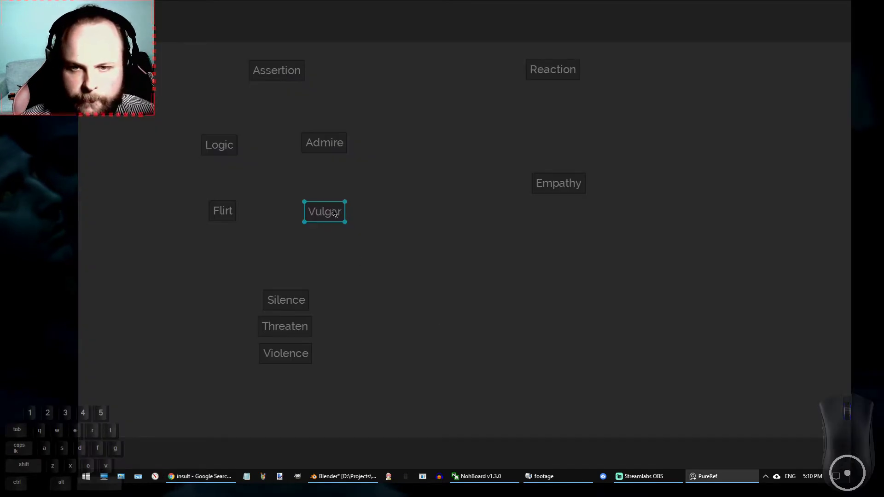
double_click(335, 213)
type("Insult")
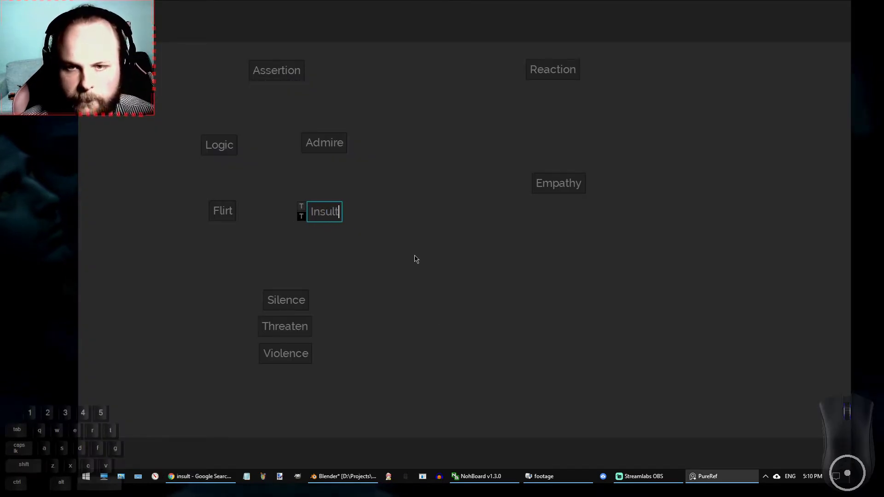
left_click(468, 259)
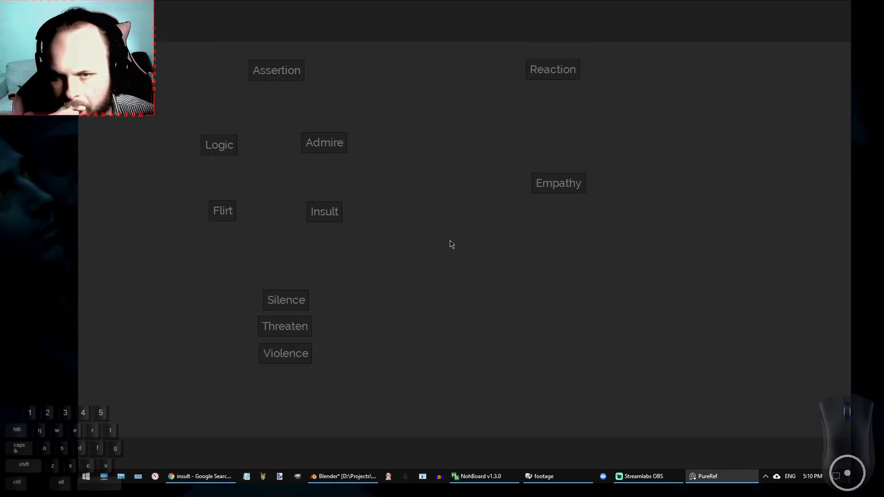
Delete the Empathy note and the Assertion and Reaction heading notes from the board.
left_click_drag(509, 142, 639, 225)
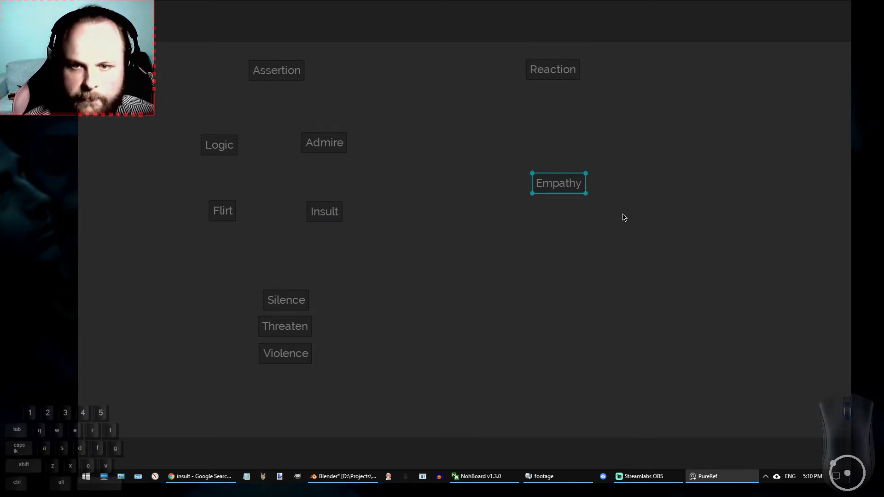
key("Delete")
left_click_drag(209, 96, 581, 51)
key("Delete")
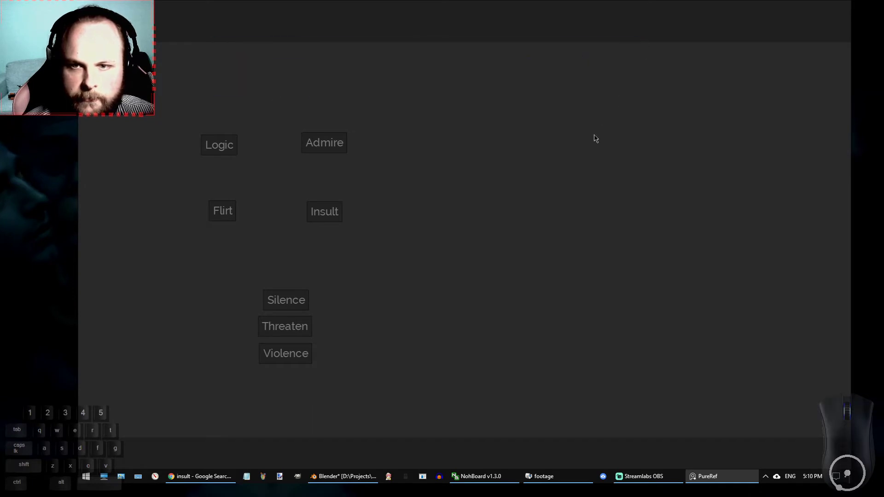
Spread the Logic, Admire, Insult and Flirt notes outward into the four corners of a wide square.
left_click_drag(344, 150, 426, 112)
left_click_drag(224, 143, 169, 91)
left_click_drag(324, 211, 434, 268)
left_click_drag(235, 210, 167, 258)
middle_click_drag(319, 231, 463, 252)
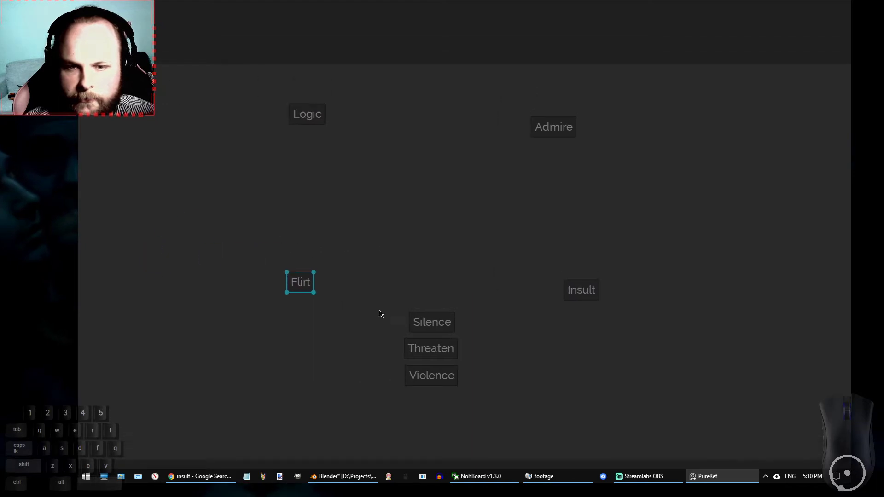
Move Silence, Threaten and Violence together into the middle of the square and fine-tune the Admire, Logic and Flirt positions.
left_click_drag(402, 302, 446, 233)
left_click(538, 224)
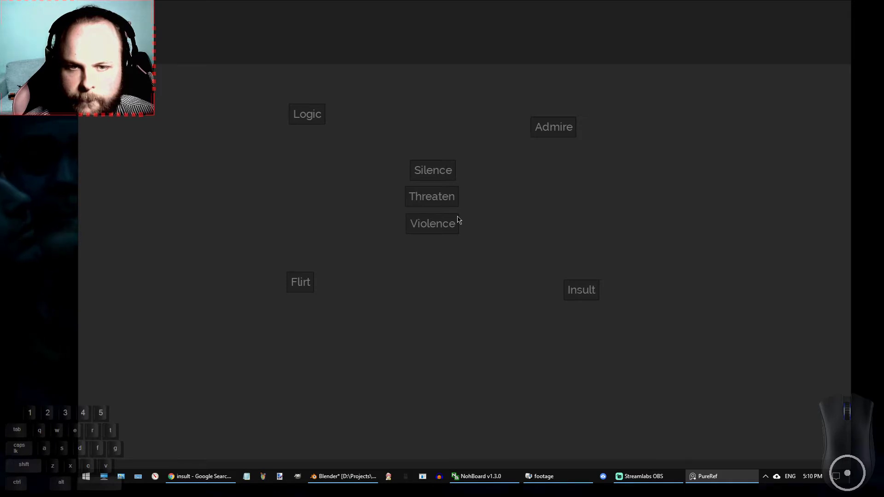
left_click_drag(557, 128, 588, 111)
left_click_drag(313, 114, 309, 108)
left_click_drag(307, 283, 306, 287)
left_click(428, 278)
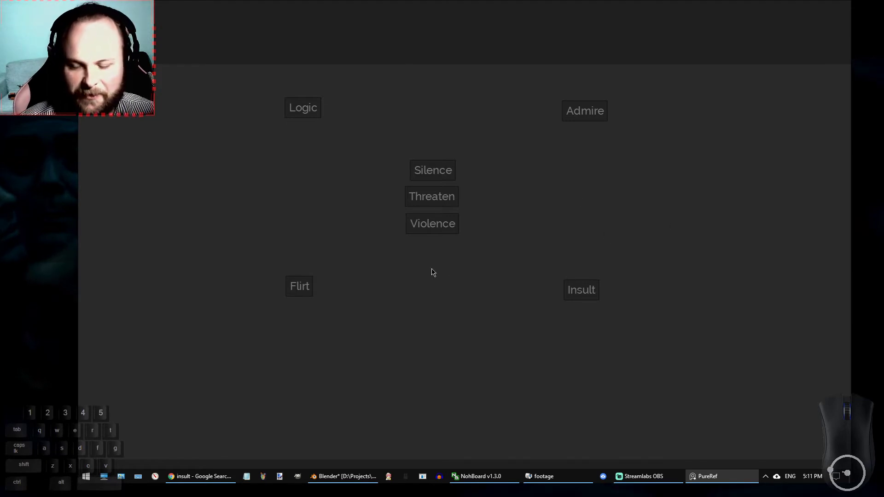
Save the scene as "dialogue choices and interactives" in the Projects\Demon Guts 2 folder on drive D.
right_click(463, 310)
mouse_move(519, 265)
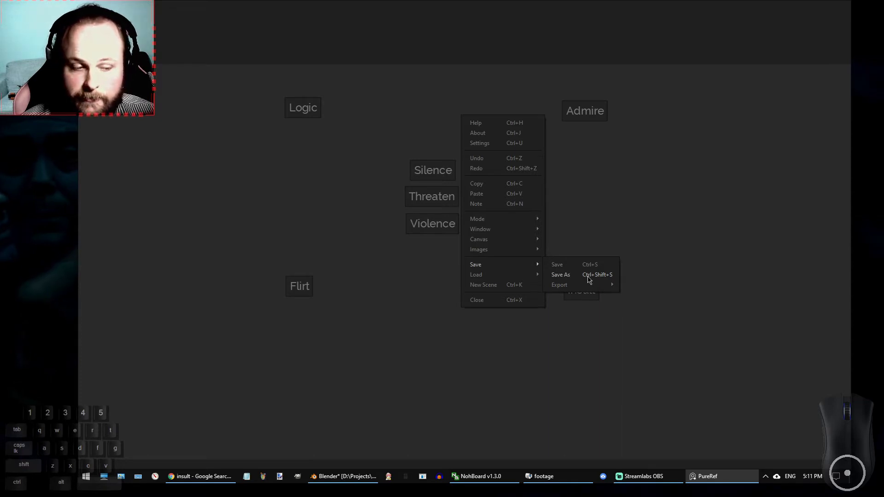
left_click(560, 275)
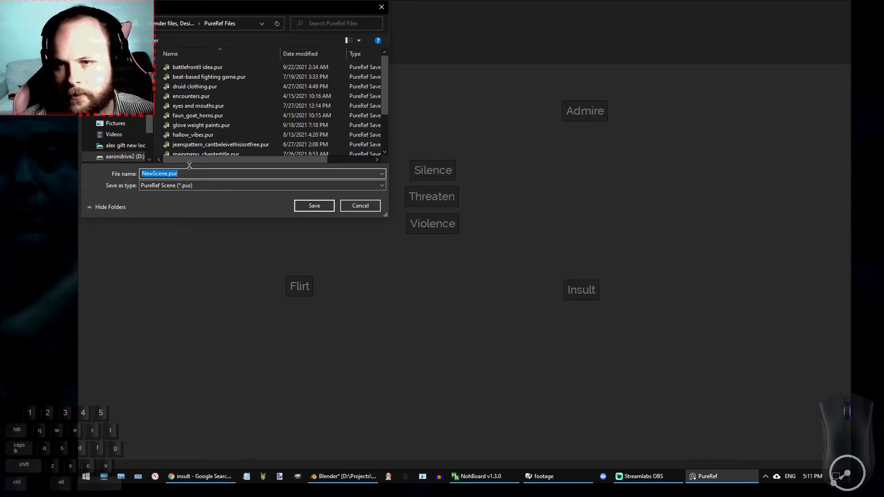
left_click(124, 156)
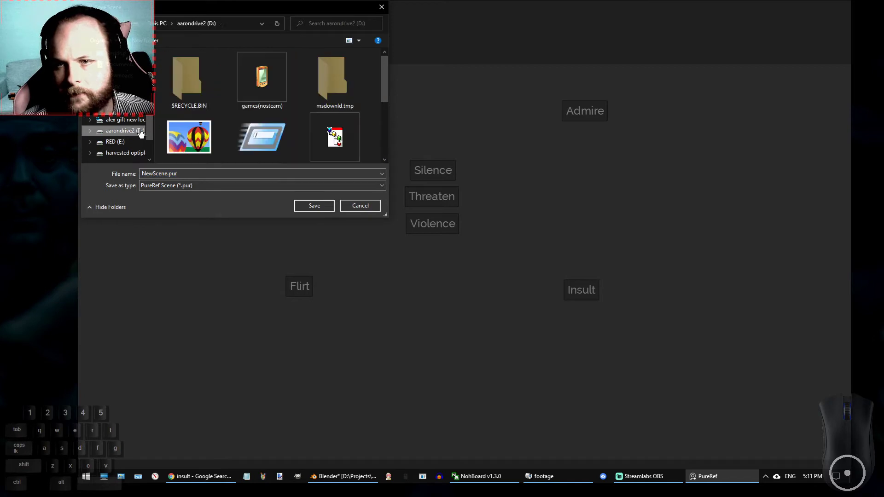
double_click(335, 137)
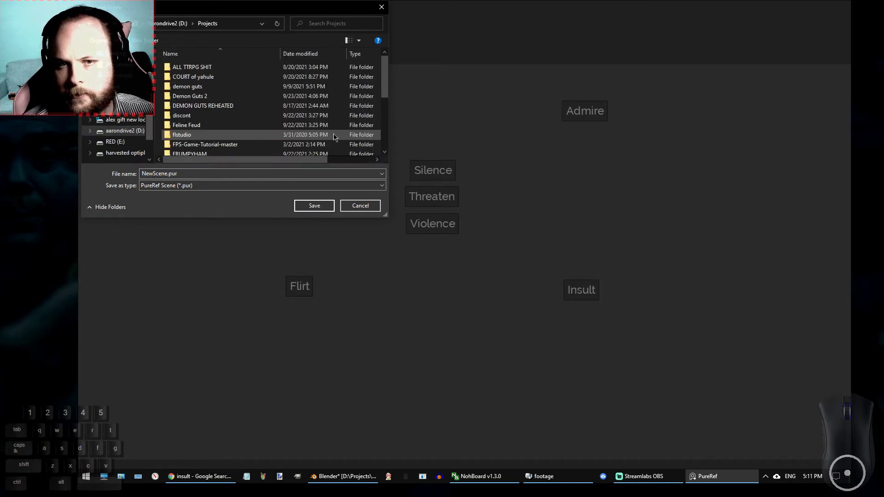
double_click(207, 97)
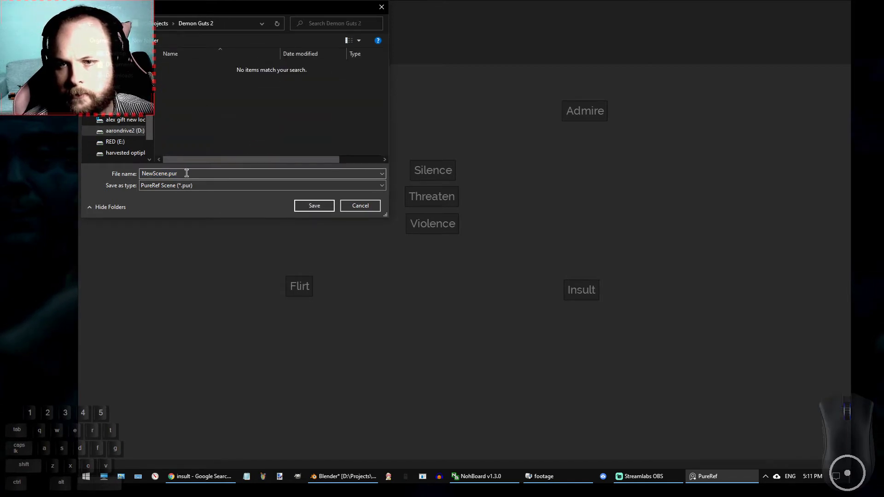
left_click(243, 173)
type("dial")
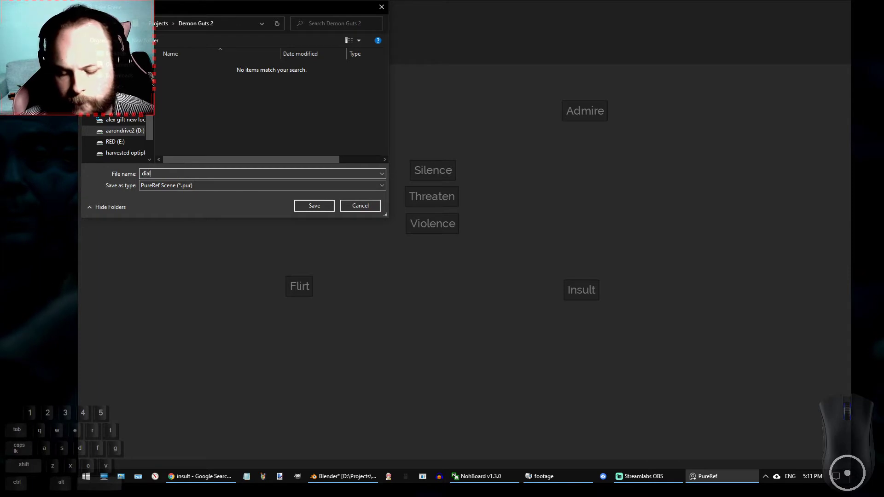
type("ogue choices")
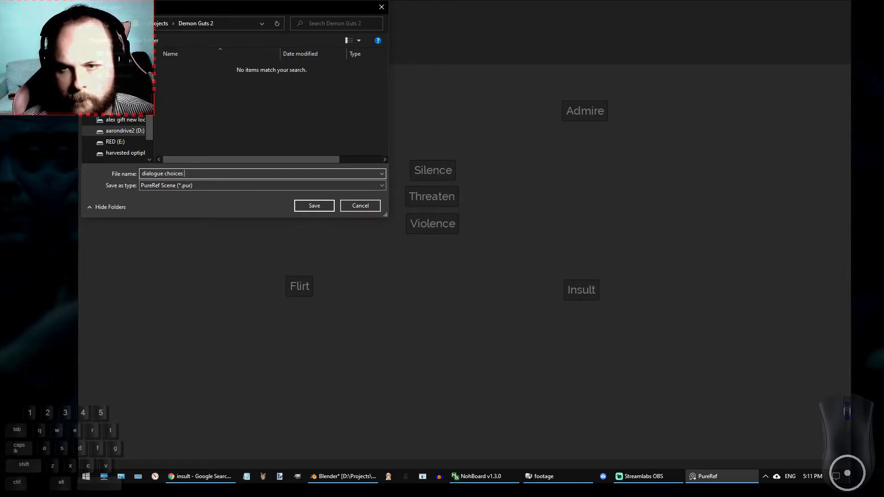
type(" and ")
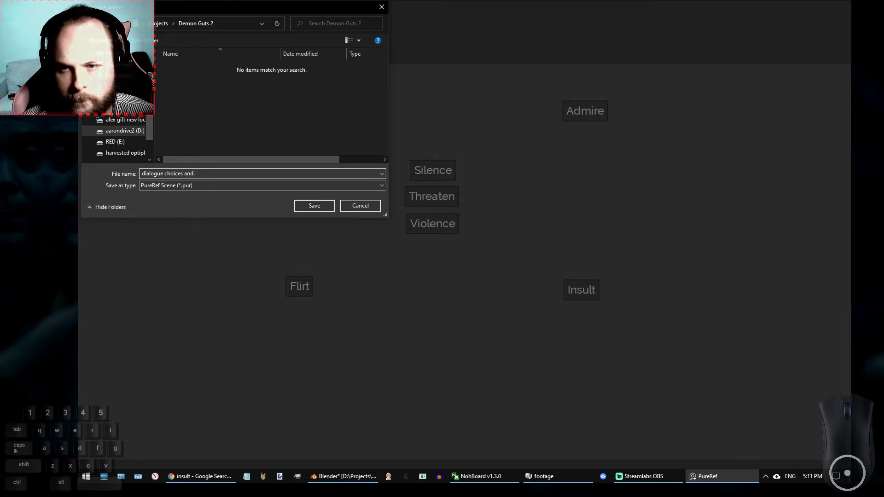
type("interactives")
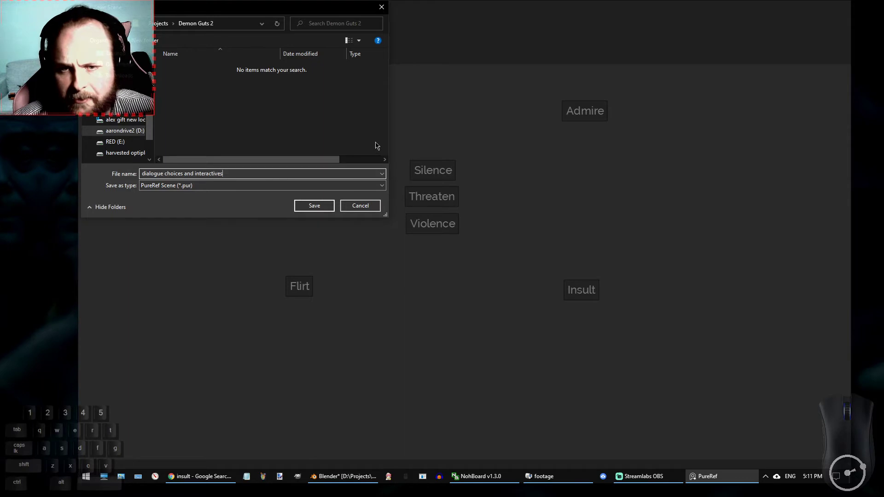
left_click(313, 203)
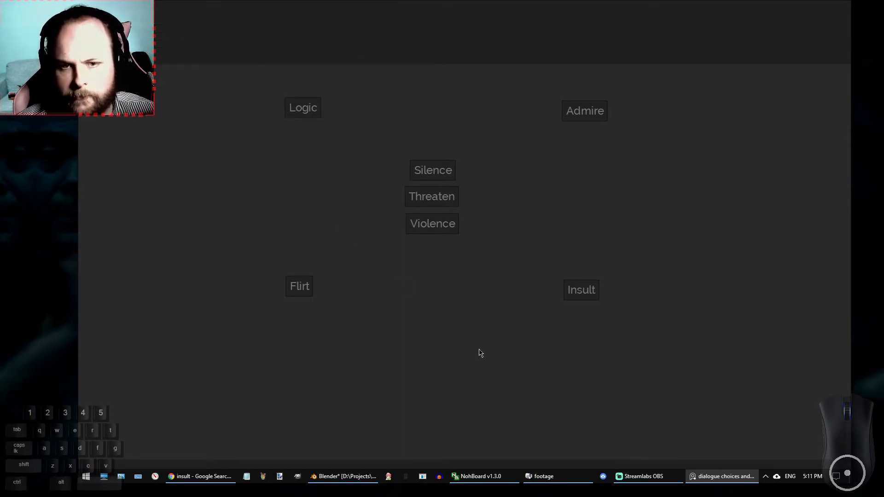
Switch to Chrome and close the insult and compliment synonym tabs, leaving Tabletop Audio showing.
key("alt+Tab")
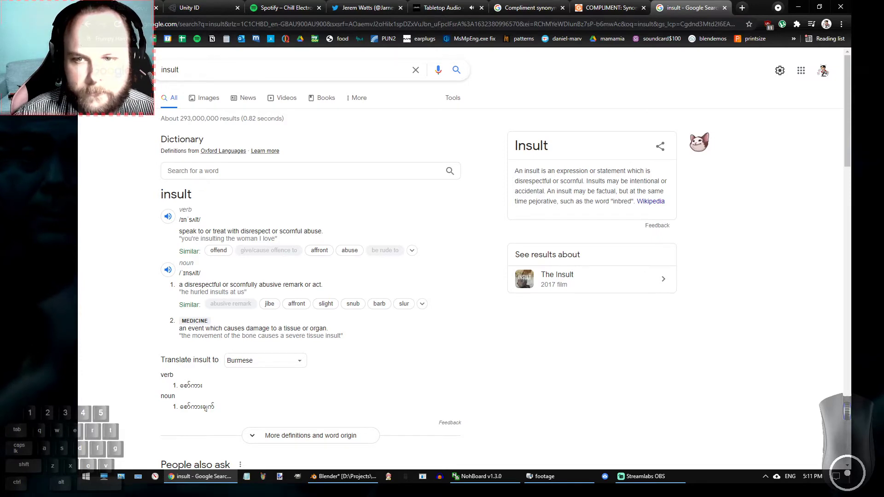
key("ctrl+w")
key("ctrl+w")
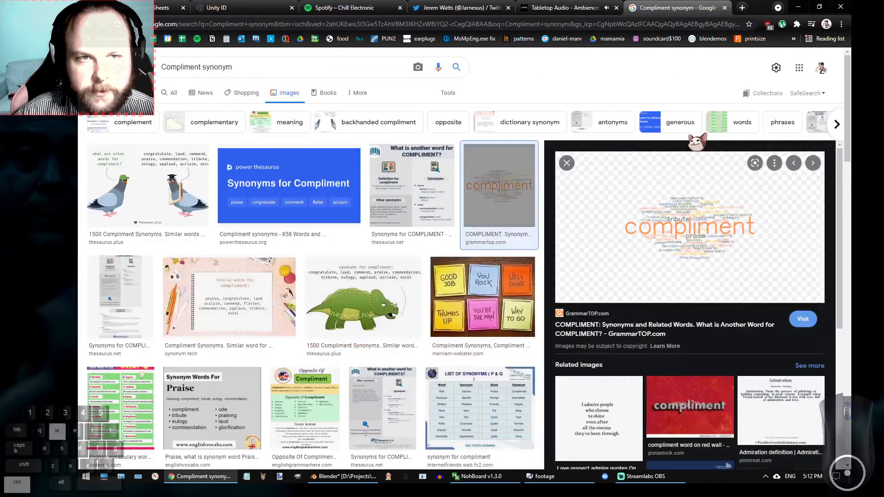
key("ctrl+w")
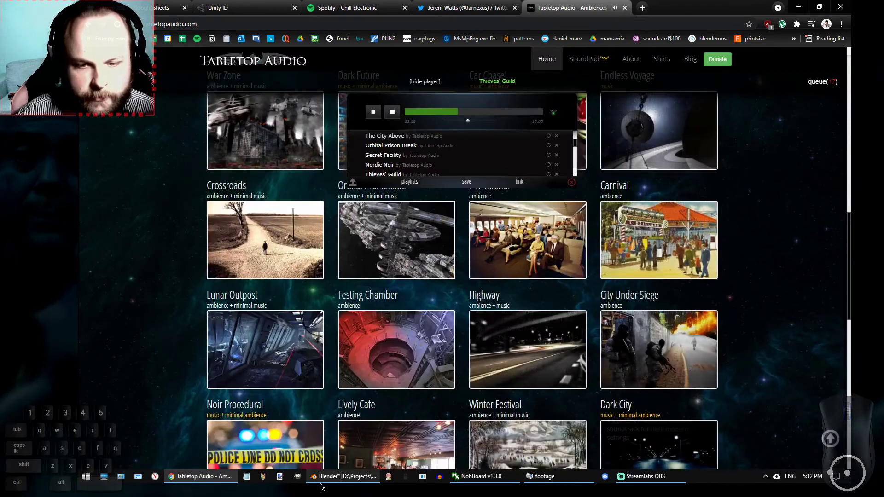
Switch to Blender and examine the long-haired character's face, hair and beard up close, along with the full figure.
left_click(321, 479)
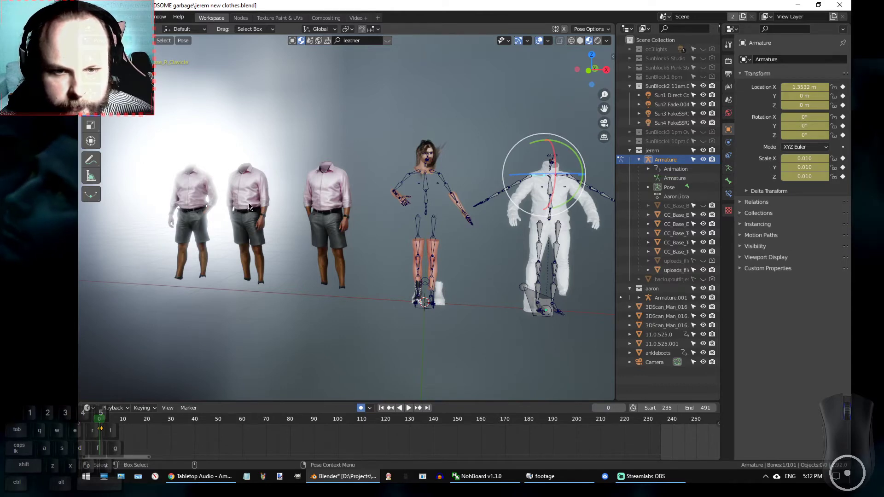
key("alt")
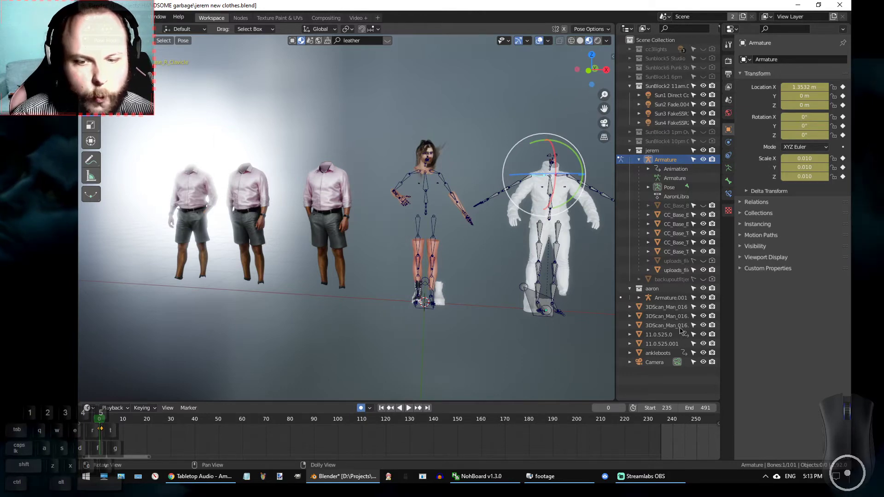
key("KP_Decimal")
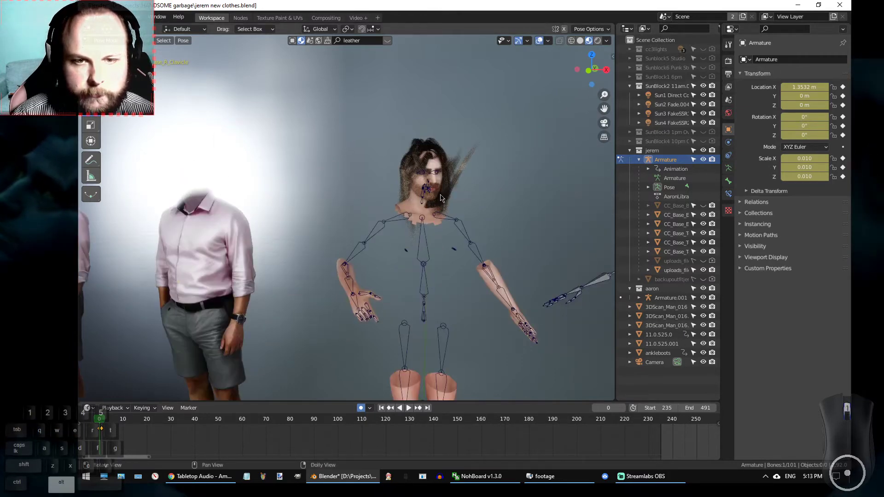
scroll(558, 292, "up", 4)
middle_click_drag(438, 248, 416, 203, "alt")
scroll(410, 184, "up", 5)
left_click_drag(404, 175, 270, 175, "alt")
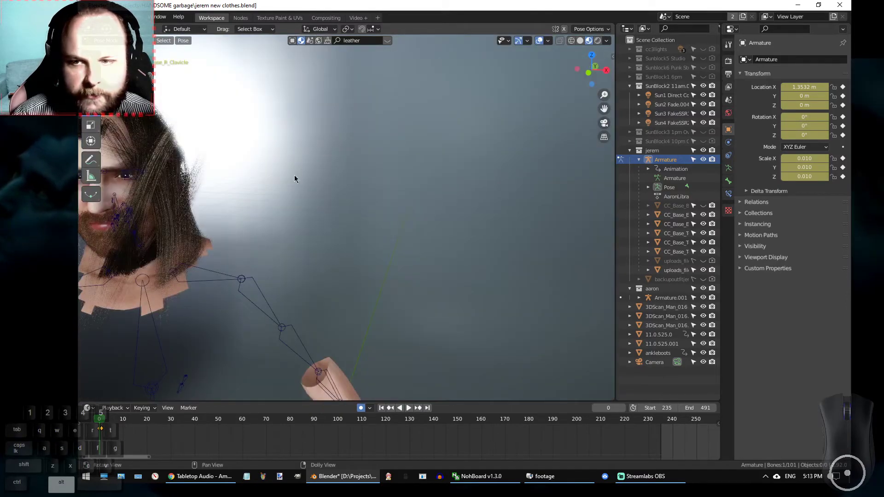
middle_click_drag(270, 175, 405, 180, "alt")
scroll(294, 235, "up", 4)
left_click_drag(293, 235, 270, 213, "alt")
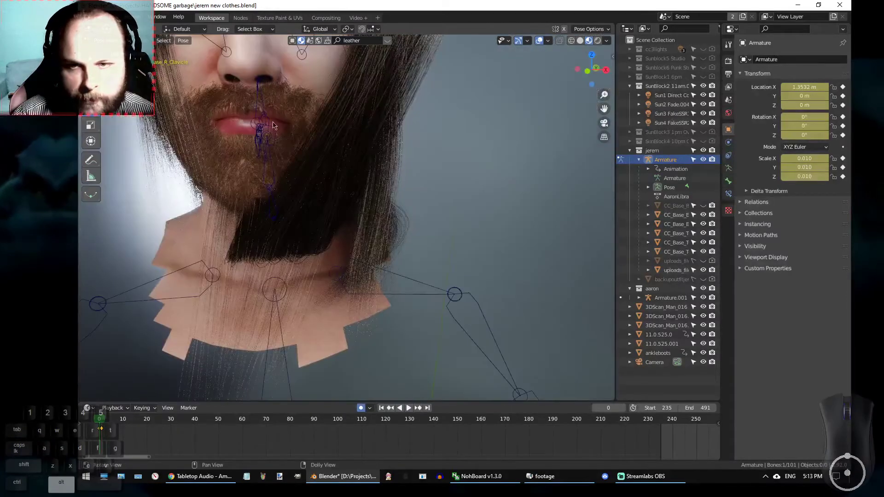
scroll(272, 203, "down", 4)
scroll(275, 193, "up", 6)
scroll(280, 210, "down", 2)
middle_click_drag(280, 209, 300, 183, "shift")
scroll(272, 179, "down", 4)
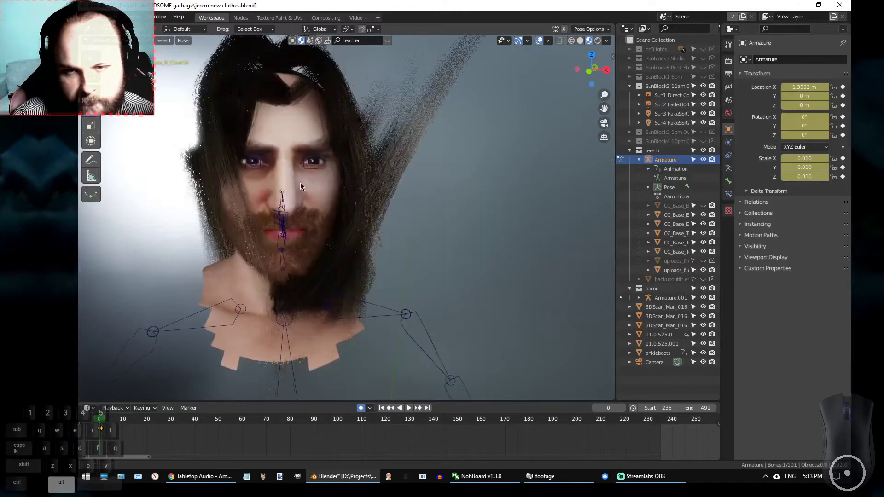
scroll(296, 189, "down", 9, "alt")
middle_click_drag(288, 199, 319, 198, "alt")
scroll(484, 188, "up", 2, "alt")
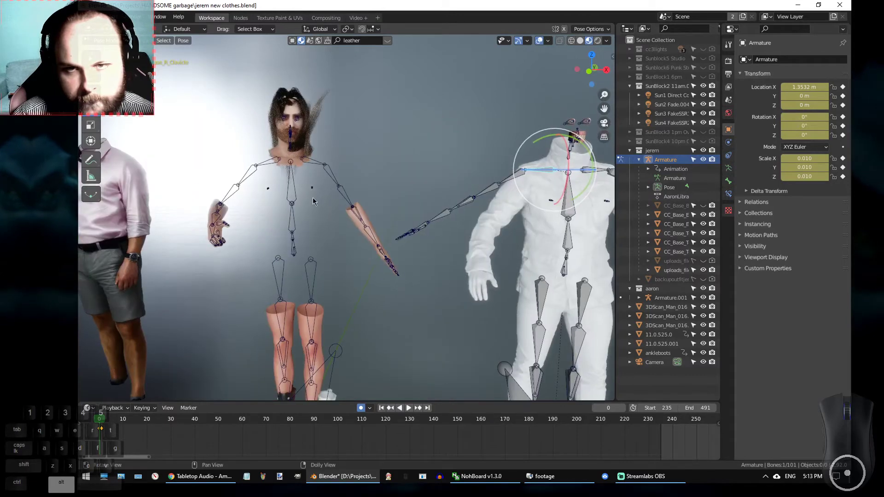
middle_click_drag(252, 193, 326, 162, "alt")
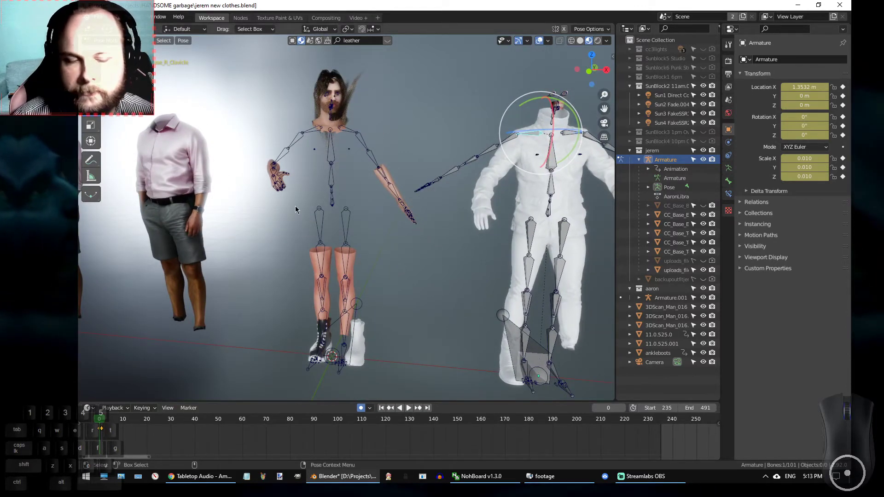
middle_click_drag(293, 222, 253, 250, "alt")
Write the reminder "imprt glasses" in a new Notepad document and return to Blender.
left_click(246, 476)
type("imprt glasses")
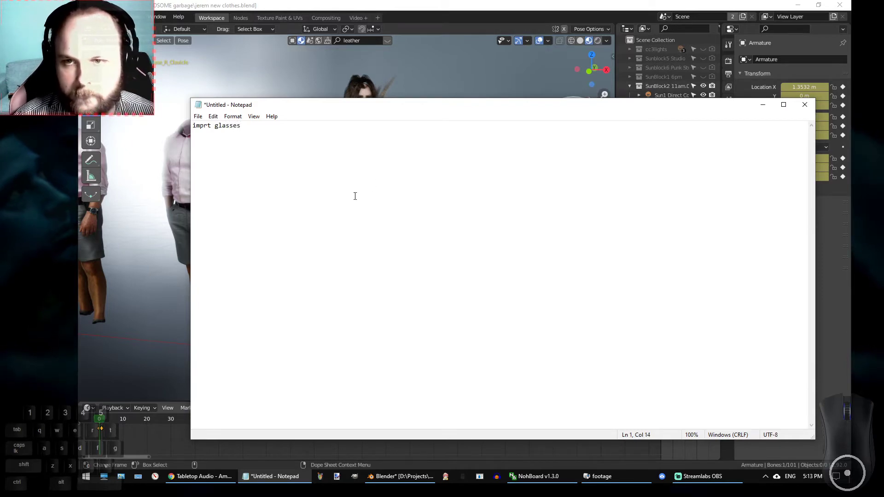
key("alt+Tab")
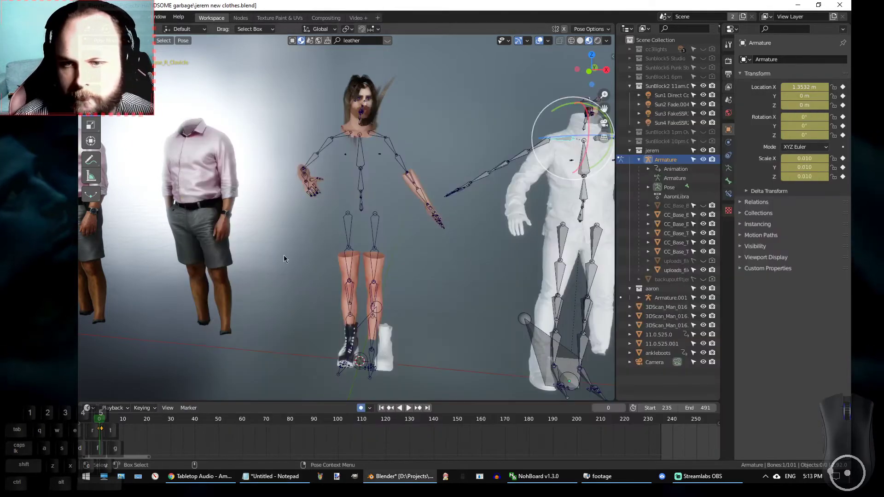
Leave Pose Mode, select the middle scanned man in the pink shirt and shorts, and open its mesh in Edit Mode.
middle_click(272, 214, "alt")
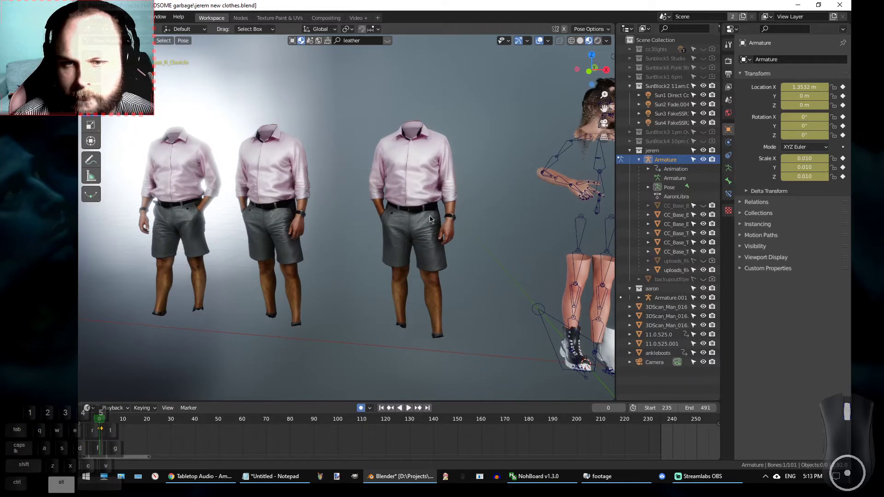
middle_click_drag(430, 216, 415, 215, "alt")
left_click(248, 202)
middle_click_drag(228, 323, 341, 322, "alt")
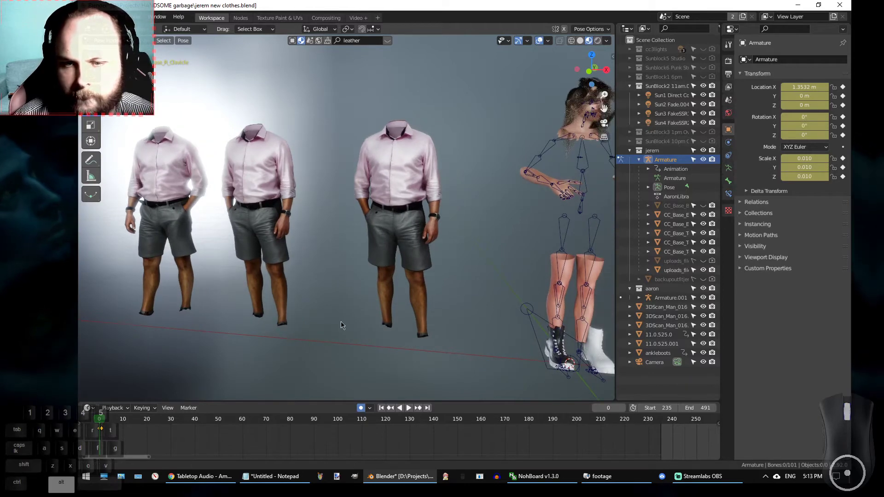
middle_click(319, 300, "alt")
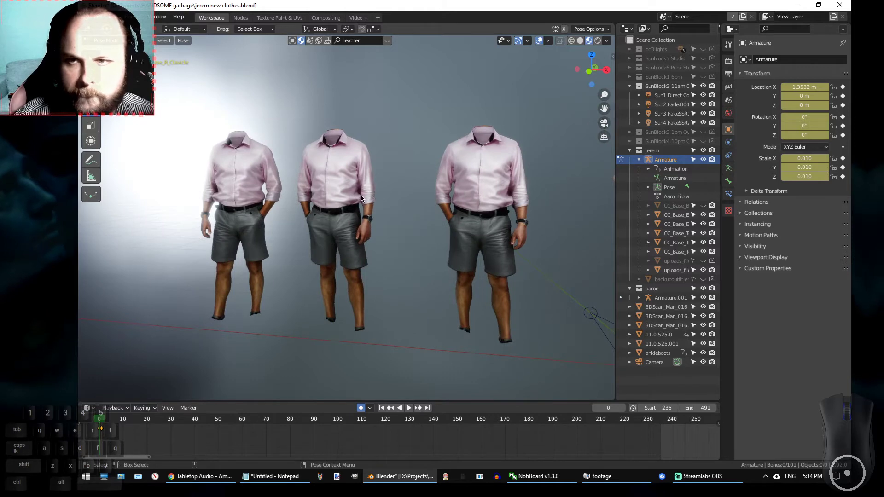
key("Tab")
left_click(341, 185)
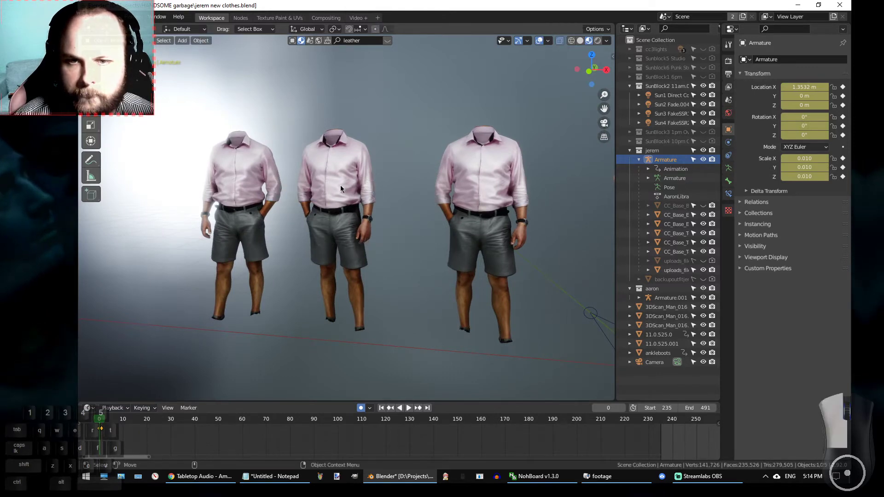
left_click(355, 275)
key("Tab")
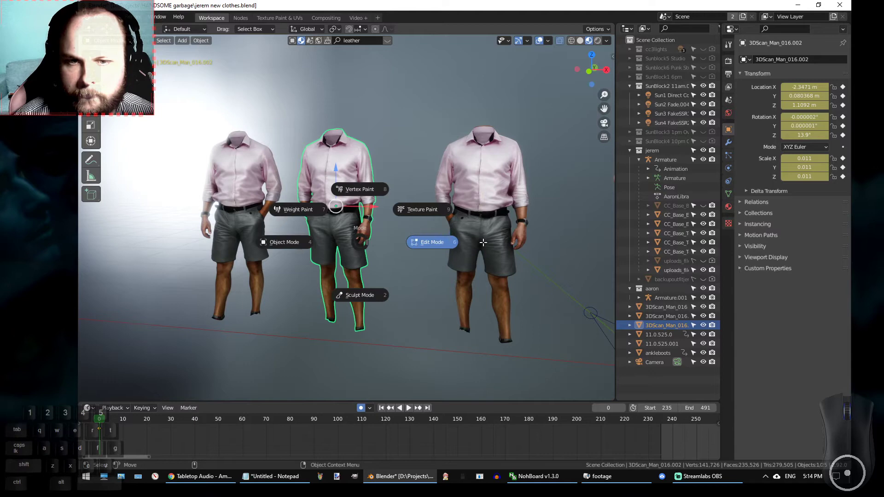
left_click(393, 228)
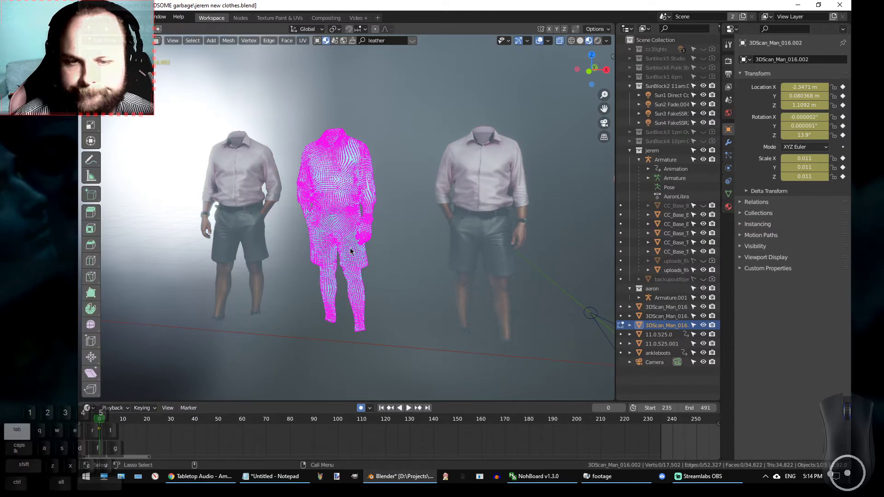
key("Tab")
left_click(325, 248)
key("Tab")
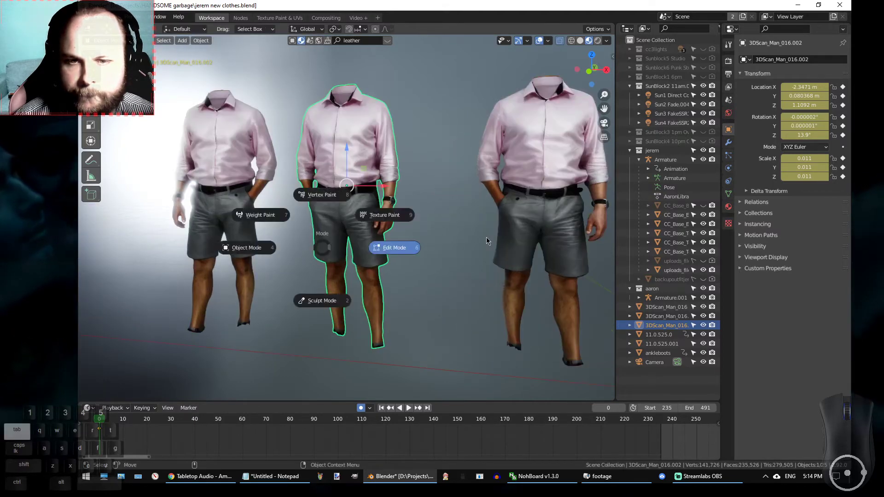
left_click(394, 244)
Display the scanned man's mesh as wireframe and start a lasso selection in the gap between the forearm and the waist.
scroll(322, 198, "up", 5)
scroll(326, 193, "up", 5)
left_click_drag(354, 198, 344, 244, "alt")
key("z")
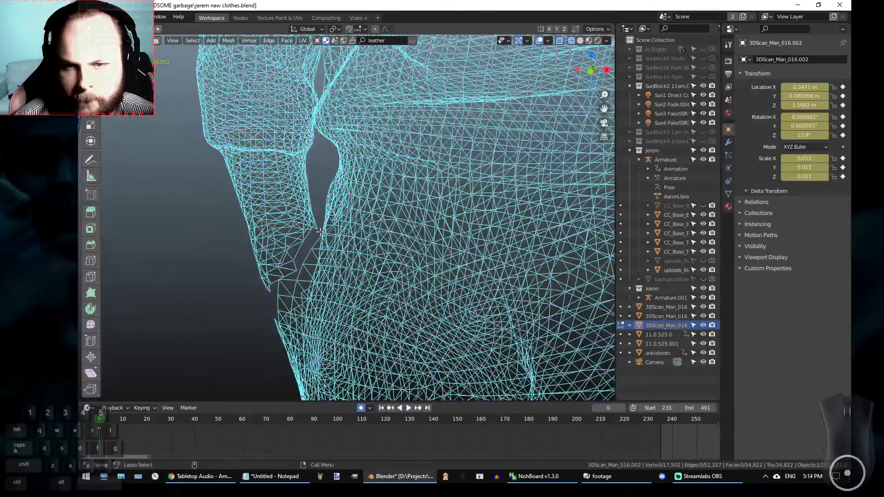
left_click_drag(320, 232, 319, 182)
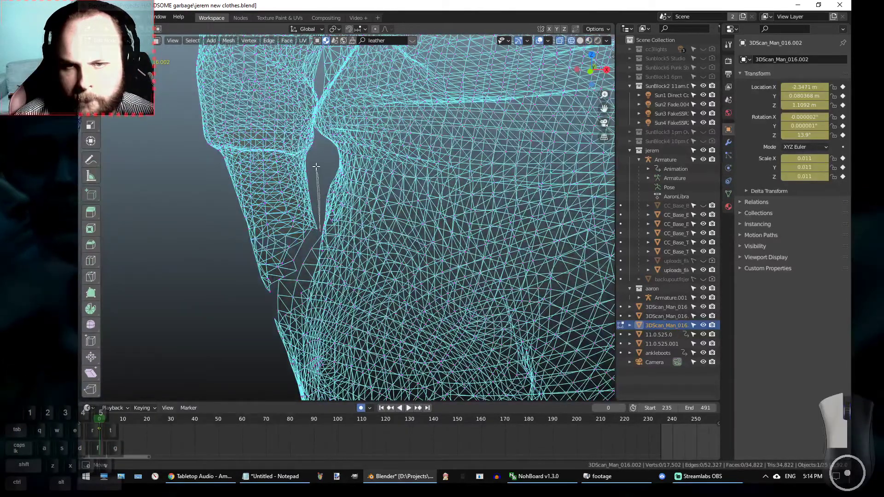
Lasso-select the remaining forearm piece below the rolled sleeve on the scan's right arm.
mouse_move(308, 166)
left_mouse_down()
mouse_move(223, 302)
mouse_move(298, 272)
mouse_move(273, 232)
left_mouse_up()
mouse_move(231, 274)
left_mouse_down("shift")
mouse_move(279, 282)
mouse_move(251, 291)
left_mouse_up("shift")
mouse_move(267, 208)
middle_mouse_down("alt")
mouse_move(286, 251)
mouse_move(261, 253)
mouse_move(297, 256)
mouse_move(216, 254)
mouse_move(276, 278)
mouse_move(203, 248)
middle_mouse_up("alt")
mouse_move(333, 250)
left_mouse_down("shift")
mouse_move(346, 214)
mouse_move(345, 193)
mouse_move(329, 184)
mouse_move(218, 185)
left_mouse_up("shift")
left_click_drag(209, 236, 210, 237, "shift")
middle_click_drag(210, 238, 202, 258)
Inspect the forearm selection against the sleeve cuff's texture in Rendered shading, and return to Wireframe.
key("z")
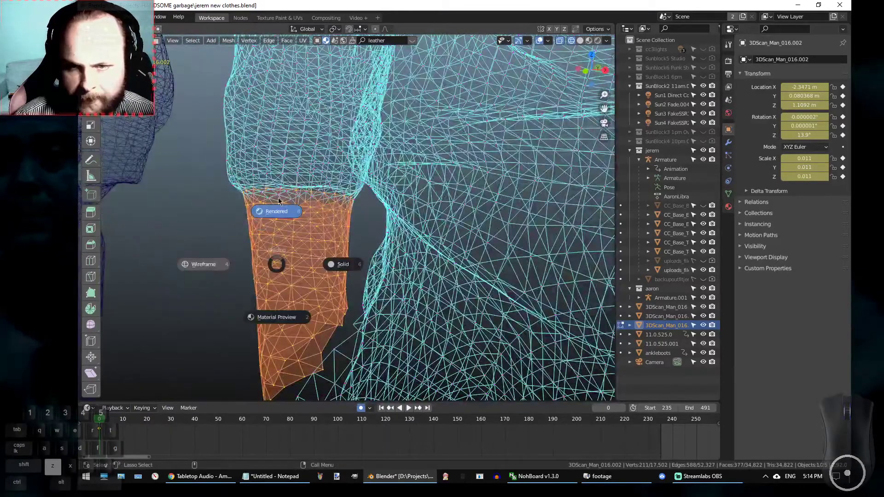
left_click(278, 198)
left_click_drag(278, 198, 307, 196, "alt")
left_click_drag(241, 191, 161, 114, "alt")
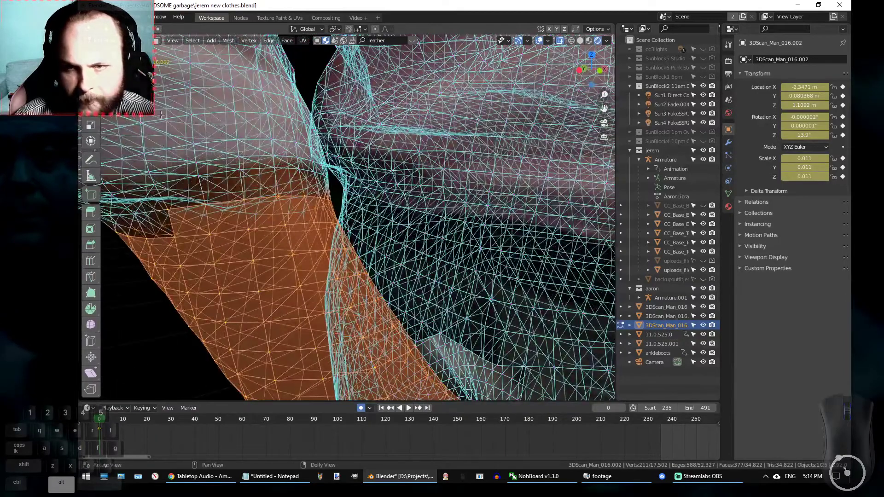
mouse_move(343, 241)
left_mouse_down("alt")
mouse_move(380, 261)
mouse_move(342, 258)
mouse_move(361, 264)
left_mouse_up("alt")
key("z")
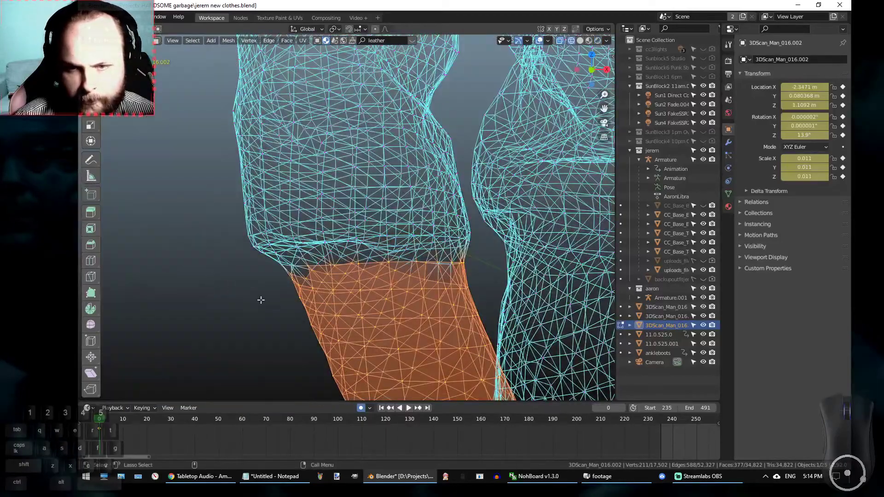
Add the missed forearm vertices around the right sleeve's cuff edge to the selection.
mouse_move(261, 300)
left_mouse_down("alt")
mouse_move(236, 303)
mouse_move(233, 316)
mouse_move(220, 310)
left_mouse_up("alt")
left_click_drag(286, 260, 255, 244, "shift")
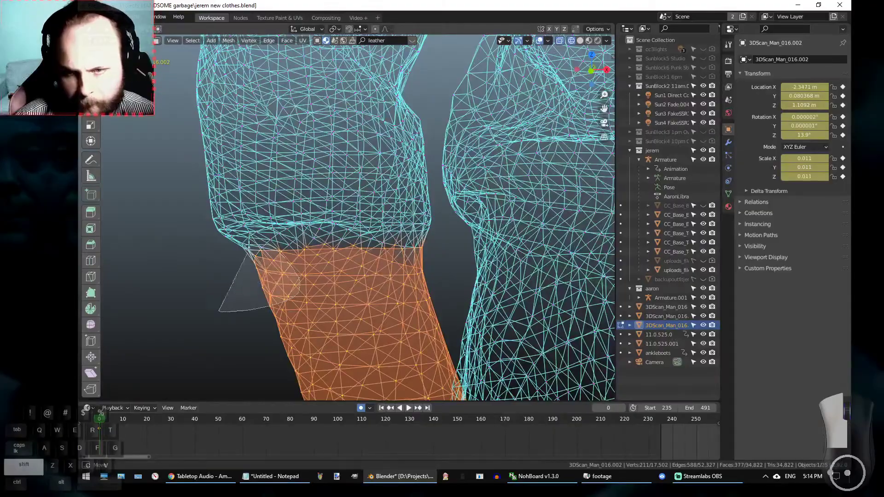
mouse_move(227, 293)
left_mouse_down("shift")
mouse_move(540, 288)
mouse_move(484, 302)
mouse_move(503, 296)
mouse_move(497, 307)
mouse_move(528, 304)
mouse_move(552, 263)
left_mouse_up("shift")
left_click_drag(441, 289, 514, 325, "shift")
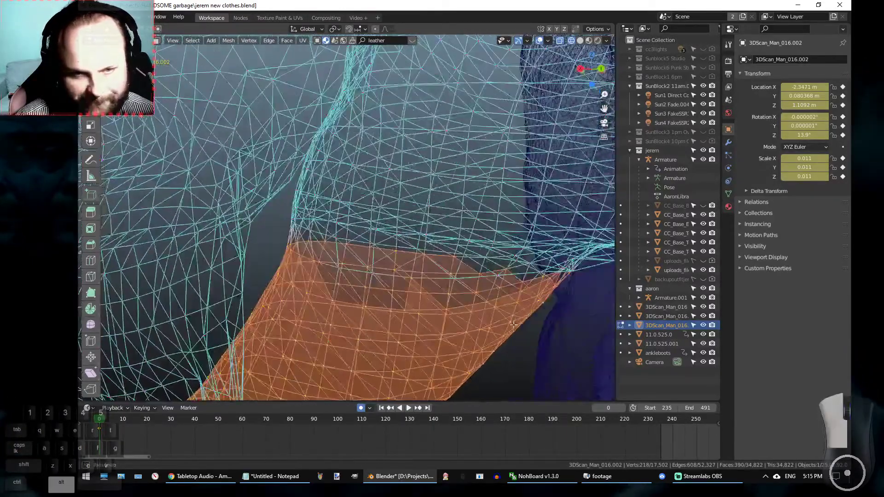
mouse_move(563, 295)
left_mouse_down("shift")
mouse_move(561, 274)
mouse_move(548, 282)
left_mouse_up("shift")
left_click_drag(392, 291, 383, 267, "shift")
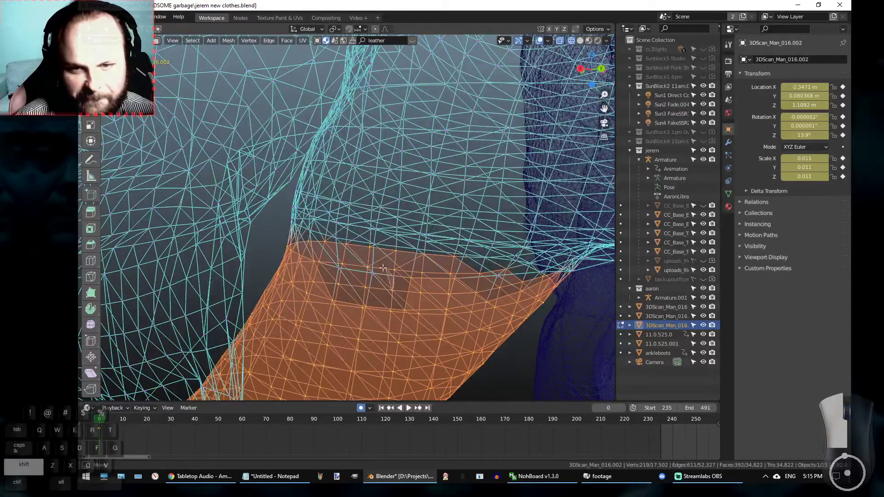
left_click_drag(322, 313, 321, 310, "shift")
mouse_move(321, 309)
left_mouse_down("alt")
mouse_move(422, 319)
mouse_move(483, 274)
left_mouse_up("alt")
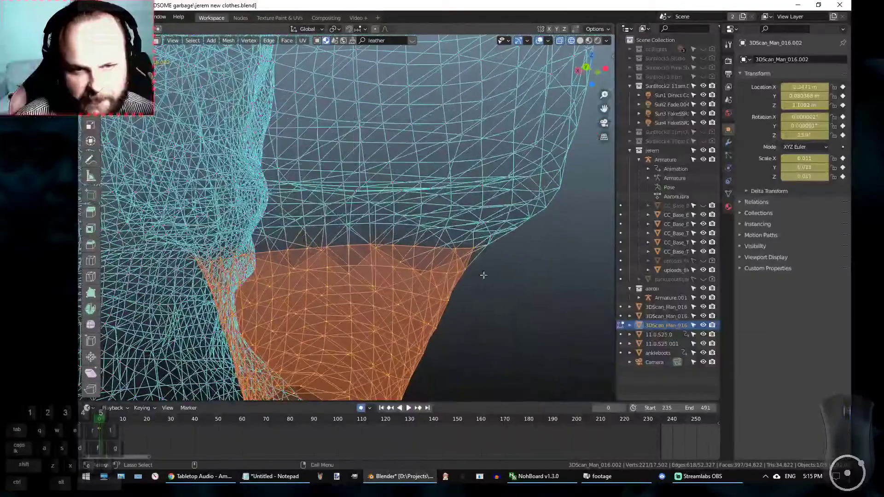
left_click_drag(453, 244, 456, 246, "shift")
Switch to Material Preview shading and add a missed skin vertex under the right cuff to the selection.
mouse_move(456, 247)
left_mouse_down("alt")
mouse_move(503, 319)
mouse_move(544, 307)
mouse_move(549, 316)
mouse_move(582, 310)
mouse_move(566, 314)
left_mouse_up("alt")
key("z")
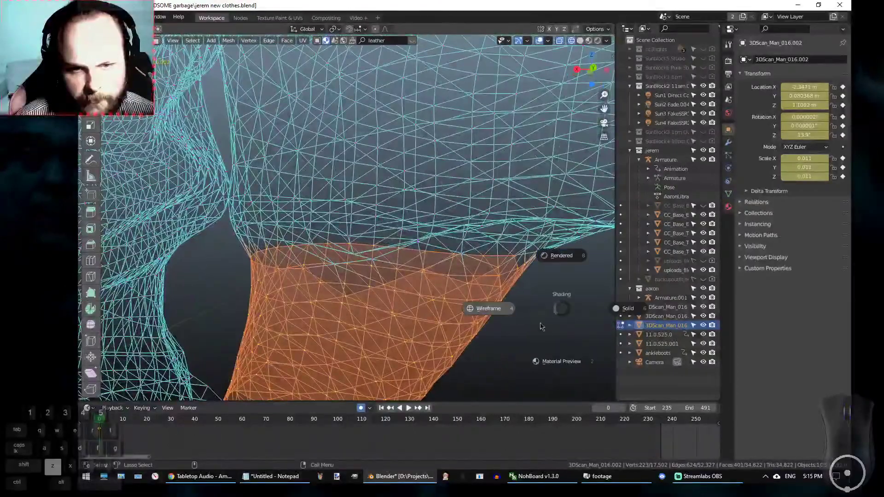
left_click(557, 359)
mouse_move(524, 335)
left_mouse_down("alt")
mouse_move(562, 340)
mouse_move(503, 340)
mouse_move(523, 343)
left_mouse_up("alt")
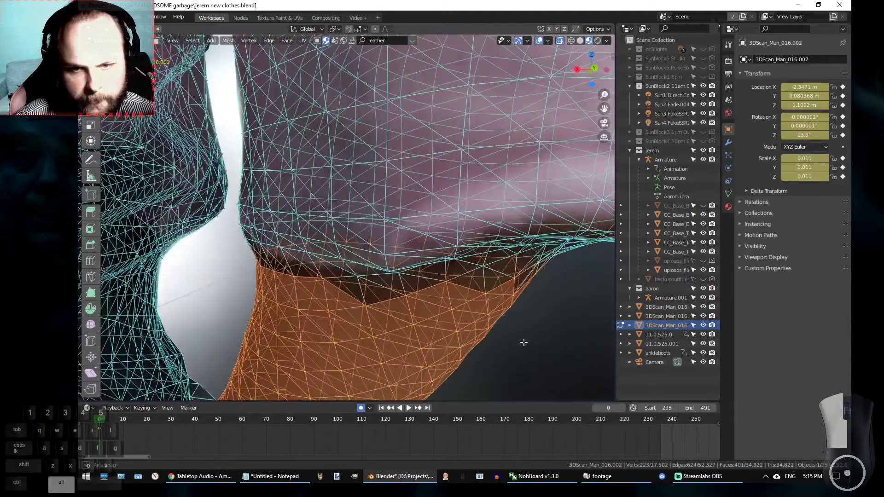
left_click(357, 278, "shift")
left_click_drag(498, 339, 497, 355, "alt")
Switch to Solid shading and fill the gaps in the selection along the underside of the right cuff.
key("z")
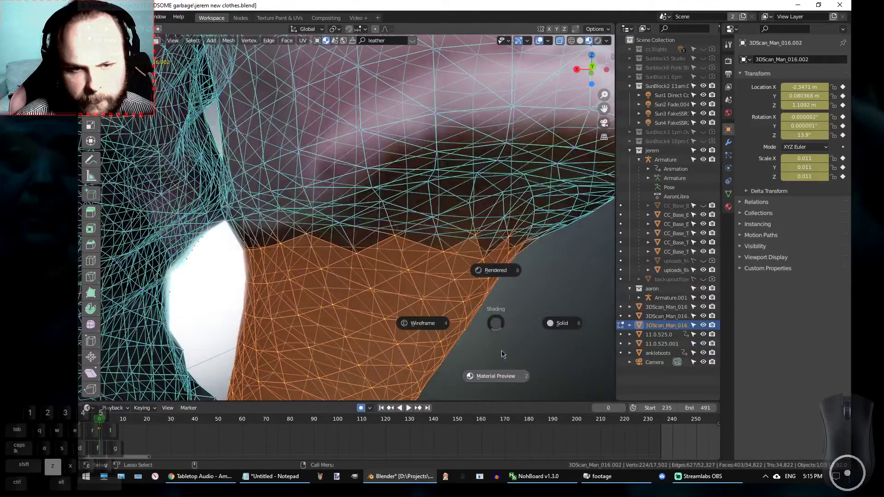
left_click(570, 328)
mouse_move(569, 328)
left_mouse_down("alt")
mouse_move(499, 281)
mouse_move(530, 299)
mouse_move(517, 283)
left_mouse_up("alt")
left_click(500, 280, "shift")
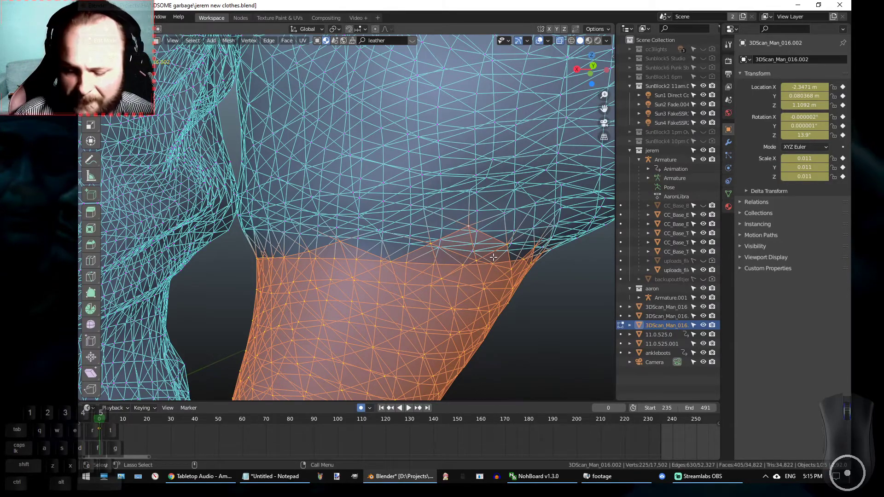
left_click_drag(435, 206, 449, 221, "alt")
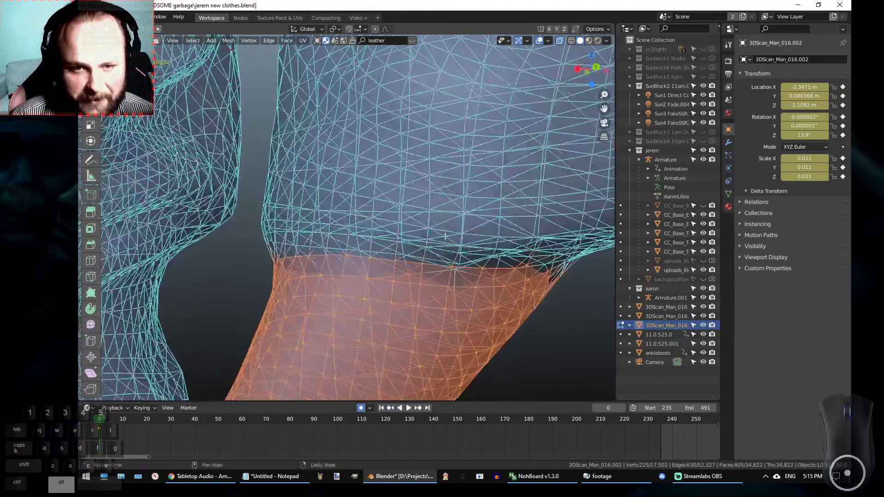
left_click(456, 270, "shift")
left_click_drag(456, 270, 494, 309, "alt")
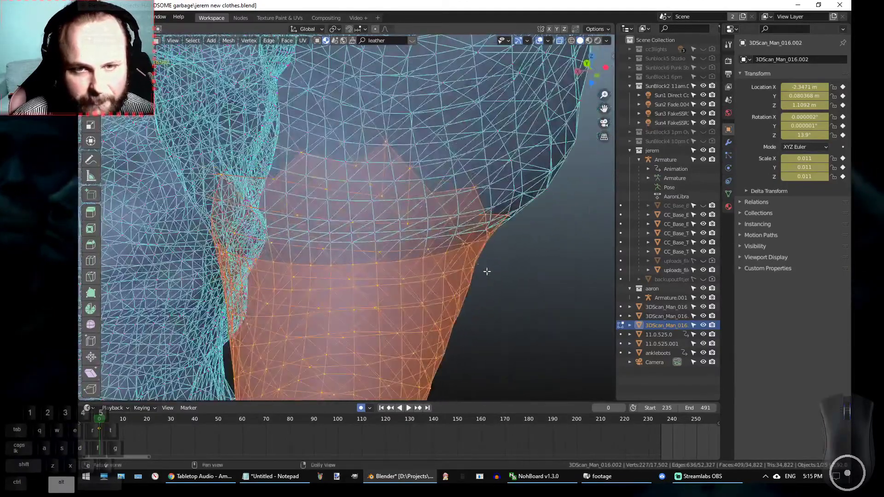
left_click(458, 159, "shift")
left_click_drag(459, 218, 469, 259, "alt")
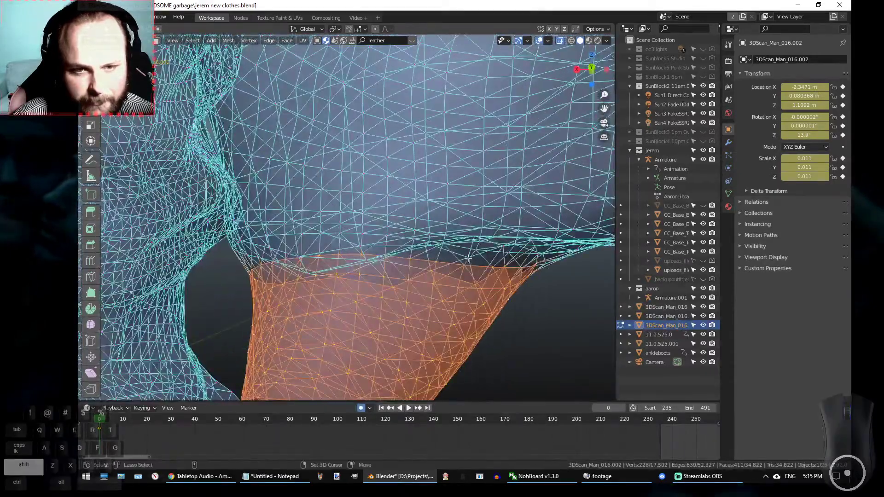
left_click_drag(430, 286, 479, 224, "alt")
left_click(456, 202, "shift")
mouse_move(505, 287)
left_mouse_down("alt")
mouse_move(516, 261)
mouse_move(507, 257)
mouse_move(438, 256)
left_mouse_up("alt")
Return to Wireframe and extend the selection over the arm geometry inside the right sleeve opening.
key("z")
left_click(506, 261)
left_click_drag(400, 153, 422, 216, "alt")
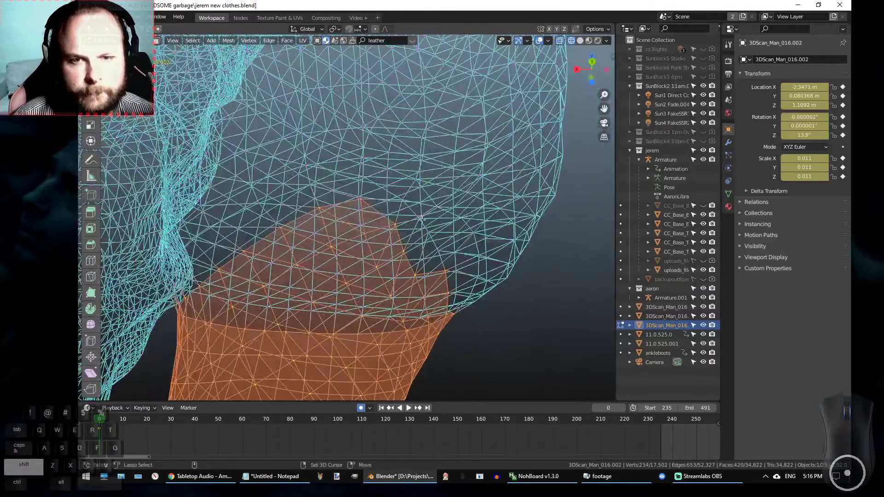
mouse_move(435, 208)
left_mouse_down("ctrl")
mouse_move(418, 206)
mouse_move(427, 239)
left_mouse_up("ctrl")
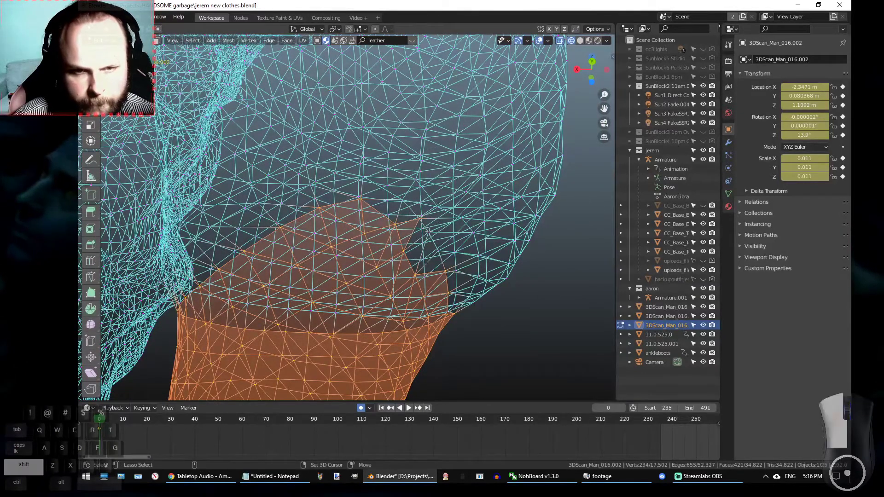
left_click(436, 253, "shift")
left_click_drag(436, 253, 400, 197, "alt")
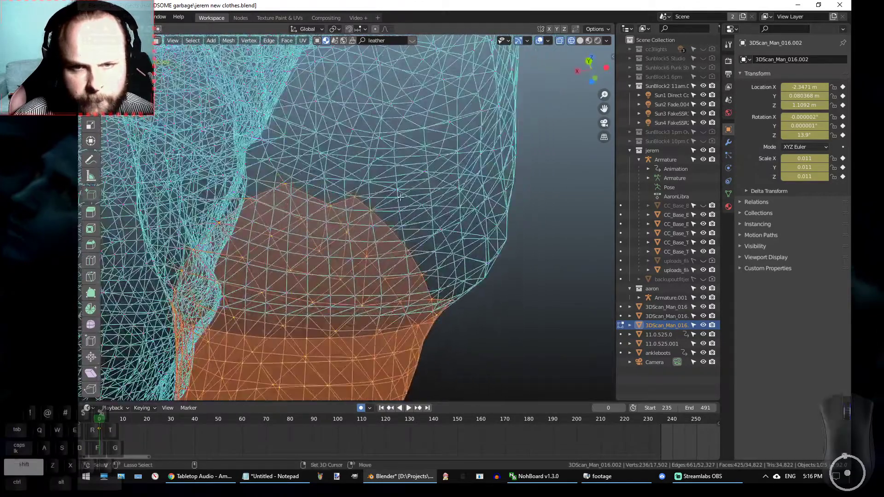
left_click_drag(441, 252, 478, 250, "alt")
left_click(441, 252, "shift")
scroll(477, 250, "up", 2)
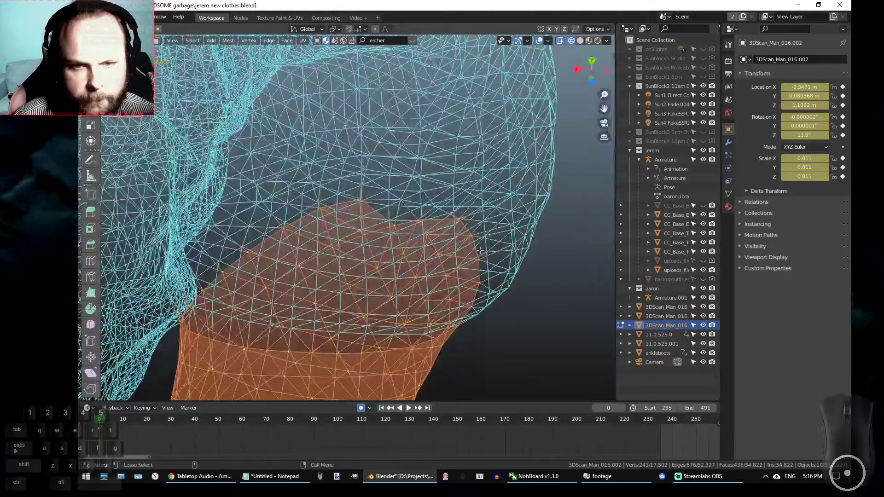
Check the sleeve opening in Rendered shading, add the last missed vertex, and delete the selected right forearm faces.
key("z")
left_click(477, 199)
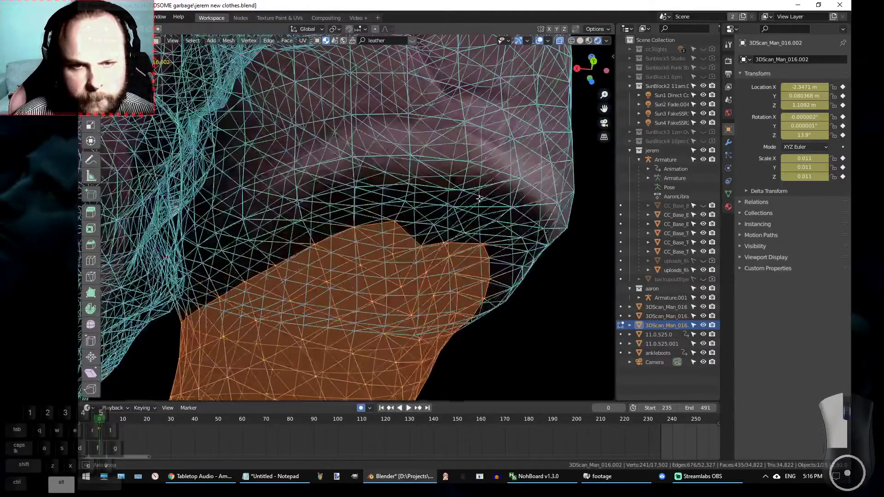
left_click_drag(479, 199, 476, 200, "alt")
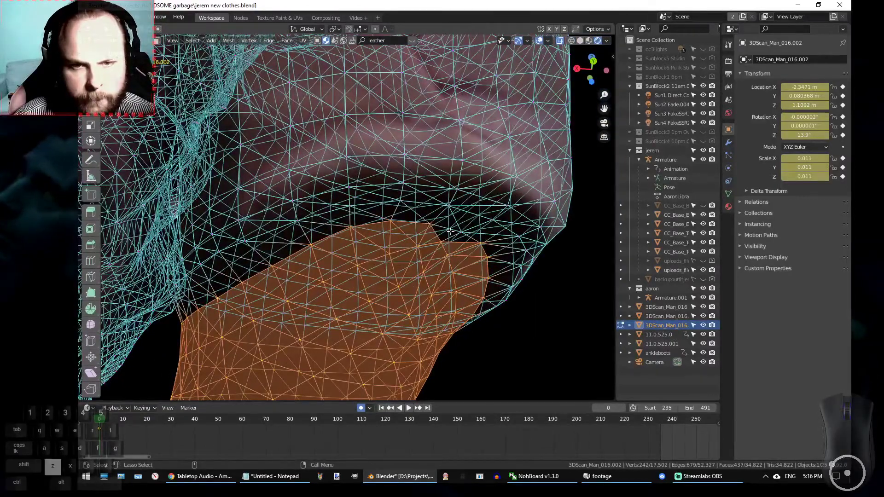
left_click(397, 241)
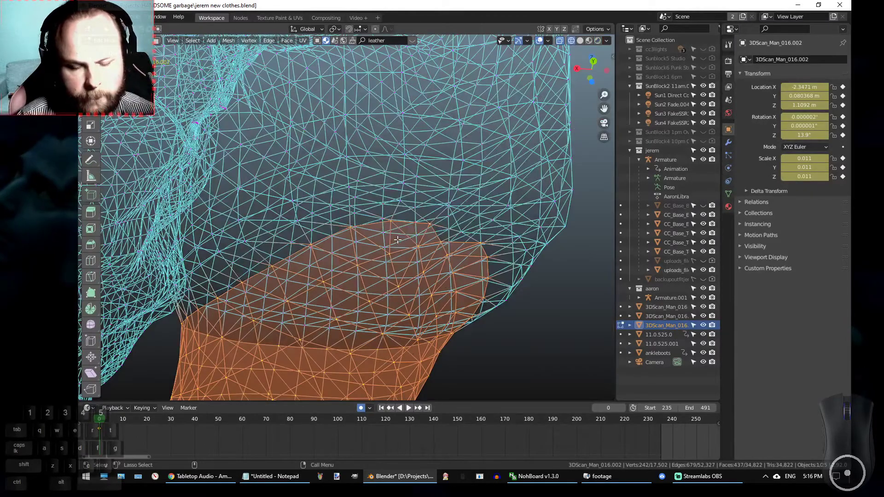
key("x")
left_click(392, 264)
Lasso-select a band of the left forearm just below the rolled sleeve cuff.
middle_click_drag(463, 247, 357, 248)
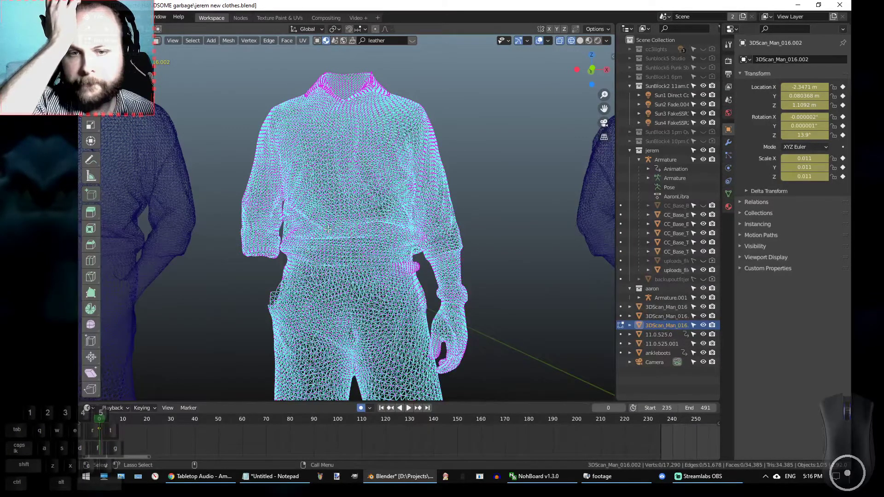
scroll(487, 280, "up", 7)
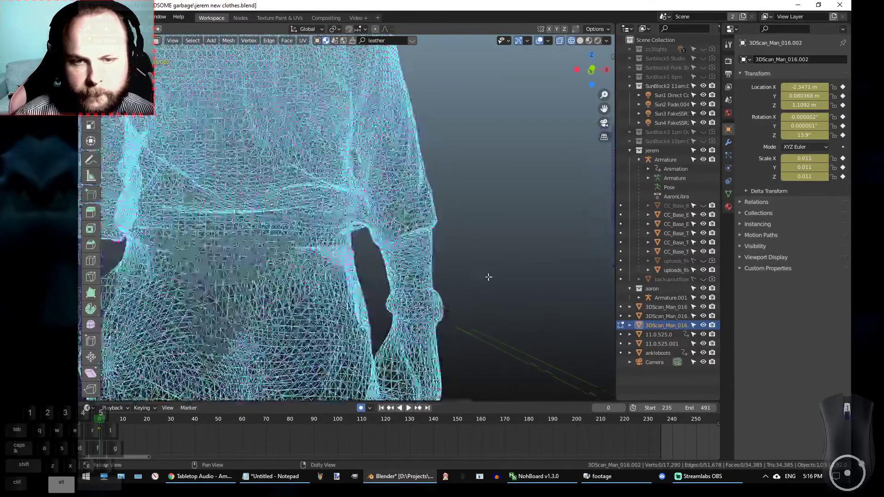
mouse_move(411, 231)
left_mouse_down("alt")
mouse_move(433, 227)
mouse_move(445, 261)
mouse_move(454, 255)
mouse_move(446, 261)
left_mouse_up("alt")
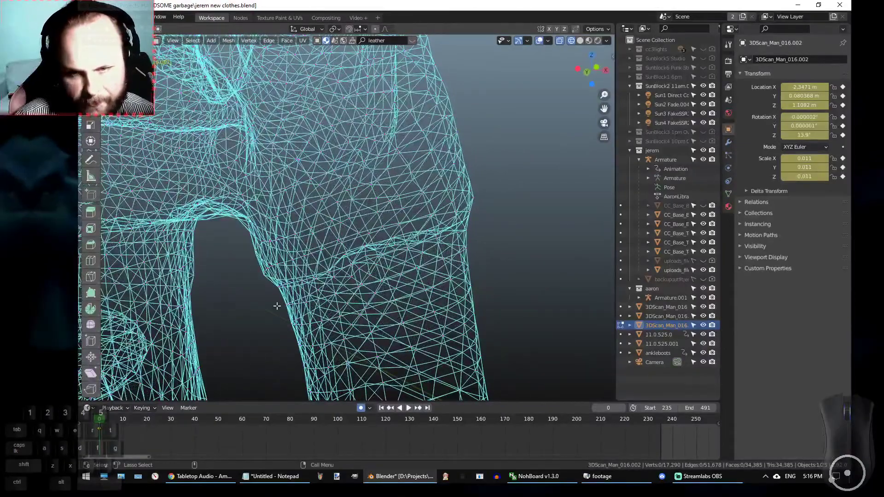
left_click_drag(277, 300, 508, 302)
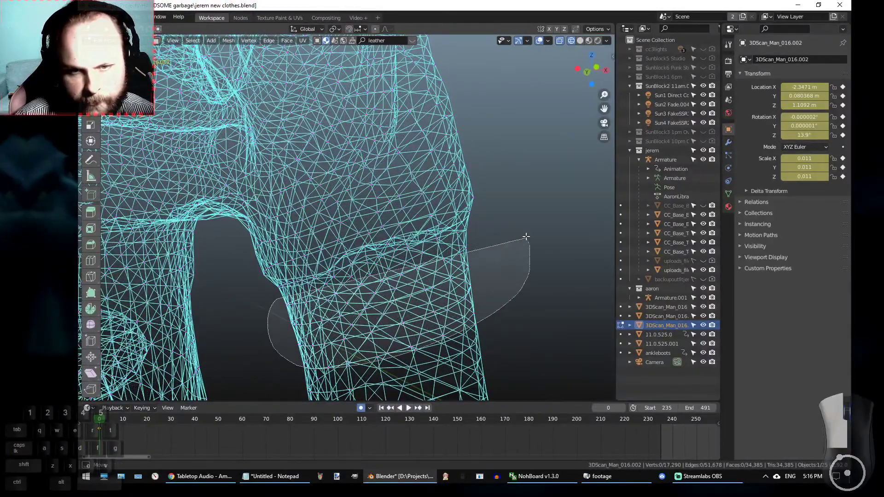
mouse_move(523, 226)
left_mouse_down()
mouse_move(509, 246)
mouse_move(478, 231)
mouse_move(511, 266)
left_mouse_up()
Extend the selection up to the left cuff's edge and delete the left forearm and hand.
left_click_drag(275, 275, 463, 336, "shift")
mouse_move(543, 206)
left_mouse_down("shift")
mouse_move(529, 305)
mouse_move(513, 240)
left_mouse_up("shift")
mouse_move(293, 216)
left_mouse_down("shift")
mouse_move(318, 323)
mouse_move(516, 159)
mouse_move(493, 152)
mouse_move(513, 300)
mouse_move(365, 257)
mouse_move(363, 301)
left_mouse_up("shift")
left_click_drag(497, 245, 500, 250, "shift")
mouse_move(501, 251)
left_mouse_down("alt")
mouse_move(506, 332)
mouse_move(489, 246)
mouse_move(472, 230)
mouse_move(516, 327)
mouse_move(564, 216)
mouse_move(474, 228)
mouse_move(537, 257)
left_mouse_up("alt")
mouse_move(392, 211)
left_mouse_down("shift")
mouse_move(557, 306)
mouse_move(465, 138)
mouse_move(396, 211)
left_mouse_up("shift")
mouse_move(396, 212)
left_mouse_down("alt")
mouse_move(414, 258)
mouse_move(445, 295)
mouse_move(427, 264)
mouse_move(432, 271)
left_mouse_up("alt")
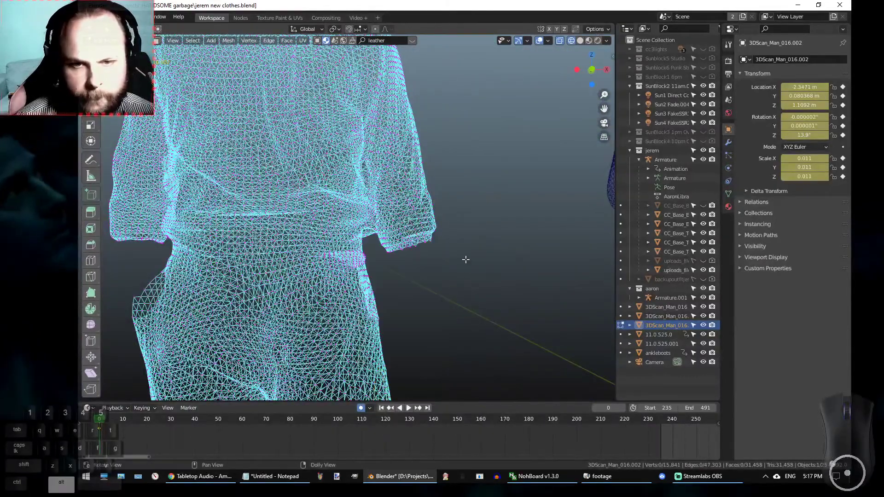
Lasso-select a band of the right leg just below the shorts' hem.
scroll(466, 260, "down", 7)
middle_click_drag(476, 186, 406, 233, "alt")
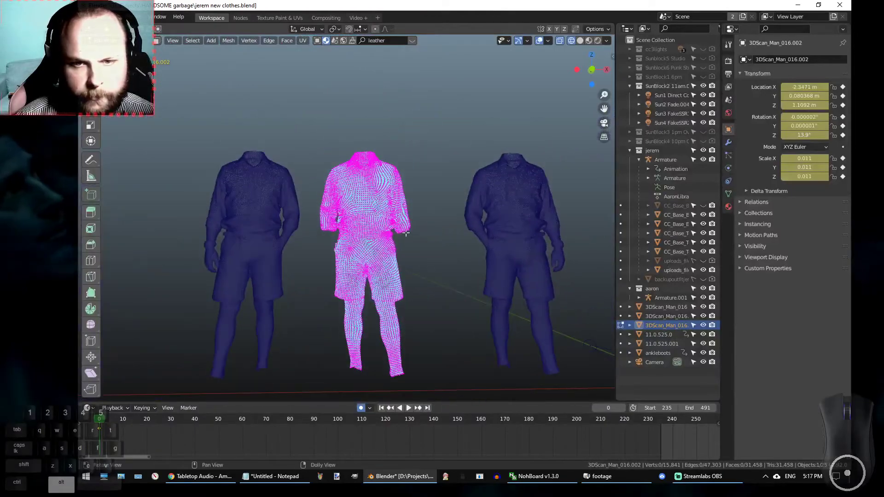
scroll(405, 233, "up", 5)
left_click_drag(370, 299, 289, 264, "alt")
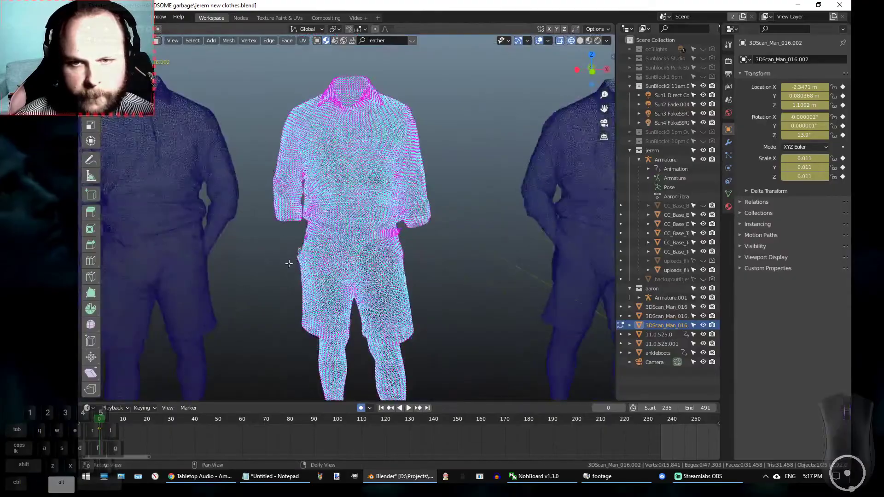
scroll(289, 264, "up", 5)
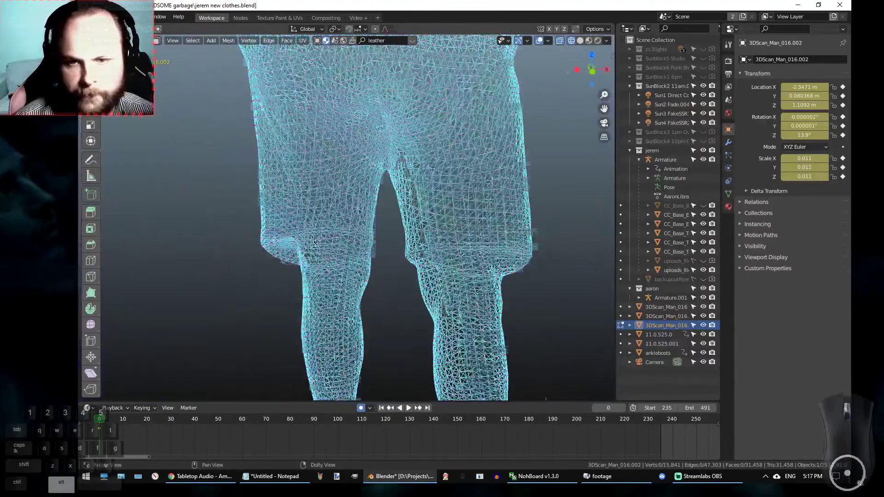
mouse_move(307, 297)
left_mouse_down("alt")
mouse_move(313, 275)
mouse_move(281, 260)
mouse_move(268, 237)
mouse_move(369, 188)
mouse_move(335, 207)
mouse_move(255, 205)
mouse_move(253, 247)
mouse_move(271, 214)
mouse_move(321, 234)
mouse_move(227, 247)
mouse_move(221, 232)
mouse_move(240, 239)
mouse_move(230, 248)
mouse_move(295, 249)
mouse_move(251, 255)
mouse_move(298, 252)
mouse_move(306, 241)
mouse_move(211, 238)
mouse_move(206, 248)
mouse_move(423, 284)
left_mouse_up("alt")
scroll(254, 204, "up", 4)
scroll(222, 247, "up", 5)
left_click_drag(431, 227, 431, 226, "shift")
mouse_move(408, 187)
left_mouse_down("shift")
mouse_move(409, 198)
mouse_move(331, 297)
mouse_move(231, 233)
left_mouse_up("shift")
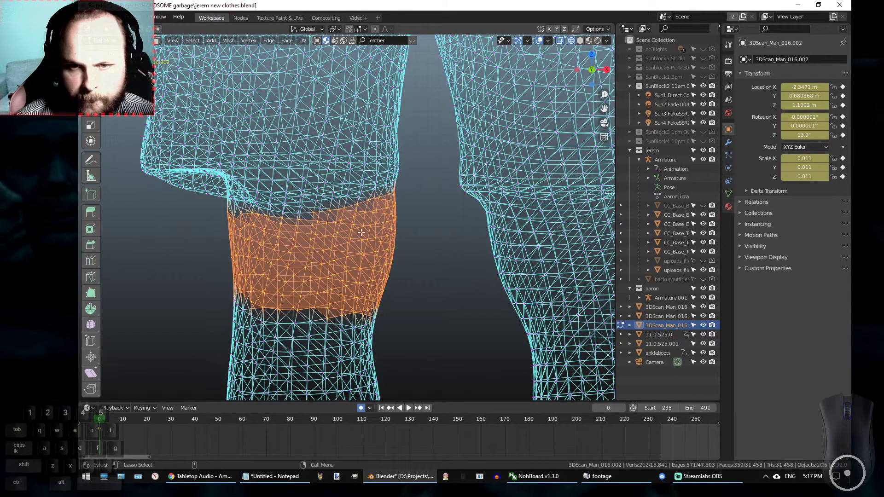
Switch to Material Preview shading and add the missed skin faces along the right leg's hem to the selection.
key("z")
left_click(382, 314)
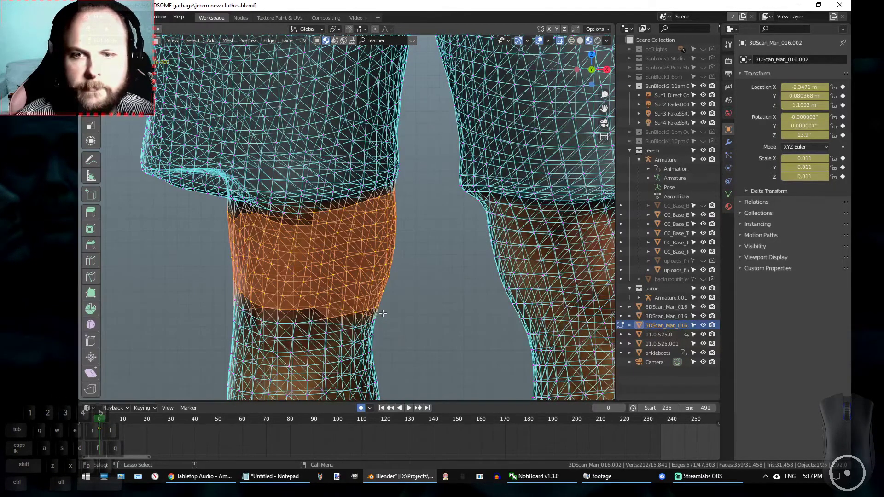
mouse_move(215, 240)
left_mouse_down("shift")
mouse_move(377, 215)
mouse_move(389, 231)
left_mouse_up("shift")
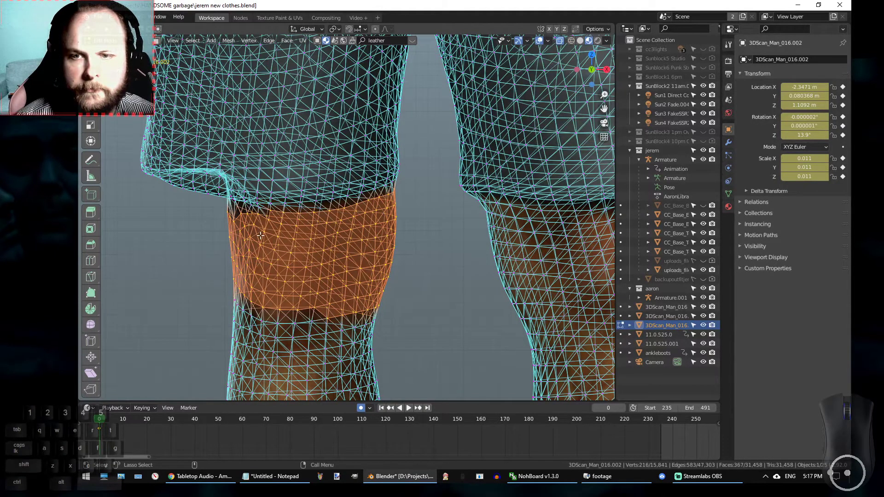
Add a band of the left leg just below the shorts' hem to the selection.
middle_click_drag(446, 257, 373, 255, "shift")
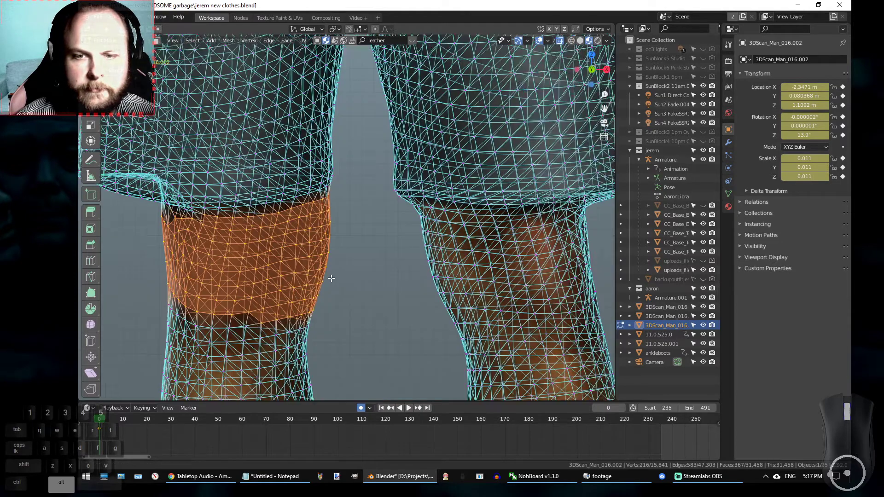
scroll(273, 224, "up", 3)
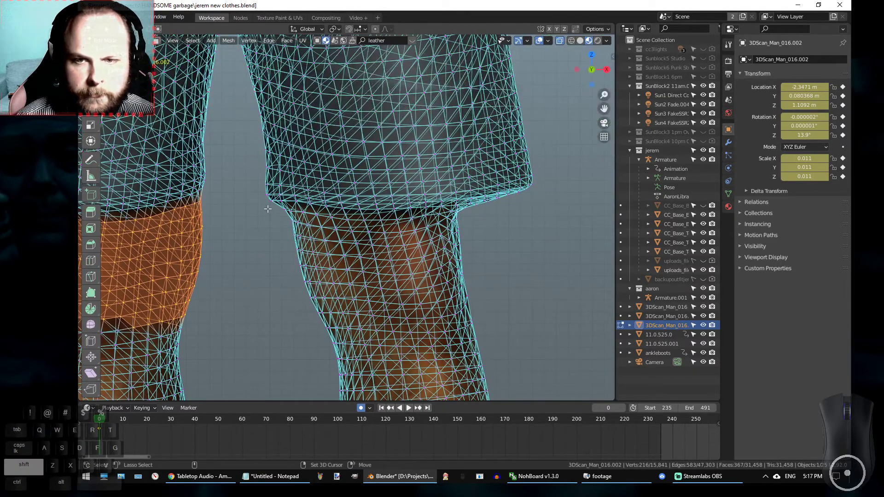
mouse_move(275, 217)
left_mouse_down("shift")
mouse_move(442, 299)
mouse_move(524, 247)
left_mouse_up("shift")
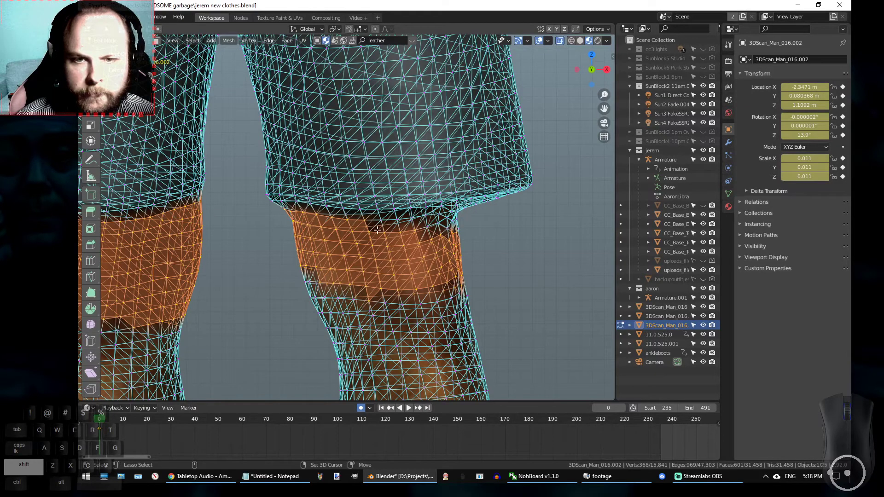
Add the missed skin faces just below the shorts' hem on both legs to the selection.
mouse_move(352, 217)
left_mouse_down("shift")
mouse_move(510, 221)
mouse_move(529, 230)
left_mouse_up("shift")
mouse_move(529, 230)
middle_mouse_down()
mouse_move(460, 258)
mouse_move(353, 264)
mouse_move(387, 262)
mouse_move(269, 251)
middle_mouse_up()
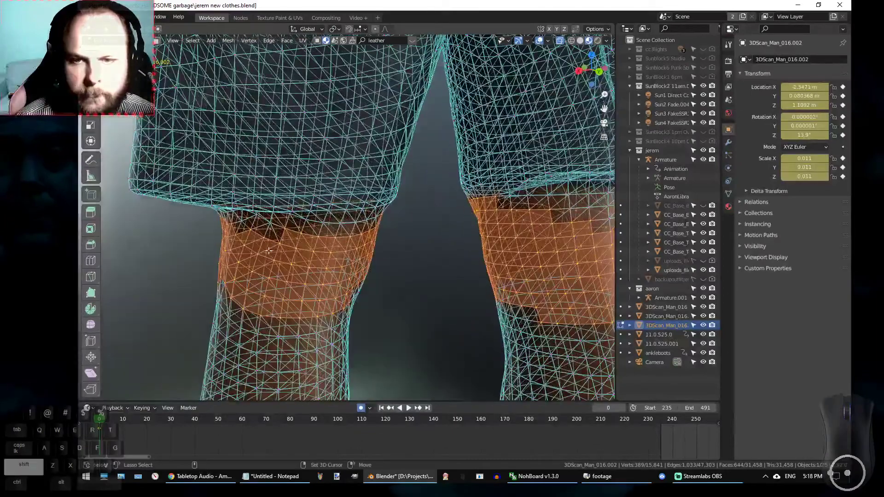
left_click_drag(261, 267, 397, 212, "shift")
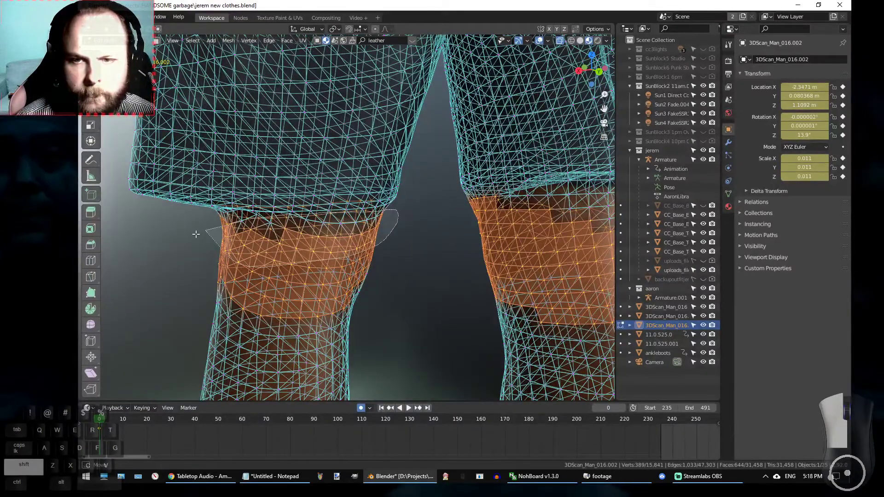
left_click_drag(229, 223, 232, 227, "shift")
Extend the selected band on the other leg up to the hem across its wide unselected gap.
mouse_move(418, 264)
left_mouse_down("alt")
mouse_move(482, 255)
mouse_move(412, 259)
left_mouse_up("alt")
middle_click_drag(474, 258, 272, 285, "alt")
left_click_drag(272, 286, 258, 291, "alt")
left_click_drag(480, 270, 450, 241, "shift")
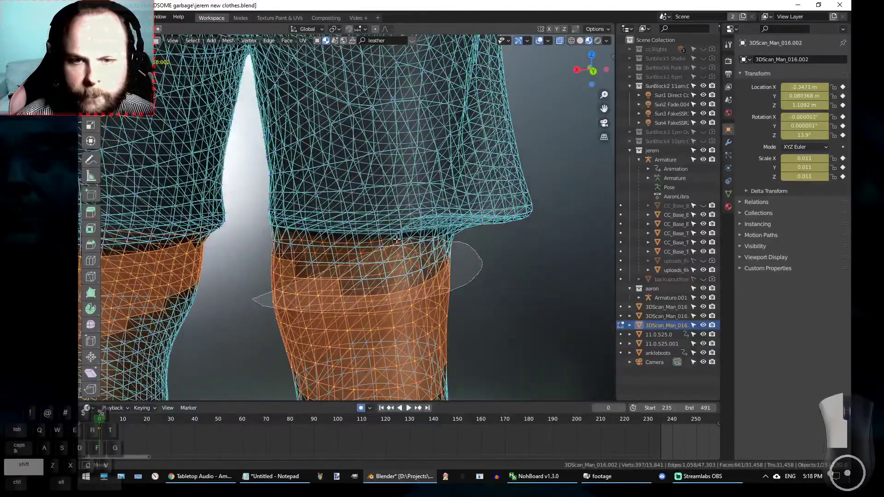
left_click_drag(257, 287, 296, 306, "shift")
left_click_drag(267, 243, 397, 287, "shift")
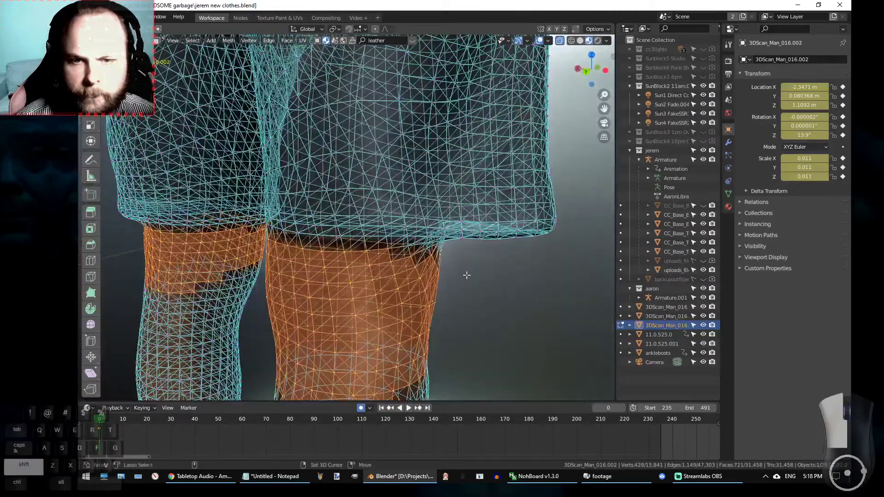
Add the small unselected patches between the leg band and the shorts' hem to the selection.
left_click_drag(367, 250, 396, 273, "shift")
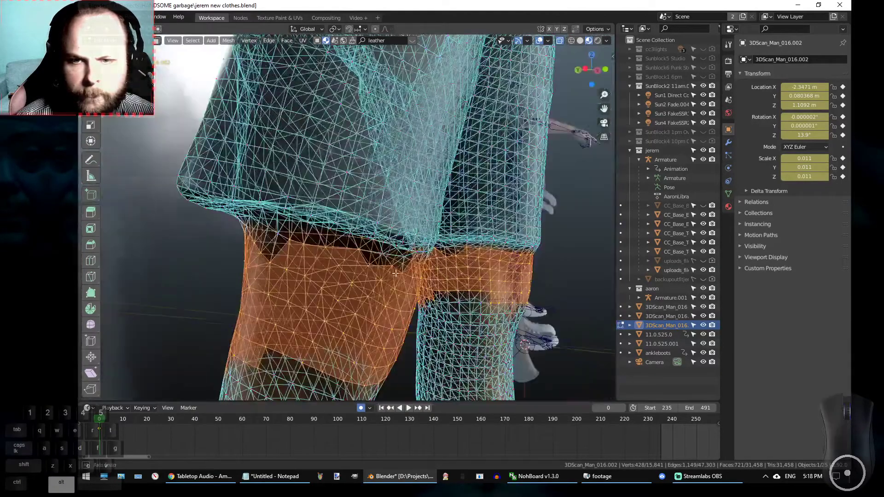
left_click_drag(283, 271, 350, 258, "alt")
left_click(279, 220, "shift")
left_click_drag(444, 273, 357, 261, "alt")
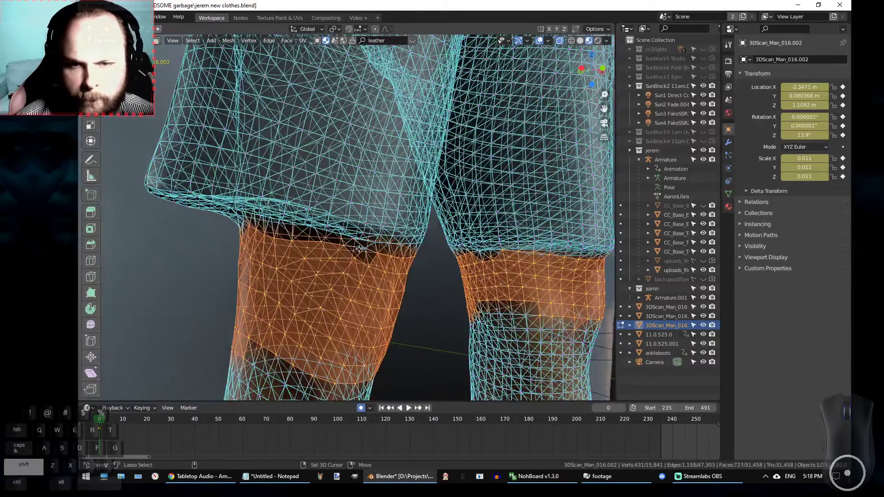
middle_click_drag(364, 257, 302, 235)
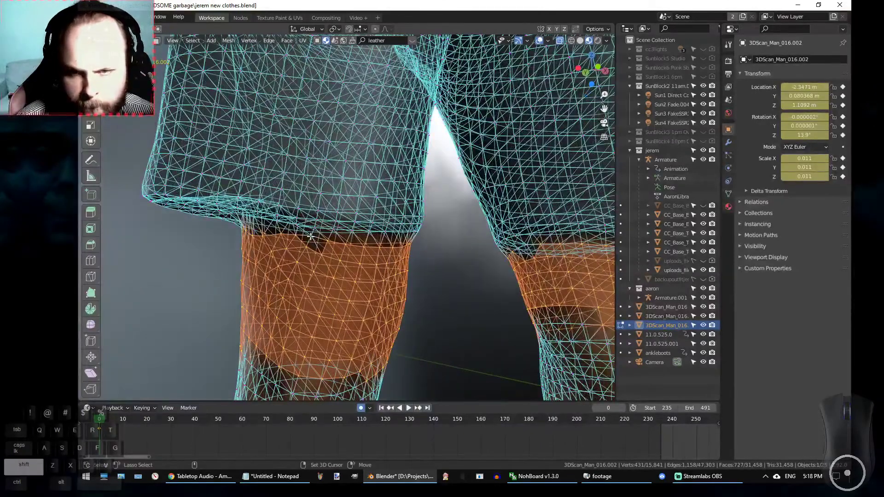
left_click_drag(339, 280, 292, 225, "alt")
left_click_drag(239, 286, 315, 276, "alt")
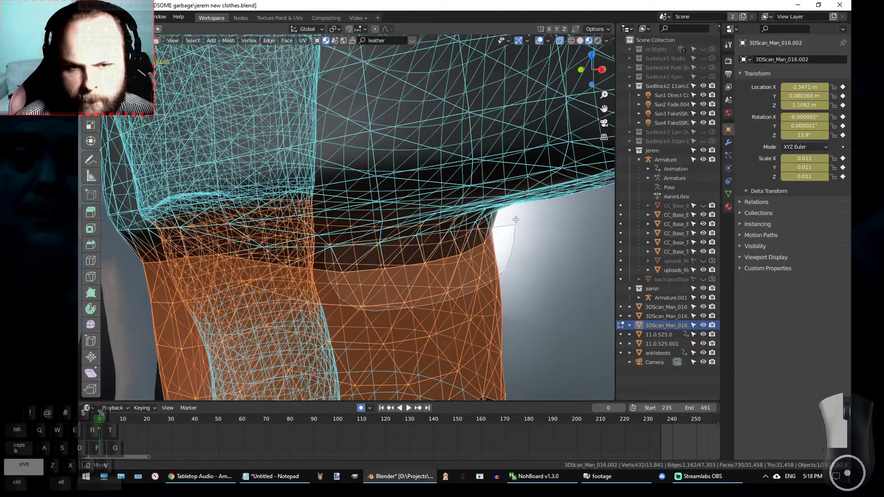
Lasso the remaining strip of skin under the hem and fill the last notches in the leg selection.
mouse_move(514, 212)
left_mouse_down("shift")
mouse_move(487, 264)
mouse_move(444, 250)
mouse_move(450, 235)
mouse_move(445, 251)
mouse_move(197, 237)
left_mouse_up("shift")
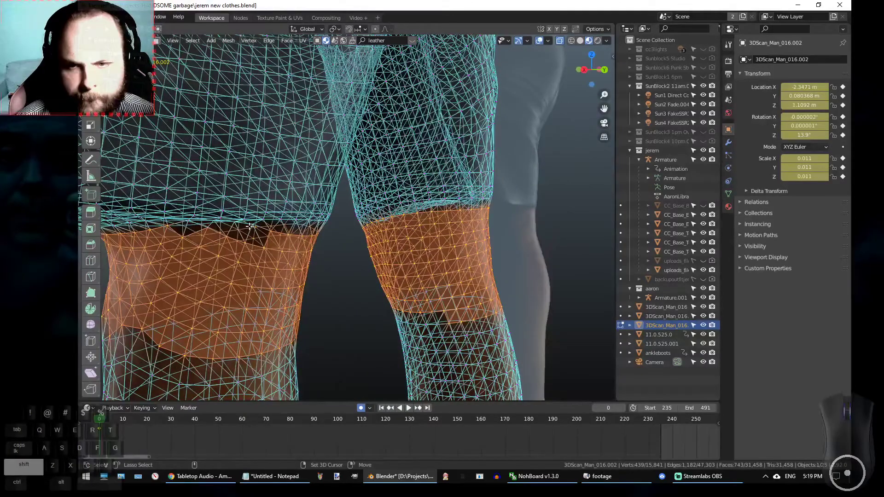
left_click_drag(244, 261, 257, 245, "alt")
left_click_drag(263, 197, 324, 259, "alt")
Extend the selection down both lower legs to the feet and delete the selected faces.
scroll(404, 258, "down", 8)
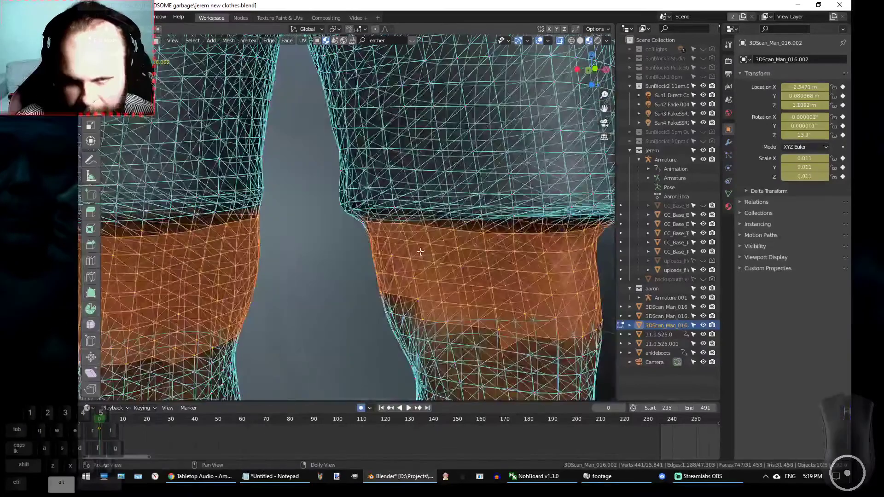
scroll(343, 222, "down", 3)
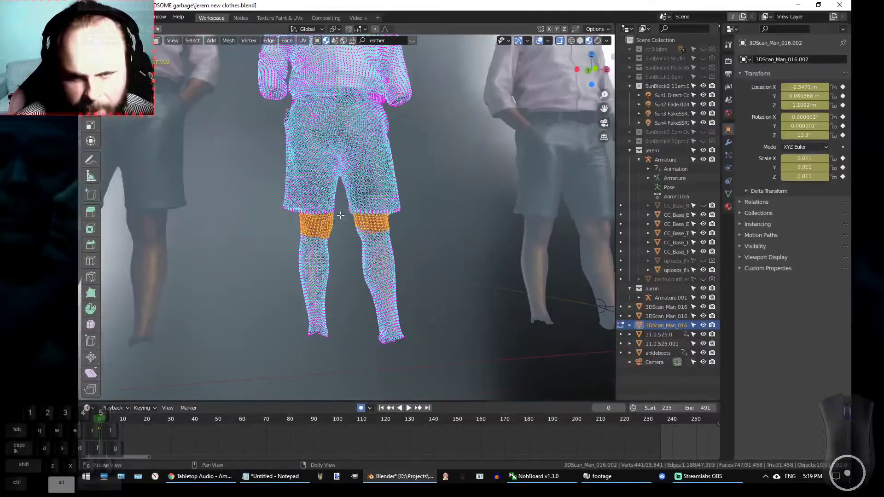
mouse_move(284, 222)
left_mouse_down("shift")
mouse_move(422, 353)
mouse_move(440, 217)
left_mouse_up("shift")
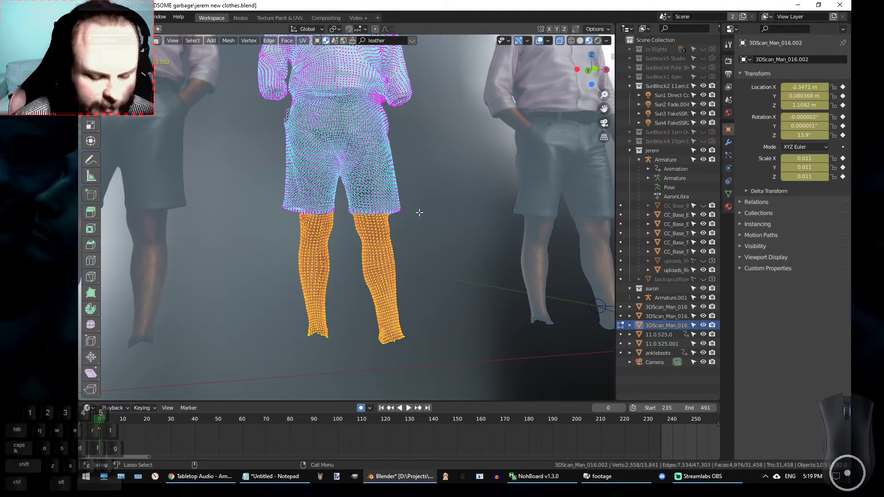
key("x")
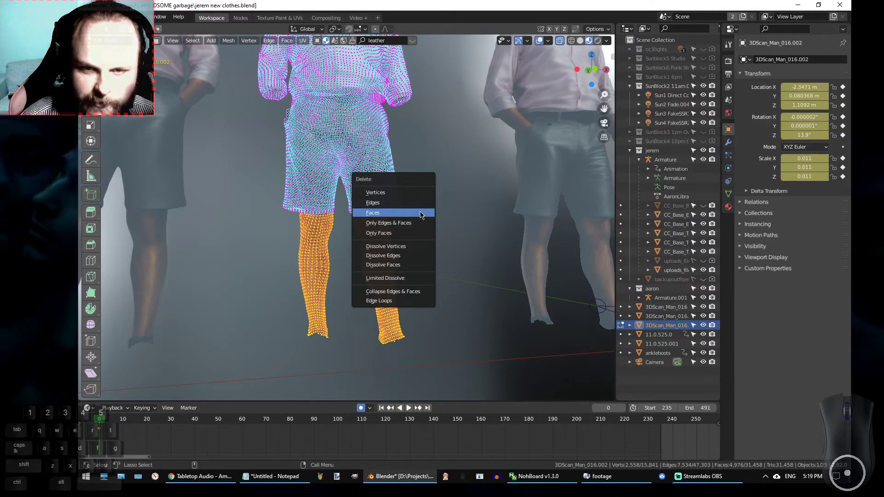
left_click(420, 214)
Leave Edit Mode, deselect the trimmed shirt-and-shorts mesh, and save the file.
left_click_drag(321, 170, 303, 238, "alt")
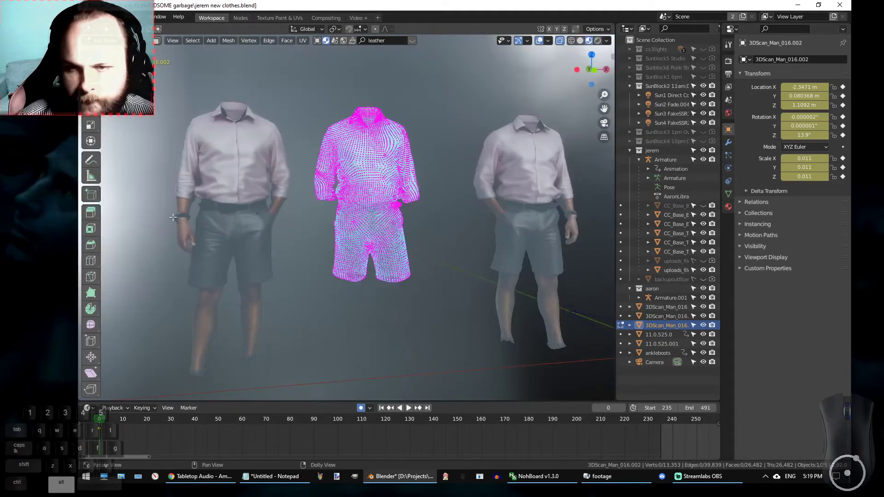
left_click_drag(253, 300, 261, 290, "alt")
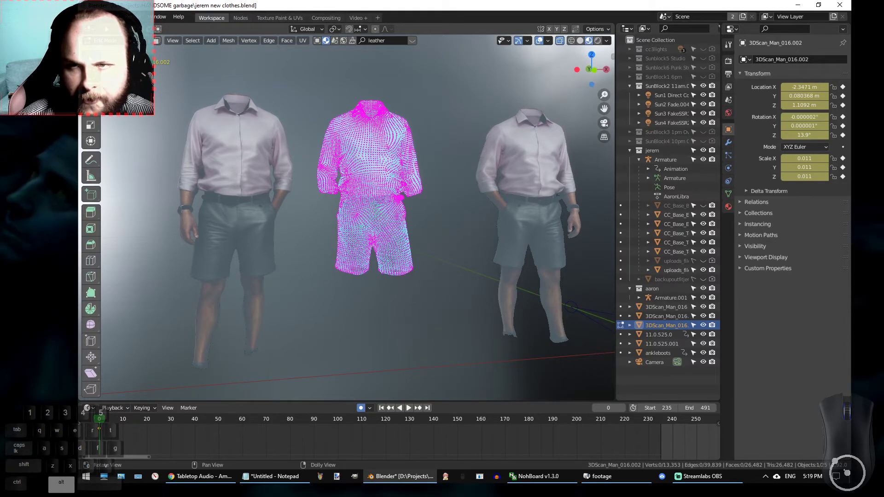
key("Tab")
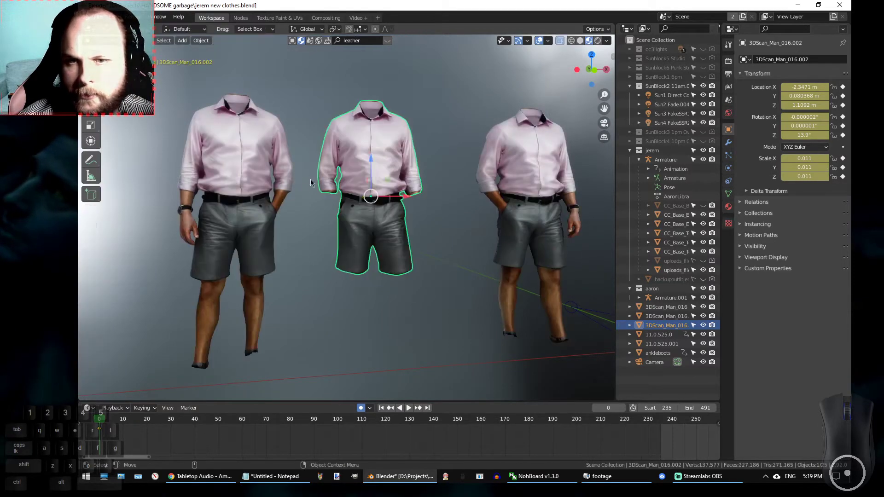
left_click(339, 259)
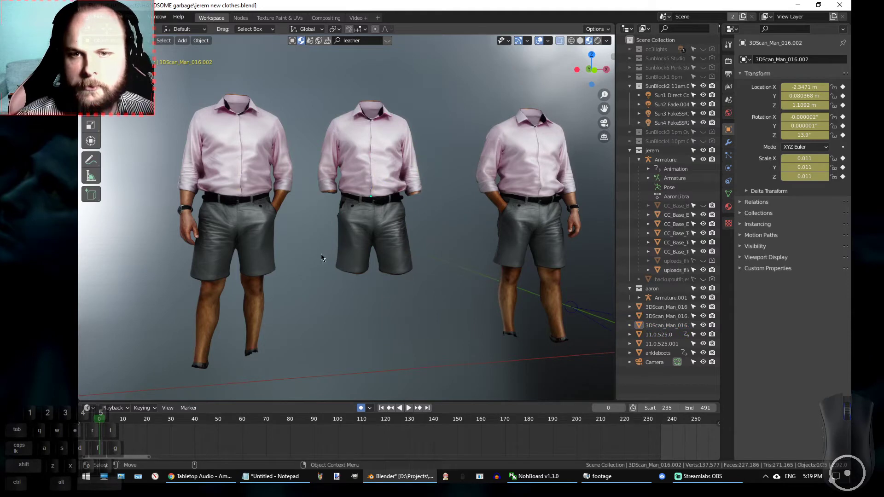
key("ctrl+s")
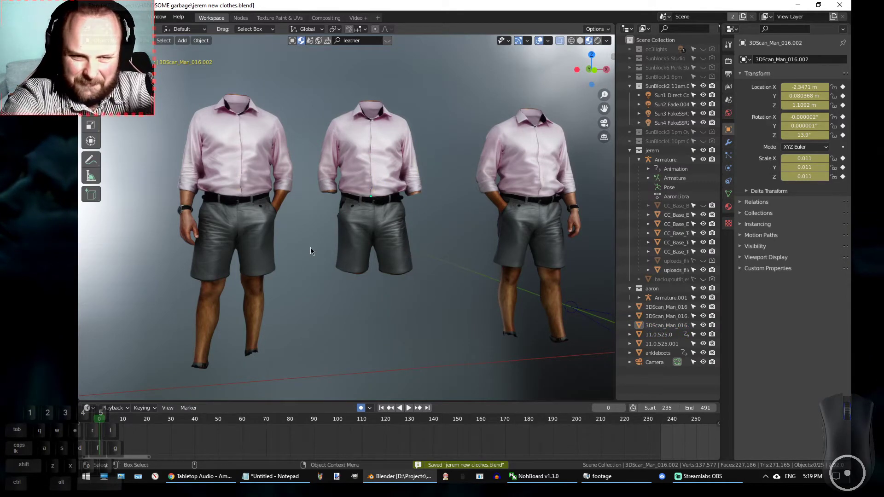
Edit the full-body copy 3DScan_Man_016.001 and lasso-select everything except a shirt-and-shorts patch at the hip beside the hanging arm.
left_click(210, 134)
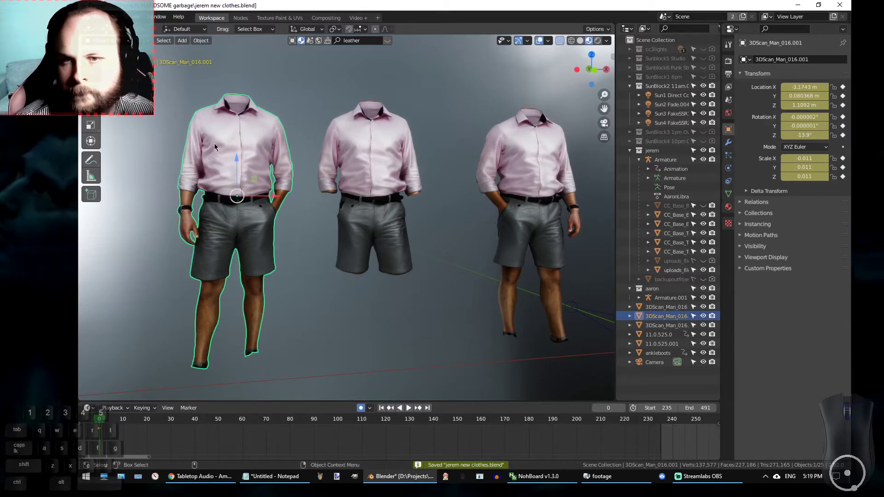
key("Tab")
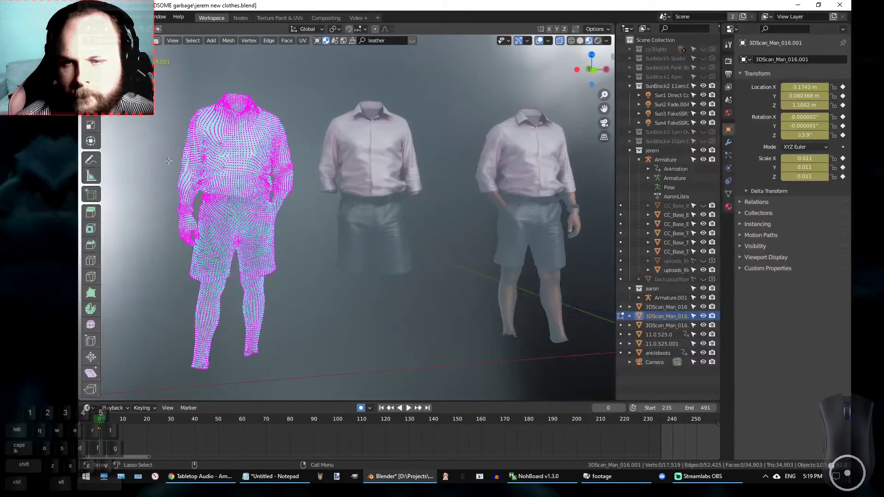
mouse_move(167, 175)
left_mouse_down()
mouse_move(239, 58)
mouse_move(350, 170)
mouse_move(304, 208)
left_mouse_up()
mouse_move(322, 152)
left_mouse_down("shift")
mouse_move(283, 374)
mouse_move(199, 357)
left_mouse_up("shift")
mouse_move(160, 236)
left_mouse_down("shift")
mouse_move(290, 352)
mouse_move(316, 276)
mouse_move(312, 241)
left_mouse_up("shift")
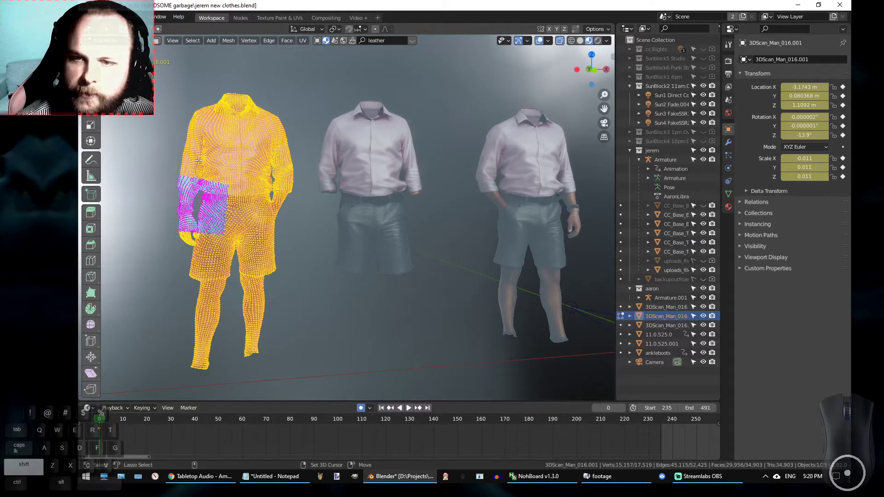
mouse_move(199, 160)
left_mouse_down("shift")
mouse_move(177, 272)
mouse_move(196, 271)
left_mouse_up("shift")
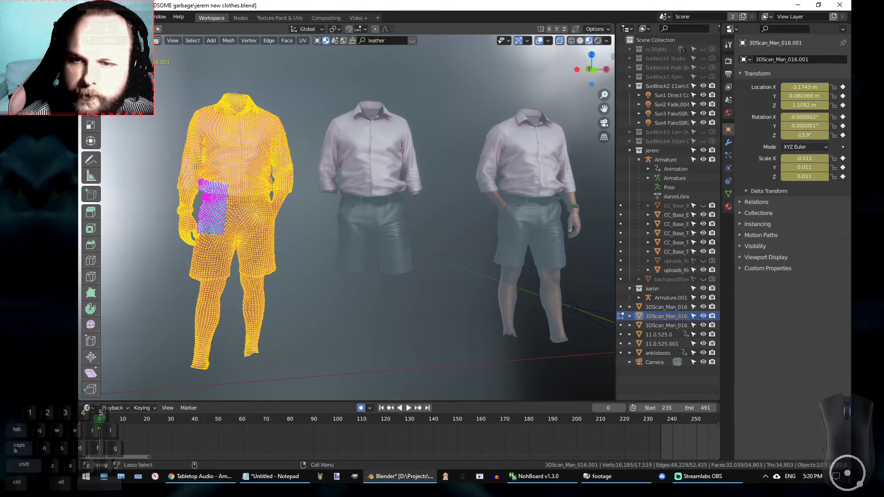
Deselect more of the area around the hip patch and inner forearm, and delete the selected faces.
mouse_move(177, 208)
left_mouse_down("ctrl")
mouse_move(154, 271)
mouse_move(219, 240)
mouse_move(167, 246)
mouse_move(210, 239)
mouse_move(211, 286)
left_mouse_up("ctrl")
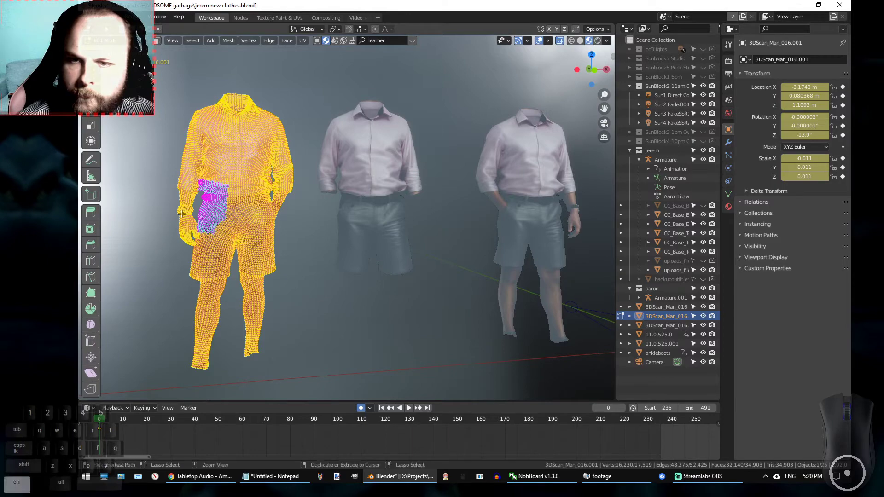
left_click_drag(211, 191, 191, 222, "ctrl")
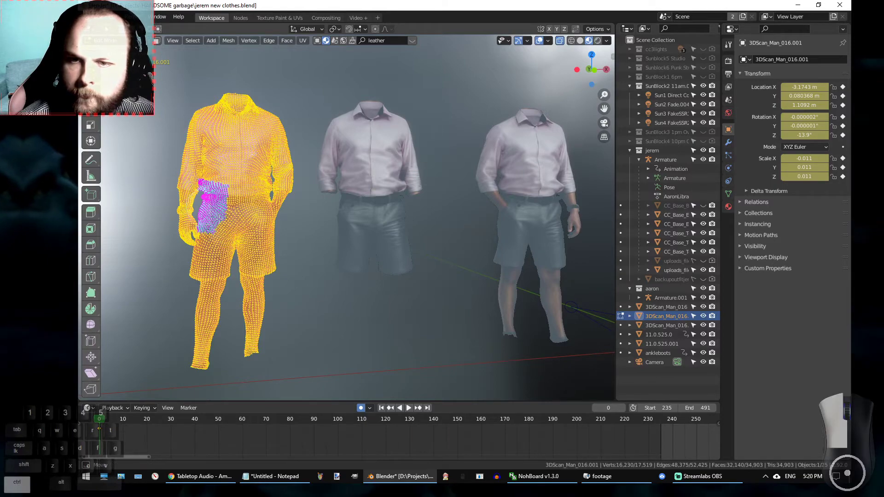
mouse_move(212, 184)
left_mouse_down("ctrl")
mouse_move(229, 229)
mouse_move(235, 217)
mouse_move(372, 213)
mouse_move(204, 201)
left_mouse_up("ctrl")
scroll(207, 221, "up", 4)
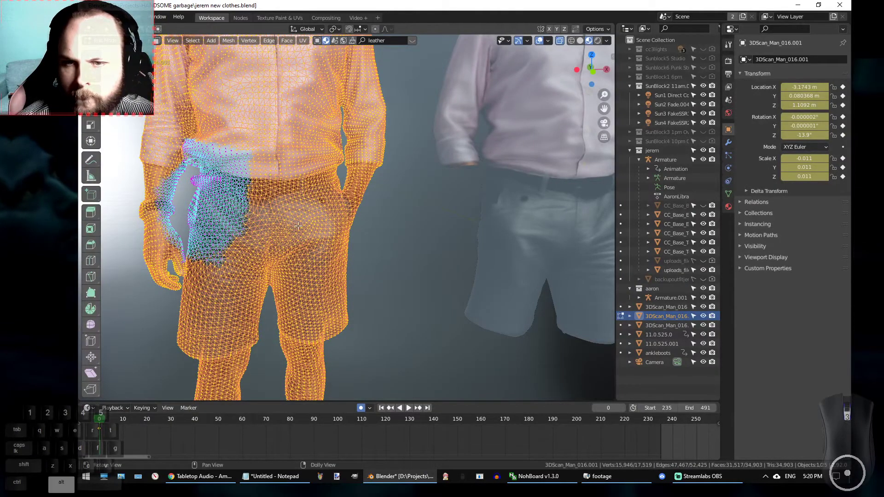
scroll(298, 226, "down", 5)
key("x")
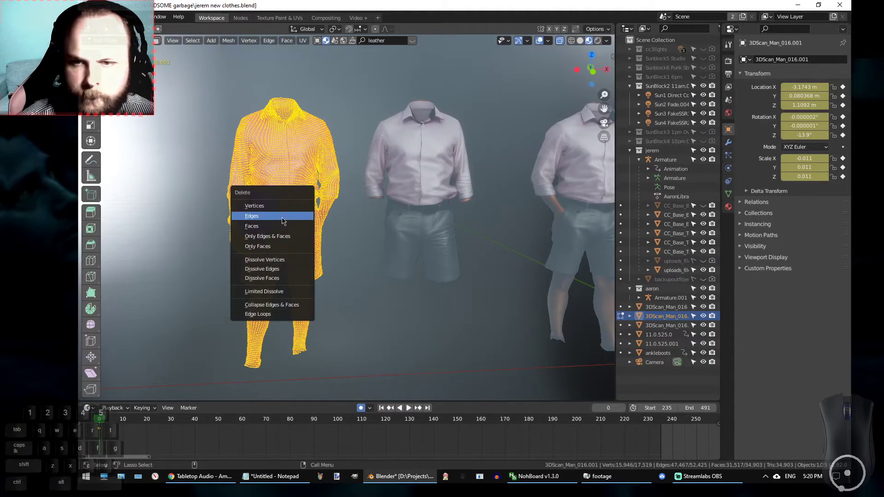
left_click(275, 223)
Select the leftover forearm strip beside the hip patch from its upper end down to the hand.
scroll(262, 232, "up", 3)
left_click_drag(261, 230, 273, 158, "alt")
scroll(231, 202, "up", 4)
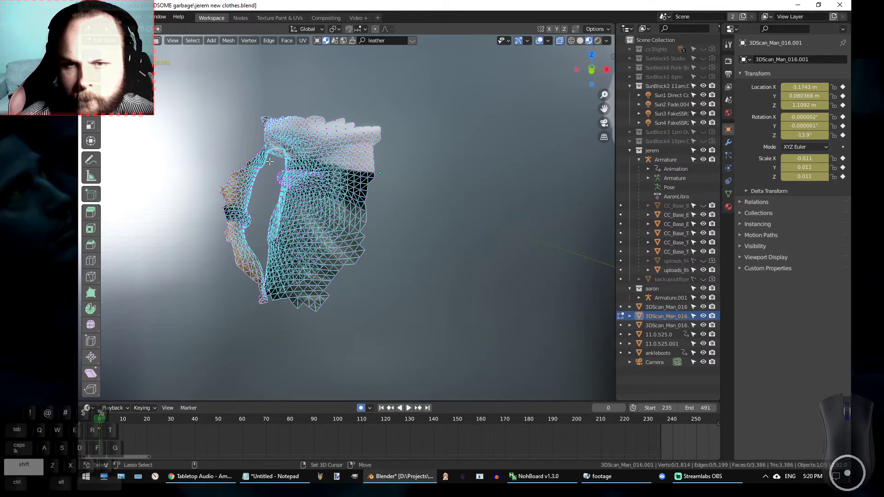
mouse_move(274, 158)
left_mouse_down("shift")
mouse_move(184, 276)
mouse_move(221, 331)
mouse_move(251, 283)
left_mouse_up("shift")
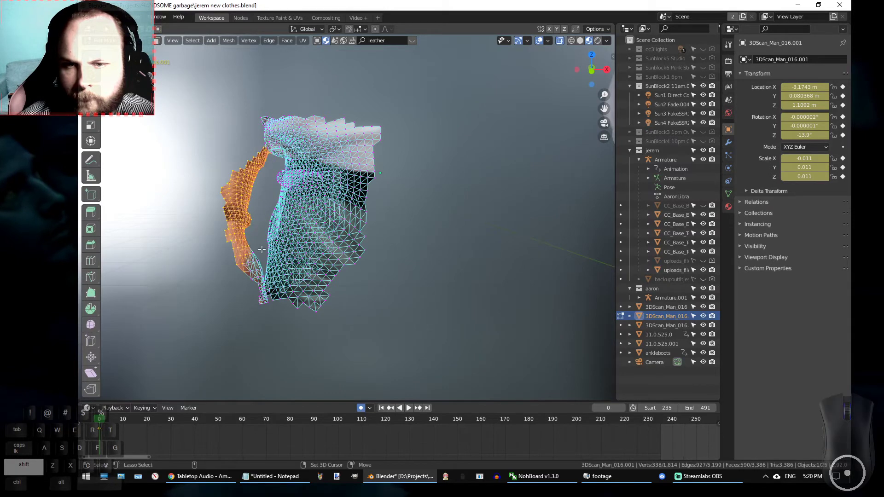
left_click_drag(261, 249, 264, 273, "shift")
left_click_drag(261, 319, 227, 230, "shift")
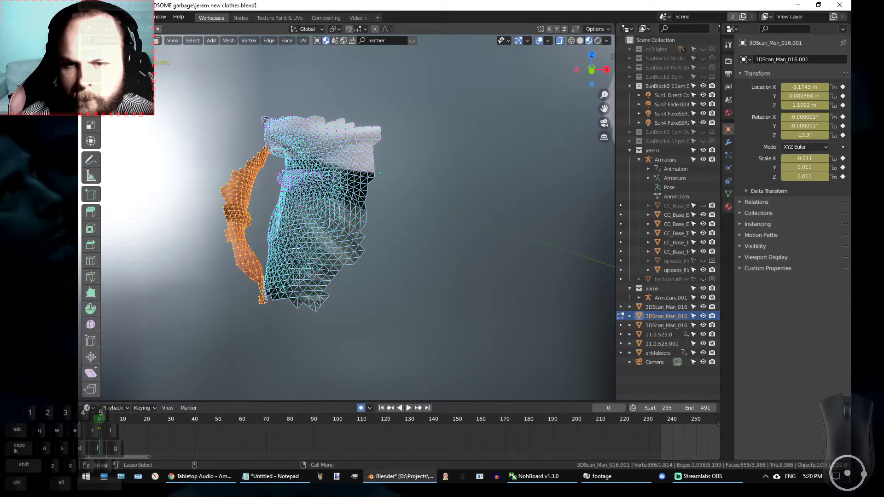
Extend the forearm selection over the sleeve end at the patch's upper corner and delete the selected faces.
scroll(227, 230, "down", 5)
middle_click_drag(399, 186, 350, 206)
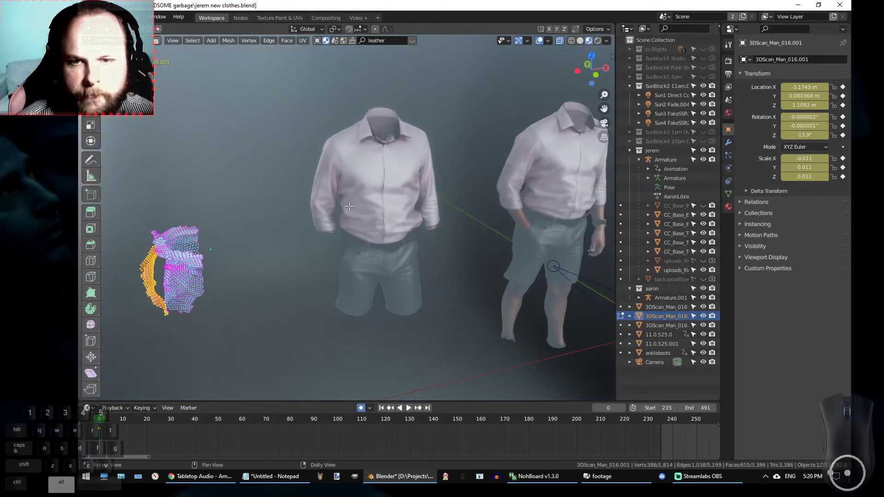
middle_click_drag(379, 260, 470, 174)
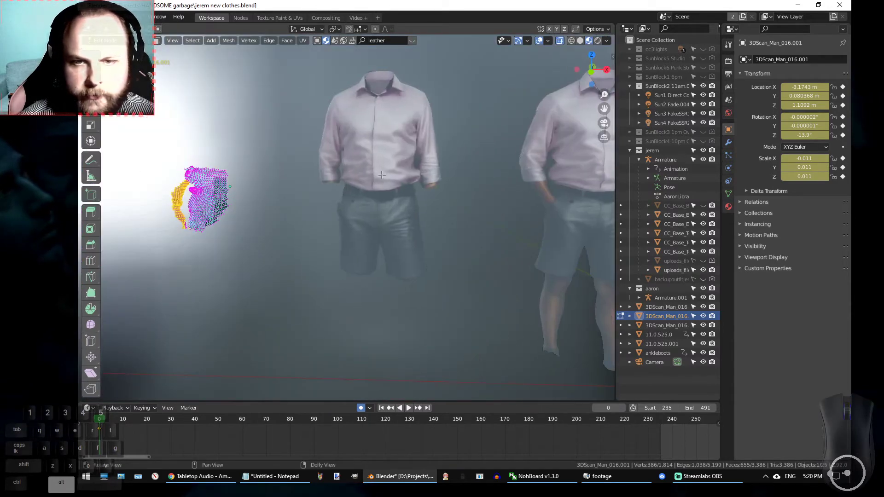
right_click_drag(118, 183, 168, 174, "alt")
middle_click_drag(168, 174, 198, 150, "alt")
right_click_drag(198, 166, 242, 179, "alt")
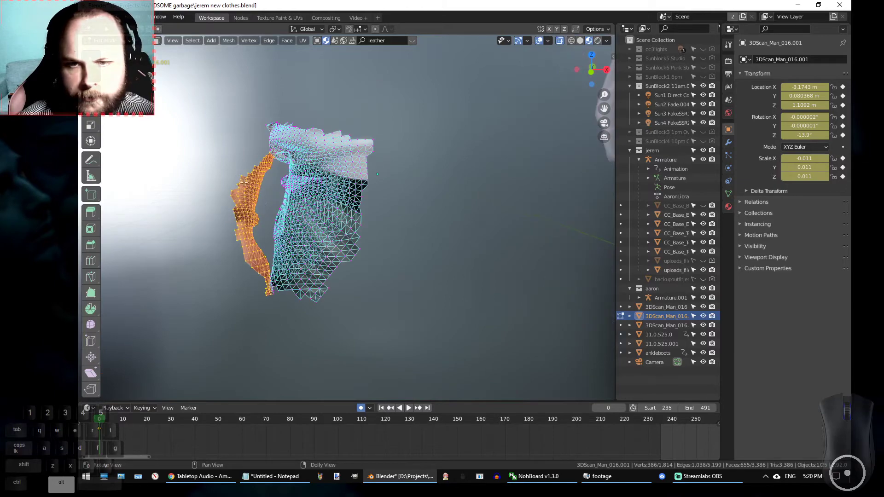
left_click_drag(259, 213, 232, 213, "alt")
mouse_move(279, 265)
left_mouse_down("shift")
mouse_move(279, 290)
mouse_move(246, 234)
mouse_move(407, 229)
mouse_move(427, 156)
mouse_move(449, 166)
mouse_move(422, 66)
mouse_move(403, 106)
mouse_move(421, 152)
mouse_move(341, 170)
mouse_move(364, 167)
mouse_move(350, 164)
left_mouse_up("shift")
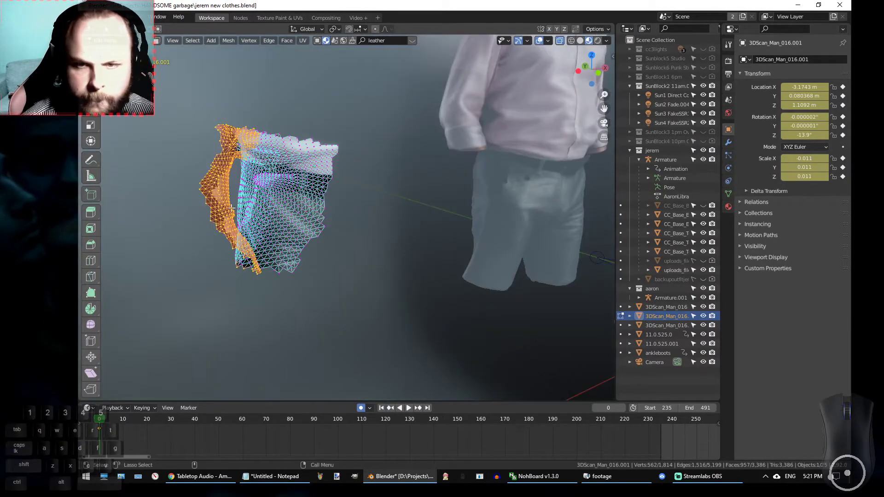
key("x")
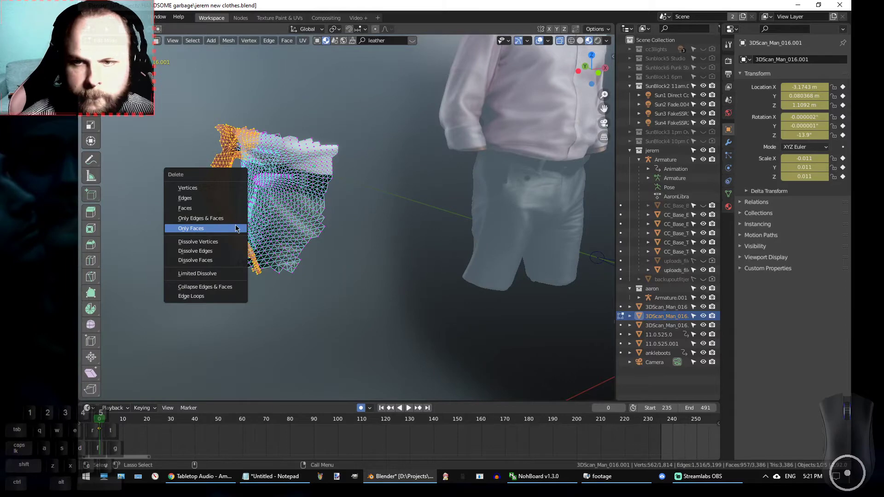
left_click(211, 210)
Leave Edit Mode on the isolated hip patch and bring the other scan copies into view.
scroll(371, 192, "down", 4)
middle_click_drag(395, 168, 345, 176, "alt")
scroll(345, 176, "down", 2)
middle_click_drag(559, 198, 407, 184, "shift")
scroll(332, 207, "down", 2)
middle_click_drag(355, 205, 367, 187, "alt")
key("Tab")
left_click(339, 183)
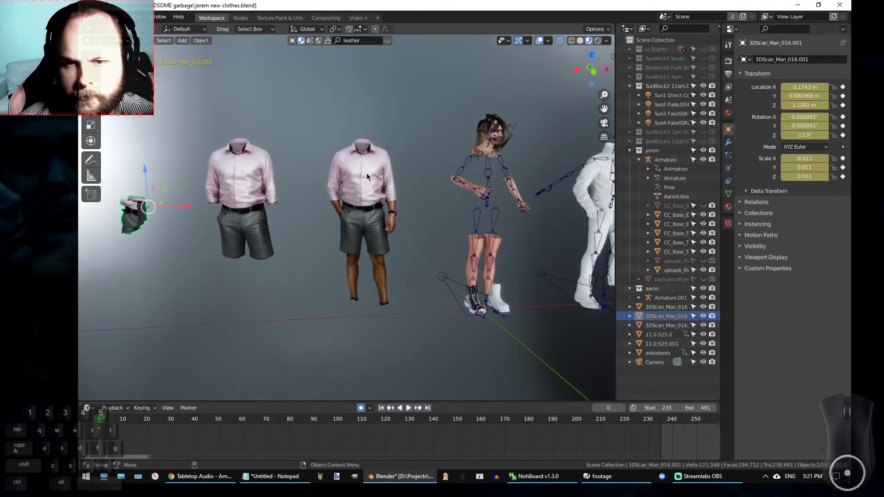
Select the scan copy that still has its arms and legs and mirror it along the global X axis.
left_click(366, 175)
middle_click_drag(367, 179, 342, 187)
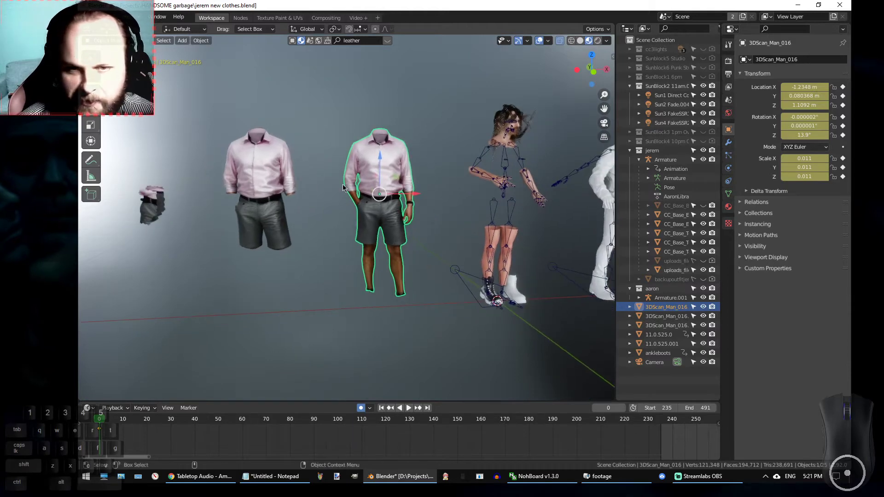
right_click(380, 186)
mouse_move(355, 261)
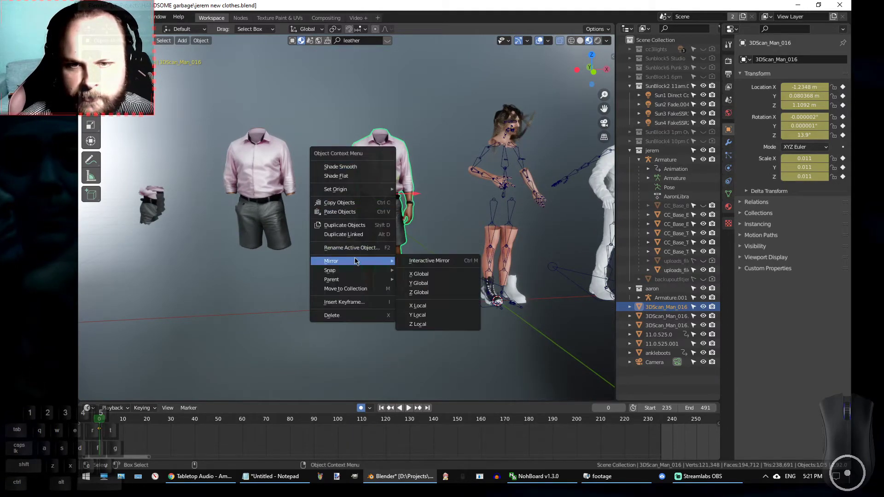
left_click(458, 274)
left_click_drag(308, 207, 307, 185, "alt")
scroll(304, 179, "up", 6)
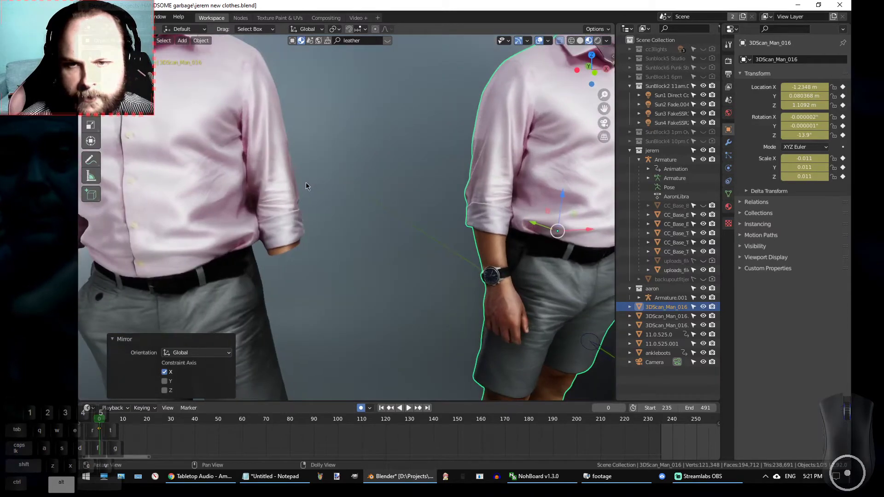
scroll(308, 189, "down", 5)
left_click_drag(321, 183, 291, 181, "alt")
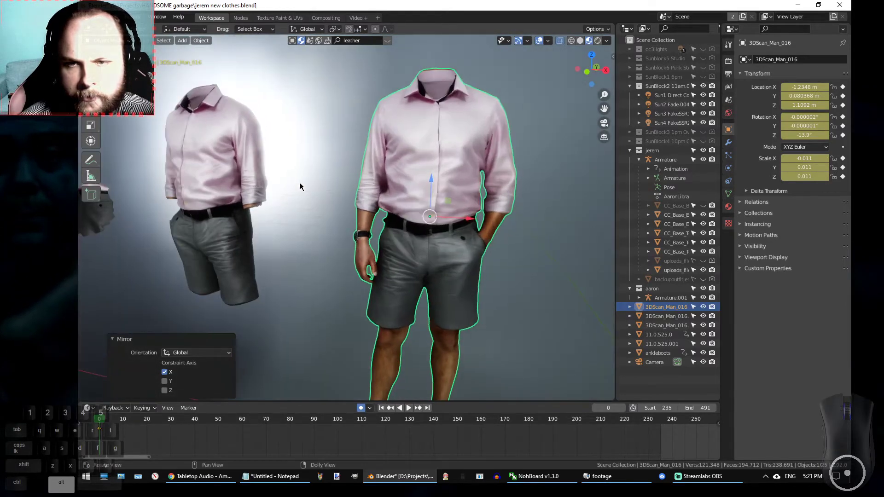
In Edit Mode, select the whole mirrored scan except the sleeve of the pocketed arm and delete the selected faces.
scroll(475, 194, "up", 5)
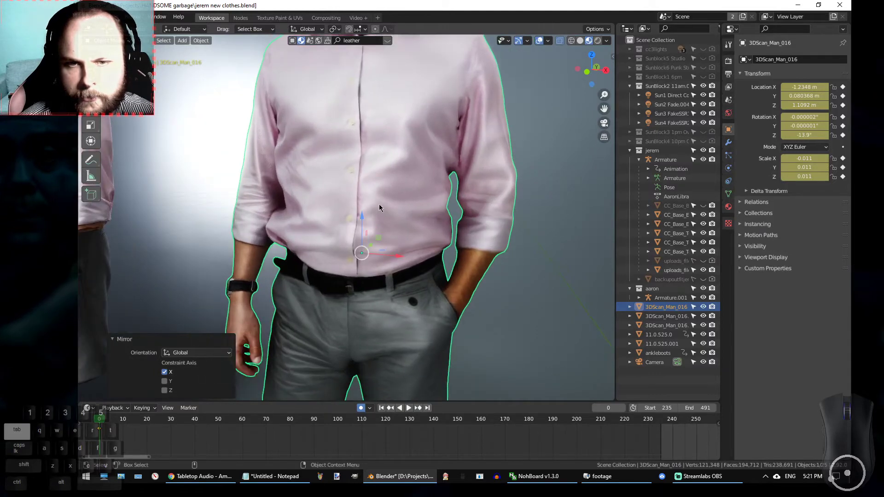
key("ctrl+Tab")
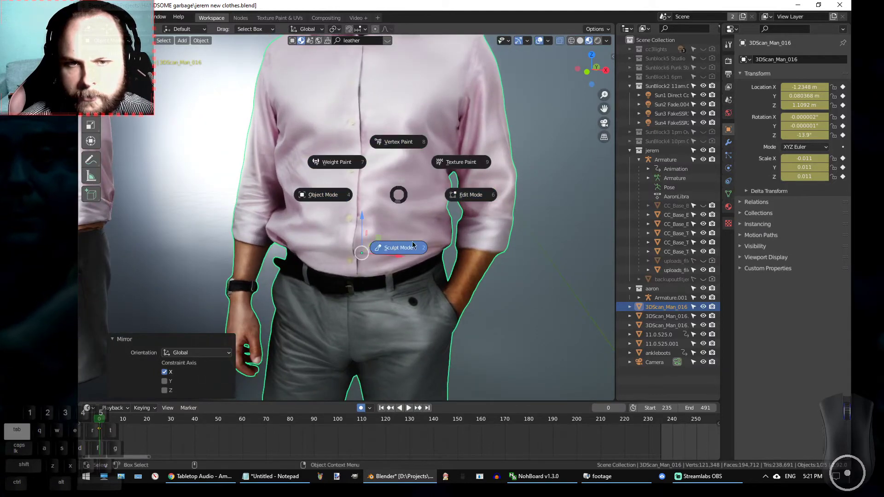
left_click(480, 194)
scroll(487, 208, "down", 5)
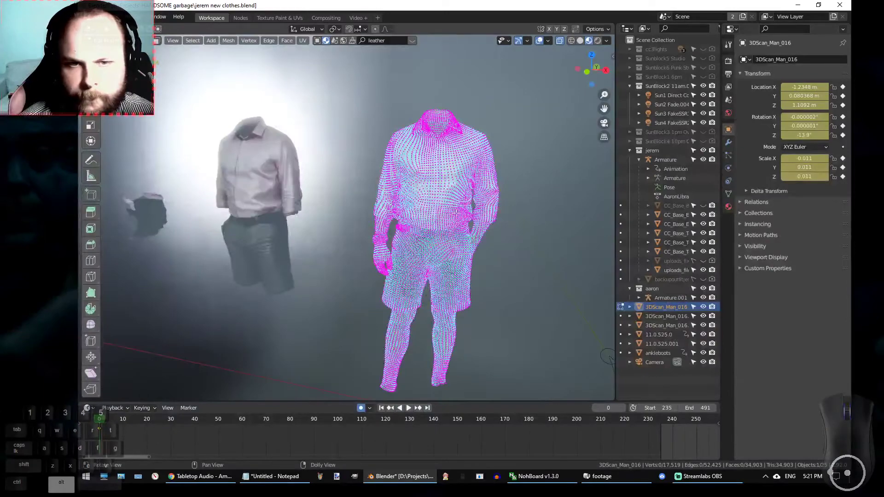
key("a")
scroll(489, 168, "up", 4)
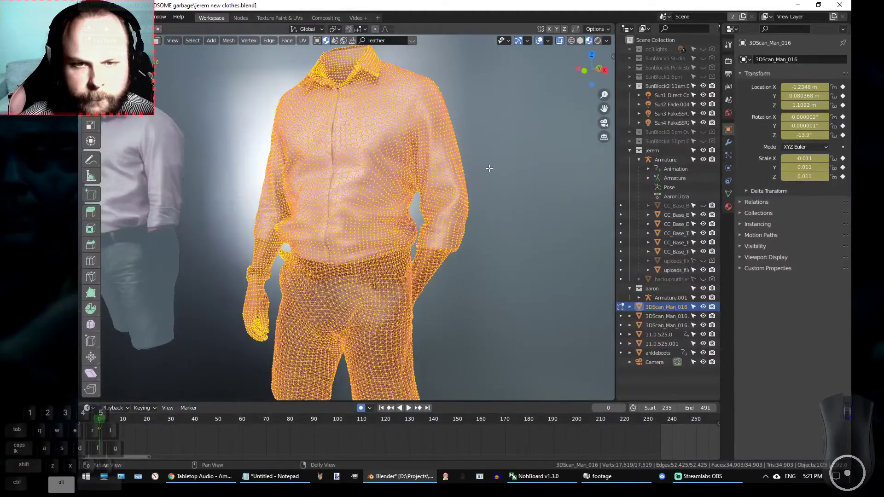
mouse_move(414, 250)
left_mouse_down("ctrl")
mouse_move(447, 261)
mouse_move(501, 242)
mouse_move(514, 152)
mouse_move(489, 91)
mouse_move(465, 80)
left_mouse_up("ctrl")
mouse_move(421, 217)
left_mouse_down("ctrl")
mouse_move(460, 69)
mouse_move(430, 47)
left_mouse_up("ctrl")
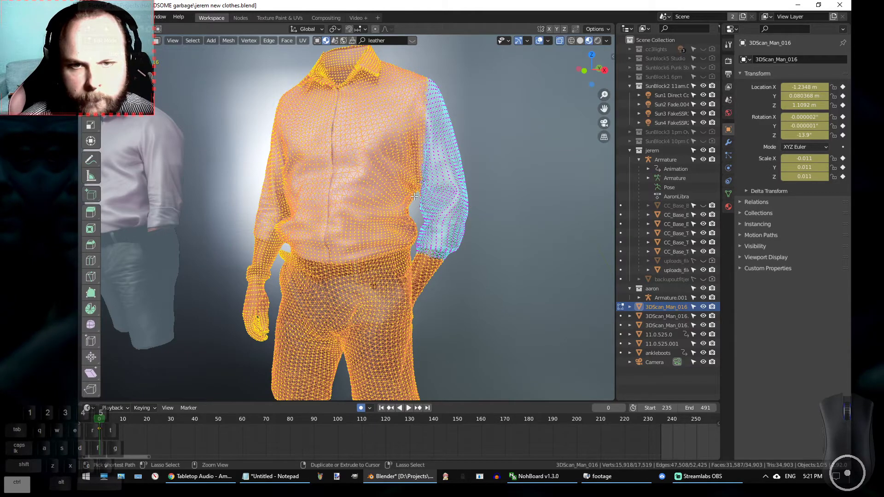
mouse_move(414, 197)
left_mouse_down("ctrl")
mouse_move(455, 74)
mouse_move(416, 196)
left_mouse_up("ctrl")
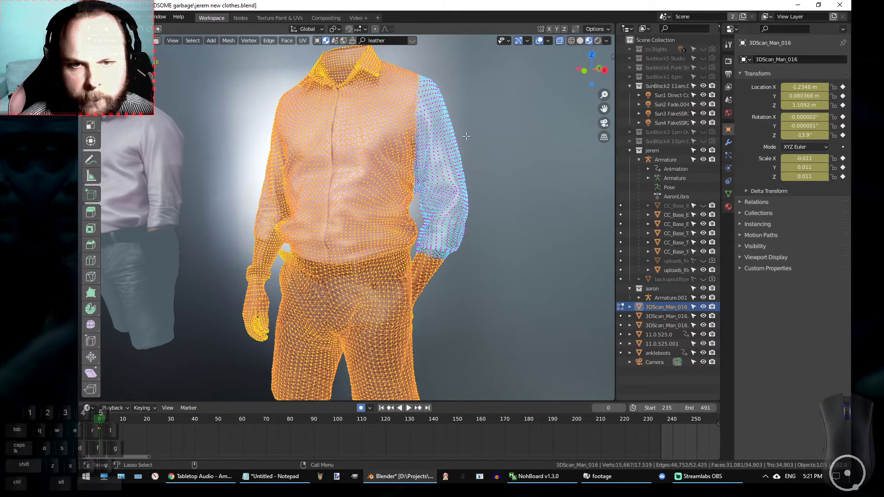
left_click_drag(487, 175, 449, 175, "alt")
key("x")
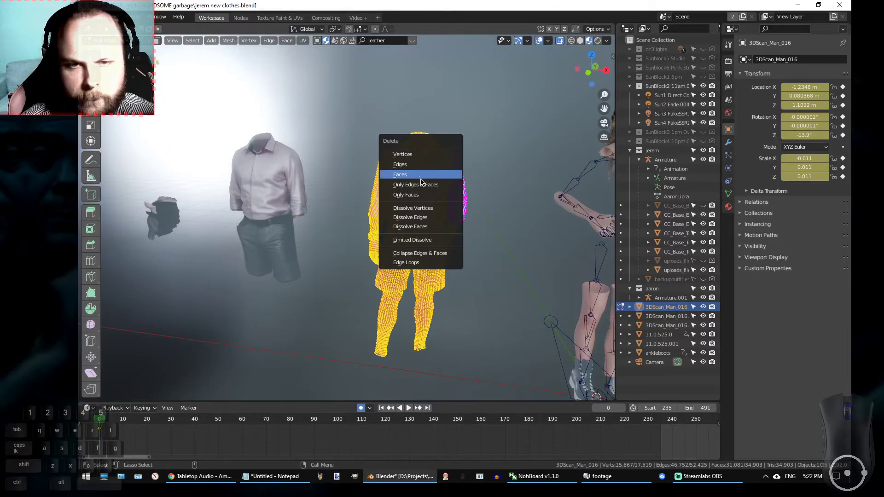
left_click(419, 175)
mouse_move(420, 174)
left_mouse_down("alt")
mouse_move(501, 197)
mouse_move(523, 173)
mouse_move(615, 204)
left_mouse_up("alt")
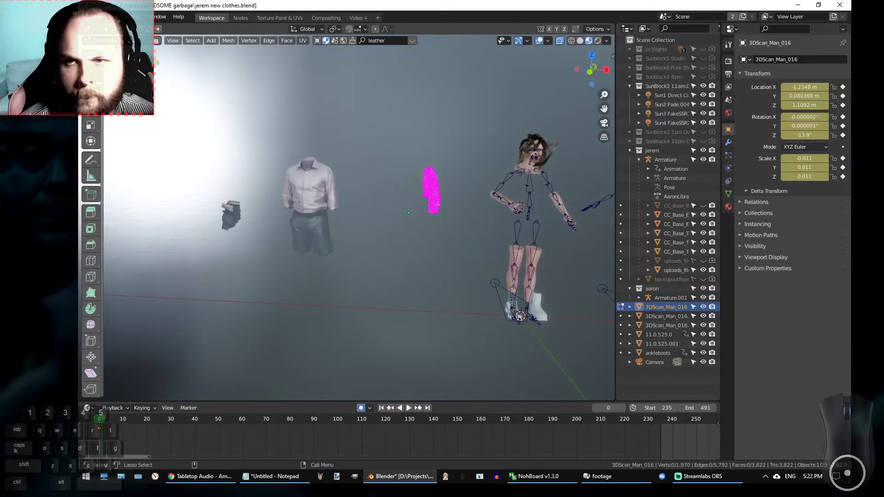
Leave Edit Mode on the isolated sleeve and select the shirt-and-shorts copy.
key("Tab")
right_click_drag(363, 160, 383, 156, "alt")
middle_click_drag(425, 146, 347, 127, "alt")
left_click(347, 126)
scroll(292, 162, "down", 2)
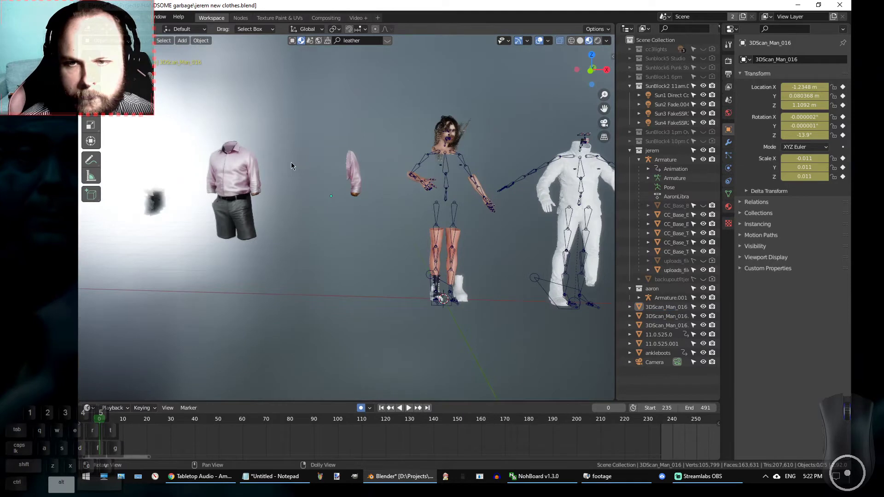
left_click(220, 187)
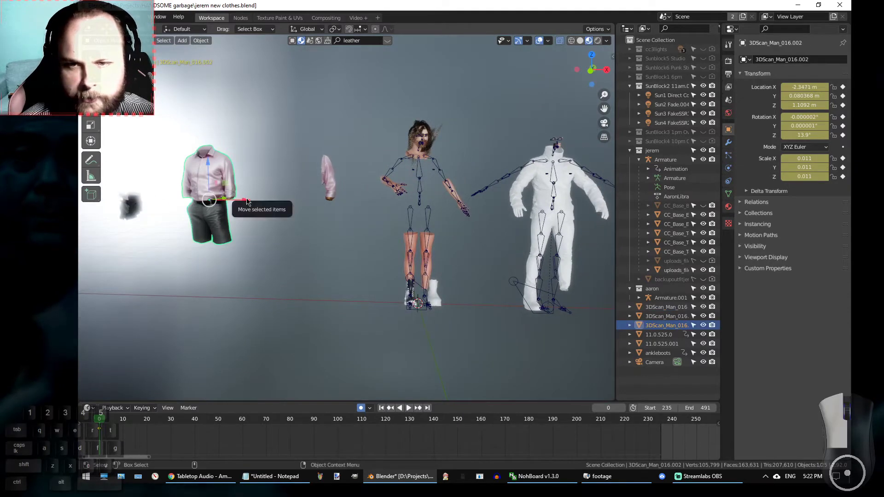
Try to move the shirt-and-shorts copy along X onto the rigged character.
key("g")
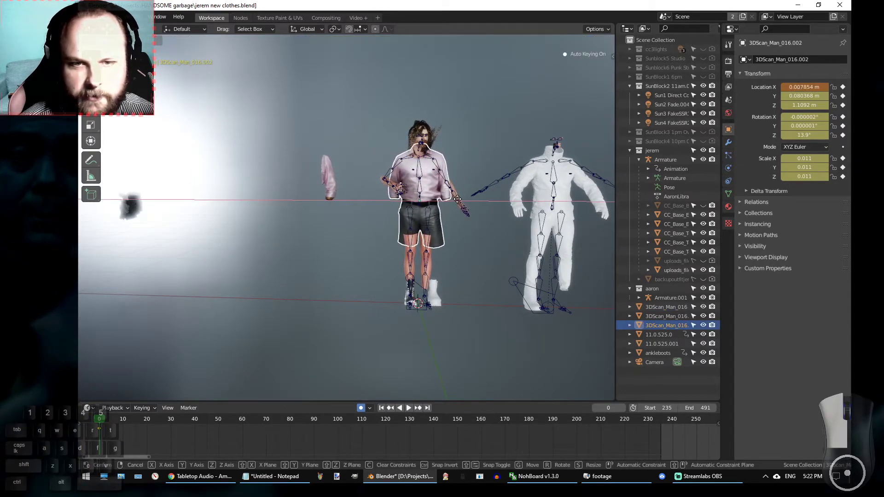
left_click_drag(456, 199, 253, 202)
Examine the jagged hole at the hip of the shirt-and-shorts copy and the isolated hip patch from several angles.
middle_click_drag(263, 162, 373, 181, "alt")
scroll(228, 210, "up", 3)
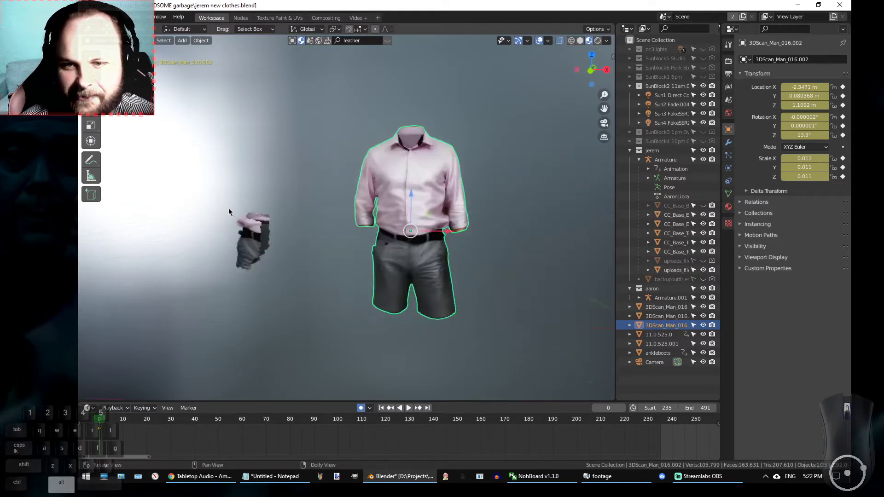
scroll(228, 210, "up", 3)
middle_click_drag(419, 225, 327, 204, "alt")
scroll(326, 204, "up", 2)
left_click_drag(327, 203, 363, 201, "alt")
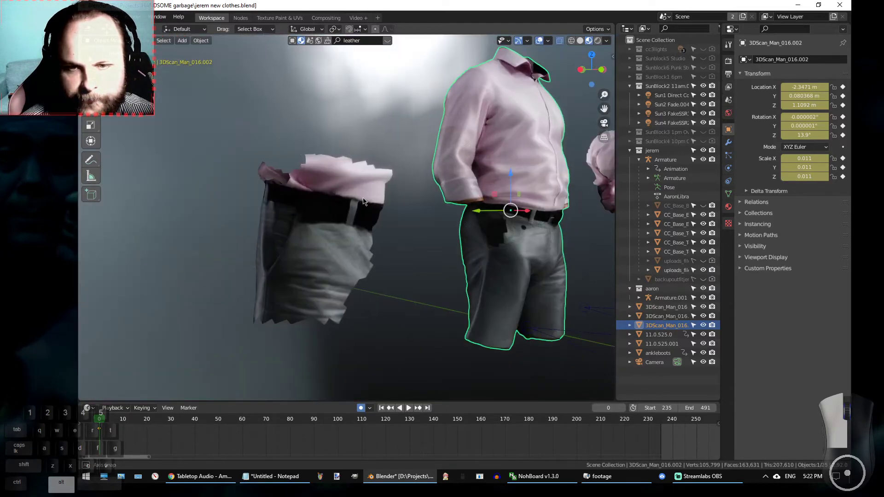
scroll(337, 197, "up", 8)
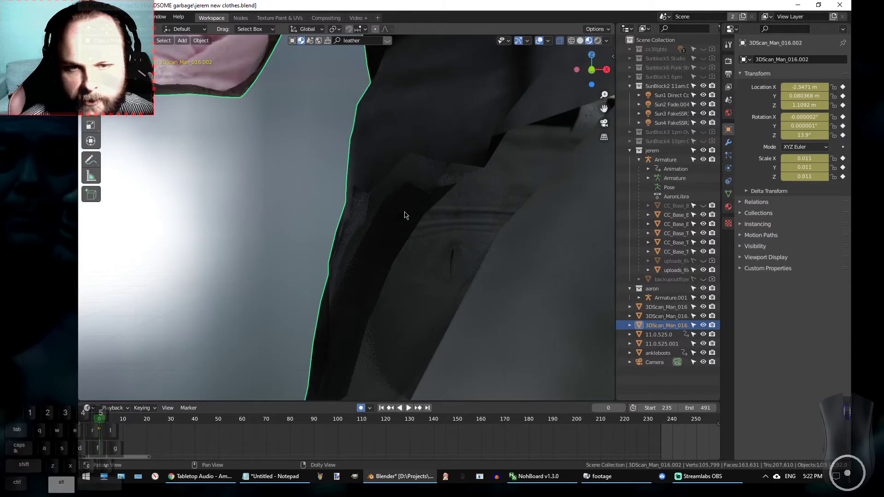
left_click_drag(399, 214, 394, 221, "alt")
scroll(422, 215, "down", 5)
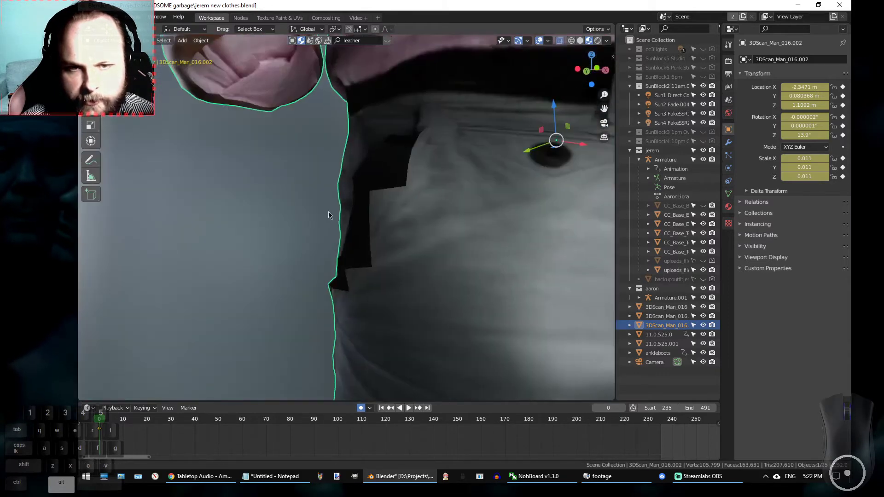
scroll(372, 223, "up", 5)
middle_click_drag(380, 224, 330, 218, "alt")
left_click_drag(367, 233, 364, 252, "alt")
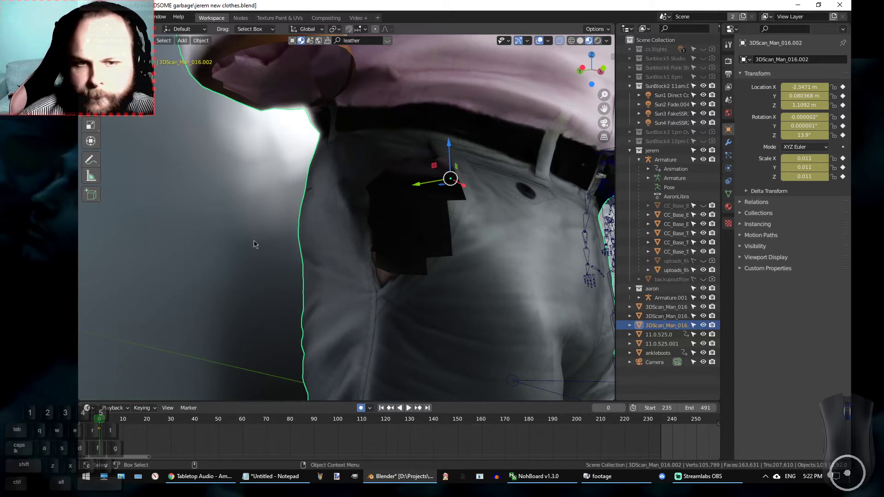
scroll(255, 244, "down", 8)
left_click_drag(260, 190, 203, 187, "alt")
scroll(306, 174, "up", 5)
left_click_drag(306, 173, 240, 202, "alt")
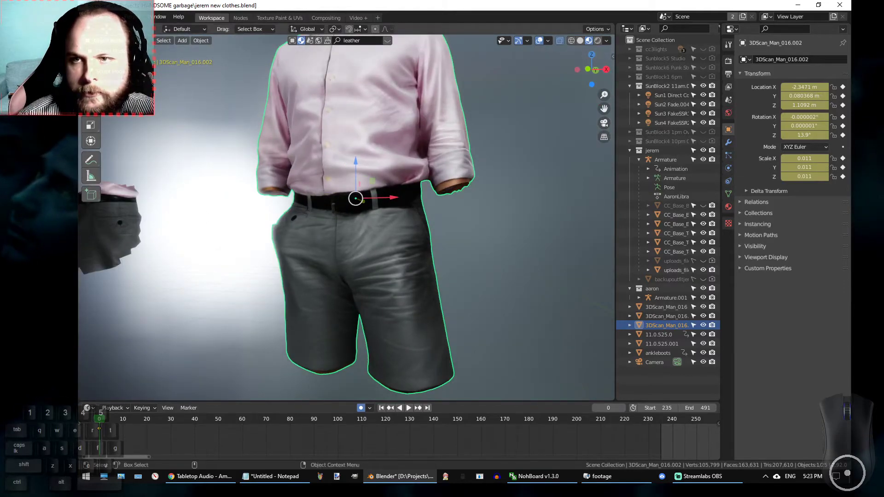
Switch the shirt-and-shorts copy to Sculpt Mode and push the bulging hip and upper thigh inward on the hole side with the Grab brush.
left_click(111, 72)
mouse_move(259, 247)
left_mouse_down("alt")
mouse_move(235, 256)
mouse_move(289, 236)
mouse_move(279, 266)
left_mouse_up("alt")
left_click_drag(282, 226, 279, 225)
mouse_move(230, 245)
middle_mouse_down()
mouse_move(290, 305)
mouse_move(404, 256)
mouse_move(503, 234)
mouse_move(454, 203)
mouse_move(424, 212)
middle_mouse_up()
scroll(429, 256, "up", 3)
mouse_move(464, 197)
left_mouse_down()
mouse_move(451, 198)
mouse_move(459, 205)
mouse_move(450, 224)
mouse_move(460, 265)
mouse_move(446, 263)
mouse_move(467, 241)
mouse_move(448, 225)
mouse_move(302, 244)
left_mouse_up()
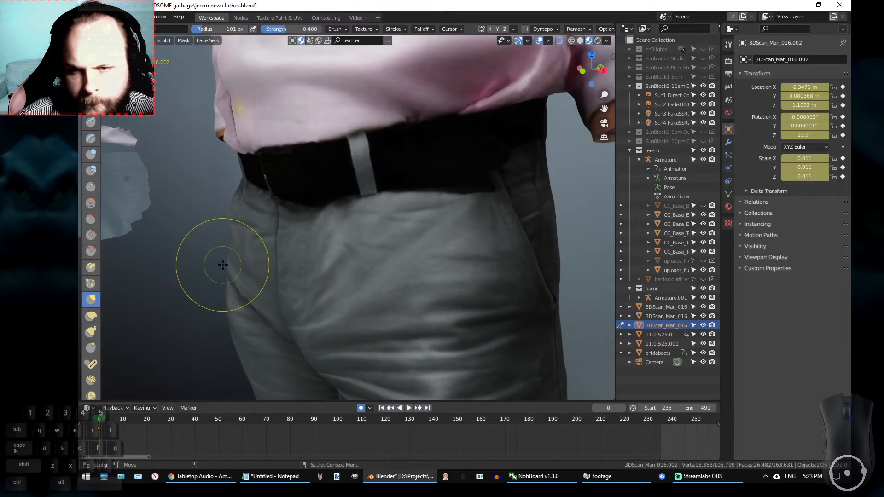
left_click_drag(226, 265, 243, 270)
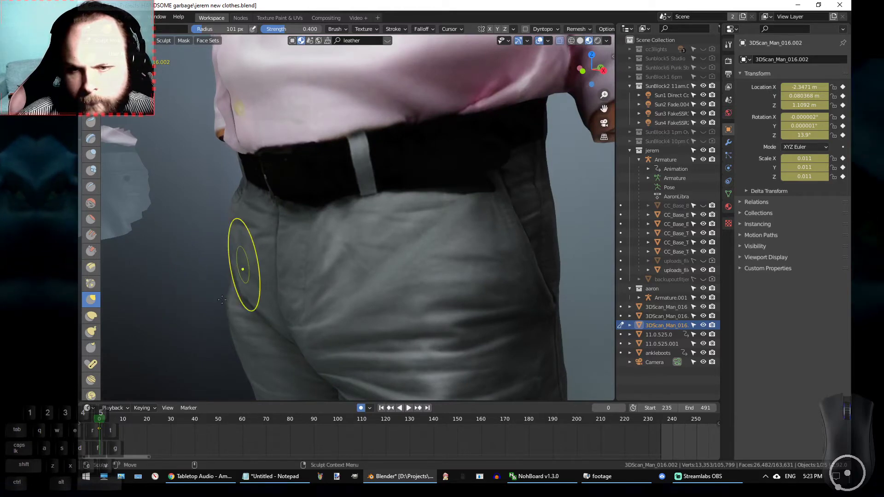
mouse_move(229, 311)
left_mouse_down()
mouse_move(240, 305)
mouse_move(247, 315)
left_mouse_up()
Push the front of the shorts slightly inward just below the belt beside the hip hole.
mouse_move(198, 233)
middle_mouse_down()
mouse_move(244, 247)
mouse_move(510, 196)
middle_mouse_up()
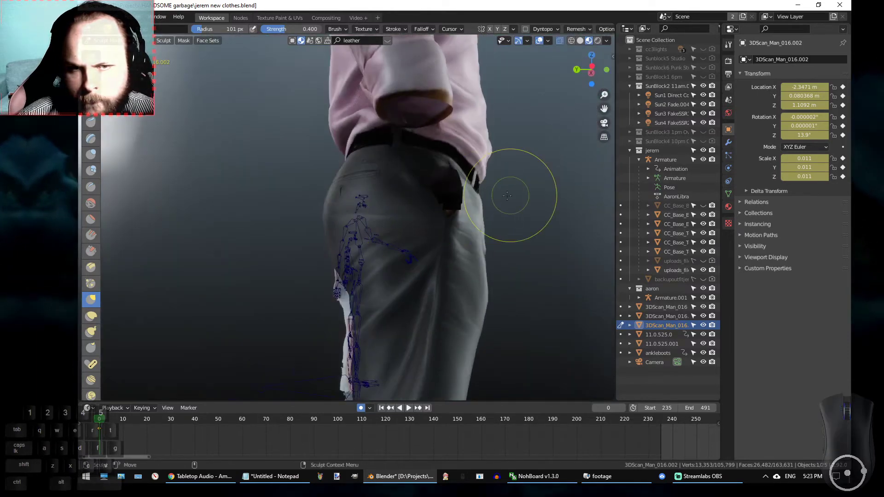
left_click_drag(481, 199, 472, 200)
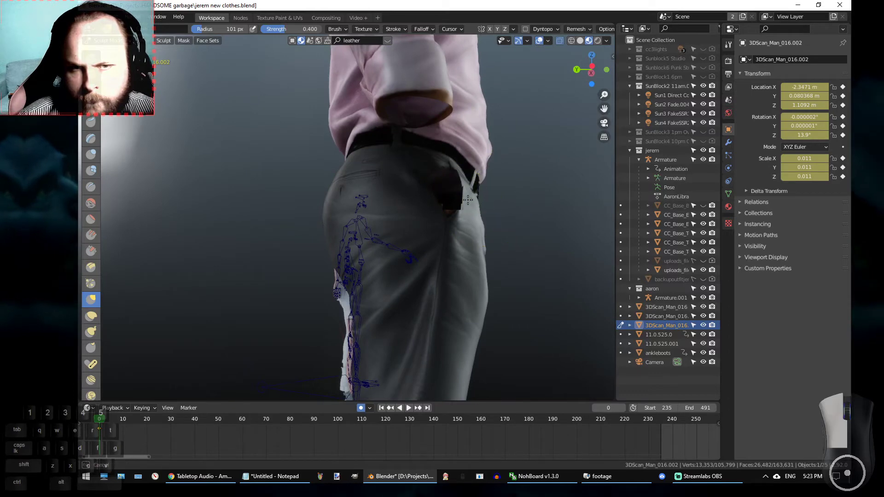
left_click_drag(476, 200, 476, 201)
Smooth the shorts around the front pocket and down the outer hip and thigh on the hole side.
mouse_move(534, 229)
left_mouse_down("alt")
mouse_move(421, 245)
mouse_move(437, 244)
left_mouse_up("alt")
left_click(318, 193, "shift")
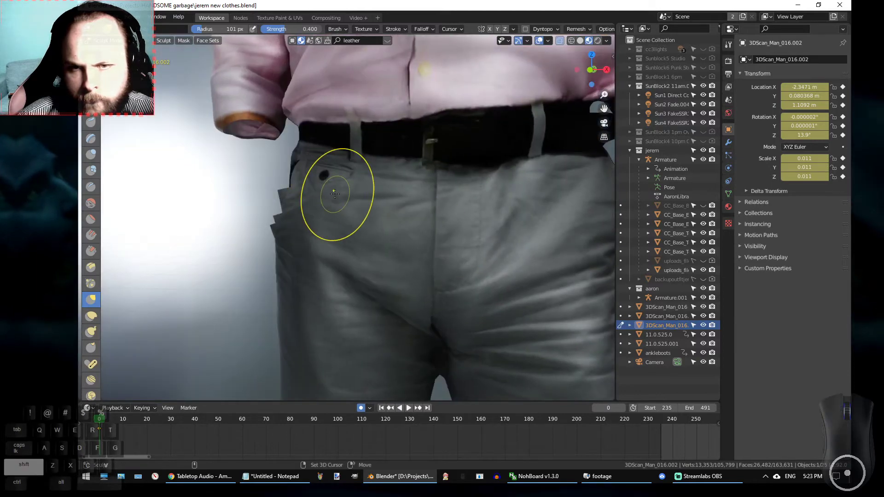
left_click_drag(396, 262, 359, 257, "alt")
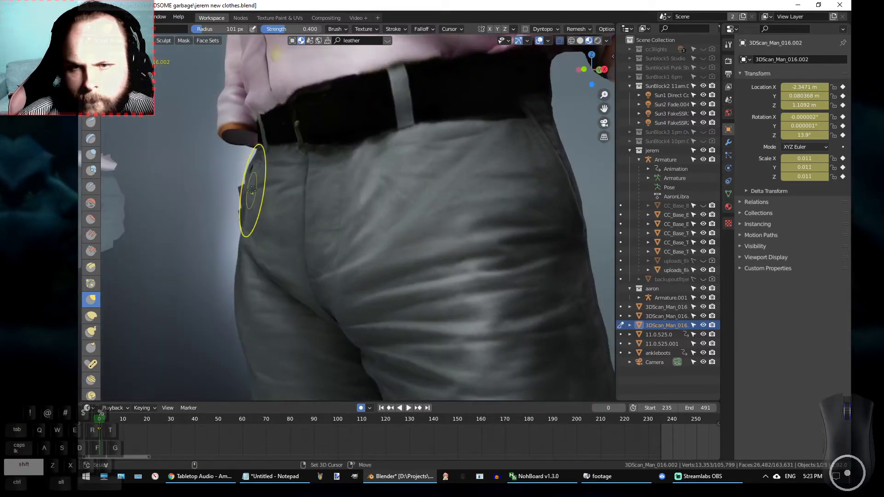
mouse_move(256, 184)
left_mouse_down("shift")
mouse_move(263, 174)
mouse_move(257, 180)
left_mouse_up("shift")
left_click_drag(249, 184, 248, 194, "shift")
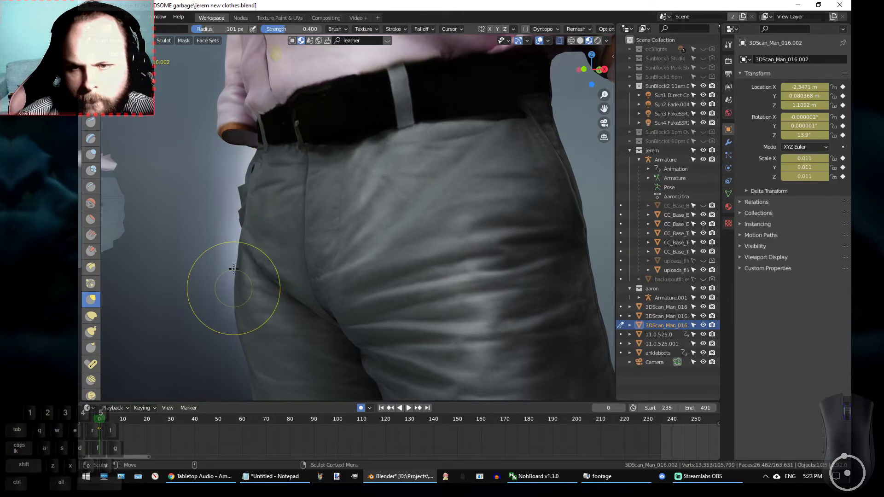
left_click(239, 241, "shift")
left_click_drag(238, 279, 240, 296, "shift")
left_click_drag(240, 309, 239, 266, "shift")
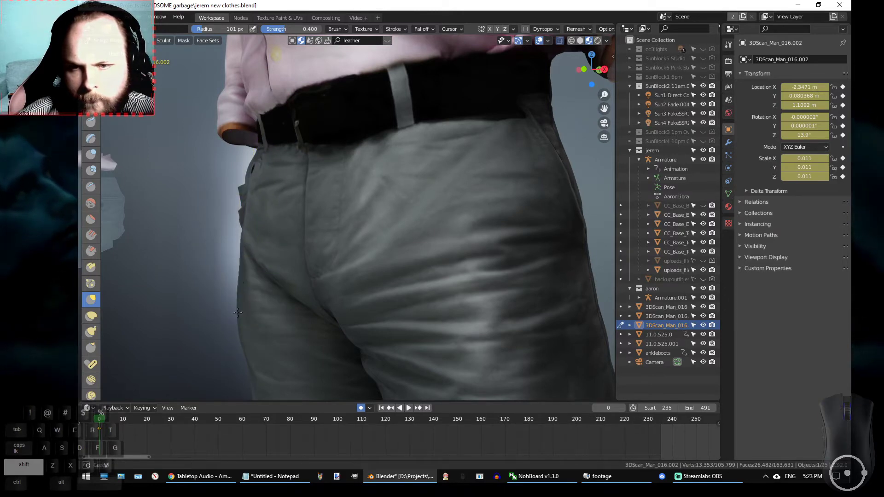
mouse_move(239, 324)
left_mouse_down("shift")
mouse_move(237, 317)
mouse_move(256, 330)
mouse_move(384, 308)
left_mouse_up("shift")
Reshape the pointed edge at the lower end of the hip hole by moving it downward and slightly inward.
scroll(469, 196, "up", 5)
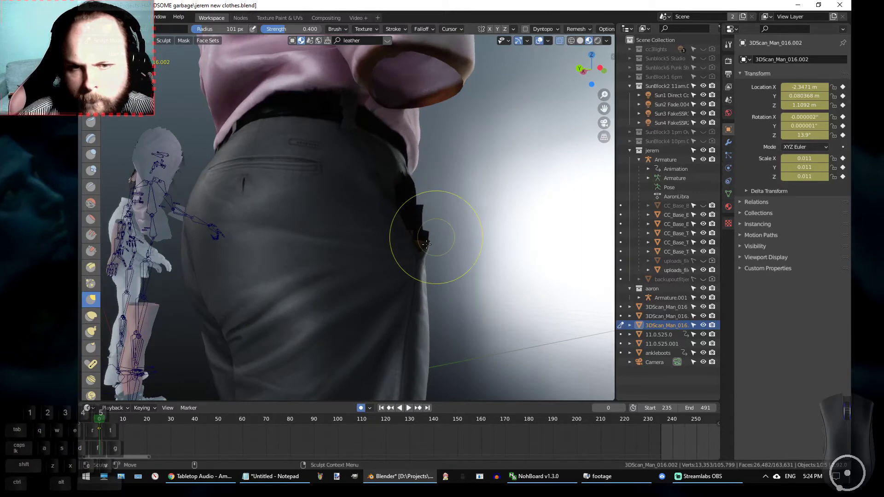
mouse_move(427, 243)
left_mouse_down()
mouse_move(401, 232)
mouse_move(425, 229)
mouse_move(424, 265)
left_mouse_up()
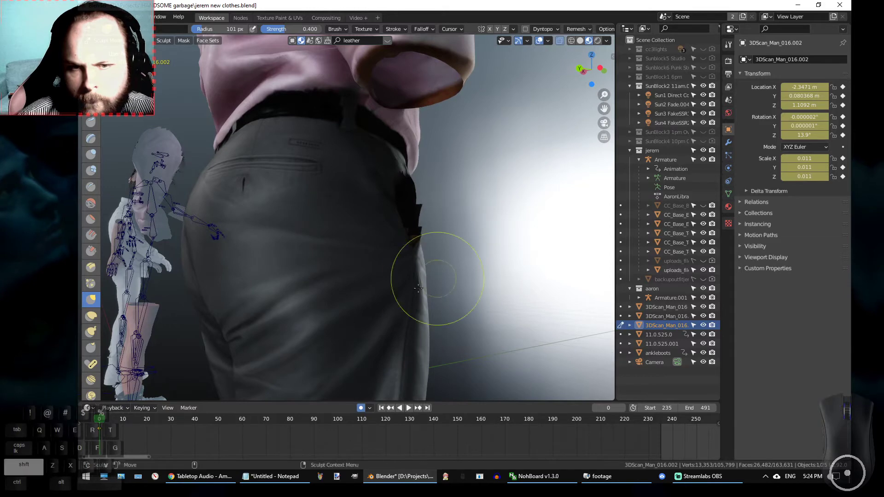
middle_click_drag(443, 286, 384, 317, "alt")
left_click_drag(383, 317, 244, 295, "alt")
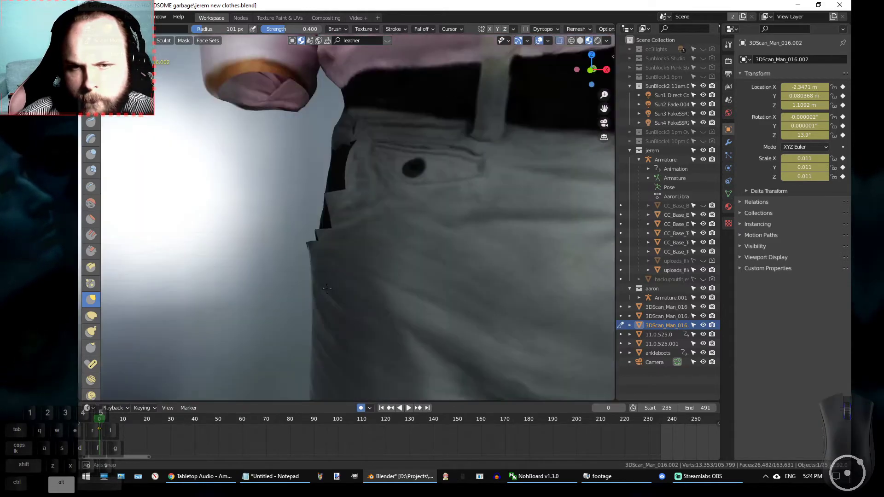
Push the outer hem corner of the shorts leg below the hip hole inward.
scroll(264, 262, "down", 5)
mouse_move(268, 261)
left_mouse_down("alt")
mouse_move(361, 264)
mouse_move(289, 224)
mouse_move(488, 263)
mouse_move(449, 283)
mouse_move(424, 276)
mouse_move(456, 274)
mouse_move(388, 255)
mouse_move(256, 346)
mouse_move(278, 309)
mouse_move(292, 300)
mouse_move(271, 336)
mouse_move(231, 365)
mouse_move(307, 345)
left_mouse_up("alt")
scroll(307, 344, "up", 4)
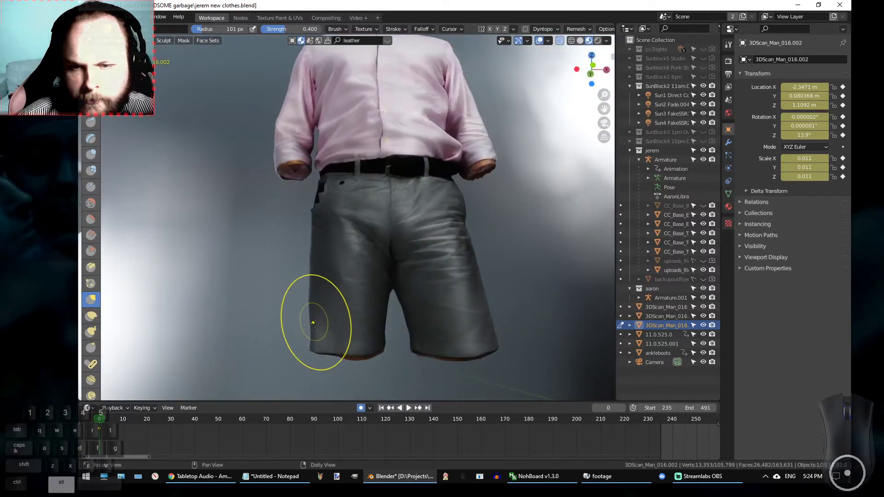
scroll(265, 336, "up", 3)
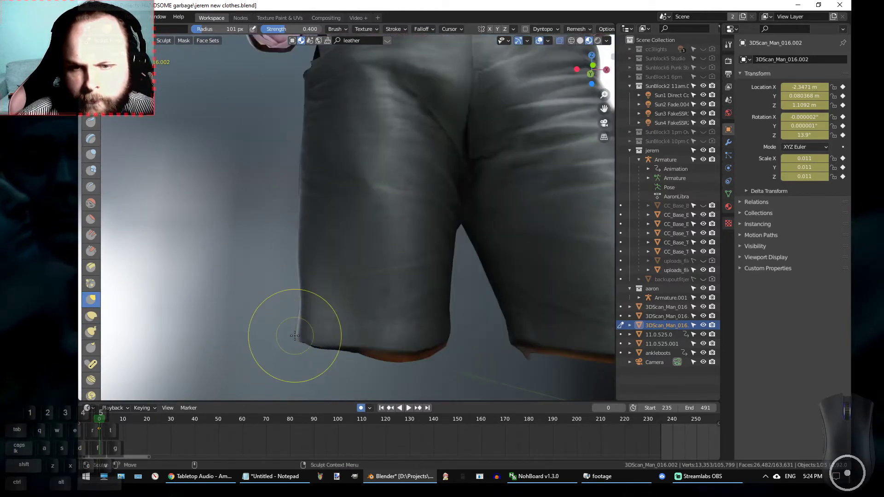
left_click_drag(303, 336, 328, 340)
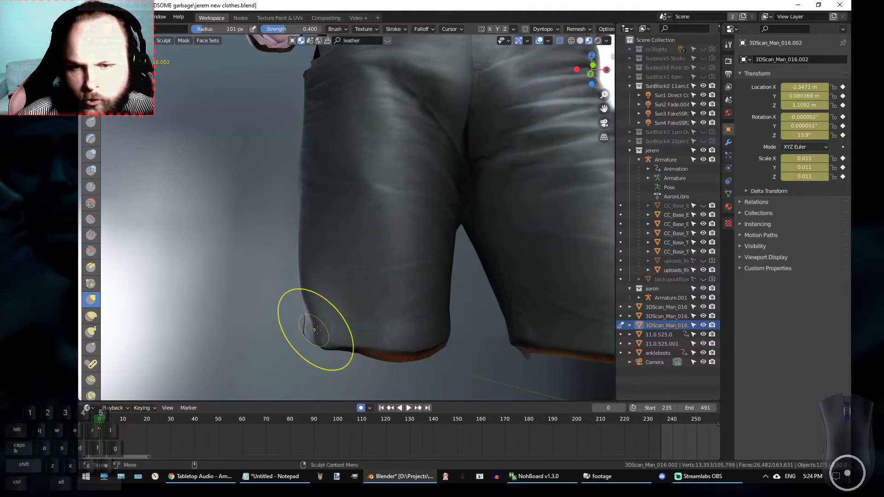
Push the raised hem edge of the shorts leg below the hip hole upward and adjust the outer hip from behind.
key("shift")
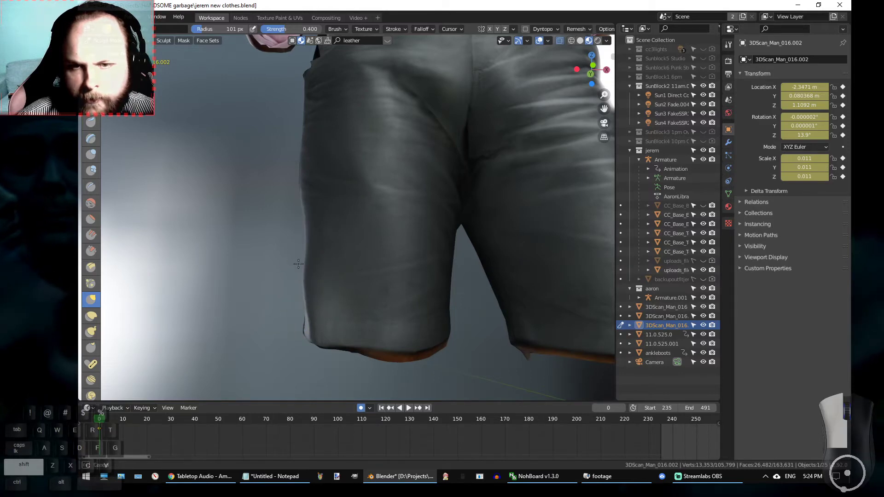
mouse_move(257, 305)
middle_mouse_down("alt")
mouse_move(446, 316)
mouse_move(468, 211)
mouse_move(491, 221)
mouse_move(483, 265)
mouse_move(470, 241)
mouse_move(364, 272)
middle_mouse_up("alt")
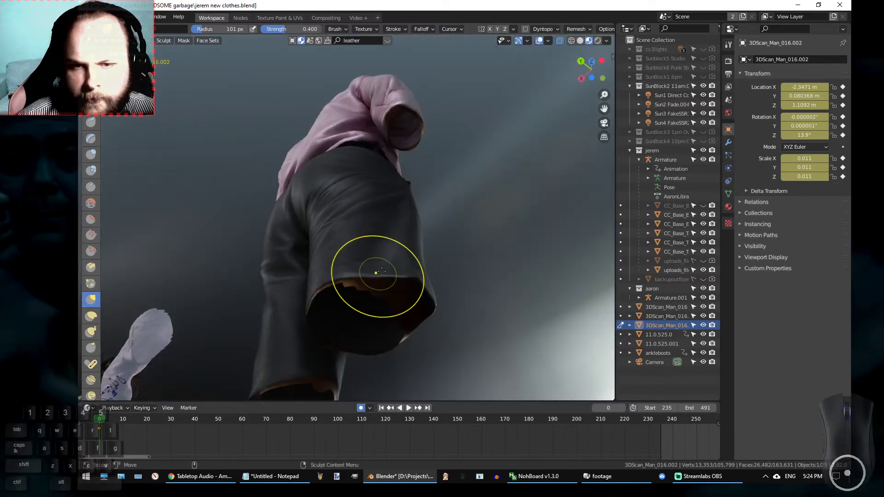
left_click_drag(381, 275, 392, 201)
mouse_move(467, 276)
middle_mouse_down("alt")
mouse_move(322, 323)
mouse_move(497, 308)
mouse_move(472, 324)
mouse_move(442, 278)
mouse_move(444, 253)
mouse_move(483, 256)
middle_mouse_up("alt")
left_click_drag(427, 228, 430, 243)
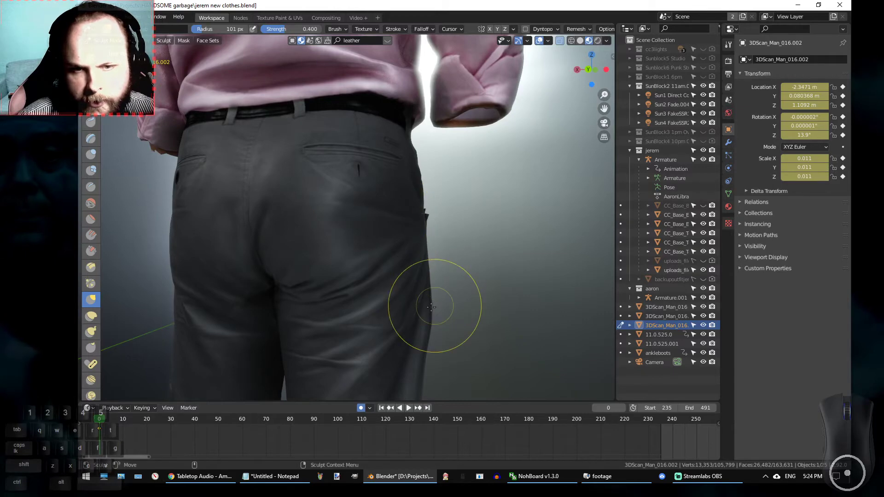
Flatten the bulge on the outer thigh below the hip hole by pushing its rear silhouette inward.
left_click_drag(428, 307, 418, 304)
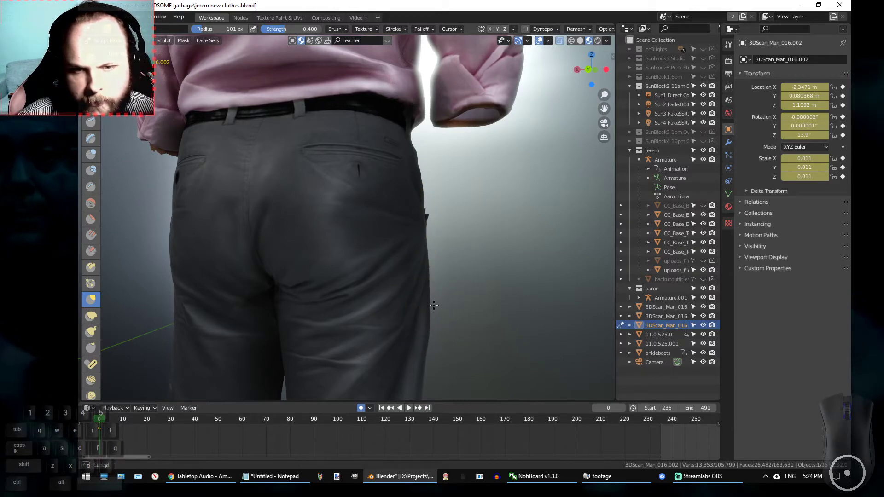
left_click_drag(427, 325, 416, 325)
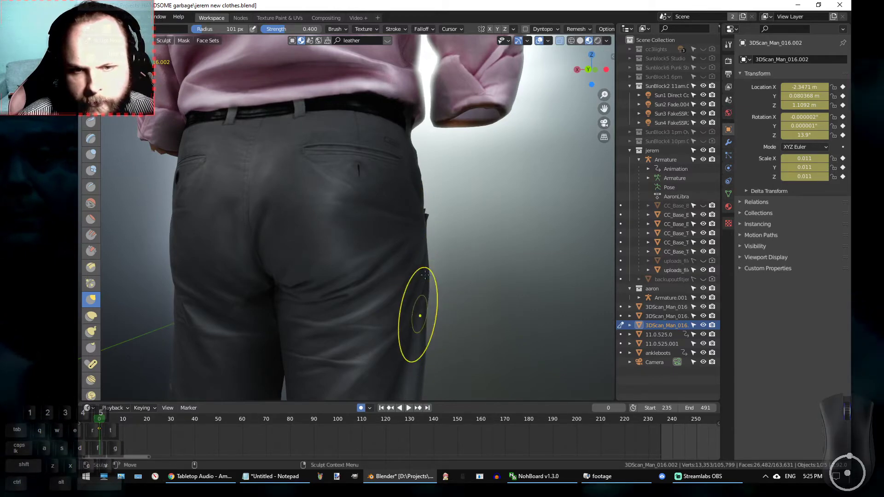
left_click_drag(426, 272, 423, 273)
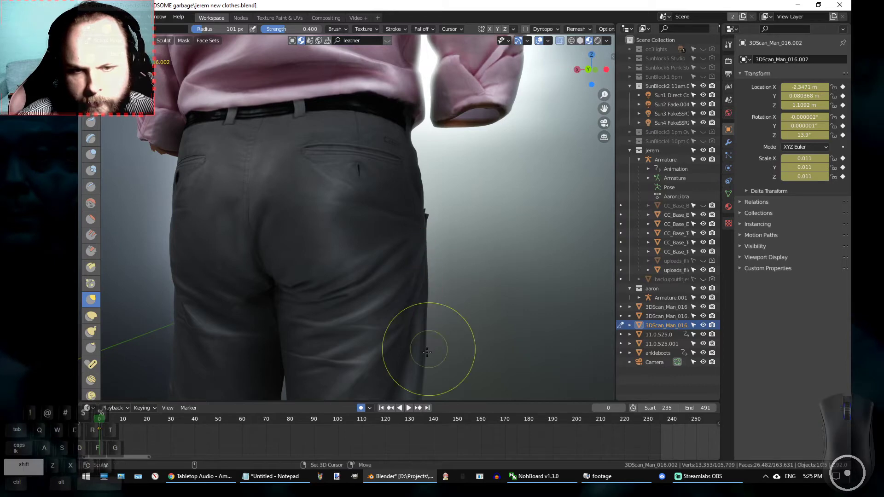
mouse_move(489, 295)
left_mouse_down("alt")
mouse_move(218, 269)
mouse_move(212, 286)
left_mouse_up("alt")
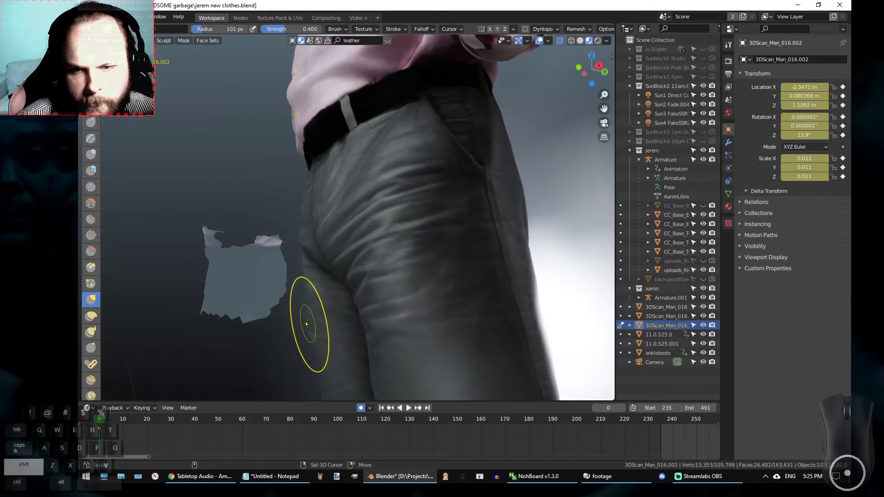
left_click_drag(303, 301, 447, 257, "alt")
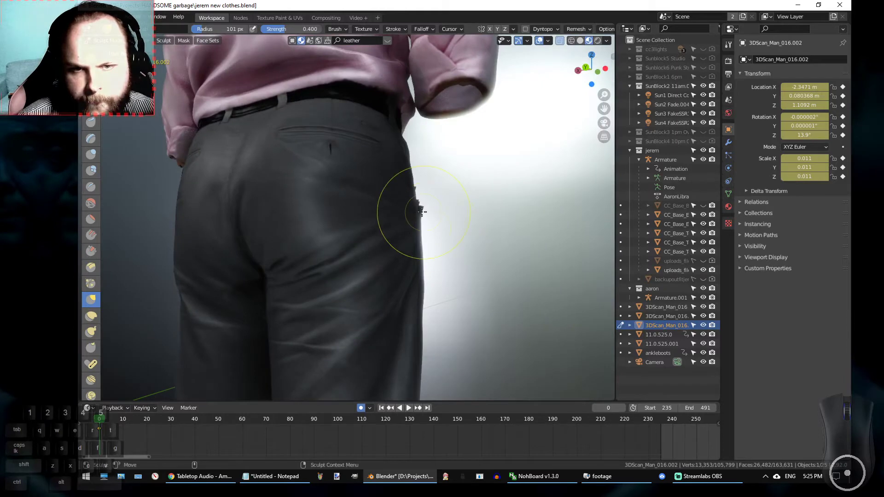
Check the reshaped shorts and the whole outfit from the front, and save the file.
mouse_move(415, 209)
left_mouse_down("alt")
mouse_move(427, 249)
mouse_move(310, 242)
mouse_move(301, 225)
mouse_move(309, 239)
mouse_move(319, 213)
mouse_move(578, 231)
mouse_move(281, 224)
mouse_move(331, 221)
left_mouse_up("alt")
scroll(325, 210, "down", 2)
mouse_move(417, 240)
left_mouse_down("alt")
mouse_move(418, 231)
mouse_move(379, 255)
left_mouse_up("alt")
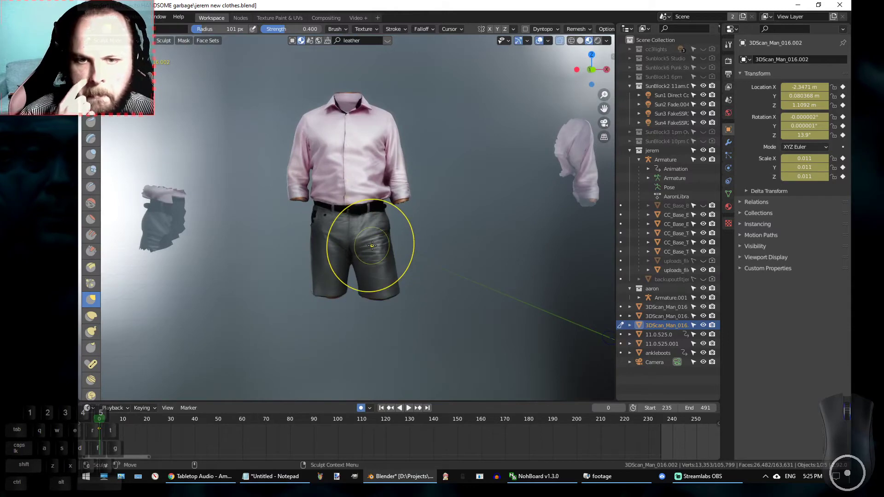
left_click_drag(221, 245, 257, 238, "alt")
scroll(439, 197, "up", 8)
mouse_move(403, 185)
left_mouse_down("alt")
mouse_move(332, 169)
mouse_move(407, 201)
left_mouse_up("alt")
key("ctrl+s")
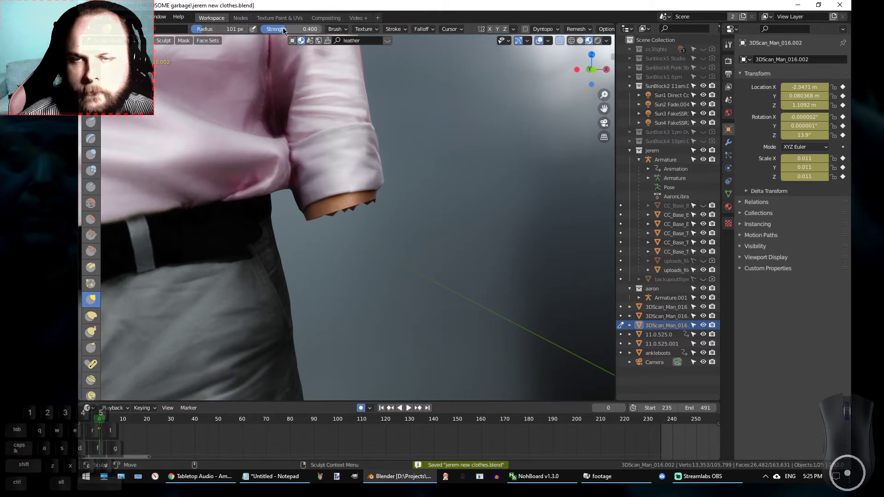
Set the brush radius to 42 px and tuck the exposed skin along the left cuff's outer edge up into the sleeve.
left_click_drag(205, 30, 199, 29)
mouse_move(449, 202)
left_mouse_down("alt")
mouse_move(375, 204)
mouse_move(397, 193)
left_mouse_up("alt")
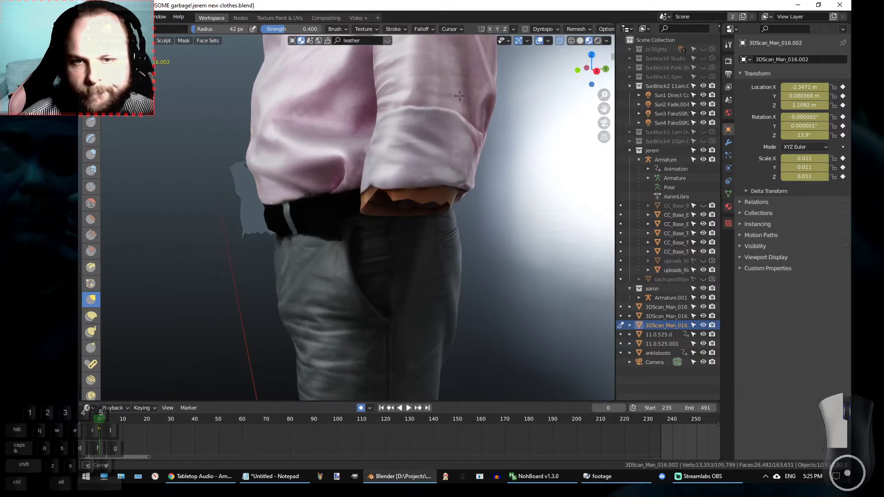
middle_click_drag(465, 211, 358, 204)
left_click_drag(352, 199, 430, 145)
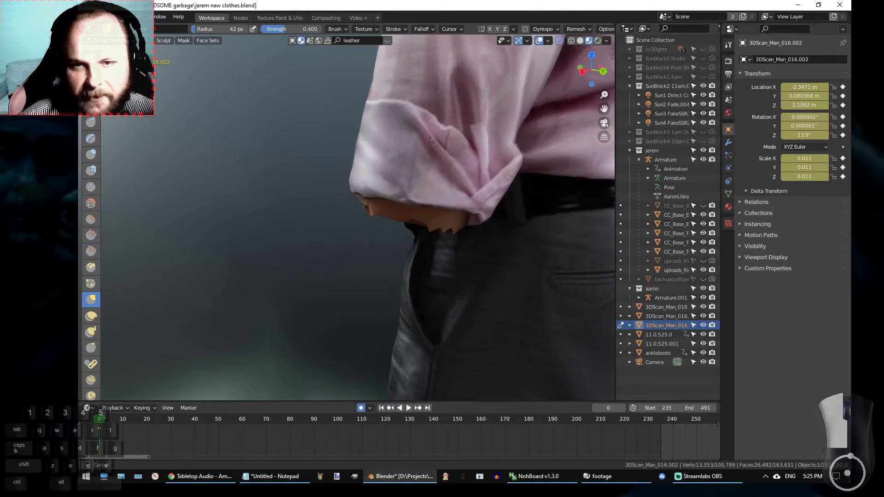
left_click_drag(494, 96, 493, 100)
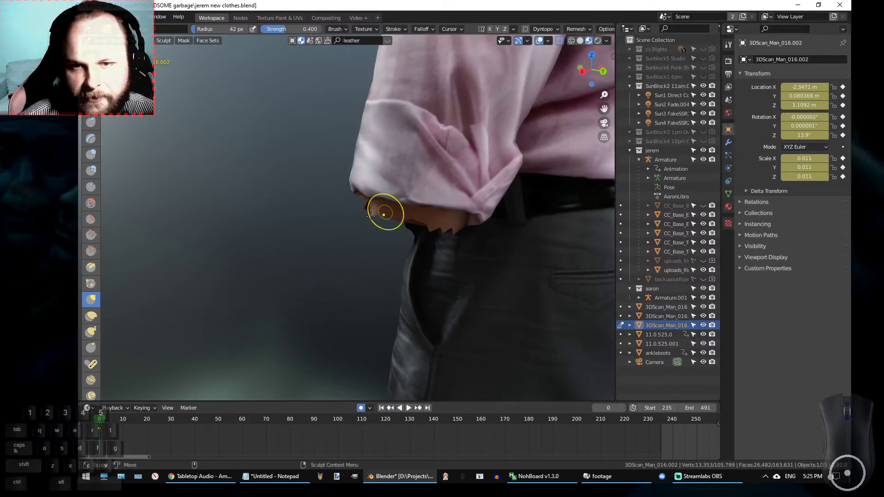
middle_click_drag(444, 236, 318, 206)
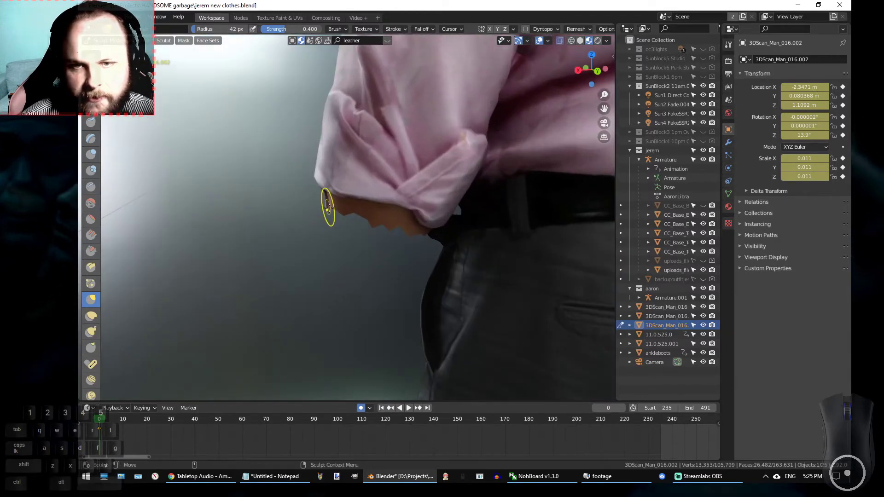
left_click_drag(328, 207, 336, 206)
left_click_drag(449, 87, 447, 91)
Push the front corner of the exposed forearm skin inward beneath the left cuff, beside the belt.
mouse_move(299, 213)
middle_mouse_down("alt")
mouse_move(442, 208)
mouse_move(378, 207)
mouse_move(395, 188)
mouse_move(419, 192)
middle_mouse_up("alt")
left_click_drag(350, 213, 348, 215)
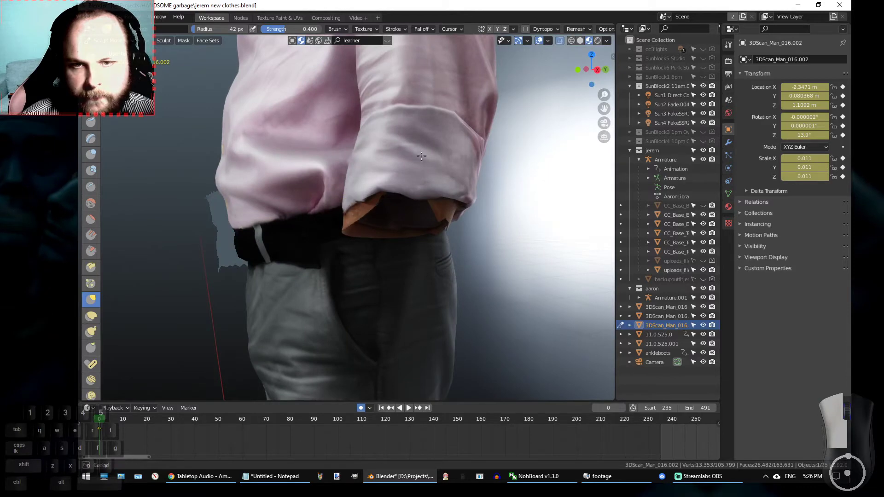
left_click_drag(432, 138, 443, 156)
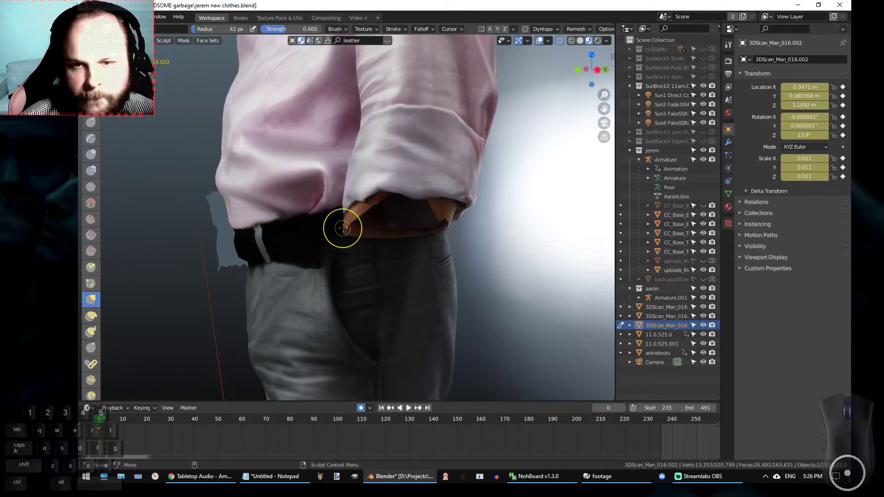
left_click_drag(343, 228, 370, 255)
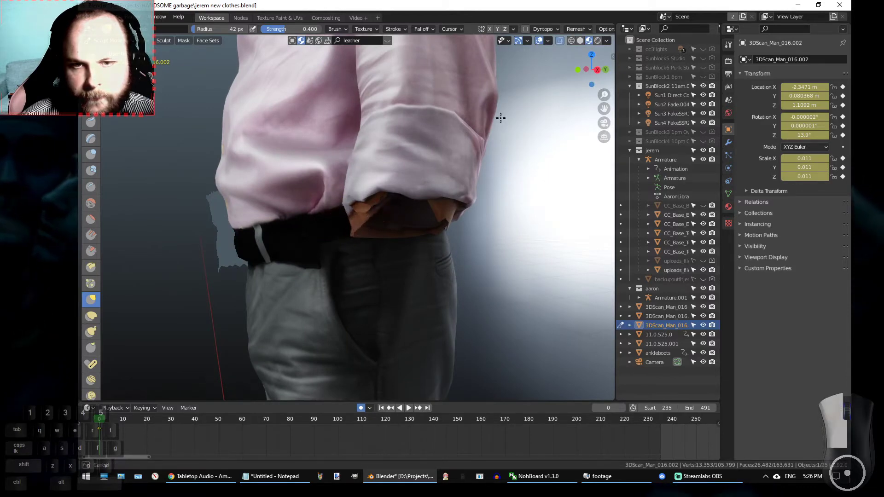
middle_click_drag(403, 234, 339, 230, "alt")
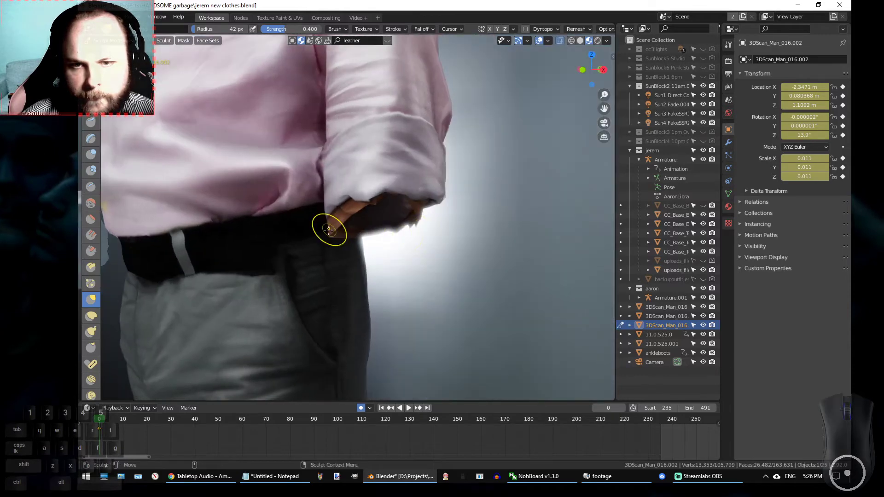
left_click_drag(329, 229, 328, 233)
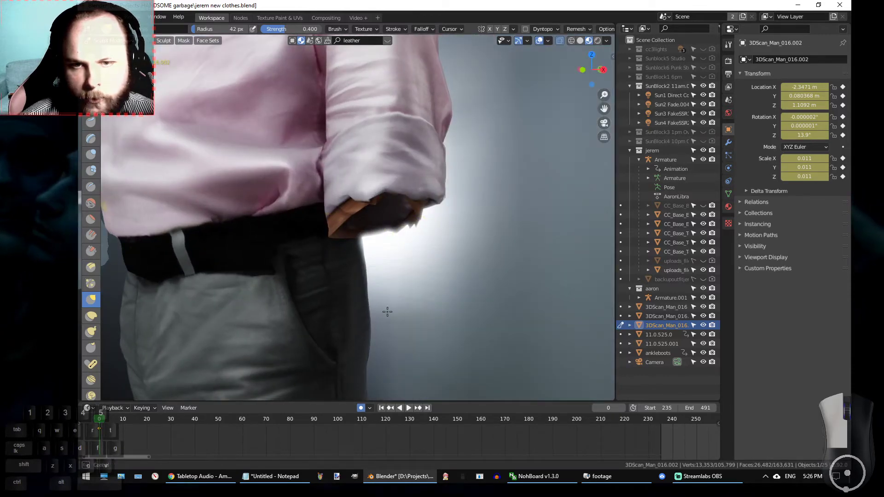
left_click_drag(359, 323, 420, 299)
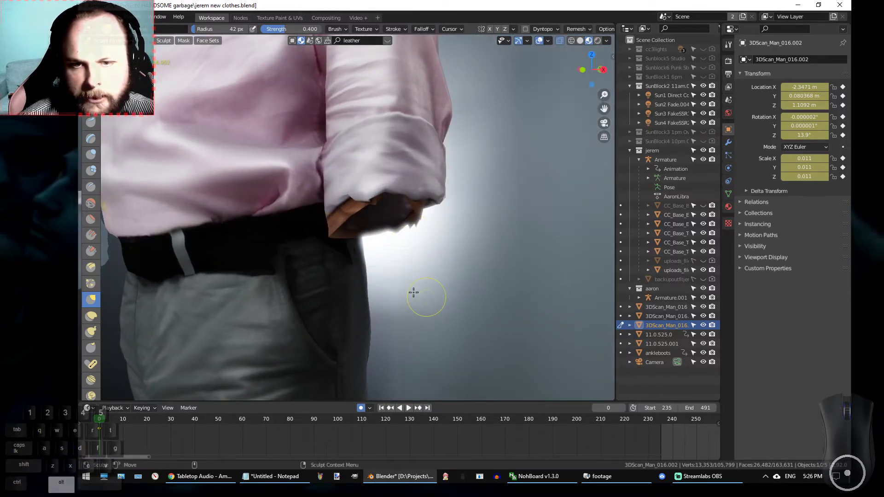
Tuck the skin tip on the inner front side of the left cuff, nearest the belt, up into the sleeve.
middle_click_drag(414, 293, 424, 290, "alt")
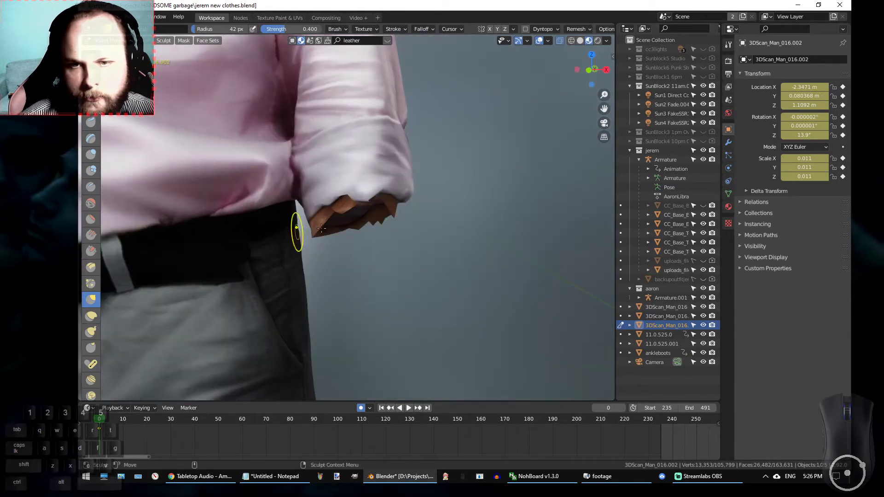
middle_click_drag(376, 261, 339, 262, "alt")
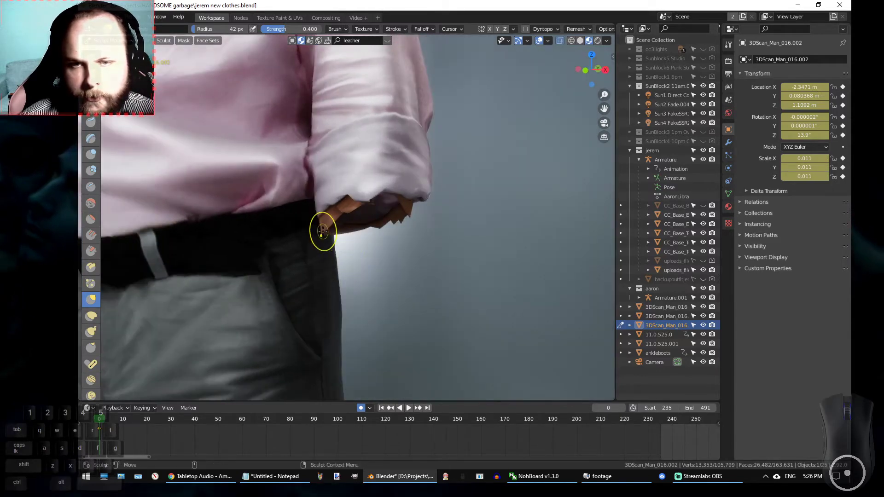
left_click_drag(323, 231, 474, 179)
mouse_move(400, 208)
middle_mouse_down("alt")
mouse_move(405, 250)
mouse_move(414, 254)
middle_mouse_up("alt")
left_click_drag(308, 231, 312, 237)
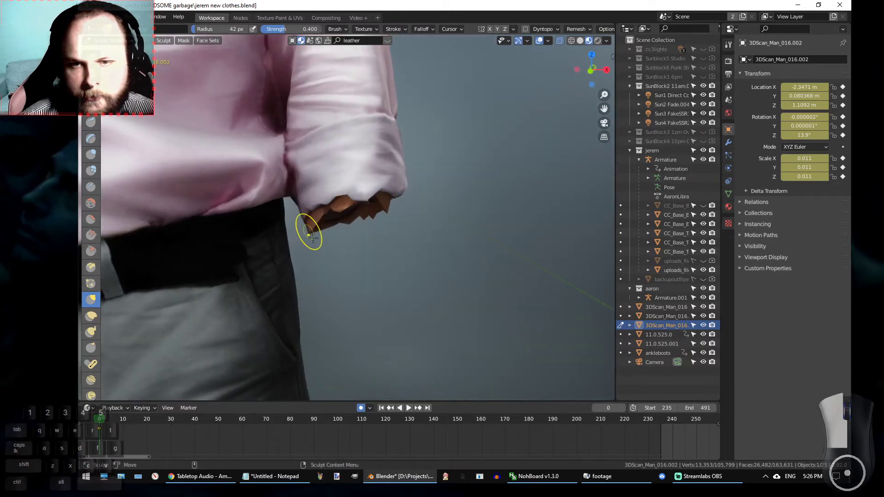
left_click_drag(389, 134, 382, 127)
mouse_move(313, 242)
middle_mouse_down("alt")
mouse_move(322, 248)
mouse_move(272, 241)
middle_mouse_up("alt")
left_click_drag(277, 238, 300, 260)
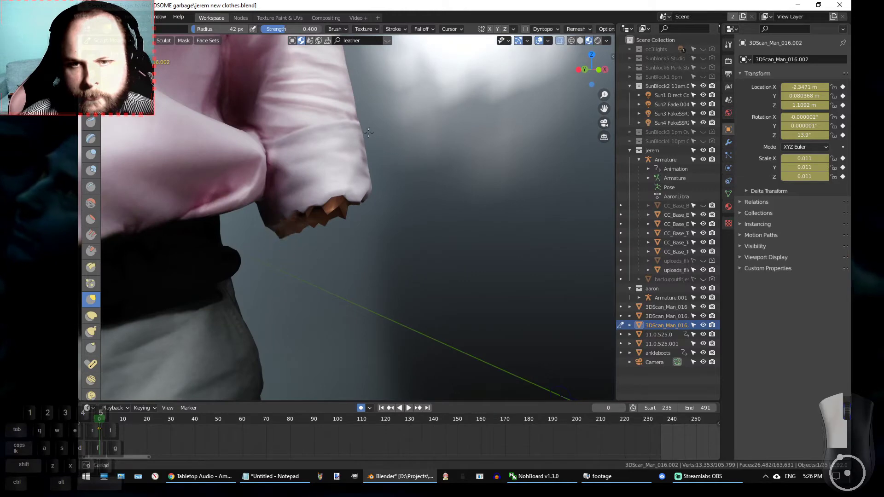
Push the jagged skin edge at the back of the left cuff inward and up into the sleeve.
mouse_move(352, 120)
left_mouse_down("alt")
mouse_move(367, 164)
mouse_move(350, 207)
mouse_move(258, 243)
mouse_move(194, 241)
mouse_move(288, 292)
mouse_move(372, 215)
mouse_move(364, 218)
mouse_move(404, 202)
mouse_move(472, 257)
mouse_move(371, 223)
mouse_move(368, 199)
mouse_move(376, 221)
mouse_move(385, 215)
mouse_move(408, 230)
left_mouse_up("alt")
mouse_move(415, 230)
left_mouse_down("alt")
mouse_move(408, 245)
mouse_move(397, 193)
mouse_move(322, 246)
left_mouse_up("alt")
mouse_move(370, 226)
left_mouse_down()
mouse_move(461, 170)
mouse_move(456, 145)
left_mouse_up()
mouse_move(505, 231)
left_mouse_down("alt")
mouse_move(264, 211)
mouse_move(284, 220)
left_mouse_up("alt")
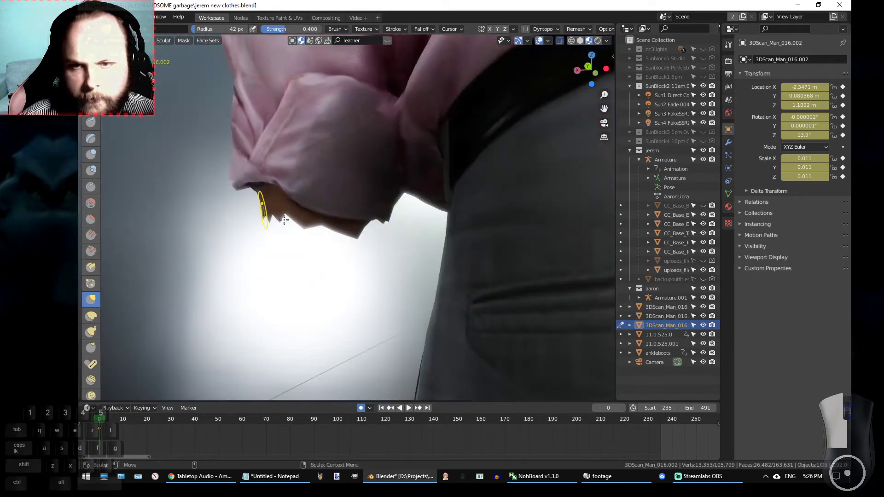
left_click_drag(357, 101, 354, 106)
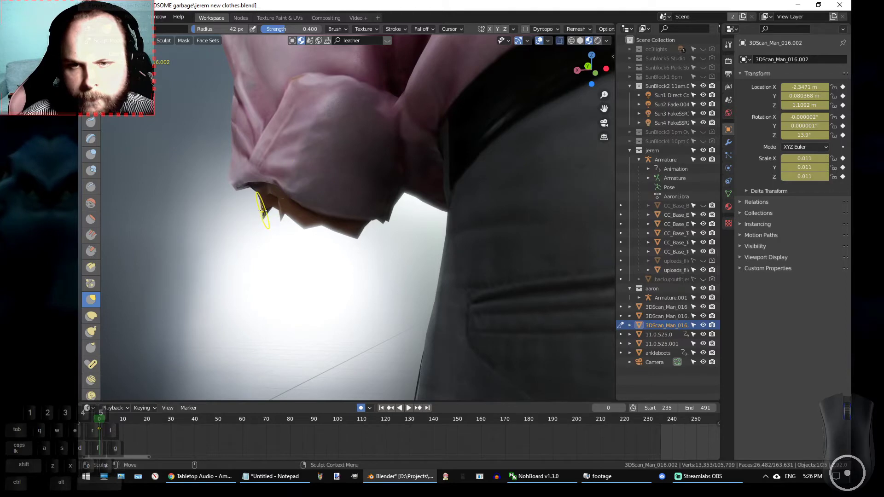
left_click_drag(262, 210, 349, 217)
left_click_drag(381, 131, 381, 133)
Tuck more of the remaining skin around the front and outer side of the left cuff into the sleeve.
mouse_move(347, 244)
left_mouse_down("alt")
mouse_move(428, 216)
mouse_move(387, 248)
mouse_move(335, 237)
left_mouse_up("alt")
mouse_move(421, 158)
left_mouse_down("alt")
mouse_move(357, 206)
mouse_move(421, 225)
left_mouse_up("alt")
mouse_move(253, 239)
left_mouse_down("alt")
mouse_move(281, 251)
mouse_move(357, 199)
mouse_move(246, 199)
mouse_move(188, 239)
left_mouse_up("alt")
left_click_drag(252, 230, 208, 250, "alt")
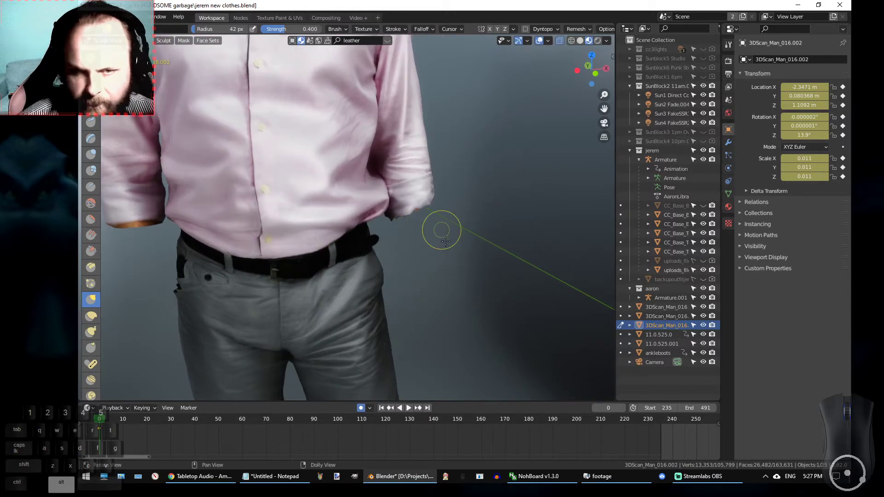
scroll(436, 238, "up", 4)
left_click_drag(459, 172, 414, 155, "alt")
mouse_move(484, 246)
left_mouse_down("alt")
mouse_move(393, 258)
mouse_move(322, 254)
mouse_move(335, 244)
mouse_move(284, 255)
mouse_move(356, 236)
left_mouse_up("alt")
left_click_drag(344, 151, 360, 195)
mouse_move(353, 234)
left_mouse_down("alt")
mouse_move(320, 263)
mouse_move(160, 239)
left_mouse_up("alt")
mouse_move(228, 233)
left_mouse_down("alt")
mouse_move(365, 236)
mouse_move(484, 302)
mouse_move(497, 295)
left_mouse_up("alt")
left_click_drag(458, 215, 488, 216)
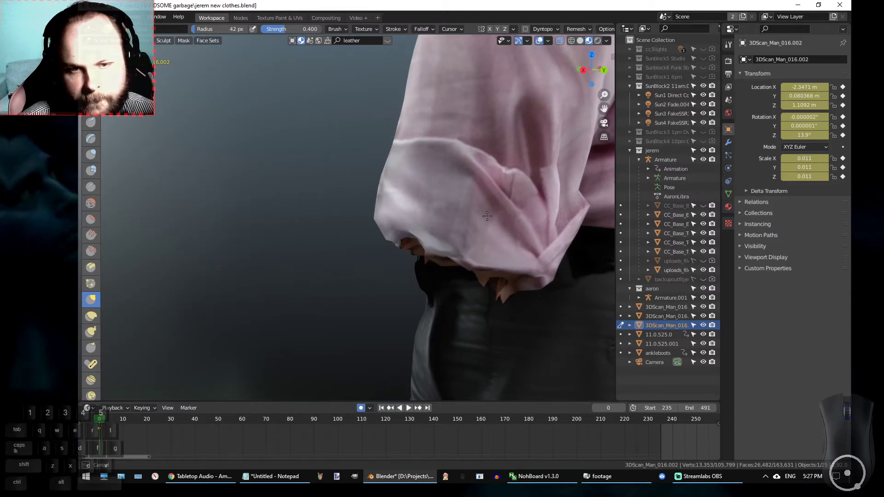
Push up the skin spike hanging below the outer rear part of the left cuff.
left_click_drag(552, 316, 494, 312, "alt")
mouse_move(408, 296)
left_mouse_down("alt")
mouse_move(448, 319)
mouse_move(452, 288)
left_mouse_up("alt")
left_click_drag(461, 221, 453, 251, "alt")
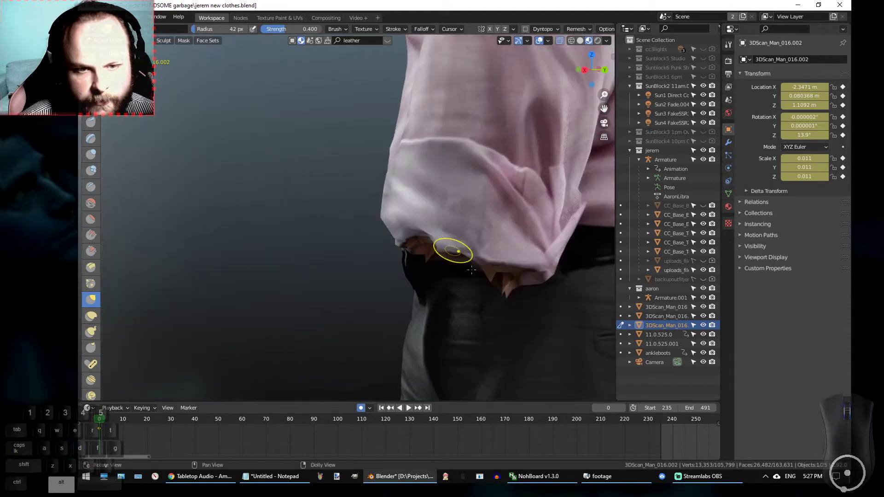
left_click_drag(507, 294, 466, 251)
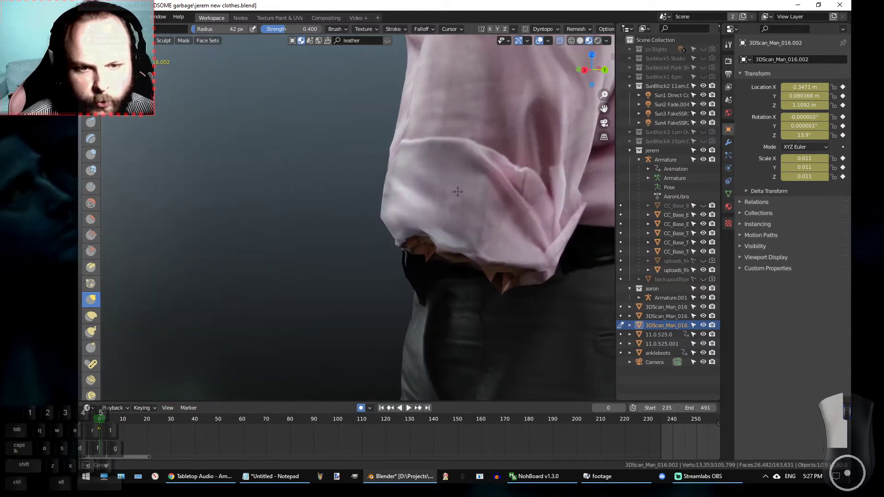
mouse_move(517, 299)
left_mouse_down("alt")
mouse_move(511, 276)
mouse_move(506, 304)
mouse_move(447, 218)
left_mouse_up("alt")
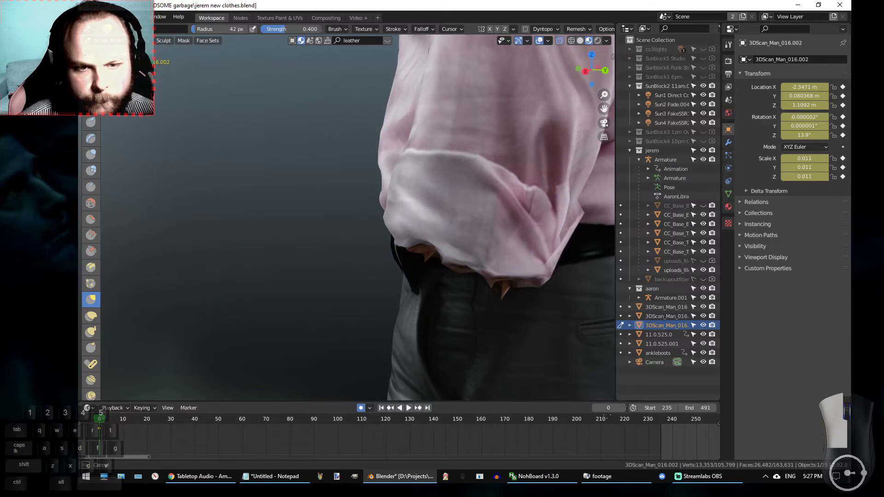
left_click_drag(217, 356, 221, 353)
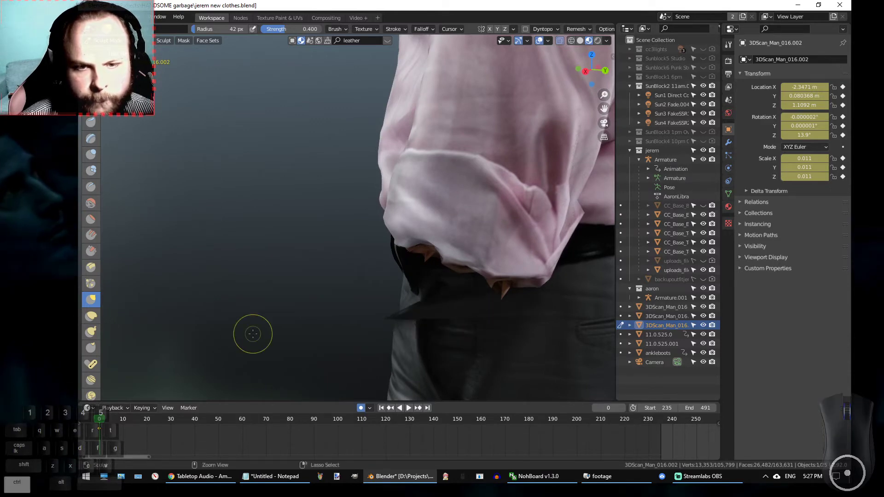
key("ctrl+z")
left_click_drag(351, 314, 484, 300, "alt")
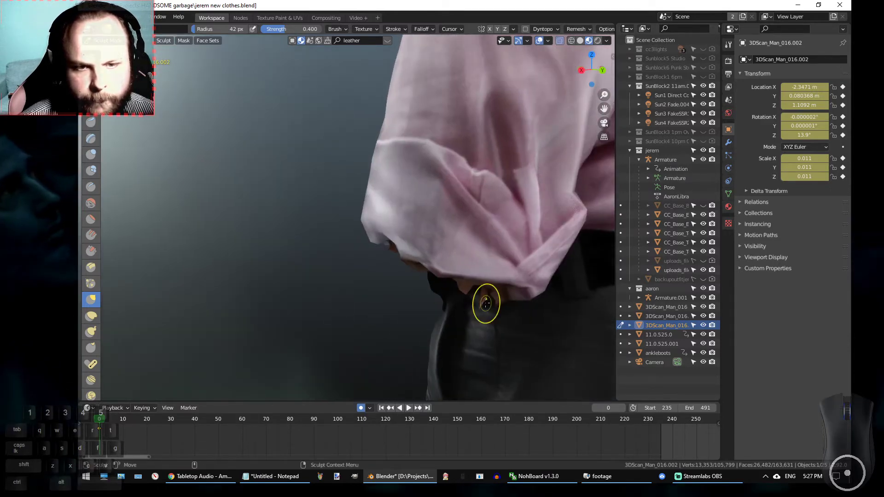
key("ctrl+z")
Push the remaining skin points along the back edge of the left cuff up into the sleeve.
left_click_drag(481, 299, 405, 252)
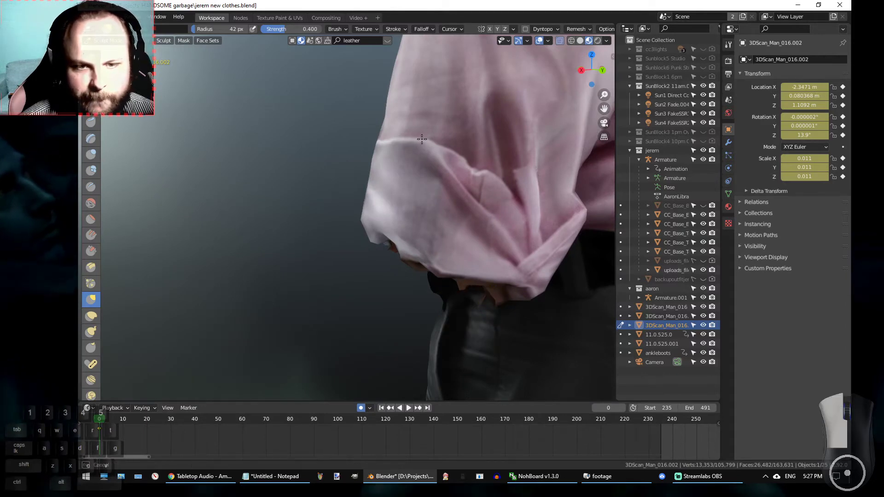
left_click_drag(422, 139, 422, 138)
left_click_drag(463, 286, 463, 288)
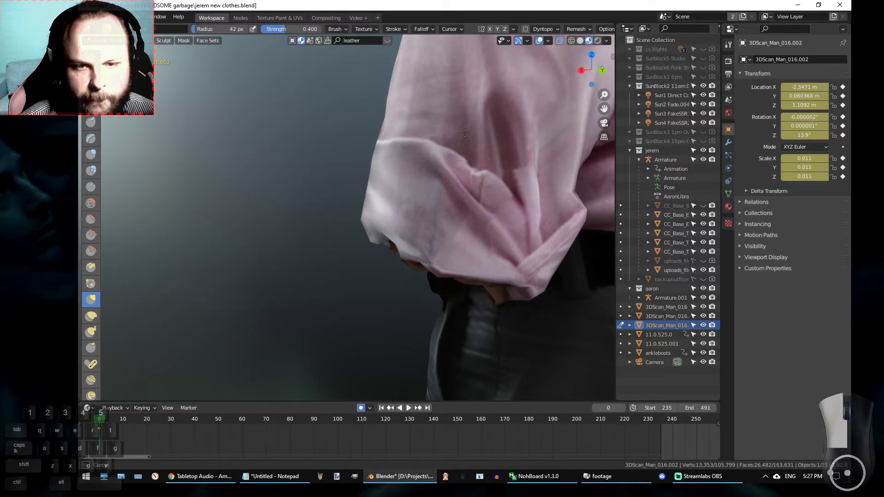
left_click_drag(464, 138, 464, 137)
left_click_drag(421, 235, 423, 235)
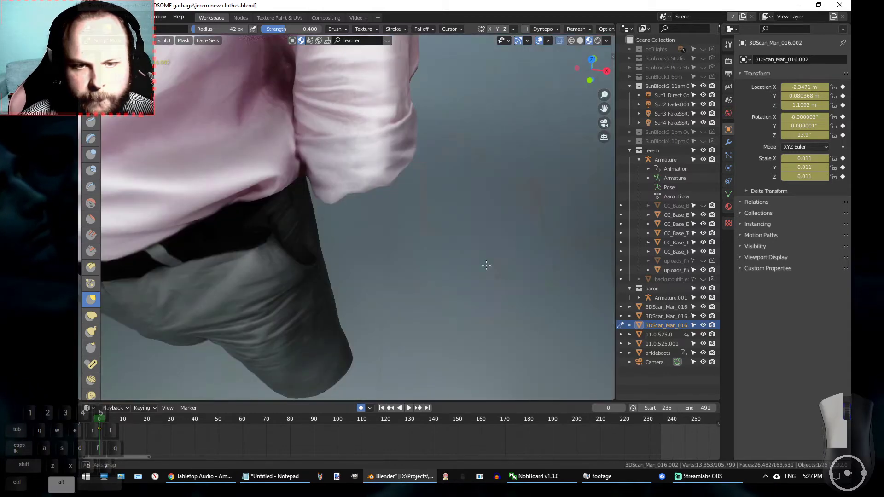
Tuck the skin showing beneath the front and outer edge of the left cuff up into the sleeve.
mouse_move(448, 106)
middle_mouse_down("alt")
mouse_move(451, 180)
mouse_move(428, 255)
mouse_move(367, 297)
mouse_move(465, 274)
mouse_move(395, 281)
mouse_move(456, 297)
mouse_move(392, 244)
middle_mouse_up("alt")
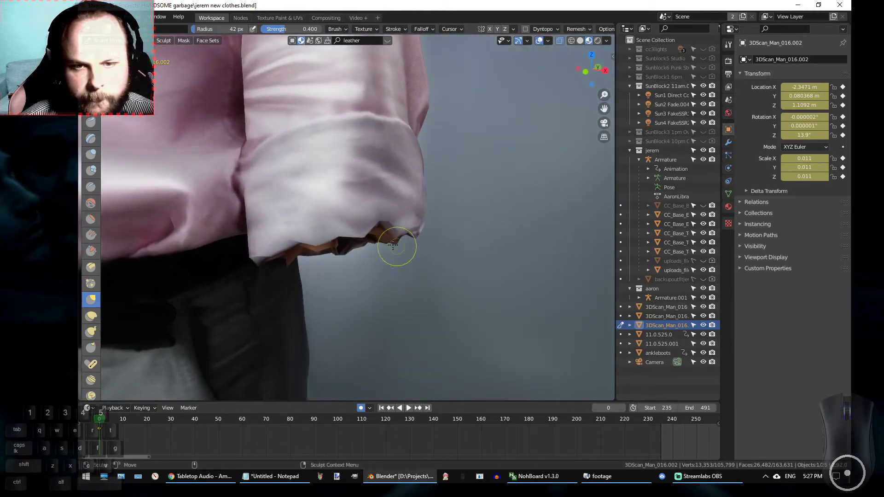
left_click_drag(396, 243, 336, 238)
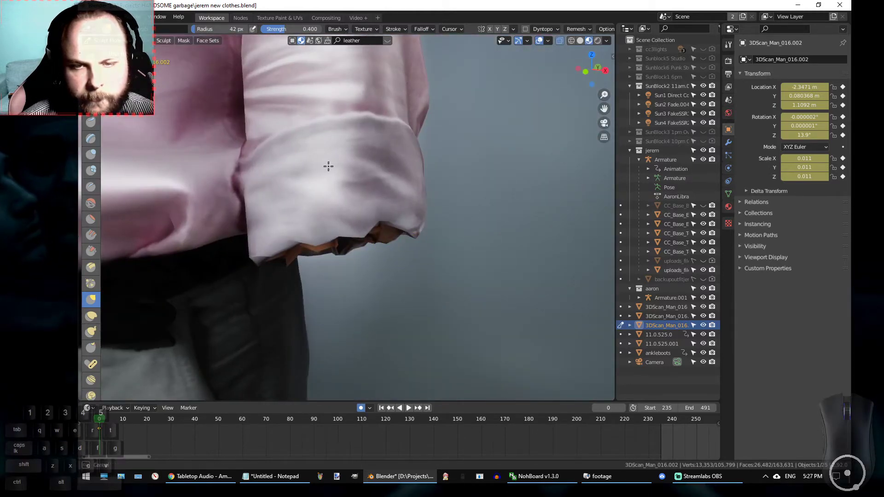
mouse_move(387, 239)
left_mouse_down()
mouse_move(336, 164)
mouse_move(363, 167)
left_mouse_up()
mouse_move(464, 269)
left_mouse_down("alt")
mouse_move(435, 264)
mouse_move(435, 252)
mouse_move(460, 250)
left_mouse_up("alt")
left_click_drag(281, 285, 410, 204, "alt")
scroll(375, 142, "up", 5)
mouse_move(418, 251)
left_mouse_down("alt")
mouse_move(397, 213)
mouse_move(405, 135)
mouse_move(458, 266)
left_mouse_up("alt")
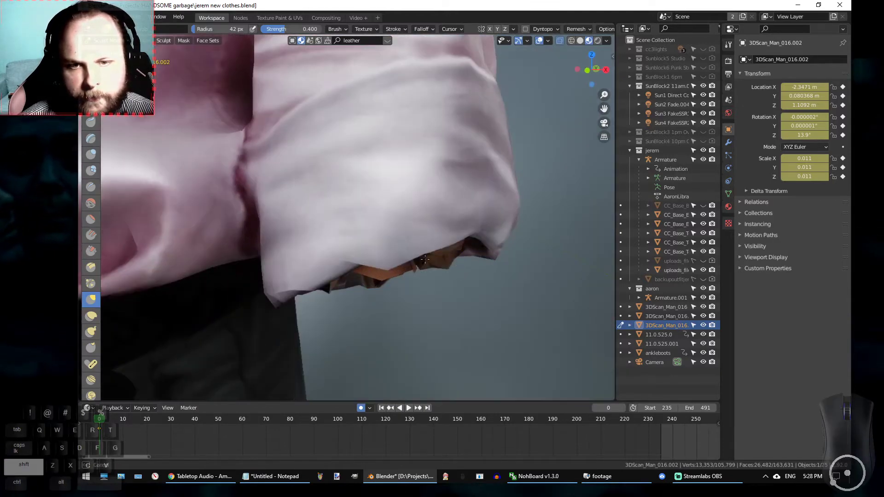
Smooth the jagged skin folds inside the opening of the left cuff.
left_click_drag(390, 265, 395, 262, "shift")
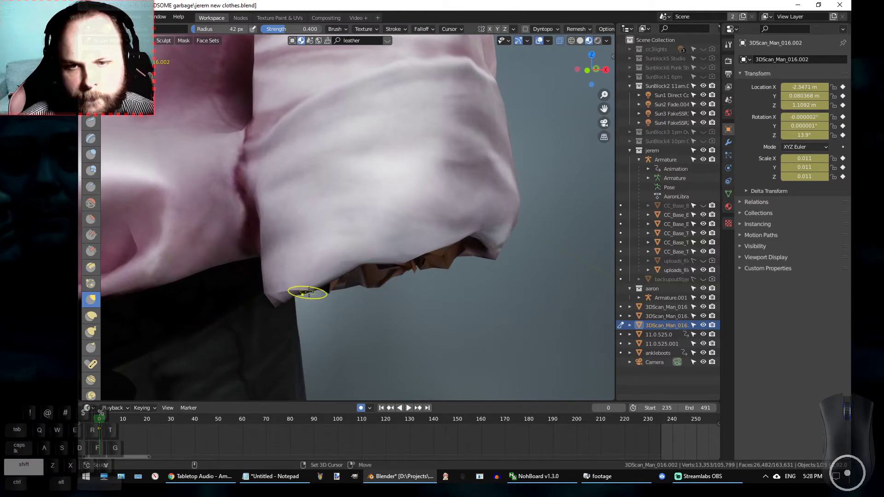
middle_click_drag(347, 345, 313, 283)
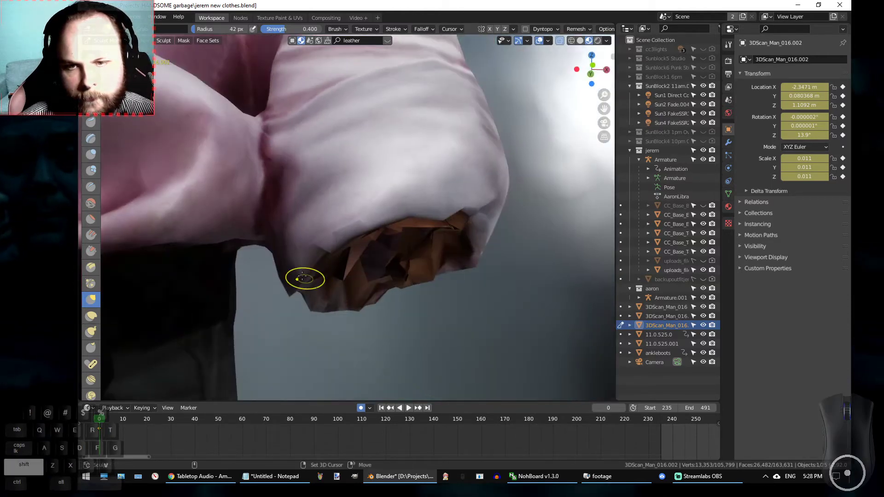
middle_click_drag(333, 281, 283, 254)
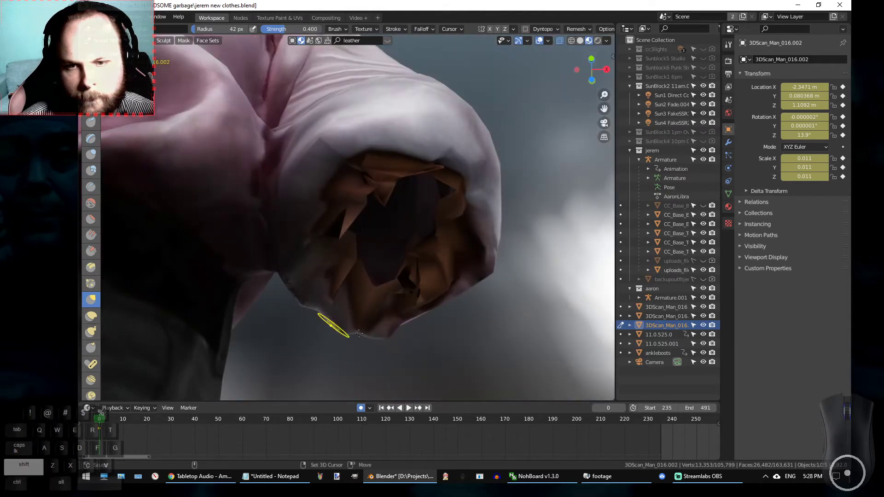
middle_click_drag(482, 302, 468, 257)
middle_click_drag(541, 272, 474, 286)
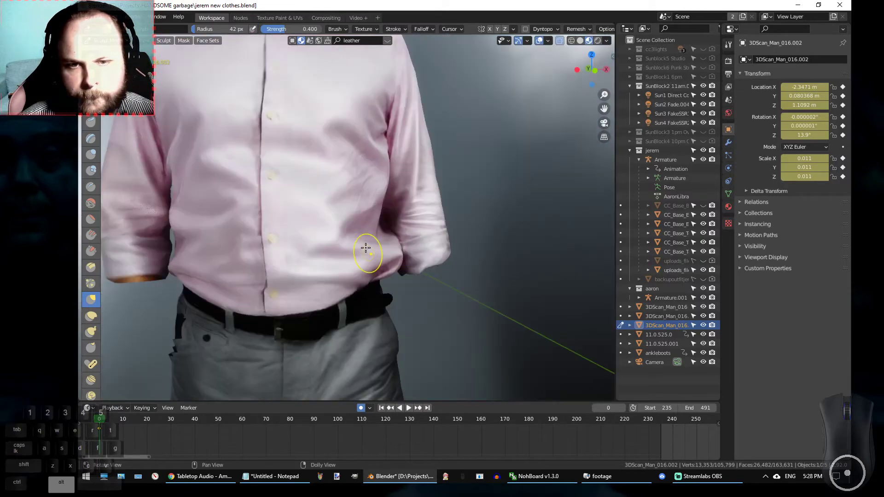
Check the whole outfit from the front and save the file.
right_click_drag(366, 248, 297, 222, "alt")
middle_click_drag(297, 222, 306, 212, "alt")
mouse_move(304, 214)
left_mouse_down("alt")
mouse_move(332, 191)
mouse_move(294, 225)
left_mouse_up("alt")
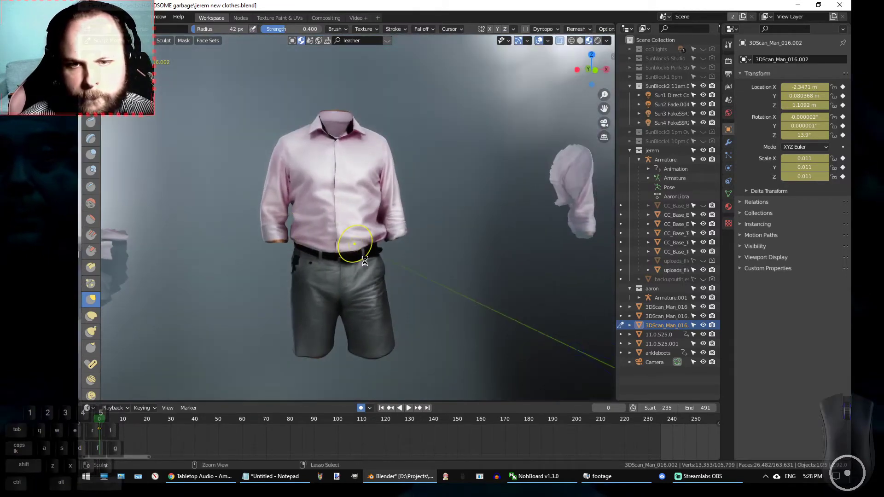
left_click_drag(296, 138, 161, 233, "alt")
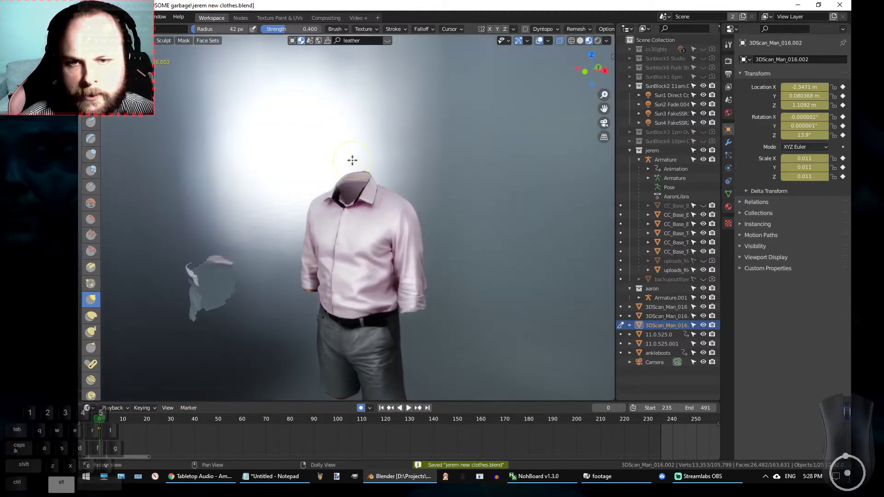
Examine the shirt collar from behind and in front for leftover skin and gaps around the neck opening.
scroll(352, 160, "up", 6)
left_click_drag(381, 233, 612, 247, "alt")
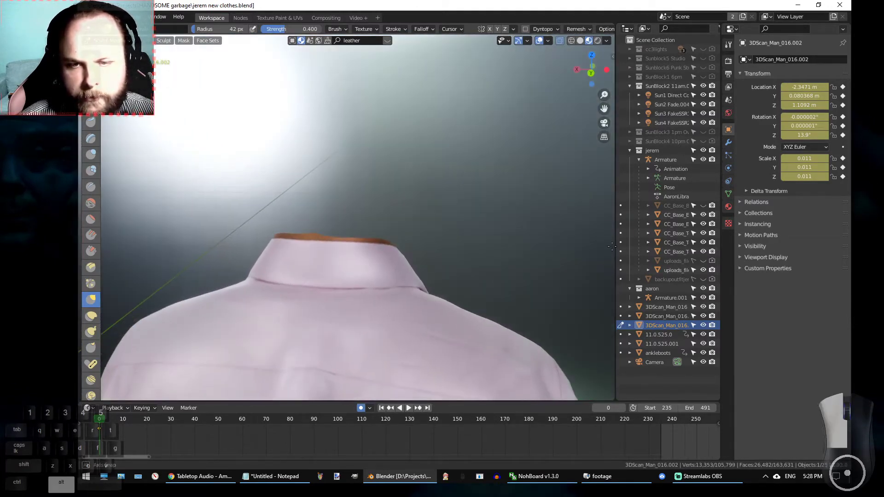
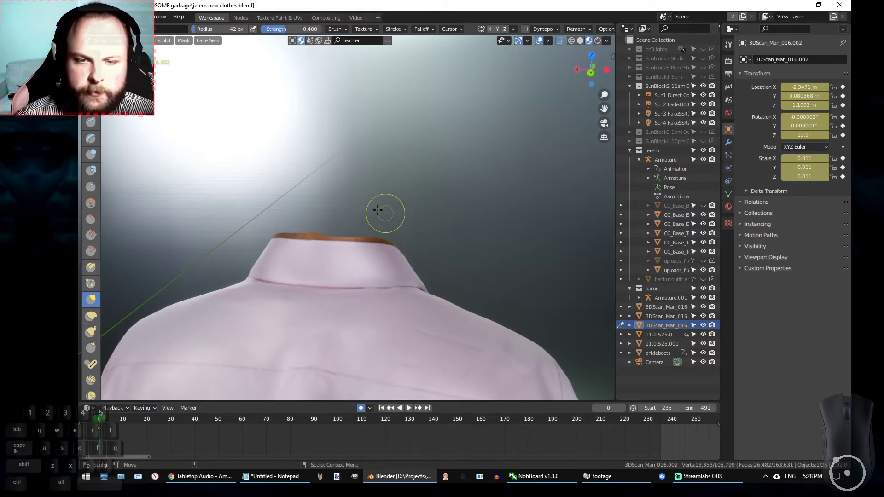
middle_click_drag(386, 214, 563, 163, "alt")
middle_click_drag(330, 288, 336, 157, "alt")
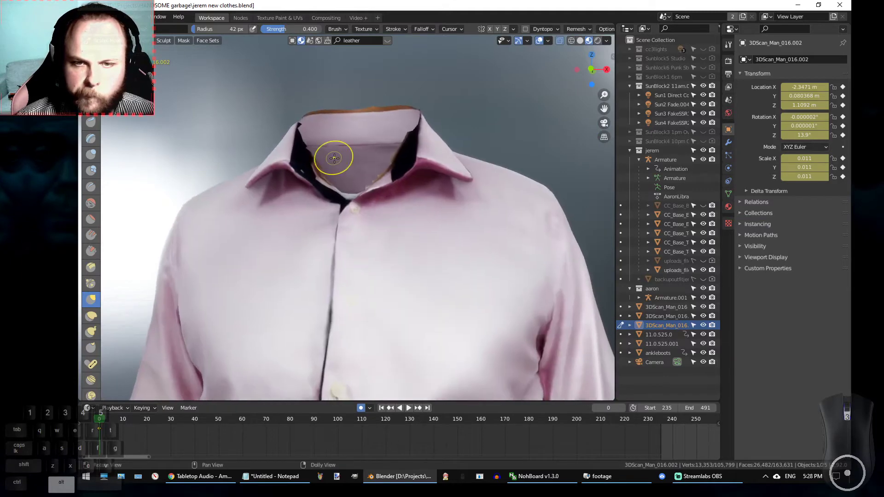
scroll(337, 154, "down", 4)
left_click_drag(337, 150, 350, 198, "alt")
middle_click_drag(350, 198, 319, 164, "alt")
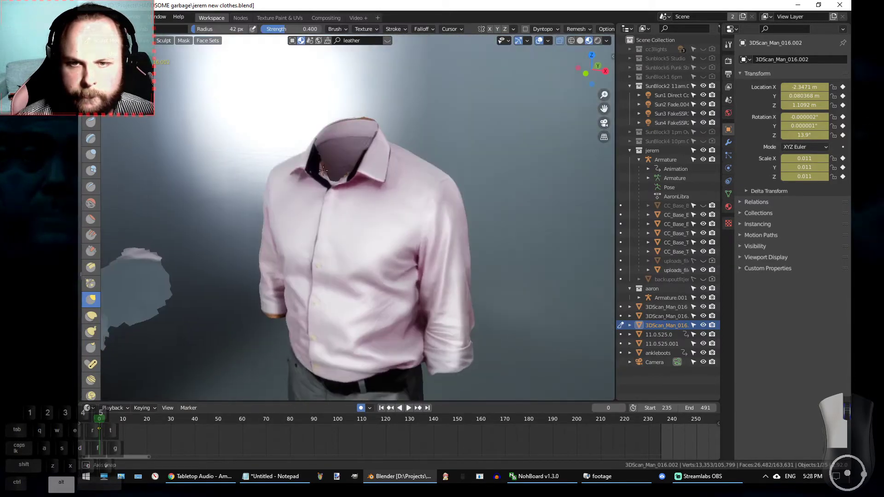
scroll(313, 157, "up", 6)
middle_click_drag(342, 204, 363, 192, "alt")
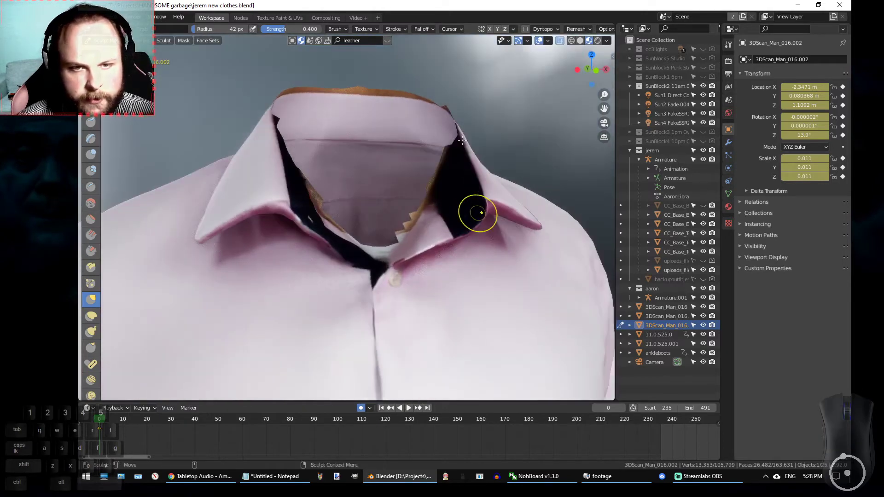
middle_click_drag(320, 220, 320, 142, "alt")
Leave Sculpt Mode and select the separate piece of scanned trousers and belt beside the outfit.
scroll(327, 225, "down", 5)
scroll(319, 142, "down", 3)
left_click_drag(338, 207, 293, 216, "alt")
scroll(288, 258, "up", 2)
middle_click_drag(288, 276, 312, 213, "alt")
left_click_drag(458, 199, 373, 192, "alt")
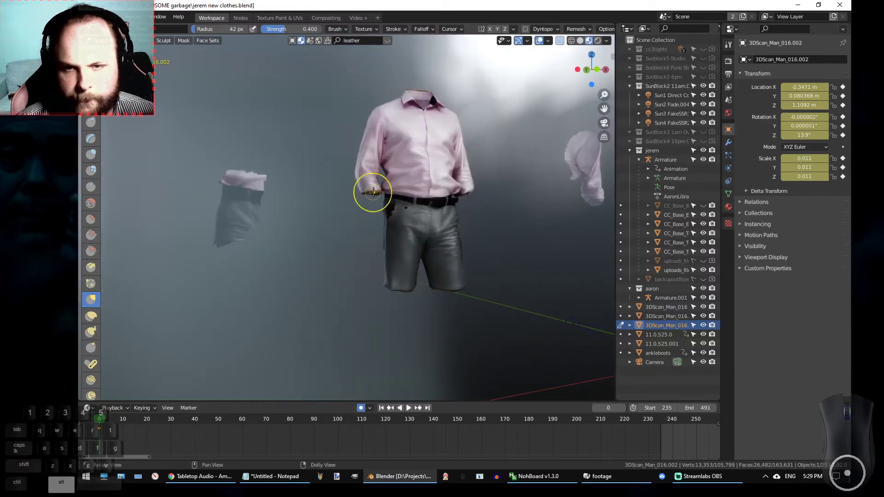
mouse_move(287, 181)
left_mouse_down("alt")
mouse_move(305, 197)
mouse_move(348, 203)
mouse_move(255, 173)
left_mouse_up("alt")
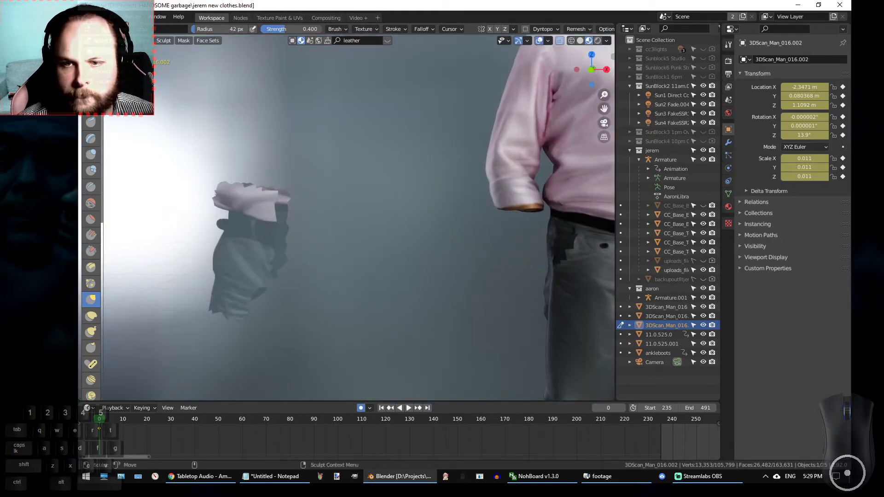
left_click(104, 51)
left_click_drag(300, 185, 340, 159, "alt")
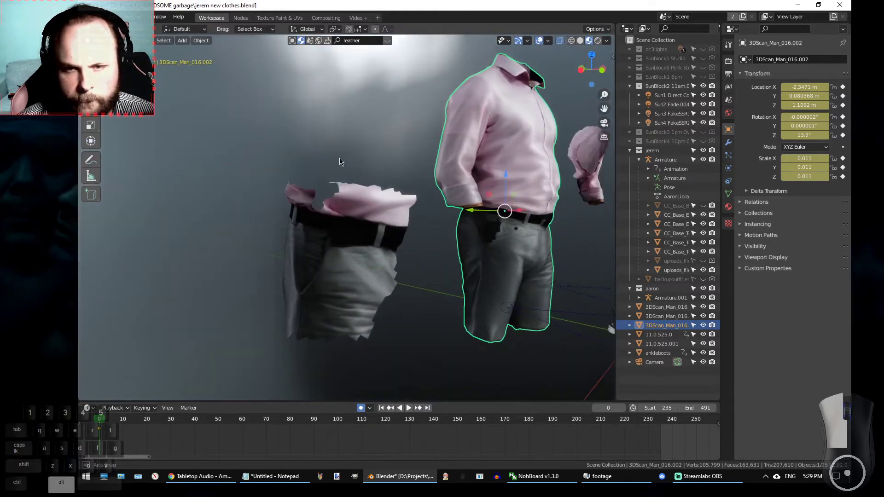
left_click(348, 228)
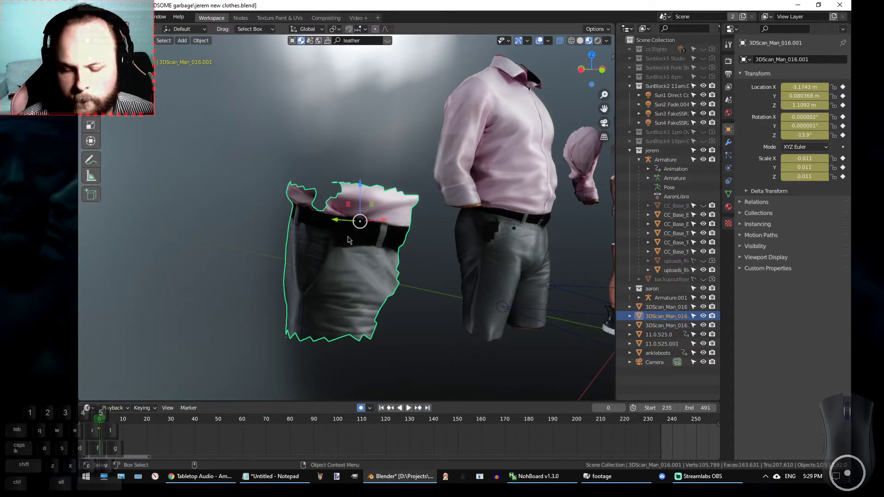
Delete the separate piece's faces along the shirt, front, lower edge and rear, keeping only the patch around the side pocket.
key("Tab")
left_click(427, 237)
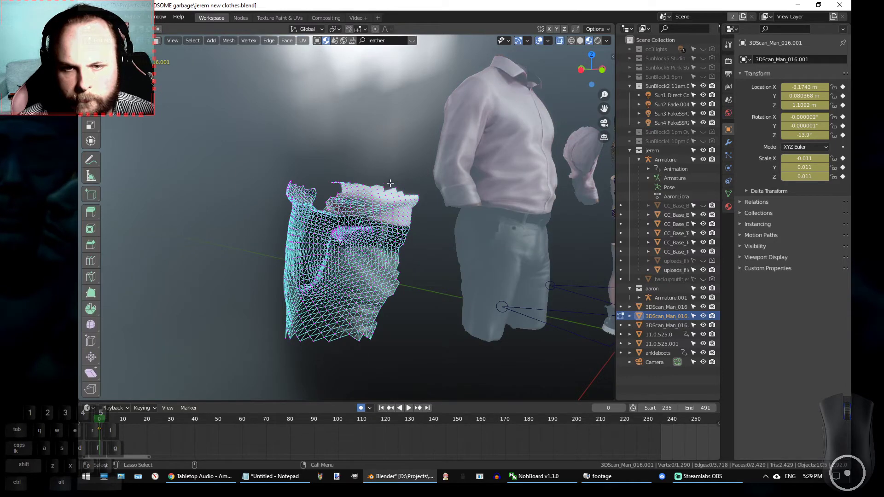
mouse_move(447, 231)
left_mouse_down("shift")
mouse_move(389, 317)
mouse_move(315, 375)
mouse_move(299, 366)
left_mouse_up("shift")
mouse_move(261, 319)
left_mouse_down("shift")
mouse_move(347, 367)
mouse_move(261, 320)
left_mouse_up("shift")
middle_click_drag(255, 171, 247, 174)
left_click_drag(307, 176, 274, 201, "shift")
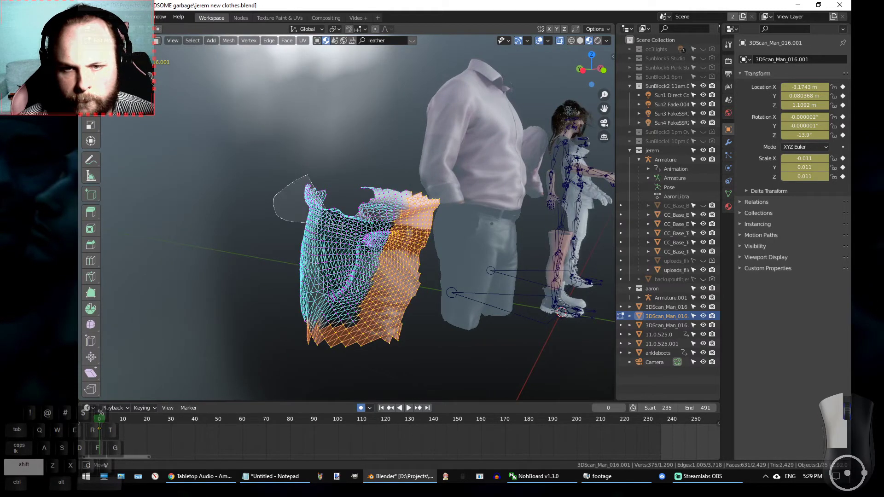
mouse_move(390, 247)
left_mouse_down("shift")
mouse_move(420, 181)
mouse_move(400, 160)
left_mouse_up("shift")
mouse_move(400, 161)
middle_mouse_down()
mouse_move(353, 154)
mouse_move(411, 182)
middle_mouse_up()
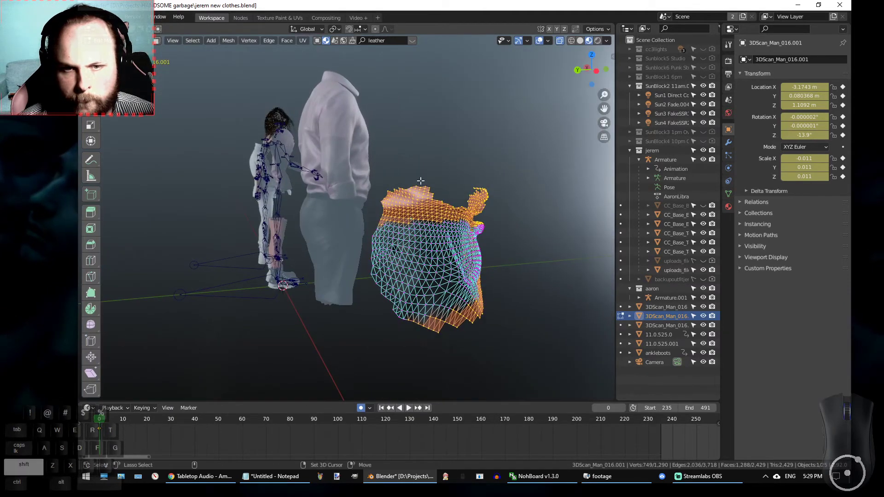
mouse_move(418, 172)
left_mouse_down("shift")
mouse_move(361, 352)
mouse_move(446, 354)
mouse_move(430, 193)
left_mouse_up("shift")
key("x")
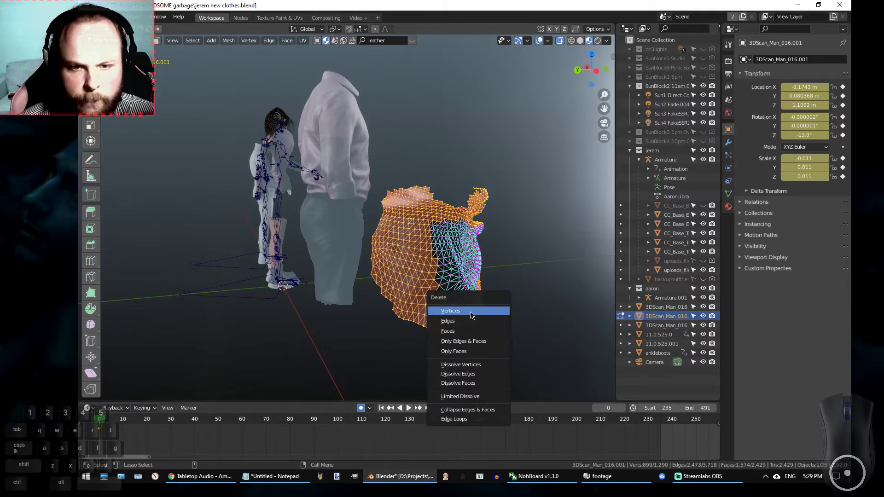
left_click(464, 332)
middle_click_drag(531, 259, 410, 249)
key("Tab")
Move the trimmed pocket patch about 0.42 m along X toward the outfit and set its origin to geometry.
middle_click_drag(310, 191, 346, 259)
key("g")
key("x")
left_click(428, 227)
right_click(352, 235)
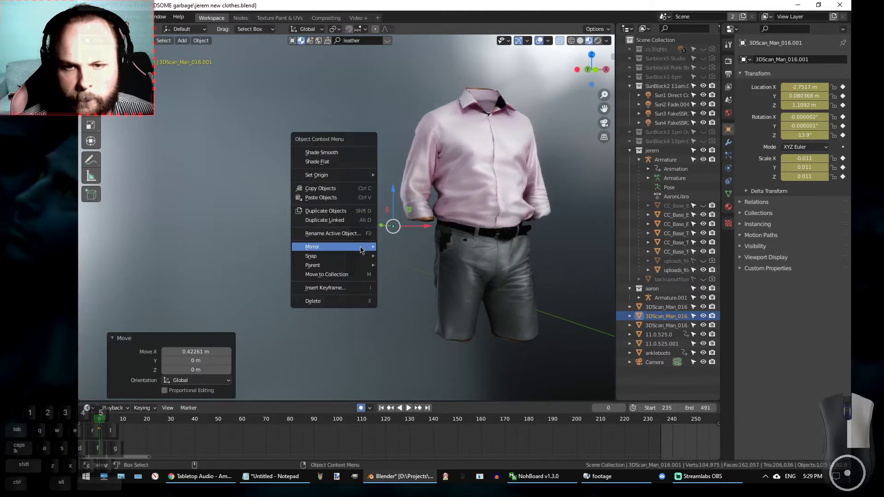
mouse_move(346, 177)
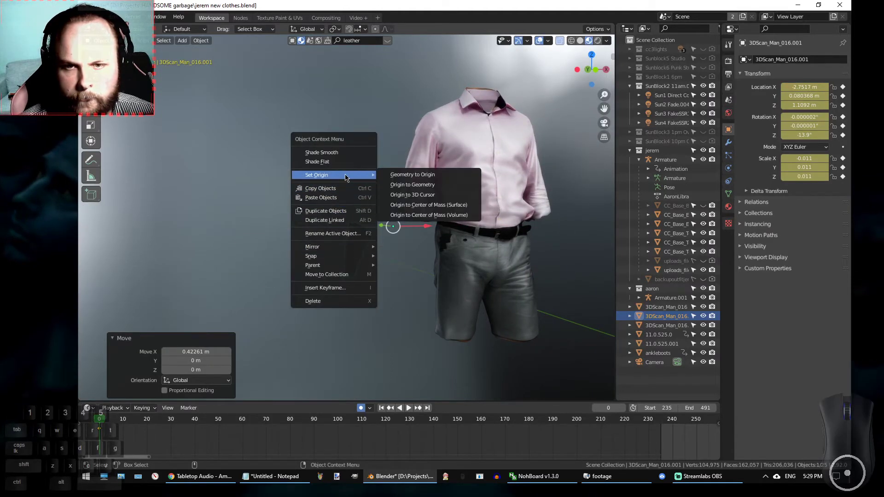
left_click(417, 185)
Move the pocket patch about 0.39 m along X onto the right hip of the trousers.
scroll(237, 261, "up", 5)
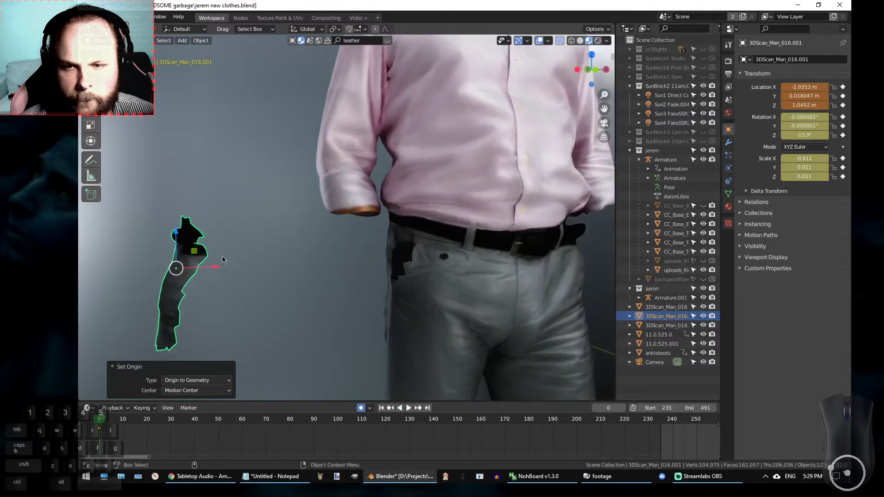
key("g")
key("x")
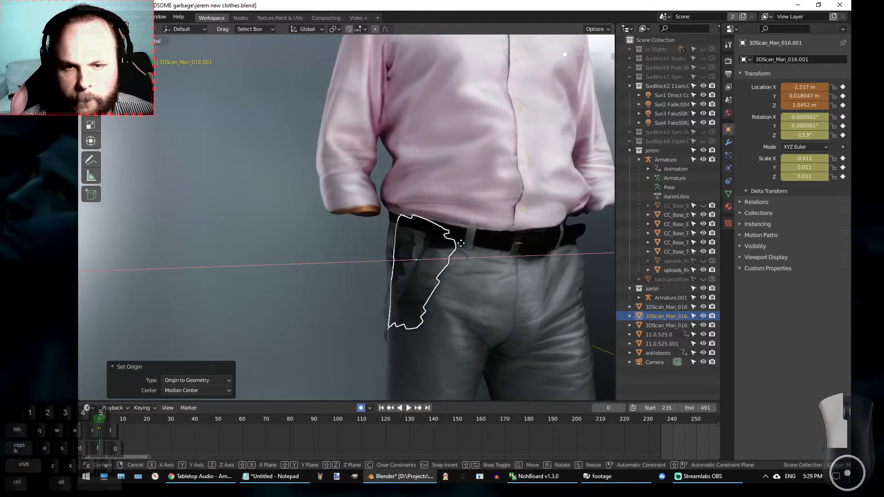
left_click_drag(446, 243, 442, 242)
left_click_drag(276, 276, 295, 273, "alt")
scroll(343, 257, "up", 3)
scroll(295, 274, "down", 4)
Move the pocket patch back about 0.2 m along X, clear of the right hip.
key("g")
key("x")
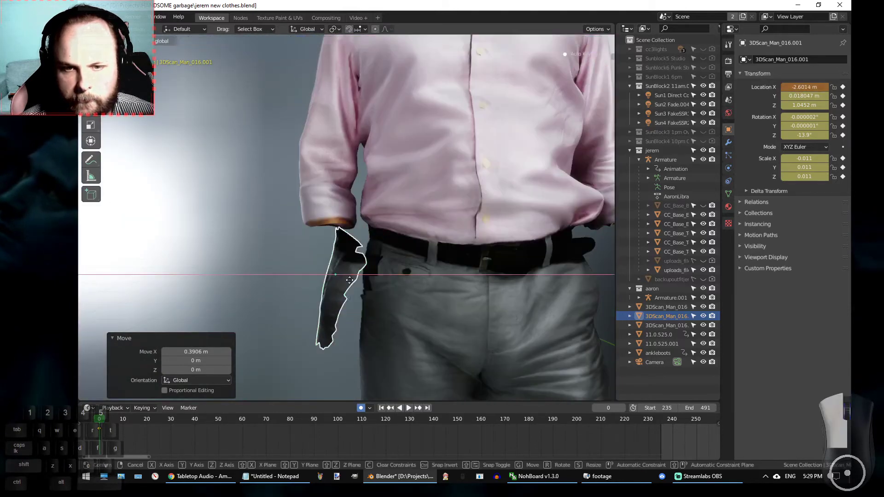
left_click_drag(320, 276, 466, 293)
scroll(355, 266, "up", 3)
scroll(373, 273, "up", 3)
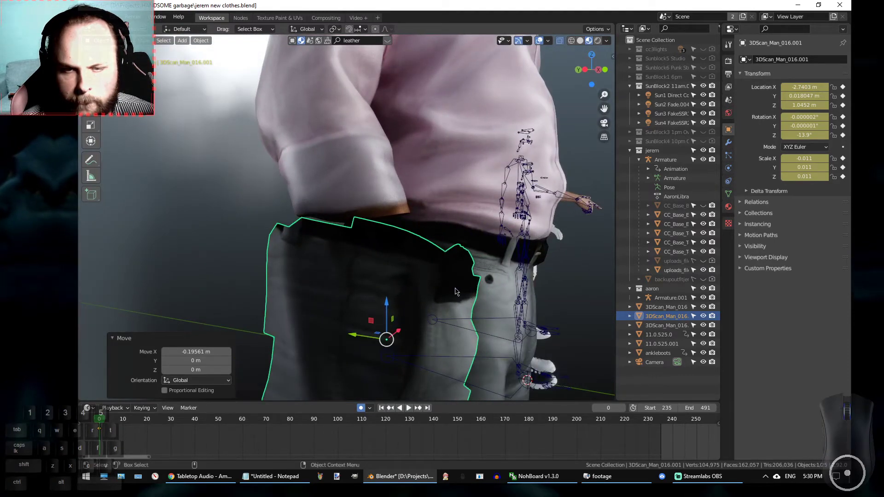
Delete the pocket patch's outer border faces all around, including the dense clump at its upper front corner.
key("Tab")
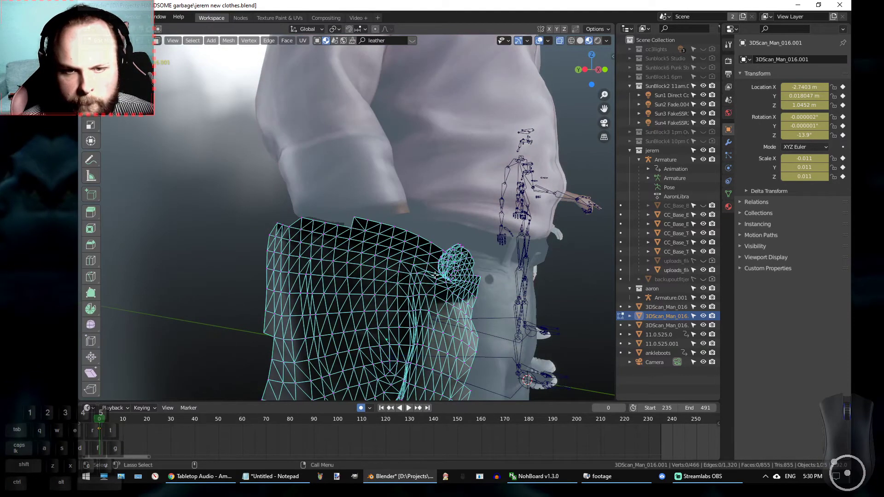
mouse_move(505, 281)
left_mouse_down()
mouse_move(445, 218)
mouse_move(424, 232)
left_mouse_up()
left_click_drag(255, 223, 334, 250, "shift")
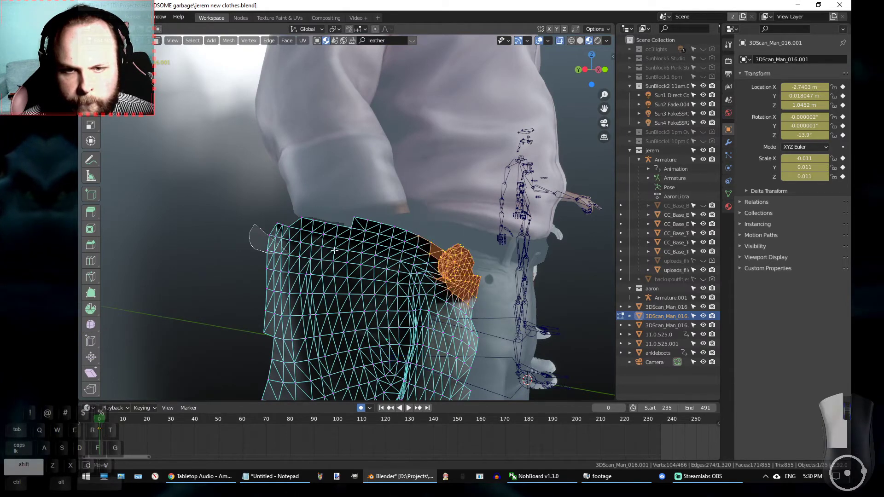
left_click_drag(440, 252, 405, 224, "shift")
middle_click_drag(417, 242, 349, 193, "alt")
mouse_move(275, 186)
left_mouse_down("shift")
mouse_move(319, 375)
mouse_move(364, 360)
mouse_move(230, 175)
mouse_move(288, 149)
mouse_move(318, 227)
mouse_move(320, 321)
left_mouse_up("shift")
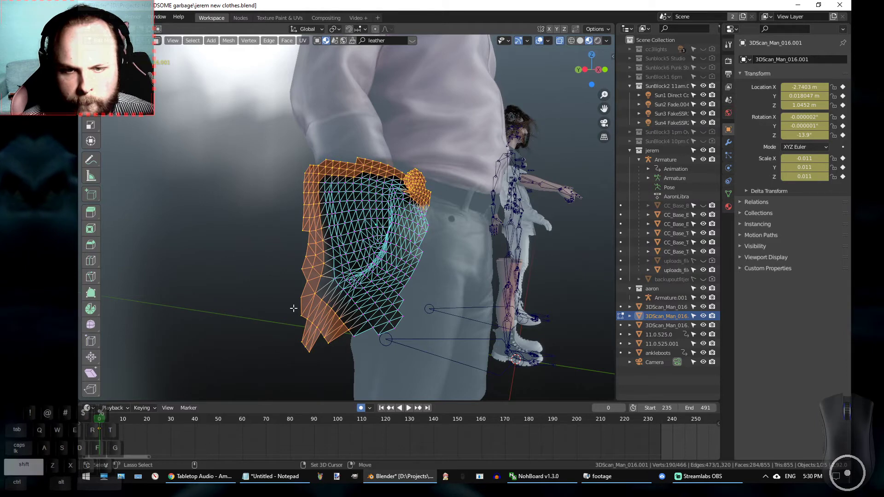
mouse_move(479, 335)
left_mouse_down("shift")
mouse_move(405, 300)
mouse_move(424, 276)
left_mouse_up("shift")
middle_click_drag(463, 277, 393, 232, "alt")
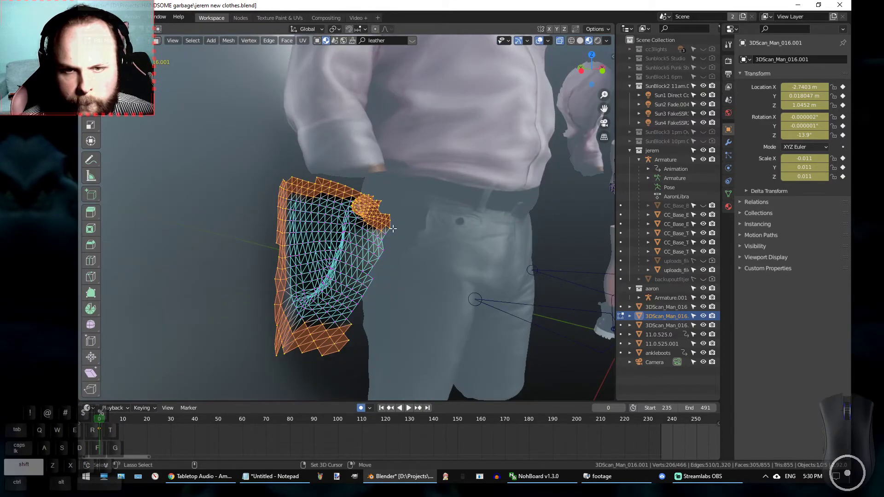
left_click_drag(325, 335, 454, 289, "shift")
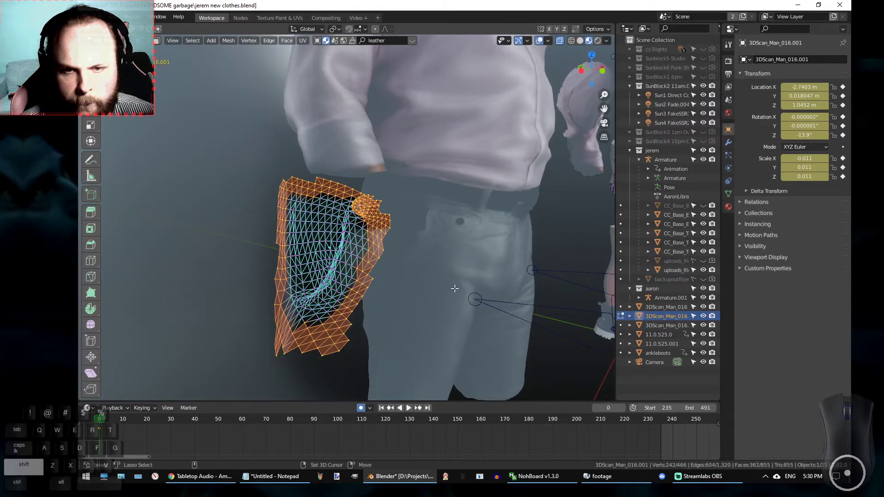
middle_click_drag(417, 297, 438, 262, "alt")
key("x")
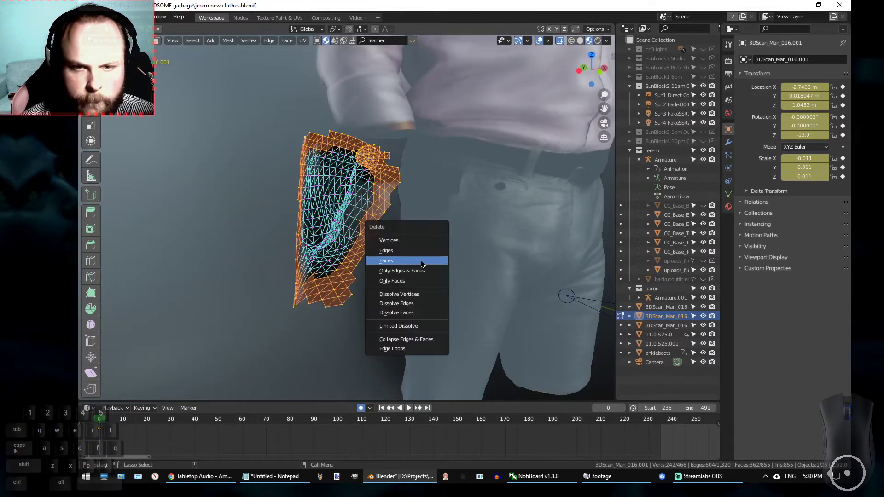
left_click(437, 259)
middle_click_drag(430, 253, 249, 151, "alt")
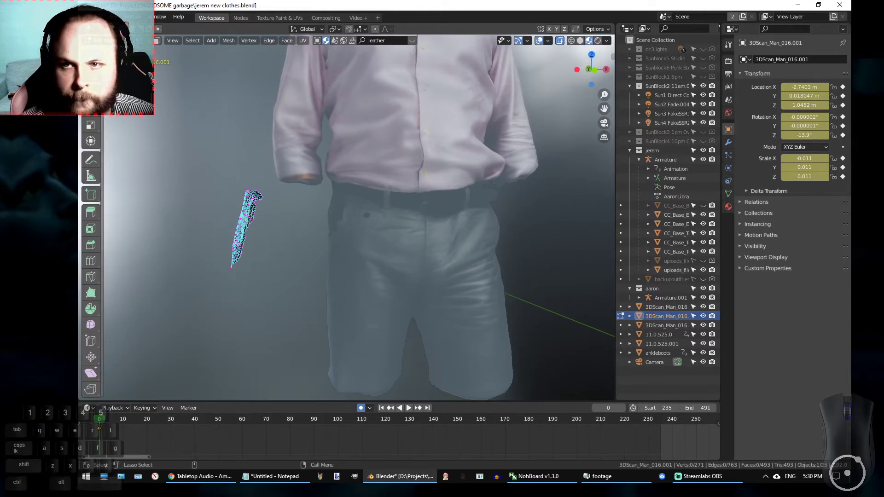
key("Tab")
Move the trimmed pocket patch about 0.19 m along X onto the right hip of the trousers.
mouse_move(321, 193)
middle_mouse_down("alt")
mouse_move(348, 203)
mouse_move(284, 185)
mouse_move(322, 200)
middle_mouse_up("alt")
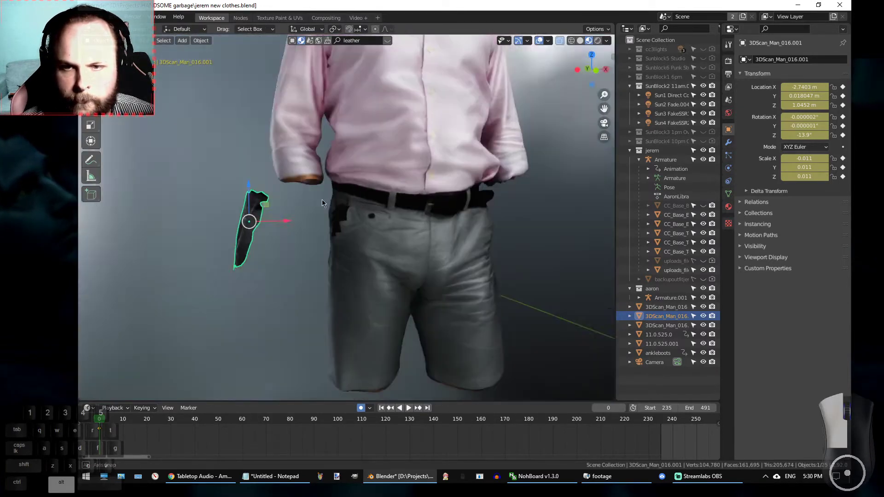
key("g")
key("x")
left_click(386, 215)
Rotate the pocket patch about -7° around global Y, and tilt it around X to an X rotation of about 12°.
mouse_move(230, 280)
middle_mouse_down("alt")
mouse_move(273, 281)
mouse_move(225, 270)
middle_mouse_up("alt")
key("r")
key("y")
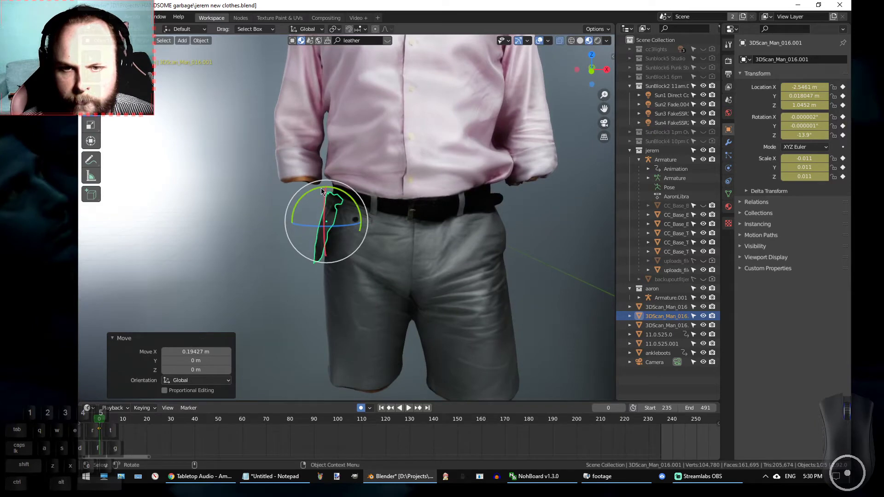
left_click_drag(308, 185, 308, 185)
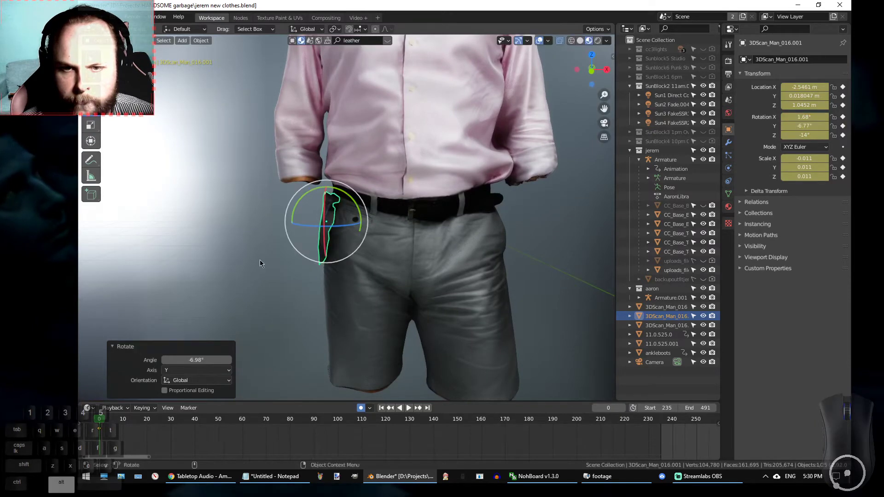
scroll(263, 244, "up", 6)
left_click_drag(263, 244, 368, 194, "alt")
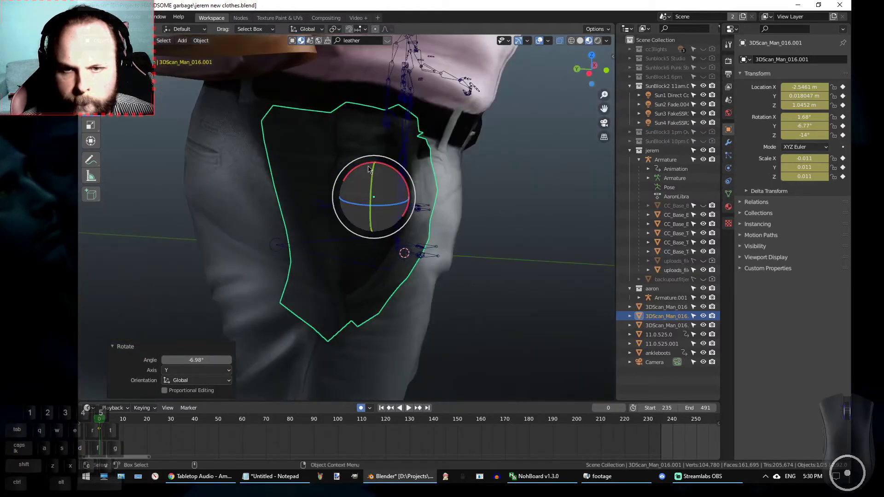
left_click_drag(374, 162, 372, 162)
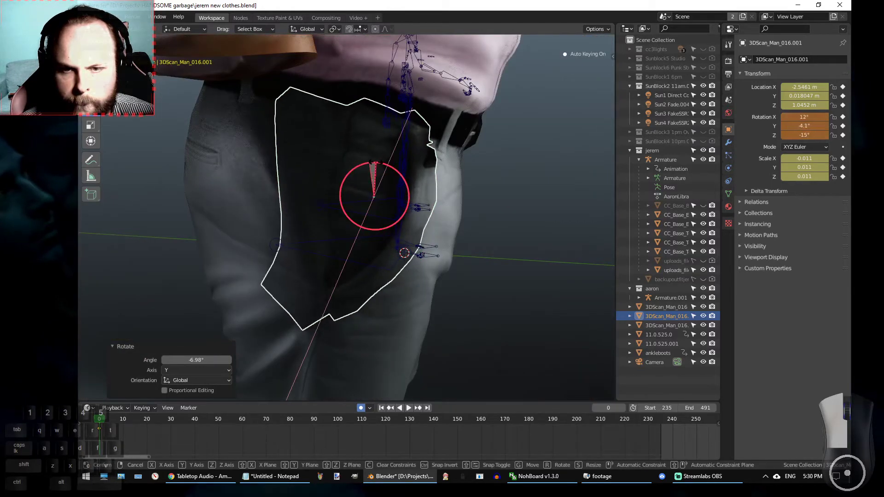
Move the pocket patch about -0.019 m along X and -0.009 m along Z, slightly off the hip.
scroll(449, 205, "up", 5)
left_click_drag(507, 224, 419, 220, "alt")
scroll(420, 220, "down", 4)
left_click_drag(454, 245, 345, 198, "alt")
key("w")
left_click_drag(265, 223, 308, 224, "alt")
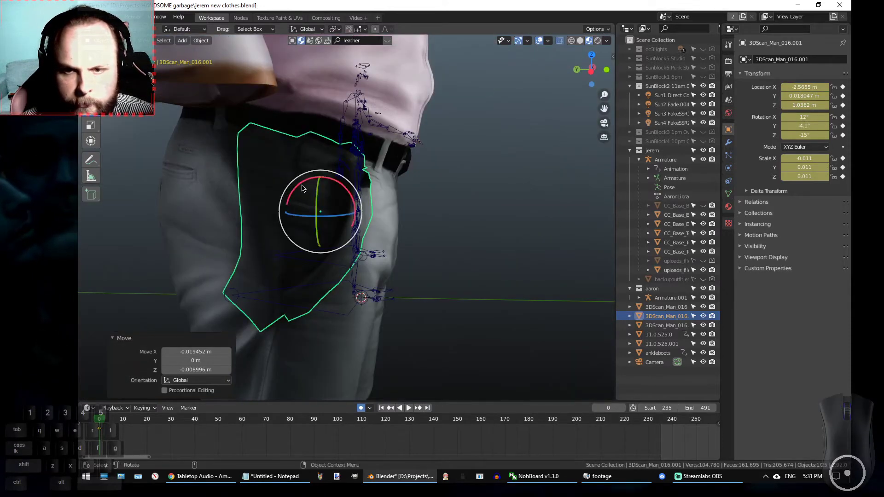
Reduce the pocket patch's X rotation to about 11.3° and shift it about 0.005 m along Y and 0.004 m along Z.
mouse_move(299, 188)
left_mouse_down()
mouse_move(339, 207)
mouse_move(295, 188)
left_mouse_up()
key("w")
left_click_drag(396, 244, 397, 242)
Examine how the pocket patch lines up with the hole in the right hip from several angles, and save the file.
left_click_drag(396, 243, 270, 243, "alt")
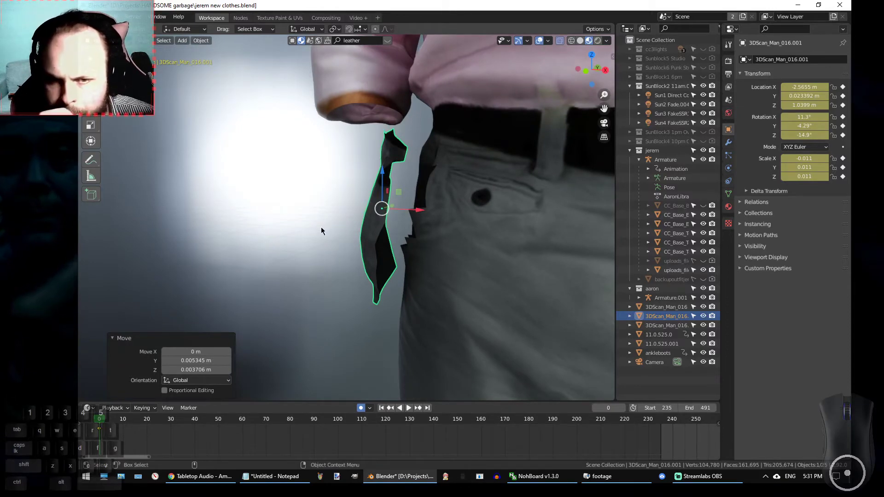
left_click_drag(330, 227, 307, 196, "alt")
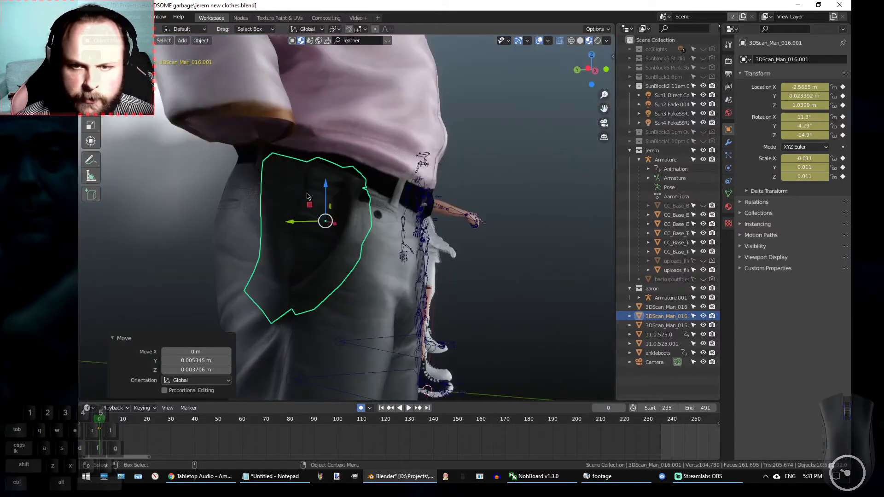
left_click_drag(308, 334, 341, 238, "alt")
left_click_drag(435, 245, 376, 248, "alt")
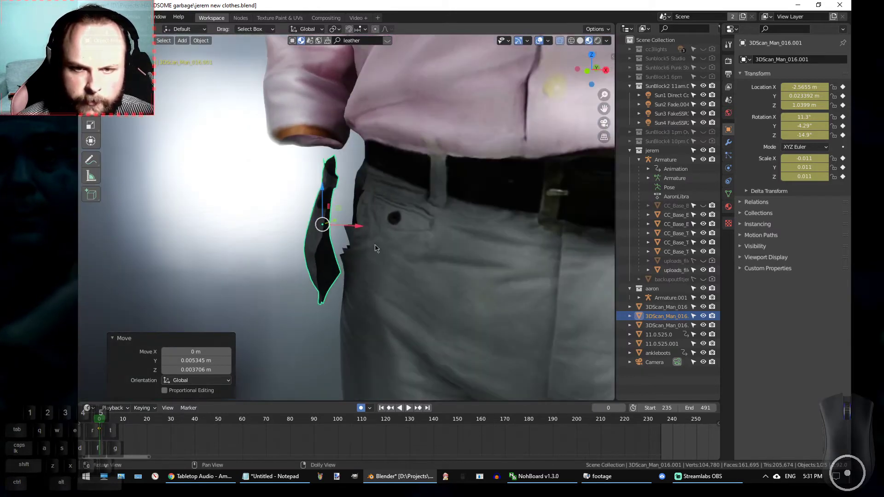
left_click_drag(320, 272, 371, 199, "alt")
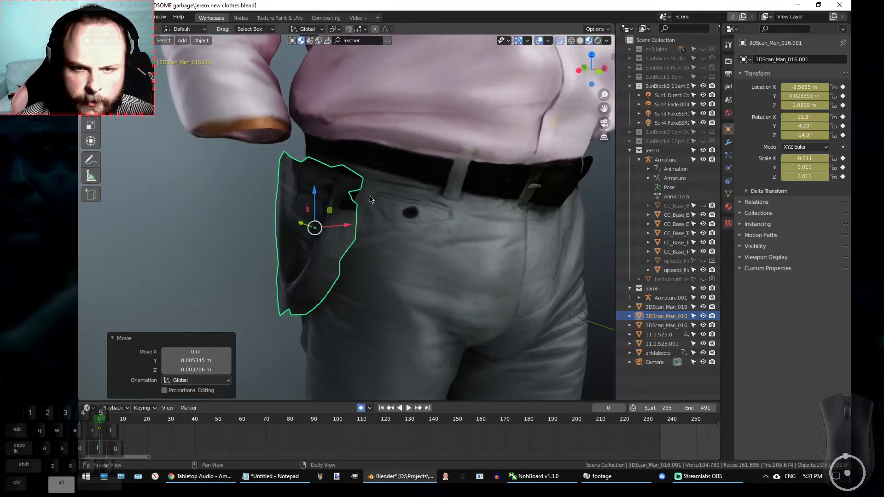
left_click_drag(340, 260, 339, 209, "alt")
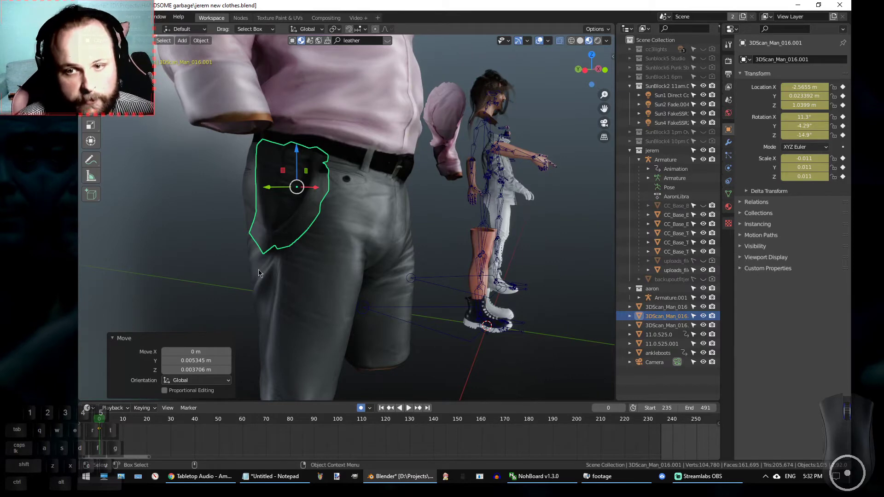
left_click_drag(233, 222, 188, 174, "alt")
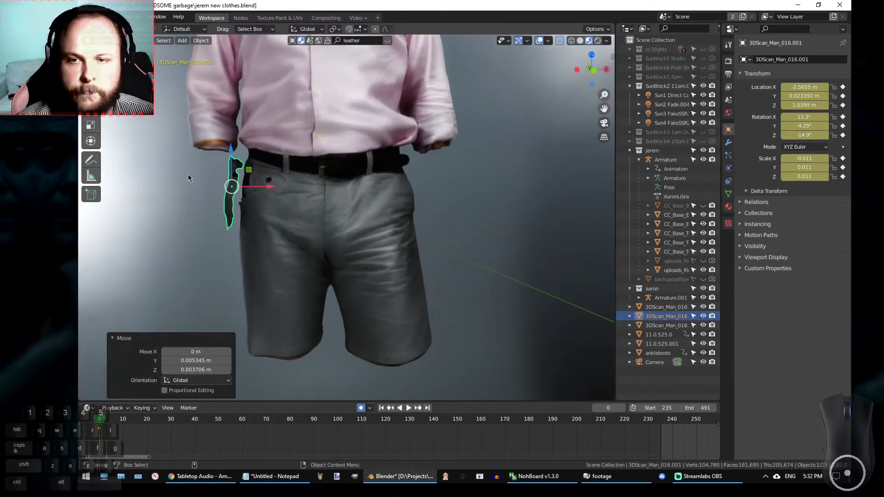
left_click_drag(183, 138, 206, 157, "alt")
scroll(223, 231, "up", 5)
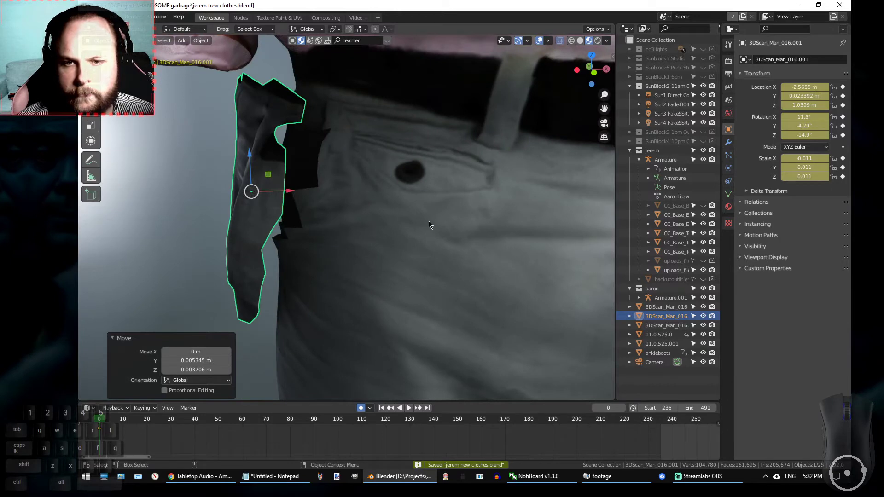
scroll(375, 238, "down", 5)
Open the shirt-and-trousers mesh for editing in Edit Mode and turn X-ray off.
key("ctrl+Tab")
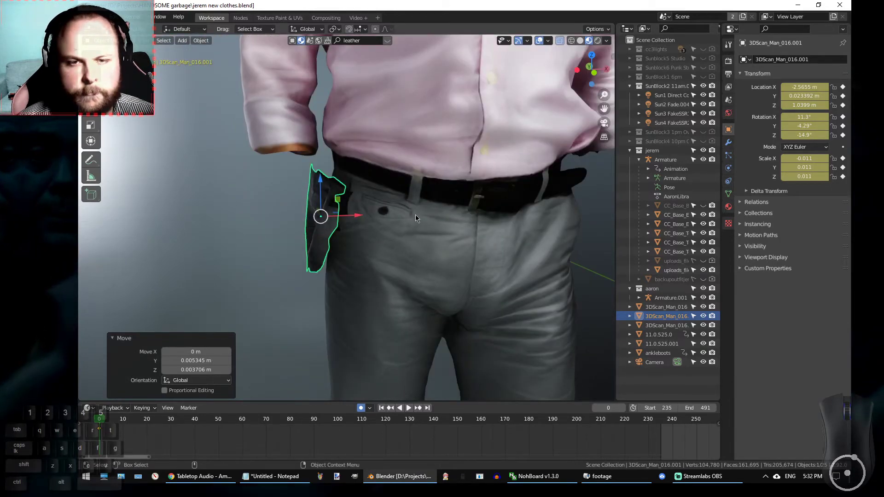
left_click(415, 216)
key("ctrl+Tab")
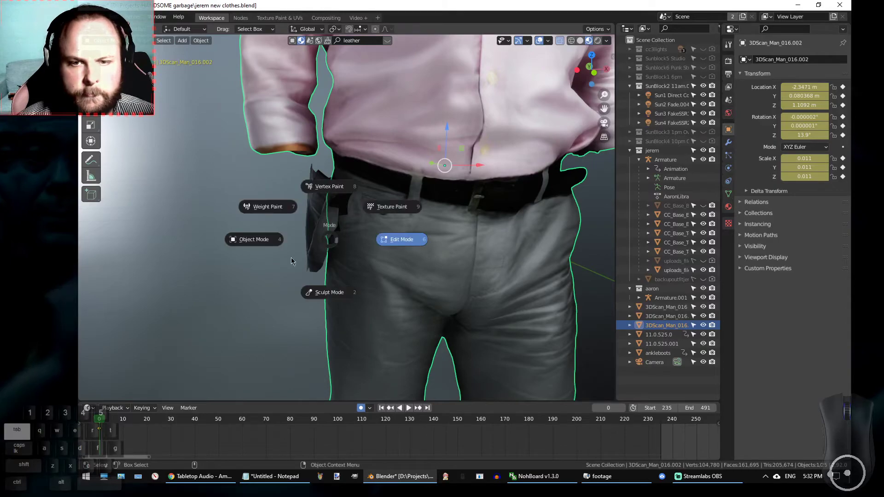
left_click(386, 276)
scroll(436, 214, "up", 4)
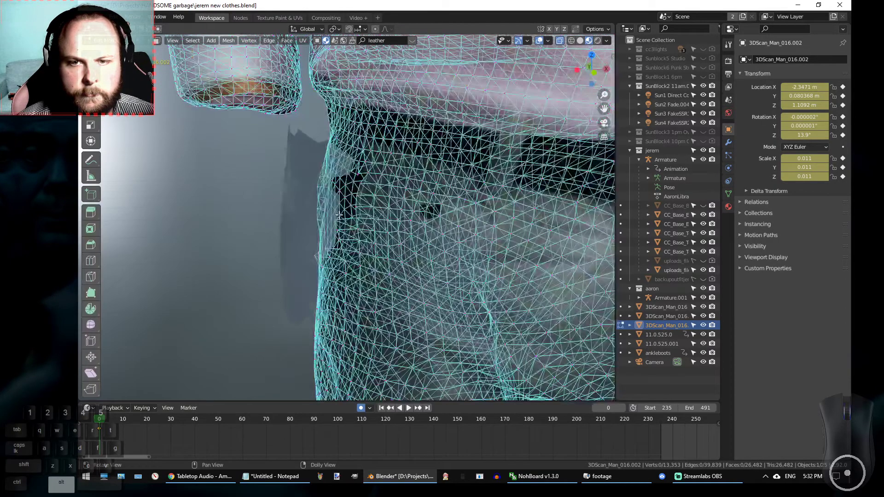
scroll(436, 213, "down", 6)
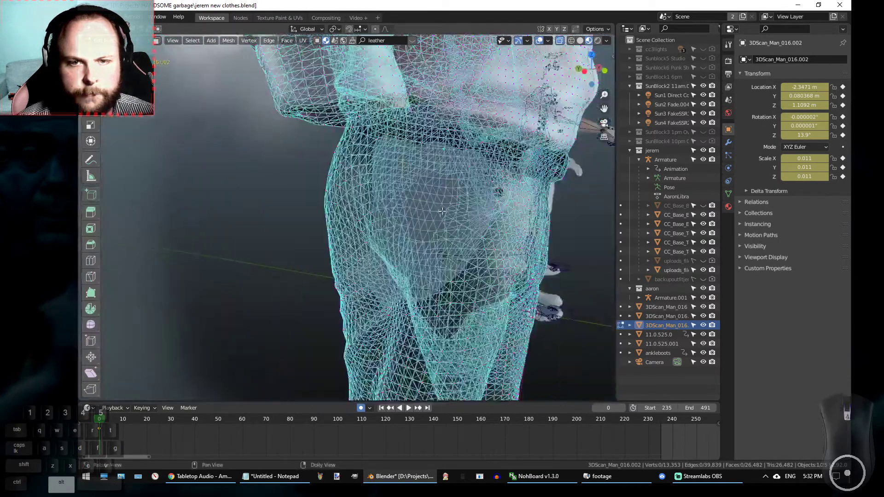
left_click(563, 42)
Lasso-select the trouser faces around the hip hole, and deselect the excess faces toward the front pocket.
key("KP_3")
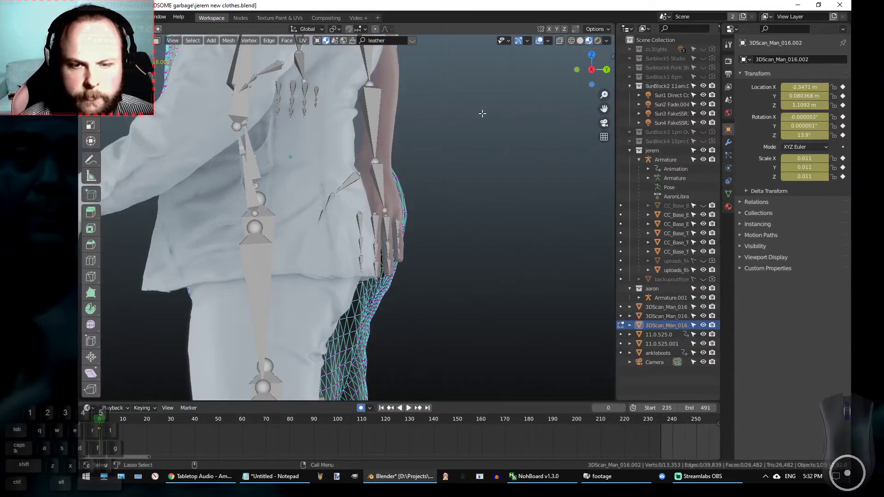
key("ctrl+KP_3")
scroll(469, 231, "up", 5)
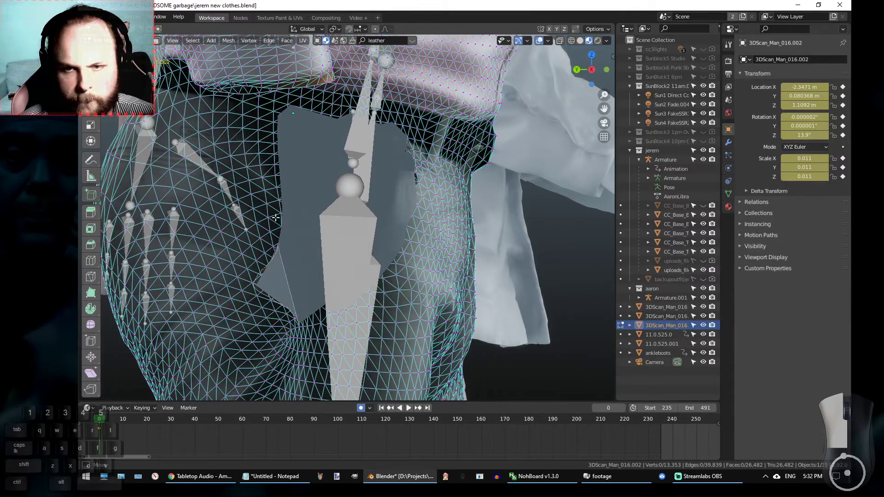
mouse_move(277, 111)
left_mouse_down()
mouse_move(352, 111)
mouse_move(409, 124)
mouse_move(424, 175)
mouse_move(416, 237)
mouse_move(353, 295)
left_mouse_up()
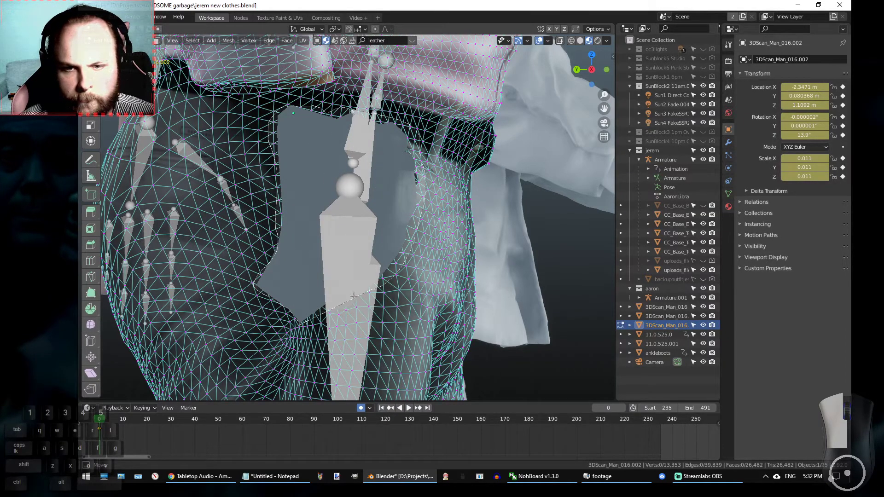
mouse_move(479, 255)
left_mouse_down("alt")
mouse_move(449, 251)
mouse_move(337, 271)
mouse_move(377, 246)
mouse_move(463, 266)
mouse_move(509, 253)
mouse_move(327, 280)
mouse_move(382, 258)
mouse_move(516, 250)
mouse_move(469, 233)
mouse_move(409, 269)
mouse_move(450, 174)
mouse_move(458, 177)
mouse_move(442, 208)
left_mouse_up("alt")
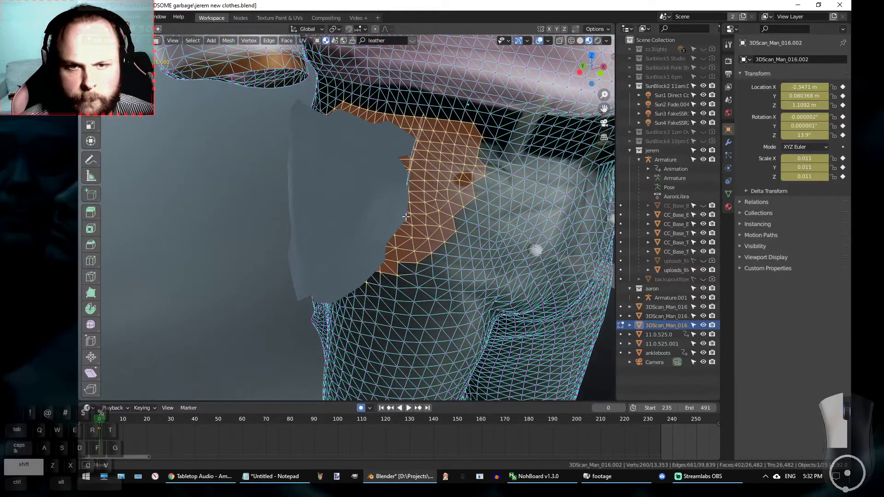
mouse_move(482, 263)
left_mouse_down("shift")
mouse_move(511, 198)
mouse_move(500, 174)
left_mouse_up("shift")
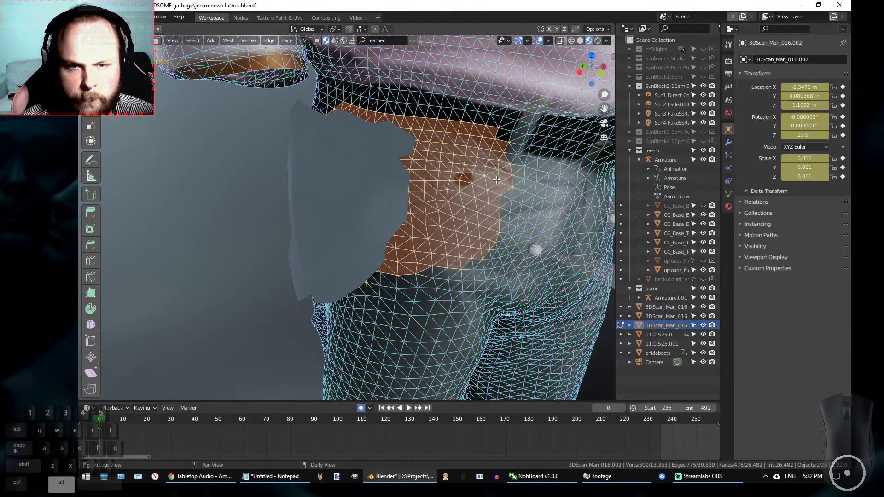
left_click_drag(414, 124, 411, 118, "ctrl")
mouse_move(412, 301)
left_mouse_down("ctrl")
mouse_move(547, 187)
mouse_move(456, 113)
left_mouse_up("ctrl")
Extend the selection along the rear and lower edges of the hip hole.
mouse_move(479, 168)
left_mouse_down("alt")
mouse_move(543, 204)
mouse_move(492, 196)
left_mouse_up("alt")
key("Caps_Lock")
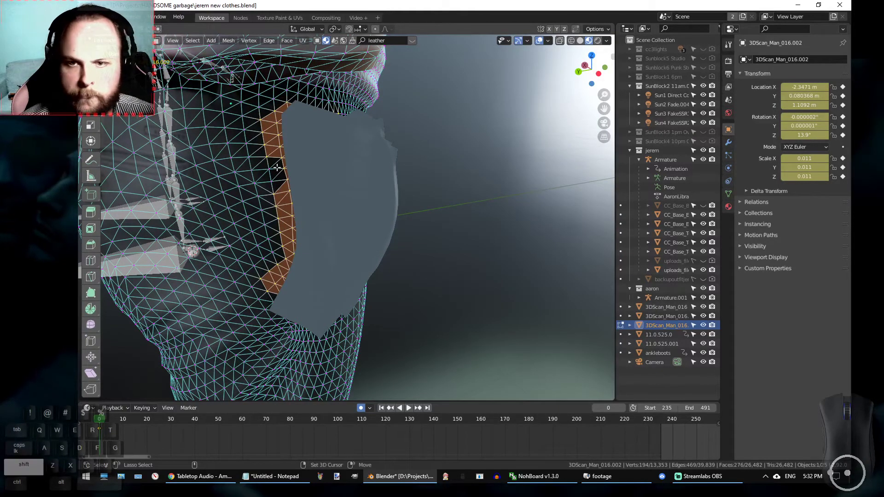
left_click(267, 183, "shift")
mouse_move(441, 208)
left_mouse_down("alt")
mouse_move(306, 203)
mouse_move(393, 166)
mouse_move(401, 141)
mouse_move(391, 159)
left_mouse_up("alt")
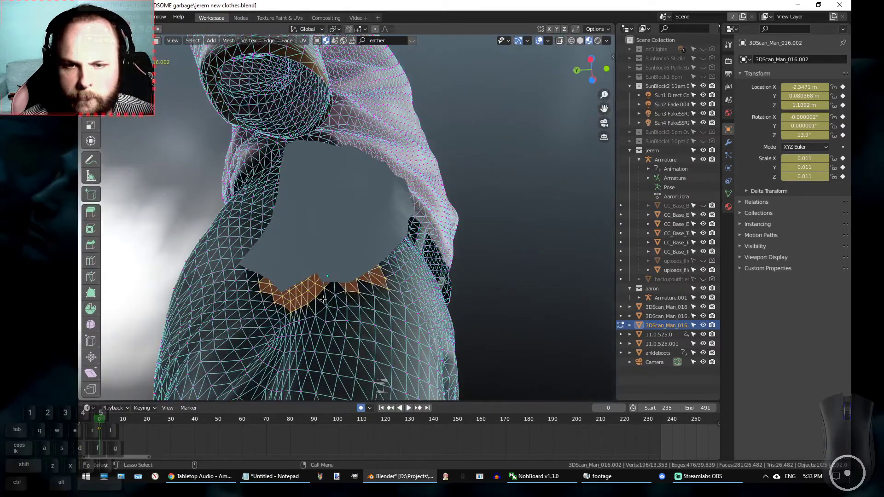
mouse_move(352, 311)
left_mouse_down("shift")
mouse_move(352, 300)
mouse_move(364, 300)
mouse_move(379, 327)
mouse_move(402, 315)
mouse_move(371, 324)
mouse_move(350, 318)
mouse_move(408, 315)
mouse_move(292, 335)
mouse_move(318, 337)
mouse_move(411, 272)
mouse_move(423, 251)
left_mouse_up("shift")
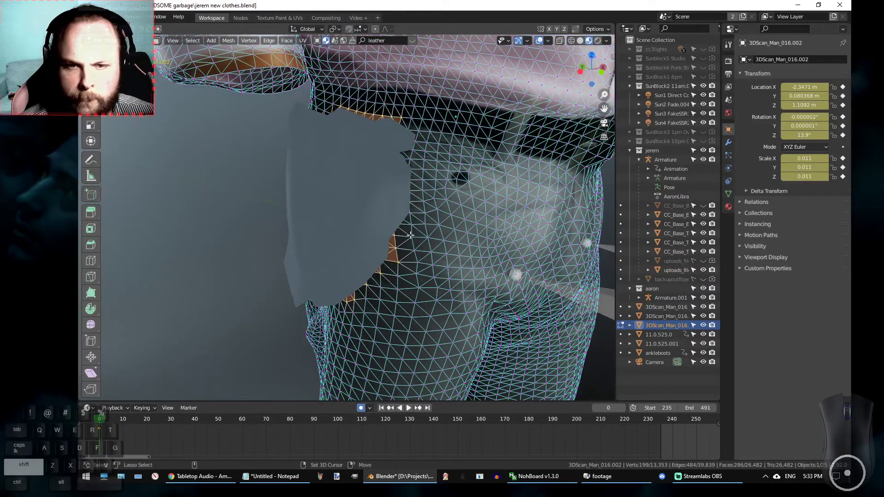
Extend the face selection along the front edge of the right hip hole, and deselect the stray faces on the opposite hip.
left_click_drag(423, 229, 411, 119, "alt")
left_click(434, 221, "shift")
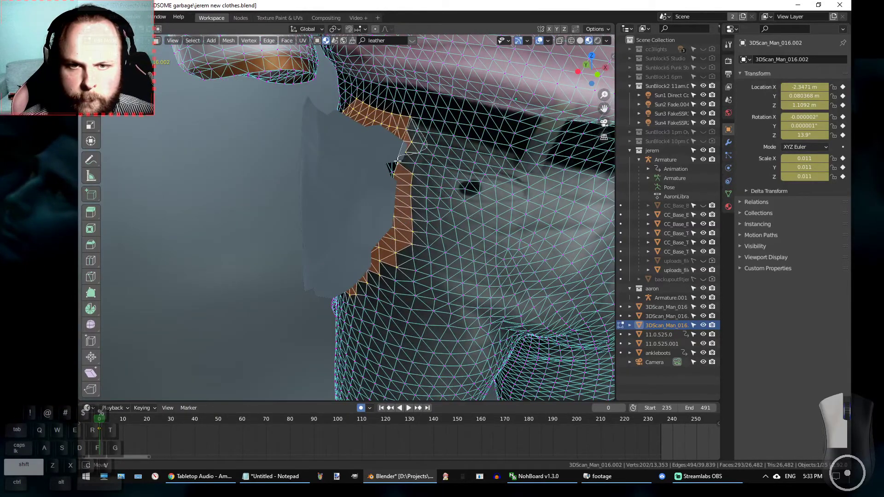
mouse_move(392, 174)
left_mouse_down("shift")
mouse_move(420, 179)
mouse_move(436, 237)
mouse_move(376, 238)
mouse_move(417, 223)
mouse_move(500, 247)
mouse_move(553, 247)
mouse_move(482, 200)
left_mouse_up("shift")
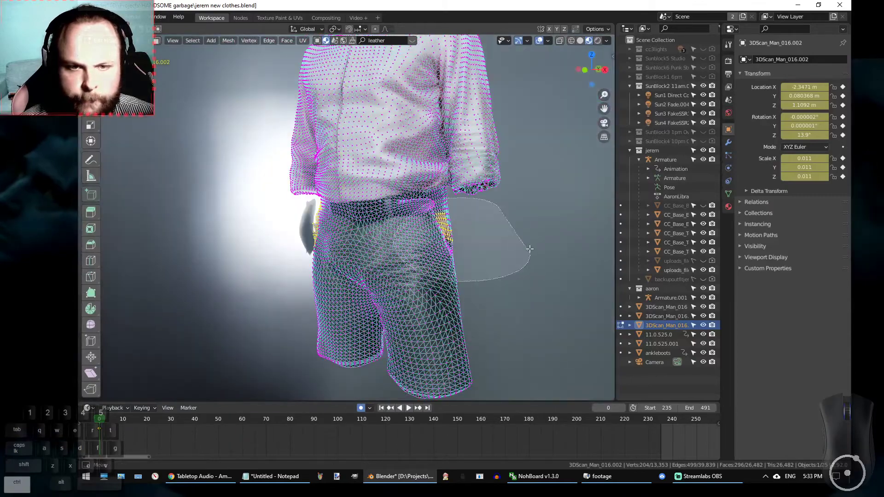
left_click_drag(371, 293, 515, 304, "alt")
scroll(354, 225, "up", 7)
left_click_drag(332, 214, 372, 217, "alt")
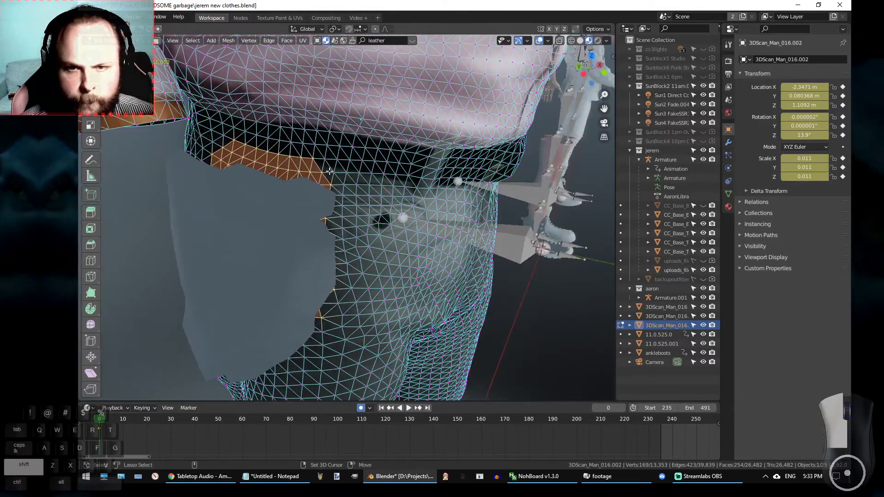
Add the missed faces at the hole's upper front corner to the selection, delete the selected faces, and return to Object Mode.
left_click(346, 195, "shift")
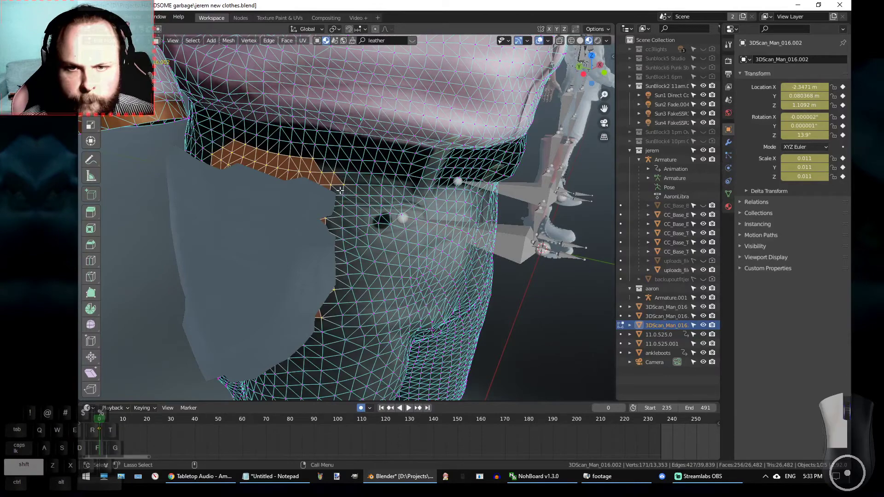
mouse_move(346, 194)
left_mouse_down("alt")
mouse_move(331, 179)
mouse_move(381, 213)
mouse_move(436, 180)
mouse_move(462, 209)
mouse_move(354, 226)
mouse_move(467, 198)
mouse_move(479, 174)
mouse_move(490, 198)
mouse_move(375, 199)
left_mouse_up("alt")
left_click(330, 186, "shift")
scroll(331, 187, "down", 5)
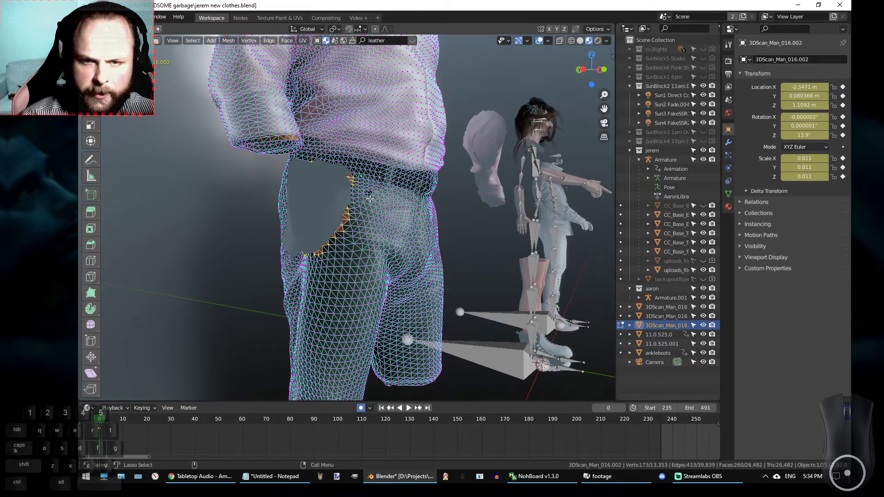
middle_click_drag(386, 186, 372, 200)
scroll(372, 201, "up", 3)
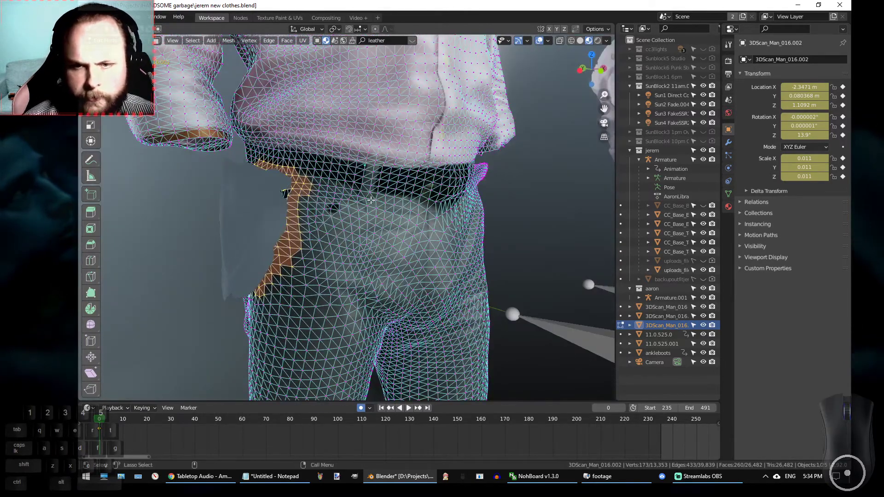
key("x")
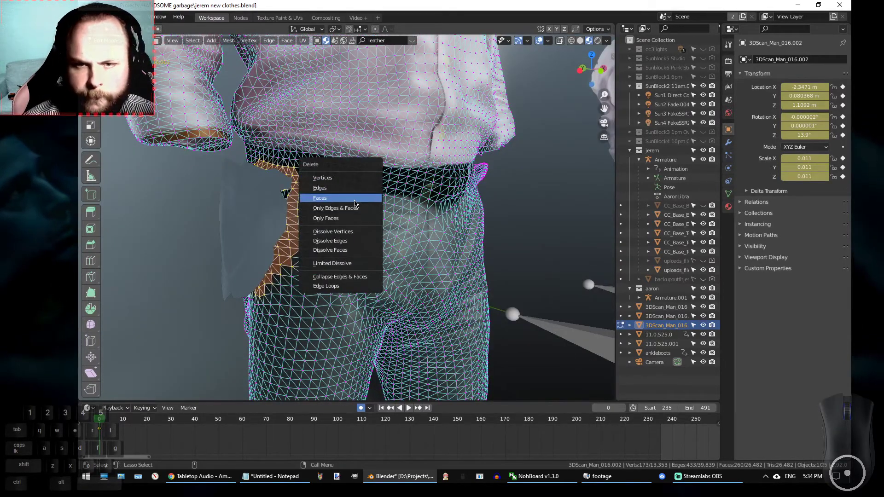
key("f")
middle_click_drag(397, 226, 335, 226)
key("Tab")
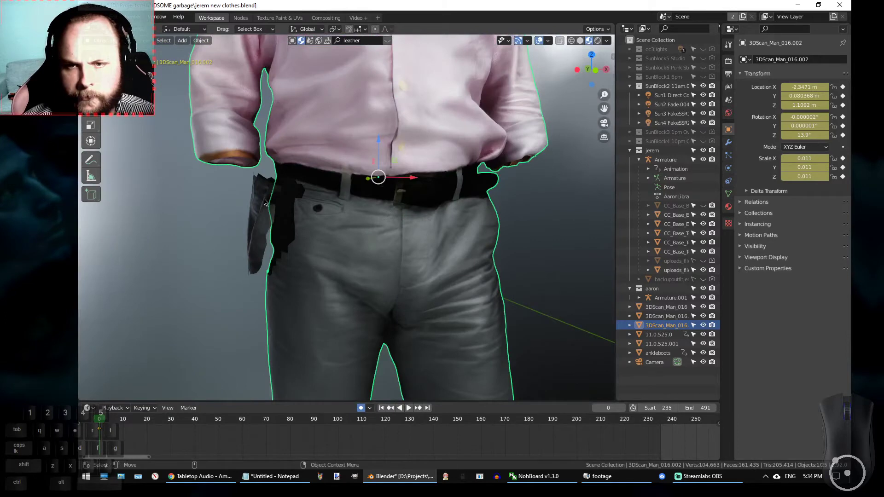
Join the pocket patch into the shirt-and-trousers mesh and open the combined mesh in Edit Mode.
left_click(339, 219)
left_click(349, 224, "shift")
right_click(349, 225)
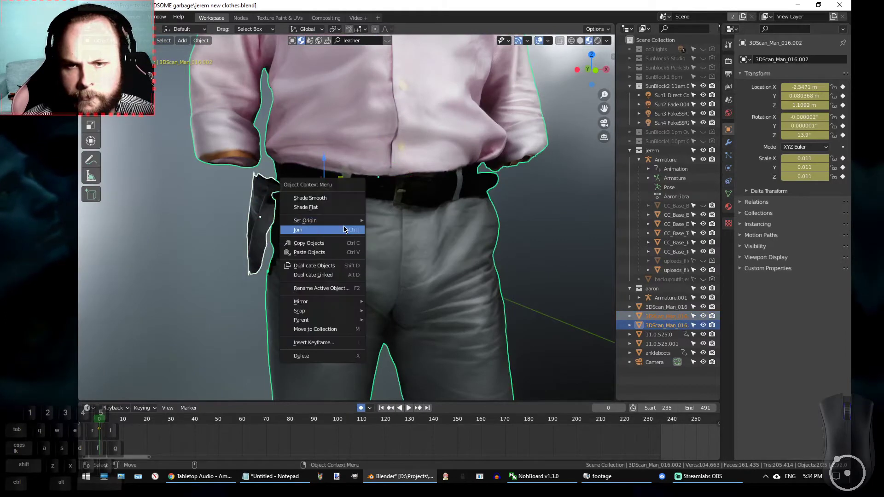
left_click(344, 231)
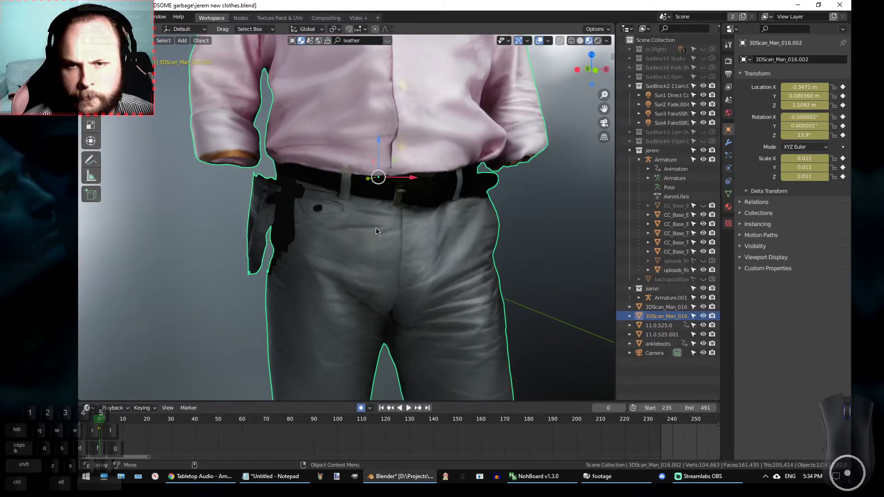
key("Tab")
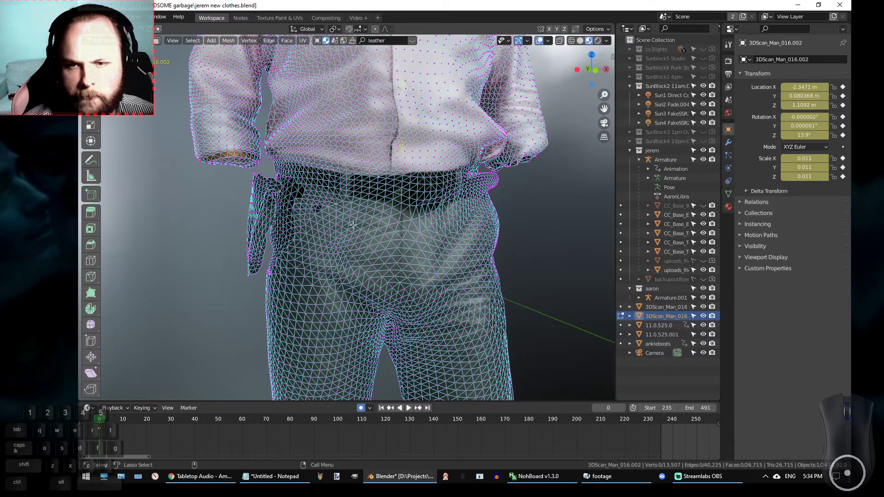
Turn X-ray on and lasso-select the whole pocket patch beside the right hip.
scroll(258, 234, "up", 6)
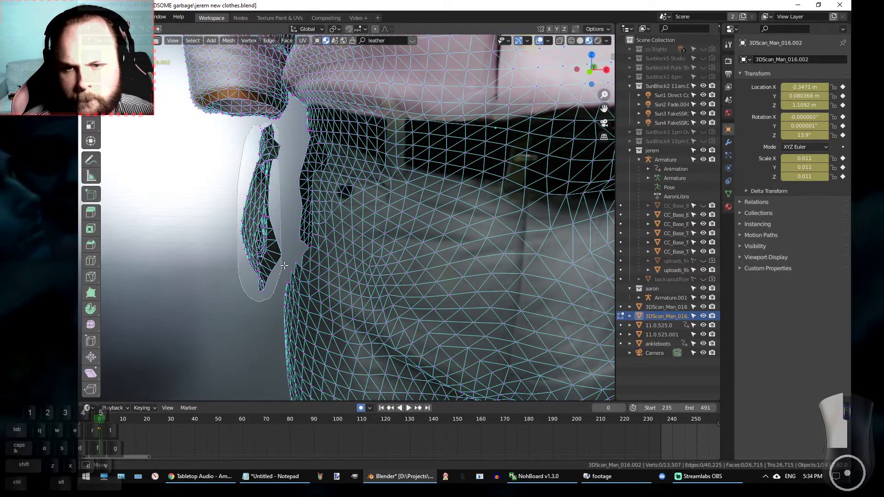
left_click(560, 41)
mouse_move(258, 121)
left_mouse_down()
mouse_move(200, 240)
mouse_move(230, 297)
left_mouse_up()
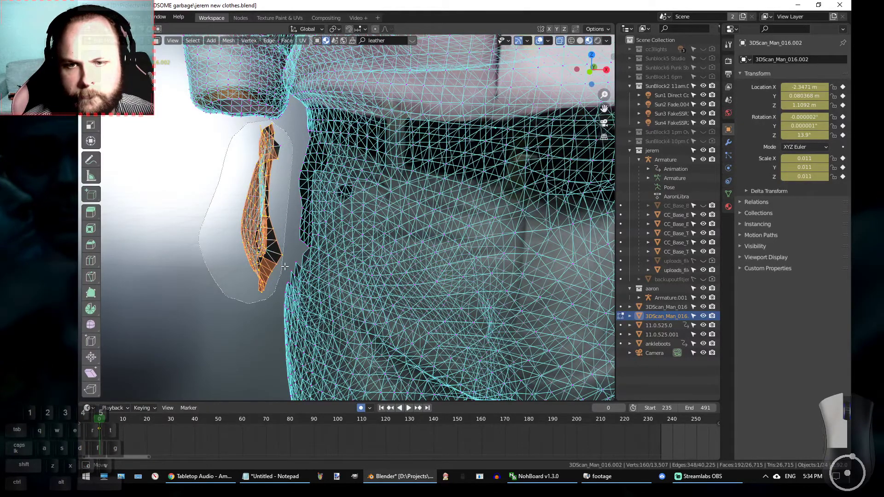
left_click_drag(288, 257, 302, 253)
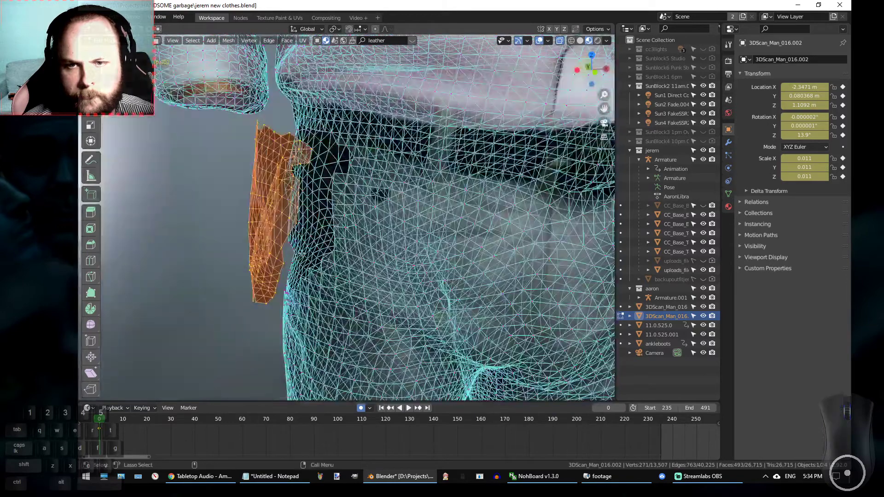
Move the pocket patch about 0.038 m along X into the hip hole and scale it uniformly to 0.937.
left_click_drag(303, 216, 344, 214)
key("s")
key("z")
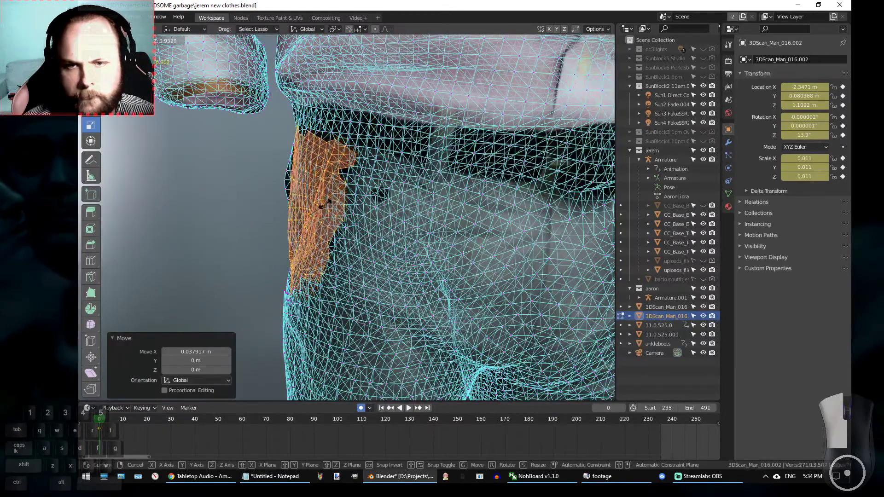
left_click(327, 203)
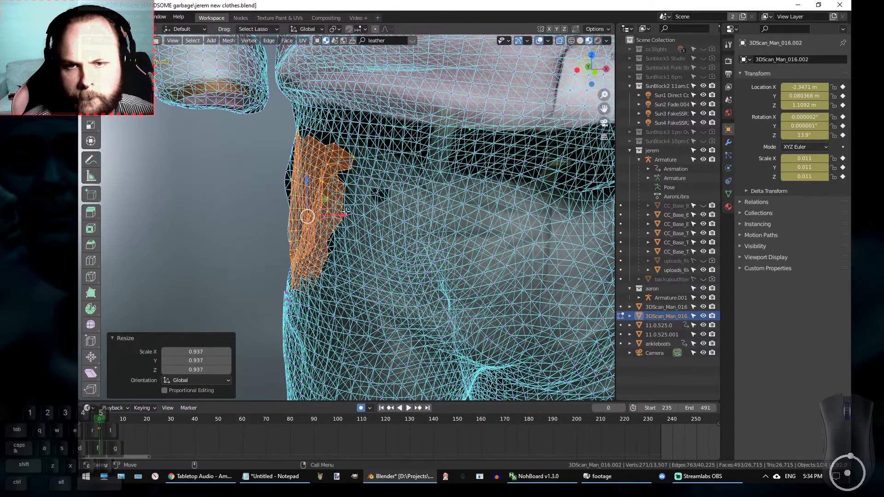
Shift the pocket patch about -0.005 m in X and rotate it about -1.35° around the X axis.
key("g")
key("x")
left_click(317, 200)
mouse_move(317, 200)
middle_mouse_down()
mouse_move(294, 277)
mouse_move(327, 229)
middle_mouse_up()
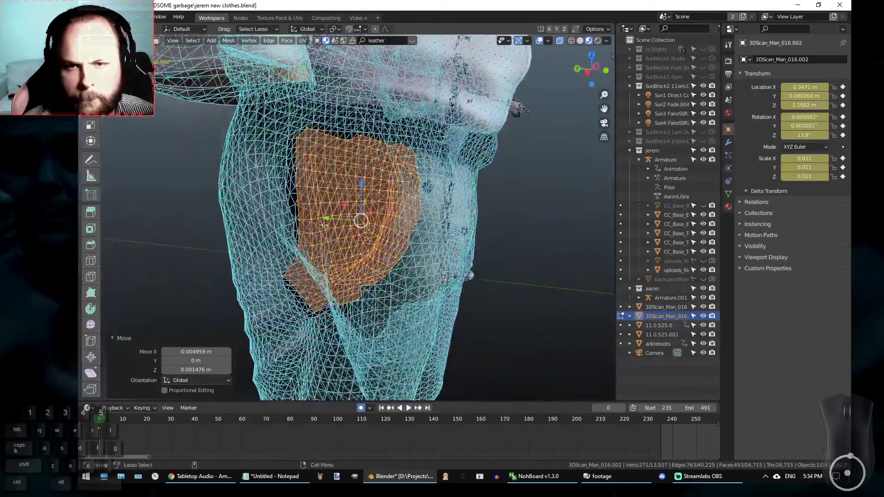
left_click_drag(341, 190, 363, 199)
mouse_move(420, 140)
middle_mouse_down()
mouse_move(474, 129)
mouse_move(483, 93)
mouse_move(366, 138)
mouse_move(414, 135)
mouse_move(376, 245)
middle_mouse_up()
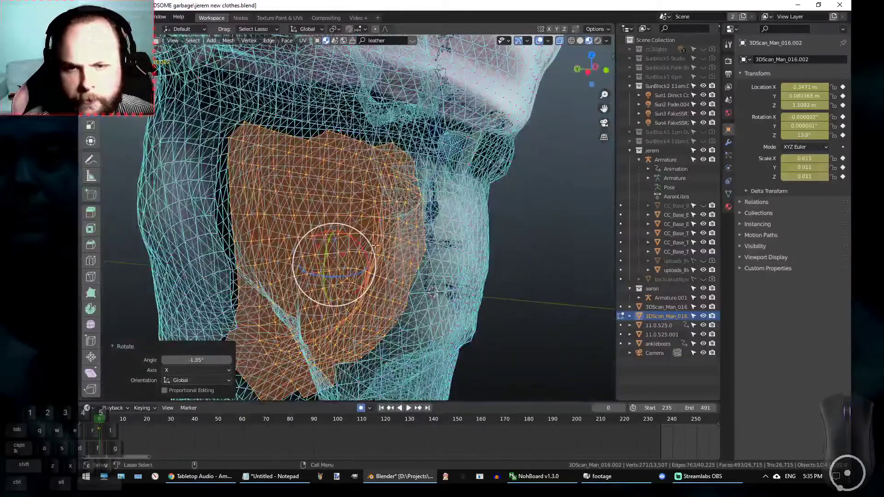
Scale the pocket patch to about 0.906 along Y and nudge it to center it in the hole.
key("s")
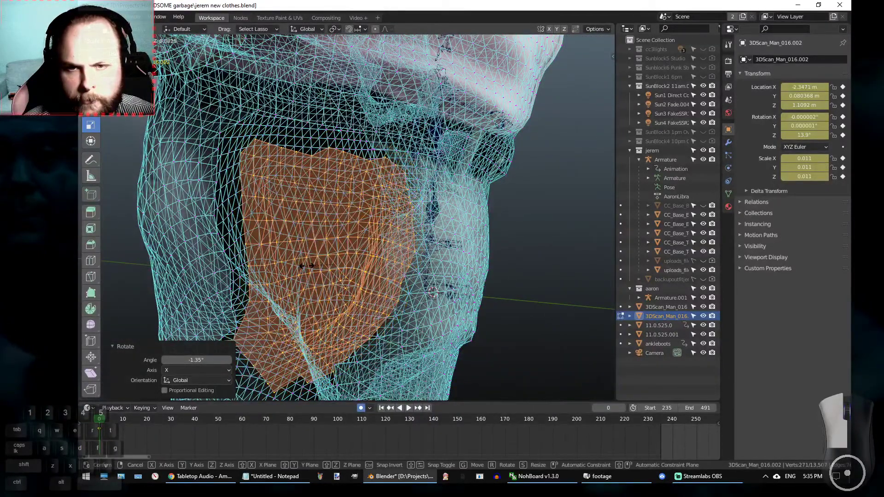
right_click(305, 266)
key("s")
key("y")
left_click(312, 262)
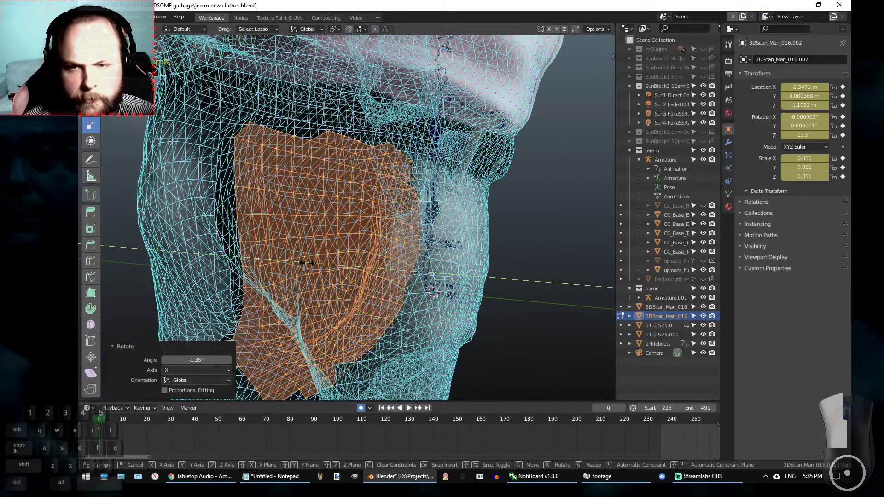
key("w")
left_click_drag(299, 262, 302, 264)
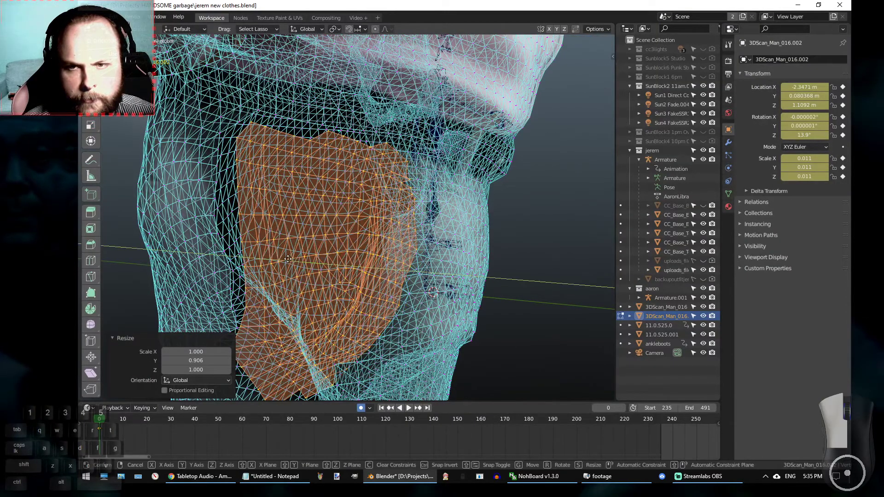
Scale the pocket patch to about 1.037 along Z and about 0.889 along X to fit the hip's contour.
left_click_drag(386, 251, 322, 247, "alt")
left_click_drag(280, 209, 300, 239)
left_click_drag(233, 220, 328, 235, "alt")
key("shift+space")
key("s")
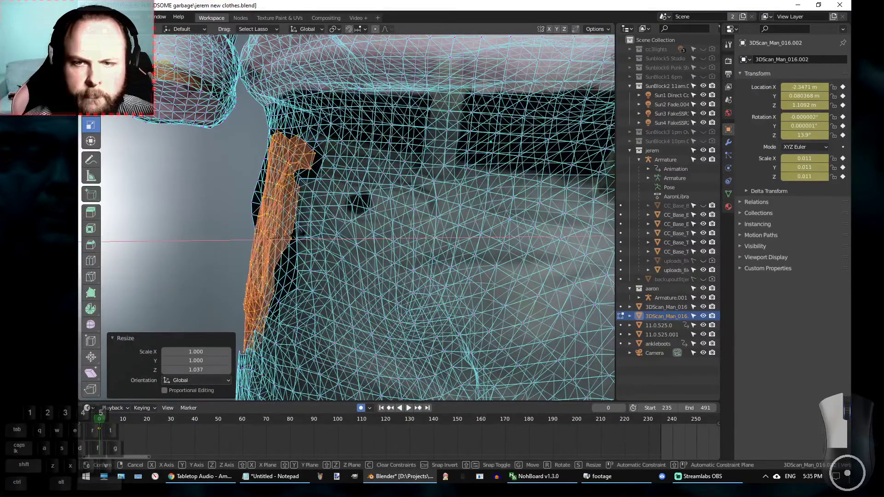
left_click_drag(294, 236, 377, 247)
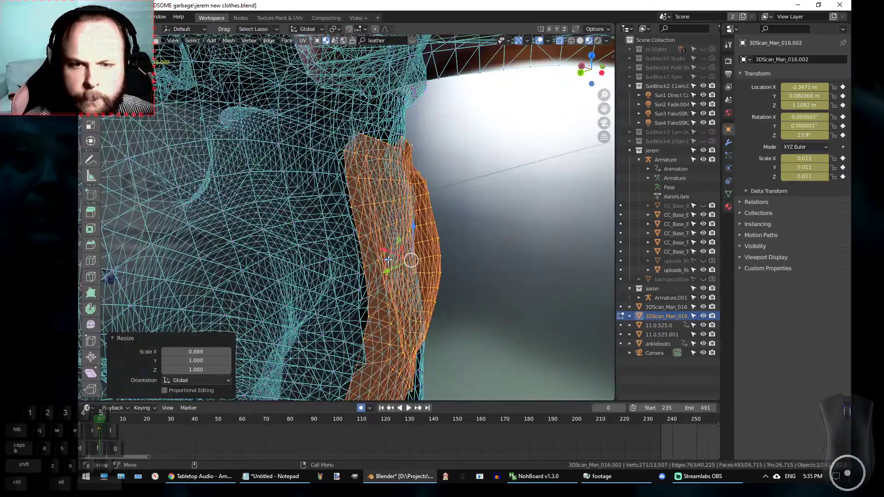
Adjust the pocket patch's position along X against the hip opening and deselect everything.
key("g")
key("x")
mouse_move(483, 246)
left_mouse_down("alt")
mouse_move(384, 236)
mouse_move(327, 240)
mouse_move(278, 258)
mouse_move(249, 253)
mouse_move(312, 183)
mouse_move(253, 170)
mouse_move(228, 189)
mouse_move(203, 182)
mouse_move(430, 175)
mouse_move(340, 216)
mouse_move(298, 179)
mouse_move(345, 183)
left_mouse_up("alt")
left_click(298, 180)
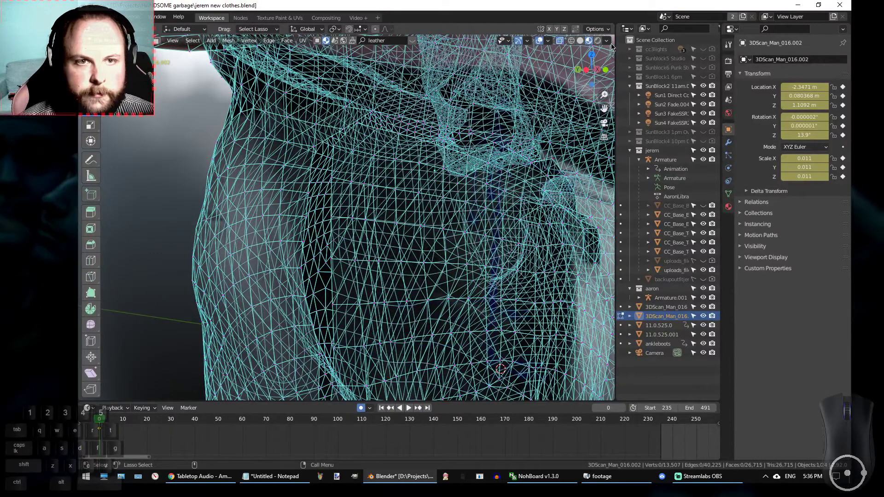
Turn X-ray off and switch the viewport to Solid shading.
left_click(561, 43)
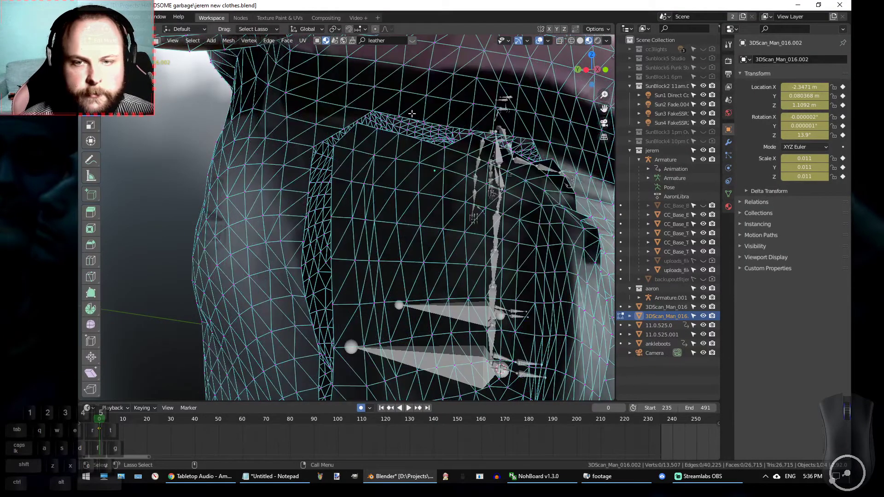
left_click(321, 190)
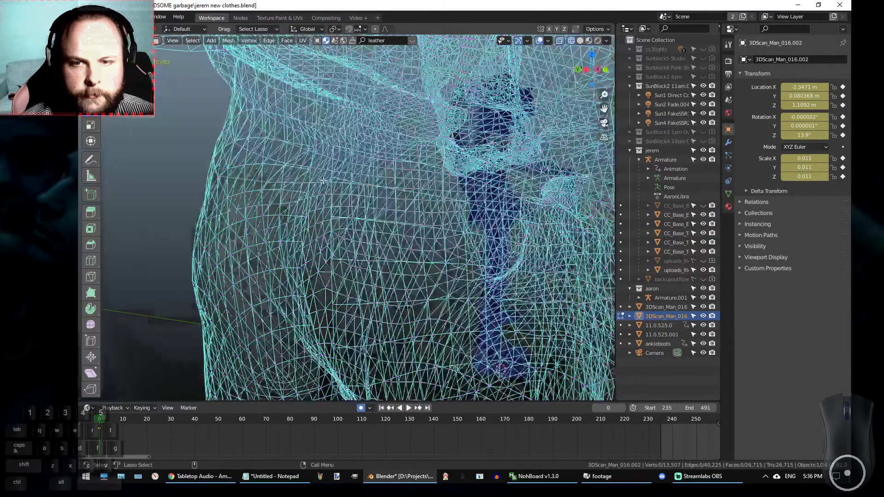
key("z")
left_click(388, 249)
key("z")
left_click(406, 210)
key("alt+z")
Select the border vertices on both sides of the rear gap between patch and trousers, and fill a face across it.
middle_click_drag(361, 185, 266, 145)
left_click(301, 214)
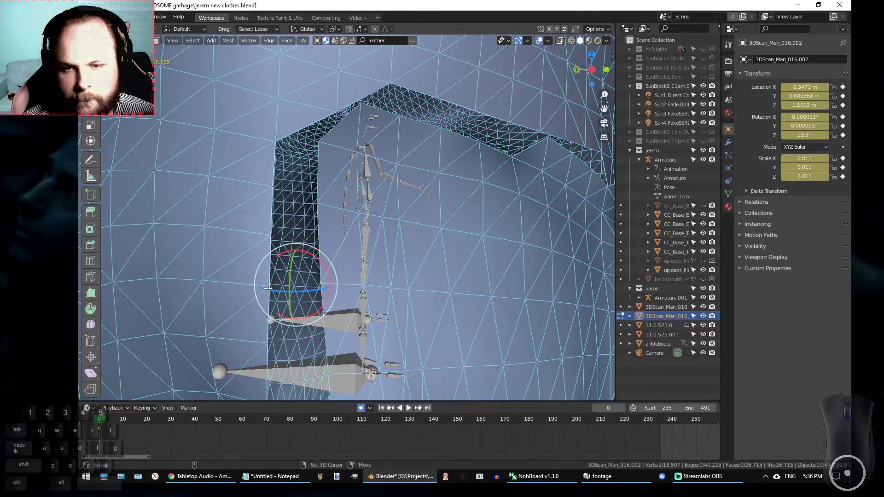
middle_click_drag(267, 287, 422, 267)
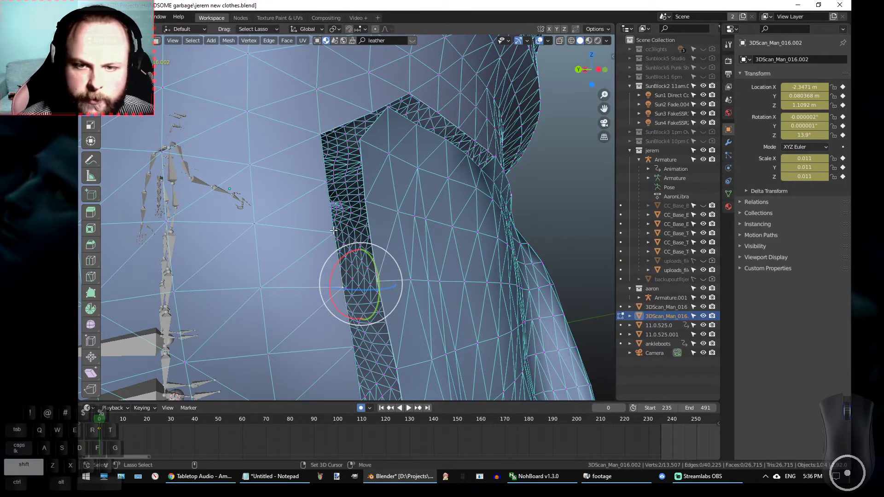
left_click(362, 204, "shift")
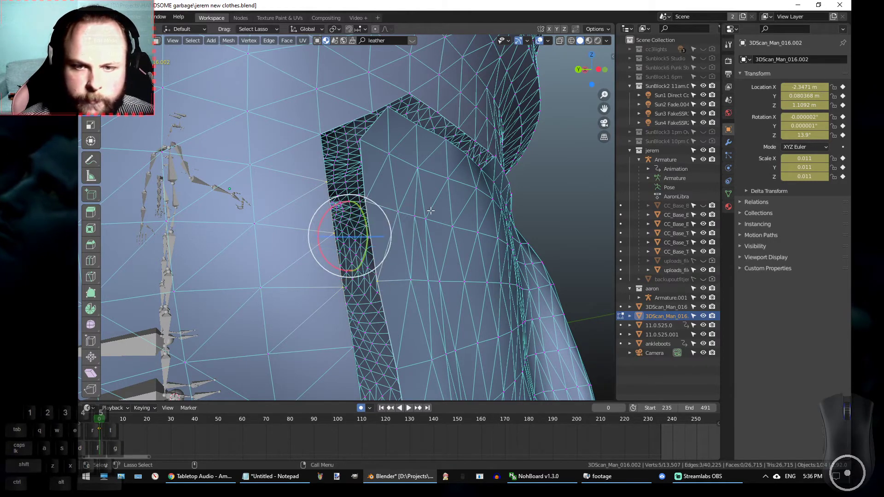
key("f")
mouse_move(427, 228)
left_mouse_down("alt")
mouse_move(389, 230)
mouse_move(302, 194)
left_mouse_up("alt")
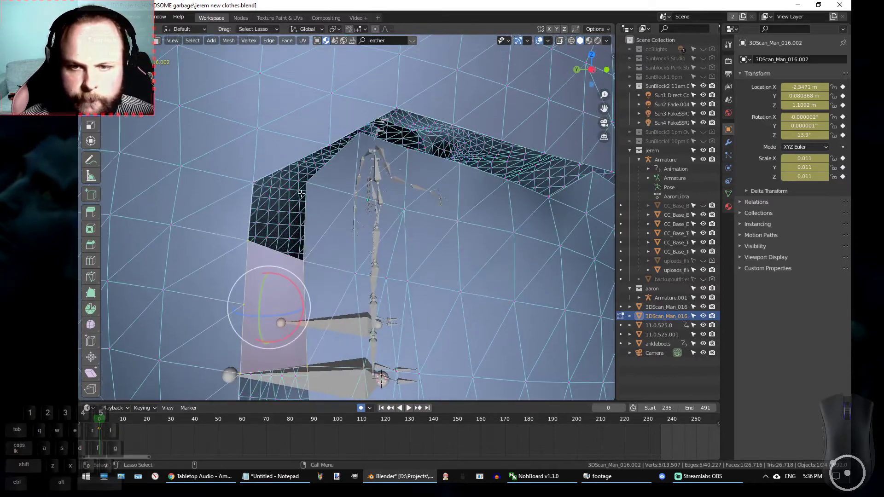
Fill the gap at the patch's upper rear corner and the adjoining stretch along its upper edge with new faces.
left_click(305, 182)
left_click(254, 182, "shift")
mouse_move(254, 183)
left_mouse_down("alt")
mouse_move(326, 227)
mouse_move(308, 255)
left_mouse_up("alt")
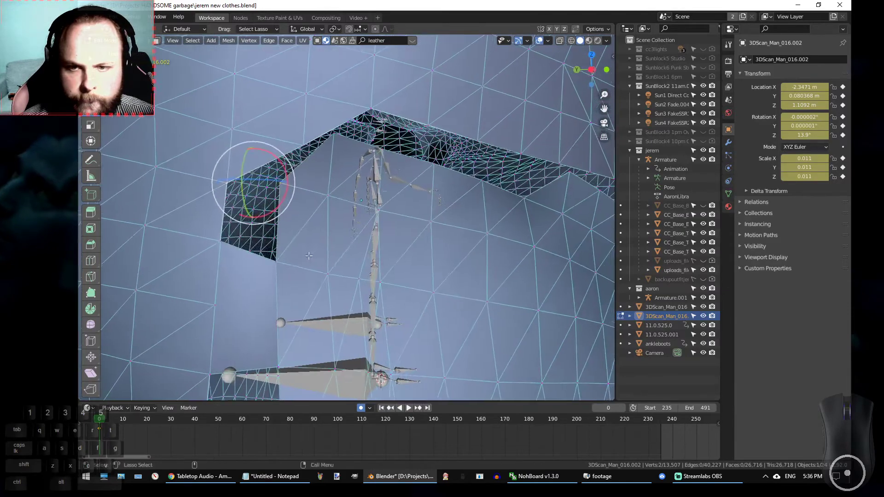
left_click(219, 240, "shift")
left_click_drag(278, 266, 245, 222, "alt")
key("f")
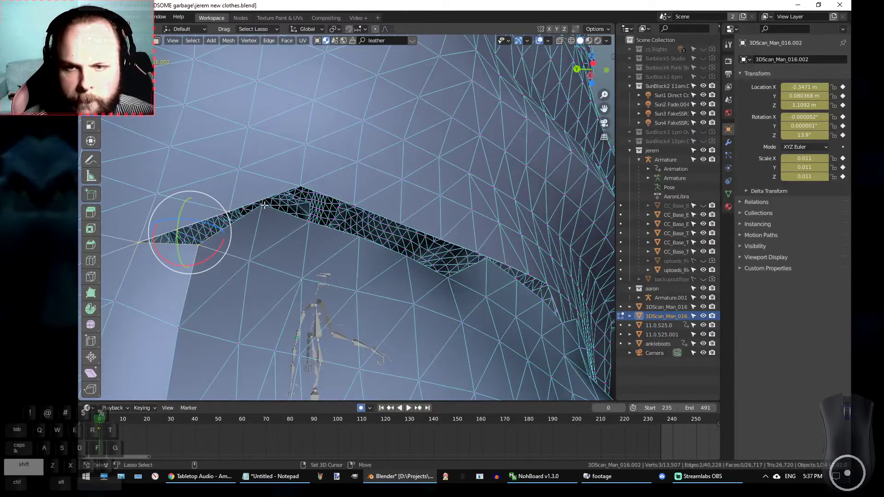
left_click(300, 186, "shift")
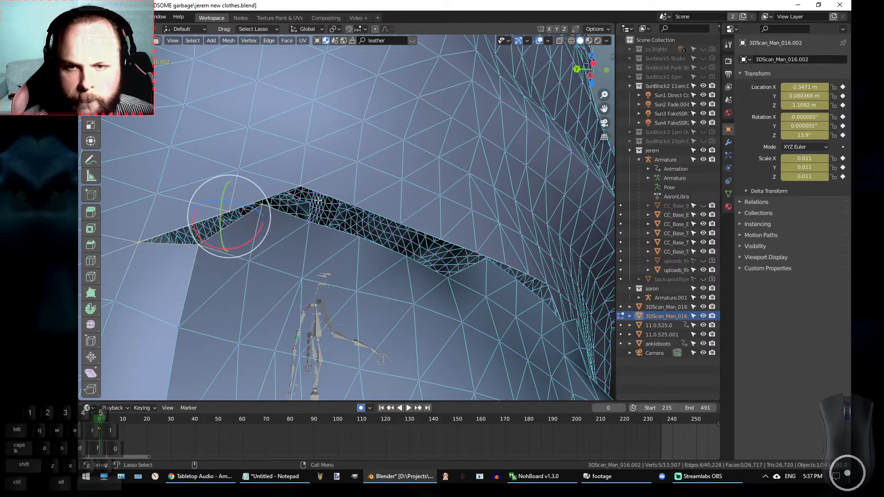
key("f")
Fill the rear end of the gap above the patch with two new faces joining the patch to the trousers.
left_click_drag(364, 199, 330, 207, "alt")
scroll(331, 207, "up", 1, "alt")
mouse_move(470, 181)
left_mouse_down("ctrl")
mouse_move(419, 233)
mouse_move(536, 187)
left_mouse_up("ctrl")
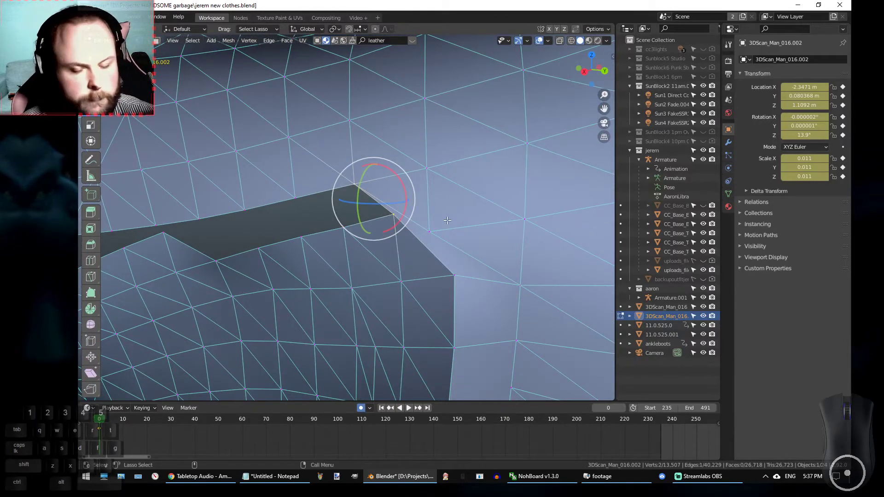
left_click_drag(452, 213, 303, 214, "alt")
left_click(391, 225, "shift")
left_click(332, 190, "shift")
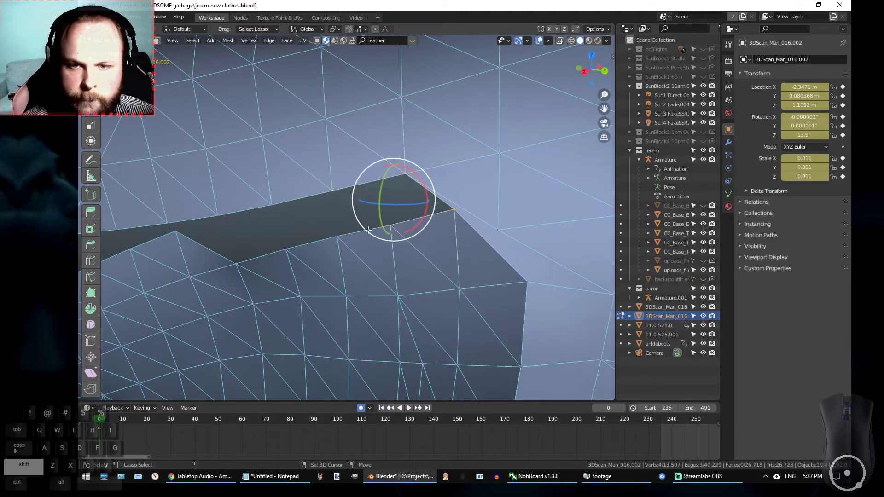
left_click(337, 236, "shift")
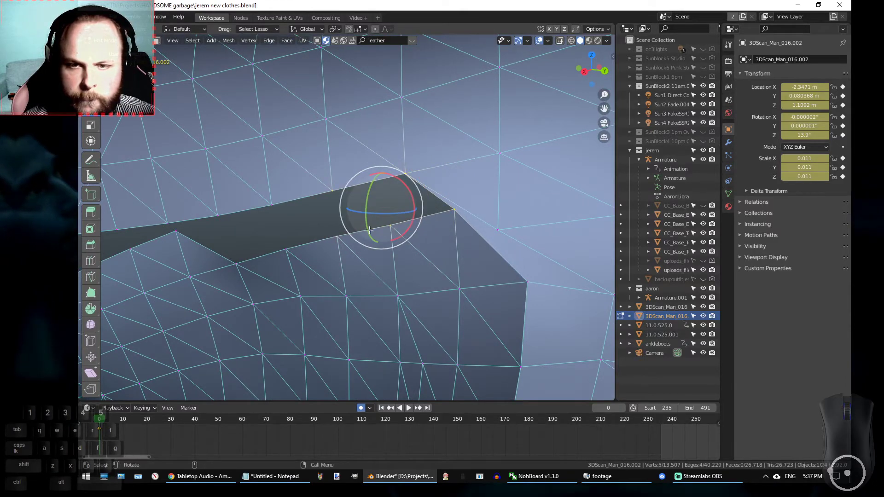
key("f")
left_click_drag(370, 229, 369, 241, "alt")
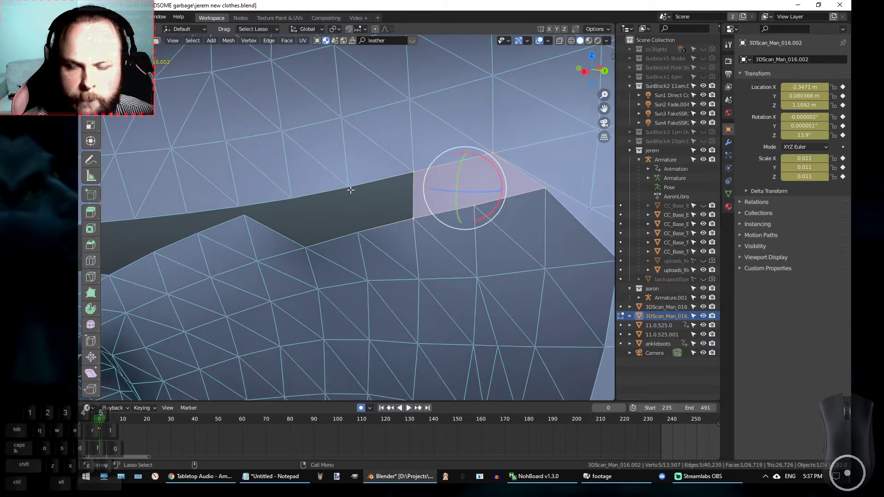
Try to bridge the middle of the upper gap with one large face up to the patch's raised vertex.
mouse_move(518, 132)
left_mouse_down("ctrl")
mouse_move(512, 267)
mouse_move(588, 172)
left_mouse_up("ctrl")
left_click_drag(356, 240, 385, 233, "alt")
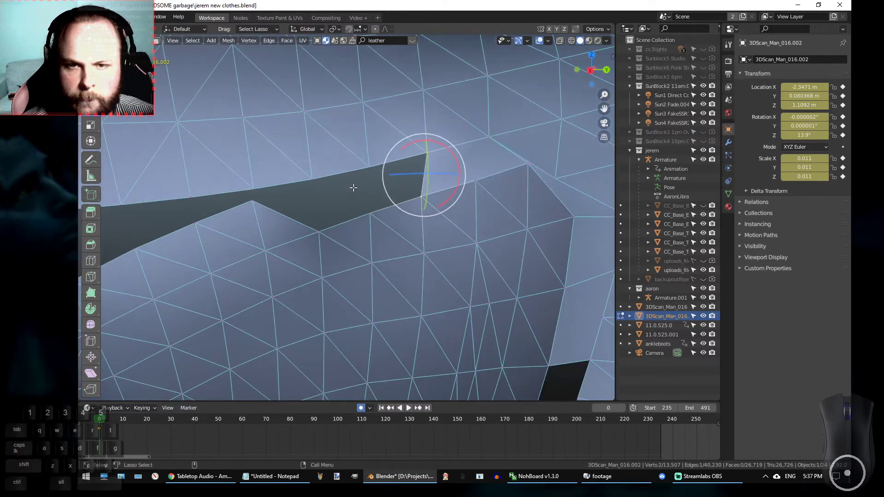
mouse_move(369, 152)
left_mouse_down("shift")
mouse_move(251, 169)
mouse_move(316, 253)
mouse_move(443, 200)
mouse_move(440, 230)
left_mouse_up("shift")
mouse_move(310, 251)
left_mouse_down("alt")
mouse_move(365, 256)
mouse_move(378, 244)
mouse_move(363, 240)
left_mouse_up("alt")
mouse_move(325, 166)
left_mouse_down("shift")
mouse_move(281, 244)
mouse_move(440, 161)
mouse_move(422, 199)
left_mouse_up("shift")
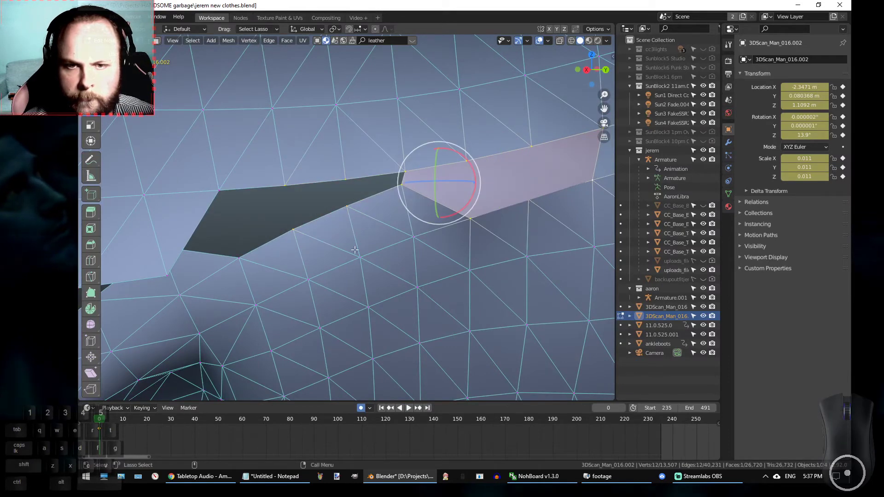
scroll(448, 257, "down", 1)
middle_click_drag(448, 256, 402, 263, "alt")
mouse_move(444, 138)
left_mouse_down("ctrl")
mouse_move(400, 223)
mouse_move(548, 116)
left_mouse_up("ctrl")
mouse_move(415, 222)
middle_mouse_down("alt")
mouse_move(393, 285)
mouse_move(328, 287)
mouse_move(367, 260)
mouse_move(364, 268)
middle_mouse_up("alt")
Undo the recent selections and the large face across the upper gap.
key("ctrl+z")
middle_click_drag(479, 236, 387, 269, "alt")
left_click_drag(509, 191, 437, 192, "ctrl")
mouse_move(497, 207)
left_mouse_down("alt")
mouse_move(442, 249)
mouse_move(323, 268)
left_mouse_up("alt")
mouse_move(218, 222)
left_mouse_down("ctrl")
mouse_move(181, 203)
mouse_move(217, 196)
left_mouse_up("ctrl")
mouse_move(249, 259)
left_mouse_down("alt")
mouse_move(454, 290)
mouse_move(359, 251)
mouse_move(401, 272)
left_mouse_up("alt")
key("ctrl+z")
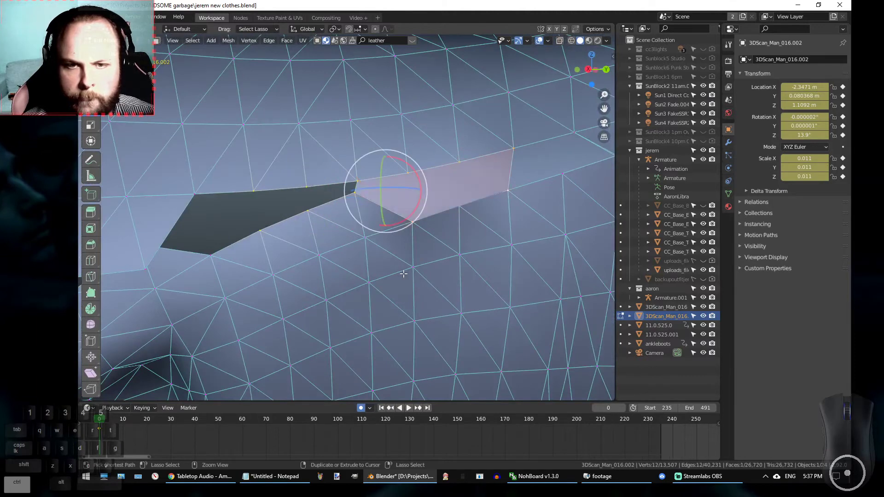
key("ctrl+z")
key("ctrl+z")
Fill the notch behind the patch's raised upper vertex with two smaller faces.
left_click_drag(489, 233, 446, 267, "alt")
mouse_move(343, 169)
left_mouse_down("ctrl")
mouse_move(405, 285)
mouse_move(444, 266)
mouse_move(498, 286)
mouse_move(450, 286)
left_mouse_up("ctrl")
key("f")
scroll(382, 257, "down", 1)
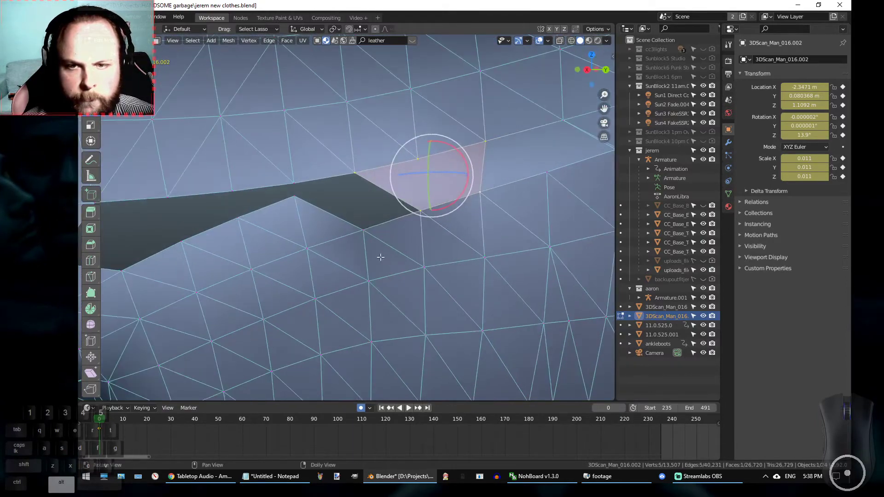
left_click_drag(382, 257, 366, 249, "alt")
mouse_move(319, 157)
left_mouse_down("shift")
mouse_move(318, 228)
mouse_move(382, 230)
mouse_move(323, 159)
left_mouse_up("shift")
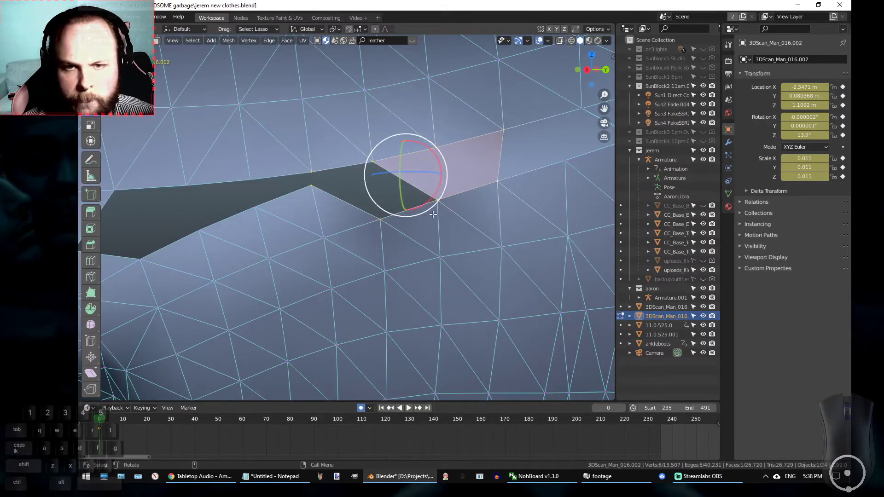
mouse_move(521, 133)
left_mouse_down("ctrl")
mouse_move(426, 155)
mouse_move(543, 170)
left_mouse_up("ctrl")
key("f")
left_click_drag(438, 252, 341, 220, "alt")
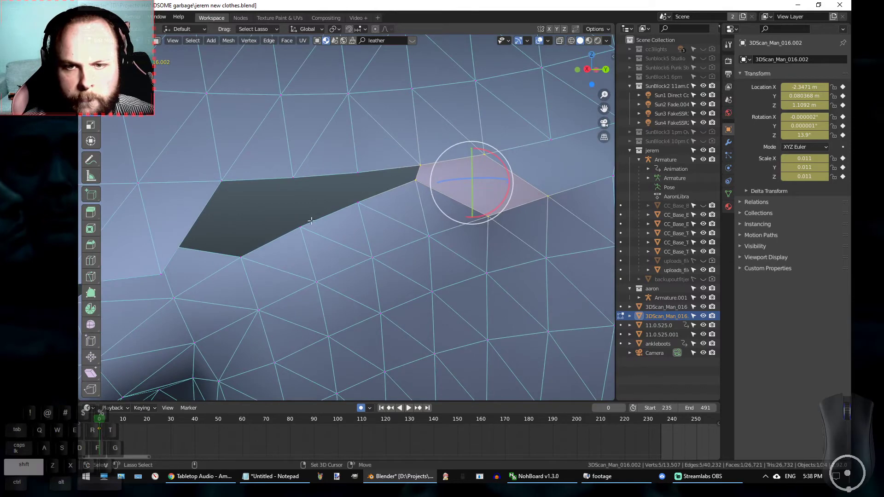
Fill the next narrow sections of the upper gap in front of the patch's raised vertex.
mouse_move(359, 196)
left_mouse_down("shift")
mouse_move(341, 184)
mouse_move(417, 194)
left_mouse_up("shift")
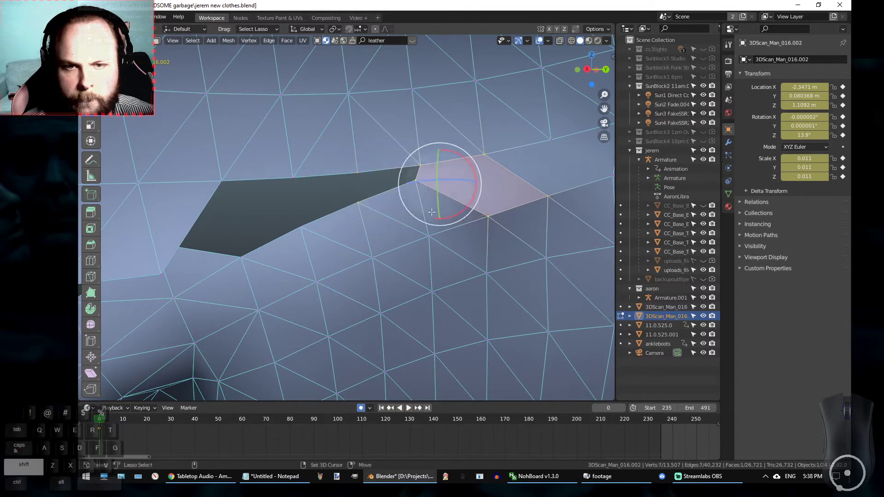
mouse_move(346, 165)
left_mouse_down()
mouse_move(332, 198)
mouse_move(428, 180)
mouse_move(402, 215)
mouse_move(352, 190)
left_mouse_up()
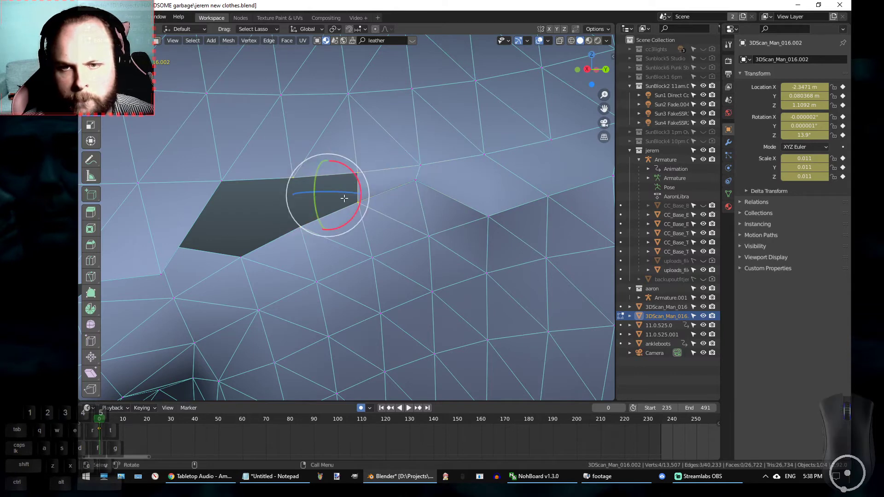
middle_click_drag(217, 227, 297, 148)
mouse_move(297, 147)
left_mouse_down()
mouse_move(279, 238)
mouse_move(398, 172)
mouse_move(352, 135)
left_mouse_up()
key("f")
mouse_move(348, 193)
left_mouse_down("alt")
mouse_move(308, 184)
mouse_move(316, 210)
mouse_move(290, 201)
left_mouse_up("alt")
middle_click_drag(306, 201, 342, 256, "alt")
Move the trouser border vertex about -0.0015 m in Y and 0.0042 m in Z, and fill the triangular opening beside it.
key("w")
mouse_move(388, 254)
left_mouse_down("alt")
mouse_move(373, 256)
mouse_move(332, 186)
mouse_move(375, 183)
mouse_move(386, 196)
left_mouse_up("alt")
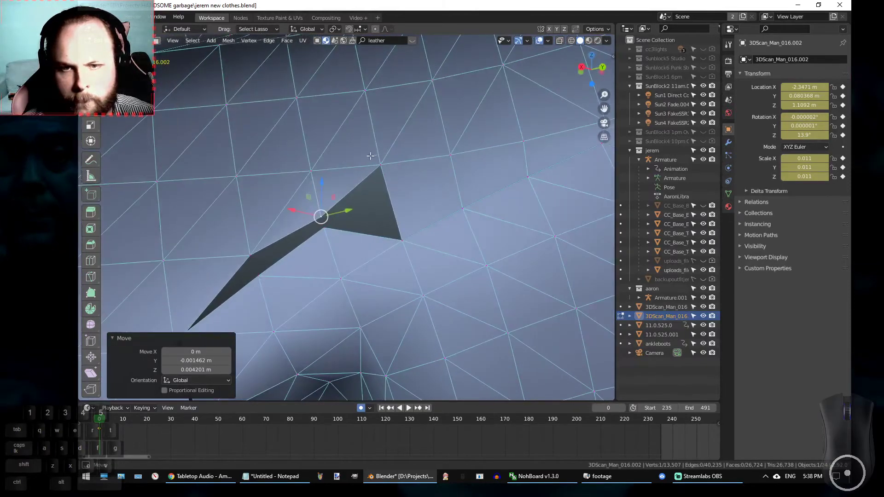
left_click_drag(419, 237, 421, 235)
key("f")
Nudge two trouser border vertices along X and Y near the gap's front end, and fill a face between them and the patch.
middle_click_drag(360, 225, 411, 166, "alt")
mouse_move(396, 170)
left_mouse_down("alt")
mouse_move(302, 203)
mouse_move(310, 218)
mouse_move(294, 199)
mouse_move(490, 218)
mouse_move(391, 192)
left_mouse_up("alt")
left_click(304, 199)
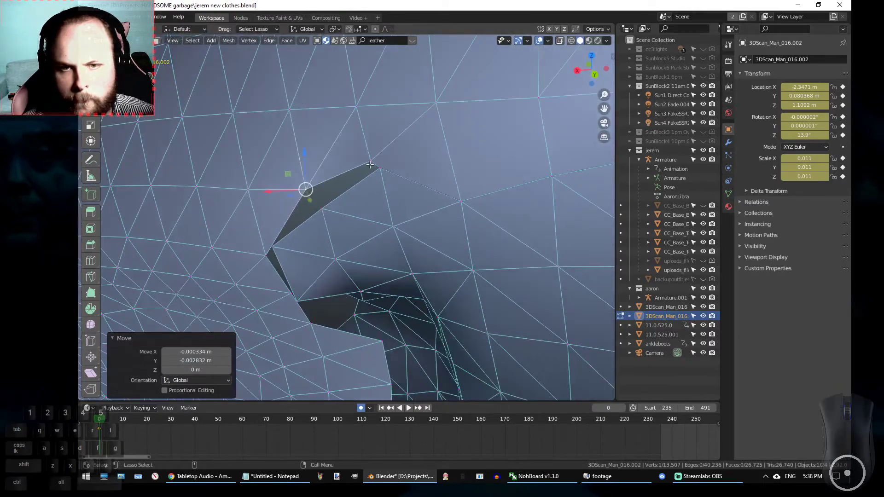
left_click_drag(375, 158, 371, 179, "alt")
left_click_drag(366, 216, 376, 167, "alt")
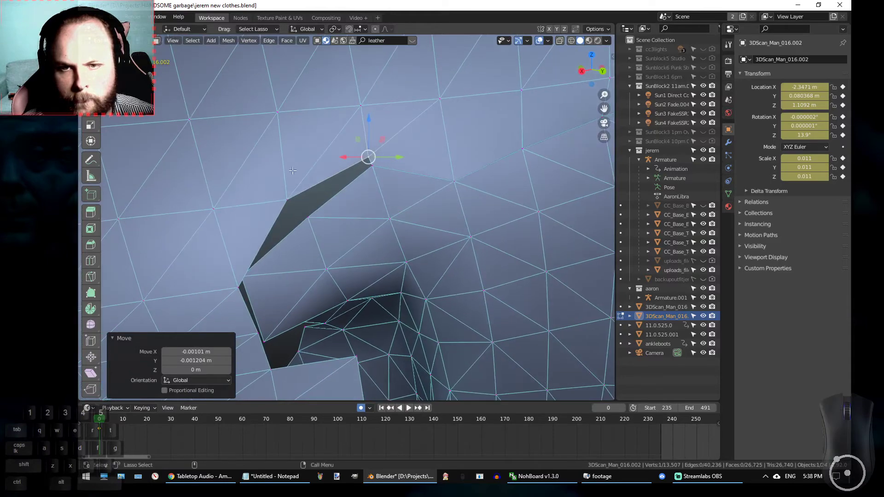
left_click_drag(369, 224, 355, 203)
Reposition the border vertex at the patch's upper front corner and fill the remaining gap above it with a face.
left_click_drag(481, 252, 461, 247, "alt")
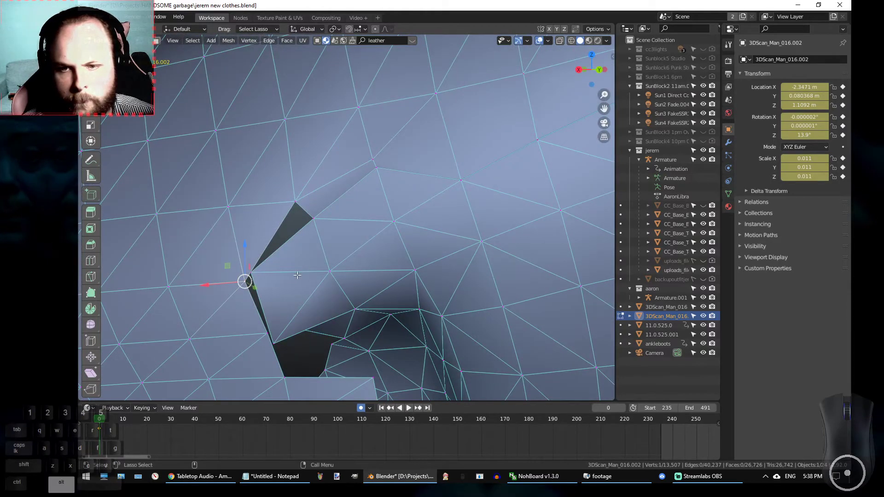
left_click_drag(297, 277, 348, 280, "alt")
left_click_drag(282, 272, 274, 260)
left_click_drag(381, 255, 421, 284, "alt")
left_click_drag(296, 288, 294, 286)
mouse_move(338, 230)
left_mouse_down("alt")
mouse_move(334, 221)
mouse_move(366, 179)
left_mouse_up("alt")
left_click_drag(368, 177, 339, 186)
mouse_move(360, 276)
left_mouse_down()
mouse_move(389, 239)
mouse_move(369, 227)
mouse_move(357, 196)
mouse_move(342, 269)
left_mouse_up()
key("f")
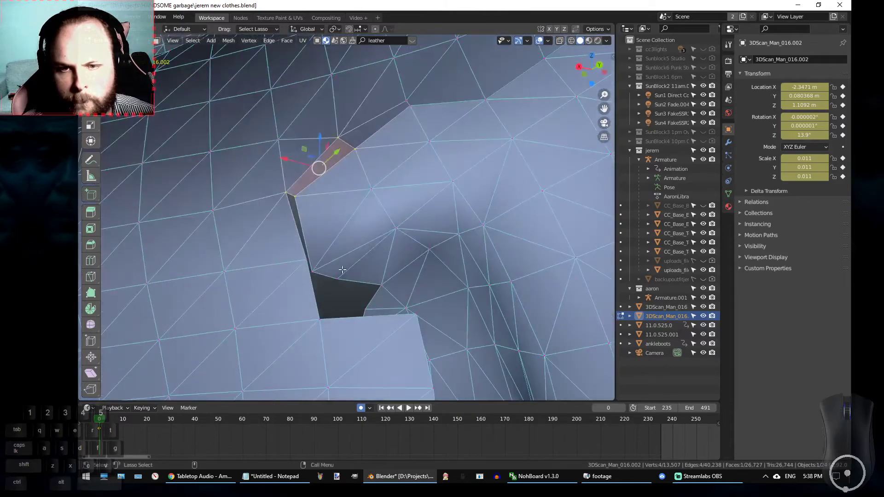
Examine the remaining gaps and overlaps along the front edge of the right hip hole from several angles.
left_click_drag(404, 228, 594, 260, "alt")
scroll(479, 251, "down", 6)
left_click_drag(477, 251, 482, 232, "alt")
left_click_drag(461, 282, 468, 305, "alt")
scroll(503, 275, "down", 4)
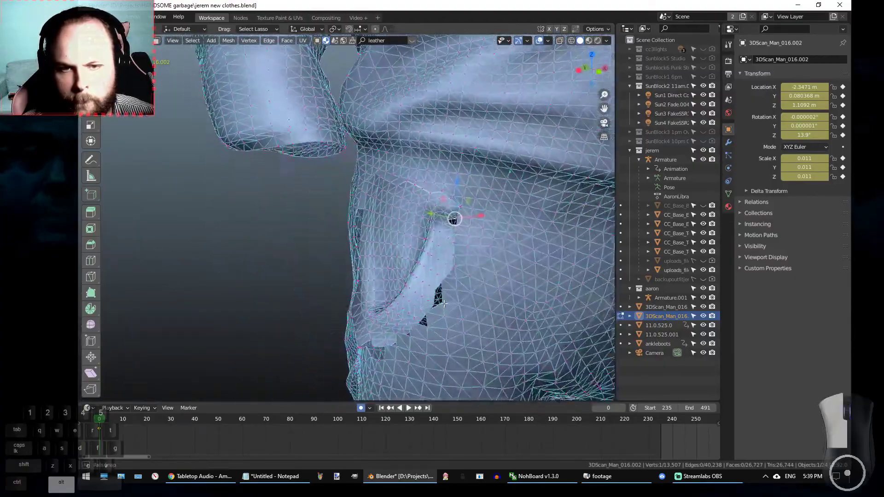
left_click_drag(445, 285, 198, 214, "alt")
mouse_move(353, 252)
left_mouse_down("alt")
mouse_move(314, 262)
mouse_move(337, 232)
left_mouse_up("alt")
scroll(337, 232, "up", 5)
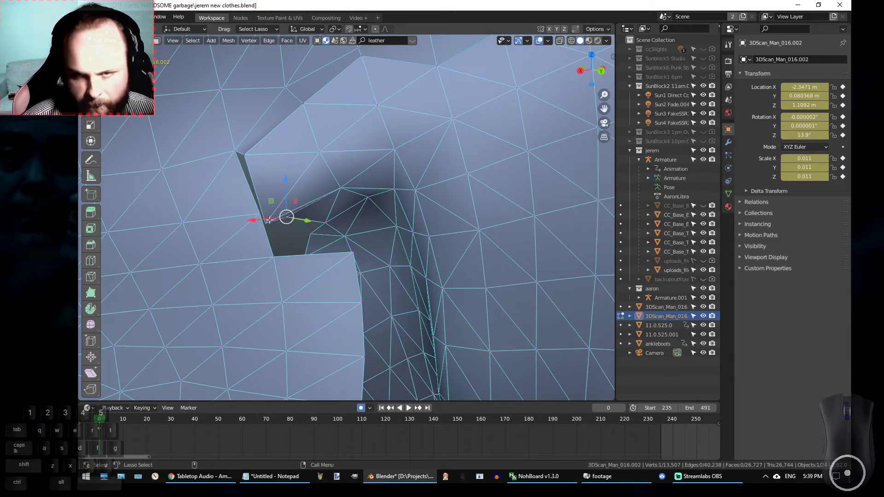
scroll(288, 204, "down", 3)
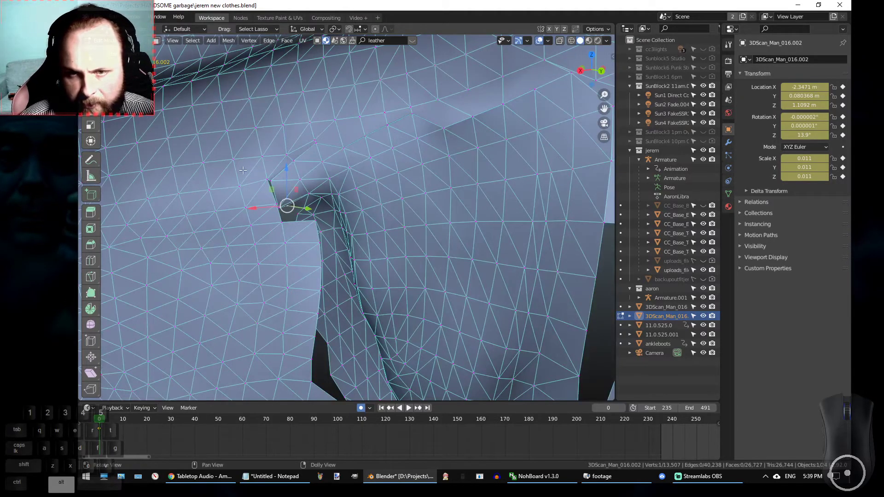
Move the front corner's border vertex about 0.0018 m in X and -0.0016 m in Y, and fill the narrow slit above it.
scroll(290, 179, "up", 5)
left_click_drag(290, 178, 286, 207, "alt")
scroll(295, 208, "down", 2)
left_click_drag(331, 244, 317, 261, "alt")
left_click_drag(344, 318, 352, 295, "alt")
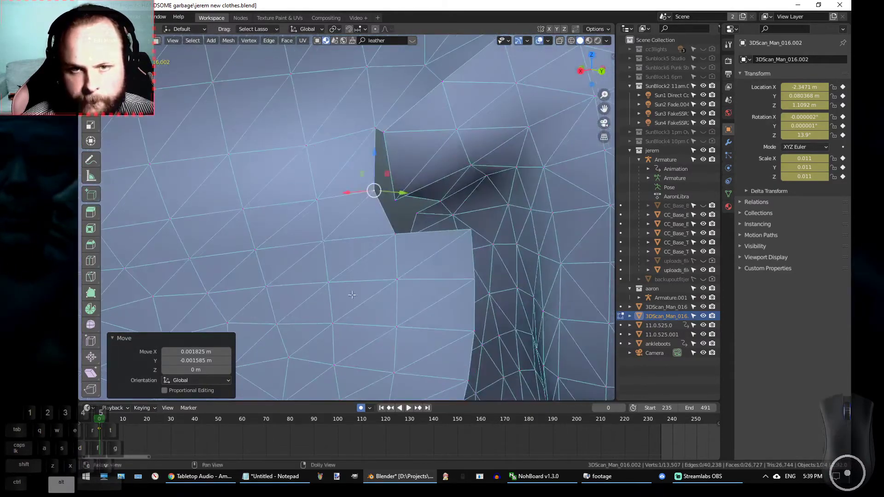
left_click_drag(396, 228, 358, 201, "alt")
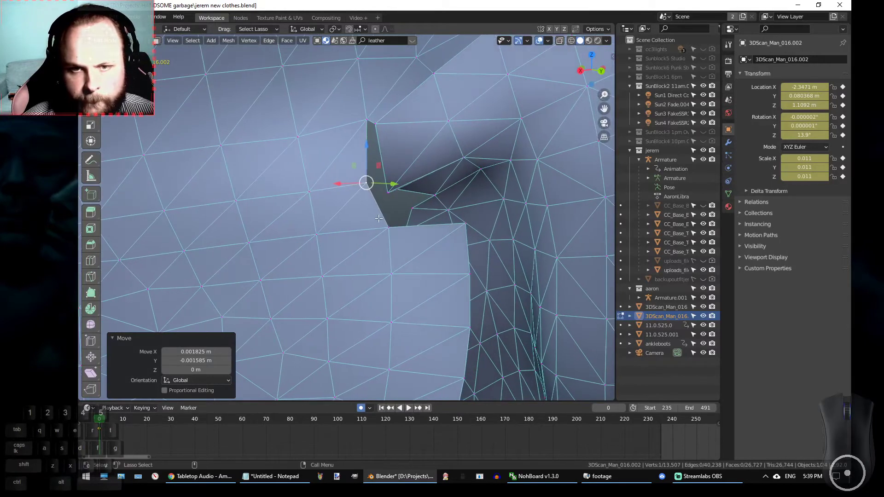
left_click_drag(371, 112, 377, 183)
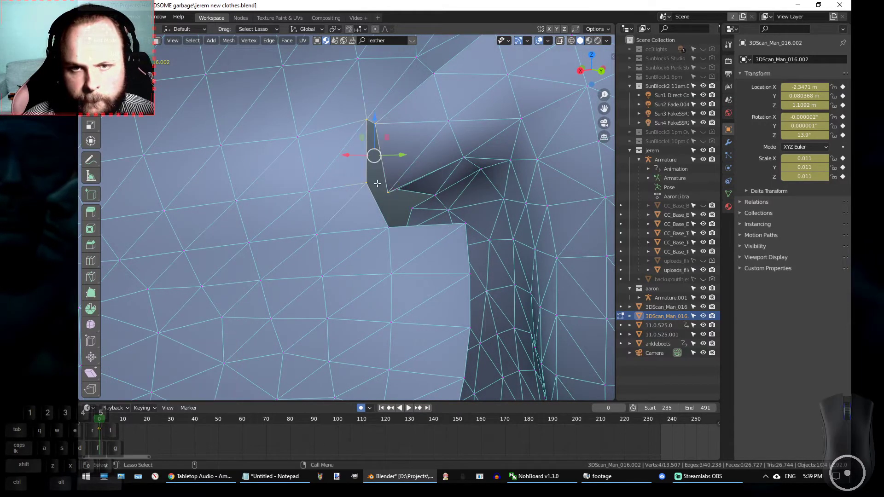
mouse_move(459, 207)
left_mouse_down("alt")
mouse_move(332, 122)
mouse_move(391, 230)
mouse_move(377, 244)
mouse_move(334, 253)
left_mouse_up("alt")
left_click_drag(394, 278, 321, 221, "alt")
Select the chain of trouser border vertices along the vertical front edge, below the unfilled corner opening.
left_click_drag(284, 104, 282, 147)
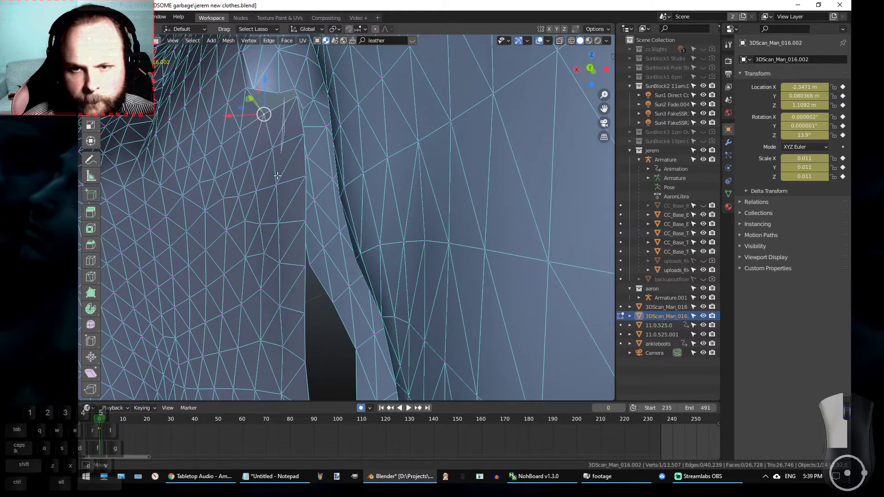
left_click_drag(295, 295, 323, 137)
left_click_drag(302, 91, 299, 91)
left_click_drag(465, 187, 391, 206, "alt")
mouse_move(236, 203)
left_mouse_down("ctrl")
mouse_move(233, 286)
mouse_move(258, 231)
left_mouse_up("ctrl")
mouse_move(351, 274)
left_mouse_down("alt")
mouse_move(277, 272)
mouse_move(259, 234)
mouse_move(371, 267)
mouse_move(425, 250)
mouse_move(457, 267)
mouse_move(355, 152)
left_mouse_up("alt")
mouse_move(338, 123)
left_mouse_down("shift")
mouse_move(359, 296)
mouse_move(364, 277)
mouse_move(356, 279)
mouse_move(386, 282)
left_mouse_up("shift")
left_click_drag(314, 167, 385, 240)
left_click_drag(454, 250, 479, 249)
mouse_move(342, 108)
left_mouse_down("ctrl")
mouse_move(322, 267)
mouse_move(365, 240)
left_mouse_up("ctrl")
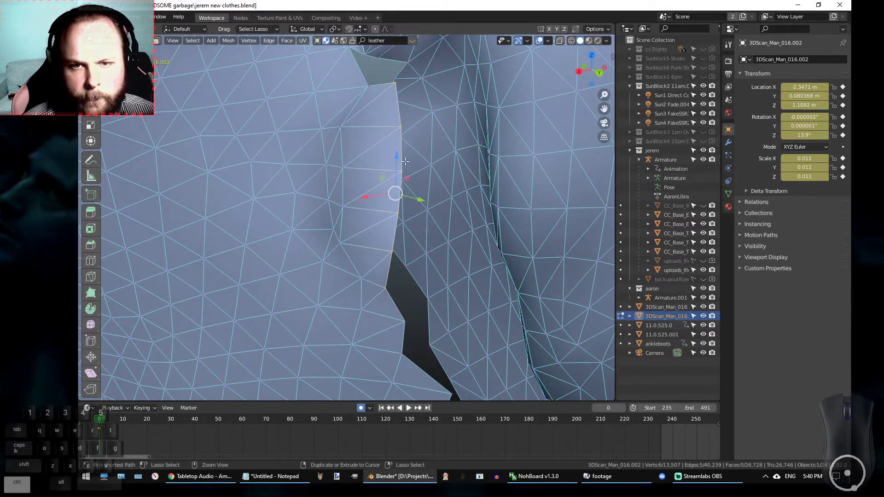
mouse_move(397, 275)
left_mouse_down("ctrl")
mouse_move(373, 295)
mouse_move(396, 278)
left_mouse_up("ctrl")
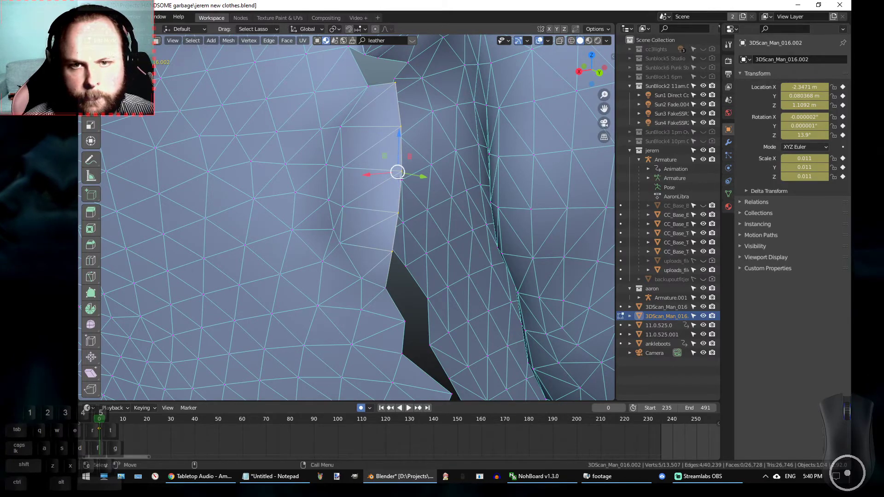
Shift the selected trouser border vertices in smaller groups to reshape the vertical front edge beside the patch.
left_click_drag(433, 179, 446, 210, "alt")
left_click_drag(354, 269, 341, 263)
left_click_drag(380, 218, 379, 133, "alt")
left_click(368, 92, "shift")
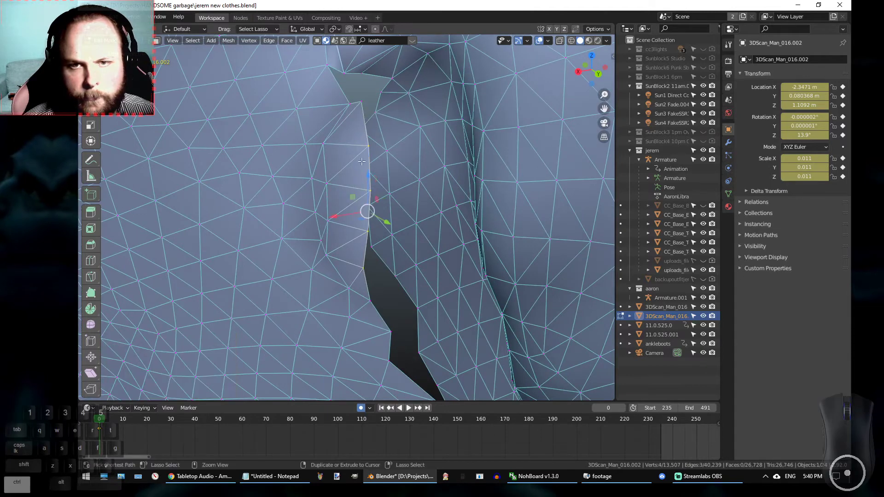
left_click_drag(363, 286, 377, 276, "ctrl")
mouse_move(361, 212)
left_mouse_down("alt")
mouse_move(376, 242)
mouse_move(369, 252)
left_mouse_up("alt")
left_click_drag(368, 248, 351, 201, "alt")
Adjust individual trouser border vertices along X and Y around the corner opening at the top of the vertical gap.
left_click(357, 108)
left_click_drag(357, 107, 379, 192, "alt")
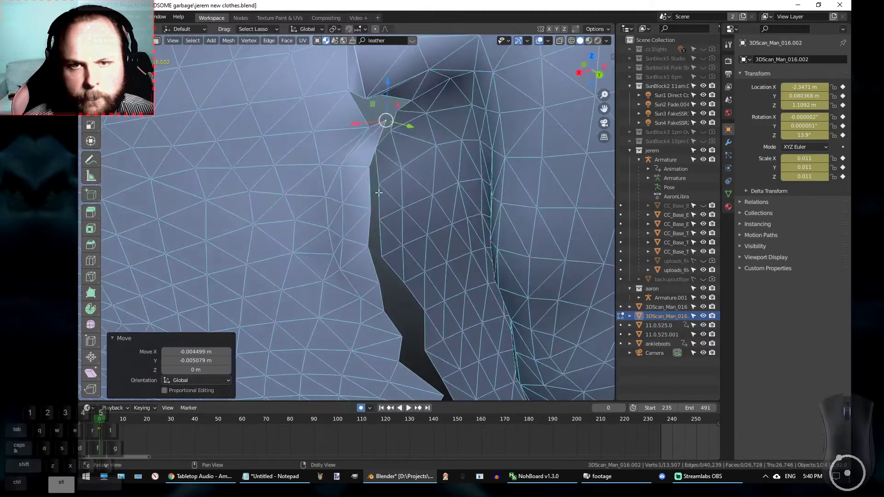
left_click(369, 129)
left_click_drag(358, 135, 362, 162, "alt")
left_click_drag(376, 247, 355, 133)
key("KP_Decimal")
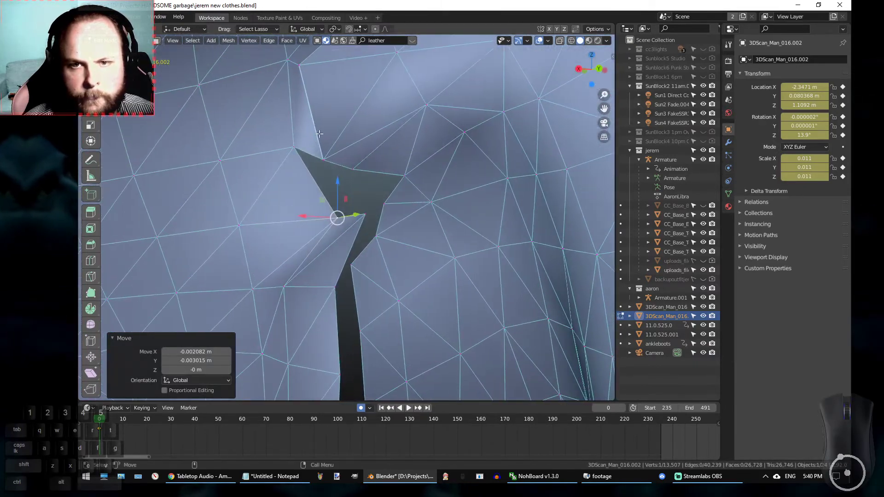
Select the border vertices around the corner opening and fill its upper part with two faces.
left_click_drag(350, 203, 350, 202)
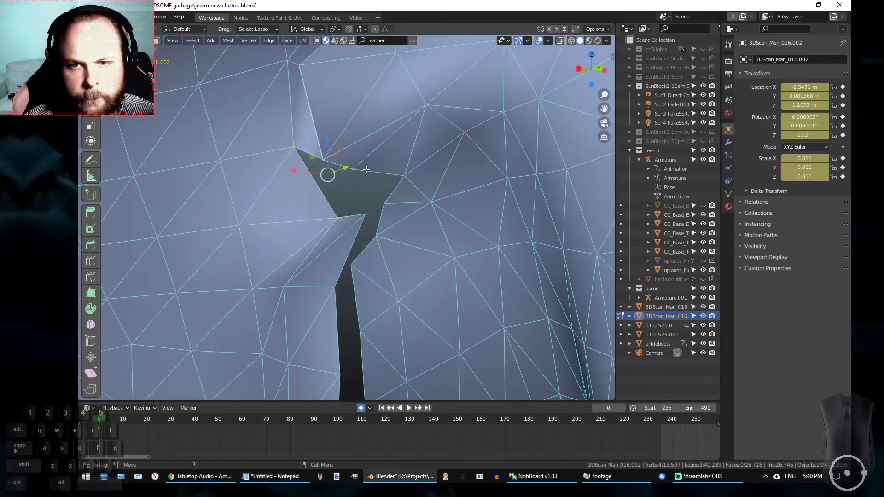
mouse_move(398, 218)
left_mouse_down("alt")
mouse_move(440, 233)
mouse_move(397, 213)
left_mouse_up("alt")
left_click_drag(376, 150, 342, 163)
left_click_drag(412, 148, 414, 239)
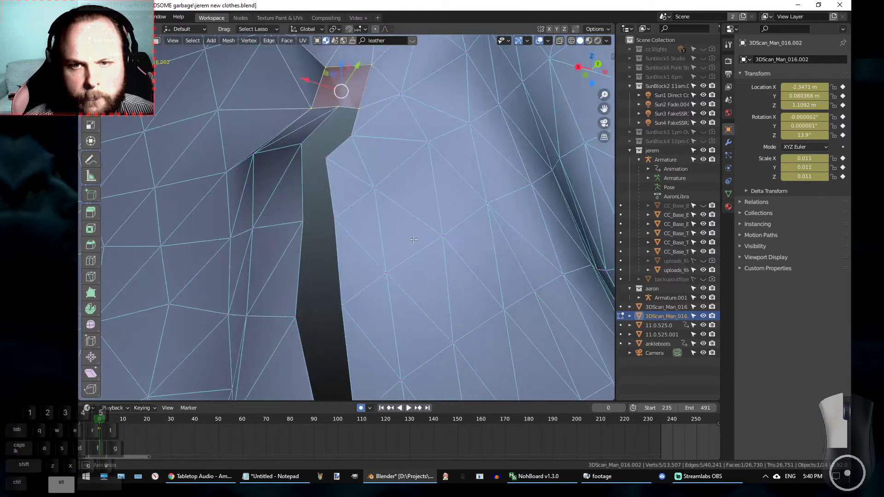
Fill the next two sections down the vertical gap between the trousers and the patch's front edge.
left_click_drag(313, 120, 300, 133)
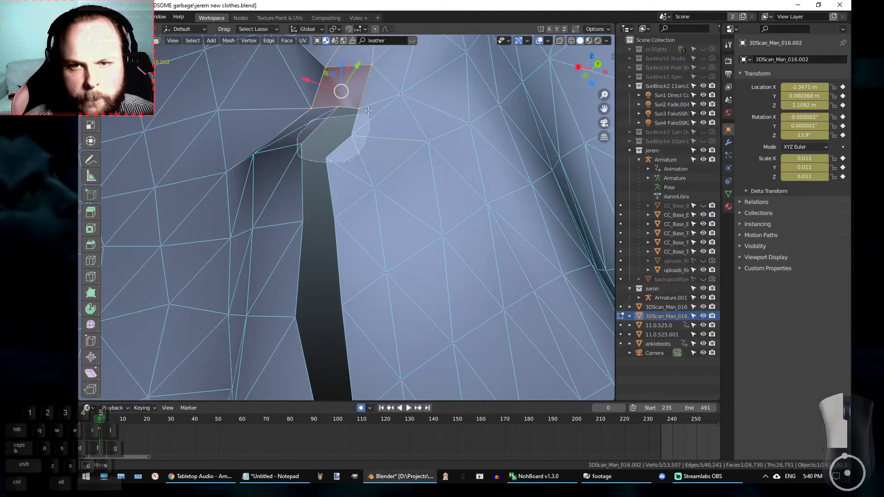
left_click_drag(348, 100, 335, 102)
key("f")
mouse_move(374, 212)
left_mouse_down("alt")
mouse_move(371, 198)
mouse_move(367, 217)
mouse_move(285, 137)
mouse_move(272, 148)
left_mouse_up("alt")
key("f")
left_click_drag(323, 221, 339, 257, "alt")
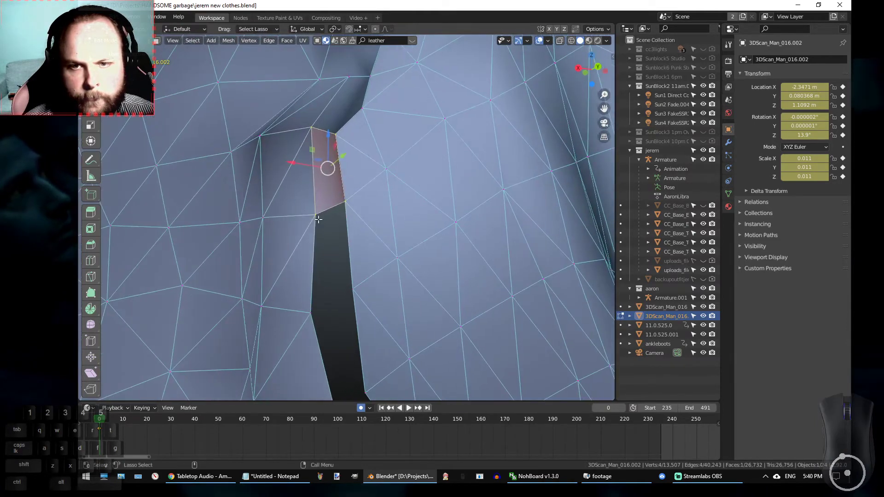
Select the trouser border vertices beside the open part of the front gap and shift them along X.
left_click_drag(303, 211, 317, 153)
left_click_drag(308, 119, 309, 118)
scroll(329, 169, "down", 4)
middle_click_drag(330, 168, 299, 128, "alt")
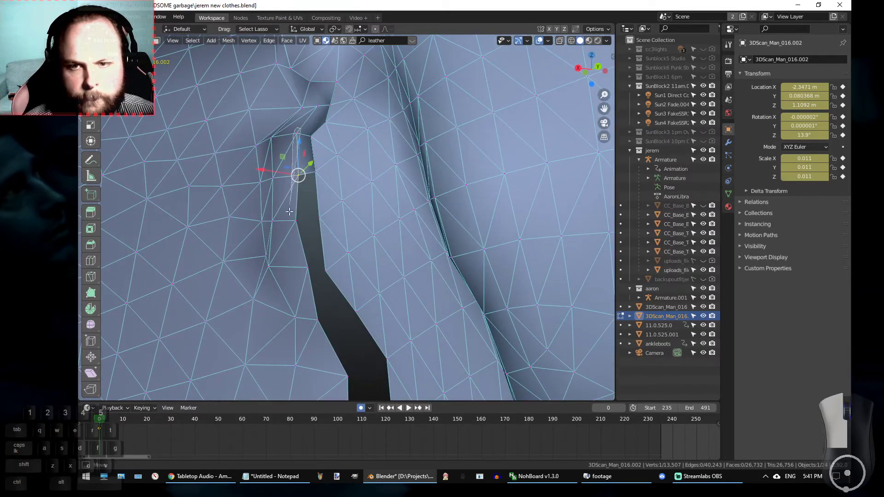
mouse_move(310, 237)
left_mouse_down()
mouse_move(387, 261)
mouse_move(456, 261)
mouse_move(405, 320)
left_mouse_up()
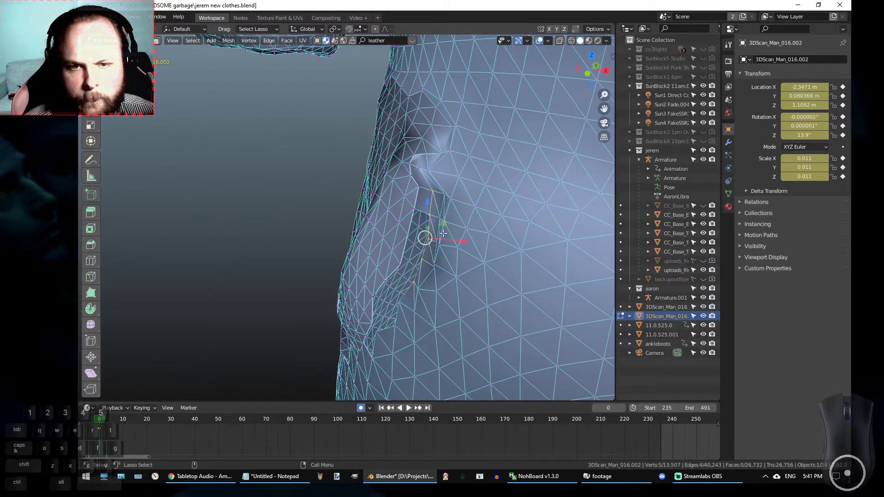
key("g")
key("x")
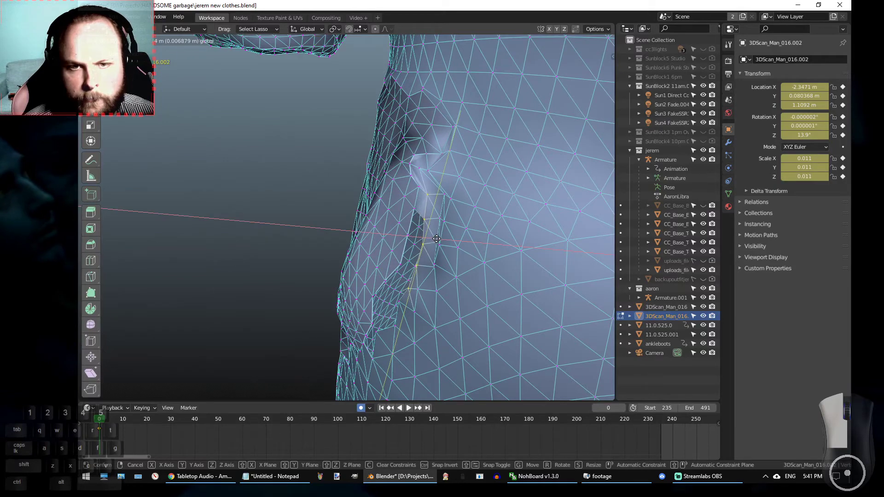
left_click(437, 238)
Fill the next section of the front vertical gap with a face between four border vertices.
left_click_drag(420, 310, 298, 237, "alt")
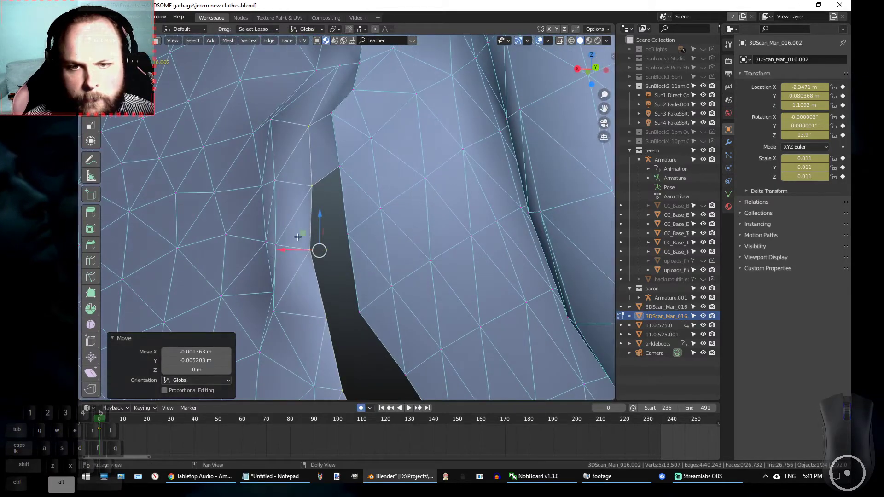
left_click_drag(317, 173, 293, 217)
left_click_drag(321, 323, 370, 283)
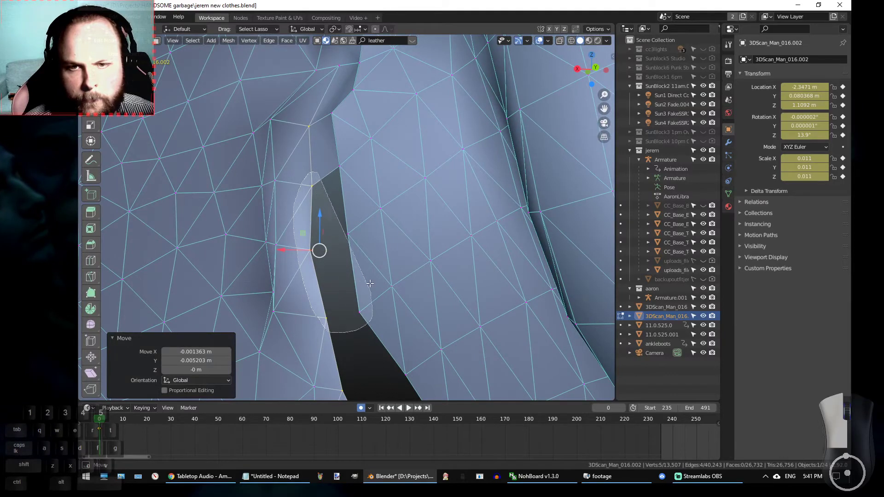
left_click_drag(346, 172, 345, 171)
key("f")
mouse_move(348, 207)
left_mouse_down("alt")
mouse_move(357, 252)
mouse_move(338, 248)
left_mouse_up("alt")
key("ctrl+z")
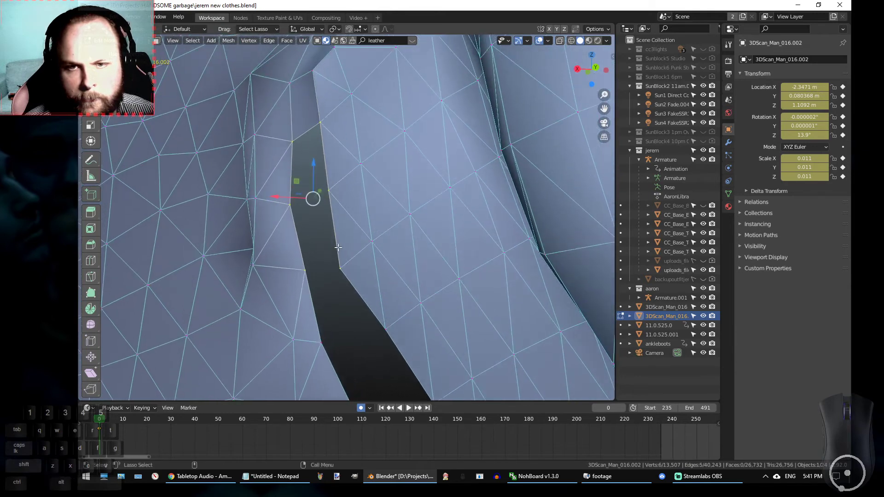
mouse_move(321, 122)
left_mouse_down()
mouse_move(276, 152)
mouse_move(338, 226)
mouse_move(322, 123)
left_mouse_up()
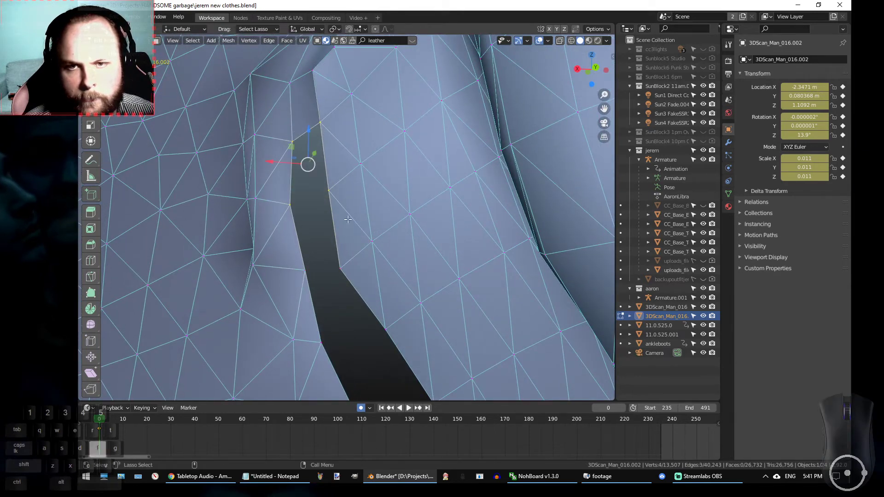
key("f")
Fill two more sections down the front gap between the trousers and the patch.
left_click_drag(340, 233, 344, 238, "alt")
middle_click_drag(345, 239, 329, 174, "alt")
mouse_move(268, 125)
left_mouse_down()
mouse_move(268, 163)
mouse_move(341, 160)
mouse_move(319, 110)
mouse_move(330, 217)
mouse_move(265, 124)
mouse_move(278, 209)
mouse_move(357, 182)
left_mouse_up()
key("f")
left_click_drag(298, 116, 294, 115)
key("f")
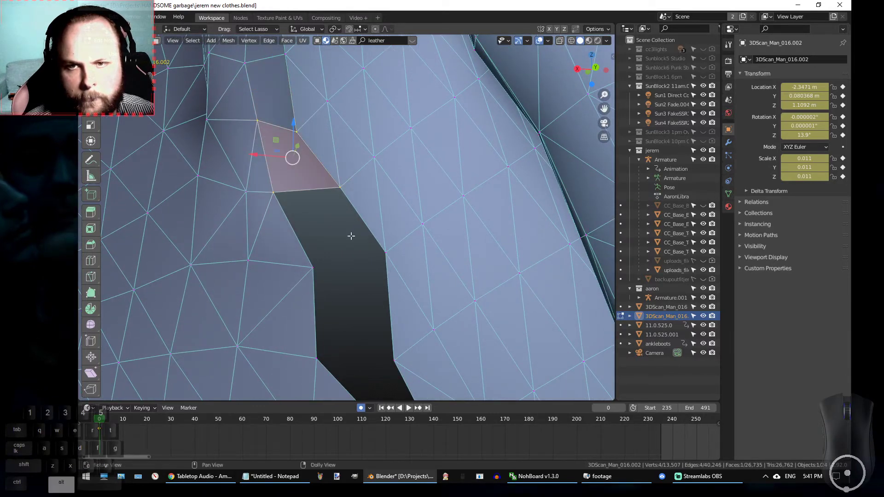
Fill the slanting section directly beneath the last face with a four-vertex face.
right_click_drag(352, 235, 341, 217, "alt")
left_click_drag(341, 217, 338, 217, "alt")
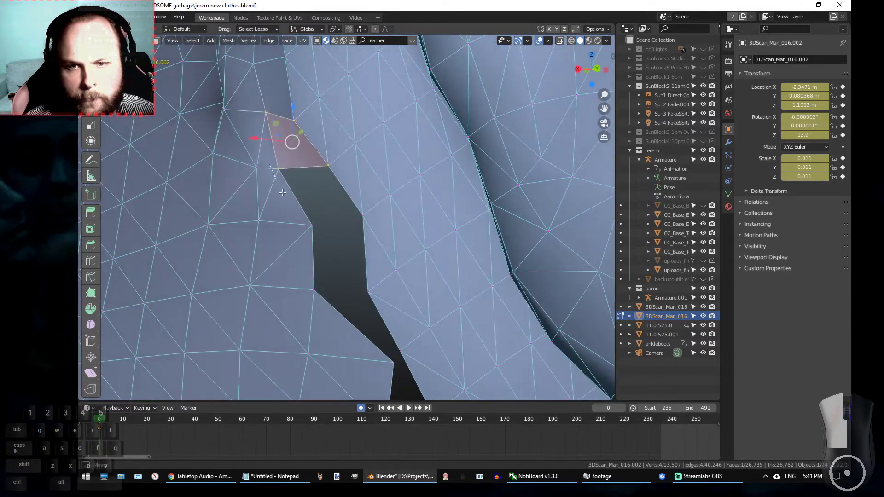
left_click_drag(277, 180, 372, 217)
left_click_drag(332, 148, 311, 150)
key("f")
Fill the straight section below the slanting one with another four-vertex face.
middle_click_drag(362, 265, 321, 201, "alt")
mouse_move(321, 200)
left_mouse_down("alt")
mouse_move(333, 221)
mouse_move(322, 207)
left_mouse_up("alt")
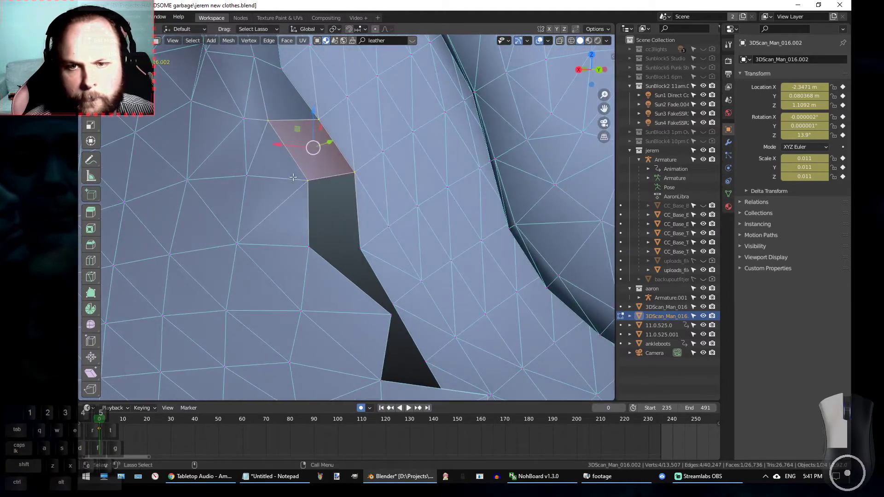
left_click_drag(293, 174, 362, 257)
left_click_drag(363, 175, 314, 162)
key("f")
Fill the narrow wedge where the trouser border runs into the patch's front edge.
middle_click_drag(348, 282, 284, 229, "alt")
mouse_move(234, 189)
left_mouse_down()
mouse_move(303, 268)
mouse_move(342, 237)
left_mouse_up()
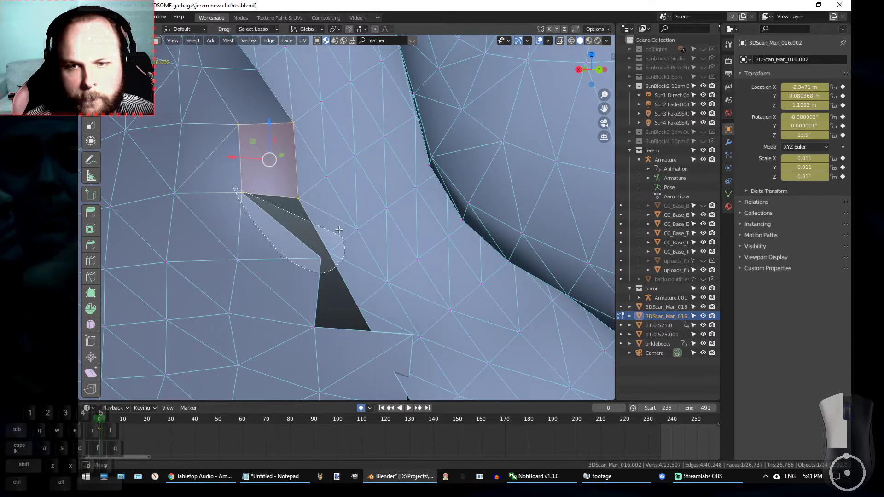
left_click_drag(302, 186, 304, 186)
key("f")
Move the trouser border vertex protruding beside the triangular hole about -0.008 m in both Y and Z.
mouse_move(338, 282)
middle_mouse_down("shift")
mouse_move(277, 216)
mouse_move(290, 257)
mouse_move(329, 243)
middle_mouse_up("shift")
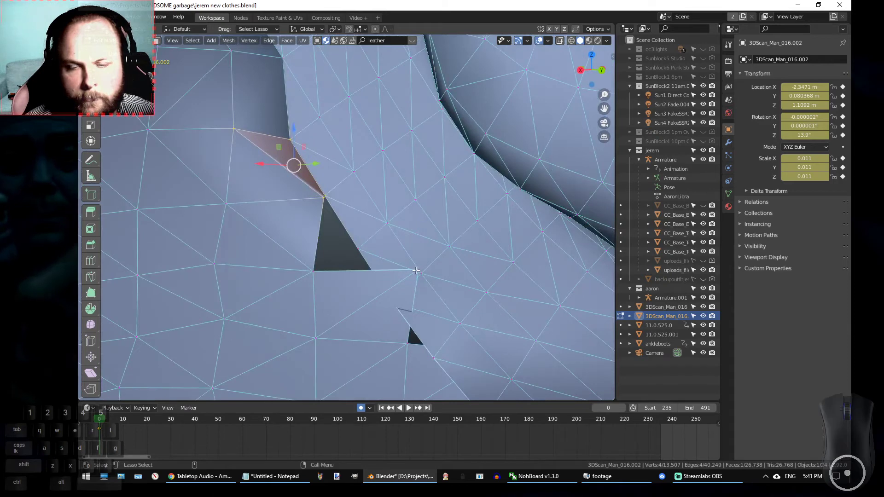
middle_click_drag(429, 278, 436, 334, "alt")
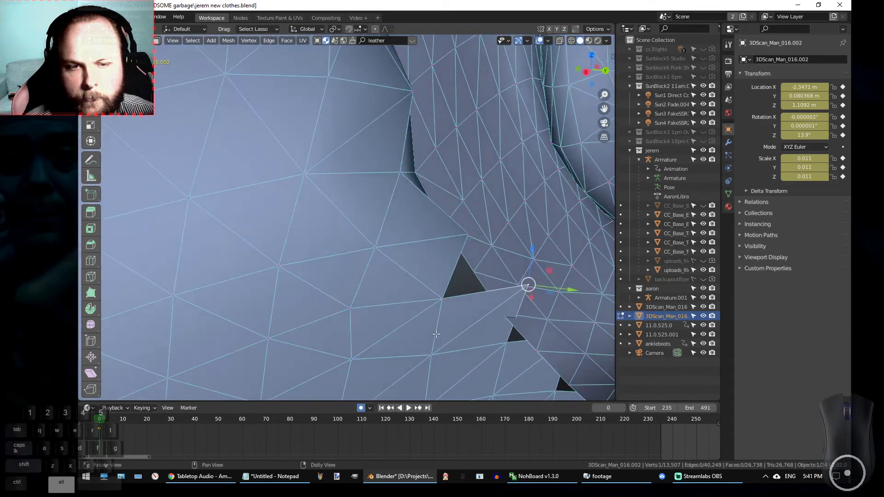
key("g")
key("y")
left_click_drag(497, 303, 497, 303)
left_click_drag(498, 303, 541, 271, "alt")
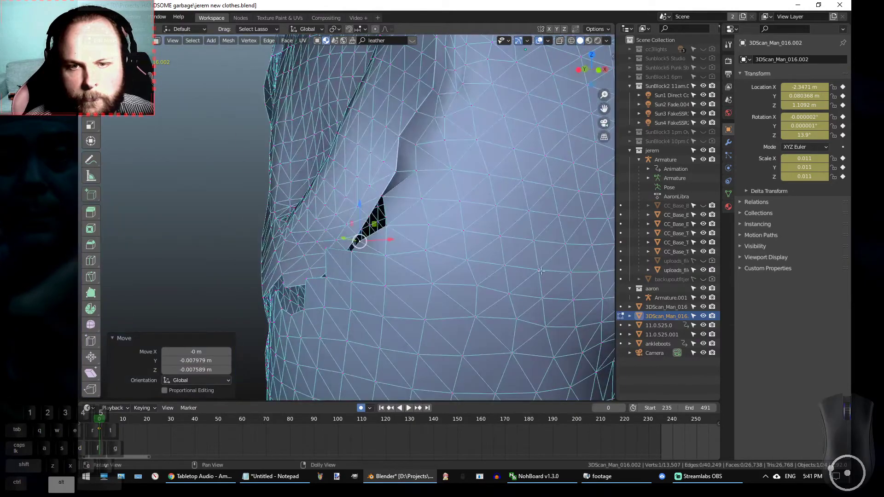
Select the next trouser border vertex beside the hole and shift it along X to line up the border.
scroll(541, 271, "up", 3)
left_click(362, 215)
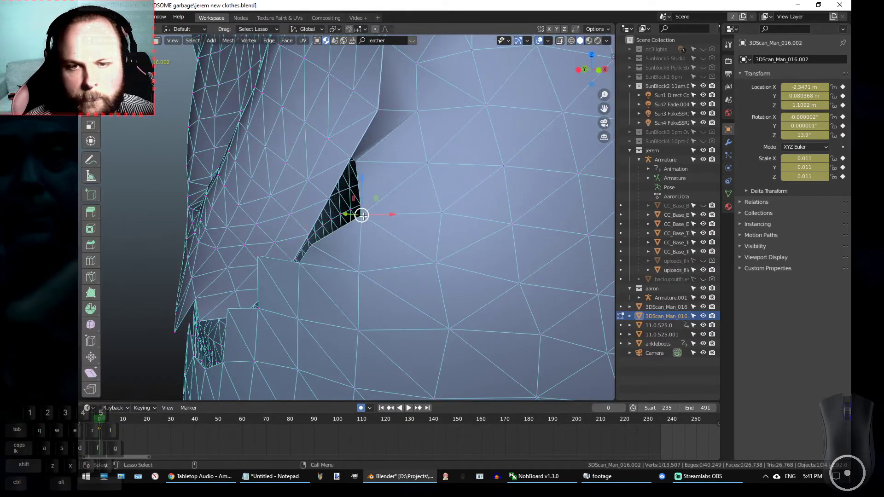
left_click_drag(300, 233, 334, 246, "alt")
key("f")
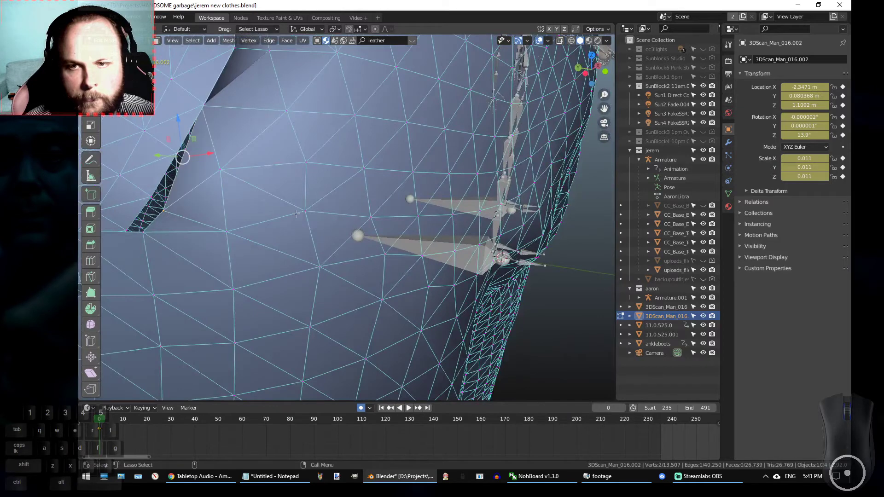
key("ctrl+z")
left_click_drag(268, 138, 333, 213, "alt")
key("g")
key("x")
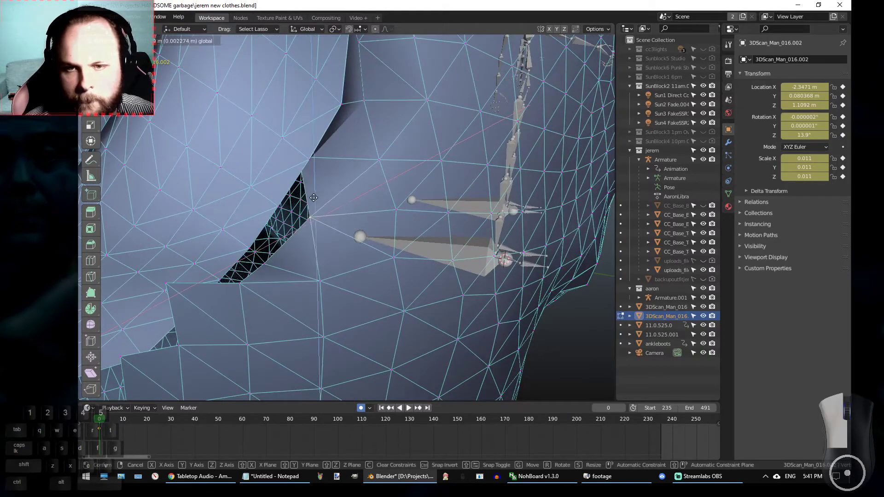
left_click(308, 195)
left_click_drag(306, 208, 279, 209, "alt")
left_click_drag(278, 209, 408, 159, "alt")
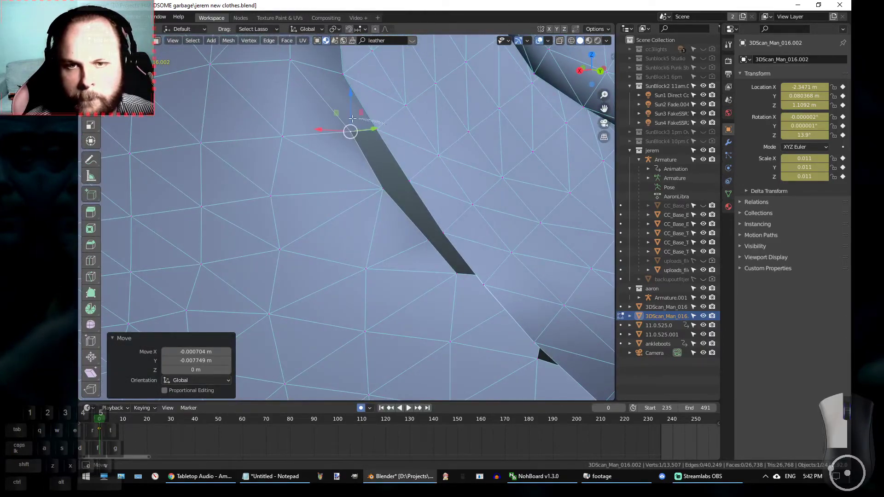
Fill the top section of the reopened diagonal gap with a four-vertex face.
left_click_drag(384, 195, 417, 184)
key("f")
middle_click_drag(416, 183, 338, 144, "alt")
left_click_drag(338, 144, 352, 143, "alt")
middle_click_drag(352, 143, 429, 146, "alt")
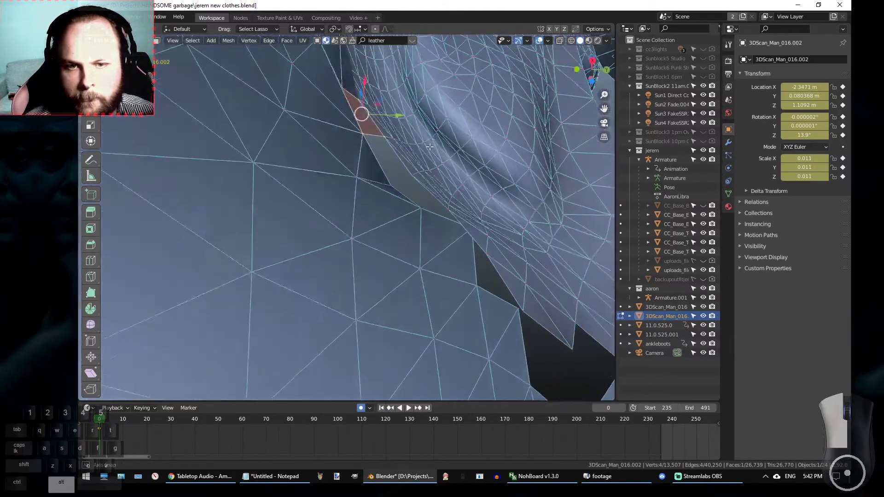
left_click_drag(440, 135, 443, 138, "alt")
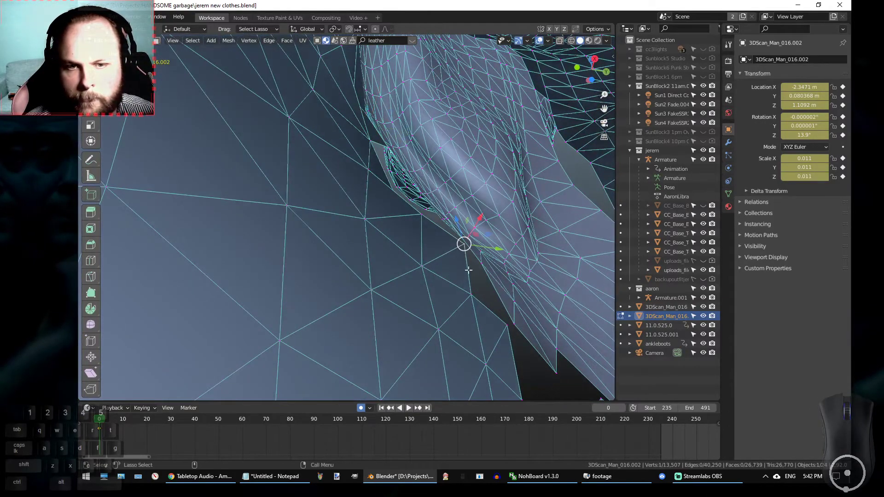
Reposition the trouser border vertices overlapping the patch's lower edge to open a continuous gap beneath it.
scroll(468, 270, "up", 5)
middle_click_drag(480, 211, 495, 211)
left_click_drag(503, 205, 461, 245)
left_click_drag(506, 274, 536, 224, "alt")
left_click_drag(525, 316, 549, 256, "alt")
left_click_drag(510, 320, 495, 380, "alt")
left_click_drag(561, 287, 526, 319)
left_click_drag(534, 278, 445, 242, "alt")
left_click_drag(508, 333, 507, 312)
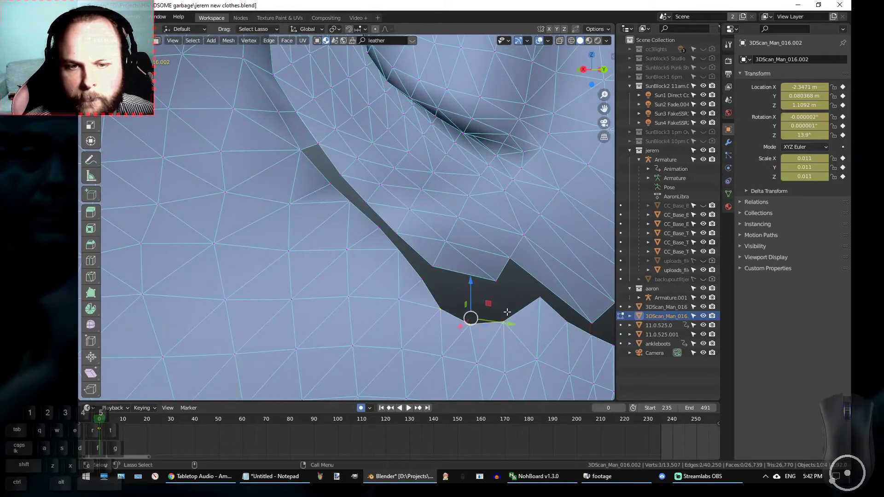
Raise the three selected border vertices slightly along Z and adjust the vertices below the patch's lower tip.
left_click_drag(472, 284, 472, 276)
middle_click_drag(472, 276, 445, 288, "alt")
mouse_move(449, 272)
left_mouse_down()
mouse_move(405, 285)
mouse_move(453, 289)
left_mouse_up()
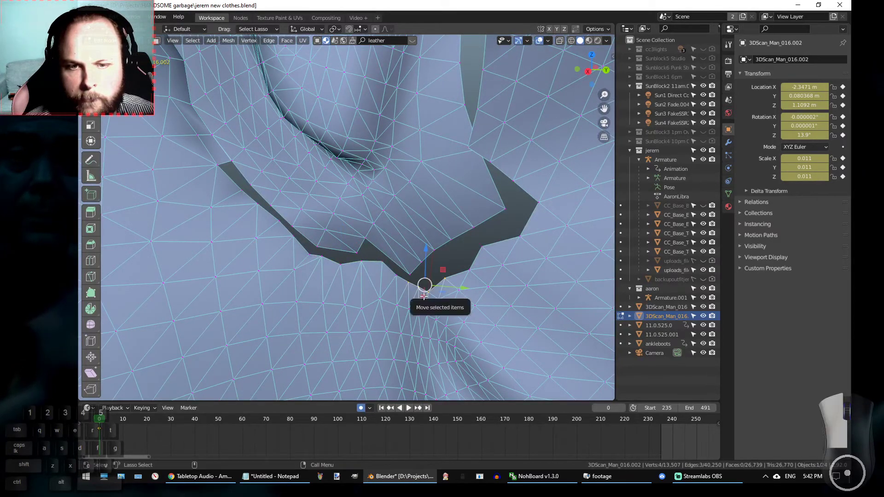
key("shift+space")
key("r")
left_click_drag(431, 299, 441, 287)
Shift the border vertex between the lower and rear gaps along Y by about 0.0033 m and another 0.0023 m.
left_click_drag(466, 230, 479, 267, "alt")
left_click_drag(462, 222, 465, 161)
key("g")
key("y")
left_click(480, 169)
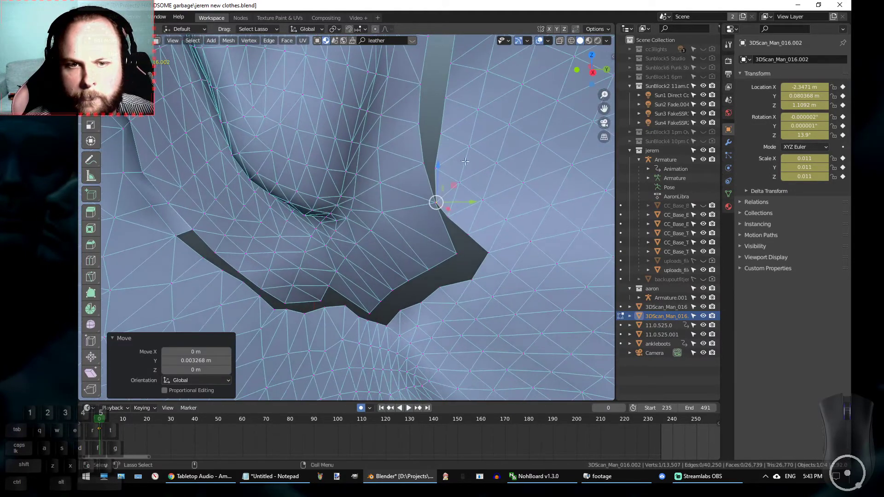
left_click_drag(469, 202, 480, 202)
middle_click_drag(465, 115, 444, 272, "alt")
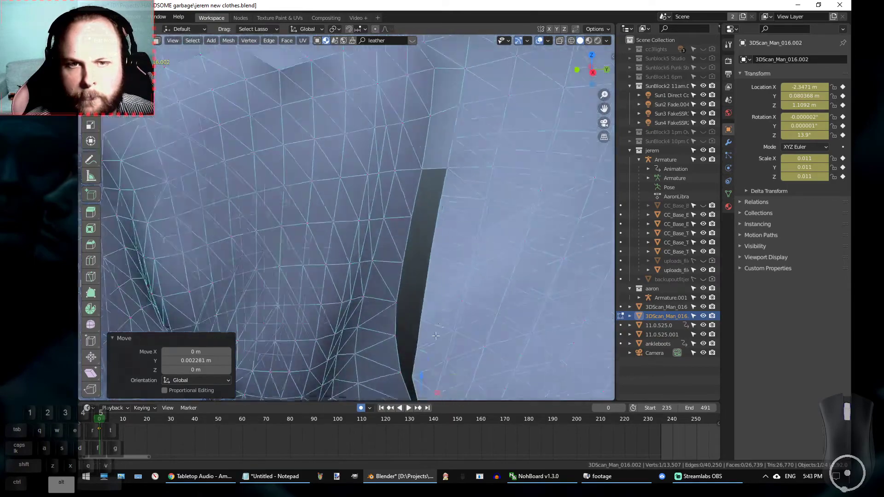
right_click_drag(444, 272, 435, 249, "alt")
middle_click_drag(435, 248, 432, 120, "alt")
Fill the first two open sections of the diagonal gap at the patch's lower front edge.
left_click_drag(288, 227, 261, 215, "alt")
right_click_drag(261, 215, 297, 212, "alt")
middle_click_drag(297, 212, 392, 158, "alt")
mouse_move(392, 157)
left_mouse_down("alt")
mouse_move(356, 176)
mouse_move(431, 190)
left_mouse_up("alt")
key("f")
right_click_drag(343, 189, 369, 189, "alt")
mouse_move(368, 190)
left_mouse_down("alt")
mouse_move(362, 179)
mouse_move(321, 175)
left_mouse_up("alt")
left_click_drag(368, 239, 387, 217)
key("f")
middle_click_drag(387, 216, 374, 202, "alt")
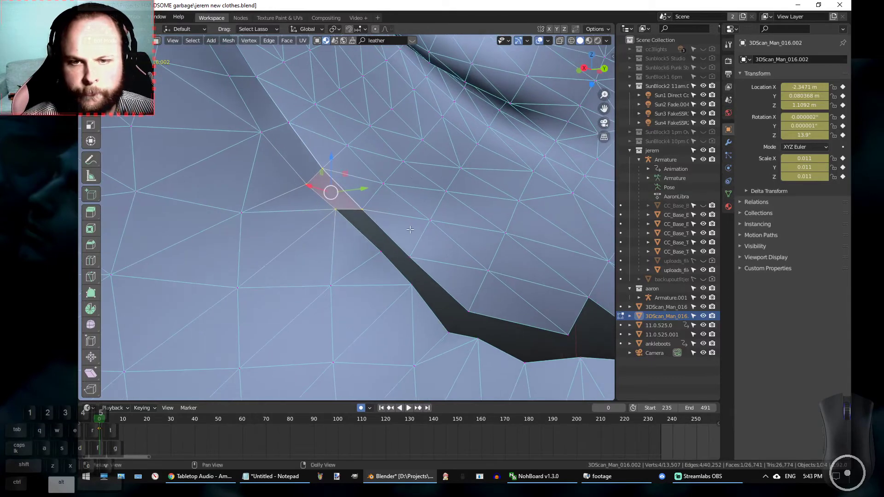
Fill three more sections along the diagonal gap, ending with a triangle at the corner of the patch.
left_click_drag(434, 262, 426, 270)
key("f")
middle_click_drag(426, 270, 376, 220, "shift")
left_click_drag(373, 187, 328, 177)
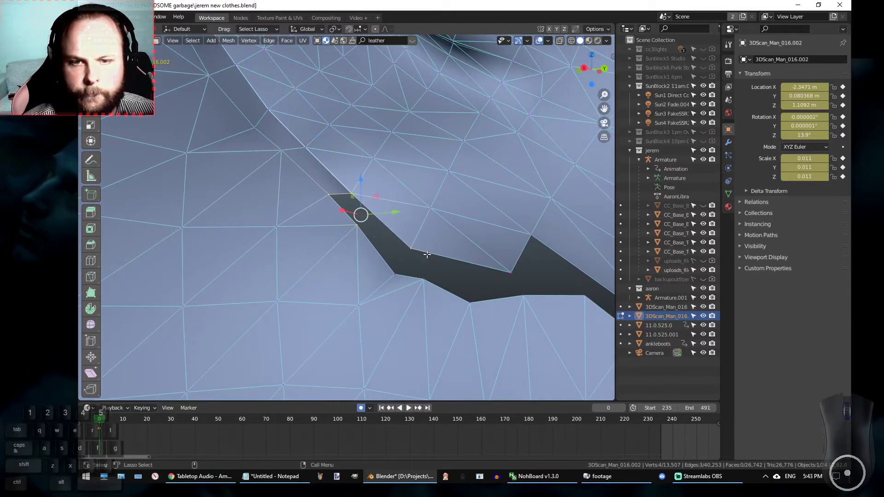
middle_click_drag(426, 259, 409, 242, "alt")
left_click_drag(409, 242, 429, 215, "alt")
left_click_drag(347, 222, 294, 218)
Fill the next lower-edge section with a five-vertex face and close the adjoining triangle.
mouse_move(428, 284)
left_mouse_down("alt")
mouse_move(343, 218)
mouse_move(308, 231)
left_mouse_up("alt")
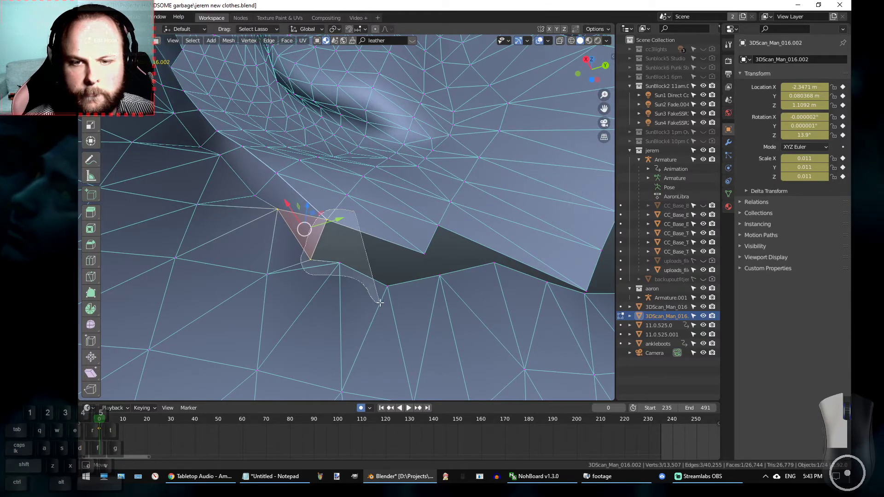
mouse_move(424, 245)
left_mouse_down()
mouse_move(364, 187)
mouse_move(327, 239)
left_mouse_up()
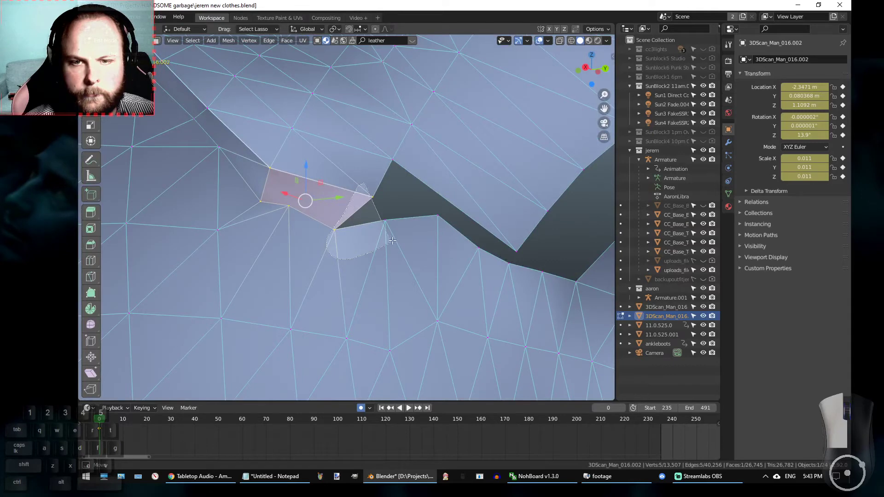
left_click_drag(392, 240, 403, 203)
key("f")
middle_click(404, 202, "alt")
Fill the next three sections from the notch in the patch's lower edge to its lower tip.
left_click_drag(346, 169, 295, 198)
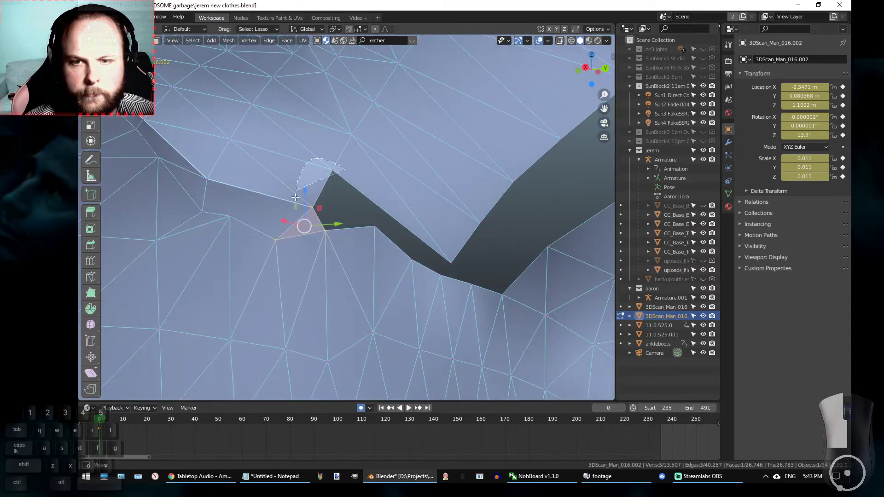
left_click_drag(389, 225, 389, 226)
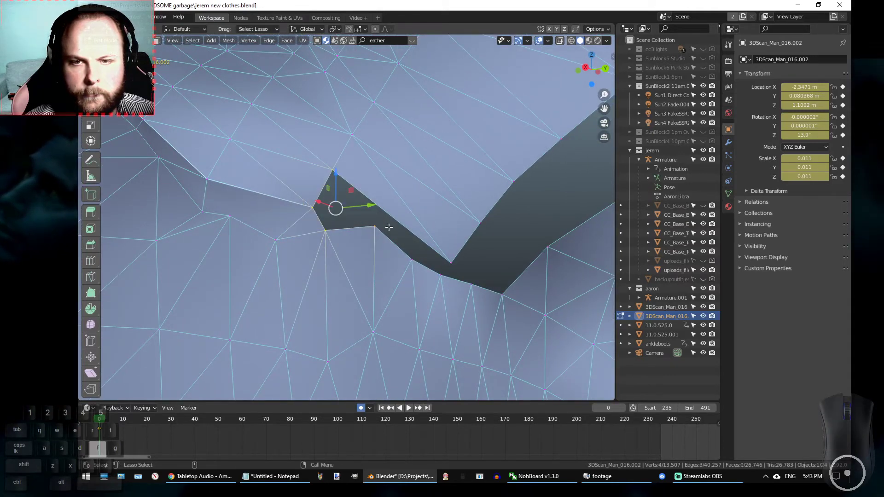
middle_click_drag(450, 257, 401, 254, "alt")
mouse_move(431, 246)
left_mouse_down()
mouse_move(397, 251)
mouse_move(307, 162)
mouse_move(405, 218)
mouse_move(438, 212)
mouse_move(362, 236)
mouse_move(339, 258)
mouse_move(391, 235)
left_mouse_up()
key("f")
key("f")
middle_click_drag(413, 220, 367, 235, "alt")
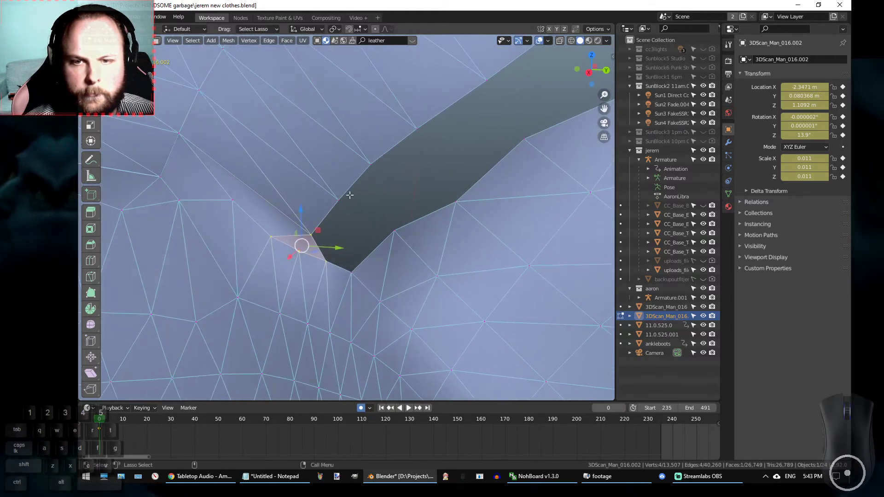
Bridge the patch's lower tip to the trousers with a four-vertex face and the small triangle beside it.
left_click_drag(349, 195, 312, 210)
left_click_drag(377, 268, 376, 270)
key("f")
mouse_move(376, 270)
middle_mouse_down()
mouse_move(391, 184)
mouse_move(338, 223)
mouse_move(371, 186)
middle_mouse_up()
key("ctrl+z")
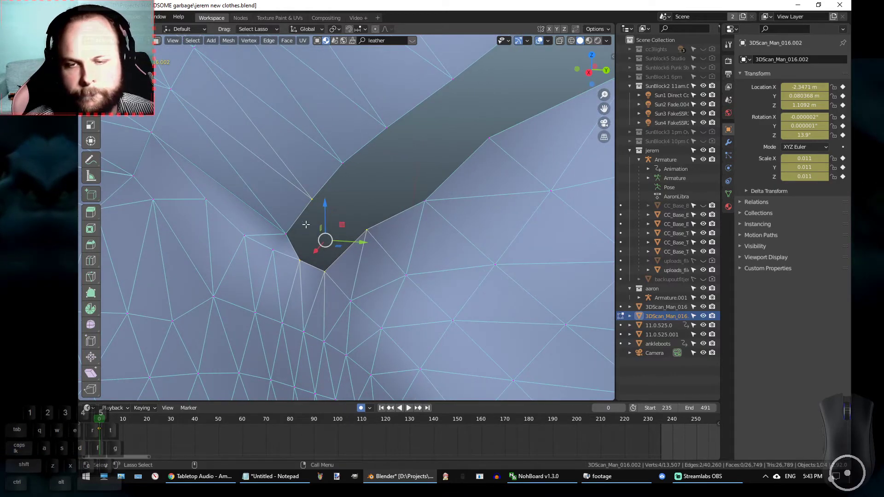
key("f")
middle_click_drag(331, 225, 267, 231)
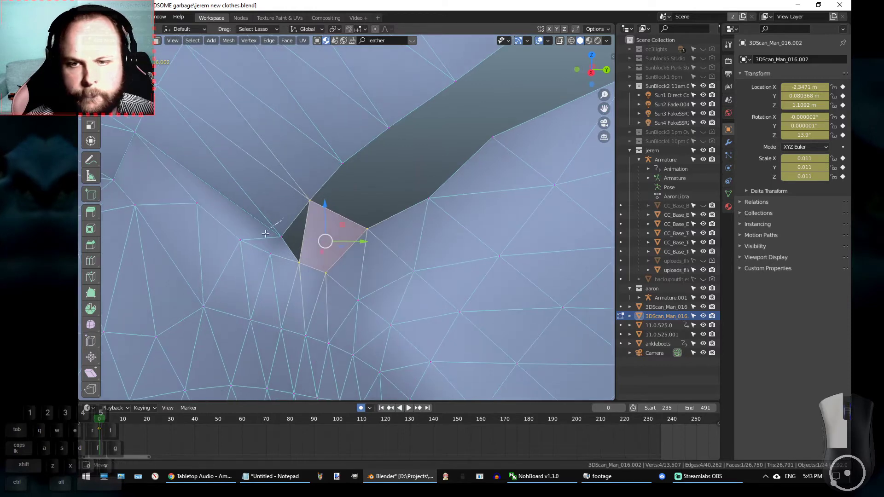
left_click_drag(315, 228, 317, 189)
key("f")
Fill the next sections of the gap rising from the lower tip toward the patch's rear corner.
middle_click_drag(351, 184, 327, 191, "alt")
mouse_move(303, 180)
left_mouse_down()
mouse_move(290, 186)
mouse_move(343, 249)
left_mouse_up()
left_click_drag(337, 164, 338, 166)
key("f")
middle_click_drag(337, 166, 285, 180, "alt")
mouse_move(335, 277)
left_mouse_down()
mouse_move(387, 221)
mouse_move(339, 152)
mouse_move(355, 253)
mouse_move(391, 184)
left_mouse_up()
key("f")
key("f")
Fill two further sections of the rising gap between the patch's lower edge and the trousers.
middle_click_drag(391, 184, 305, 200, "alt")
mouse_move(279, 193)
left_mouse_down()
mouse_move(281, 212)
mouse_move(396, 186)
left_mouse_up()
key("f")
middle_click_drag(397, 186, 313, 205, "alt")
mouse_move(298, 169)
left_mouse_down()
mouse_move(281, 174)
mouse_move(325, 273)
mouse_move(377, 224)
left_mouse_up()
key("f")
Fill the last two sections of the lower gap up to the patch's rear corner.
middle_click_drag(374, 190, 335, 227, "alt")
mouse_move(351, 150)
left_mouse_down()
mouse_move(251, 258)
mouse_move(351, 151)
left_mouse_up()
key("f")
middle_click_drag(414, 177, 388, 215, "alt")
mouse_move(388, 215)
left_mouse_down()
mouse_move(310, 198)
mouse_move(391, 322)
mouse_move(405, 209)
left_mouse_up()
key("f")
Select the trouser border vertex at the lower end of the rear gap and move it about -0.0013 m along X.
mouse_move(405, 209)
middle_mouse_down("alt")
mouse_move(384, 215)
mouse_move(436, 182)
mouse_move(453, 182)
mouse_move(436, 159)
mouse_move(443, 225)
middle_mouse_up("alt")
left_click(435, 152)
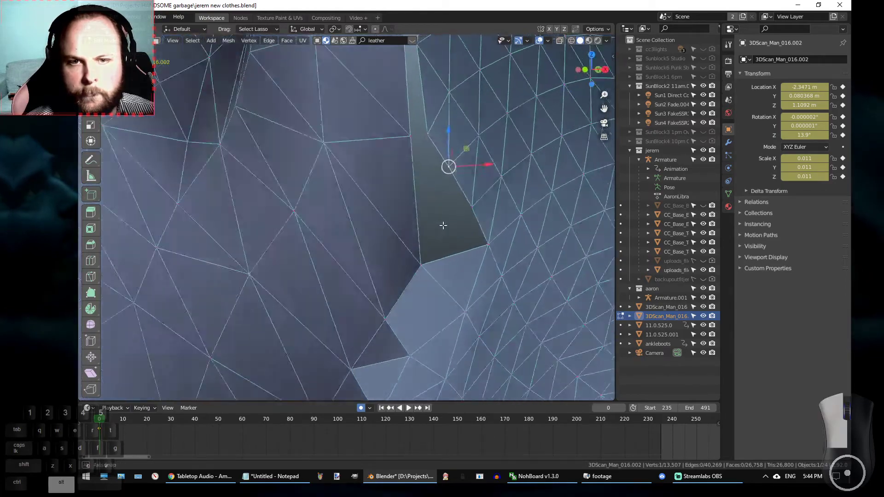
left_click_drag(443, 226, 452, 208, "alt")
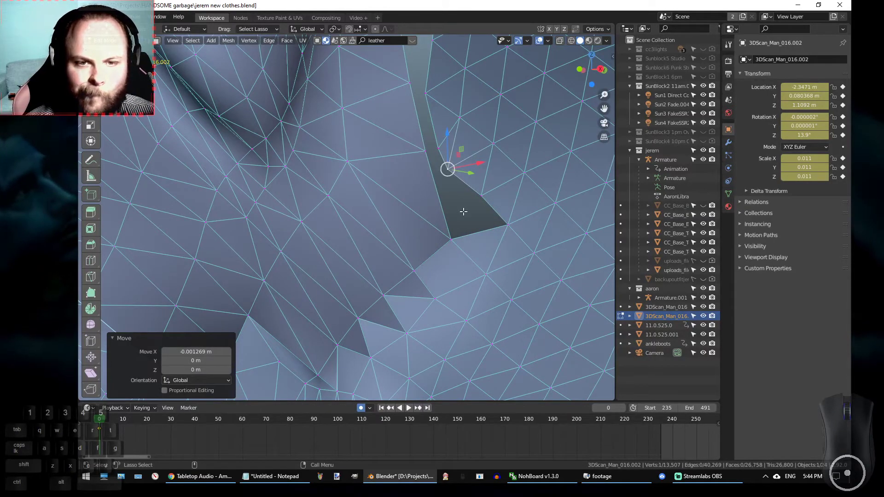
Select the next trouser border vertex down the rear gap and move it about -0.0032 m along X.
left_click(482, 199)
left_click_drag(482, 199, 491, 215, "alt")
left_click_drag(524, 189, 537, 170)
left_click(514, 188)
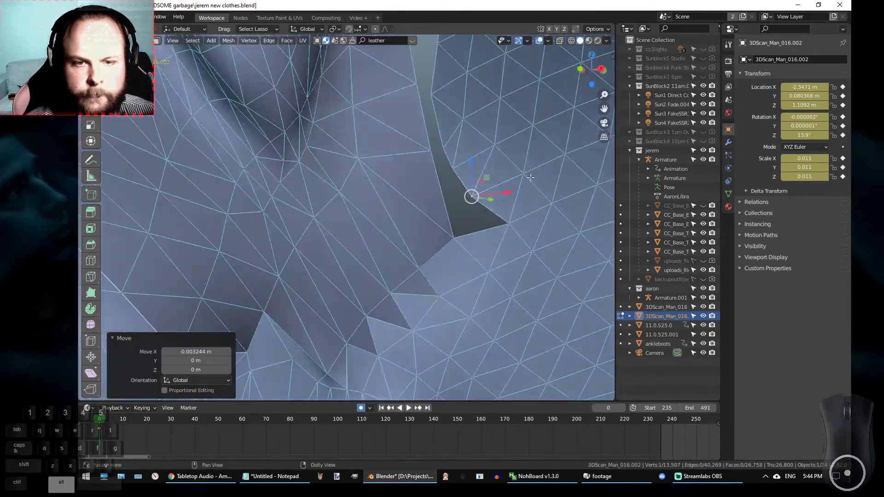
Fill the triangle at the rear gap's lower end and move the border vertex above it about 0.0025 m along Y.
left_click_drag(451, 221, 527, 223)
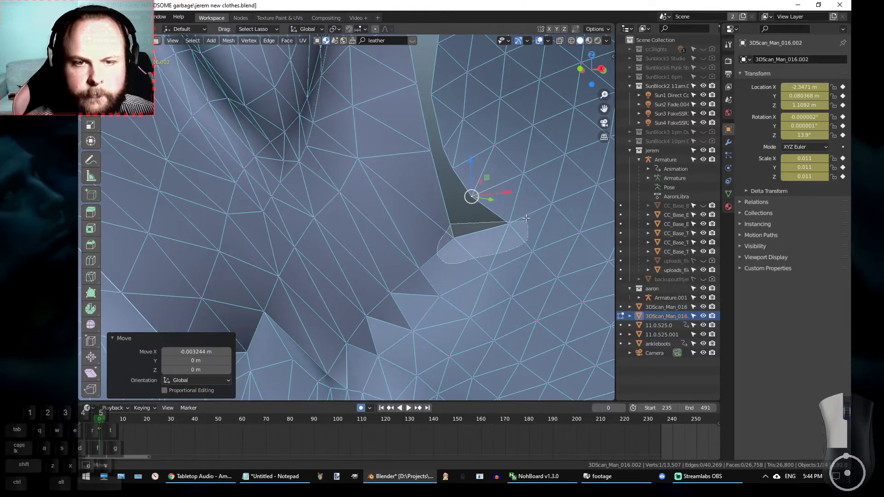
left_click_drag(466, 186, 440, 225)
mouse_move(368, 227)
left_mouse_down()
mouse_move(352, 306)
mouse_move(394, 273)
left_mouse_up()
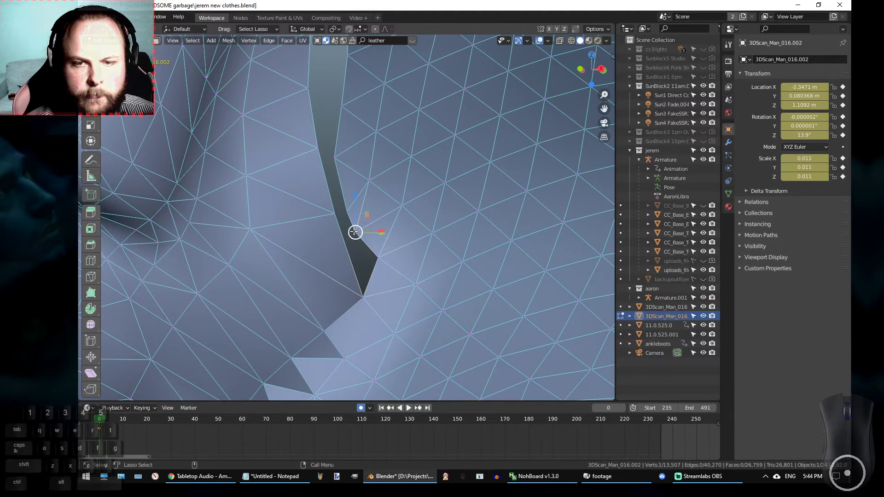
mouse_move(366, 231)
left_mouse_down("alt")
mouse_move(339, 230)
mouse_move(367, 229)
left_mouse_up("alt")
left_click_drag(340, 272, 358, 249, "alt")
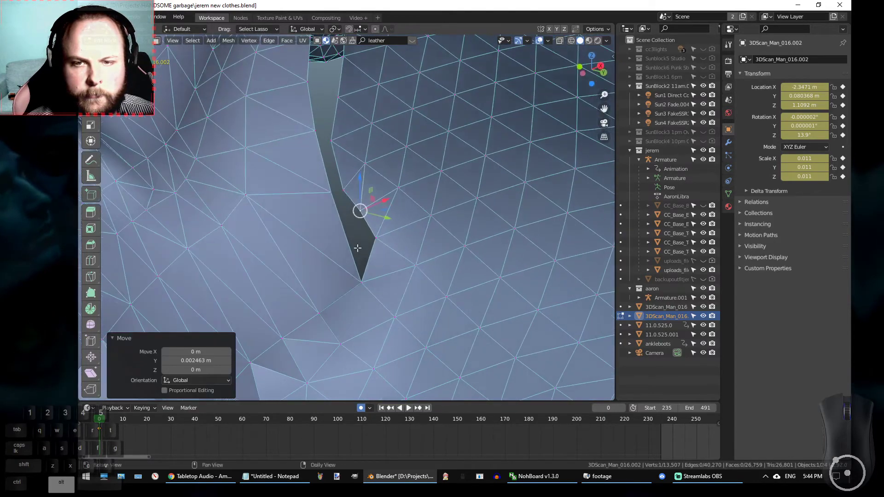
Fill the lowest open section of the rear gap between the patch and the trousers.
left_click(329, 191)
left_click_drag(330, 161, 331, 177)
mouse_move(341, 216)
left_mouse_down("alt")
mouse_move(361, 250)
mouse_move(383, 243)
mouse_move(380, 267)
mouse_move(340, 276)
mouse_move(327, 186)
mouse_move(359, 237)
left_mouse_up("alt")
key("f")
mouse_move(359, 237)
middle_mouse_down("alt")
mouse_move(375, 245)
mouse_move(381, 270)
middle_mouse_up("alt")
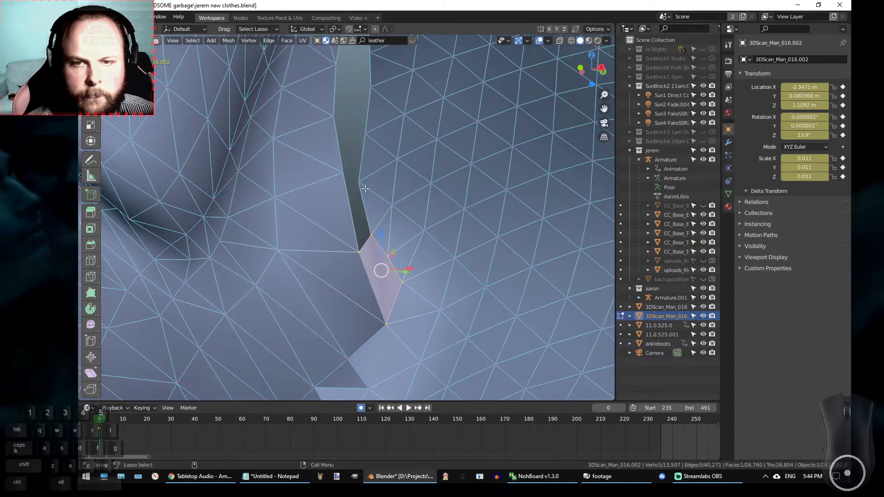
Fill the next narrow section of the rear gap, leaving the extra trouser vertex out of the face.
left_click_drag(367, 195, 350, 160)
left_click_drag(387, 245, 385, 244)
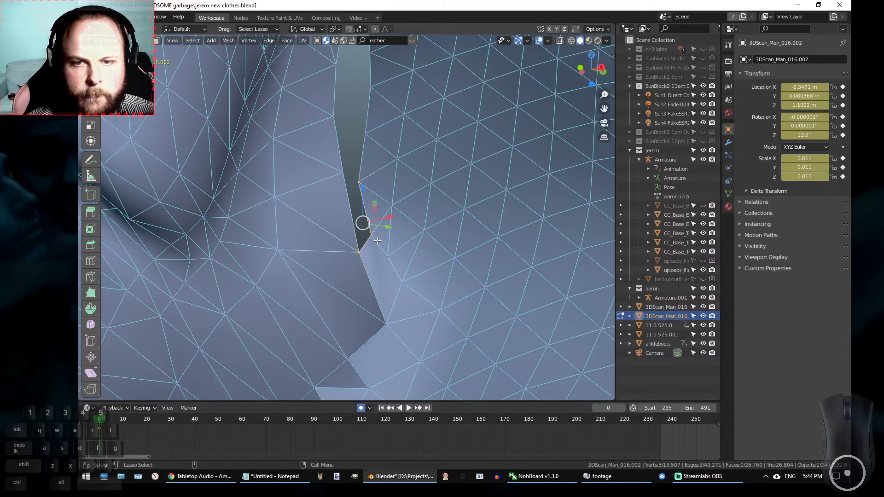
mouse_move(359, 166)
left_mouse_down()
mouse_move(341, 166)
mouse_move(396, 265)
mouse_move(383, 178)
left_mouse_up()
key("f")
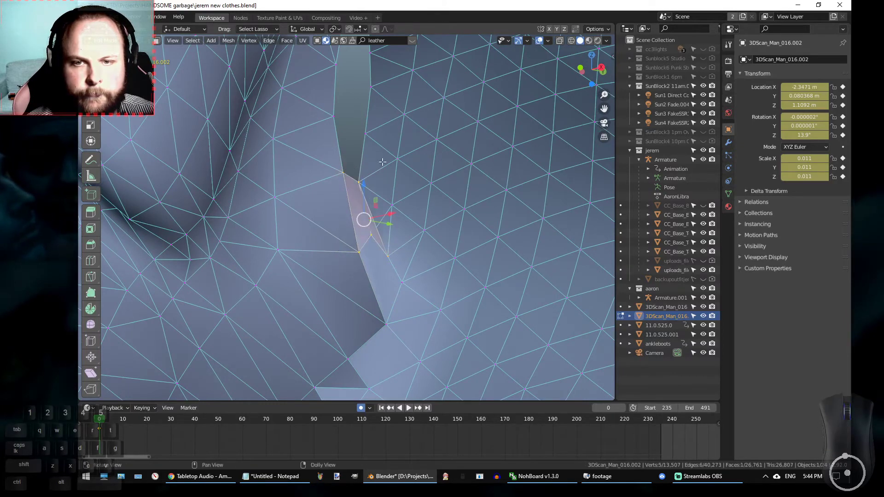
key("ctrl+z")
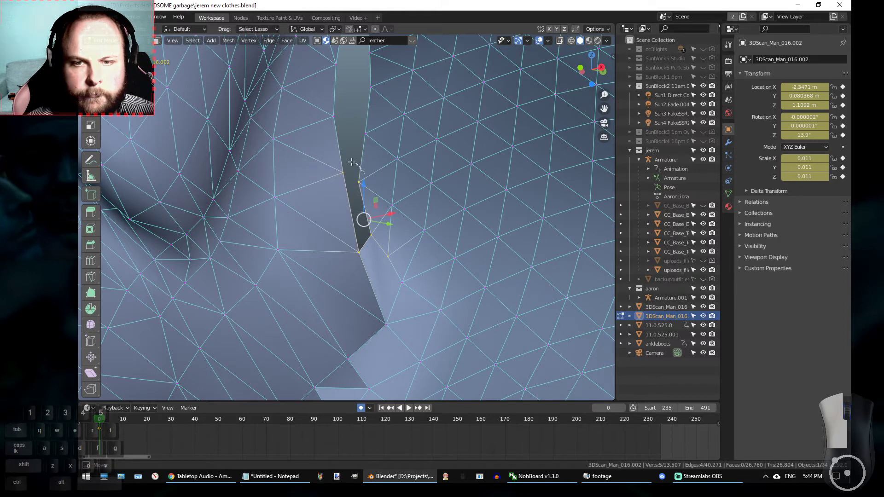
left_click_drag(382, 238, 380, 232)
key("f")
middle_click_drag(357, 147, 369, 207, "alt")
mouse_move(368, 205)
left_mouse_down("alt")
mouse_move(325, 169)
mouse_move(371, 257)
left_mouse_up("alt")
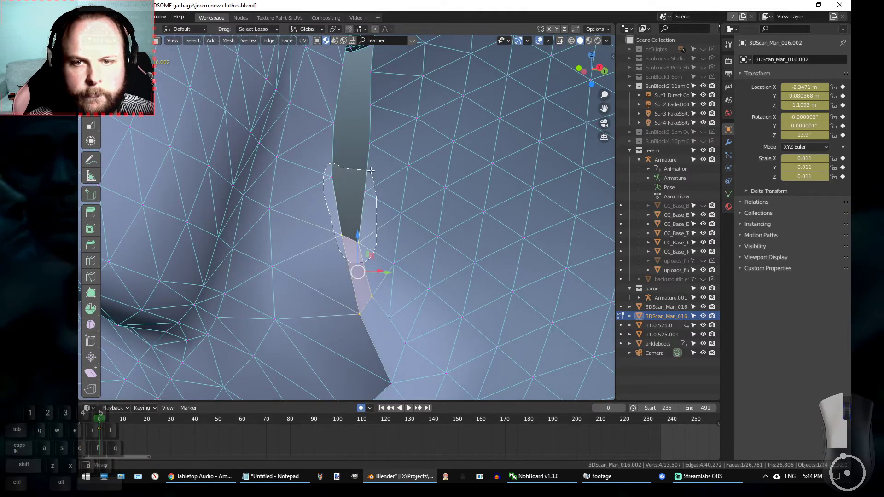
Fill two further sections upward along the rear gap between the patch and the trousers.
left_click_drag(371, 171, 363, 169)
key("f")
middle_click_drag(348, 205, 351, 178)
mouse_move(352, 175)
left_mouse_down()
mouse_move(328, 177)
mouse_move(382, 248)
left_mouse_up()
key("f")
middle_click_drag(382, 247, 352, 182)
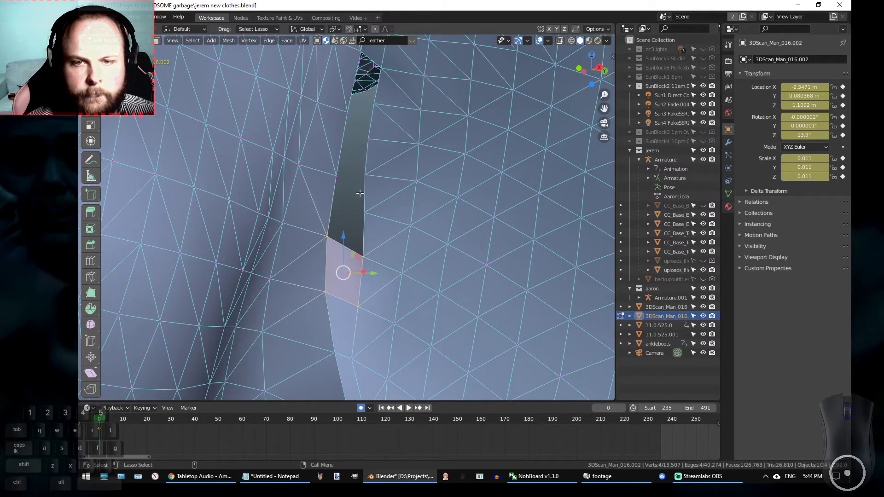
Fill the following two sections of the rear gap toward its upper end.
left_click_drag(368, 162, 355, 162)
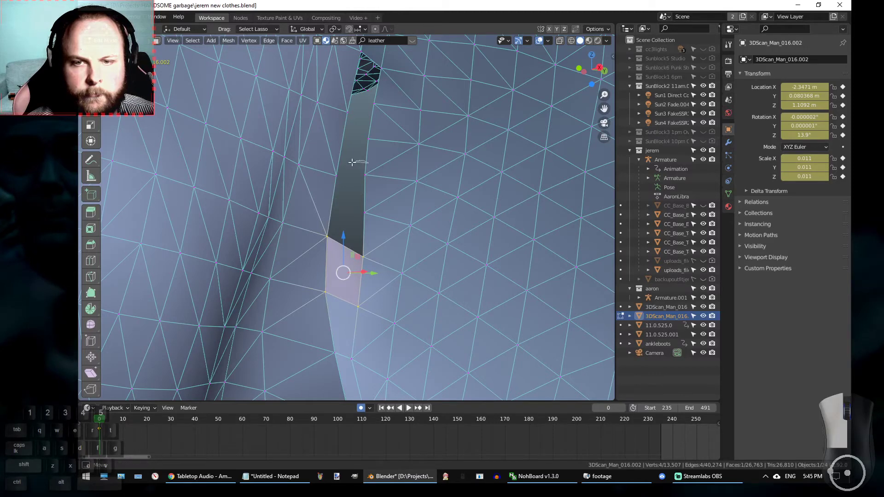
left_click_drag(321, 234, 322, 236)
key("f")
mouse_move(351, 207)
middle_mouse_down()
mouse_move(357, 221)
mouse_move(366, 216)
mouse_move(332, 191)
middle_mouse_up()
left_click_drag(332, 190, 313, 203)
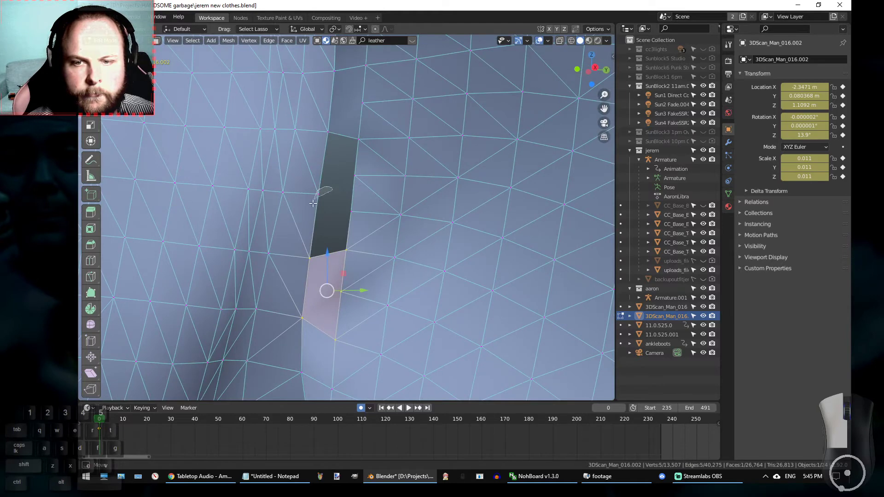
left_click_drag(328, 267, 328, 267)
key("f")
middle_click_drag(331, 230, 341, 203)
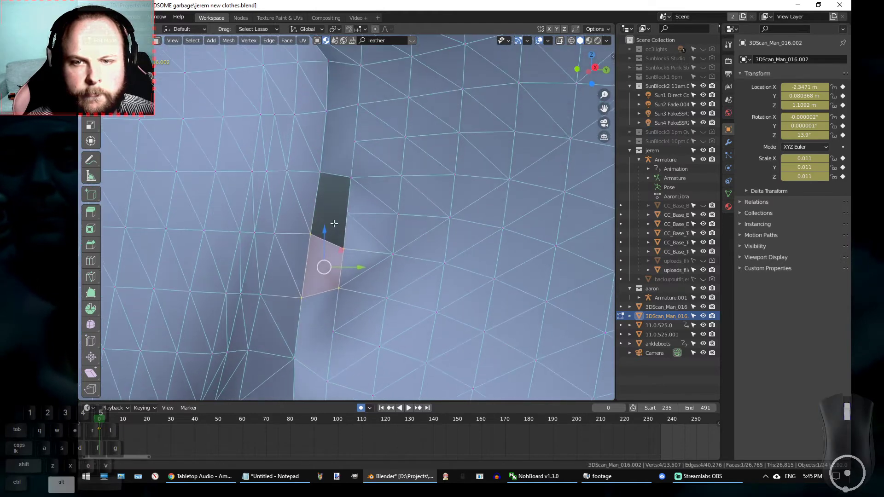
Close the last open section at the upper end of the rear gap.
mouse_move(327, 161)
left_mouse_down()
mouse_move(307, 250)
mouse_move(354, 221)
mouse_move(330, 163)
left_mouse_up()
key("f")
left_click_drag(359, 246, 185, 269, "alt")
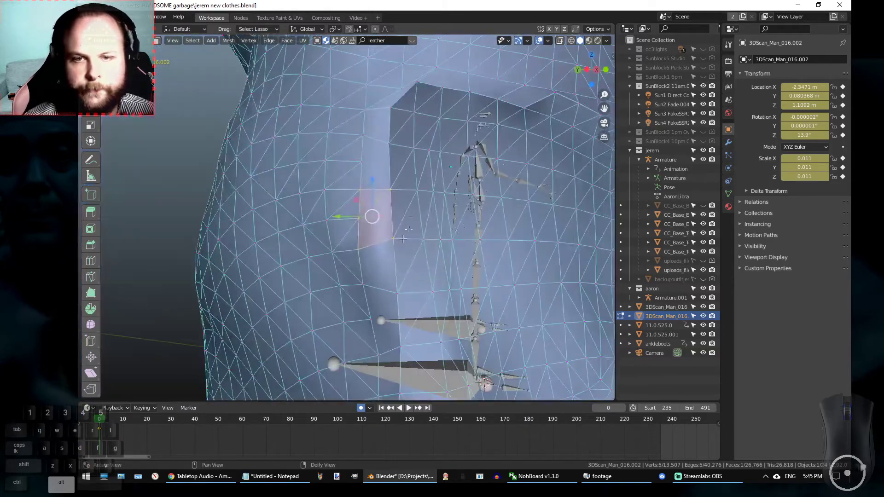
scroll(382, 198, "down", 5)
middle_click_drag(391, 193, 338, 145, "alt")
left_click_drag(338, 145, 346, 183, "alt")
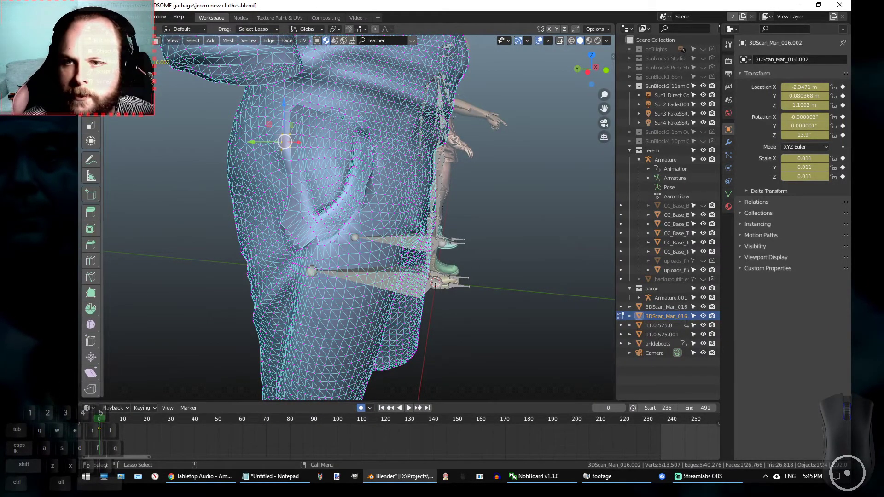
Switch to Sculpt Mode and smooth the seam around the pocket patch.
key("Tab")
mouse_move(337, 157)
left_mouse_down("alt")
mouse_move(384, 158)
mouse_move(263, 246)
mouse_move(377, 261)
mouse_move(321, 309)
mouse_move(290, 267)
mouse_move(316, 276)
mouse_move(316, 286)
mouse_move(345, 286)
mouse_move(414, 180)
left_mouse_up("alt")
mouse_move(405, 222)
left_mouse_down("shift")
mouse_move(409, 161)
mouse_move(390, 129)
mouse_move(414, 181)
left_mouse_up("shift")
mouse_move(375, 119)
left_mouse_down("shift")
mouse_move(286, 140)
mouse_move(306, 164)
mouse_move(298, 241)
left_mouse_up("shift")
mouse_move(311, 183)
left_mouse_down("alt")
mouse_move(267, 261)
mouse_move(249, 259)
left_mouse_up("alt")
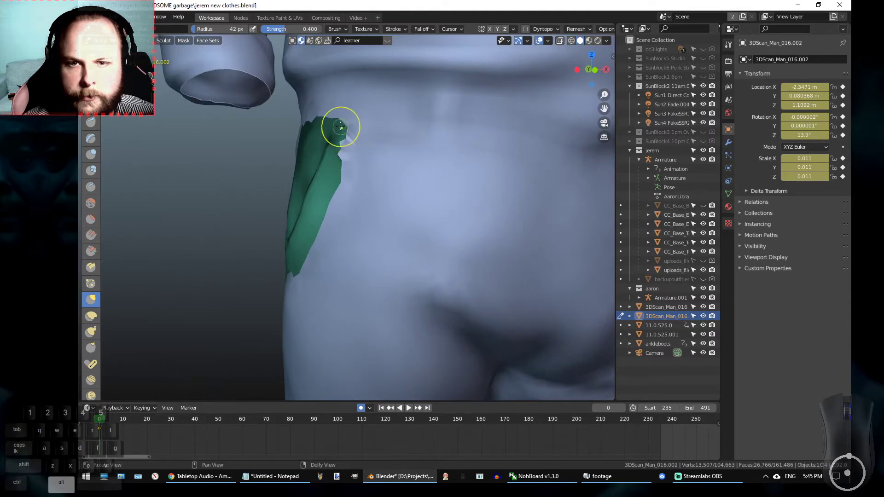
Enlarge the sculpt brush radius to 161 px and smooth the patch's upper front edge.
scroll(329, 148, "up", 3)
left_click_drag(330, 147, 390, 131, "alt")
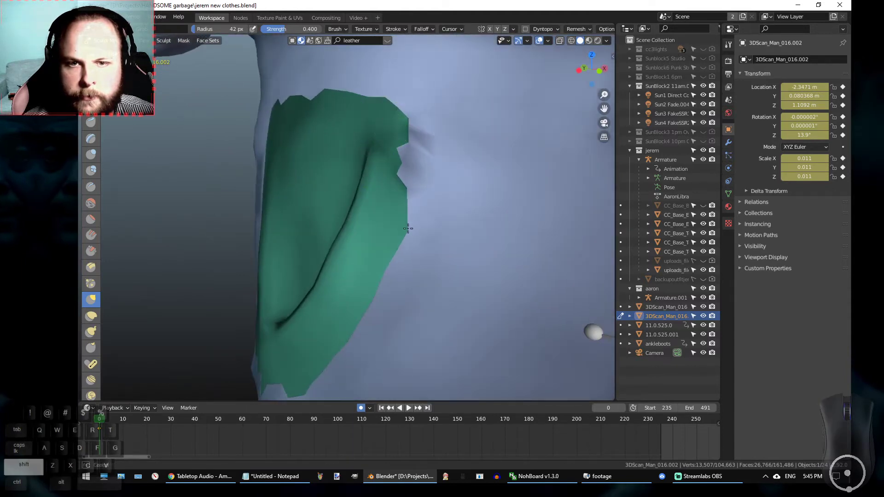
mouse_move(415, 201)
left_mouse_down("alt")
mouse_move(402, 169)
mouse_move(439, 153)
mouse_move(411, 174)
left_mouse_up("alt")
key("f")
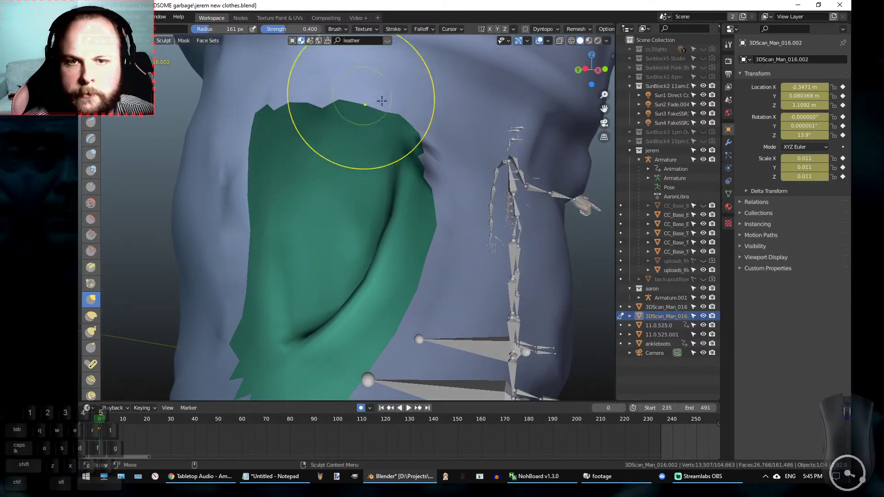
mouse_move(422, 153)
left_mouse_down()
mouse_move(437, 152)
mouse_move(416, 182)
left_mouse_up()
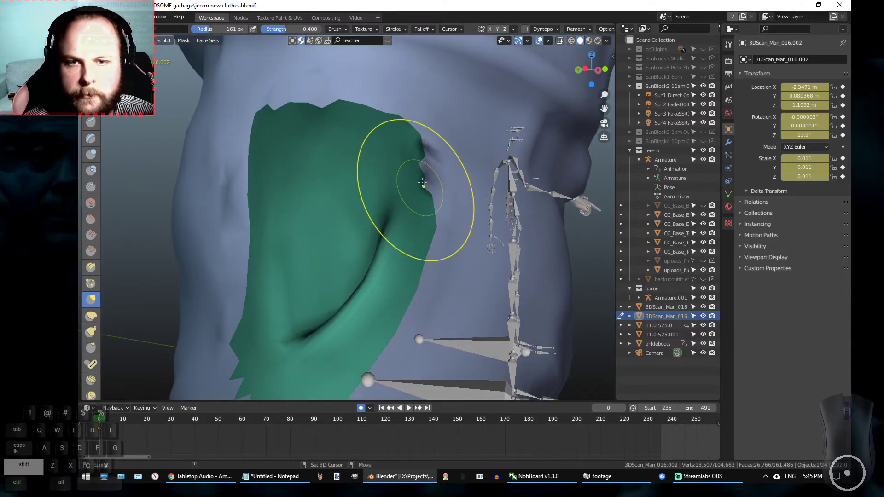
Inspect the jagged front edge of the pocket patch and the surrounding trouser surface from several angles.
mouse_move(392, 234)
left_mouse_down("alt")
mouse_move(330, 229)
mouse_move(359, 208)
mouse_move(396, 109)
left_mouse_up("alt")
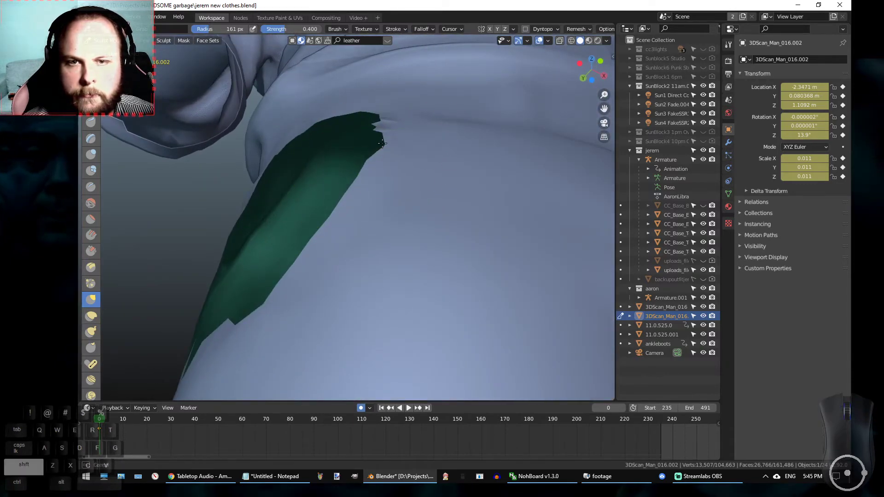
scroll(382, 143, "up", 5)
middle_click_drag(395, 152, 417, 144)
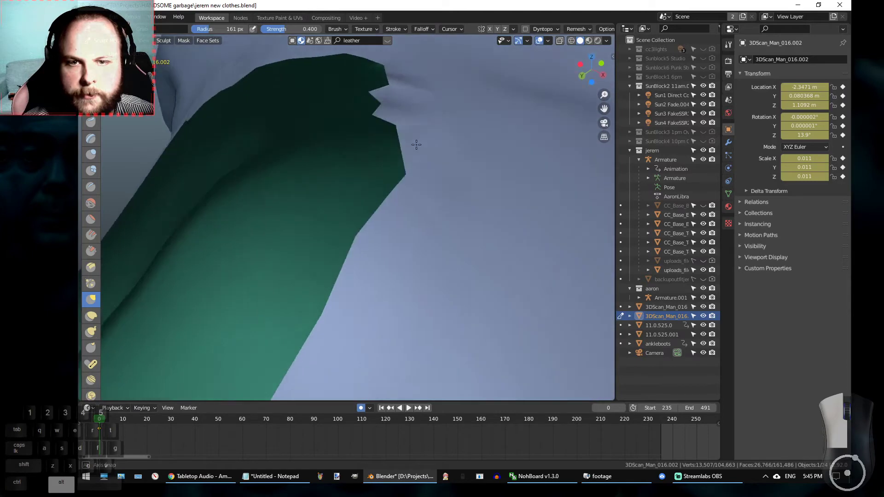
mouse_move(416, 145)
left_mouse_down("alt")
mouse_move(418, 156)
mouse_move(418, 132)
mouse_move(404, 173)
mouse_move(464, 168)
mouse_move(450, 184)
mouse_move(436, 134)
mouse_move(367, 179)
mouse_move(400, 179)
left_mouse_up("alt")
scroll(418, 157, "down", 3)
scroll(367, 180, "up", 2)
scroll(401, 179, "down", 4)
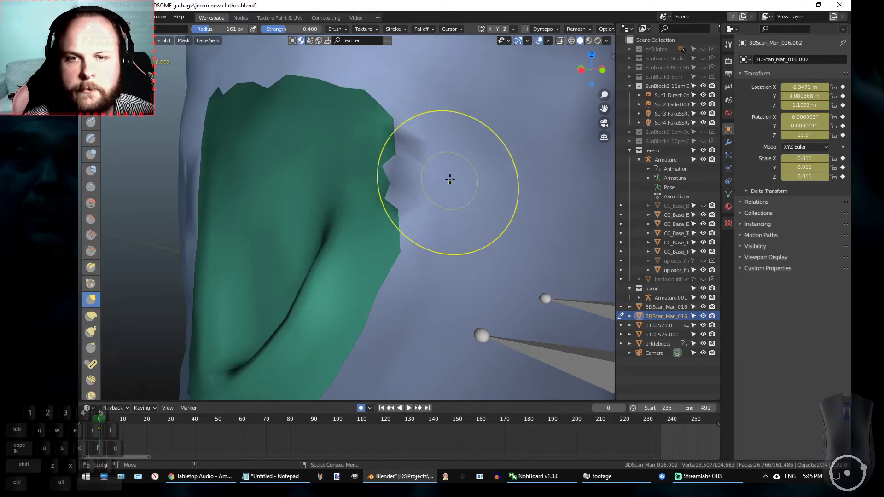
scroll(450, 181, "up", 2)
mouse_move(444, 178)
left_mouse_down("alt")
mouse_move(393, 150)
mouse_move(367, 150)
mouse_move(326, 119)
left_mouse_up("alt")
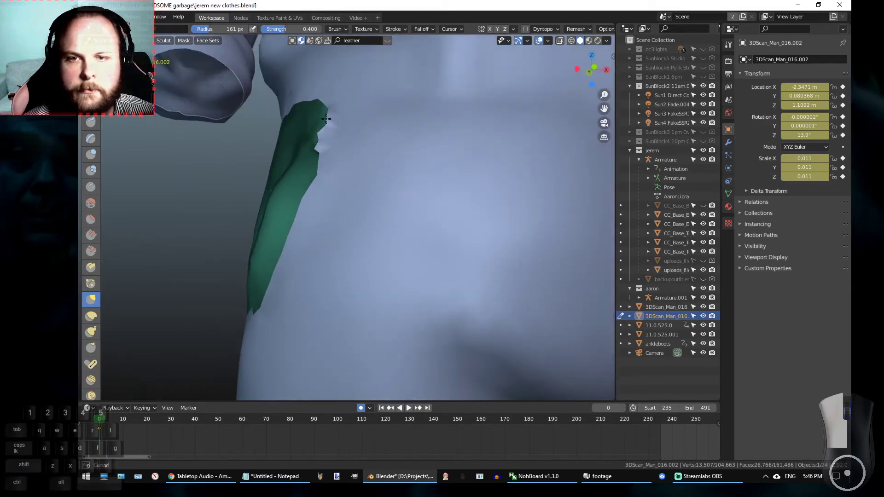
mouse_move(355, 170)
left_mouse_down("alt")
mouse_move(330, 184)
mouse_move(385, 175)
left_mouse_up("alt")
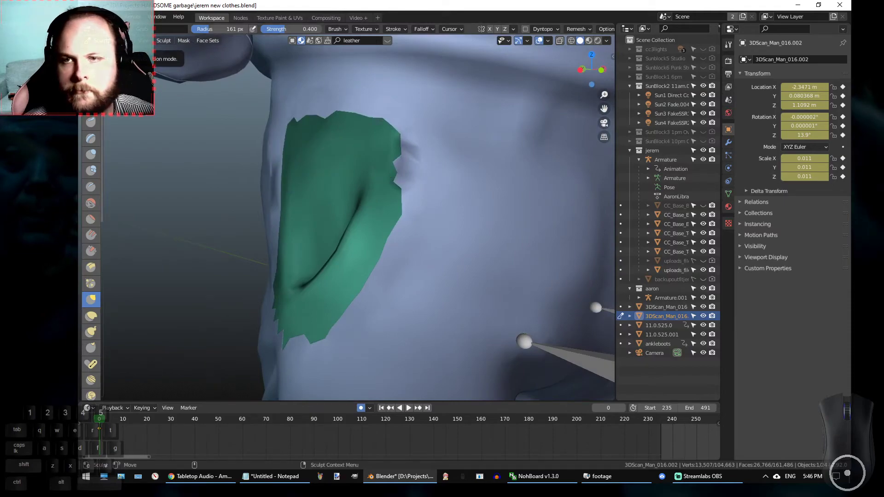
Return to Edit Mode and move the border vertex near the patch's upper front corner within the XY plane.
key("Tab")
left_click_drag(405, 168, 251, 166, "alt")
scroll(249, 166, "up", 4)
middle_click_drag(249, 166, 346, 174, "alt")
scroll(291, 169, "up", 4)
left_click_drag(346, 175, 377, 216, "alt")
middle_click_drag(377, 216, 419, 235, "alt")
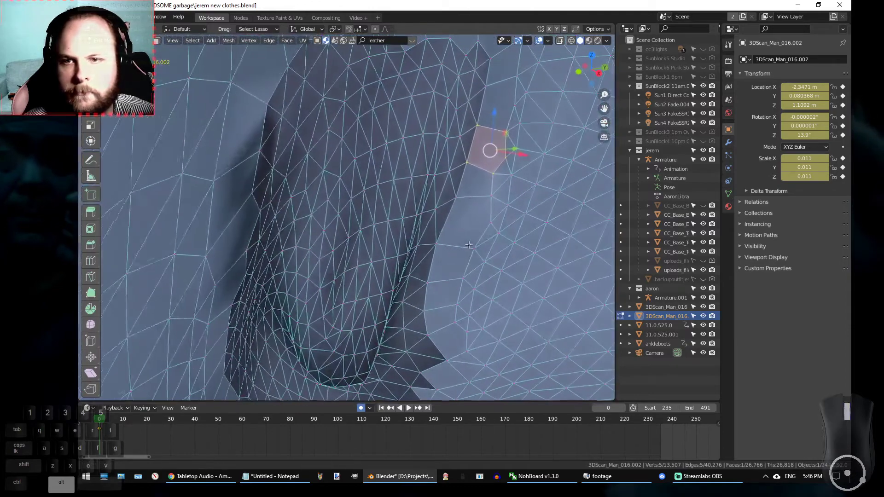
left_click(259, 149)
left_click_drag(396, 145, 341, 147, "alt")
scroll(341, 147, "up", 2)
middle_click_drag(341, 147, 275, 204, "alt")
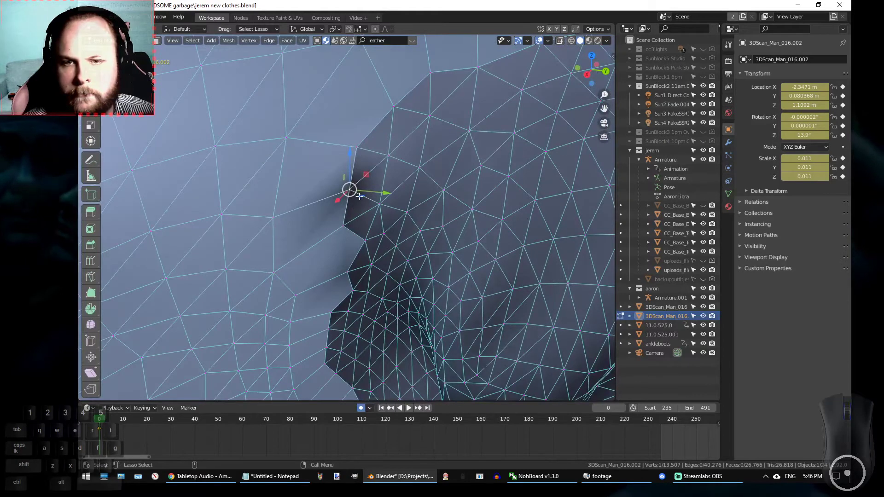
left_click_drag(359, 196, 350, 195)
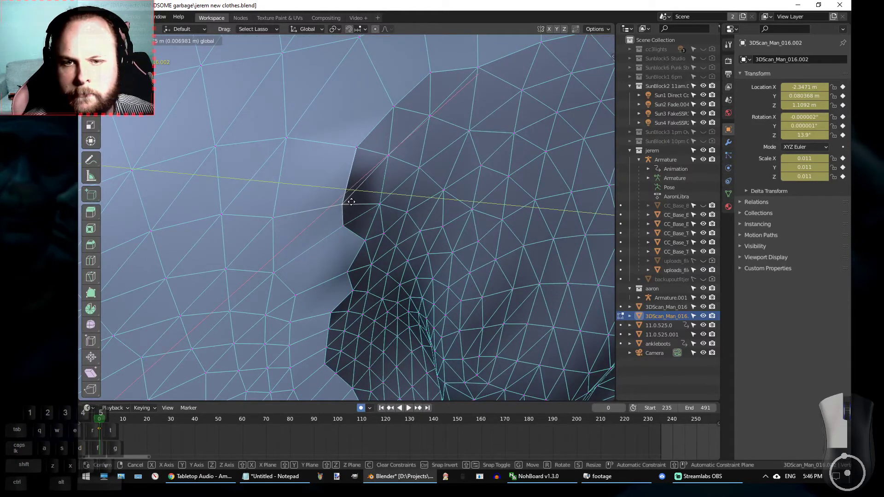
left_click_drag(348, 209, 350, 205)
left_click(355, 226)
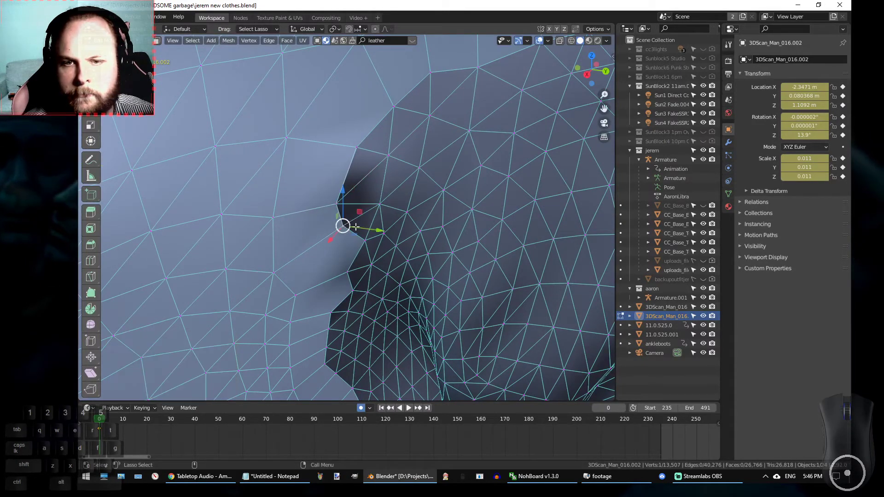
mouse_move(353, 236)
left_mouse_down()
mouse_move(323, 246)
mouse_move(368, 243)
left_mouse_up()
left_click_drag(330, 267, 288, 161)
right_click(347, 269)
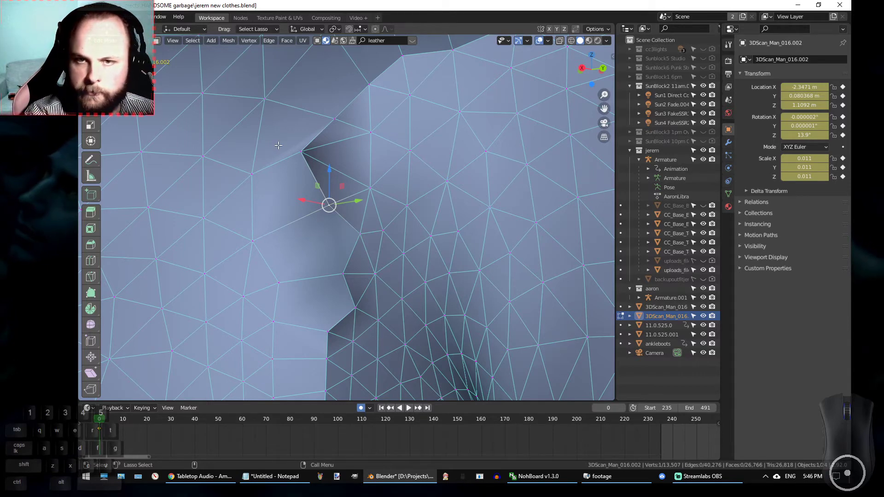
Delete the three large faces bordering the patch's upper front edge.
key("3")
left_click(280, 188)
left_click(325, 236, "shift")
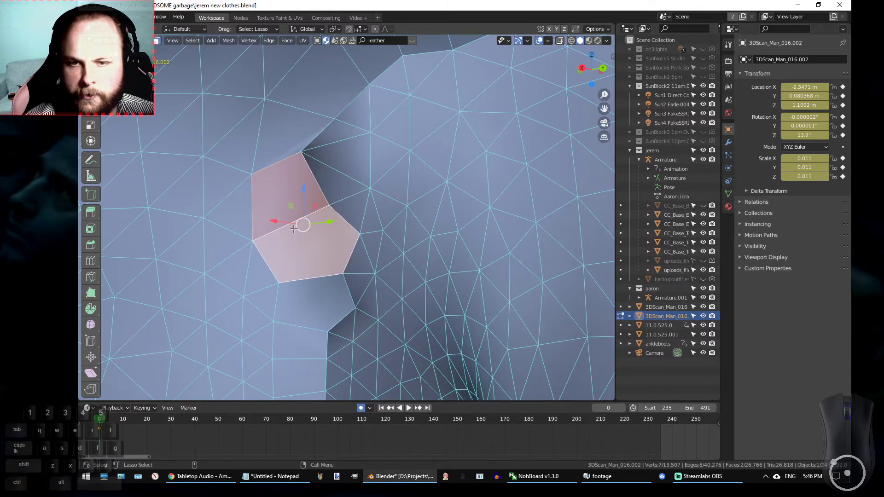
left_click(286, 130, "shift")
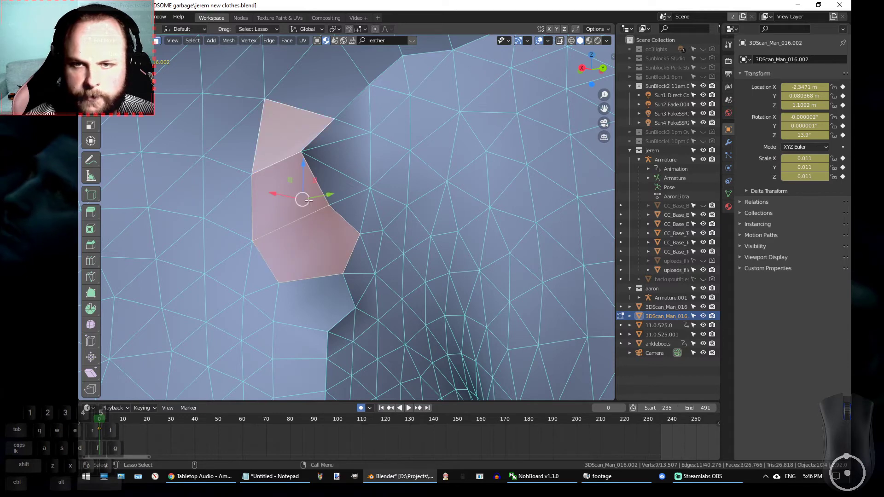
key("x")
left_click(292, 179)
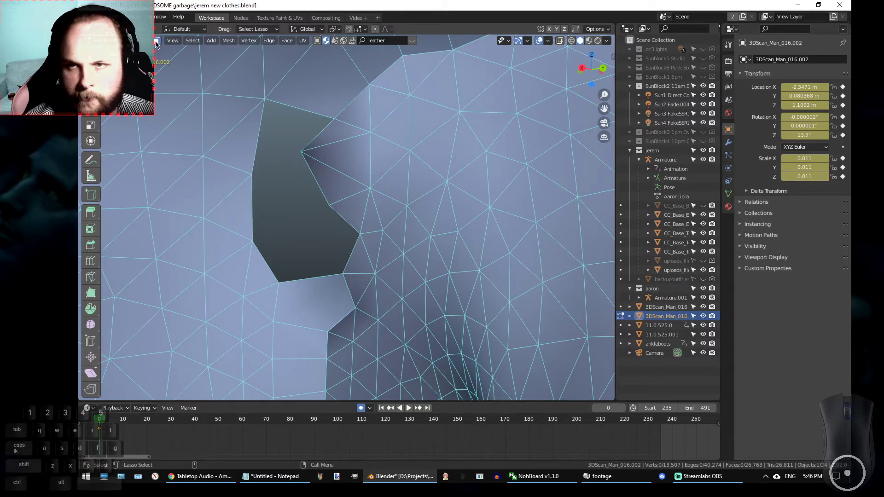
Switch to vertex selection and fill the upper part of the opening with triangles meeting at the protruding patch vertex.
left_click(139, 41)
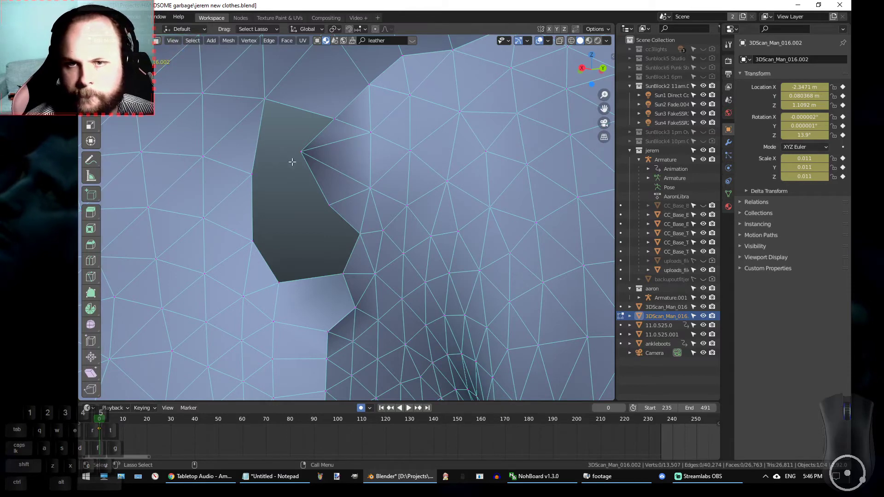
mouse_move(277, 104)
left_mouse_down()
mouse_move(258, 92)
mouse_move(325, 111)
mouse_move(283, 99)
mouse_move(237, 193)
mouse_move(309, 111)
mouse_move(335, 191)
left_mouse_up()
key("f")
mouse_move(249, 167)
left_mouse_down()
mouse_move(272, 249)
mouse_move(320, 131)
mouse_move(313, 138)
left_mouse_up()
key("f")
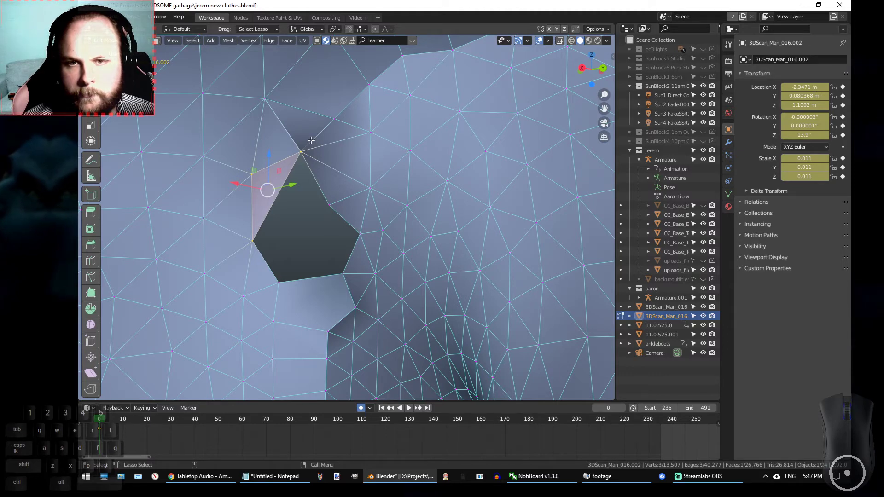
Fill the middle of the opening beside the pocket patch with two triangles running from its front vertex to the patch edge.
mouse_move(250, 242)
left_mouse_down()
mouse_move(331, 211)
mouse_move(317, 132)
mouse_move(295, 136)
left_mouse_up()
key("f")
left_click_drag(260, 231, 242, 260)
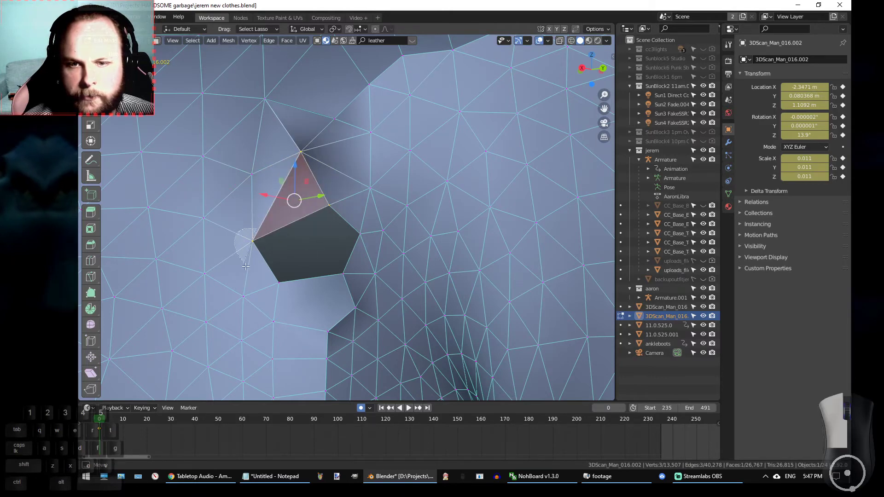
left_click_drag(302, 286, 300, 281)
key("f")
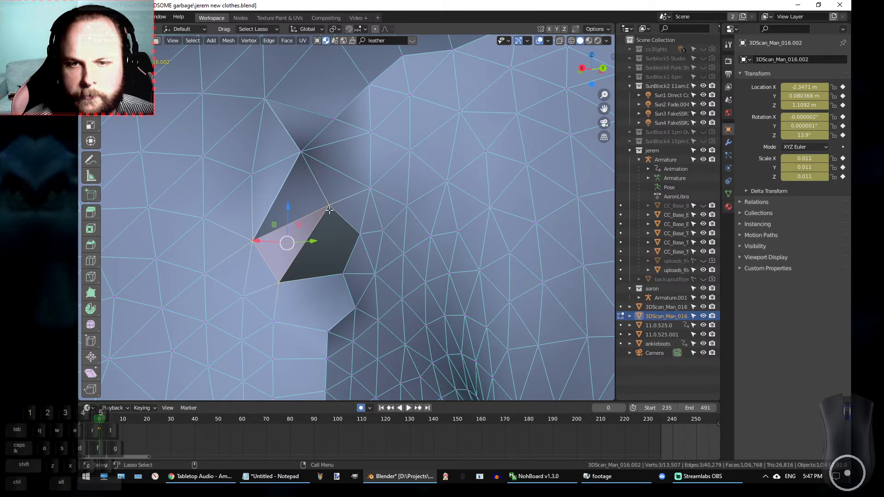
key("ctrl+z")
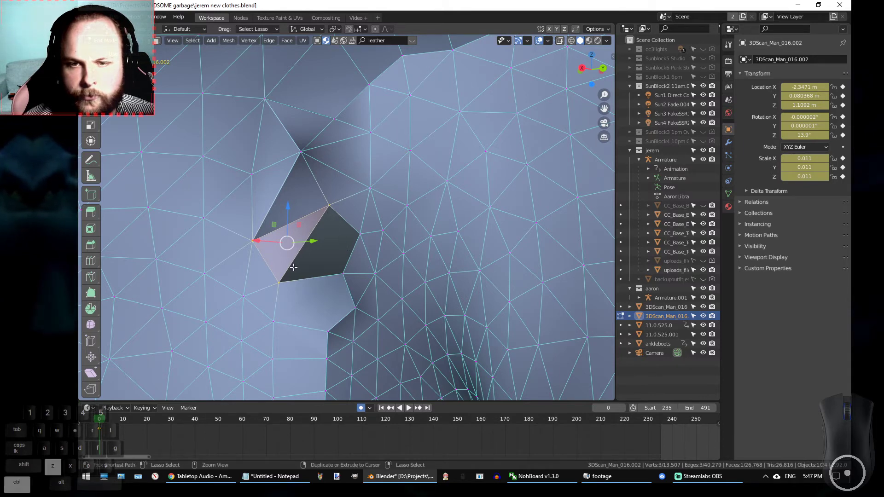
Close the remaining lower part of the opening with triangles between the patch's border vertices and the trouser surface.
mouse_move(328, 212)
left_mouse_down()
mouse_move(290, 199)
mouse_move(276, 270)
mouse_move(354, 217)
mouse_move(352, 238)
left_mouse_up()
key("f")
mouse_move(338, 198)
left_mouse_down()
mouse_move(323, 275)
mouse_move(357, 260)
mouse_move(358, 226)
left_mouse_up()
mouse_move(346, 195)
left_mouse_down()
mouse_move(326, 193)
mouse_move(362, 262)
mouse_move(357, 208)
left_mouse_up()
key("f")
mouse_move(280, 233)
left_mouse_down()
mouse_move(258, 281)
mouse_move(350, 262)
mouse_move(334, 224)
left_mouse_up()
key("f")
Try a Sculpt Mode stroke on the filled seam beside the pocket patch.
mouse_move(317, 194)
left_mouse_down("alt")
mouse_move(301, 184)
mouse_move(339, 209)
mouse_move(331, 236)
mouse_move(484, 209)
mouse_move(295, 179)
mouse_move(361, 190)
mouse_move(322, 183)
mouse_move(282, 198)
mouse_move(305, 181)
mouse_move(192, 151)
mouse_move(310, 111)
mouse_move(231, 169)
mouse_move(332, 165)
mouse_move(262, 145)
mouse_move(300, 144)
mouse_move(319, 106)
mouse_move(267, 105)
mouse_move(269, 176)
mouse_move(310, 167)
mouse_move(272, 118)
mouse_move(300, 129)
left_mouse_up("alt")
key("Tab")
key("Tab")
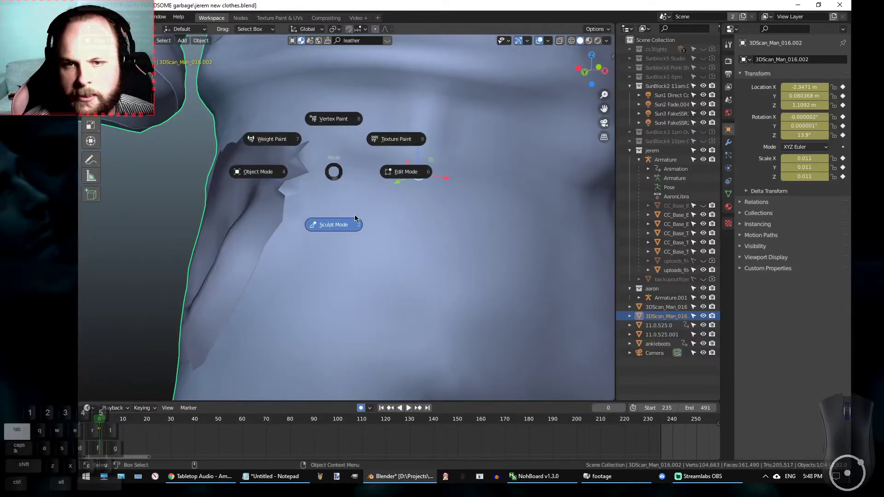
left_click(341, 226)
left_click_drag(340, 198, 311, 180, "alt")
mouse_move(242, 217)
left_mouse_down("alt")
mouse_move(341, 249)
mouse_move(313, 181)
left_mouse_up("alt")
mouse_move(299, 123)
left_mouse_down()
mouse_move(308, 219)
mouse_move(318, 207)
mouse_move(285, 245)
mouse_move(278, 229)
mouse_move(341, 180)
mouse_move(296, 129)
left_mouse_up()
key("ctrl+z")
mouse_move(313, 210)
left_mouse_down("alt")
mouse_move(405, 192)
mouse_move(314, 188)
mouse_move(329, 157)
mouse_move(306, 153)
left_mouse_up("alt")
mouse_move(375, 138)
left_mouse_down("alt")
mouse_move(272, 184)
mouse_move(369, 189)
mouse_move(353, 151)
mouse_move(317, 151)
mouse_move(227, 193)
mouse_move(292, 181)
left_mouse_up("alt")
scroll(367, 178, "down", 3)
left_click(106, 53)
Switch to Rendered shading and inspect the pocket patch seam, then the whole outfit from the front, side and back.
key("z")
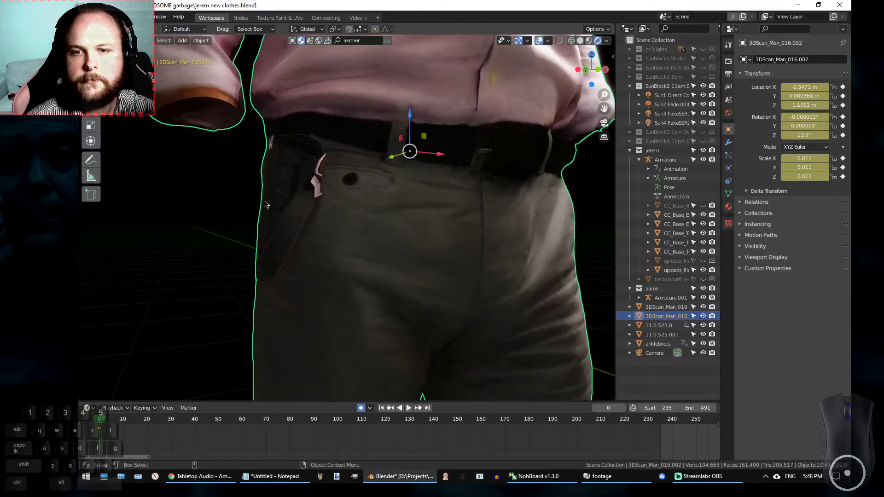
middle_click_drag(252, 164, 249, 295)
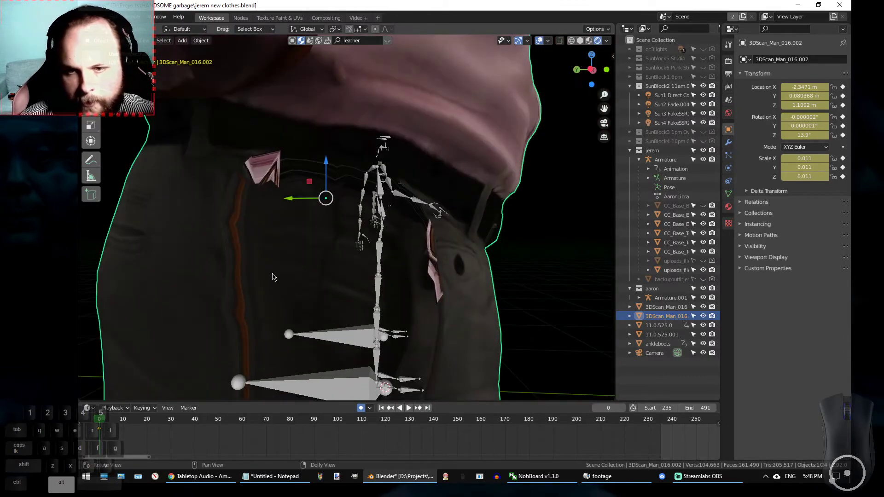
middle_click_drag(304, 309, 280, 226)
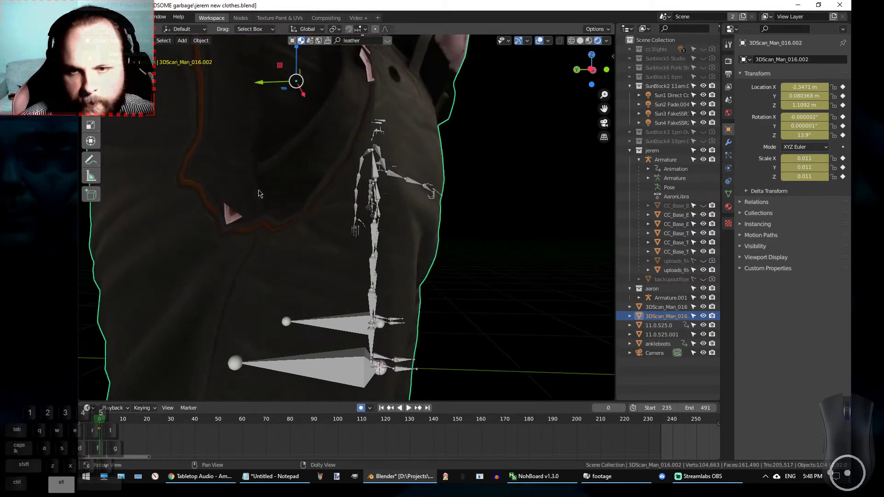
middle_click_drag(276, 217, 213, 291)
left_click_drag(214, 291, 236, 290, "alt")
scroll(248, 293, "down", 7)
mouse_move(322, 238)
middle_mouse_down("alt")
mouse_move(304, 226)
mouse_move(238, 239)
mouse_move(274, 235)
mouse_move(297, 251)
mouse_move(419, 250)
mouse_move(315, 249)
middle_mouse_up("alt")
scroll(314, 246, "down", 4)
middle_click_drag(401, 257, 339, 233, "alt")
left_click_drag(339, 233, 540, 232, "alt")
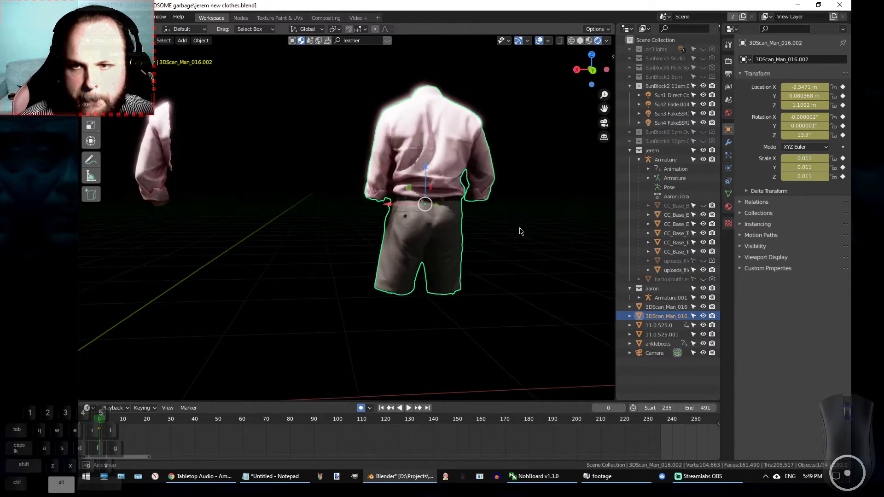
Move the separate scanned sleeve -0.87948 m along the X axis so it stands close beside the outfit.
left_click(216, 197)
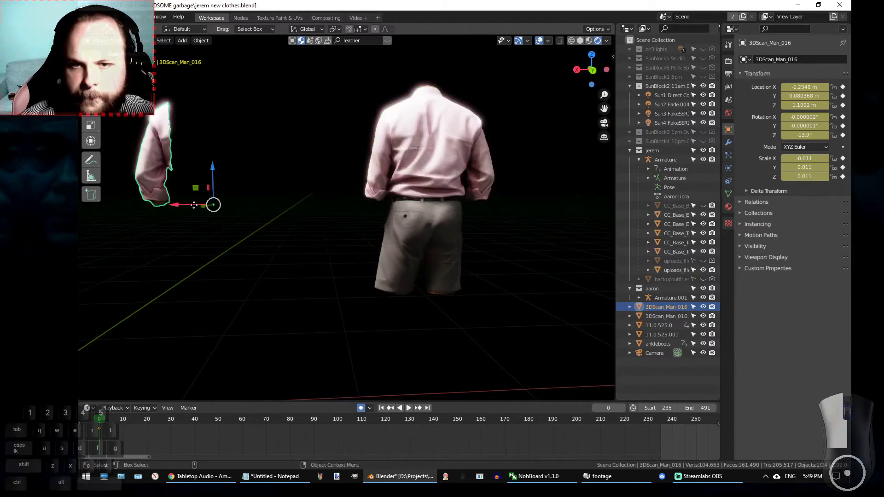
key("g")
left_click(375, 224)
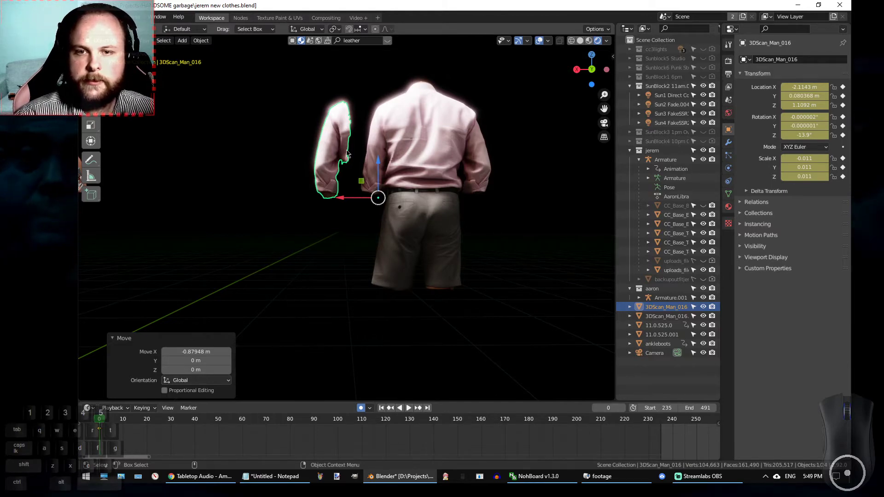
Compare the separate scanned sleeve with the shirt's left sleeve from the front, side and back.
middle_click_drag(290, 246, 358, 231)
scroll(360, 231, "up", 2)
left_click_drag(360, 232, 370, 275, "alt")
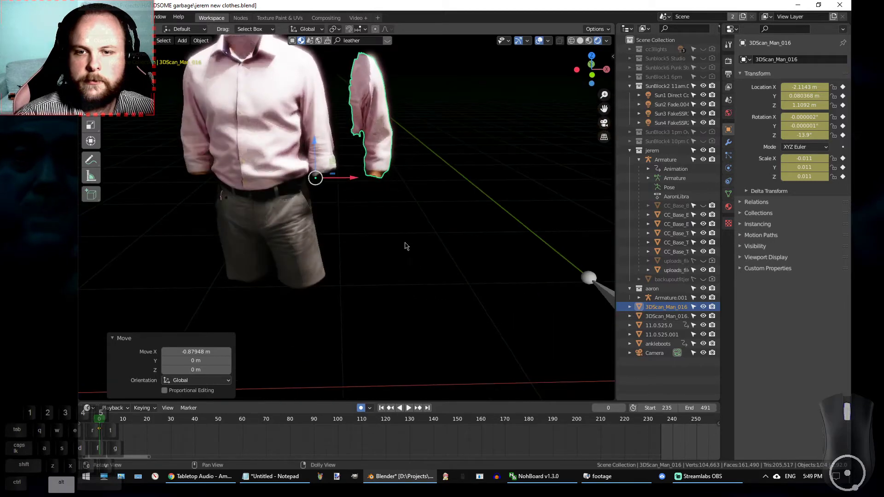
middle_click_drag(359, 205, 388, 256, "alt")
scroll(389, 255, "up", 2)
left_click_drag(390, 253, 388, 254, "alt")
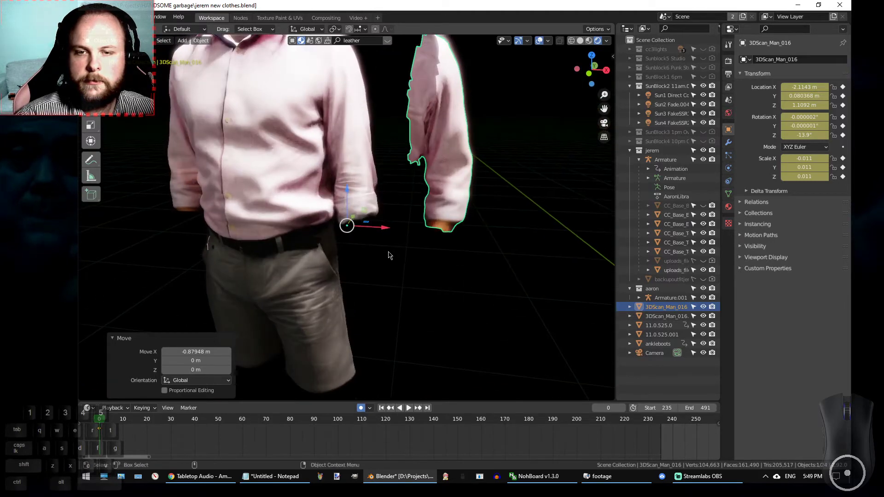
left_click_drag(407, 282, 252, 220, "alt")
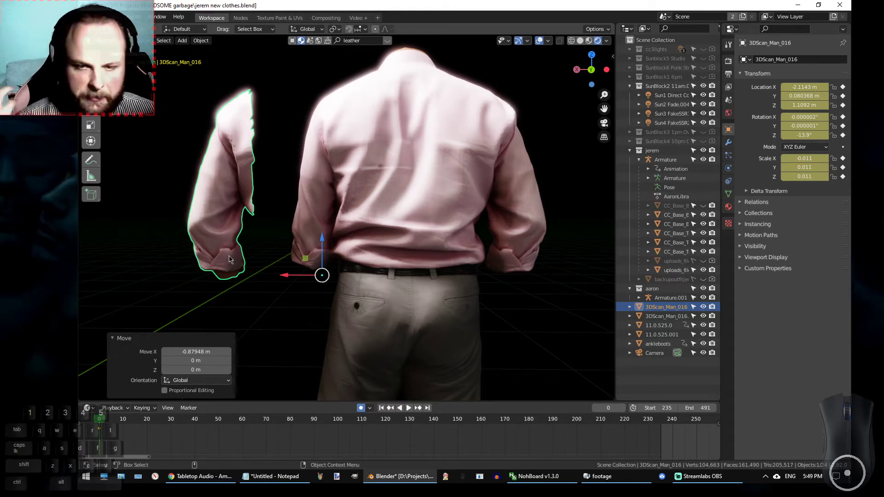
middle_click_drag(194, 249, 468, 261)
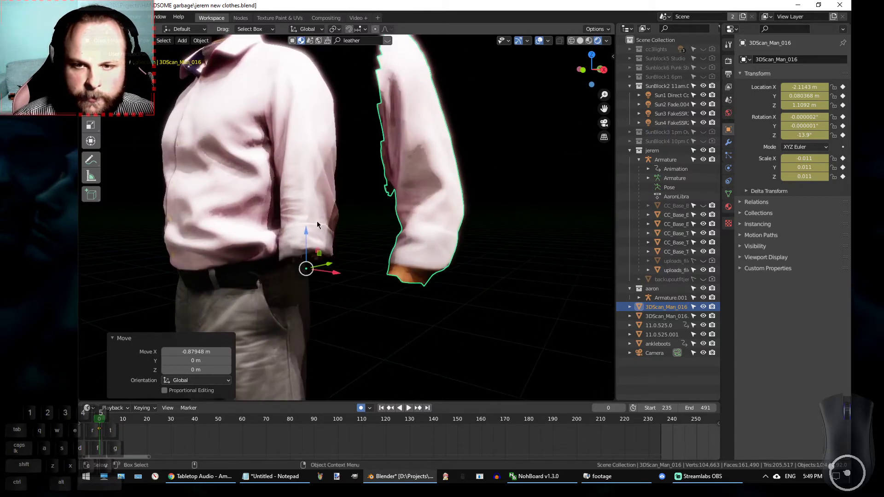
scroll(307, 259, "down", 2)
left_click_drag(311, 260, 353, 264)
right_click(353, 264)
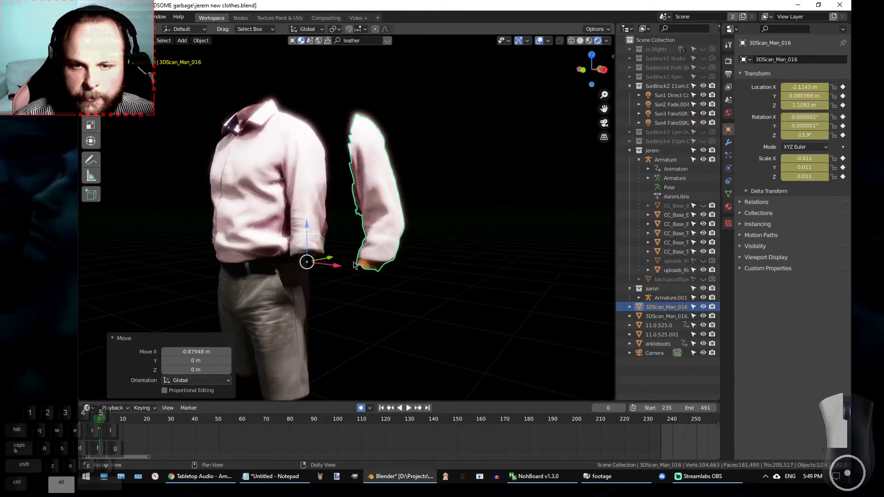
left_click_drag(294, 208, 309, 182, "alt")
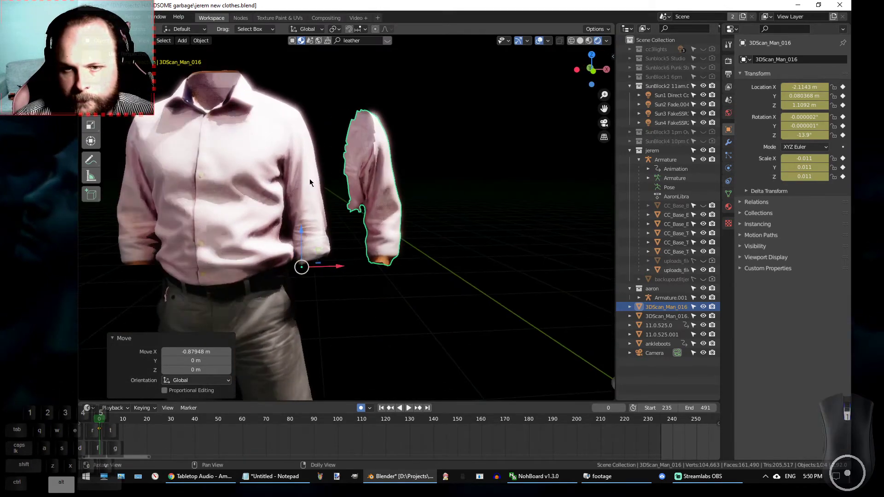
scroll(306, 182, "down", 3)
scroll(306, 182, "up", 4)
Enter Edit Mode on the shirt-and-trousers mesh and lasso-select the visible front vertices of its left sleeve.
left_click(278, 173)
left_click(278, 173)
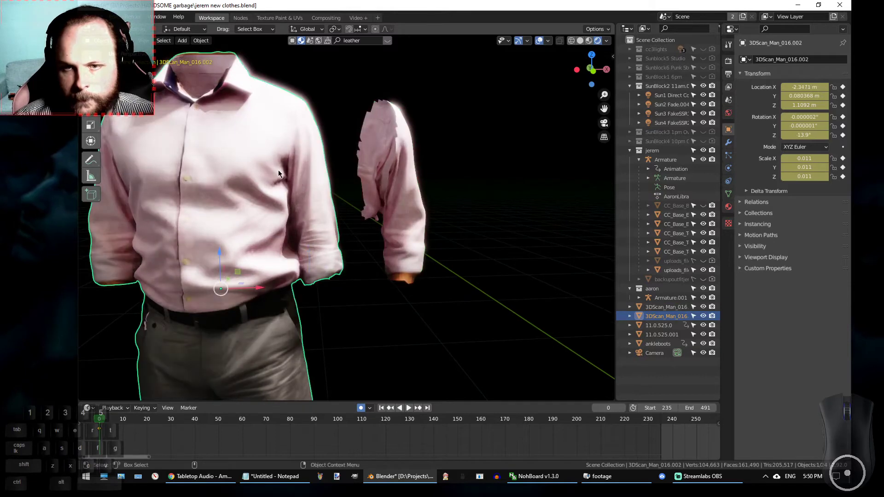
key("Tab")
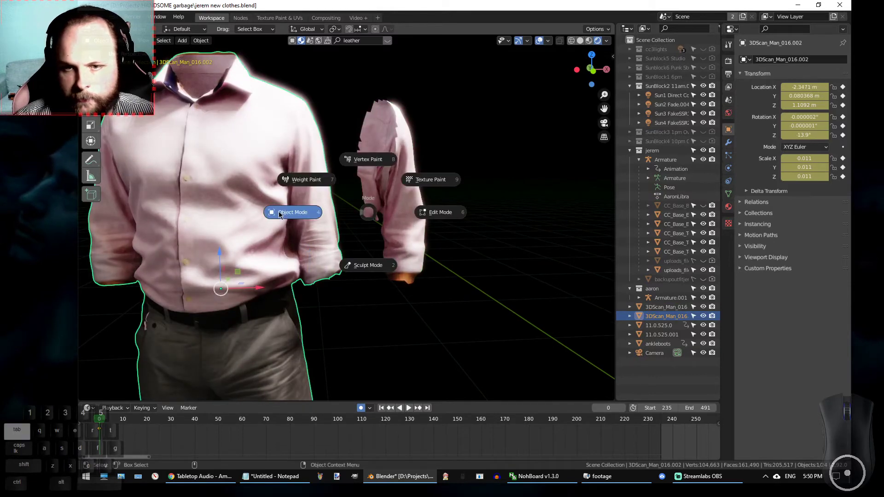
left_click(440, 210)
scroll(306, 215, "up", 3)
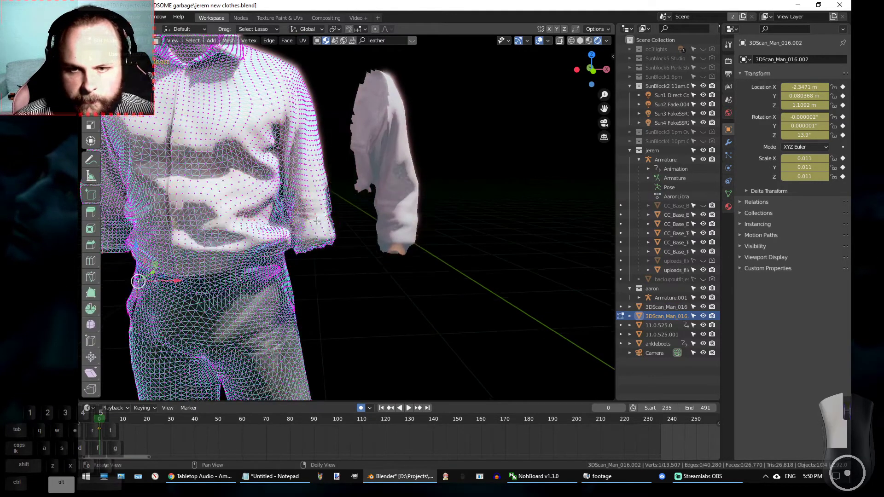
mouse_move(306, 215)
middle_mouse_down()
mouse_move(349, 231)
mouse_move(166, 185)
mouse_move(104, 209)
mouse_move(239, 221)
mouse_move(353, 212)
mouse_move(362, 272)
middle_mouse_up()
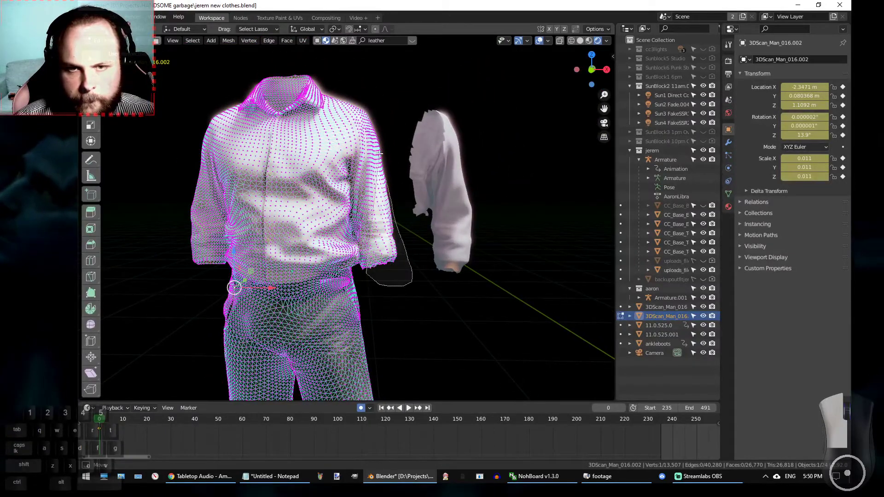
left_click_drag(387, 135, 391, 141)
middle_click_drag(402, 215, 389, 215, "alt")
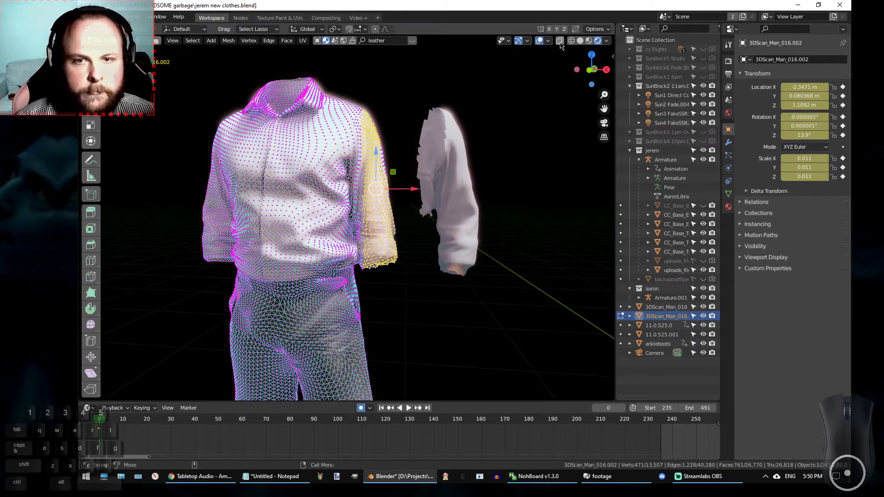
Turn on X-ray and switch the viewport to Material Preview shading.
left_click(561, 42)
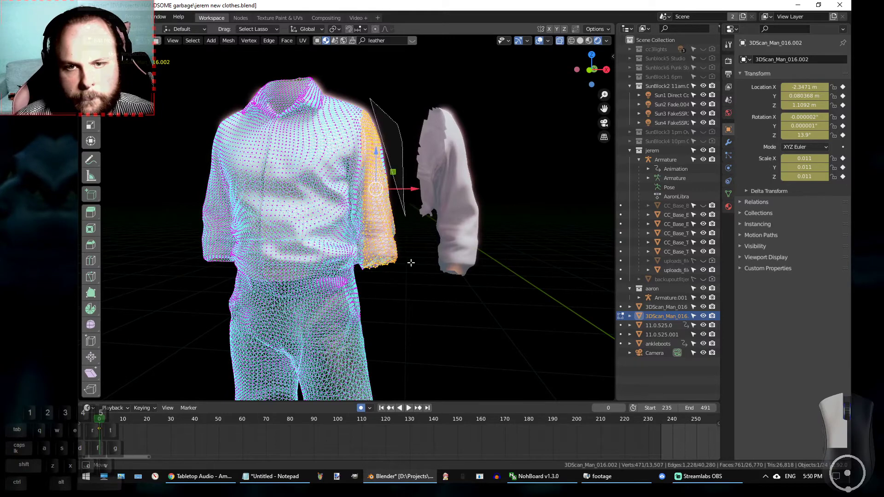
left_click_drag(412, 283, 417, 313)
key("z")
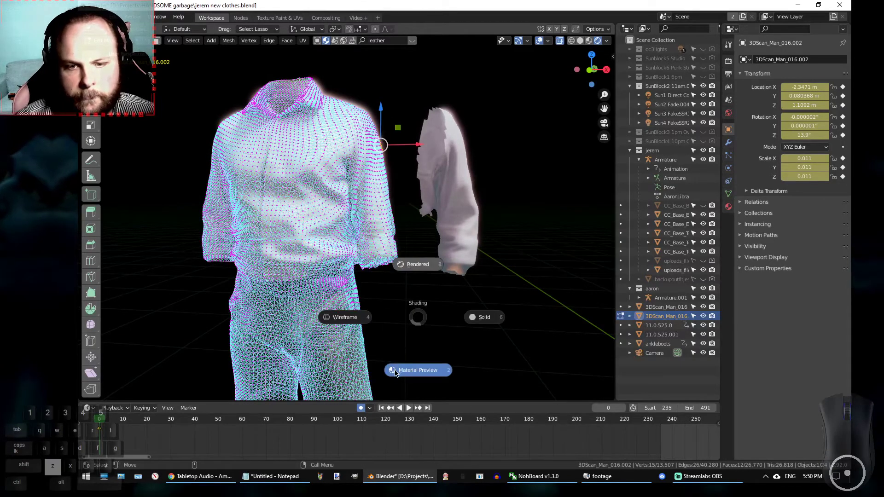
left_click(405, 370)
Lasso-select the shirt's entire left sleeve through the mesh and add the missed vertices along its inner back edge.
middle_click_drag(389, 161, 383, 157, "alt")
mouse_move(359, 88)
left_mouse_down()
mouse_move(395, 300)
mouse_move(363, 316)
mouse_move(347, 280)
left_mouse_up()
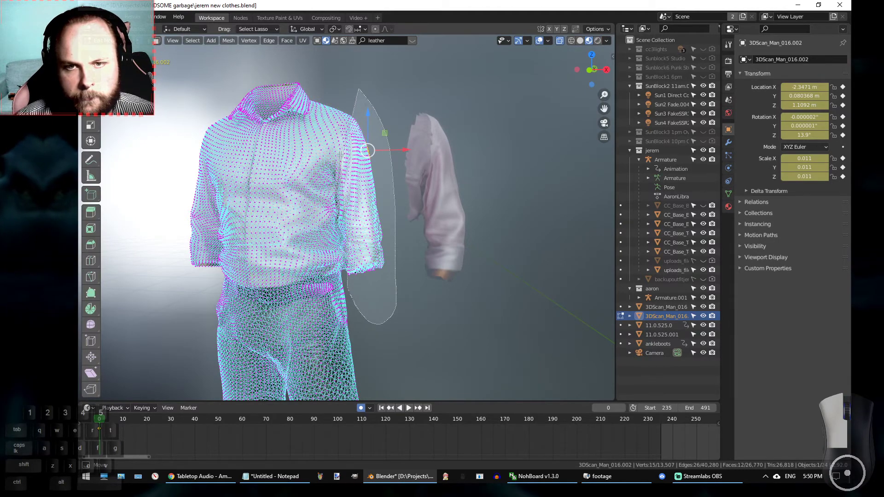
left_click_drag(340, 155, 345, 129)
mouse_move(468, 306)
middle_mouse_down("alt")
mouse_move(332, 194)
mouse_move(287, 289)
mouse_move(276, 275)
mouse_move(335, 250)
middle_mouse_up("alt")
left_click_drag(347, 251, 345, 241)
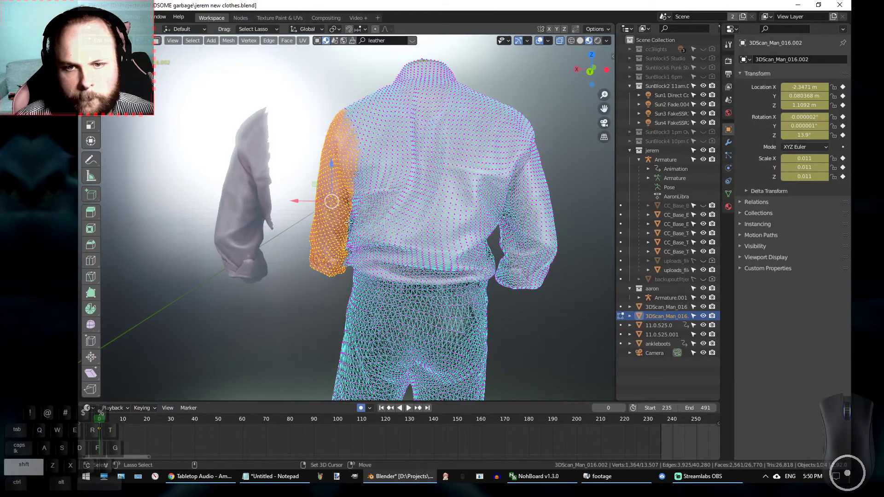
left_click_drag(351, 223, 353, 209, "shift")
Deselect the stray torso vertices around the armpit and shoulder, and delete the faces of the selected left sleeve.
mouse_move(373, 175)
left_mouse_down("alt")
mouse_move(414, 171)
mouse_move(371, 168)
mouse_move(498, 184)
mouse_move(595, 169)
mouse_move(495, 228)
left_mouse_up("alt")
left_click_drag(366, 233, 349, 228, "alt")
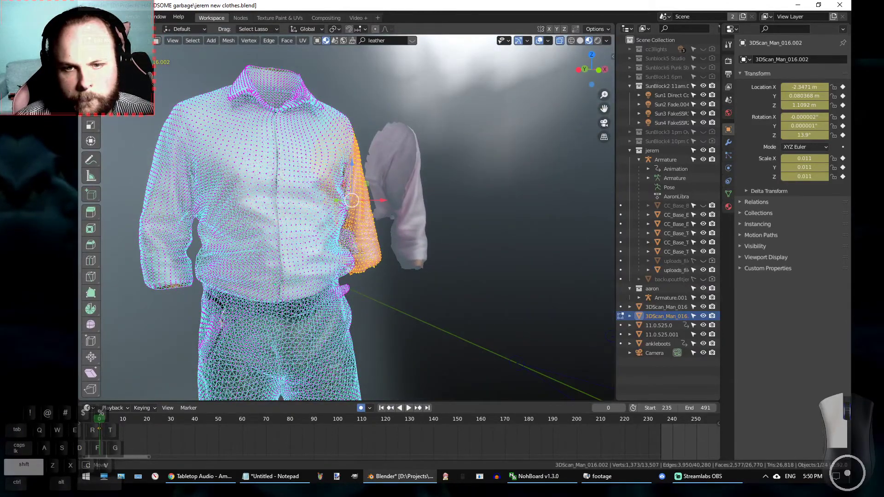
left_click_drag(360, 253, 266, 174, "alt")
left_click_drag(357, 191, 341, 205, "ctrl")
mouse_move(381, 256)
left_mouse_down("ctrl")
mouse_move(420, 176)
mouse_move(468, 188)
mouse_move(505, 182)
mouse_move(423, 191)
left_mouse_up("ctrl")
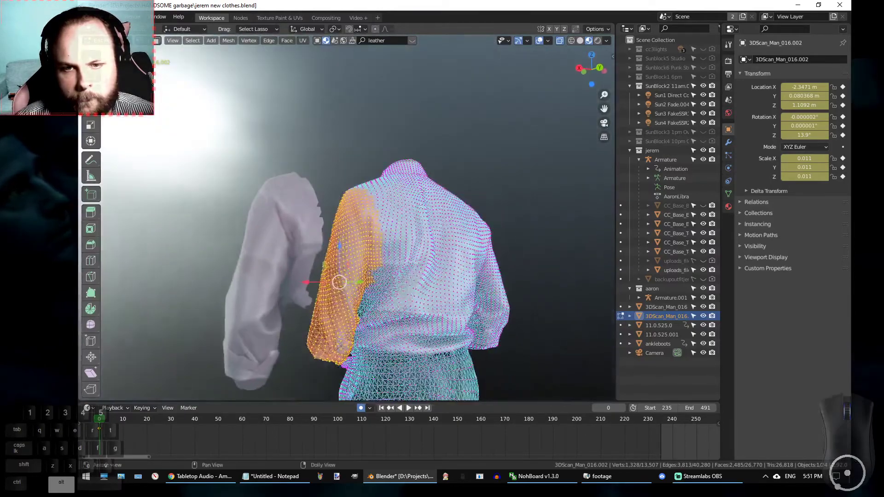
mouse_move(387, 242)
left_mouse_down("ctrl")
mouse_move(373, 245)
mouse_move(402, 258)
left_mouse_up("ctrl")
mouse_move(429, 228)
left_mouse_down("alt")
mouse_move(435, 272)
mouse_move(410, 176)
mouse_move(461, 194)
mouse_move(584, 209)
mouse_move(405, 224)
mouse_move(394, 184)
mouse_move(370, 212)
left_mouse_up("alt")
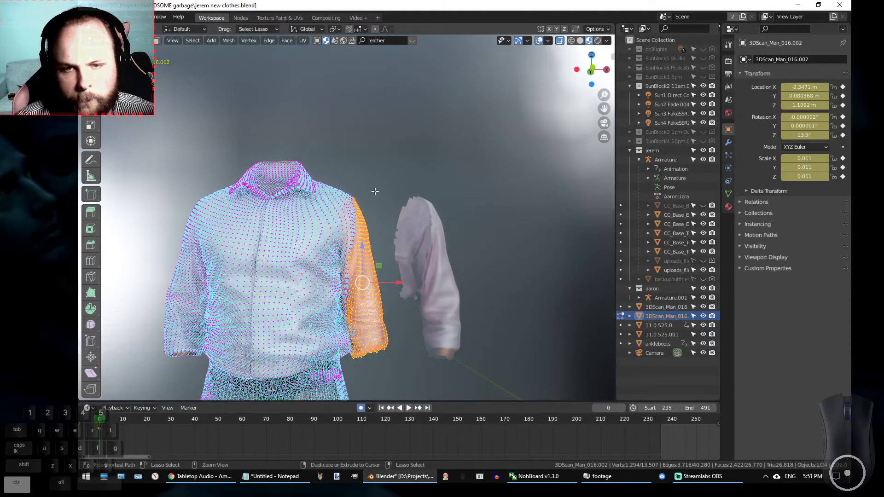
left_click_drag(388, 178, 356, 215, "alt")
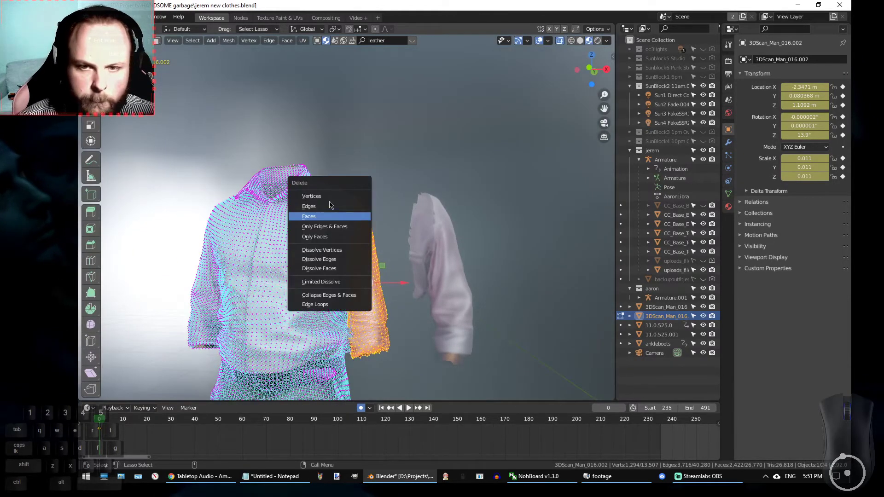
key("Return")
Examine the open left armhole, the torso side and the remaining right sleeve at different zoom levels.
left_click_drag(372, 234, 389, 224, "alt")
scroll(401, 280, "down", 5)
scroll(349, 230, "up", 5)
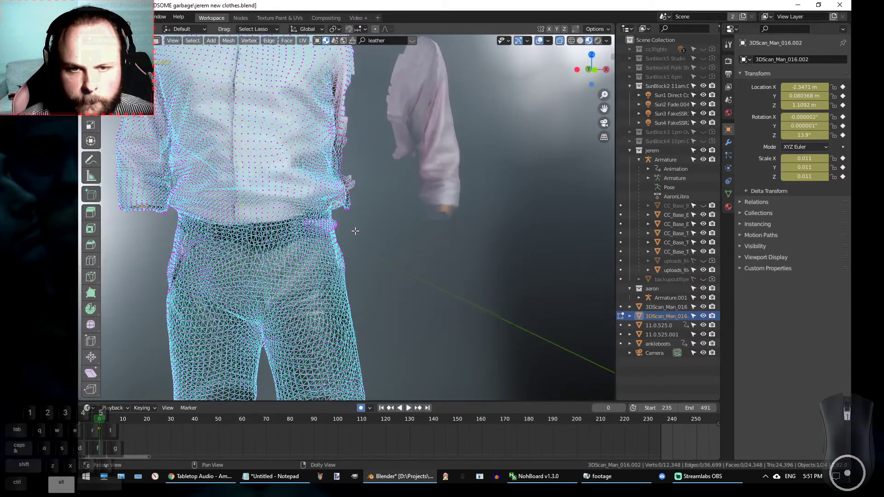
scroll(355, 231, "down", 5)
mouse_move(355, 231)
left_mouse_down("alt")
mouse_move(426, 207)
mouse_move(358, 223)
left_mouse_up("alt")
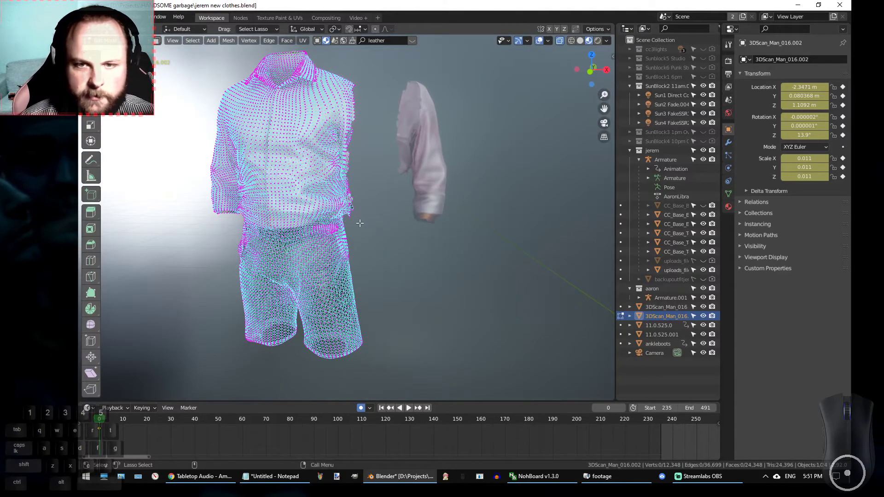
scroll(229, 203, "up", 4)
mouse_move(198, 195)
left_mouse_down("alt")
mouse_move(258, 186)
mouse_move(201, 193)
left_mouse_up("alt")
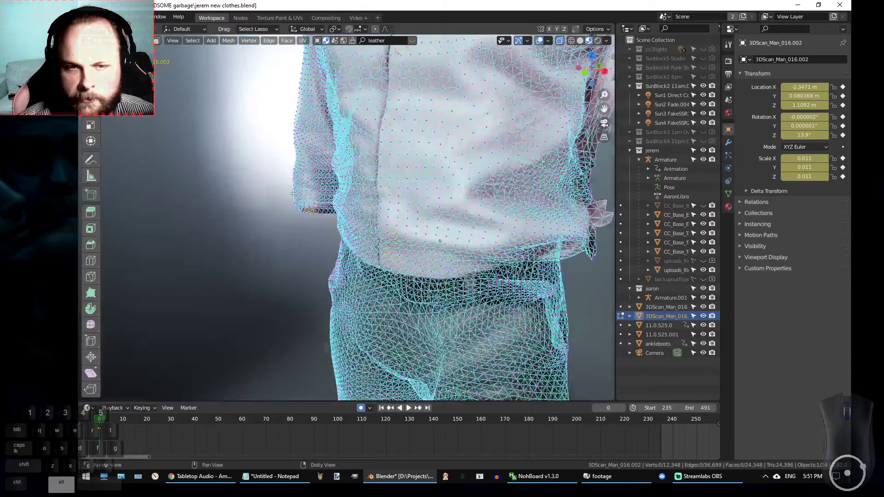
scroll(322, 216, "down", 3)
left_click_drag(423, 226, 368, 211, "alt")
scroll(341, 200, "up", 3)
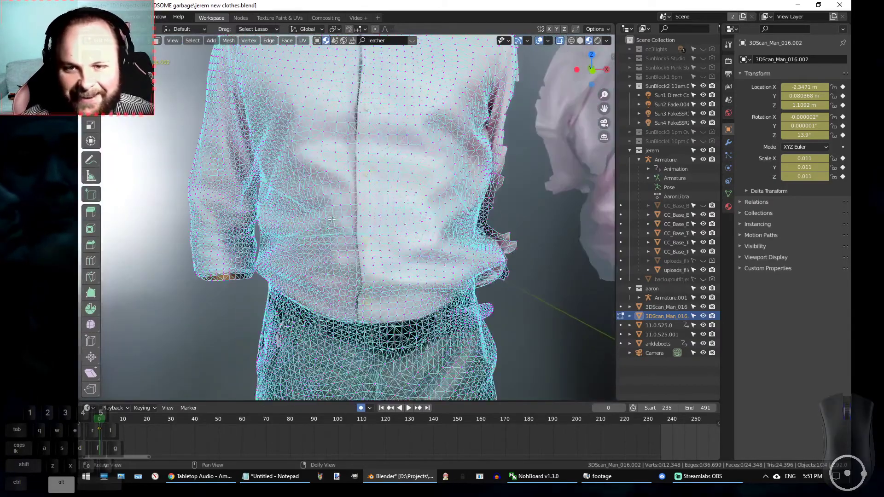
mouse_move(354, 198)
left_mouse_down("alt")
mouse_move(367, 211)
mouse_move(323, 176)
mouse_move(369, 233)
mouse_move(488, 227)
mouse_move(520, 239)
mouse_move(399, 225)
mouse_move(288, 229)
mouse_move(231, 169)
mouse_move(367, 200)
left_mouse_up("alt")
Save the file and return the outfit to Object Mode.
key("ctrl+s")
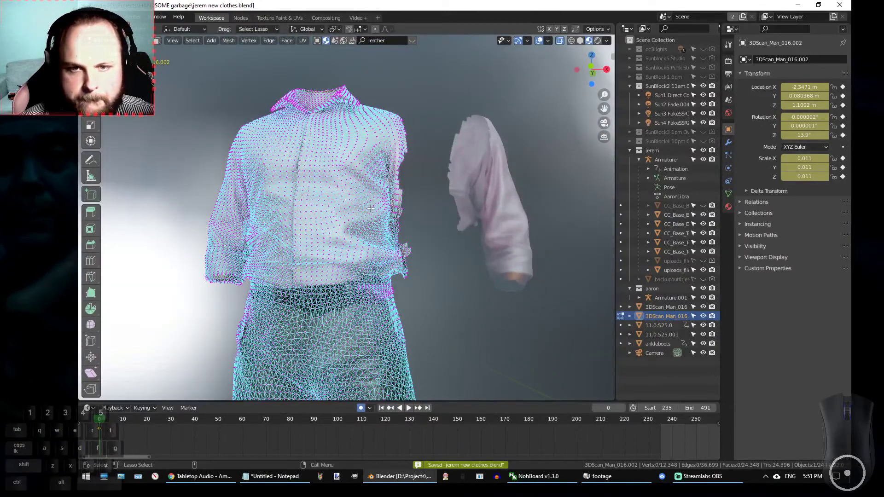
key("Tab")
scroll(348, 236, "down", 8)
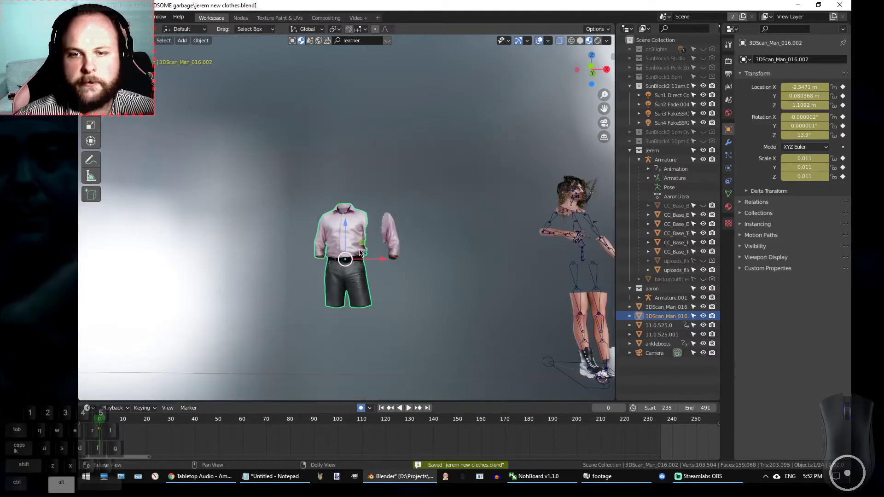
Move the shirt-and-shorts outfit about 2.32 m along the X axis onto the long-haired character's body.
middle_click_drag(356, 254, 242, 241, "shift")
scroll(352, 196, "down", 2)
middle_click_drag(351, 196, 360, 215, "shift")
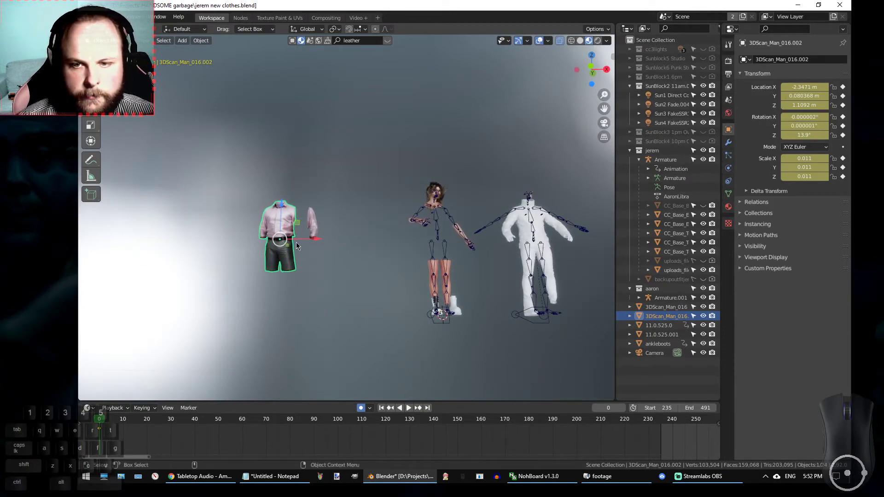
left_click_drag(317, 241, 484, 251)
Select the long-haired character's armature and delete its keyframes at frame 0.
scroll(478, 239, "up", 6)
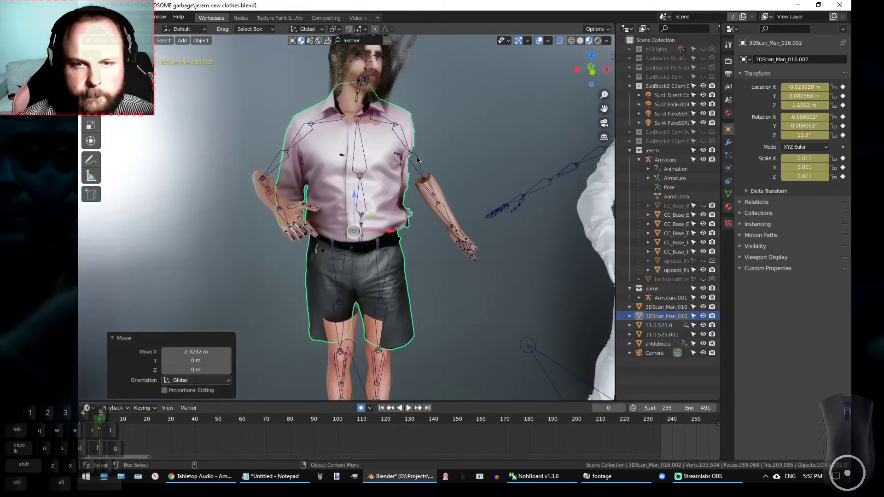
left_click(417, 159)
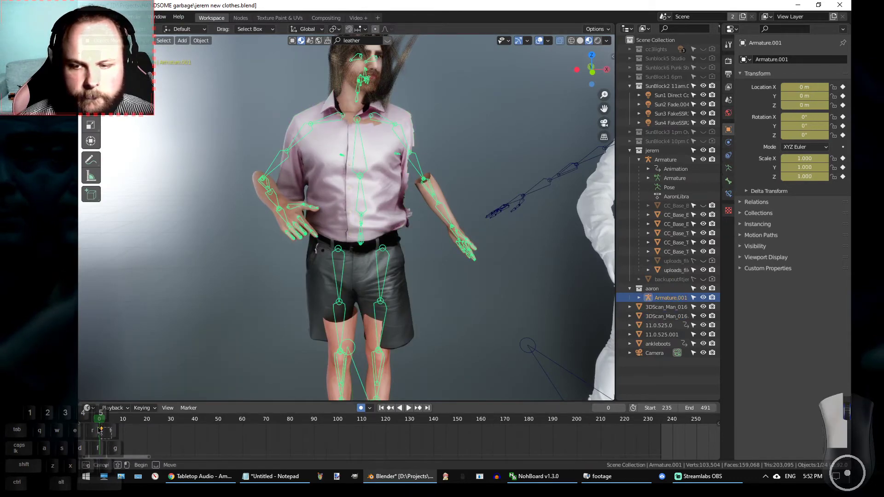
left_click_drag(98, 428, 97, 426)
key("Delete")
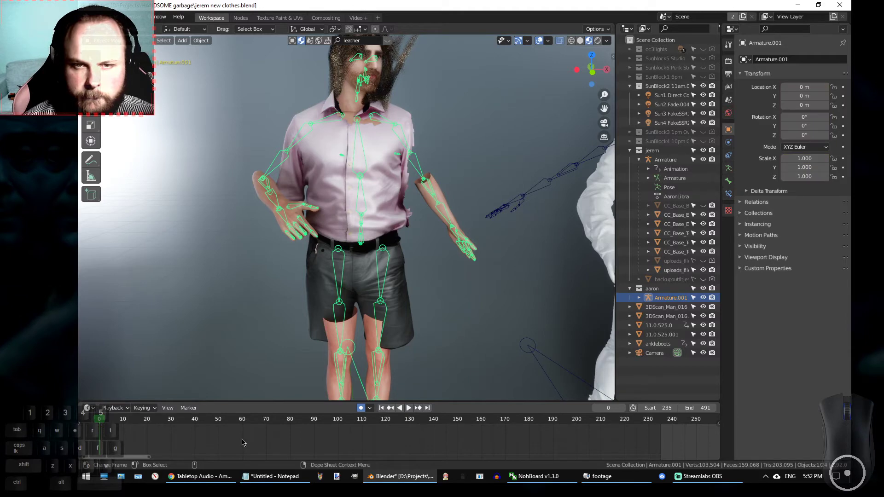
Put the character's armature in Pose Mode and apply the T-pose from the AaronLibrary.001 pose library.
scroll(426, 234, "down", 4)
left_click_drag(302, 234, 263, 229, "alt")
scroll(263, 229, "up", 2)
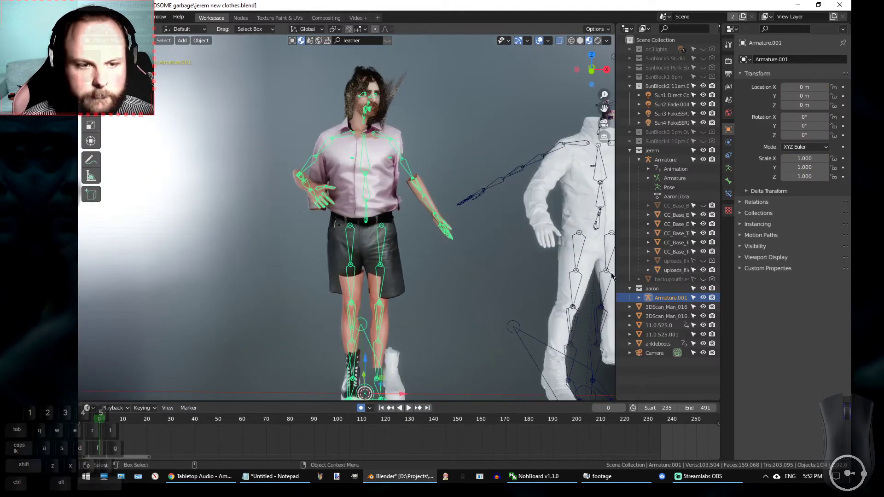
left_click(728, 169)
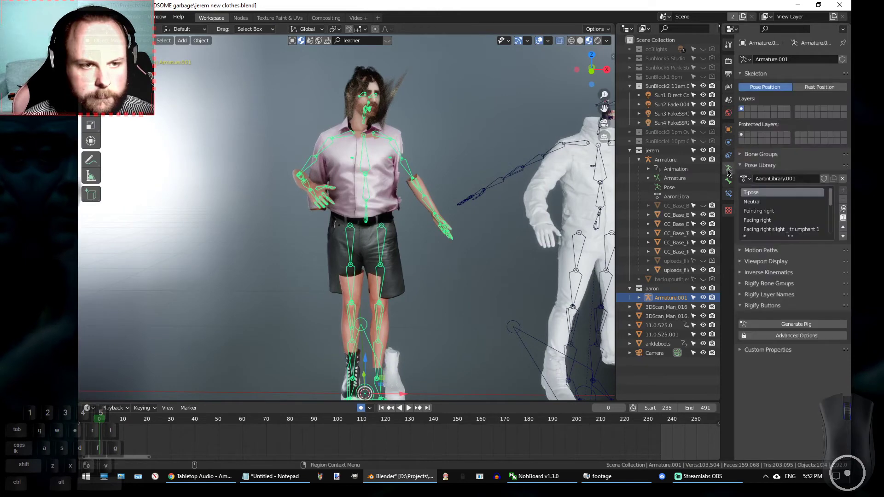
left_click(845, 209)
key("ctrl+Tab")
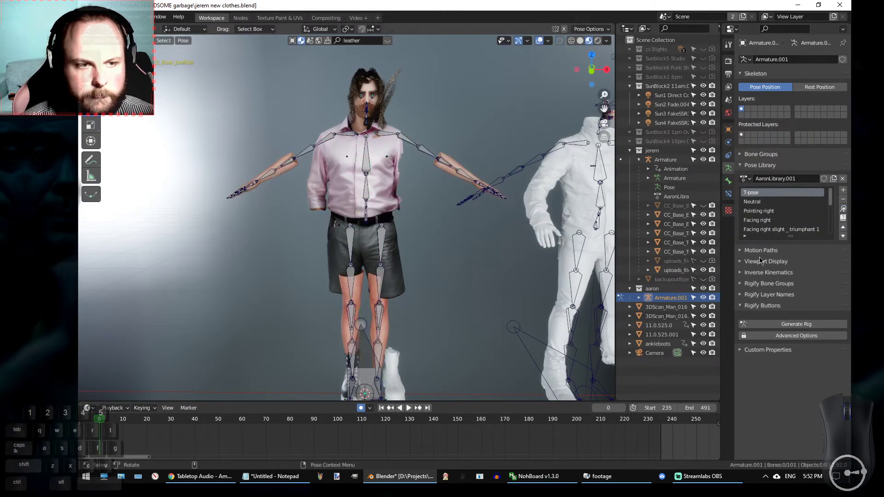
Switch Armature.001 from Pose Mode to Object Mode.
key("ctrl+Tab")
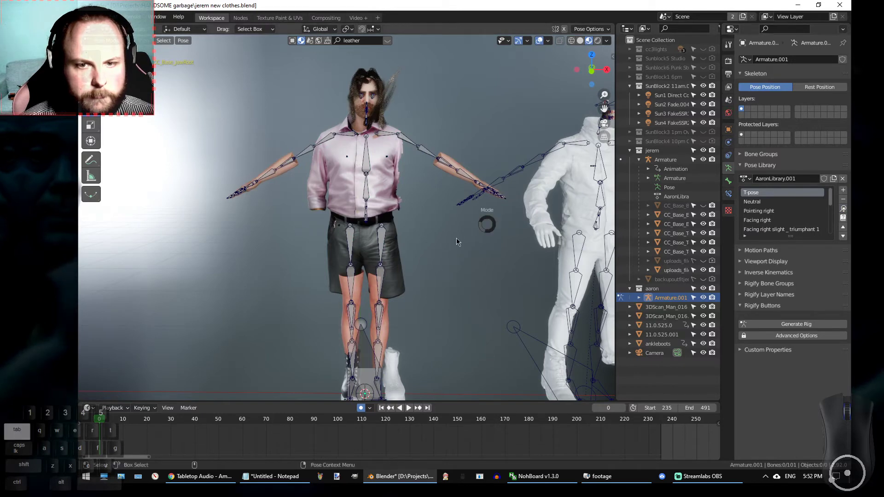
key("ctrl+Tab")
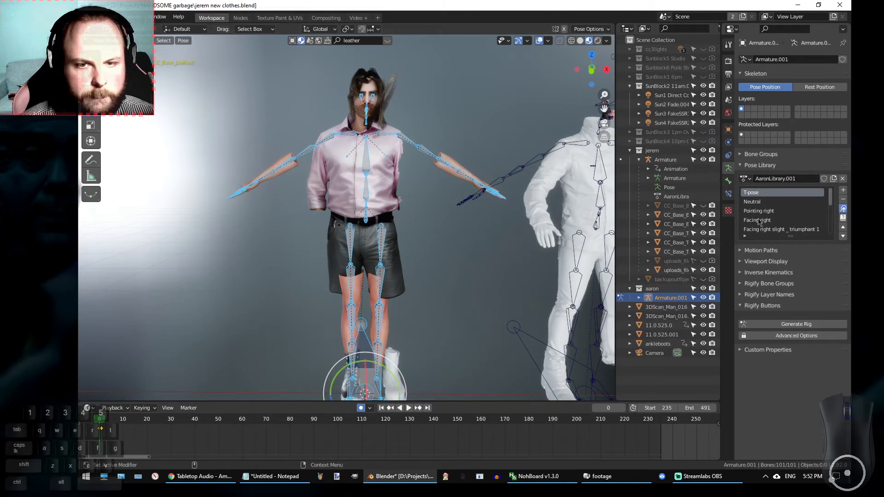
key("ctrl+Tab")
left_click(453, 248)
scroll(447, 253, "down", 2)
mouse_move(447, 252)
left_mouse_down("alt")
mouse_move(538, 238)
mouse_move(520, 202)
mouse_move(419, 244)
mouse_move(449, 251)
left_mouse_up("alt")
Move the shirt-and-shorts scan about 0.03 m along the X axis over the character's body.
left_click(406, 209)
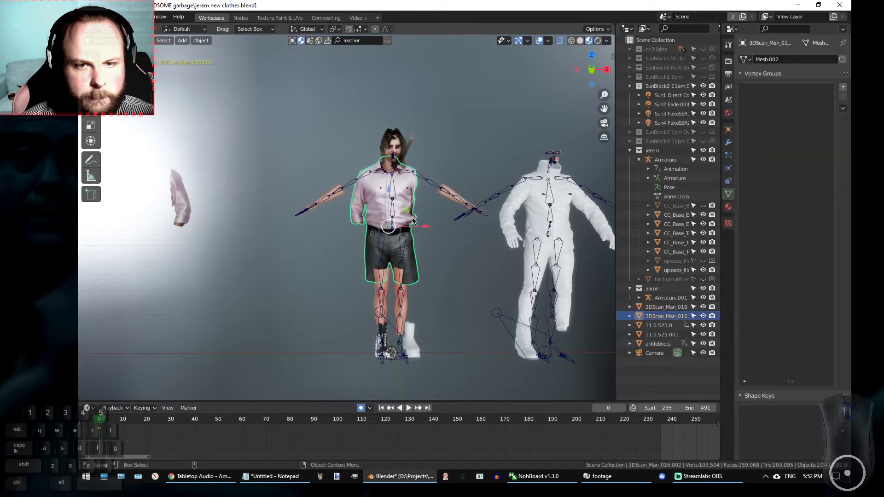
scroll(433, 200, "up", 5)
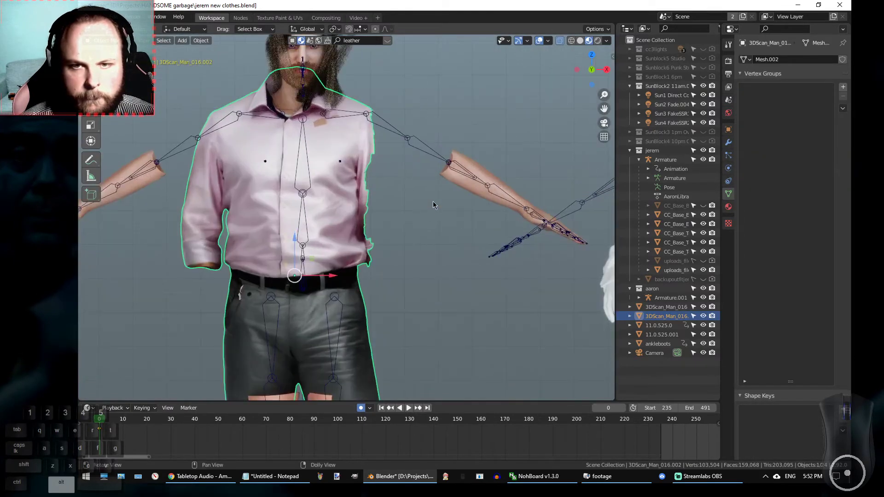
left_click_drag(346, 297, 357, 293)
scroll(357, 293, "down", 3)
middle_click_drag(396, 291, 379, 302)
mouse_move(378, 302)
left_mouse_down("alt")
mouse_move(360, 300)
mouse_move(375, 298)
left_mouse_up("alt")
left_click_drag(427, 259, 473, 247, "alt")
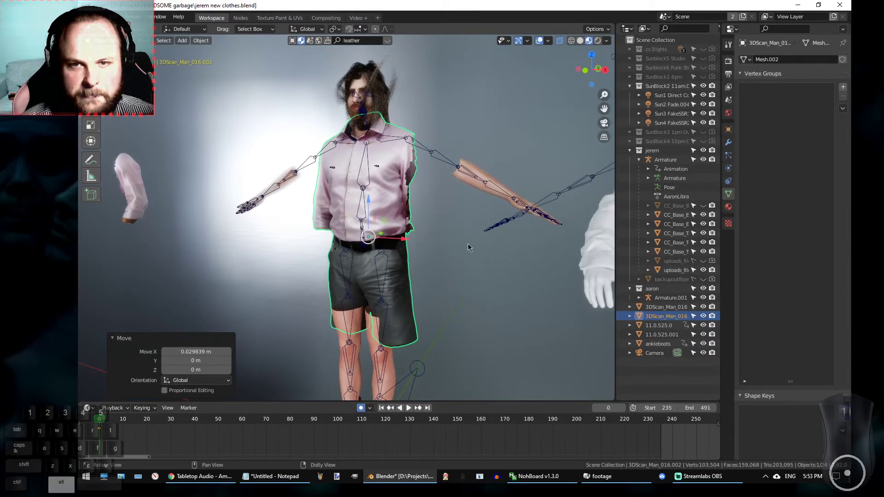
Hide the collection containing Armature.001 and move the detached shirt sleeve about 2.19 m along the X axis, beside the shirt.
left_click_drag(255, 224, 333, 245, "alt")
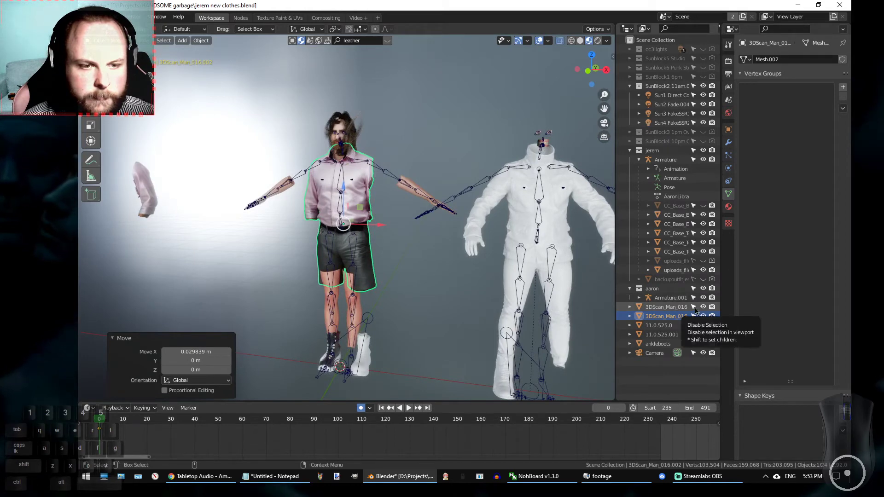
left_click(704, 288)
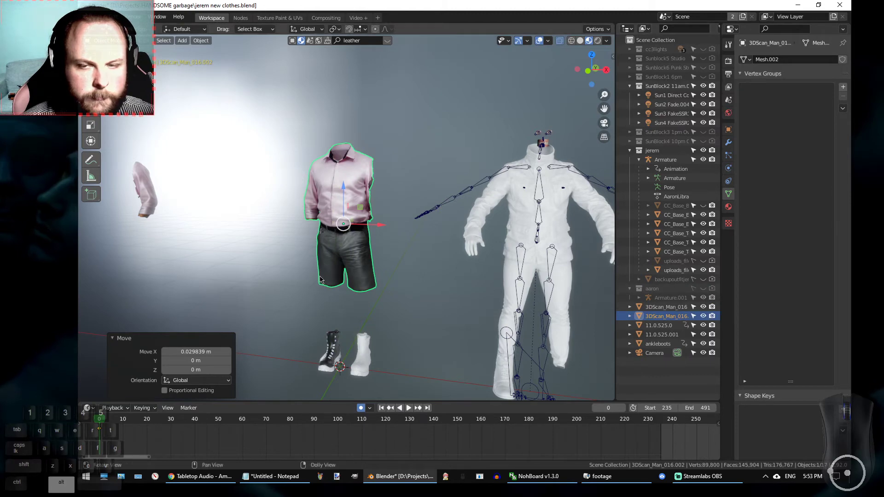
middle_click_drag(217, 229, 279, 230, "shift")
left_click(203, 203)
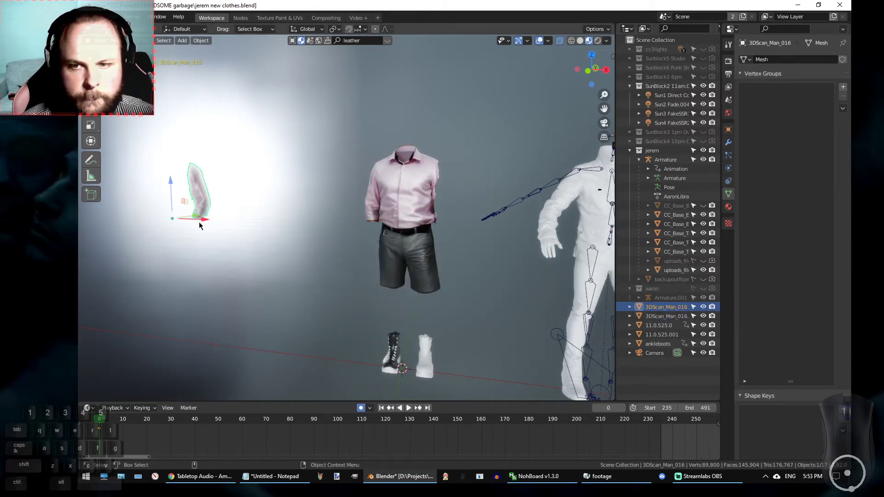
key("g")
key("x")
left_click(452, 221)
middle_click_drag(496, 272, 275, 208)
scroll(432, 248, "up", 4)
scroll(481, 290, "down", 3)
scroll(274, 209, "down", 2)
mouse_move(363, 218)
middle_mouse_down("alt")
mouse_move(324, 239)
mouse_move(445, 240)
mouse_move(437, 145)
mouse_move(363, 223)
middle_mouse_up("alt")
scroll(325, 238, "up", 3)
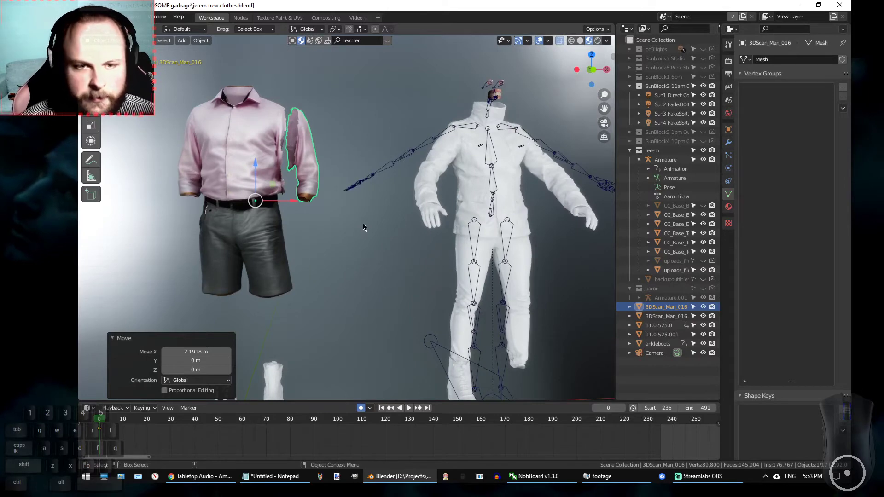
Hide the collection containing the white-suited character and its armature.
middle_click_drag(429, 232, 399, 241, "alt")
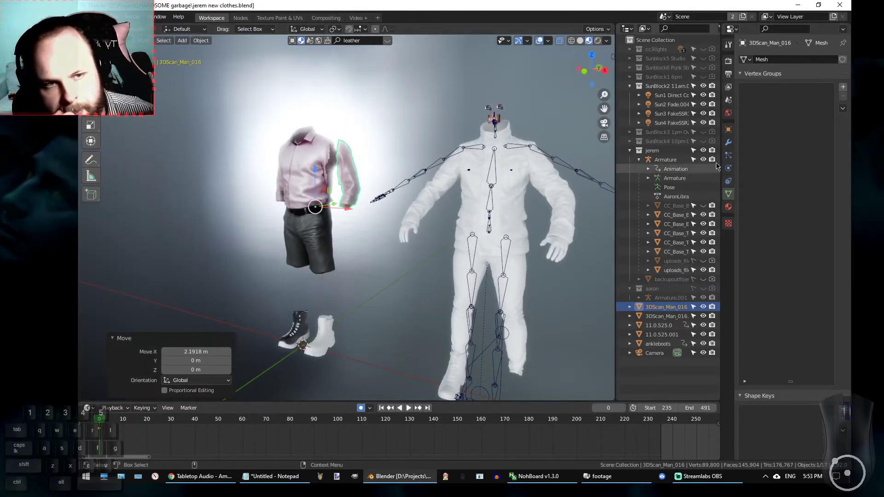
left_click(703, 150)
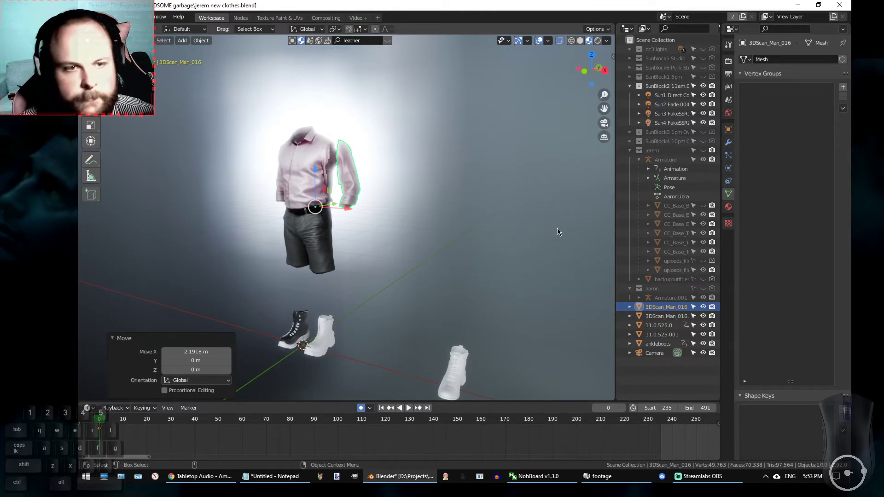
Examine the shirt's open side and the detached sleeve from several angles and distances.
left_click_drag(405, 257, 424, 232, "alt")
scroll(297, 189, "up", 4)
middle_click_drag(460, 192, 433, 300, "alt")
scroll(481, 220, "down", 3)
scroll(352, 207, "up", 3)
left_click_drag(498, 212, 520, 216, "alt")
scroll(516, 218, "down", 3)
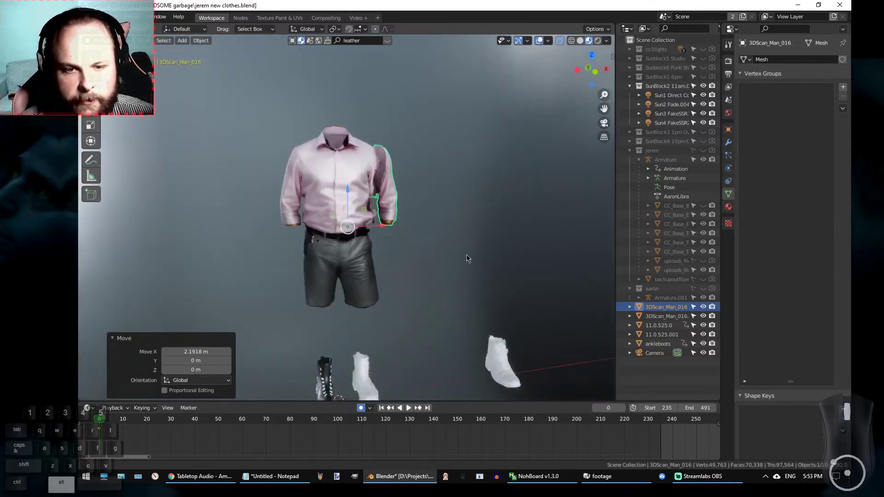
left_click_drag(500, 283, 472, 314, "alt")
left_click_drag(424, 293, 426, 195, "alt")
scroll(316, 164, "up", 5)
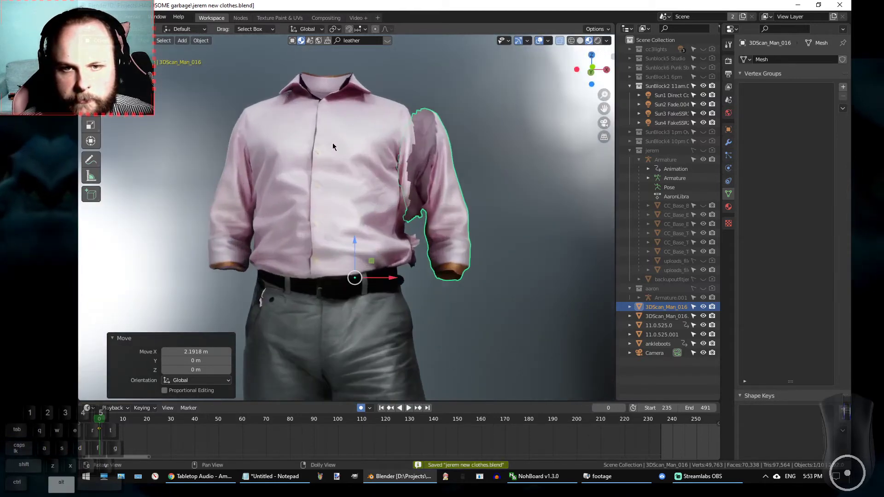
left_click_drag(332, 89, 335, 108, "alt")
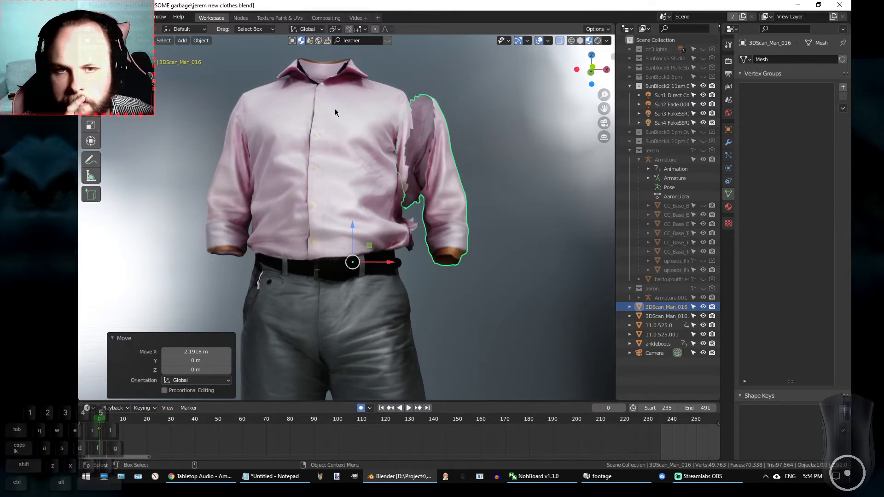
left_click_drag(346, 135, 336, 194, "alt")
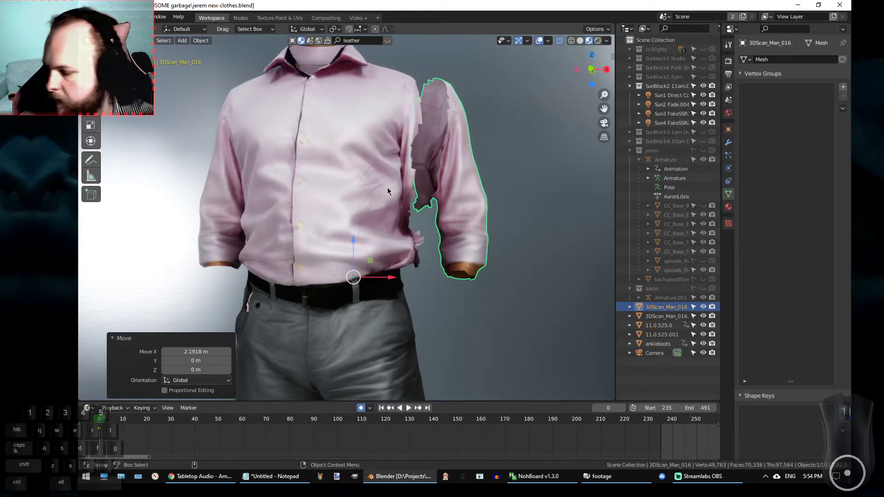
left_click_drag(387, 194, 412, 221, "alt")
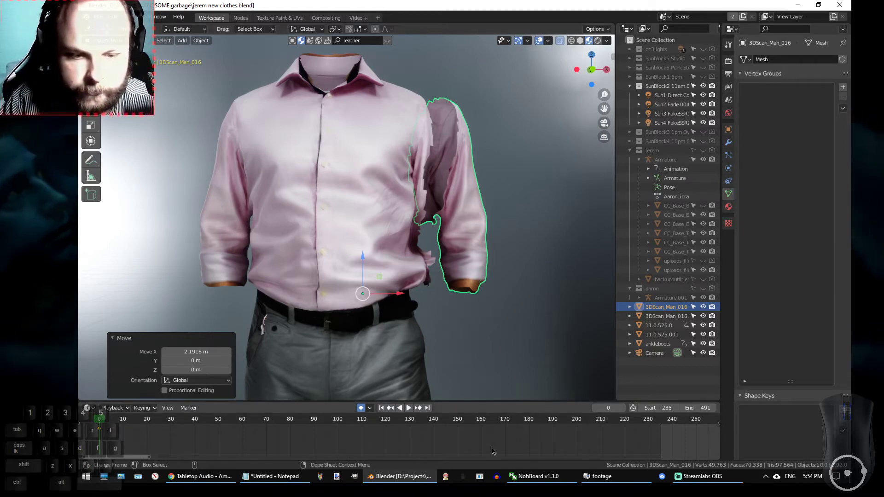
Activate the standby 1080p scene in Streamlabs OBS and return to Blender.
left_click(697, 482)
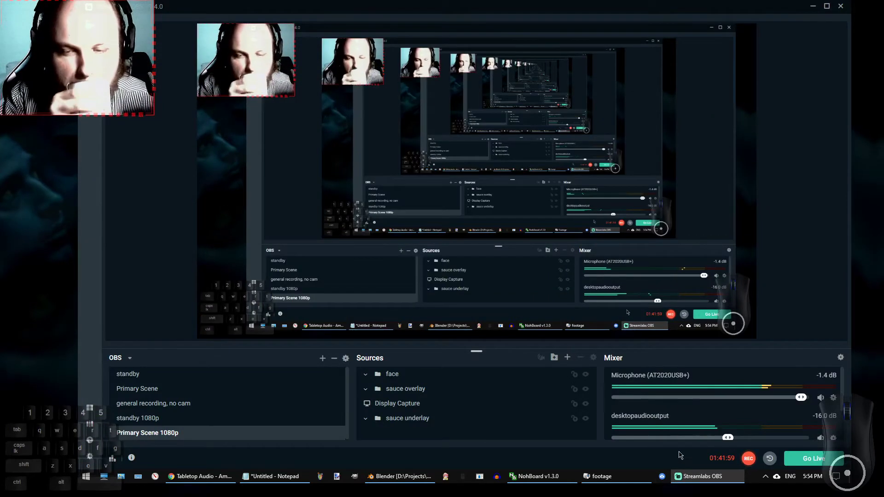
left_click(250, 419)
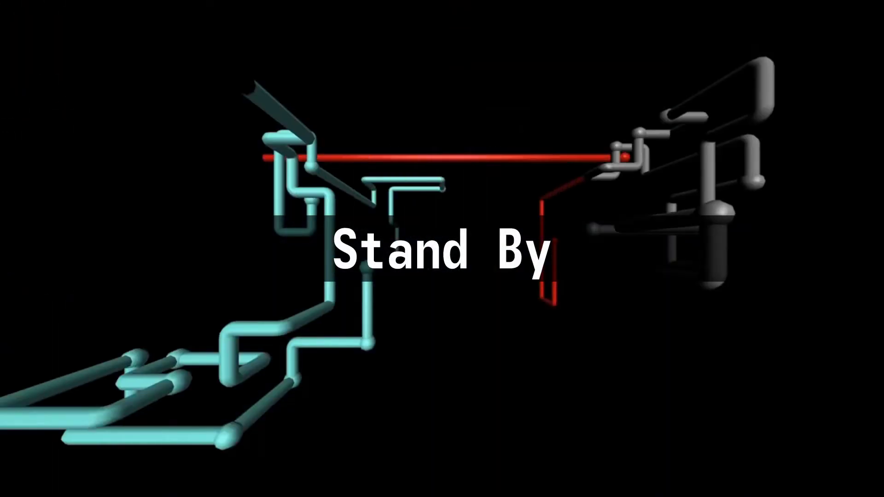
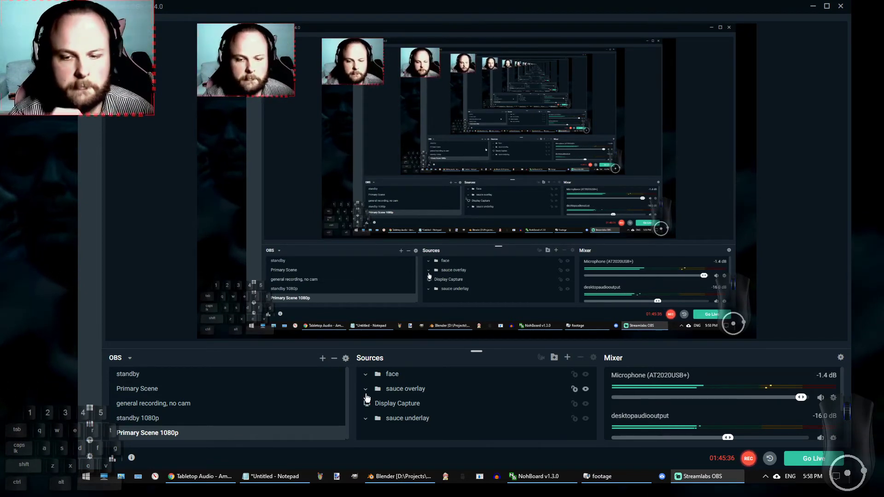
left_click(399, 477)
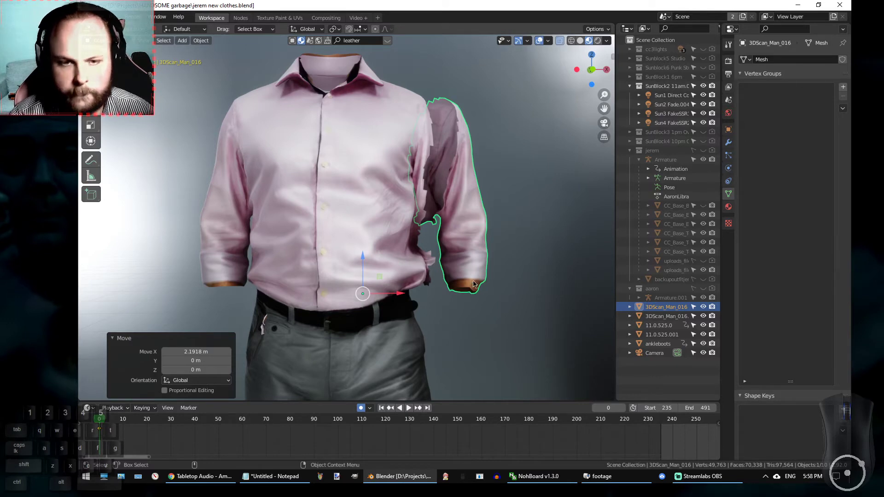
Select the ankleboots mesh and hide the BlenderKit asset bar.
scroll(474, 284, "down", 8)
scroll(365, 263, "up", 6)
middle_click_drag(494, 258, 349, 266)
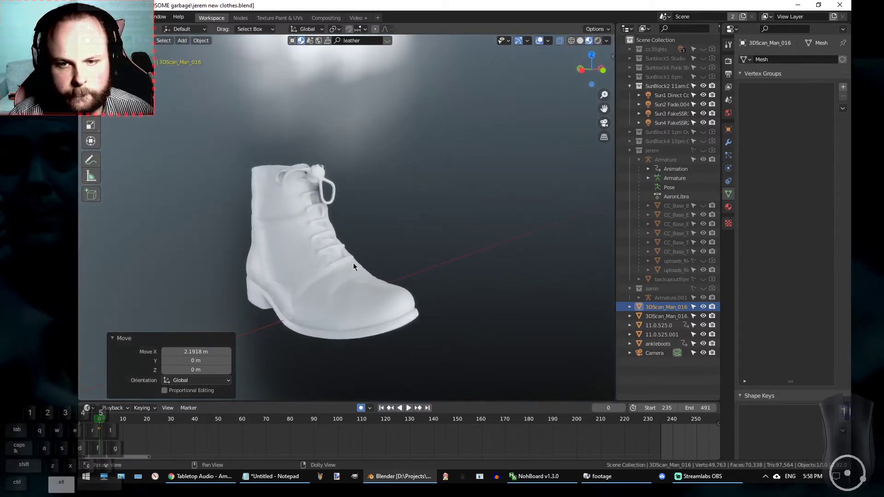
scroll(475, 217, "up", 5)
middle_click_drag(446, 216, 438, 209)
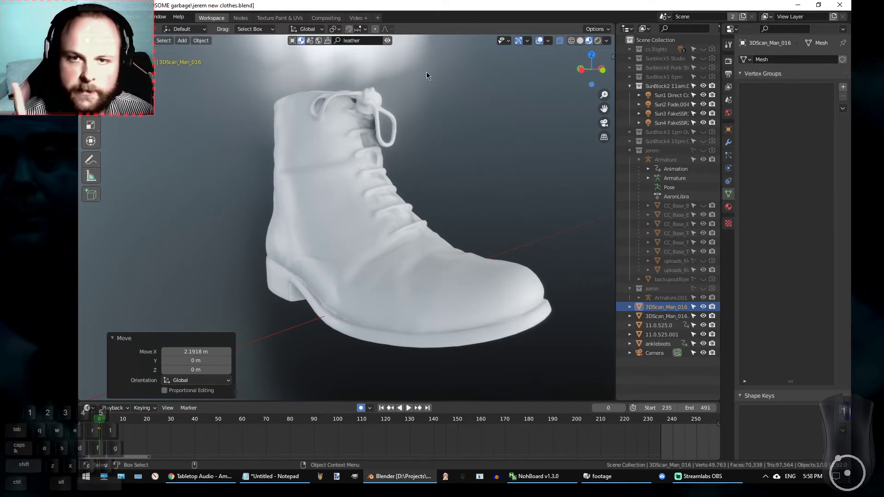
key("Tab")
left_click(334, 204)
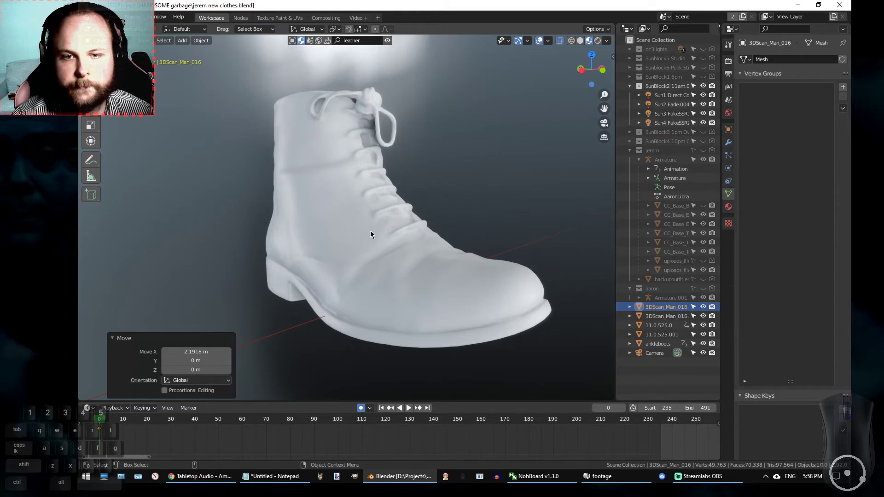
left_click(383, 139)
left_click(387, 41)
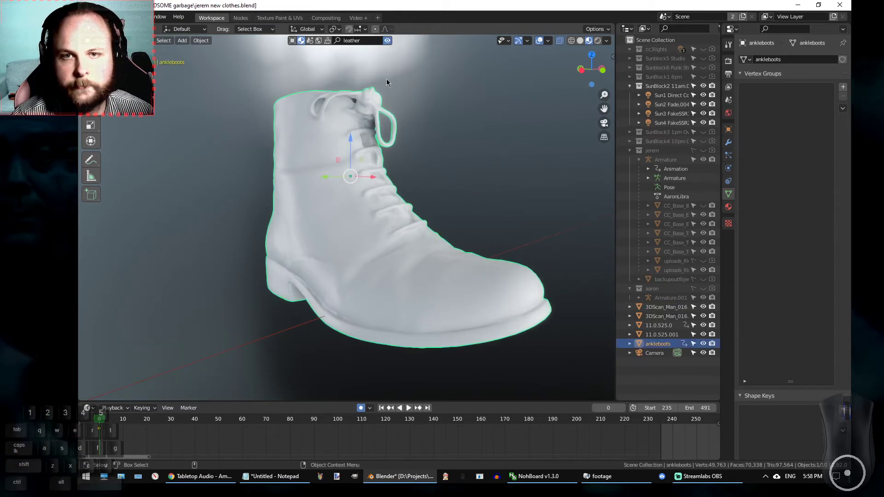
Show the ankleboots mesh in the orthographic right view and enter Edit Mode on it.
scroll(394, 168, "up", 2)
left_click_drag(417, 140, 363, 117, "alt")
right_click_drag(363, 117, 365, 163, "alt")
left_click_drag(365, 163, 429, 178, "alt")
middle_click_drag(295, 158, 358, 177, "alt")
key("KP_3")
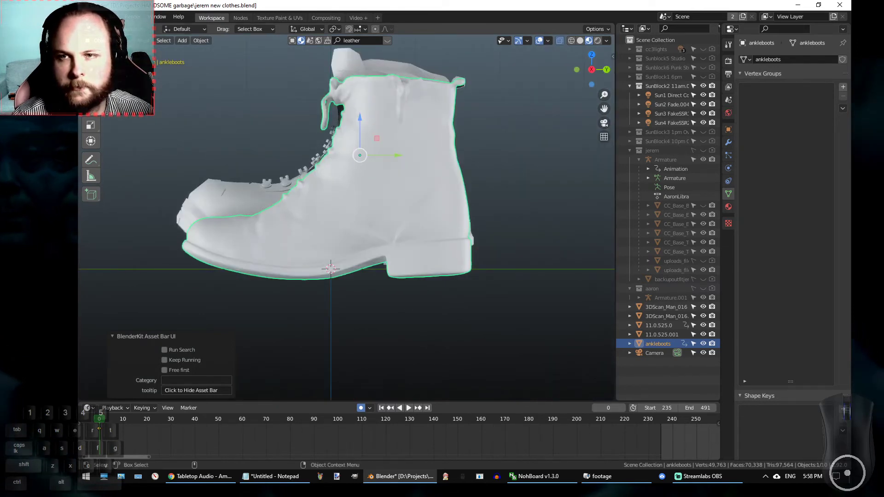
key("Tab")
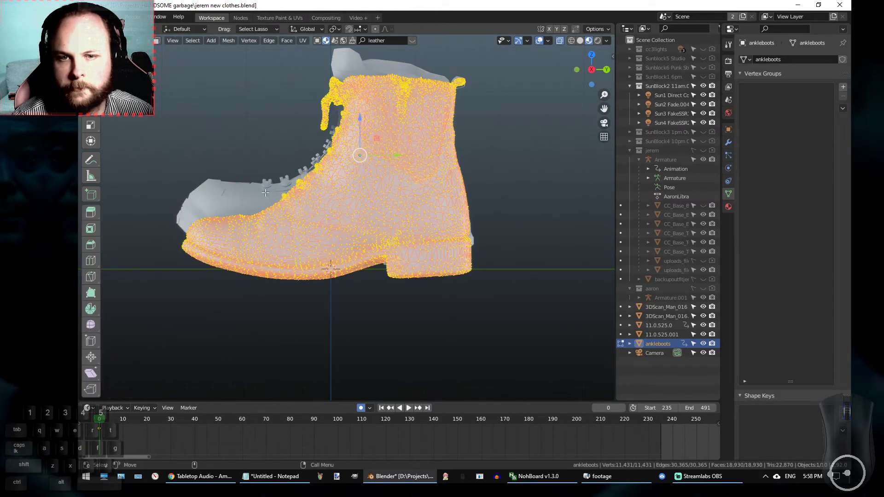
Lasso-select the boot's front upper vertices above the sole, from the toe back to the start of the laces.
scroll(266, 193, "up", 5)
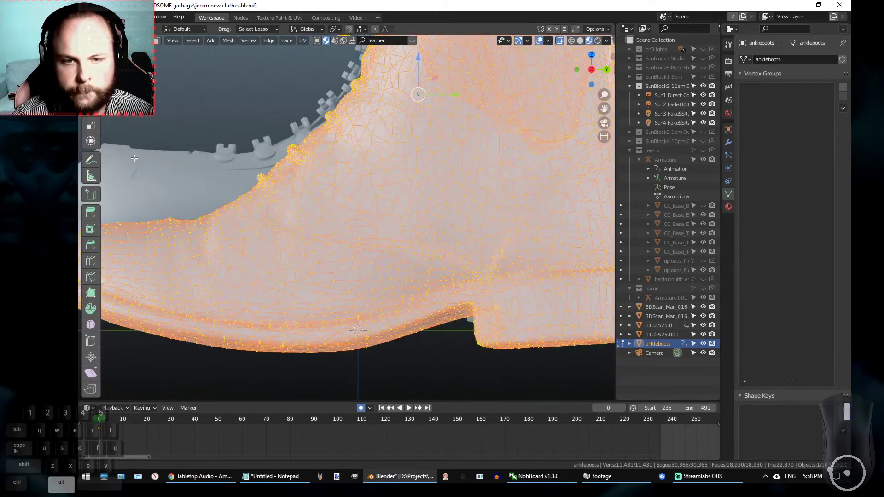
middle_click_drag(328, 187, 216, 166, "shift")
scroll(249, 172, "down", 1)
middle_click_drag(422, 193, 457, 191, "shift")
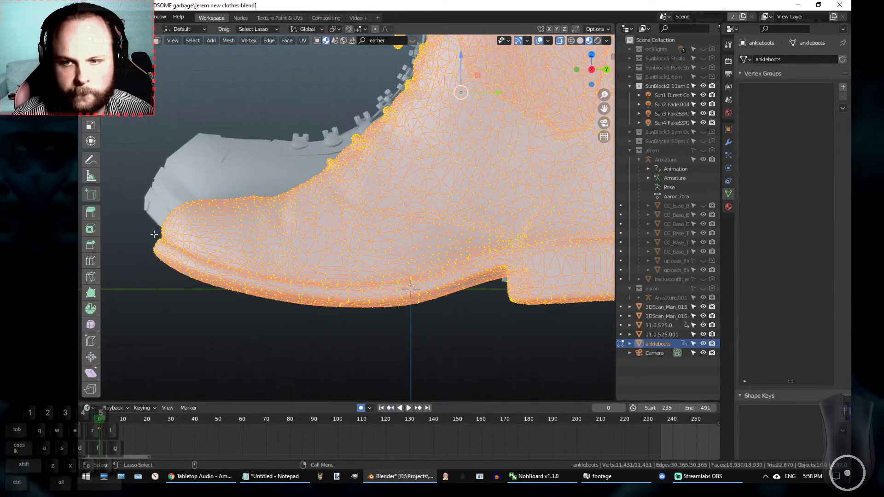
mouse_move(156, 234)
left_mouse_down()
mouse_move(146, 212)
mouse_move(235, 159)
mouse_move(340, 241)
mouse_move(323, 286)
left_mouse_up()
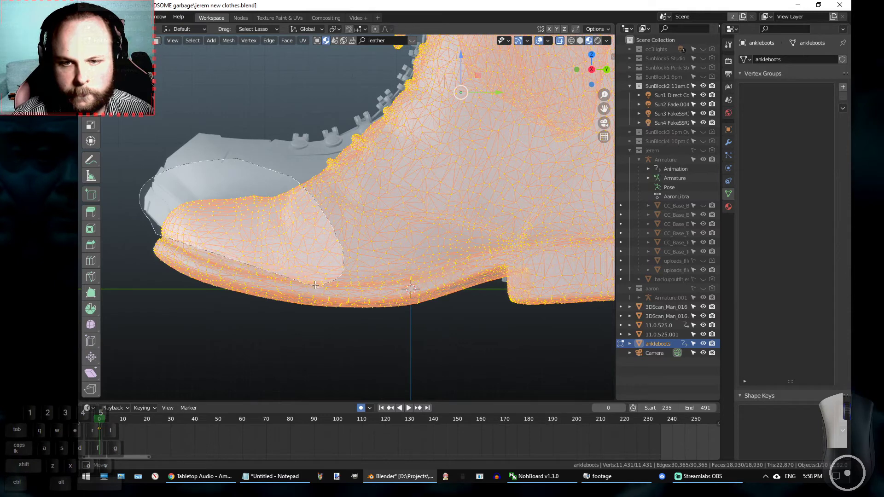
left_click_drag(324, 280, 320, 282)
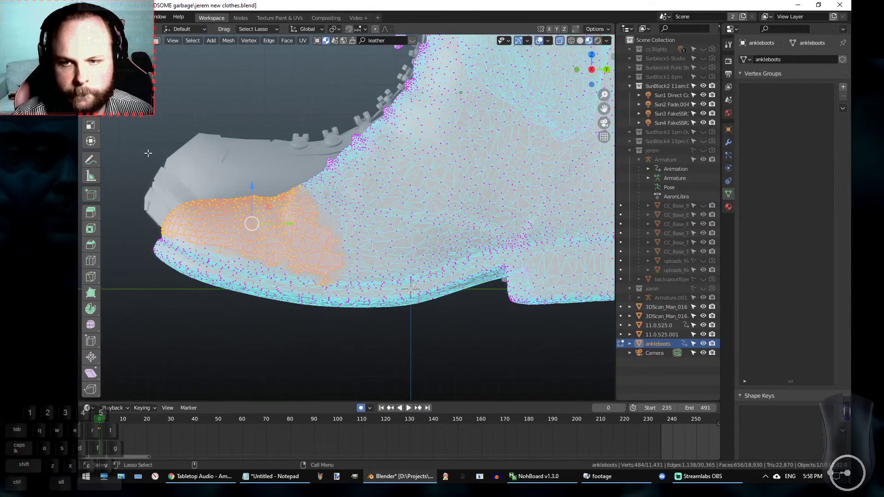
Lasso-select only the toe cap vertices, following the seam where the upper meets the sole.
scroll(133, 225, "up", 6, "alt")
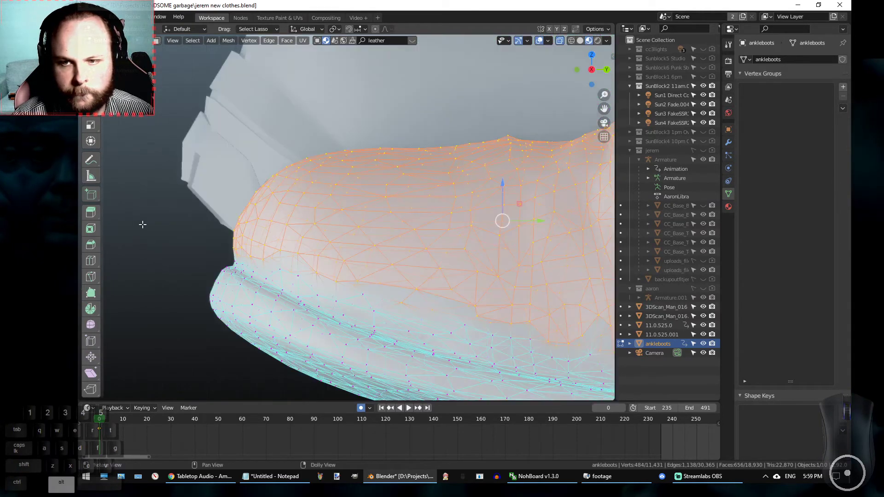
scroll(201, 220, "up", 1, "alt")
middle_click_drag(202, 219, 104, 171, "alt")
scroll(106, 171, "down", 1, "alt")
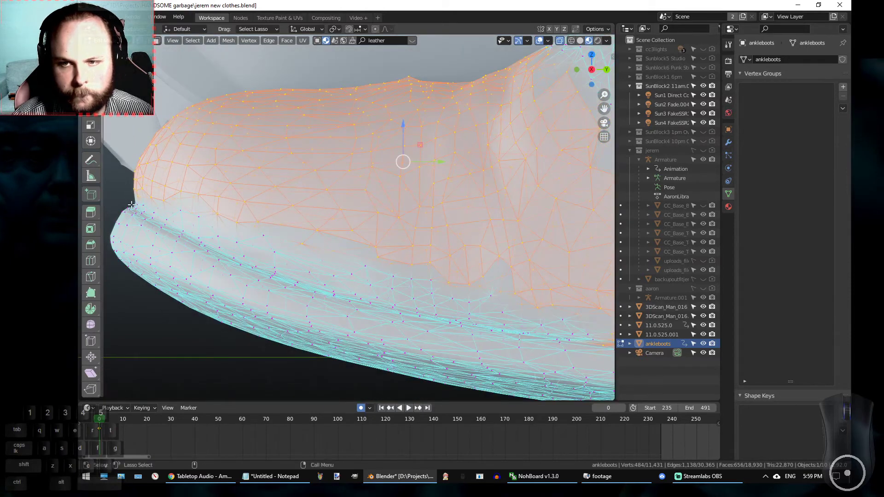
mouse_move(130, 205)
left_mouse_down()
mouse_move(111, 134)
mouse_move(391, 113)
mouse_move(442, 207)
mouse_move(399, 273)
mouse_move(264, 269)
left_mouse_up()
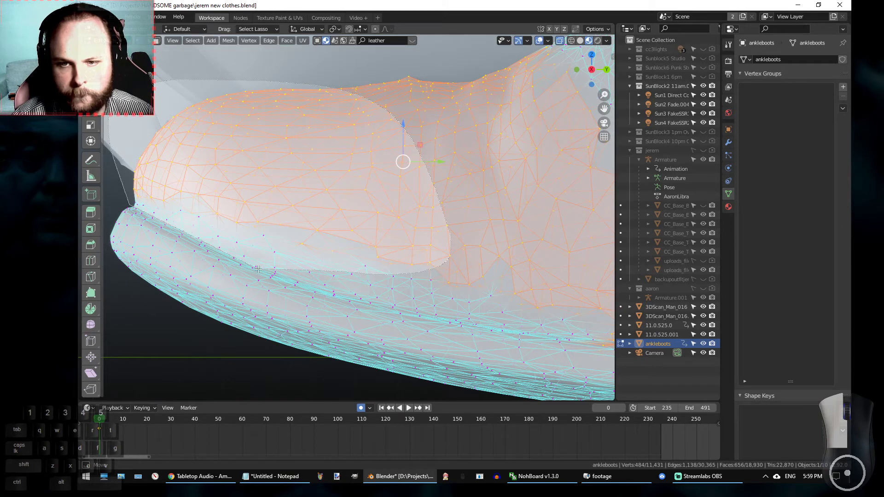
left_click_drag(207, 249, 229, 241)
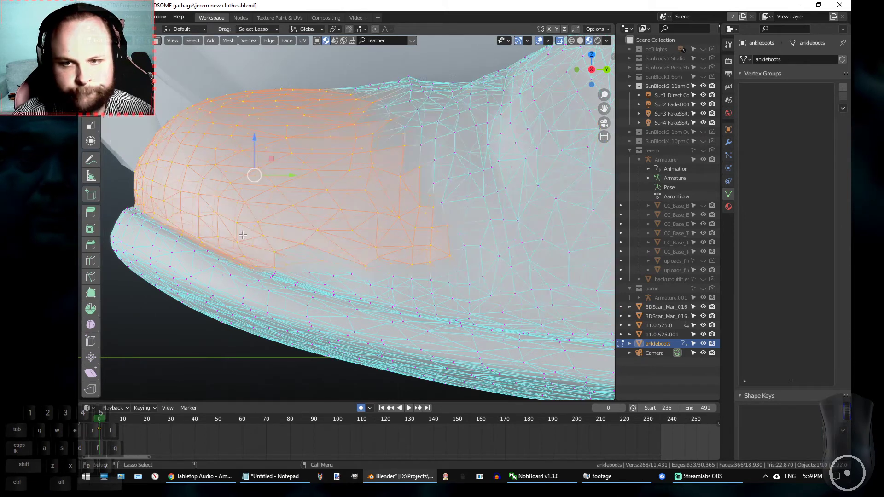
scroll(146, 201, "up", 3)
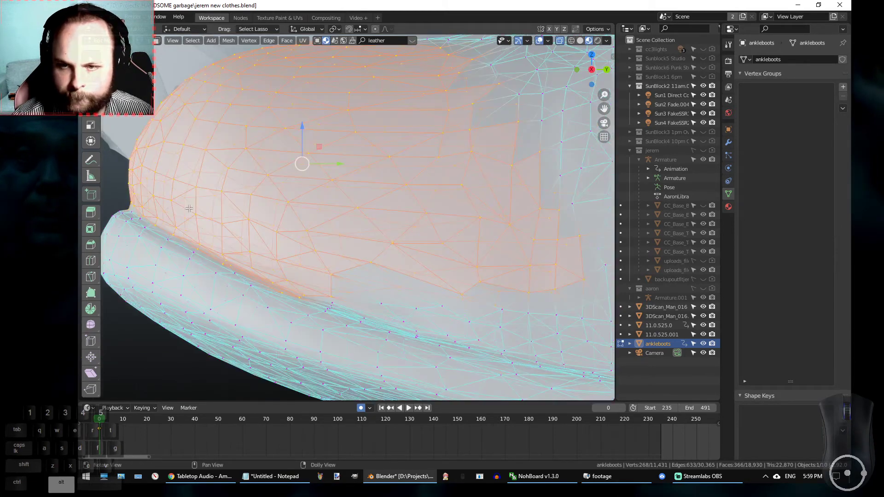
With the mesh shown see-through, add the missed vertices along the toe's sole seam to the selection.
middle_click_drag(196, 214, 239, 200, "alt")
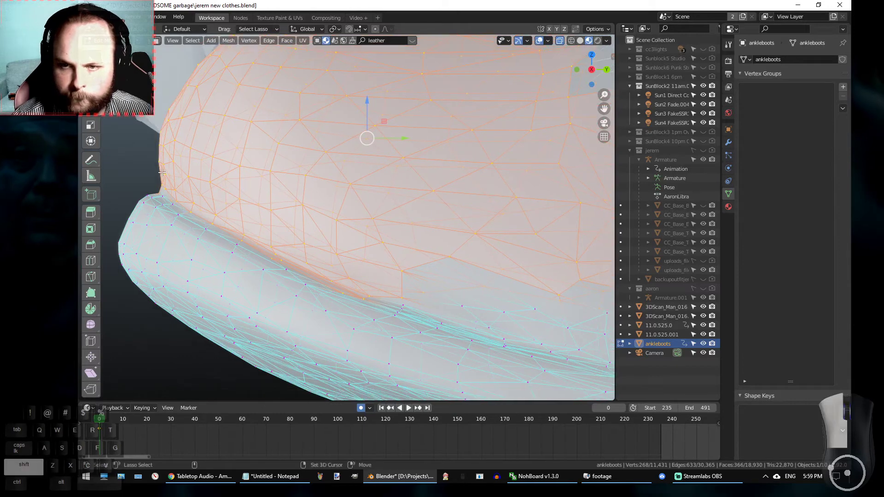
left_click_drag(169, 200, 201, 202, "shift")
key("z")
scroll(300, 211, "up", 2)
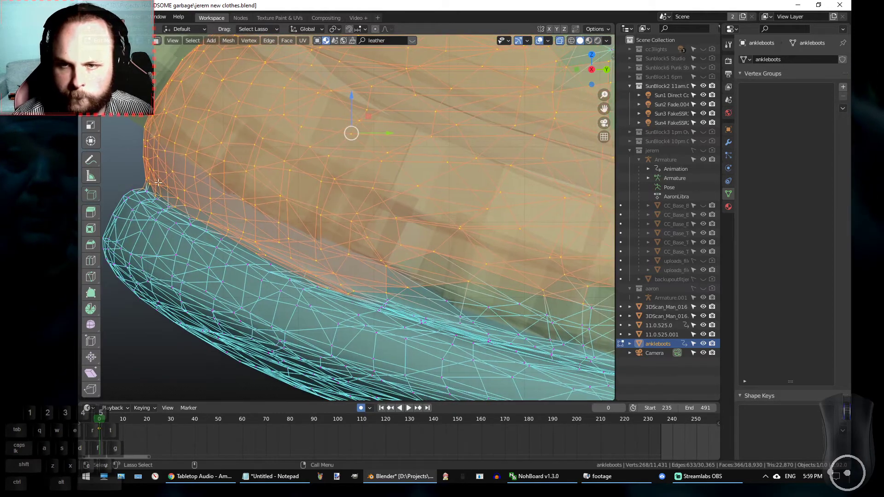
left_click_drag(166, 176, 153, 172, "shift")
left_click_drag(188, 211, 192, 226, "shift")
scroll(187, 211, "up", 3)
middle_click_drag(281, 237, 190, 193, "alt")
scroll(190, 193, "down", 1)
left_click_drag(141, 185, 132, 198, "shift")
middle_click_drag(303, 229, 345, 220, "alt")
scroll(345, 219, "down", 3)
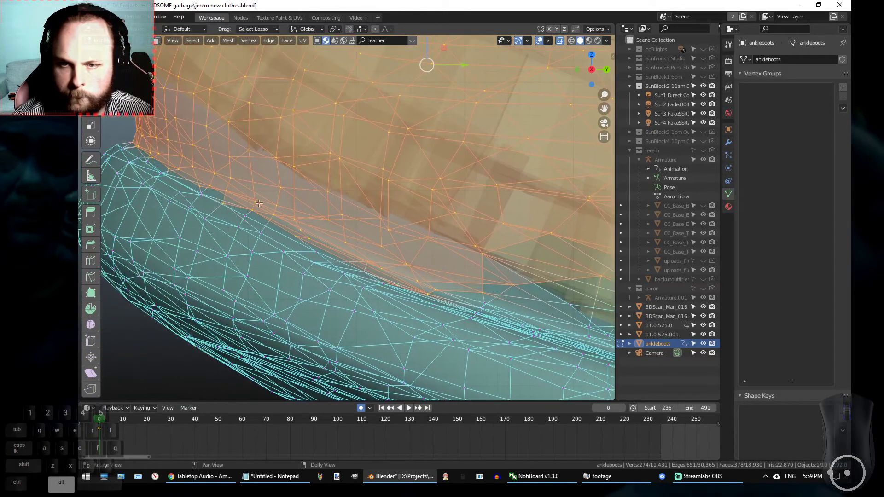
Extend the selection with the seam vertices just behind the lower edge of the toe cap.
scroll(208, 177, "down", 10)
left_click_drag(208, 177, 209, 191, "alt")
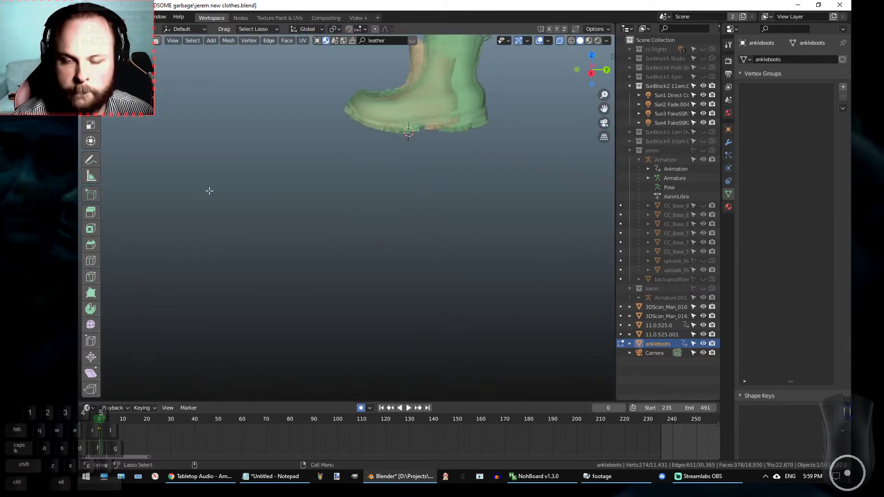
scroll(319, 116, "down", 8)
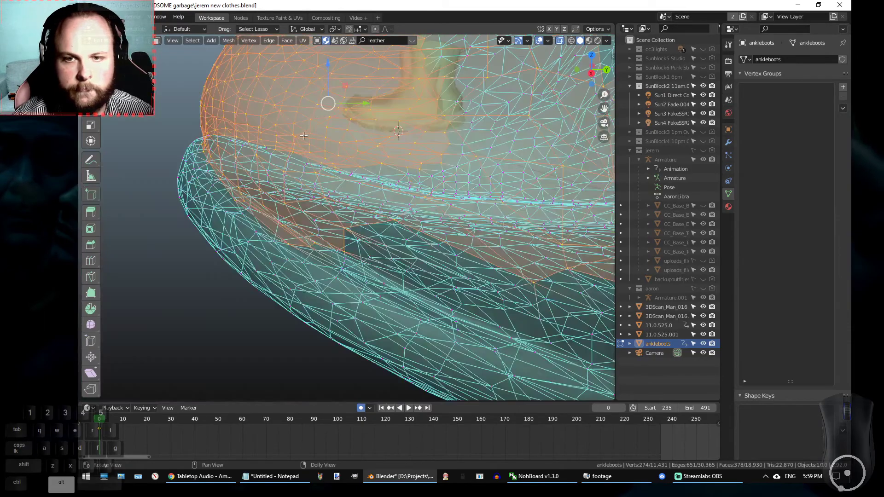
mouse_move(246, 152)
left_mouse_down("alt")
mouse_move(249, 168)
mouse_move(256, 166)
mouse_move(217, 164)
mouse_move(213, 145)
mouse_move(327, 170)
mouse_move(410, 168)
mouse_move(263, 166)
mouse_move(219, 157)
mouse_move(219, 147)
left_mouse_up("alt")
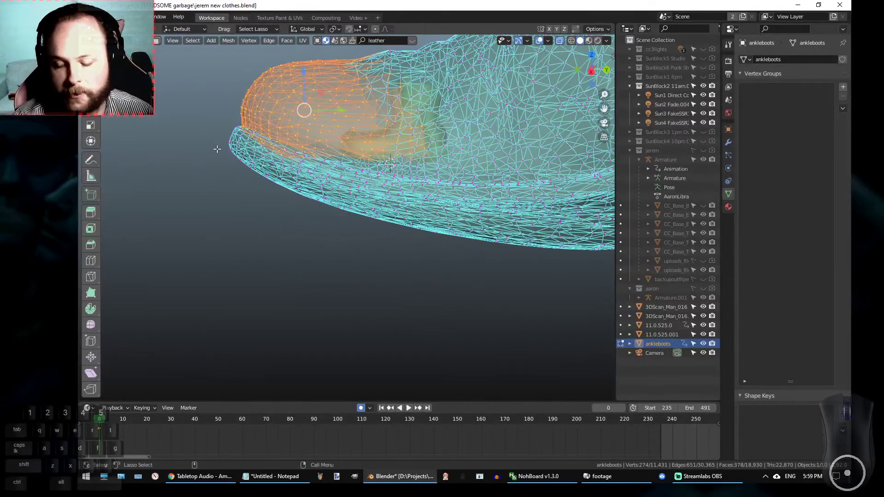
key("KP_Decimal")
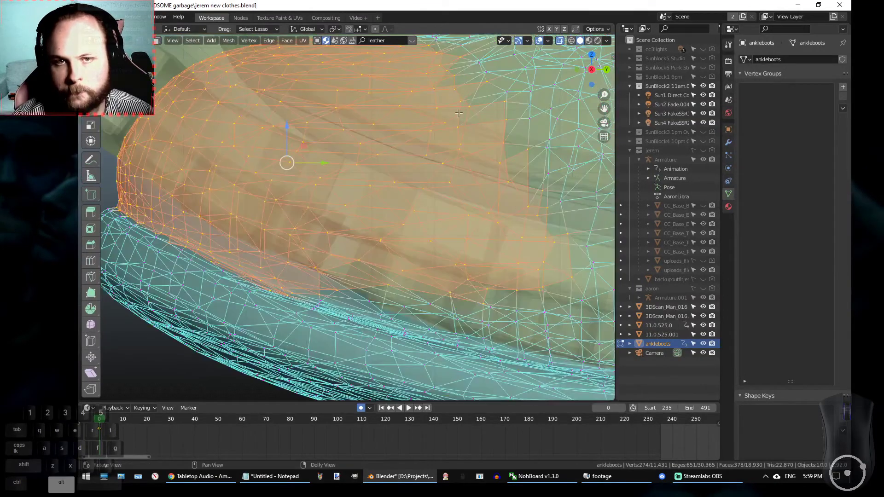
scroll(387, 247, "up", 4)
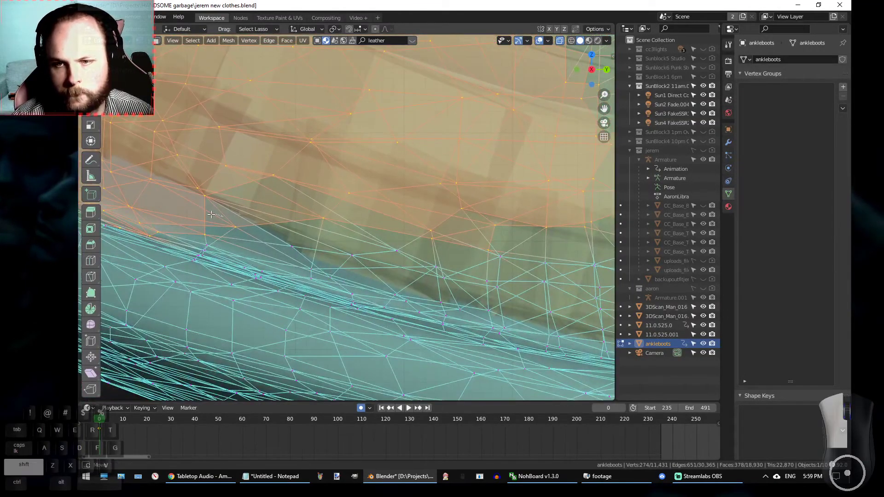
left_click_drag(209, 261, 205, 258, "shift")
middle_click_drag(205, 257, 174, 242, "shift")
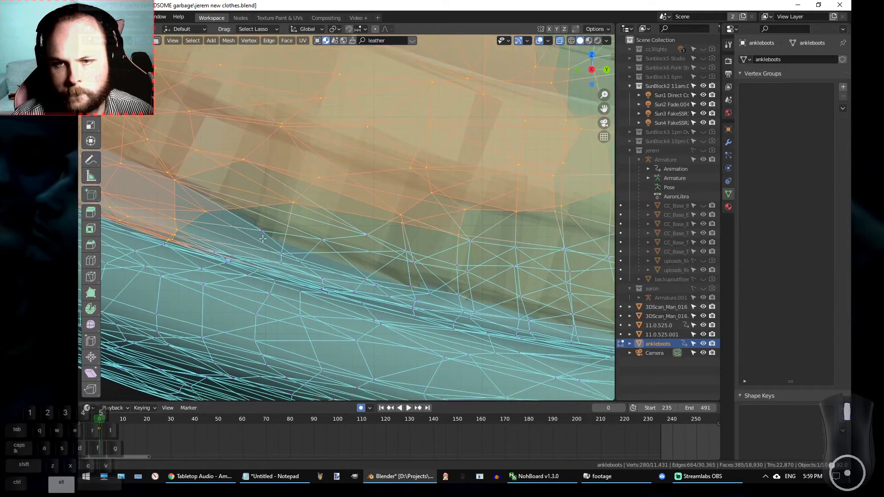
Lasso-add the lower upper vertices in sections along the sole seam, from the toe cap back to the ball of the foot.
mouse_move(195, 211)
left_mouse_down("shift")
mouse_move(209, 248)
mouse_move(348, 297)
mouse_move(470, 271)
mouse_move(436, 196)
left_mouse_up("shift")
middle_click_drag(436, 196, 170, 203, "shift")
mouse_move(170, 202)
left_mouse_down("shift")
mouse_move(233, 190)
mouse_move(201, 260)
mouse_move(402, 239)
mouse_move(419, 88)
left_mouse_up("shift")
middle_click_drag(316, 232, 232, 194, "shift")
left_click_drag(232, 195, 206, 194, "shift")
mouse_move(193, 240)
left_mouse_down("shift")
mouse_move(212, 240)
mouse_move(177, 241)
left_mouse_up("shift")
middle_click_drag(258, 184, 191, 198, "shift")
mouse_move(198, 183)
left_mouse_down("shift")
mouse_move(159, 221)
mouse_move(393, 262)
mouse_move(429, 148)
left_mouse_up("shift")
middle_click_drag(379, 205, 297, 185, "shift")
mouse_move(297, 185)
left_mouse_down("shift")
mouse_move(177, 214)
mouse_move(247, 260)
mouse_move(391, 270)
mouse_move(469, 142)
left_mouse_up("shift")
middle_click_drag(454, 220, 349, 208, "shift")
mouse_move(349, 208)
left_mouse_down("shift")
mouse_move(265, 196)
mouse_move(253, 260)
mouse_move(430, 282)
mouse_move(454, 161)
left_mouse_up("shift")
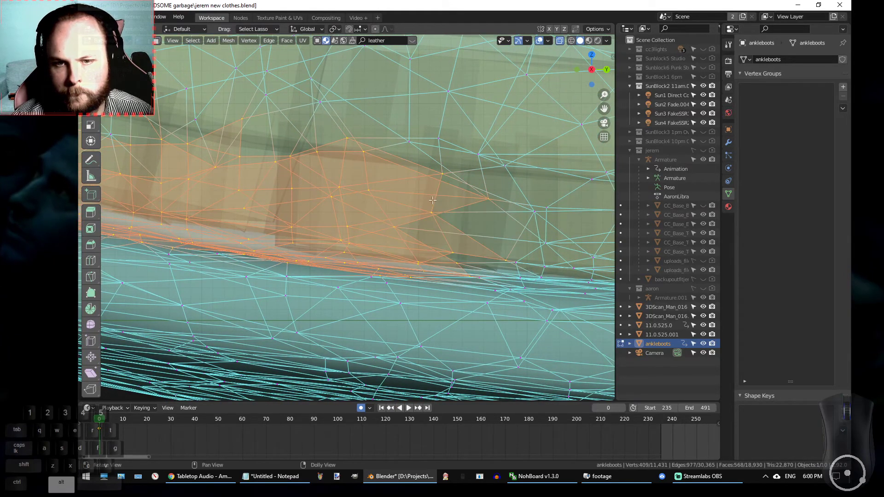
Continue the selection above the sole seam under the mid-foot, deselecting stray sole-edge vertices and adding missed seam vertices.
middle_click_drag(491, 239, 357, 211, "alt")
mouse_move(404, 144)
left_mouse_down("shift")
mouse_move(205, 177)
mouse_move(209, 241)
mouse_move(405, 269)
mouse_move(561, 147)
left_mouse_up("shift")
middle_click_drag(561, 147, 369, 151, "shift")
mouse_move(368, 151)
left_mouse_down("shift")
mouse_move(233, 140)
mouse_move(131, 221)
mouse_move(198, 263)
mouse_move(334, 256)
mouse_move(479, 193)
left_mouse_up("shift")
middle_click_drag(479, 194, 376, 146)
scroll(381, 203, "up", 2)
middle_click_drag(381, 203, 318, 200, "alt")
mouse_move(304, 298)
left_mouse_down("ctrl")
mouse_move(314, 281)
mouse_move(284, 282)
left_mouse_up("ctrl")
mouse_move(297, 247)
left_mouse_down("shift")
mouse_move(200, 242)
mouse_move(208, 270)
left_mouse_up("shift")
left_click_drag(322, 279, 354, 242, "shift")
Extend the lower-upper selection back along the sole seam to the start of the arch.
middle_click_drag(600, 193, 467, 183, "alt")
mouse_move(457, 174)
left_mouse_down("shift")
mouse_move(248, 220)
mouse_move(346, 267)
mouse_move(435, 270)
mouse_move(566, 230)
mouse_move(525, 176)
left_mouse_up("shift")
scroll(526, 175, "down", 3)
mouse_move(526, 176)
middle_mouse_down("alt")
mouse_move(482, 138)
mouse_move(359, 187)
middle_mouse_up("alt")
mouse_move(350, 185)
left_mouse_down("shift")
mouse_move(335, 180)
mouse_move(255, 247)
left_mouse_up("shift")
left_click_drag(319, 246, 416, 180, "shift")
scroll(415, 179, "up", 5)
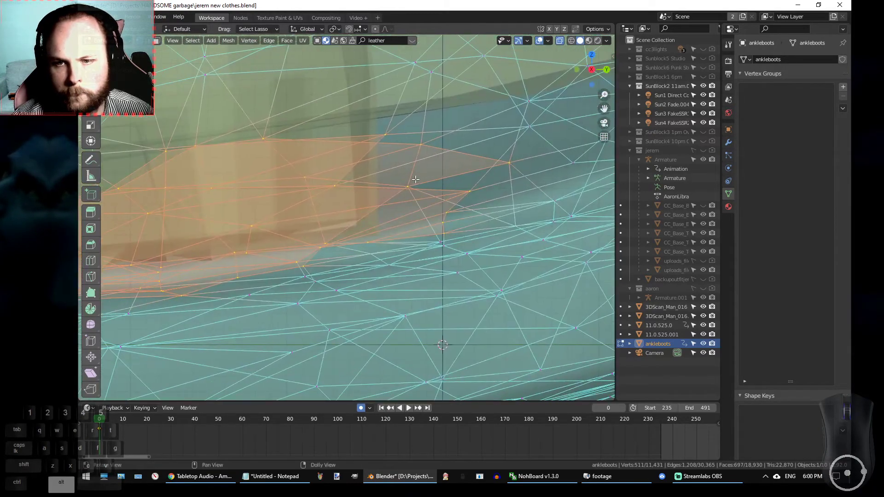
Clean up the selection at the start of the arch by deselecting stray sole vertices and adding missed upper vertices.
scroll(340, 190, "down", 3)
scroll(207, 225, "up", 2)
middle_click_drag(254, 221, 294, 221, "alt")
mouse_move(327, 261)
left_mouse_down("ctrl")
mouse_move(318, 260)
mouse_move(351, 271)
left_mouse_up("ctrl")
middle_click_drag(261, 220, 340, 202, "alt")
mouse_move(335, 202)
left_mouse_down("shift")
mouse_move(255, 249)
mouse_move(332, 223)
left_mouse_up("shift")
middle_click_drag(417, 192, 138, 227, "alt")
mouse_move(417, 113)
left_mouse_down("shift")
mouse_move(366, 114)
mouse_move(159, 244)
mouse_move(414, 232)
mouse_move(359, 135)
left_mouse_up("shift")
Lasso-add the rising strip of upper vertices along the arch and deselect the stray vertices on the sole edge.
scroll(390, 131, "down", 9)
mouse_move(370, 138)
middle_mouse_down("alt")
mouse_move(347, 187)
mouse_move(307, 180)
mouse_move(223, 203)
middle_mouse_up("alt")
scroll(346, 187, "up", 1)
scroll(346, 187, "up", 6)
left_click_drag(469, 122, 323, 153, "shift")
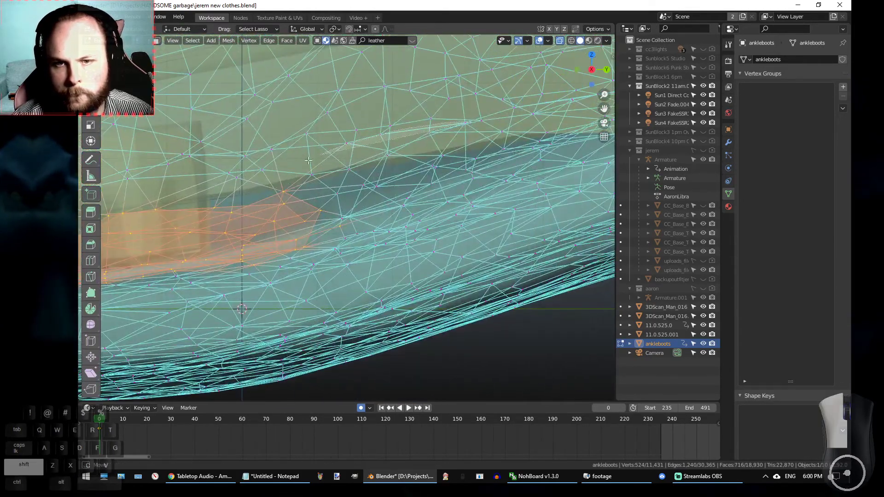
left_click_drag(419, 236, 465, 143, "shift")
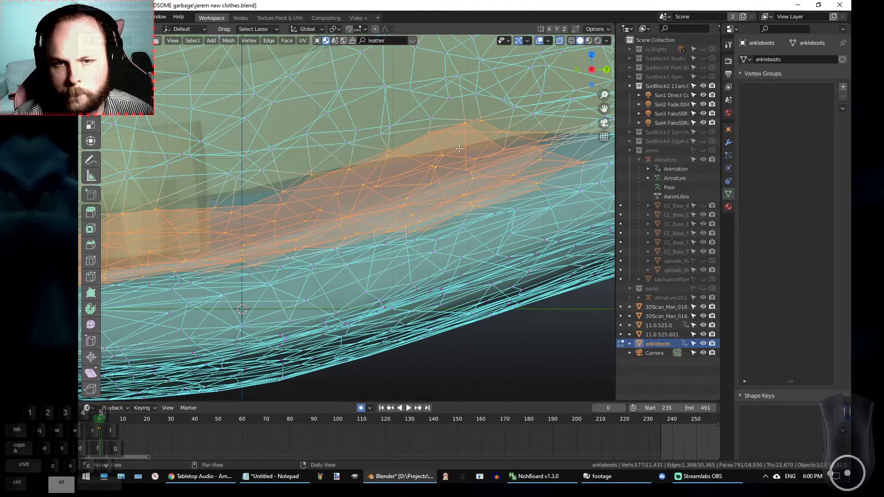
mouse_move(433, 241)
left_mouse_down("ctrl")
mouse_move(433, 268)
mouse_move(391, 244)
mouse_move(513, 211)
left_mouse_up("ctrl")
middle_click_drag(516, 202, 290, 245, "alt")
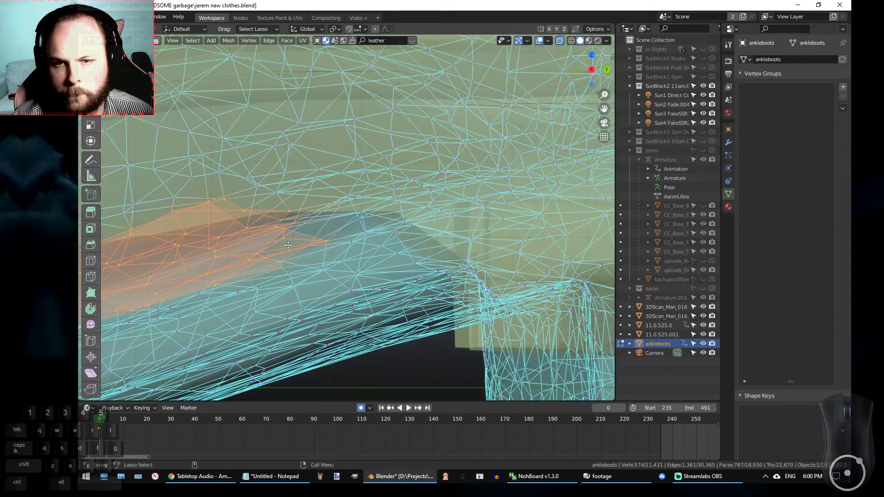
Add the patch of upper vertices above the end of the arch, just in front of the heel block.
left_click_drag(276, 265, 489, 114, "shift")
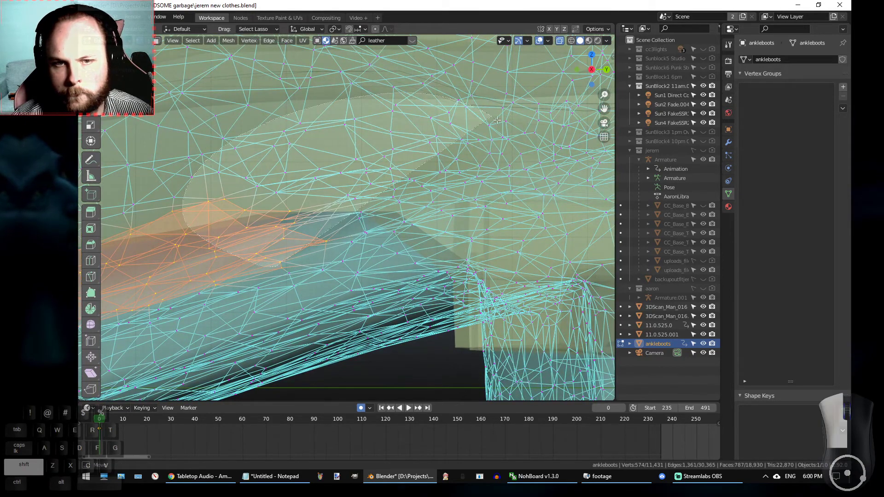
left_click_drag(511, 182, 511, 183, "shift")
middle_click_drag(511, 183, 366, 199, "alt")
middle_click_drag(448, 195, 397, 200, "alt")
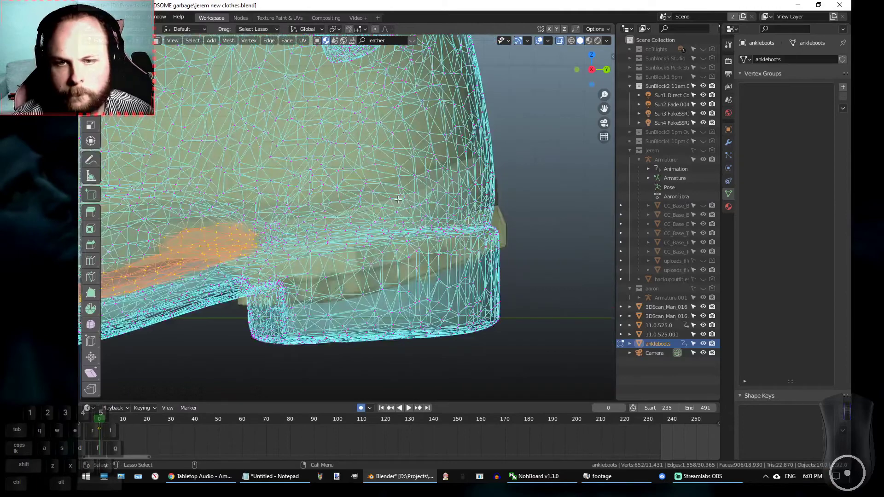
middle_click_drag(261, 207, 369, 210, "alt")
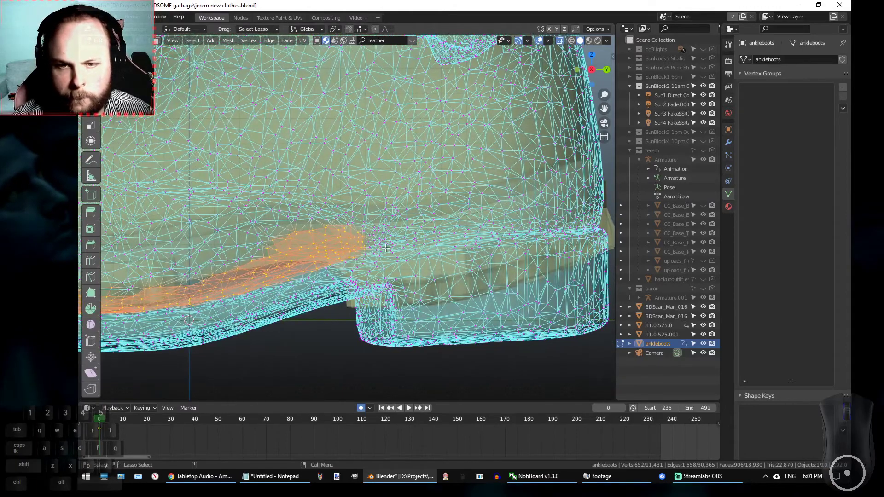
Extend the selection to the pointed seam end above the heel block and along the seam's upper edge in front of it.
scroll(400, 243, "up", 4)
scroll(399, 242, "up", 3, "alt")
scroll(347, 270, "down", 2, "alt")
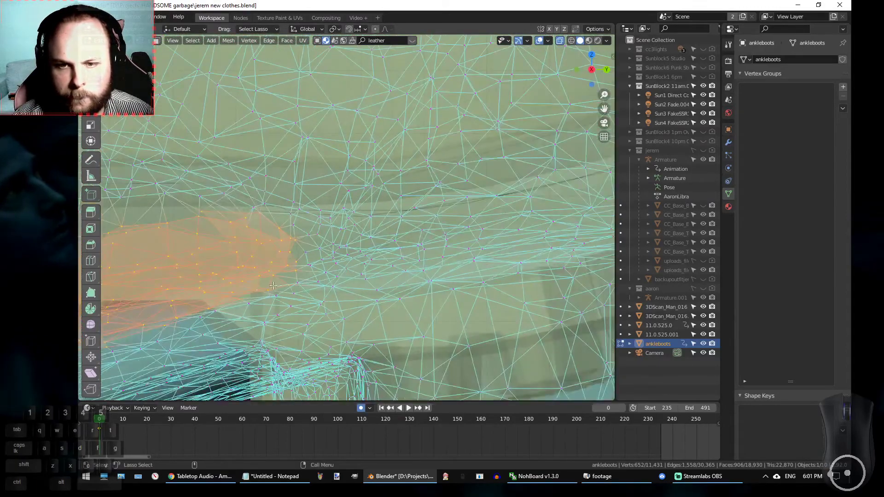
left_click_drag(205, 307, 243, 313, "shift")
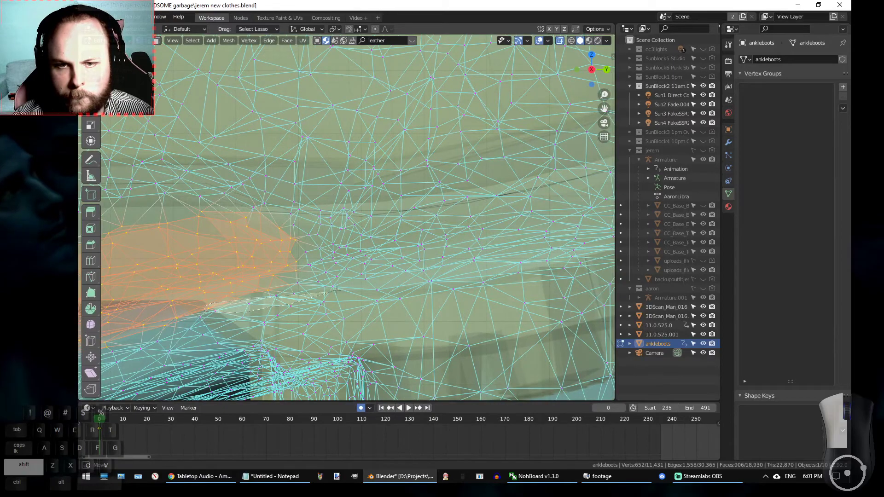
left_click_drag(399, 265, 382, 228, "shift")
mouse_move(312, 210)
left_mouse_down("shift")
mouse_move(216, 176)
mouse_move(129, 193)
mouse_move(138, 240)
left_mouse_up("shift")
Lasso-add the side panel vertices below the raised upper seam, working forward from the heel towards the instep.
mouse_move(139, 239)
left_mouse_down("alt")
mouse_move(276, 231)
mouse_move(472, 247)
mouse_move(455, 218)
left_mouse_up("alt")
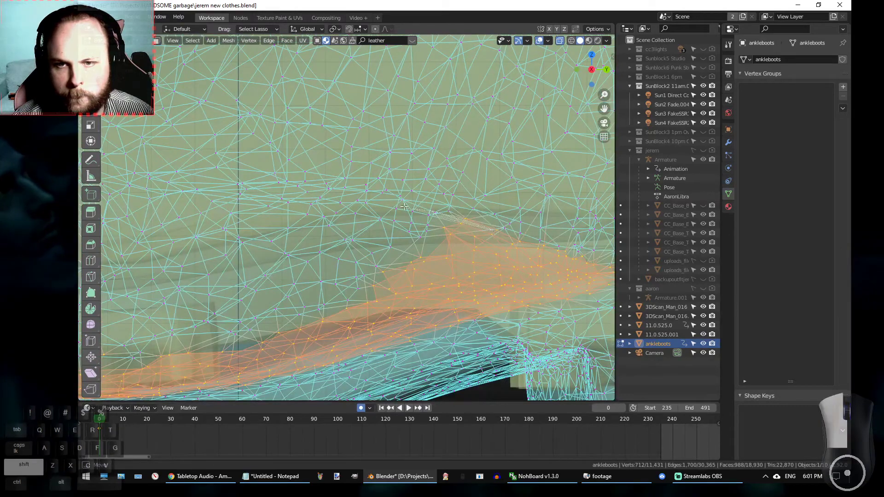
left_click_drag(243, 190, 238, 194, "shift")
mouse_move(258, 285)
left_mouse_down("alt")
mouse_move(386, 261)
mouse_move(517, 278)
mouse_move(452, 263)
left_mouse_up("alt")
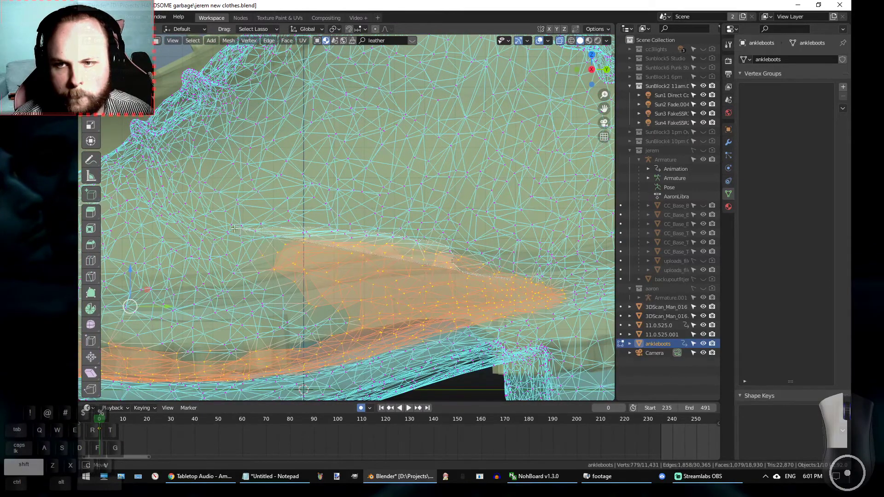
left_click_drag(213, 228, 216, 230, "shift")
left_click_drag(276, 239, 375, 225, "alt")
left_click_drag(296, 251, 482, 191, "alt")
Check the selection from the boot's opposite side and switch the viewport to wireframe shading.
scroll(479, 175, "up", 5)
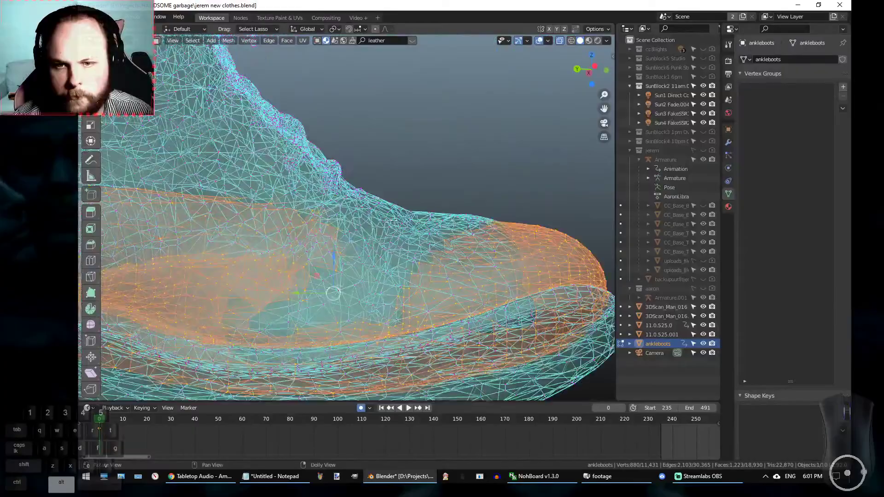
mouse_move(476, 150)
left_mouse_down("alt")
mouse_move(537, 171)
mouse_move(473, 178)
mouse_move(469, 143)
mouse_move(479, 138)
mouse_move(471, 162)
mouse_move(505, 133)
mouse_move(423, 214)
mouse_move(461, 183)
mouse_move(497, 176)
mouse_move(521, 202)
mouse_move(460, 138)
mouse_move(499, 143)
mouse_move(511, 134)
mouse_move(515, 152)
mouse_move(498, 158)
mouse_move(269, 156)
mouse_move(244, 131)
mouse_move(218, 125)
mouse_move(240, 142)
mouse_move(226, 148)
left_mouse_up("alt")
left_click(438, 148)
right_click_drag(214, 141, 264, 131, "alt")
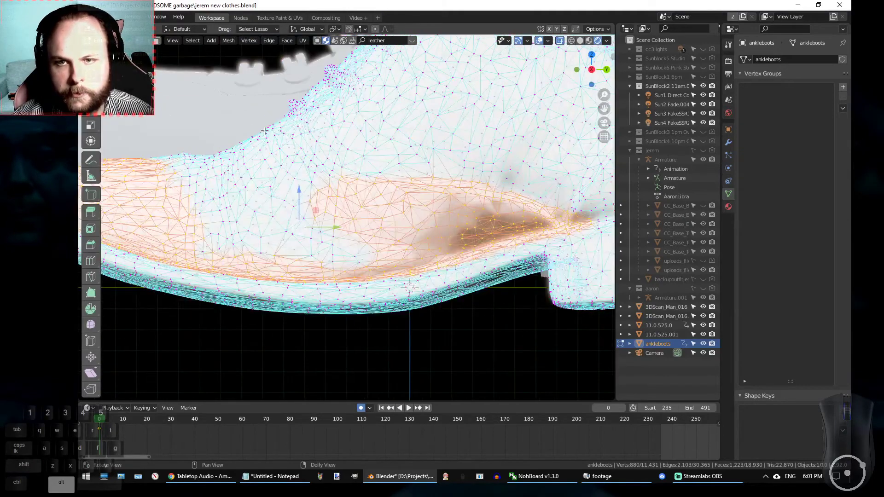
left_click(218, 158)
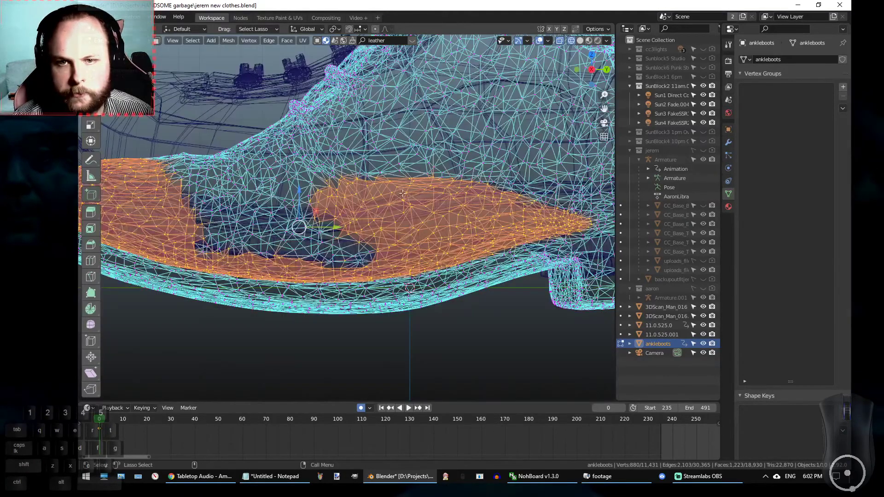
Add the unselected vertices between the side panel and toe cap, filling the front upper up to the lowest lace.
scroll(377, 180, "up", 2)
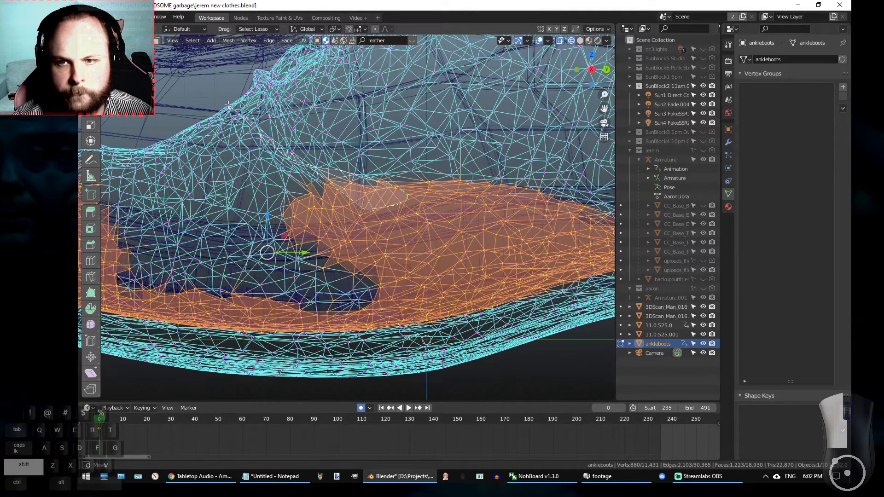
left_click_drag(430, 264, 432, 263, "shift")
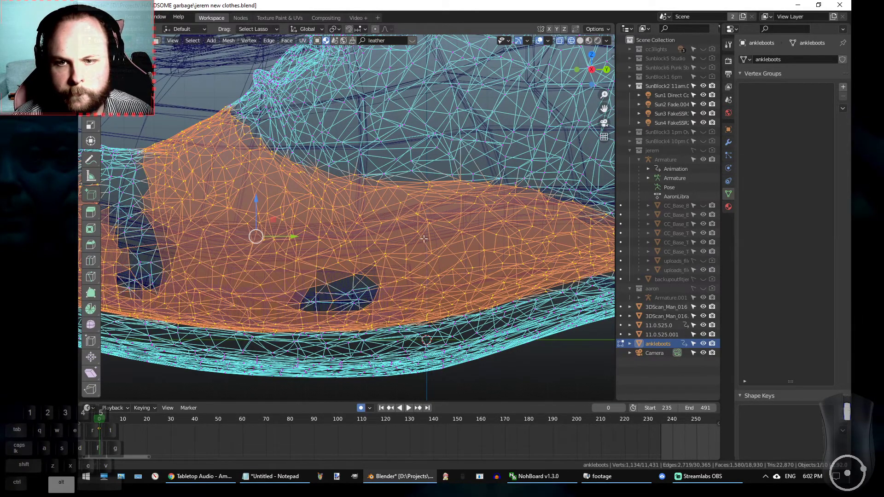
middle_click_drag(399, 248, 502, 234, "alt")
left_click_drag(502, 233, 390, 248, "shift")
left_click_drag(510, 275, 509, 265, "shift")
mouse_move(391, 249)
middle_mouse_down("alt")
mouse_move(415, 260)
mouse_move(541, 273)
middle_mouse_up("alt")
mouse_move(346, 291)
left_mouse_down("shift")
mouse_move(444, 307)
mouse_move(345, 108)
left_mouse_up("shift")
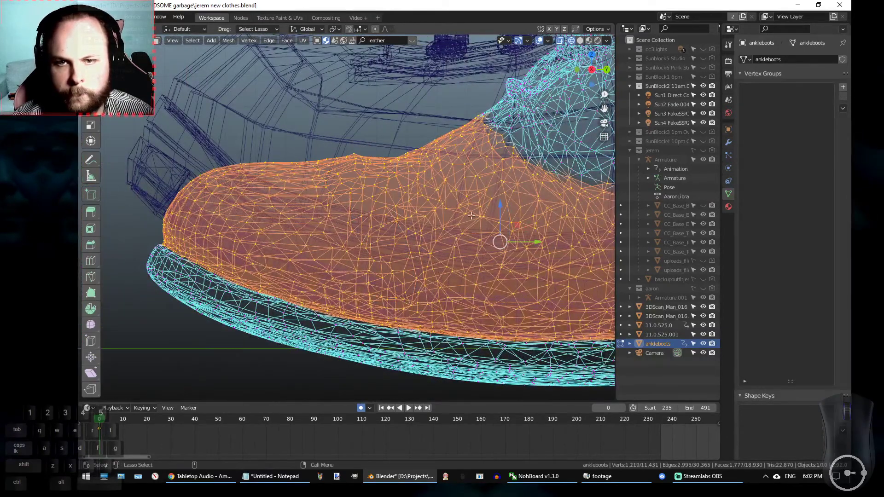
Add the missed vertices along the sole seam on the opposite side of the boot's front upper.
scroll(344, 107, "down", 3)
mouse_move(345, 108)
middle_mouse_down("alt")
mouse_move(262, 197)
mouse_move(468, 152)
mouse_move(461, 171)
mouse_move(449, 157)
mouse_move(497, 184)
mouse_move(509, 165)
mouse_move(502, 171)
middle_mouse_up("alt")
scroll(455, 208, "up", 4)
middle_click_drag(454, 207, 414, 215, "alt")
left_click_drag(415, 215, 410, 202)
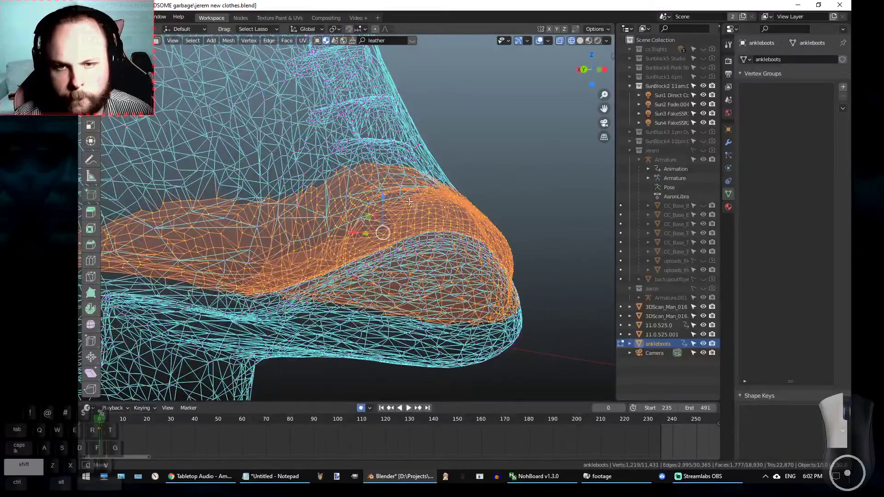
left_click_drag(275, 256, 276, 256)
middle_click_drag(276, 253, 284, 238, "alt")
left_click_drag(295, 242, 302, 249, "shift")
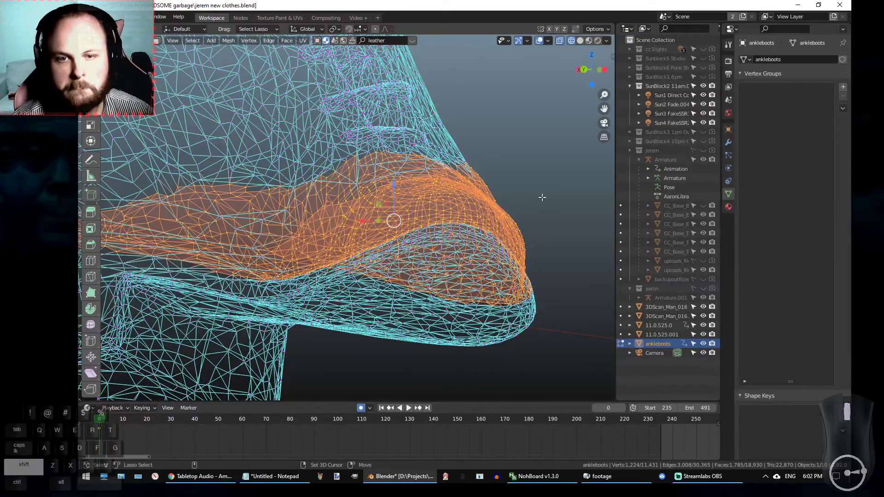
Deselect the stray vertices above the raised seam on the boot's side panel.
mouse_move(470, 198)
middle_mouse_down("alt")
mouse_move(431, 213)
mouse_move(400, 177)
mouse_move(170, 184)
mouse_move(338, 165)
mouse_move(297, 173)
middle_mouse_up("alt")
left_click_drag(288, 152, 252, 156, "ctrl")
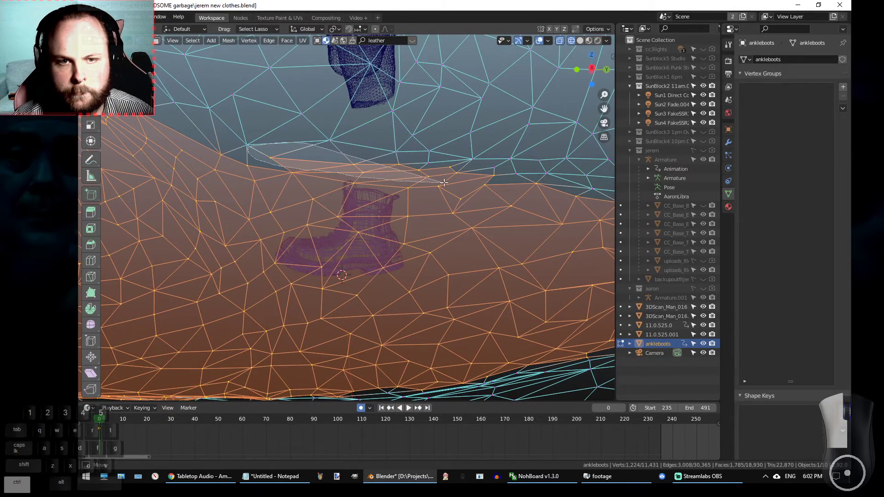
left_click_drag(508, 179, 506, 180, "ctrl")
Inspect the selection's upper boundary around the front of the boot and deselect the stray vertex beside the laces.
middle_click_drag(507, 180, 397, 148, "alt")
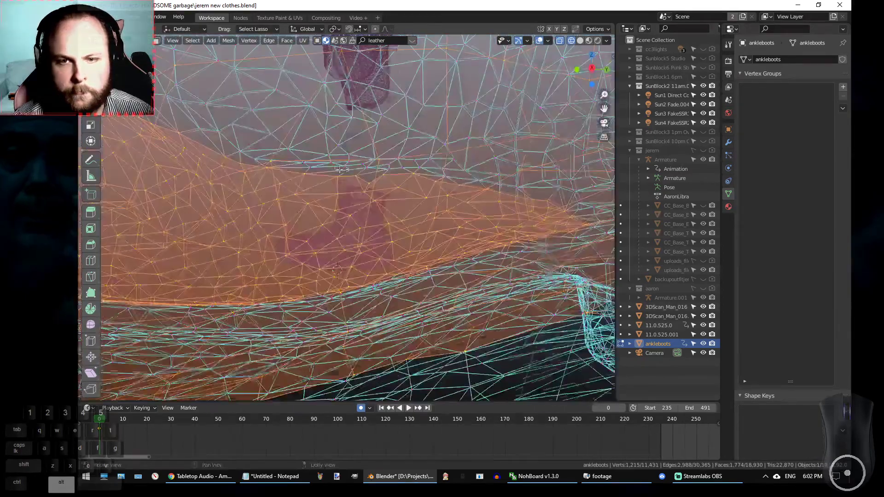
middle_click_drag(340, 169, 273, 174, "alt")
middle_click_drag(211, 156, 423, 146, "alt")
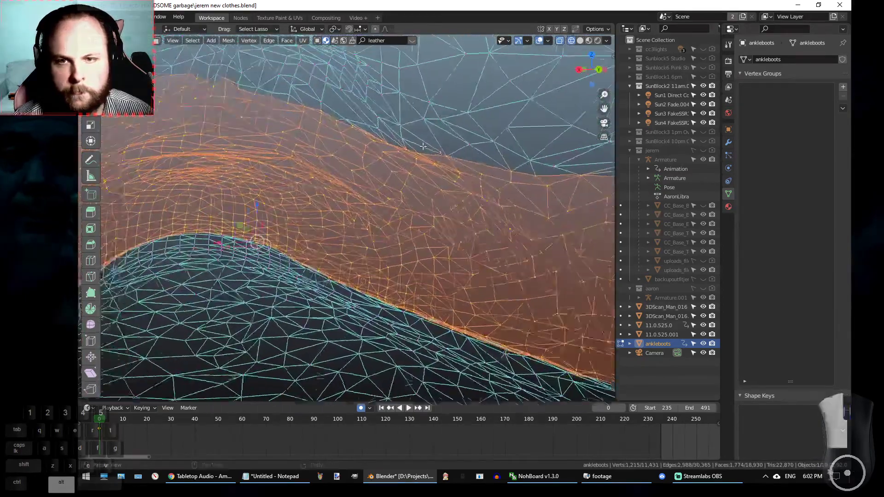
middle_click_drag(367, 126, 339, 162, "alt")
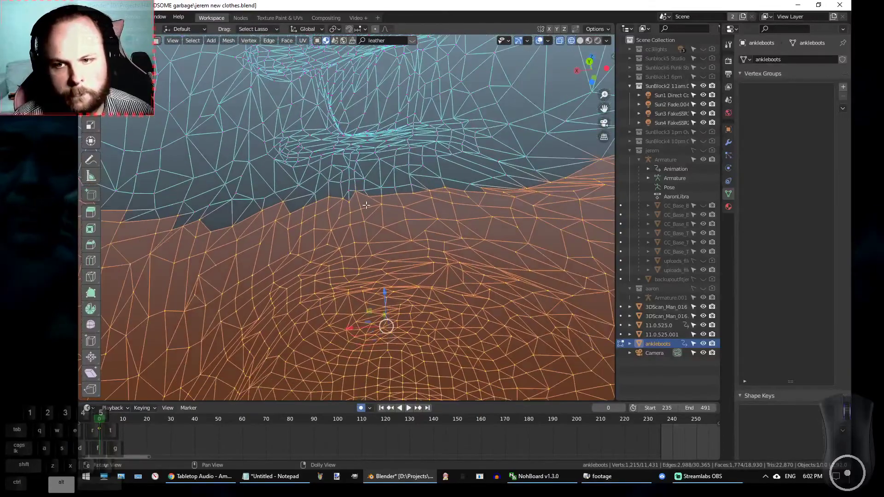
mouse_move(377, 201)
middle_mouse_down("alt")
mouse_move(345, 154)
mouse_move(381, 210)
middle_mouse_up("alt")
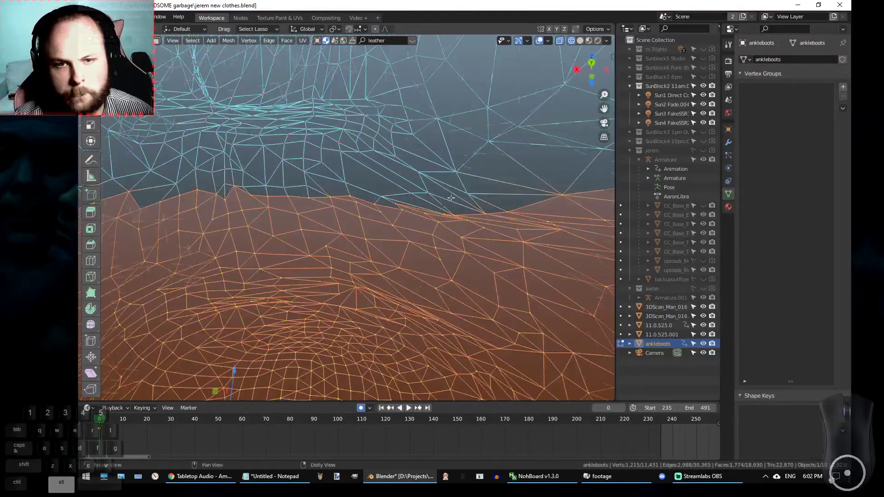
middle_click_drag(444, 198, 458, 194, "alt")
middle_click_drag(397, 163, 322, 221, "alt")
mouse_move(319, 221)
left_mouse_down("ctrl")
mouse_move(292, 221)
mouse_move(305, 235)
left_mouse_up("ctrl")
middle_click_drag(305, 236, 279, 198, "alt")
middle_click_drag(435, 192, 295, 214, "alt")
middle_click_drag(427, 158, 404, 173, "alt")
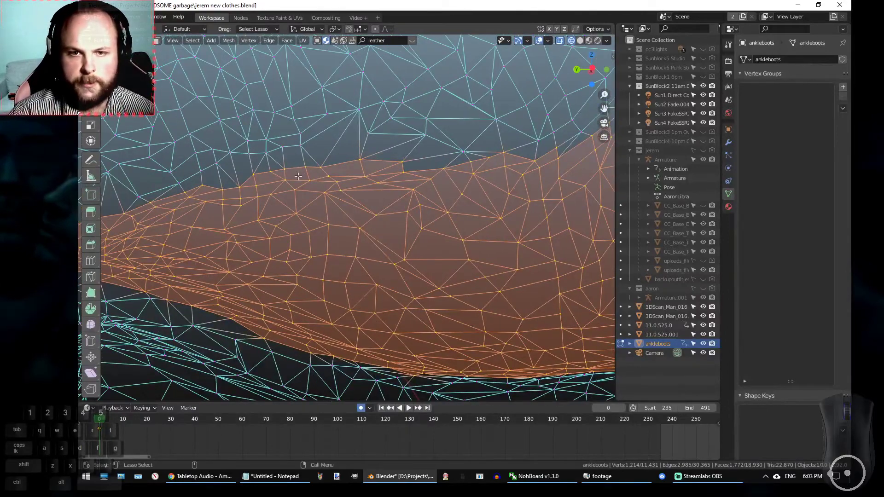
Deselect the remaining stray vertices along the upper edge of the front-upper selection on the boot's side panel.
mouse_move(240, 178)
left_mouse_down("ctrl")
mouse_move(383, 108)
mouse_move(456, 143)
mouse_move(457, 162)
left_mouse_up("ctrl")
middle_click_drag(457, 163, 286, 164, "alt")
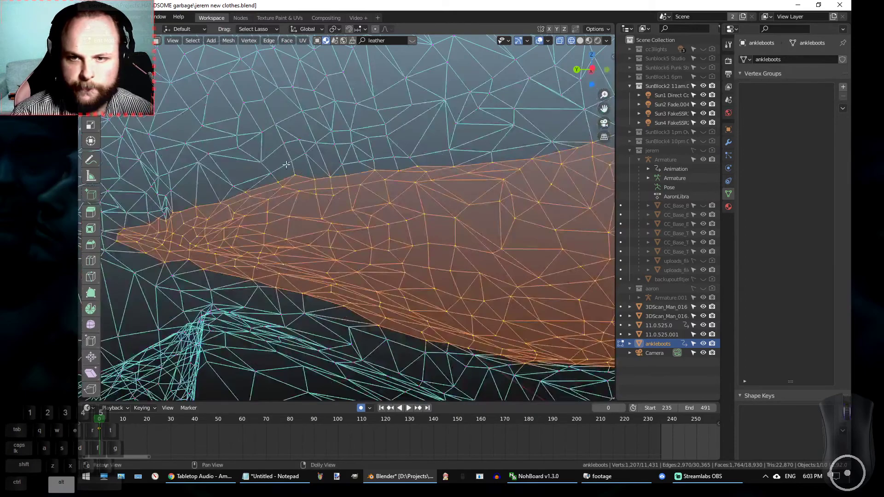
scroll(280, 169, "down", 4)
left_click_drag(280, 168, 428, 175, "alt")
scroll(396, 174, "down", 3)
left_click_drag(340, 163, 465, 154)
key("ctrl+z")
Create a vertex group named shoefront and assign the selected front upper to it.
left_click_drag(246, 153, 492, 164, "alt")
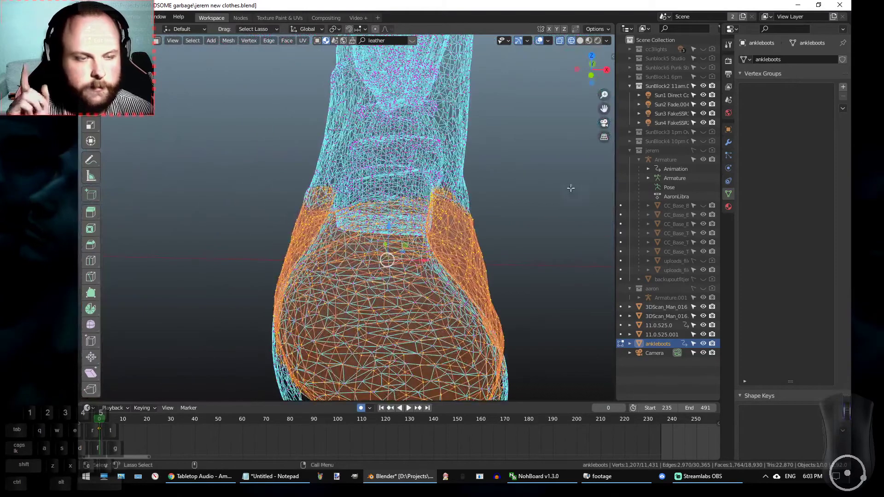
left_click(844, 87)
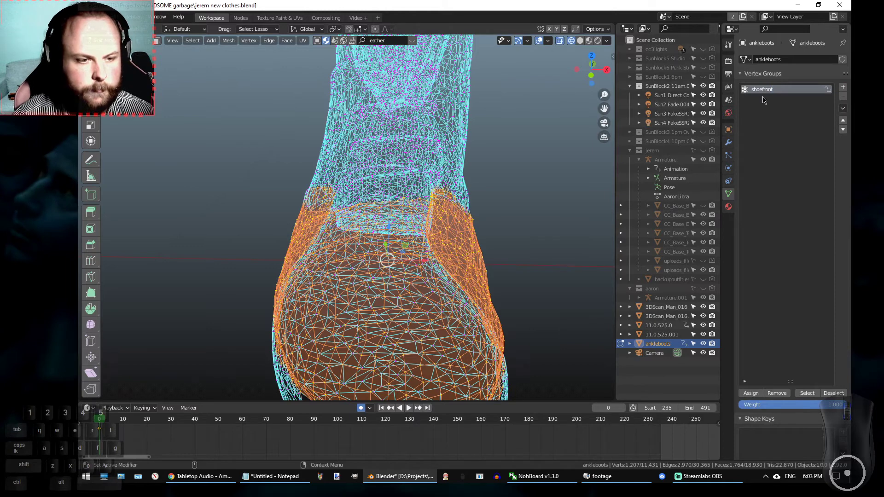
left_click(750, 395)
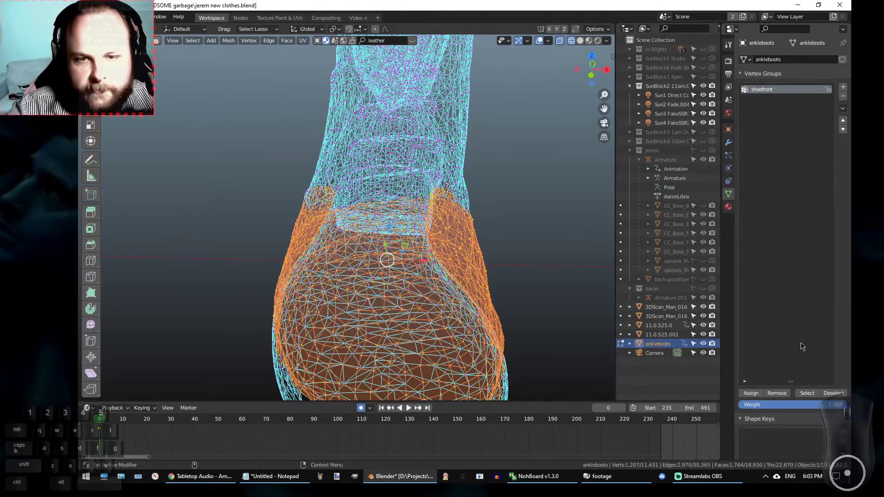
Add the heel and the whole sole from heel to toe to the front-upper selection in side view.
left_click_drag(489, 232, 577, 210, "alt")
left_click_drag(428, 152, 464, 144, "alt")
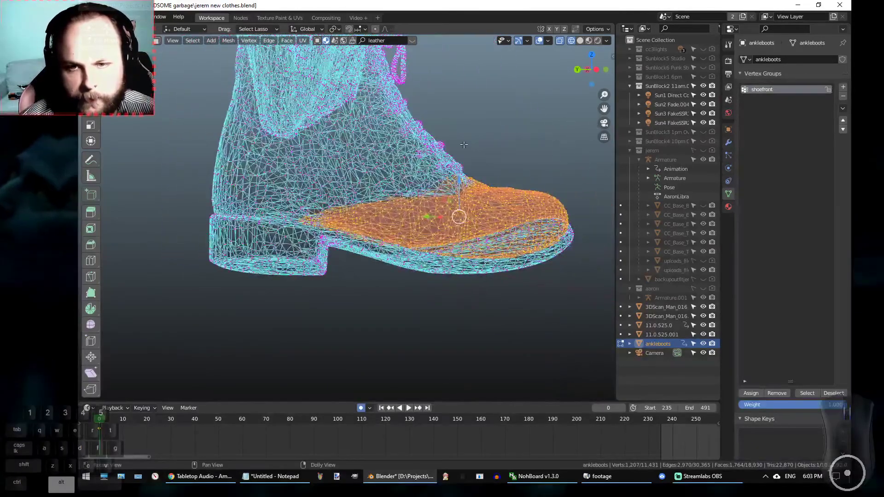
left_click_drag(335, 273, 323, 270, "alt")
scroll(280, 265, "up", 5)
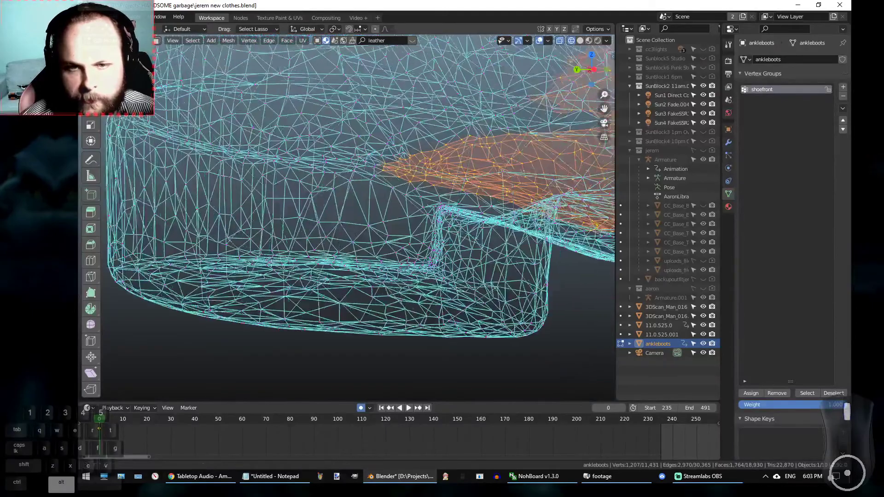
middle_click_drag(281, 266, 241, 283, "alt")
scroll(242, 283, "down", 4)
mouse_move(309, 260)
left_mouse_down("alt")
mouse_move(295, 254)
mouse_move(316, 252)
left_mouse_up("alt")
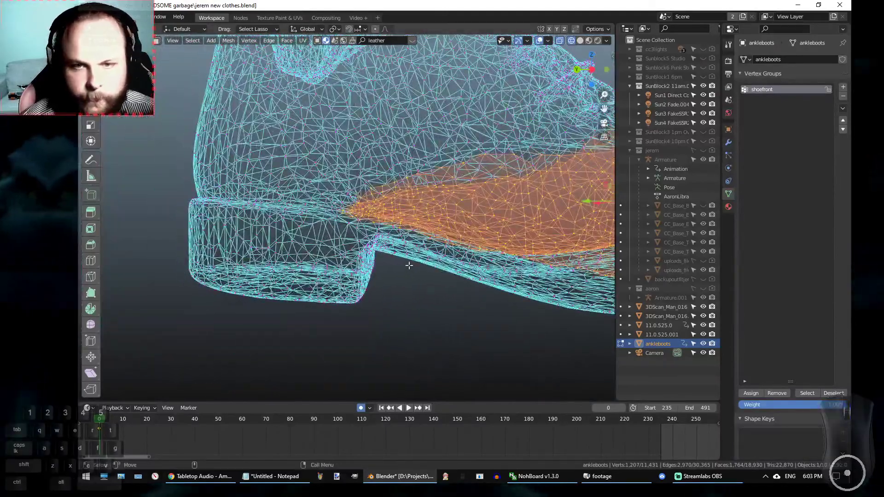
key("F2")
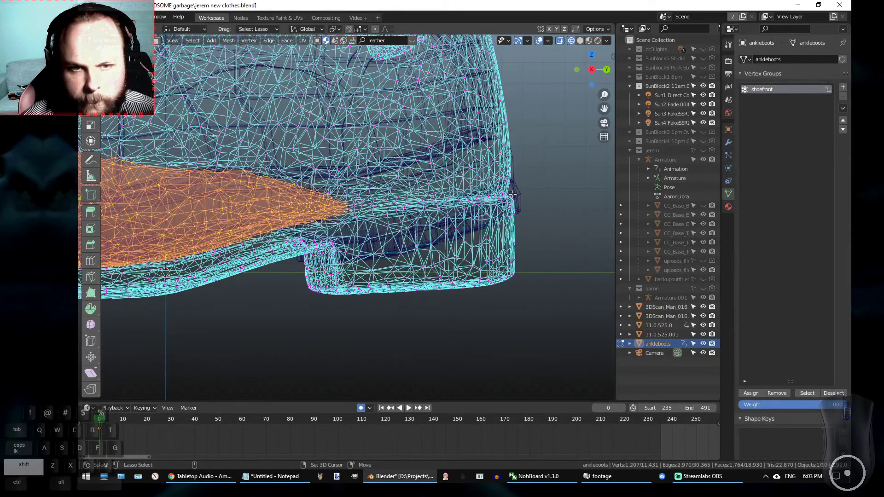
mouse_move(512, 194)
left_mouse_down("shift")
mouse_move(574, 255)
mouse_move(328, 341)
mouse_move(270, 257)
mouse_move(275, 226)
mouse_move(427, 222)
mouse_move(439, 198)
left_mouse_up("shift")
mouse_move(343, 208)
left_mouse_down("shift")
mouse_move(460, 260)
mouse_move(409, 201)
mouse_move(467, 199)
left_mouse_up("shift")
mouse_move(350, 217)
left_mouse_down("shift")
mouse_move(243, 224)
mouse_move(234, 318)
left_mouse_up("shift")
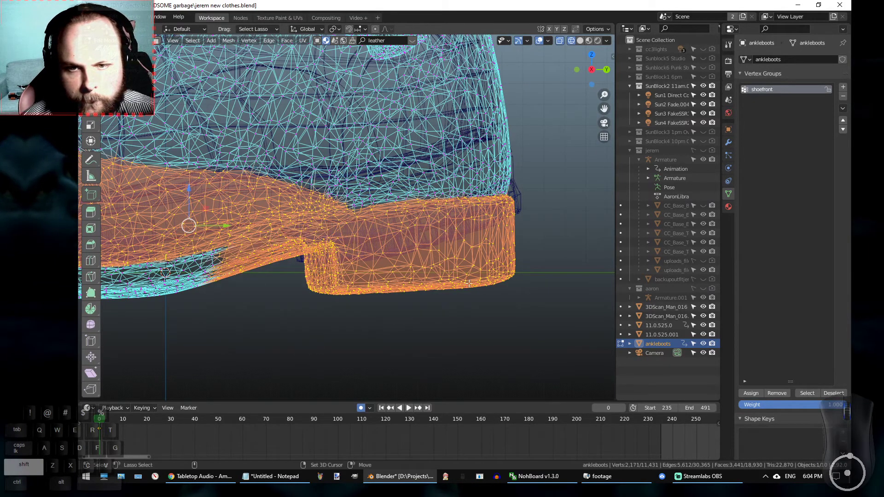
middle_click_drag(219, 315, 532, 302, "alt")
scroll(532, 302, "down", 3, "alt")
mouse_move(555, 330)
left_mouse_down("shift")
mouse_move(555, 305)
mouse_move(402, 242)
mouse_move(337, 356)
mouse_move(559, 325)
left_mouse_up("shift")
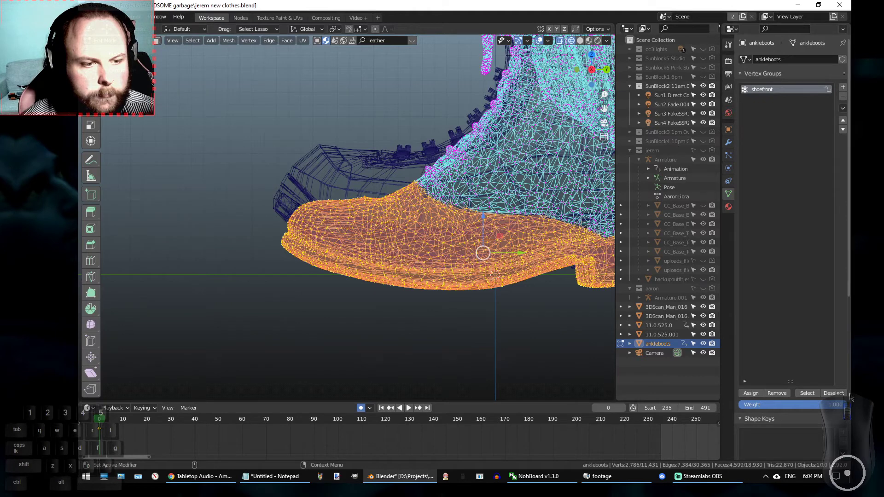
Deselect the shoefront group's vertices and store the selected sole and heel in a vertex group named shoesole.
left_click(831, 393)
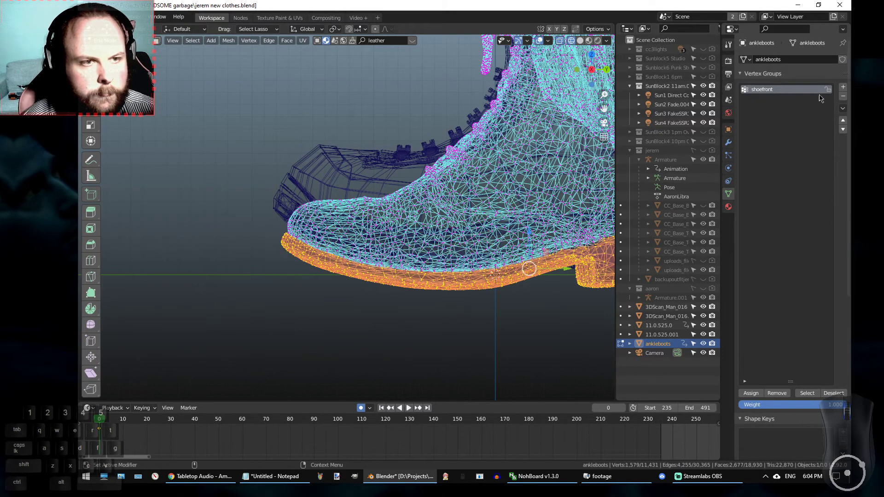
left_click(843, 87)
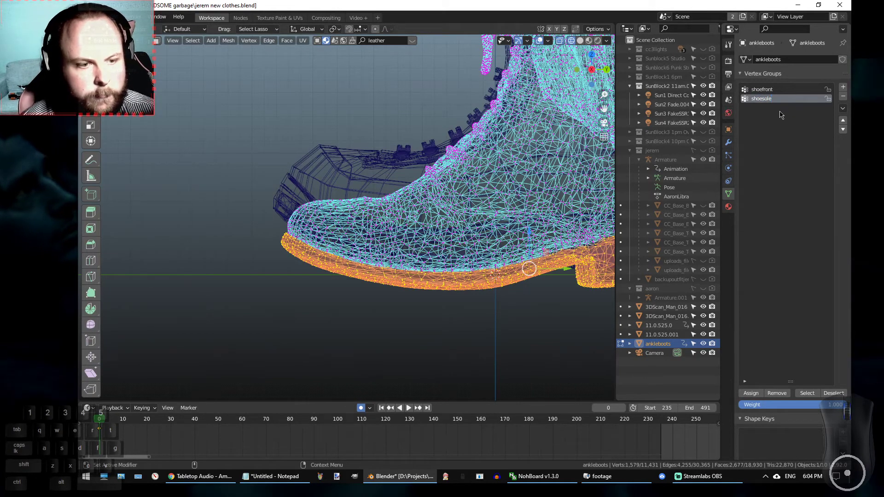
Add the shoefront group's vertices to the sole selection and invert the selection onto the laced shaft.
left_click(785, 90)
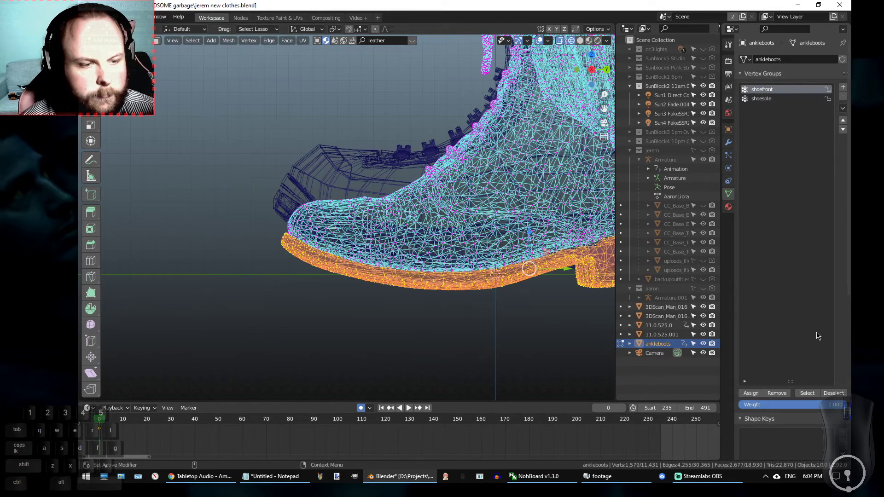
left_click(818, 393)
middle_click_drag(536, 272, 346, 334, "alt")
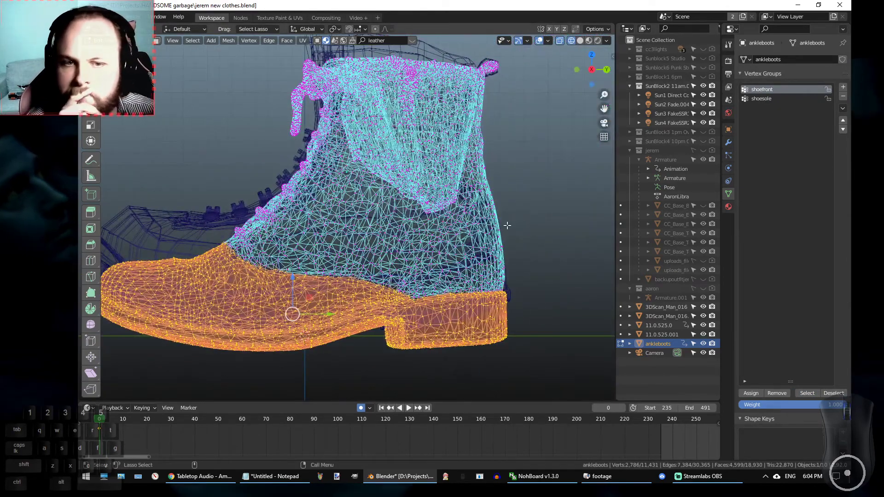
left_click_drag(560, 236, 178, 144, "alt")
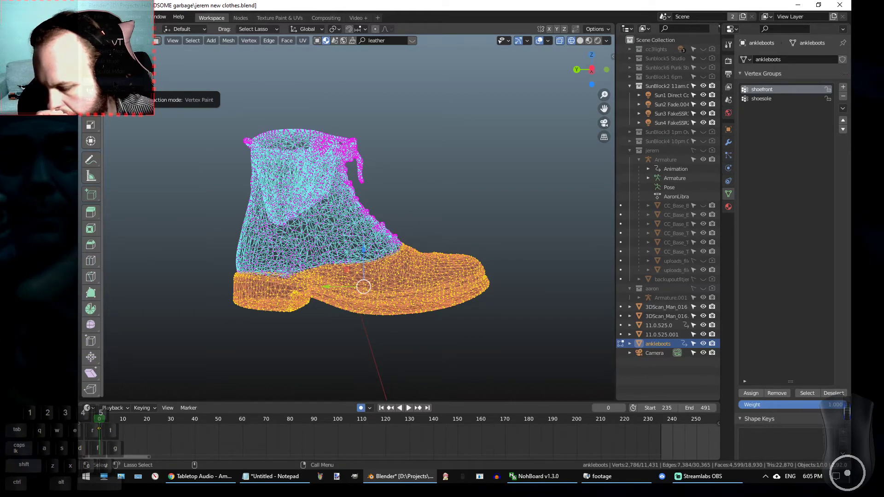
left_click(200, 41)
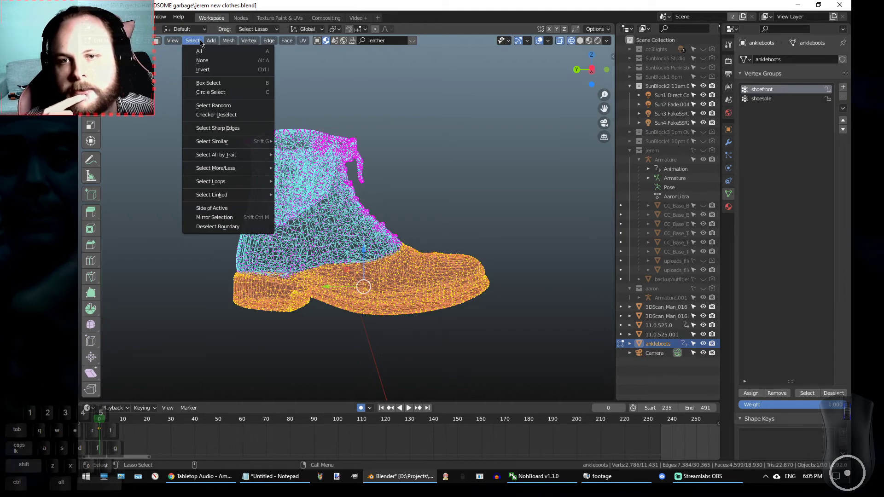
left_click(203, 70)
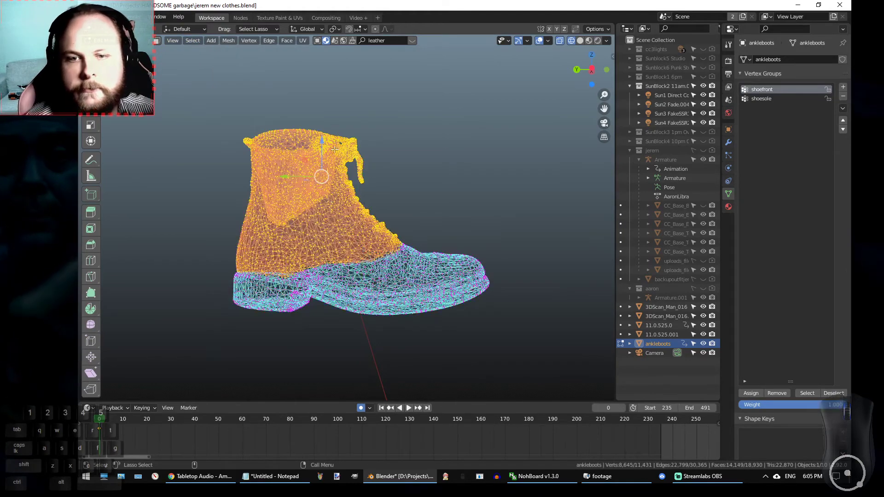
Create a third vertex group named shoeinv and assign the selected shaft and laces to it.
scroll(395, 167, "up", 4)
left_click_drag(473, 182, 389, 152, "alt")
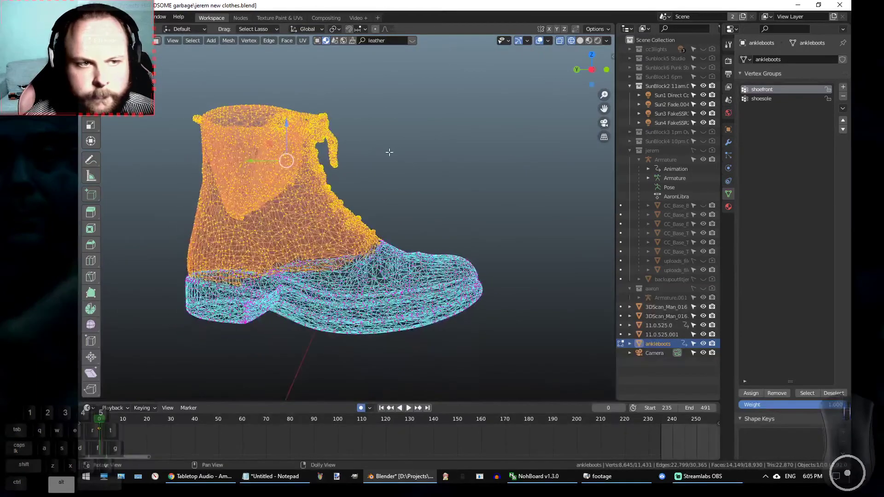
left_click(844, 87)
double_click(775, 108)
type("shoel")
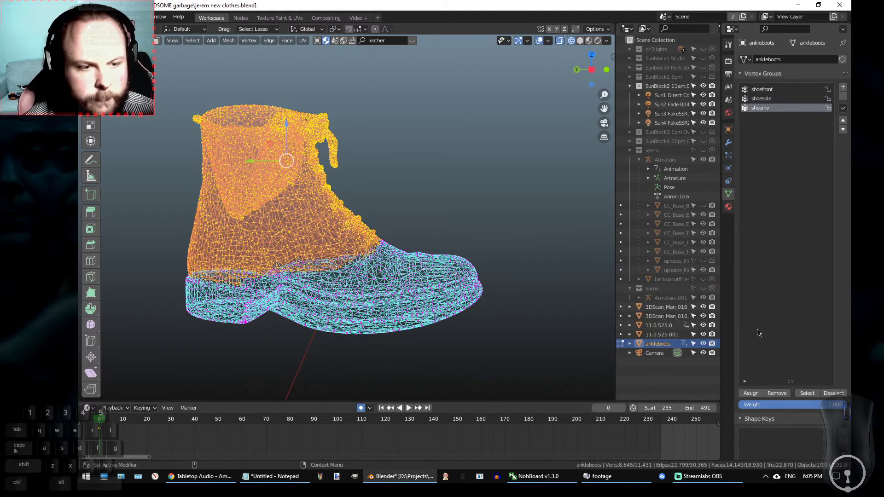
left_click(753, 395)
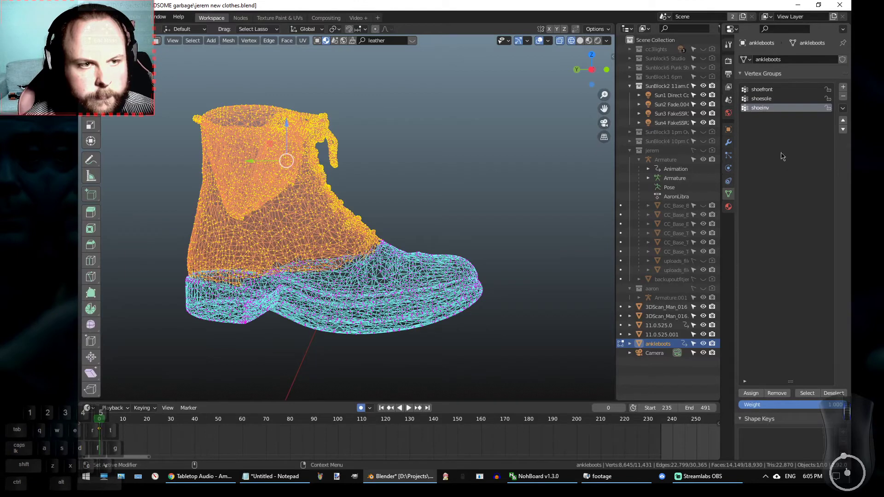
Check the shoeinv group by deselecting and reselecting its vertices, and make shoesole the active group.
left_click(782, 100)
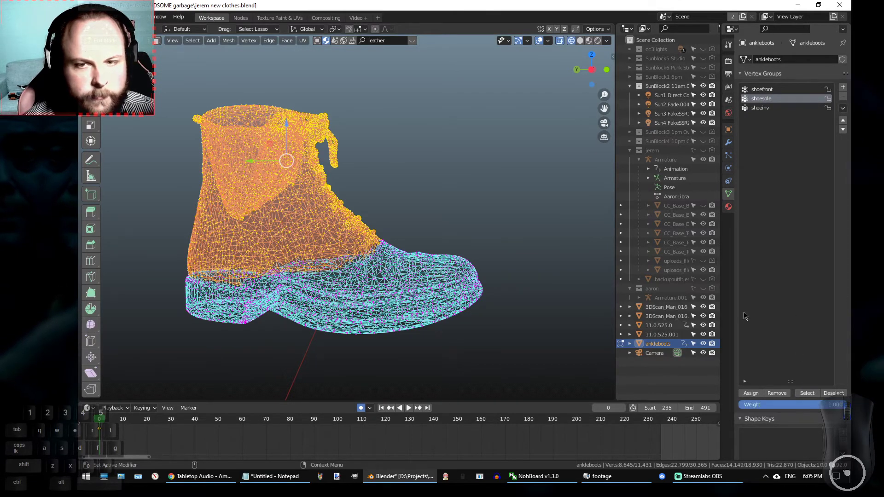
left_click(771, 109)
left_click(838, 394)
left_click(807, 394)
left_click(833, 393)
left_click(783, 99)
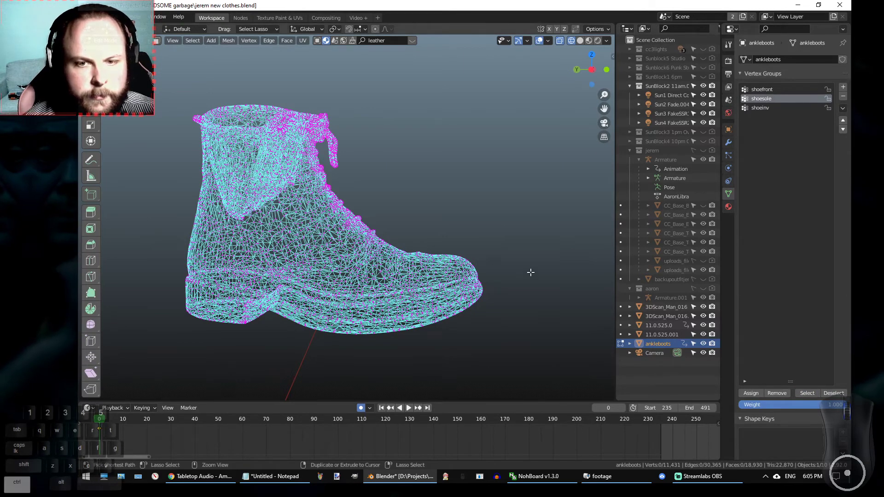
Undo the last selection changes and try inverting the selection between the shaft and the lower boot.
key("ctrl+z")
key("ctrl+z")
key("ctrl+z")
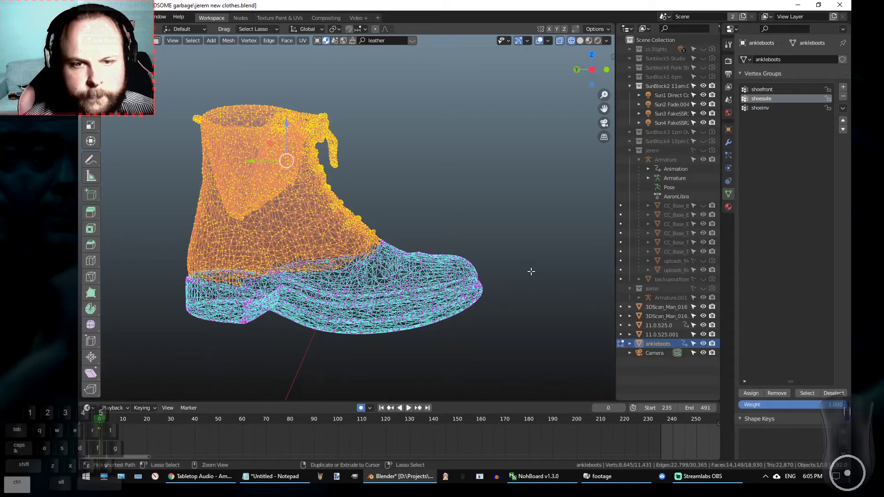
key("ctrl+i")
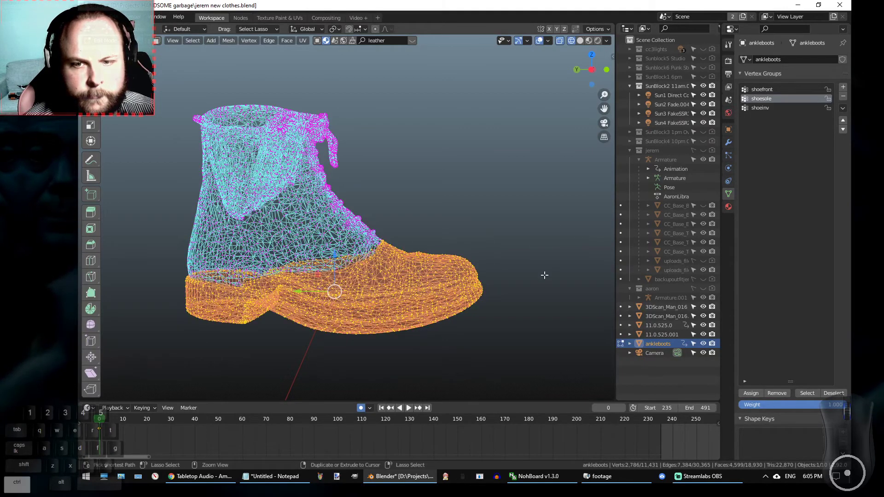
key("ctrl+z")
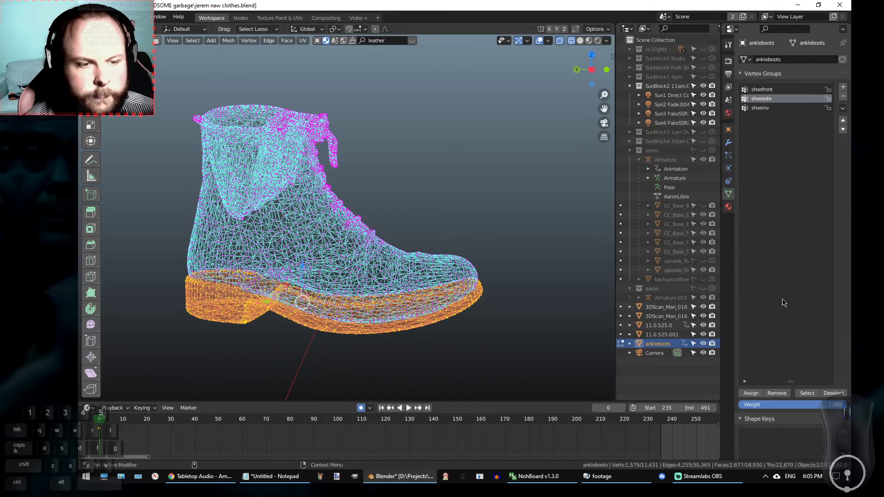
Deselect the shoesole vertices and check the shoeinv group by selecting its vertices.
left_click(833, 393)
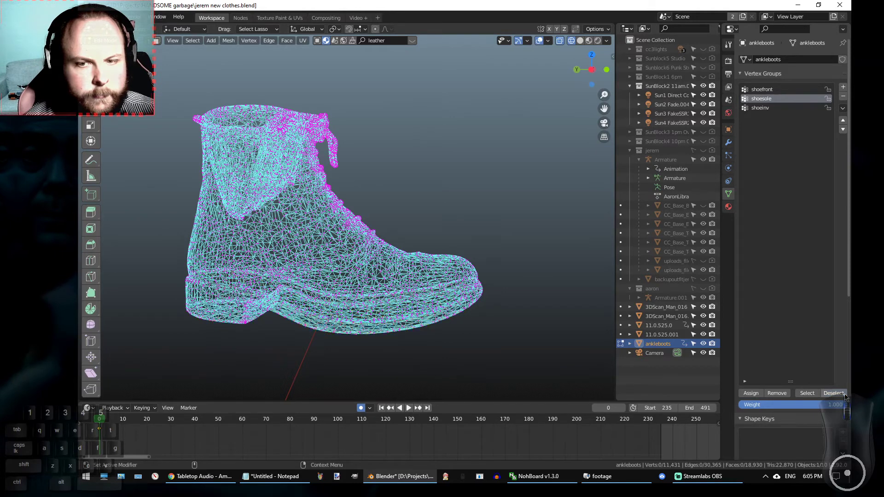
left_click(770, 109)
left_click(813, 393)
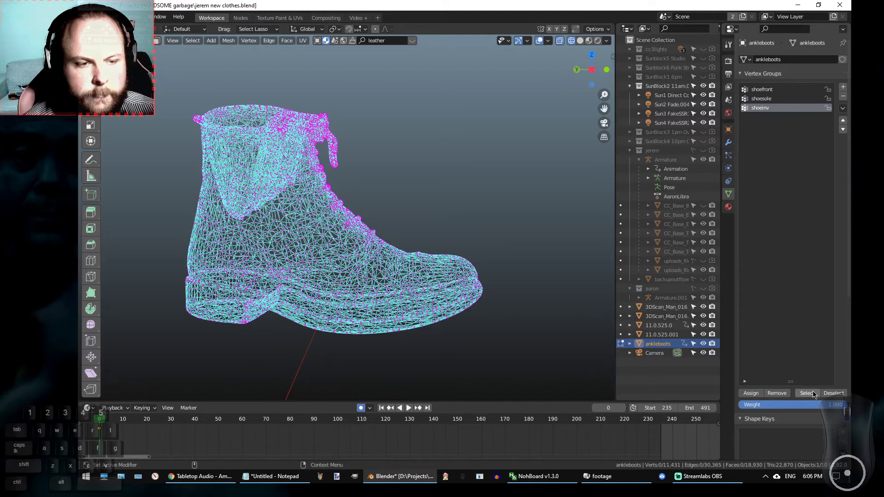
Select the vertices of the shoesole and shoefront groups together and invert the selection onto the shaft.
left_click(786, 99)
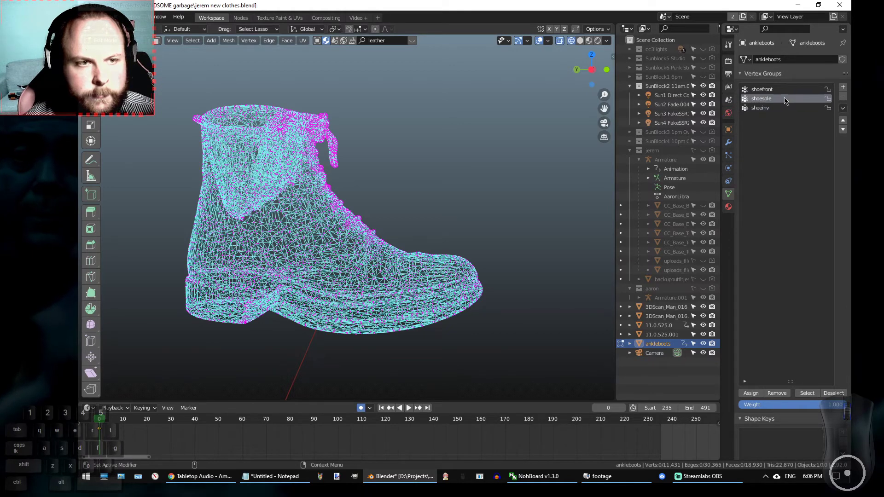
left_click(813, 393)
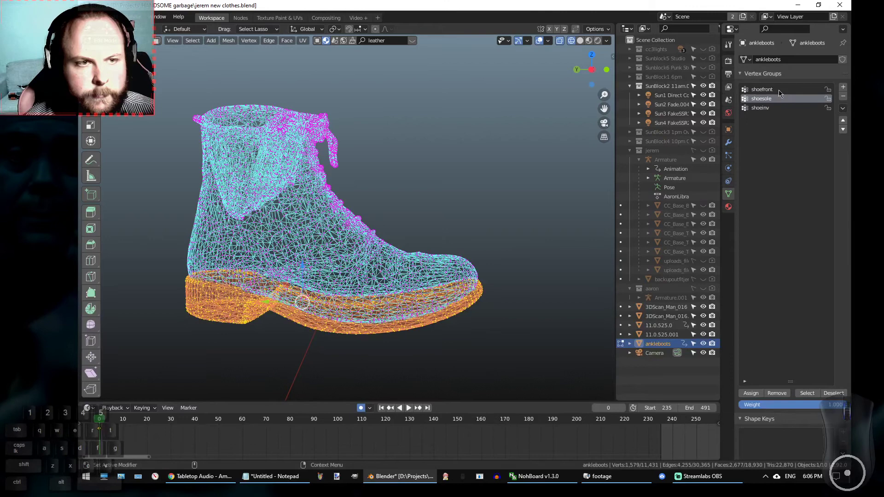
left_click(778, 91)
left_click(807, 394)
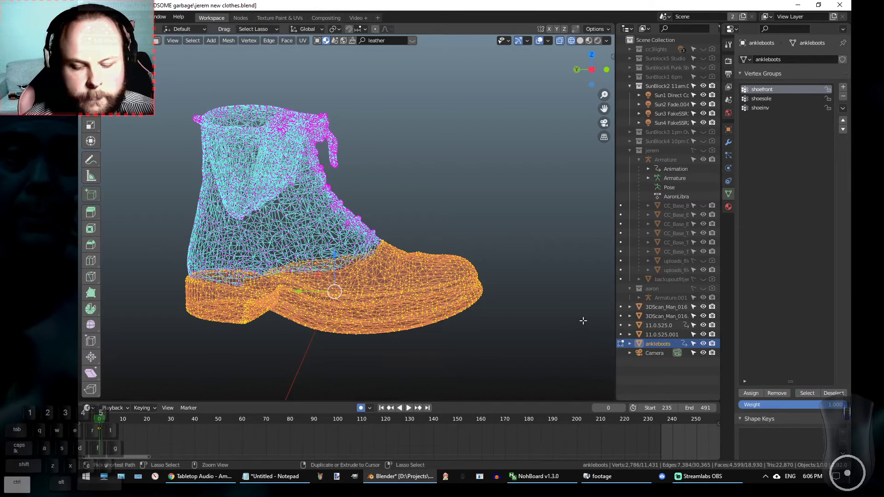
key("ctrl+i")
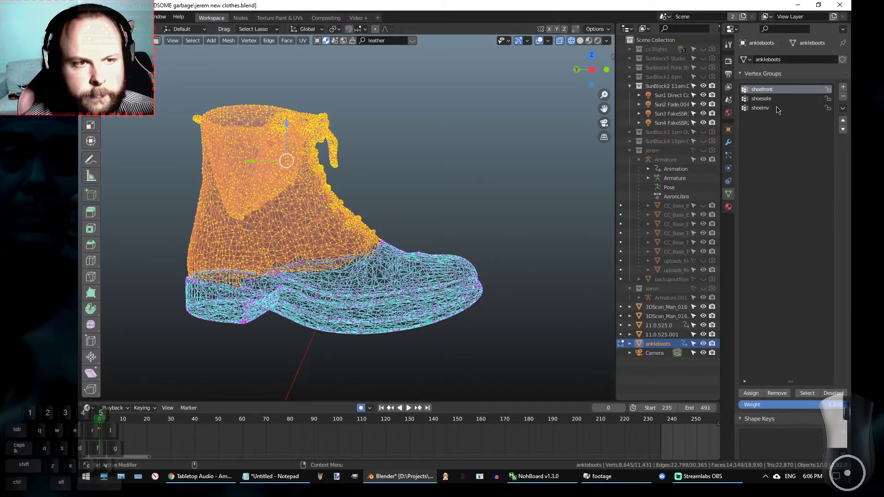
Assign the selected shaft and laces to the shoeinv vertex group again and deselect its vertices.
left_click(760, 108)
left_click(751, 394)
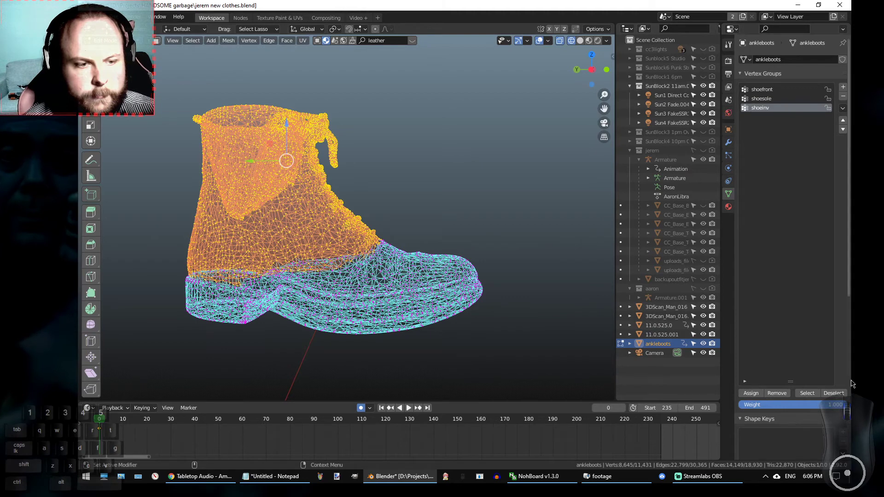
left_click(833, 393)
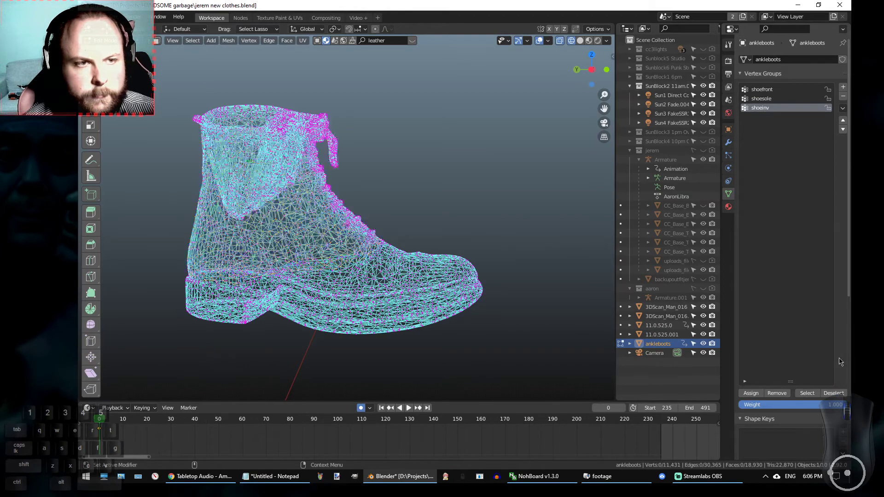
Shorten the vertex group list and check the shoeinv group by selecting and deselecting its vertices.
left_click_drag(799, 379, 805, 109)
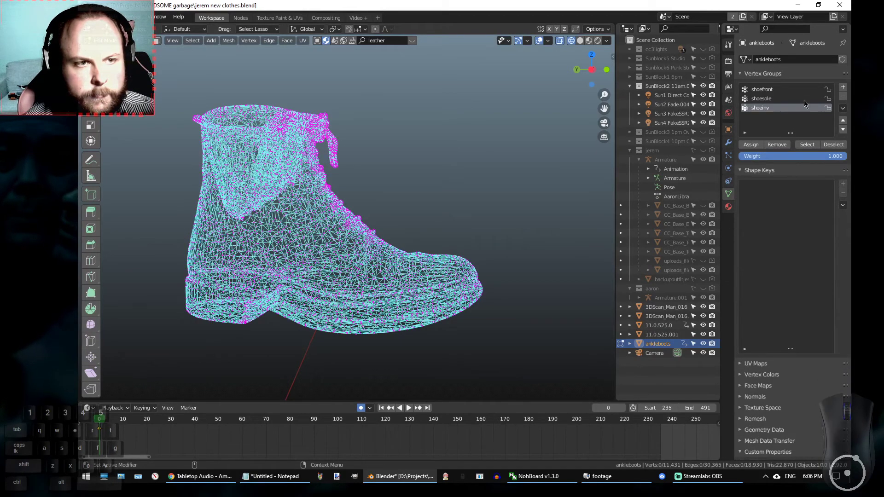
left_click(807, 144)
left_click(833, 145)
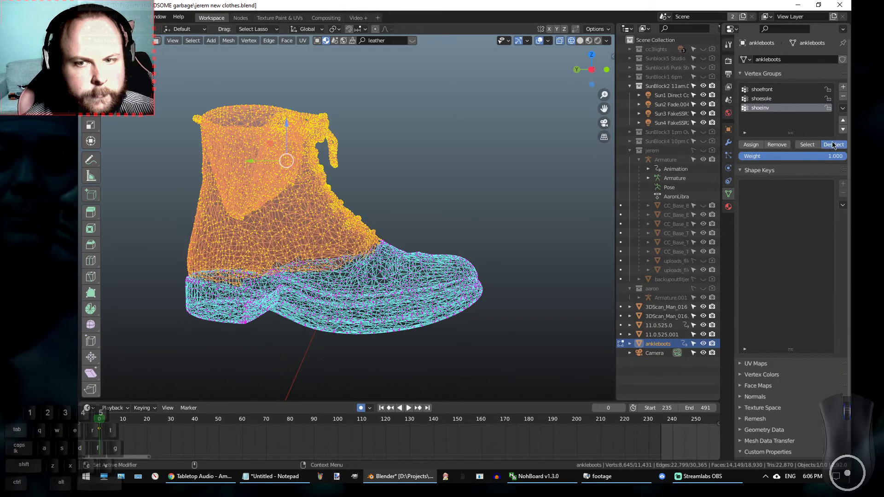
Check the shoesole and shoefront vertex groups by selecting and deselecting the vertices of each.
left_click(802, 99)
left_click(807, 145)
left_click(833, 144)
left_click(782, 89)
left_click(807, 145)
left_click(833, 144)
Examine the boot mesh from several sides, returning it from Edit Mode to Object Mode.
left_click_drag(469, 196, 412, 150, "alt")
scroll(412, 151, "down", 4)
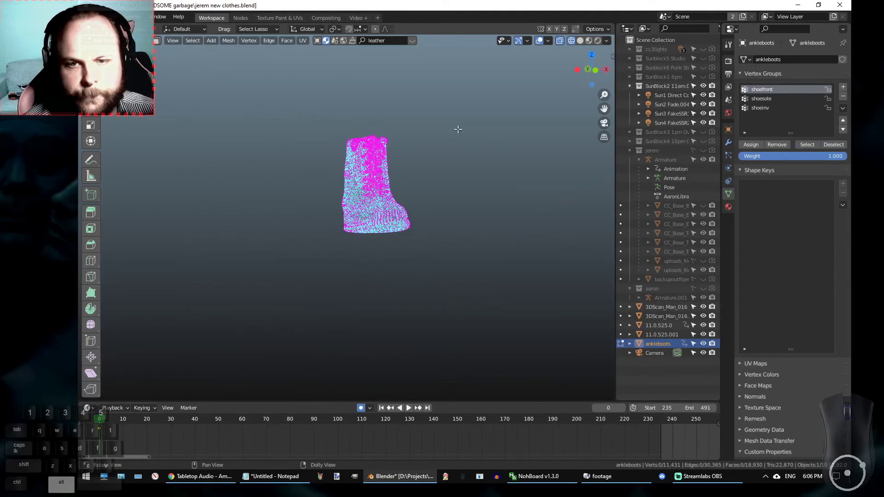
left_click_drag(458, 130, 428, 130, "alt")
scroll(428, 131, "down", 1)
middle_click_drag(473, 117, 420, 179, "alt")
scroll(420, 179, "up", 3)
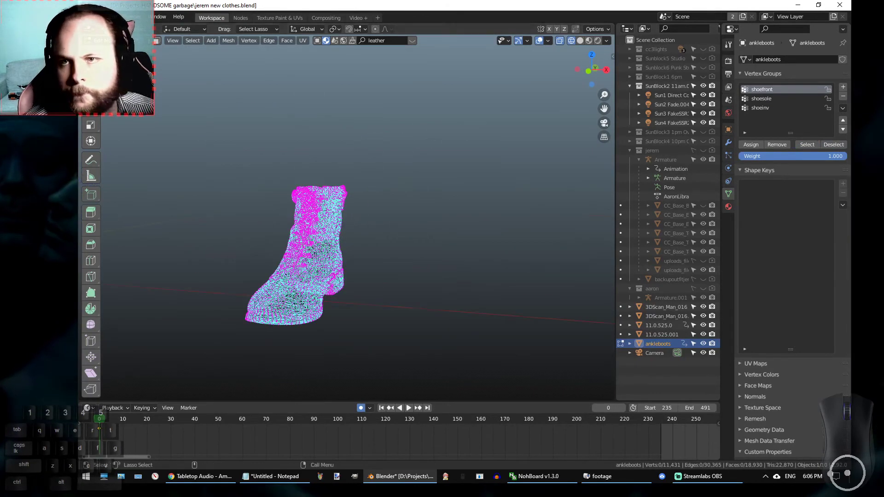
key("Tab")
left_click_drag(332, 156, 466, 208, "alt")
scroll(468, 208, "up", 1, "alt")
middle_click_drag(467, 207, 431, 179, "alt")
left_click_drag(431, 179, 463, 189, "alt")
middle_click_drag(463, 189, 475, 214, "alt")
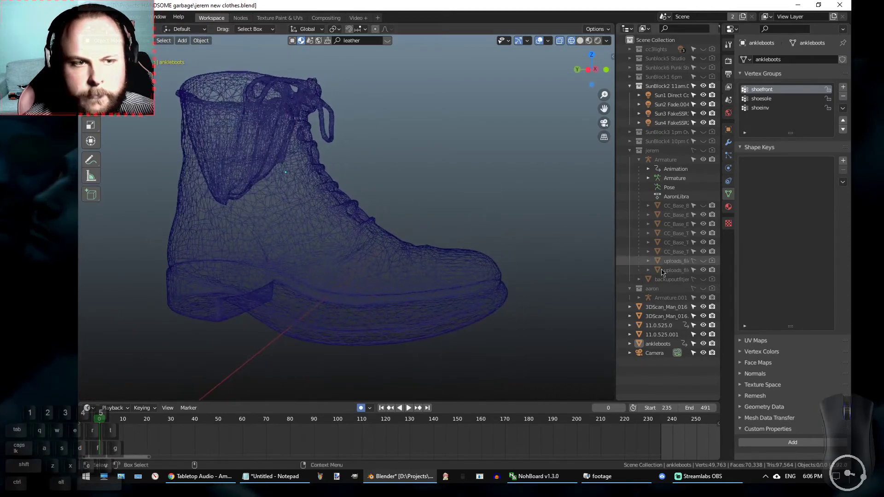
Add two material slots to the ankle boots alongside blinn1SG and create a new material in each.
left_click(728, 209)
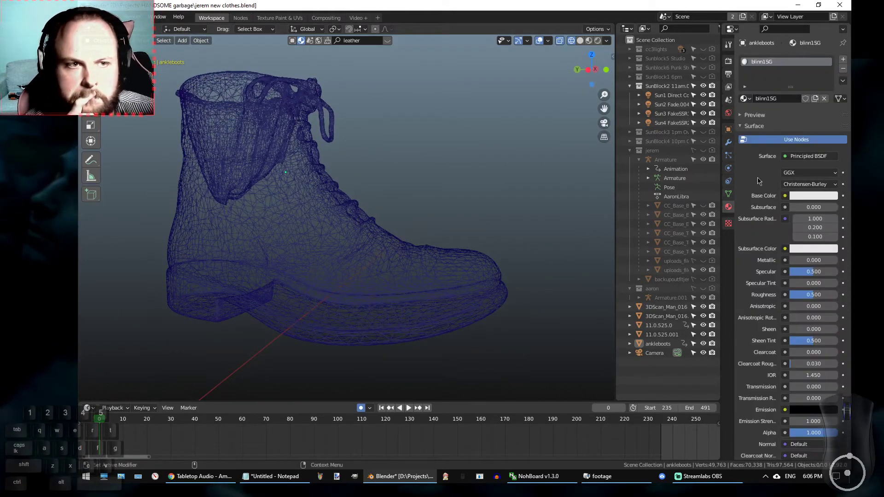
left_click(743, 98)
left_click(770, 108)
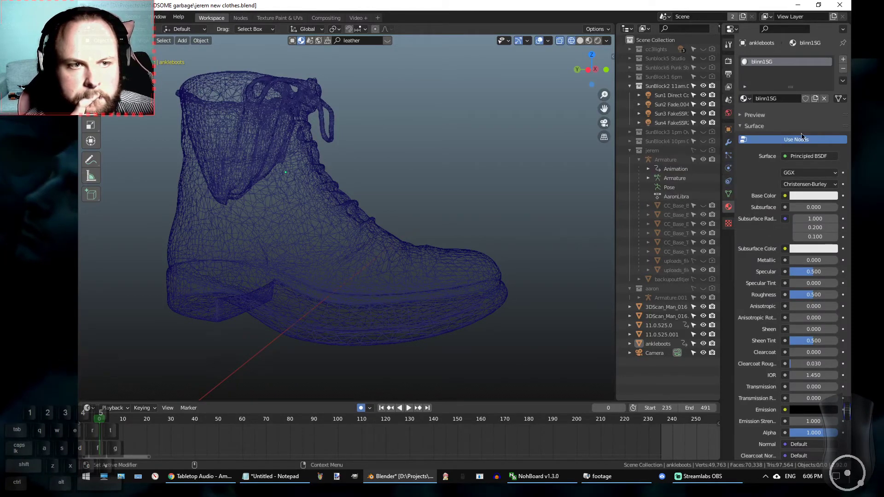
left_click(844, 61)
left_click(844, 61)
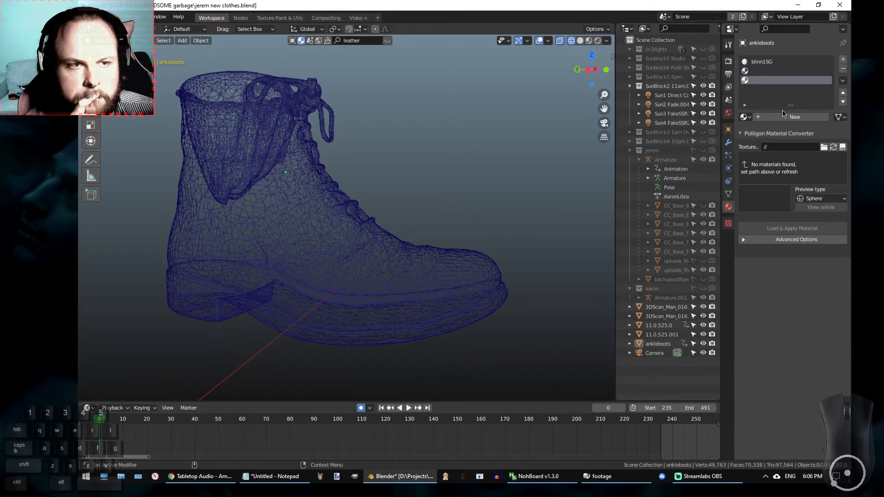
left_click(783, 119)
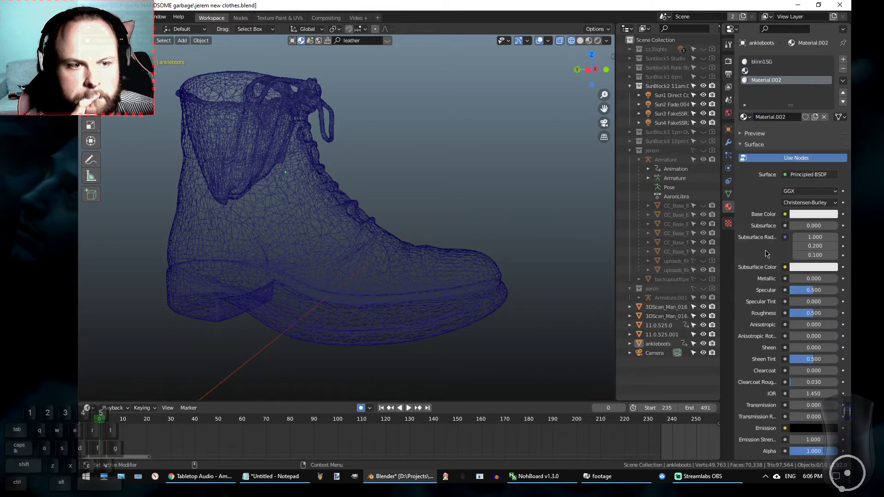
left_click(792, 71)
left_click(795, 117)
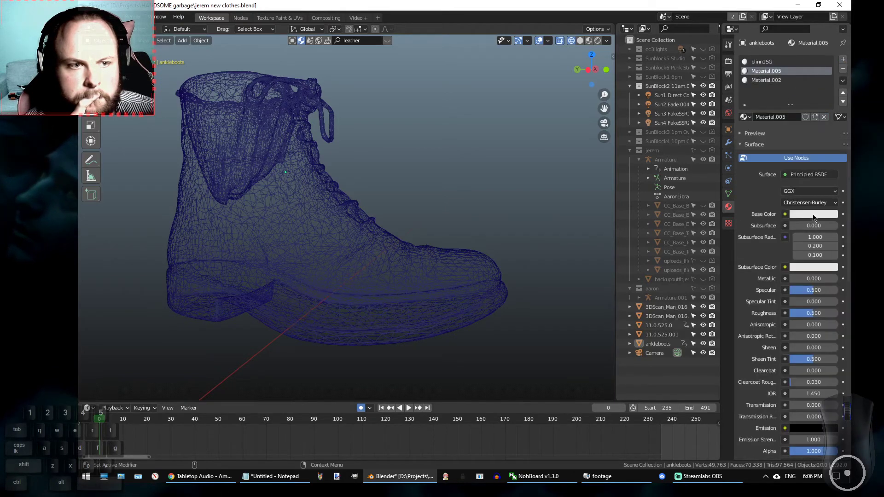
Set the base color of Material.005 to red and that of Material.002 to blue.
left_click(804, 214)
left_click(794, 139)
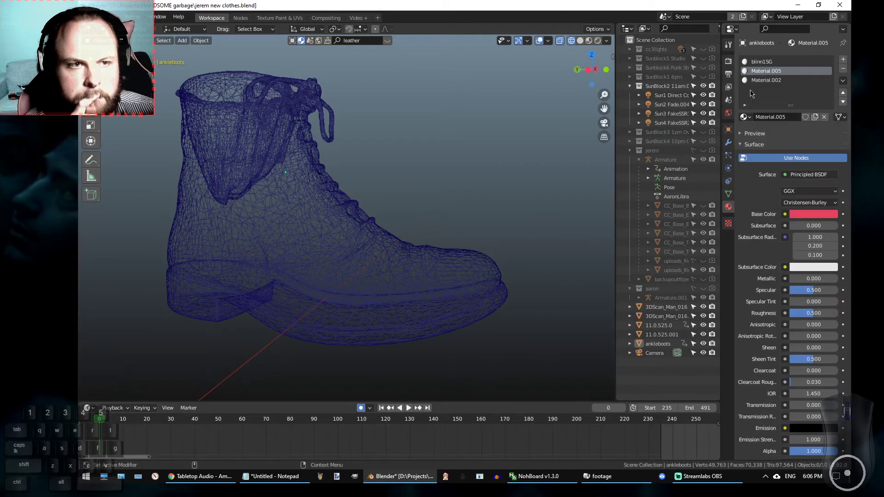
left_click(774, 80)
left_click(814, 214)
left_click(812, 100)
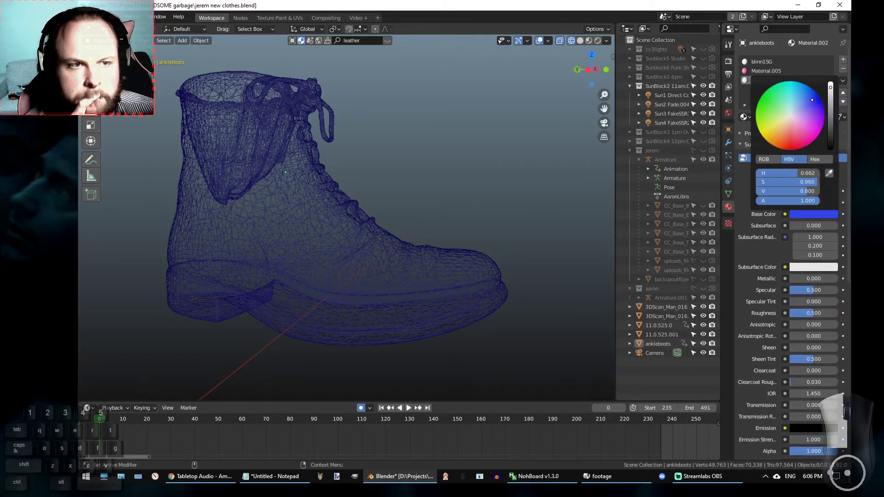
Set the base color of the blinn1SG material to green and look through its remaining settings.
left_click(772, 62)
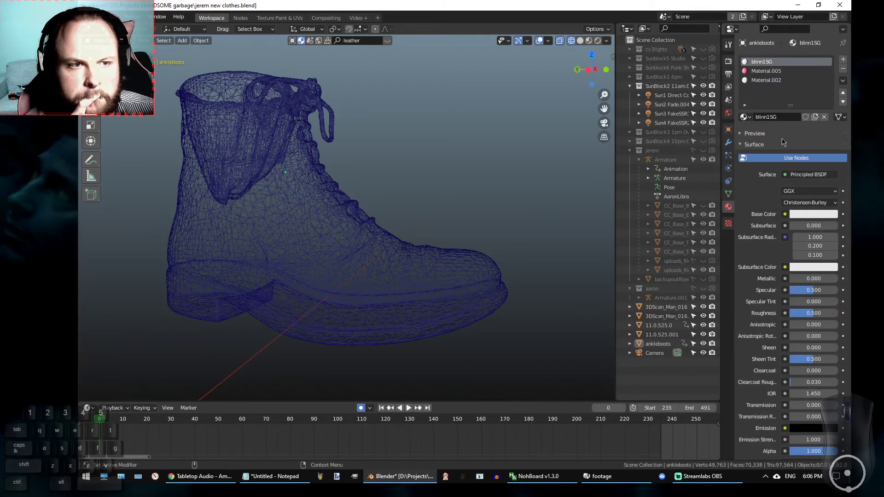
left_click(816, 214)
left_click(772, 111)
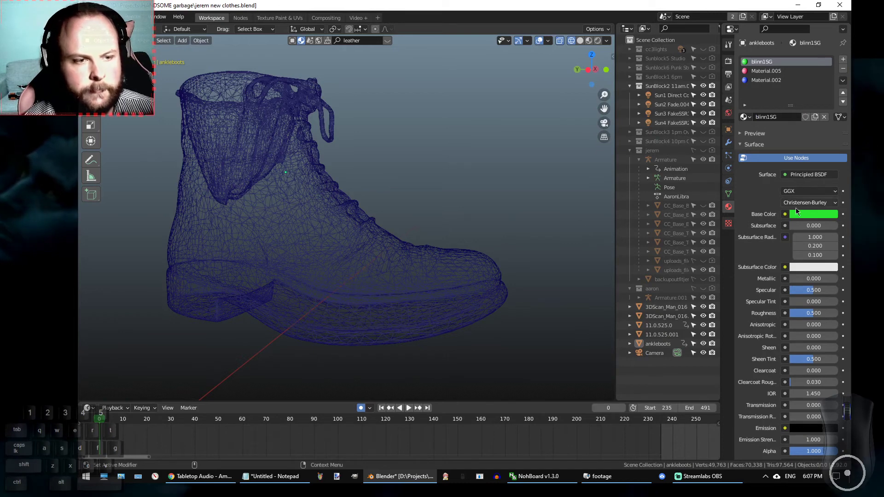
scroll(797, 212, "down", 12)
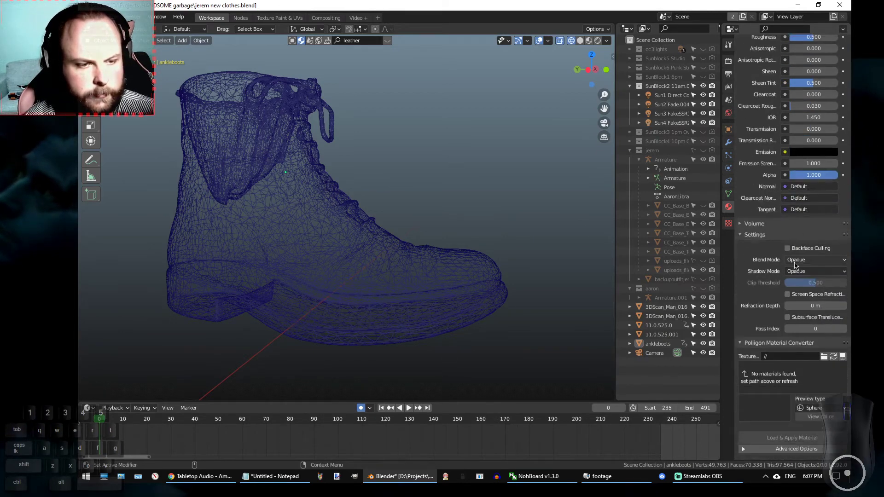
scroll(791, 257, "up", 8)
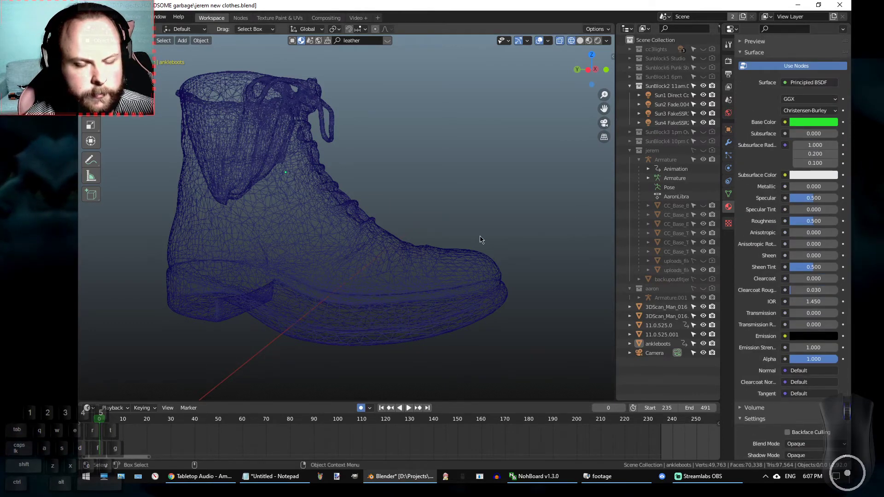
scroll(760, 255, "up", 4)
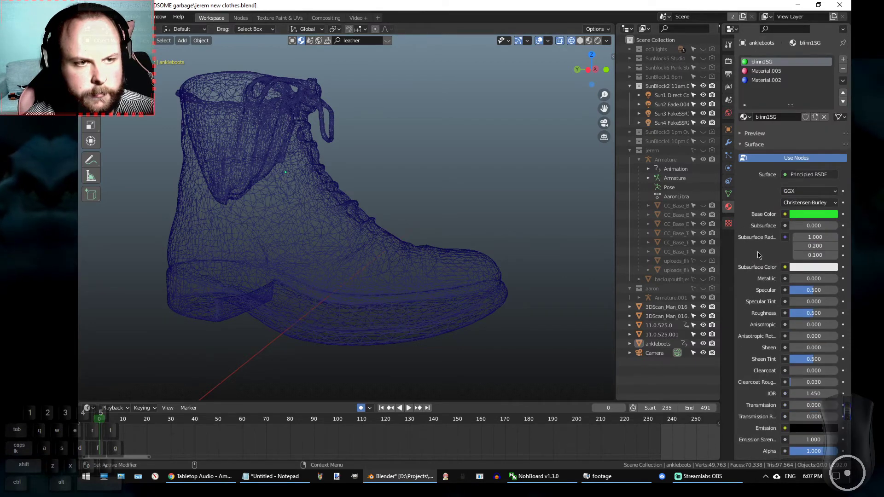
Show the boot's vertex groups with shoefront active and lengthen the group list.
left_click(728, 194)
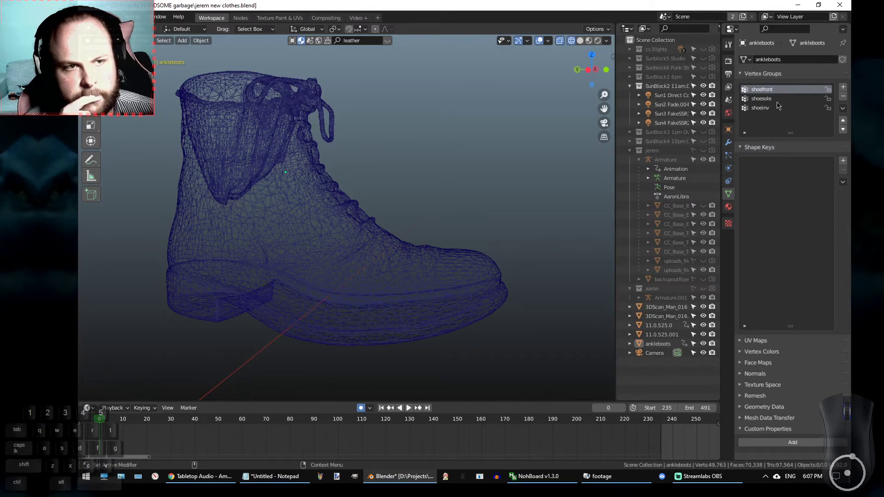
left_click(785, 90)
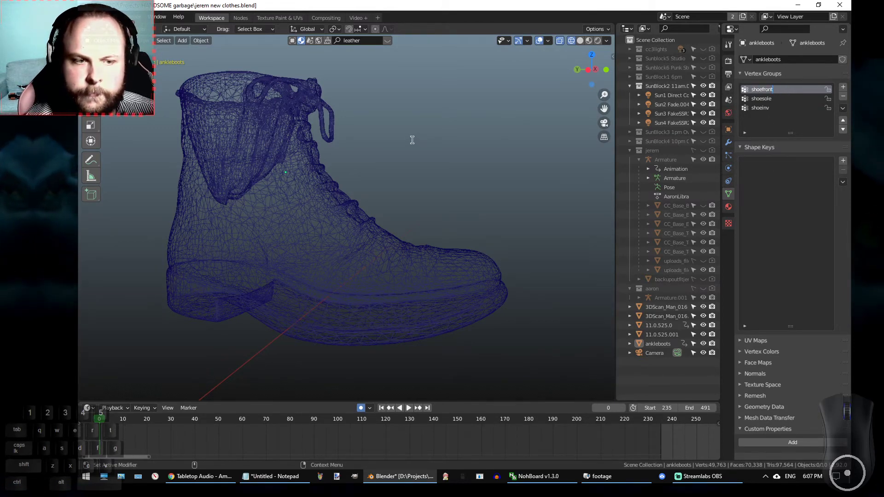
left_click(781, 141)
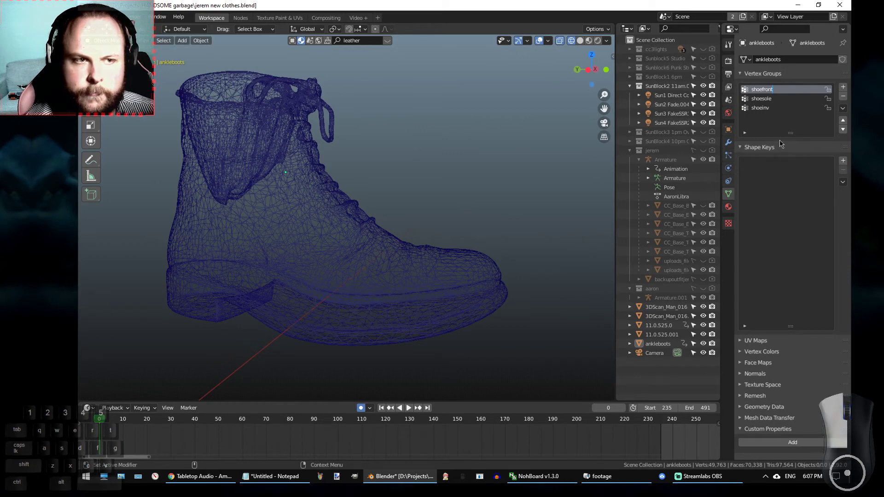
left_click(776, 100)
left_click(777, 92)
left_click_drag(789, 131, 791, 207)
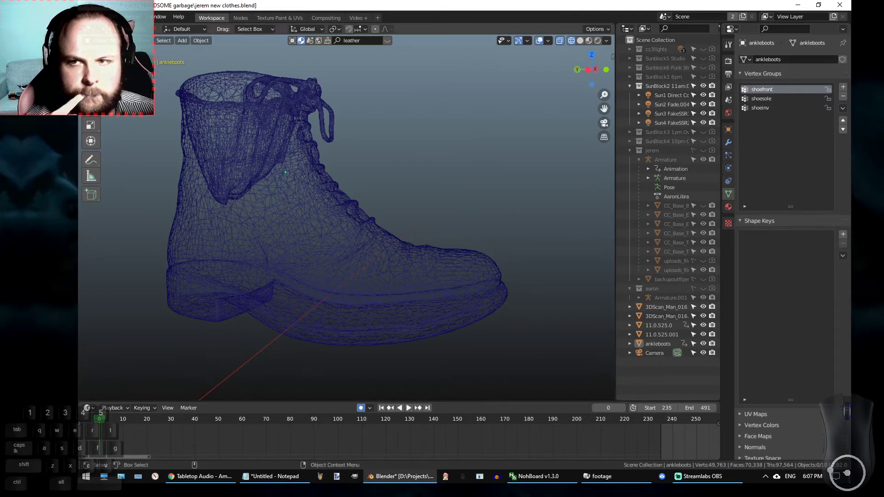
Select the shoefront group's vertices in Edit Mode and assign the green blinn1SG material to them.
left_click_drag(342, 155, 491, 221)
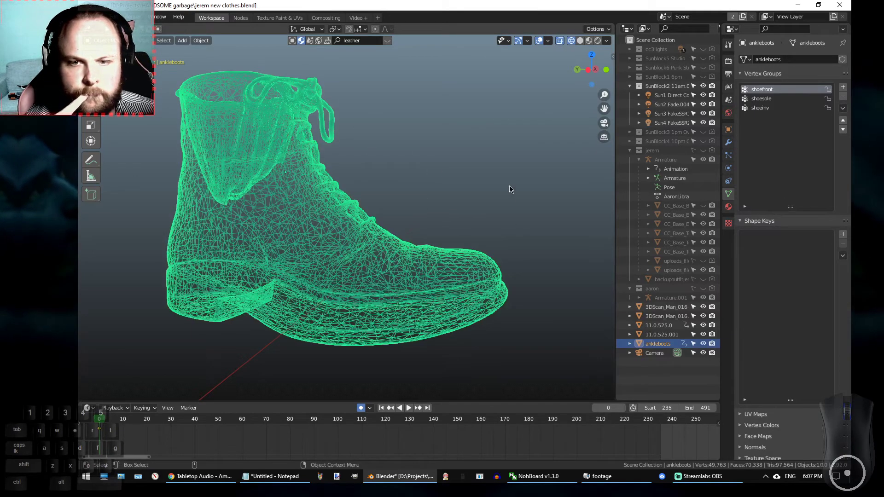
key("ctrl+Tab")
left_click(430, 201)
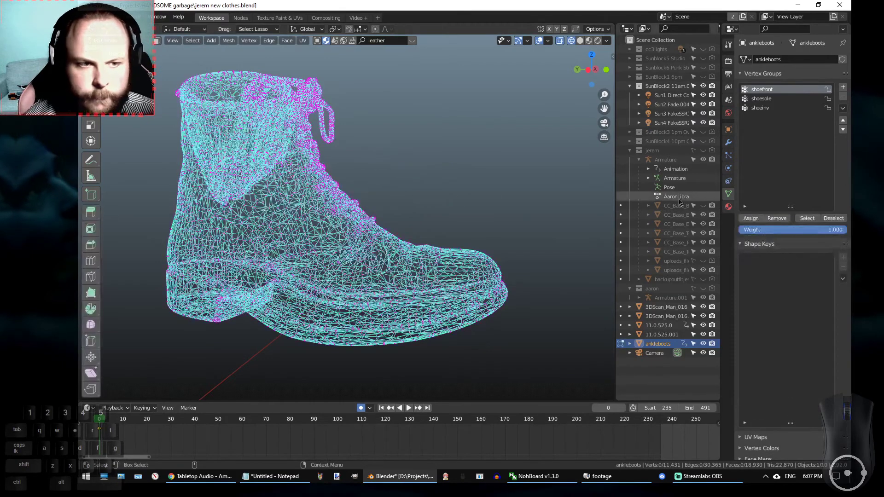
left_click(812, 219)
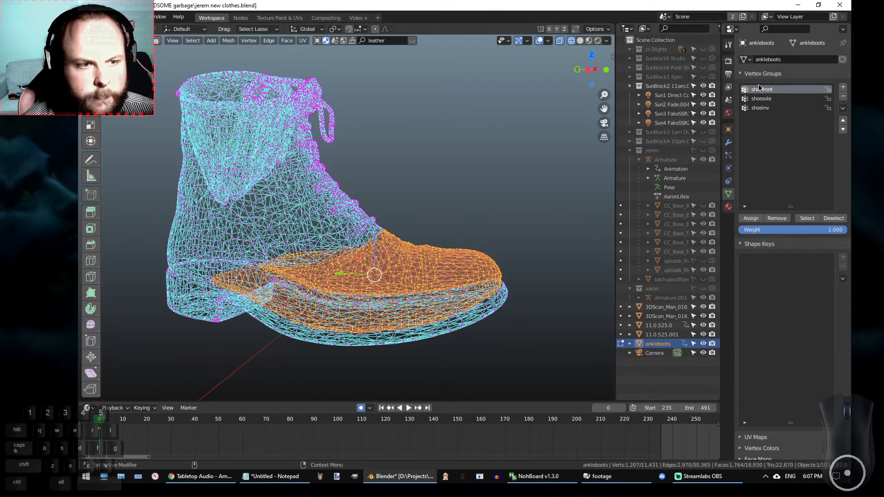
left_click(729, 207)
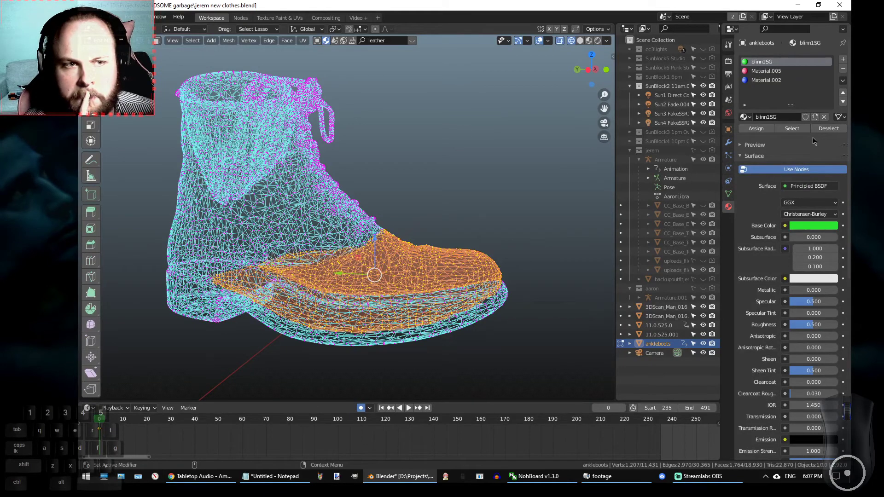
left_click(769, 132)
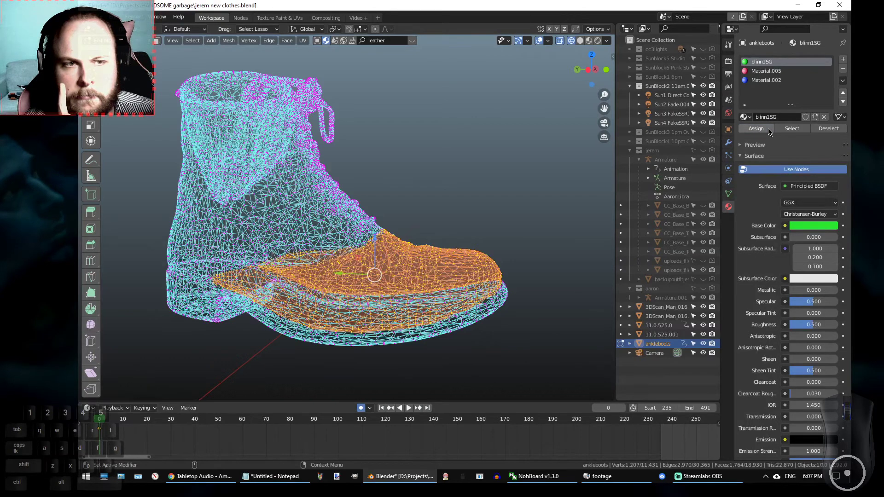
Replace the shoefront selection with the shoesole group's vertices and assign the red Material.005 to them.
left_click(729, 195)
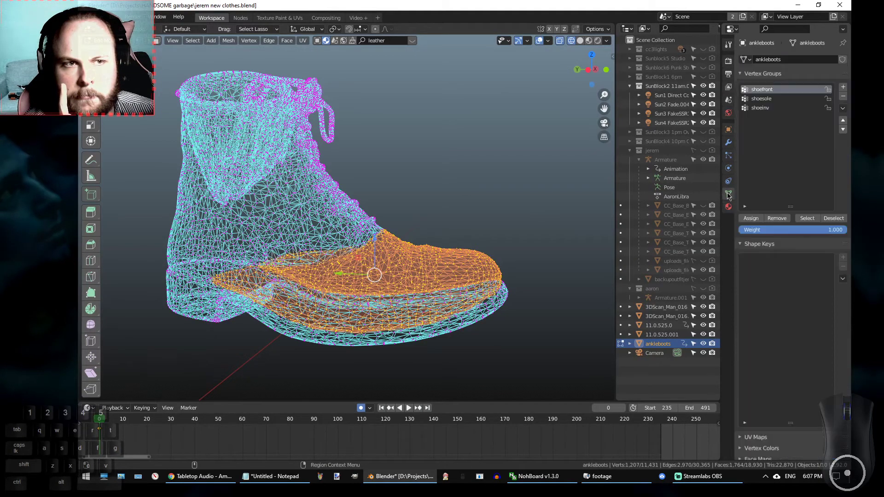
left_click(777, 101)
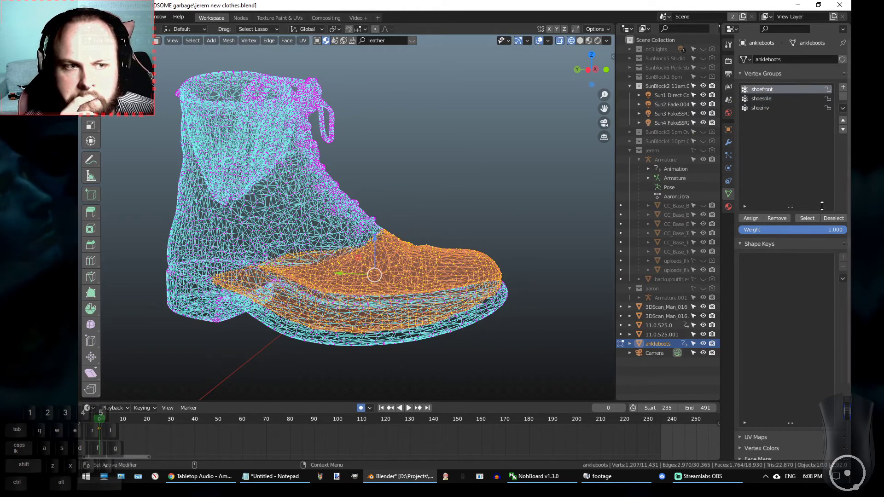
left_click(834, 218)
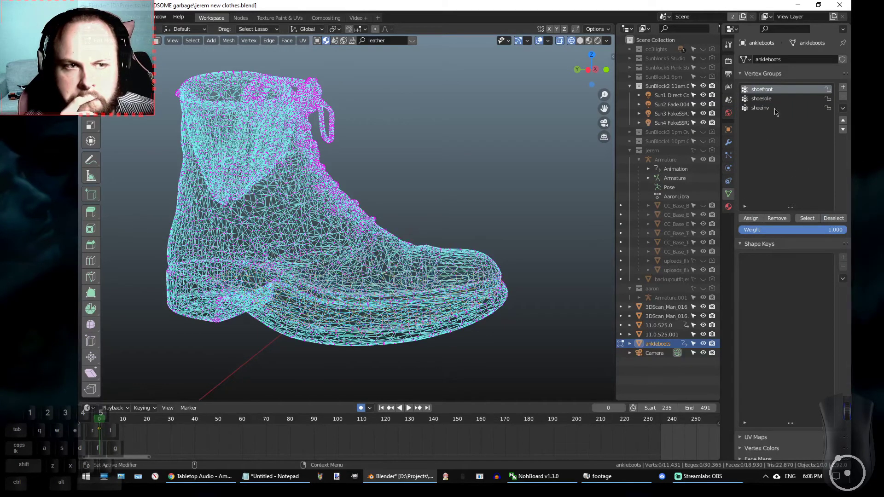
left_click(809, 219)
left_click(728, 207)
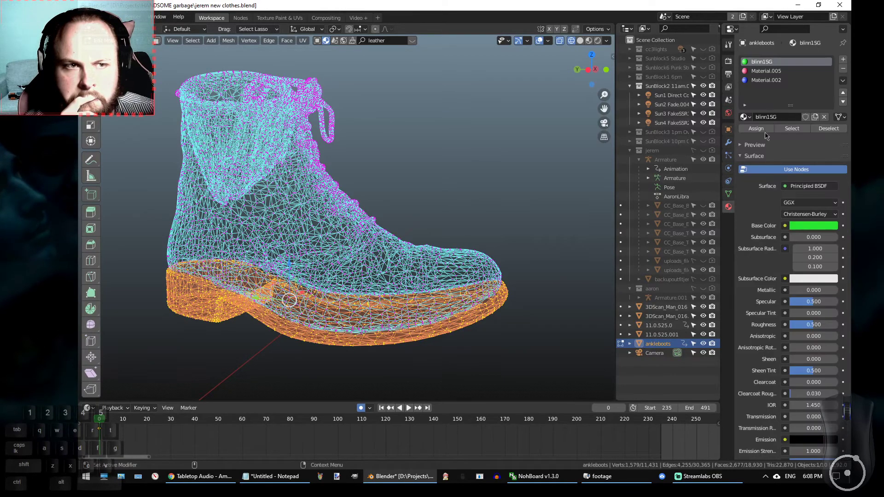
left_click(777, 71)
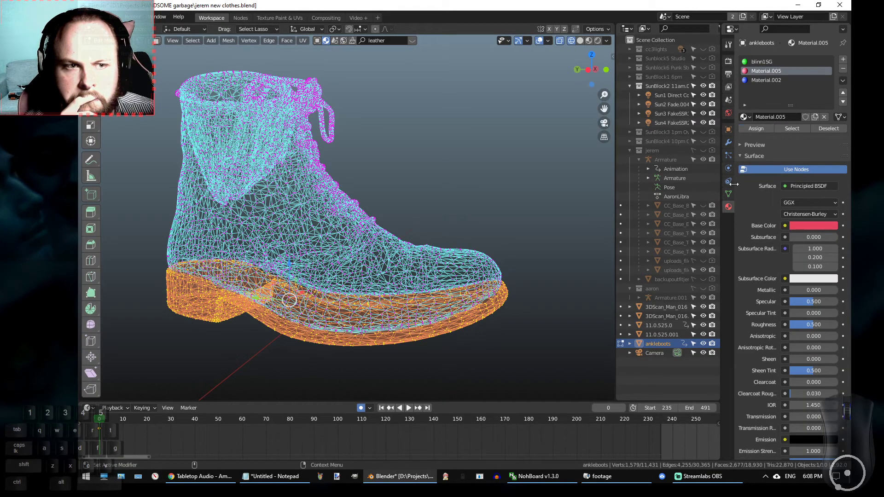
Replace the shoesole selection with the shoeinv group's vertices, assign the blue Material.002 to them and clear the selection.
left_click(728, 195)
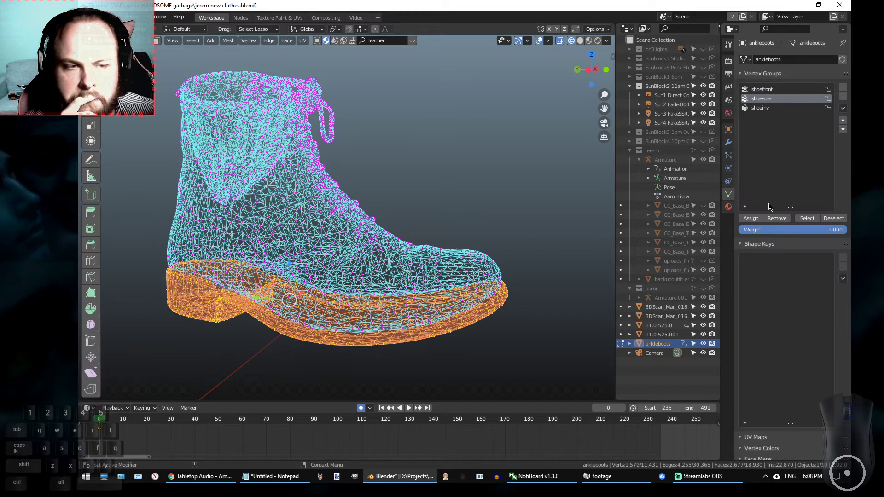
left_click(828, 218)
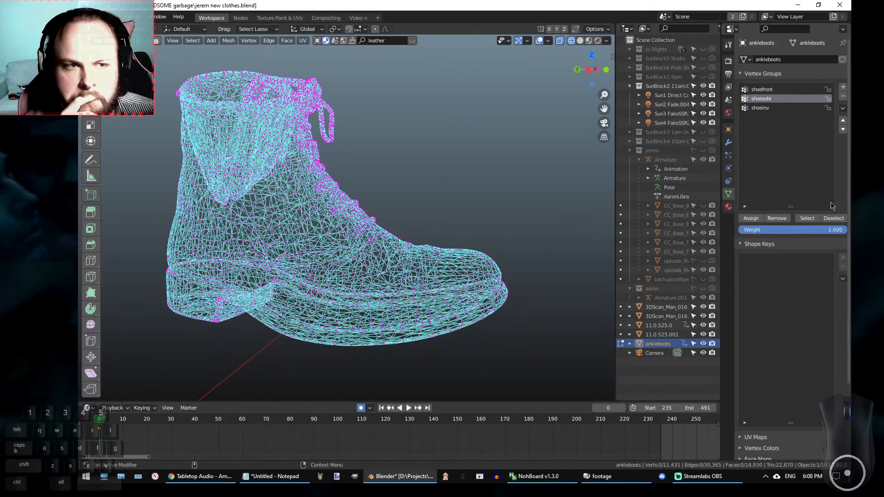
left_click(774, 108)
left_click(807, 219)
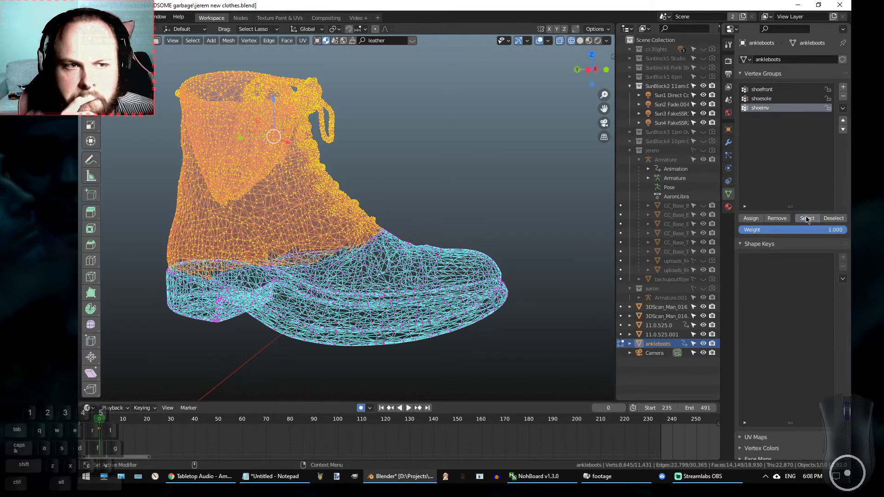
left_click(727, 207)
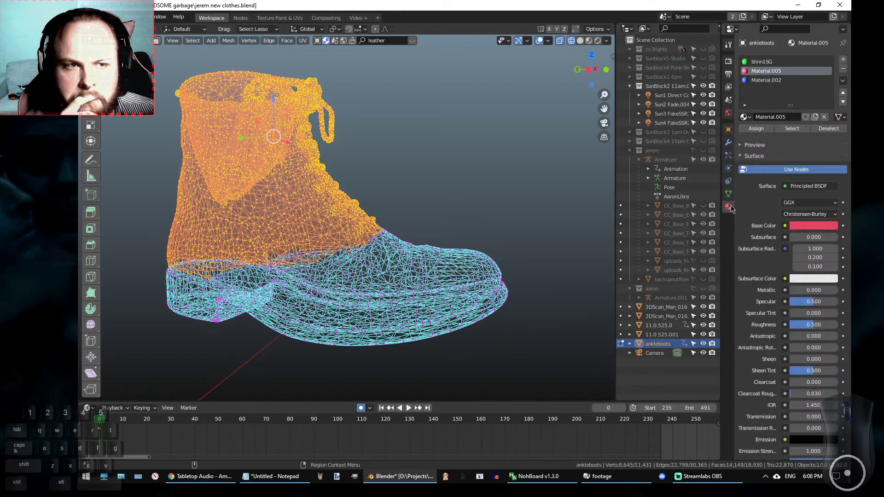
left_click(782, 82)
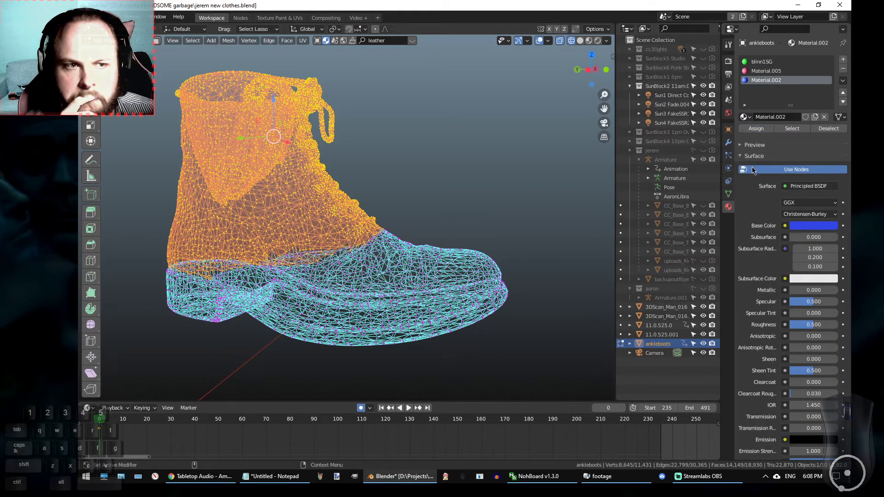
left_click(558, 158)
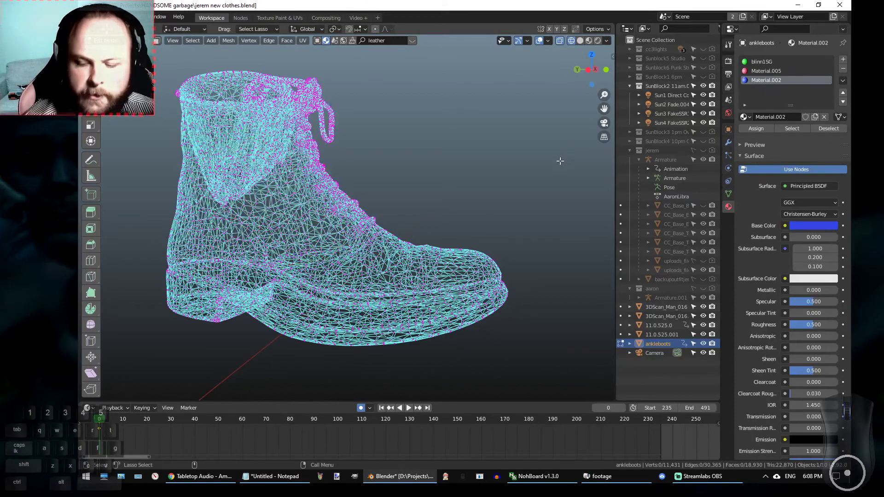
Leave Edit Mode on the boot, deselect it and set the viewport shading to Material Preview.
key("Tab")
left_click(454, 164)
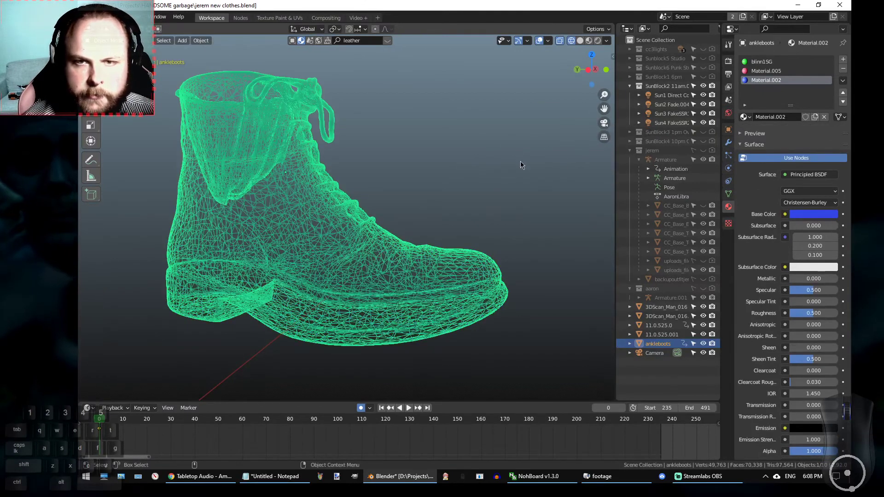
key("z")
left_click(608, 170)
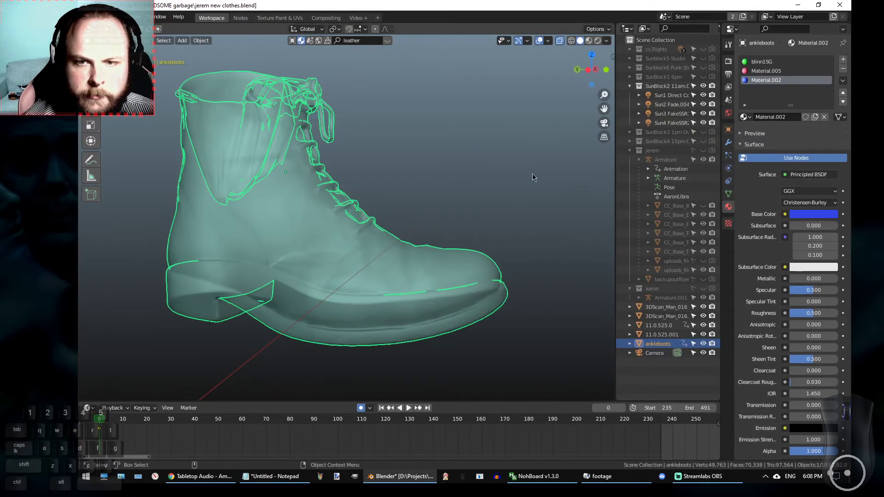
middle_click_drag(472, 178, 507, 158)
key("z")
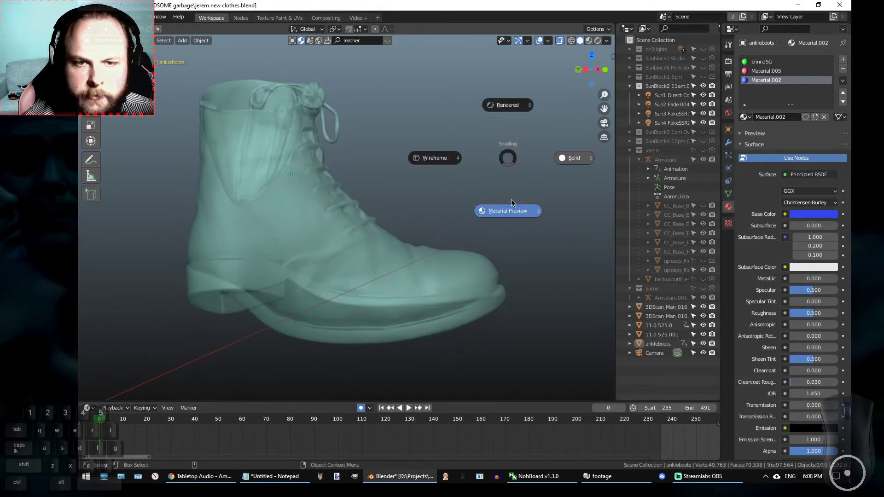
left_click(510, 201)
middle_click_drag(510, 200, 433, 206)
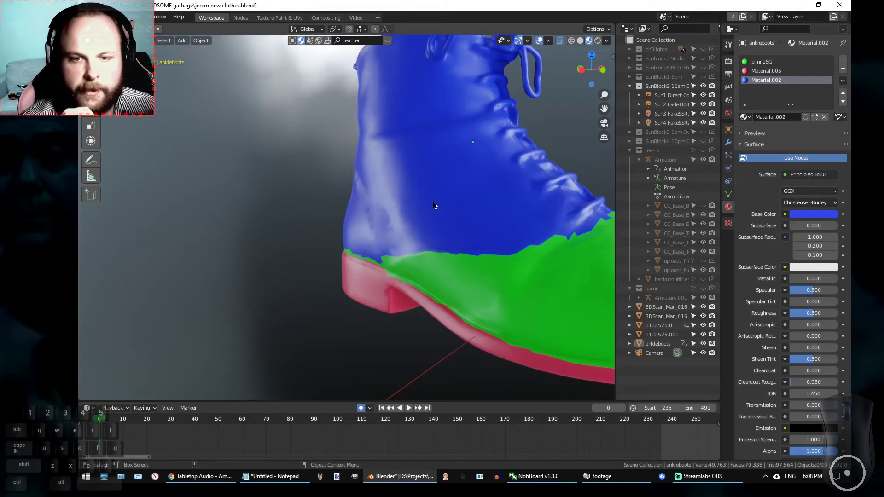
Examine the boot's blue, green and red material regions from both sides and beside the character's other footwear.
middle_click_drag(524, 248, 391, 241, "alt")
left_click_drag(390, 241, 394, 239, "alt")
scroll(393, 239, "down", 3)
left_click_drag(488, 244, 411, 213, "alt")
scroll(411, 214, "down", 4)
left_click_drag(434, 137, 422, 199, "alt")
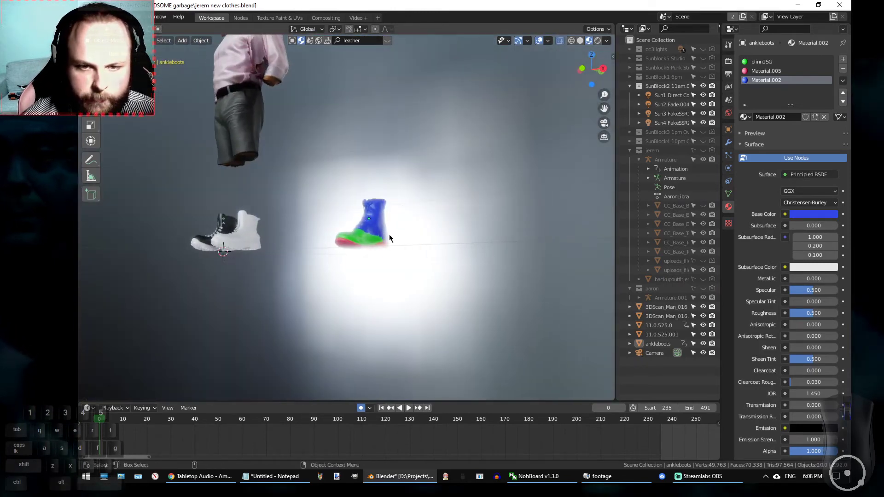
scroll(421, 230, "up", 3)
scroll(318, 202, "up", 2)
left_click_drag(318, 202, 323, 221, "alt")
scroll(322, 230, "up", 6)
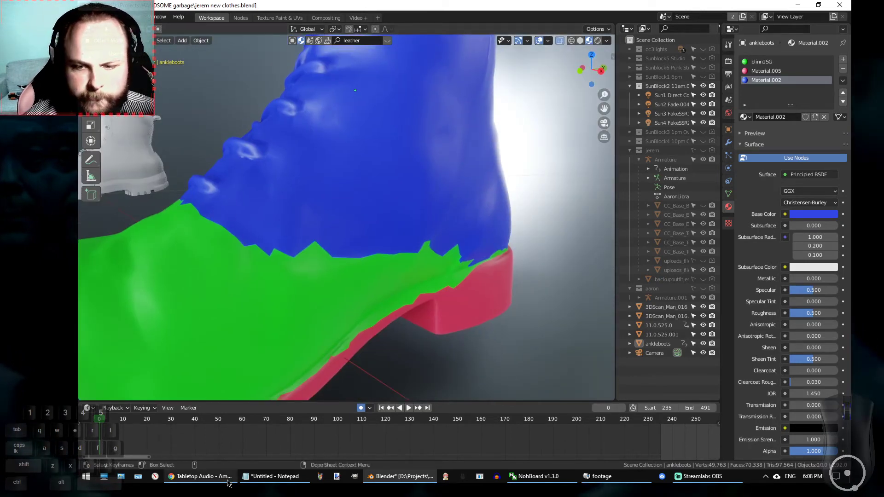
Check the Tabletop Audio playlist in the browser and the recording in Streamlabs OBS, and return to Blender.
key("alt+Tab")
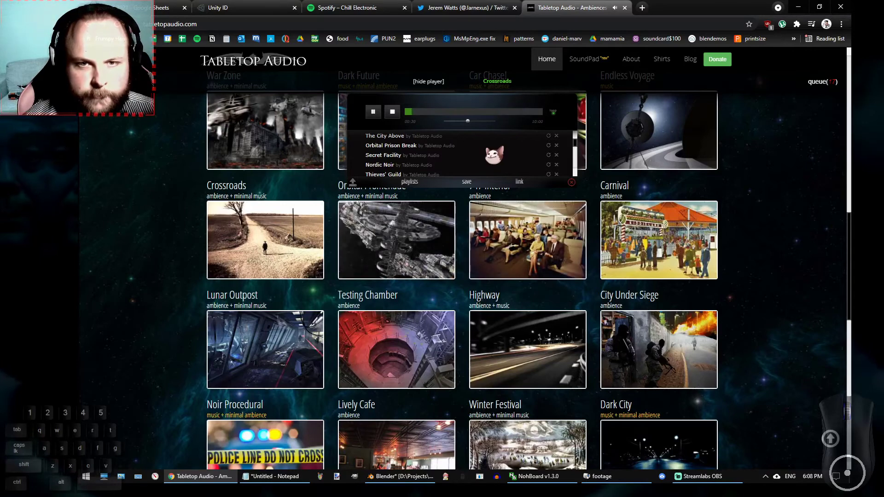
scroll(488, 147, "down", 3)
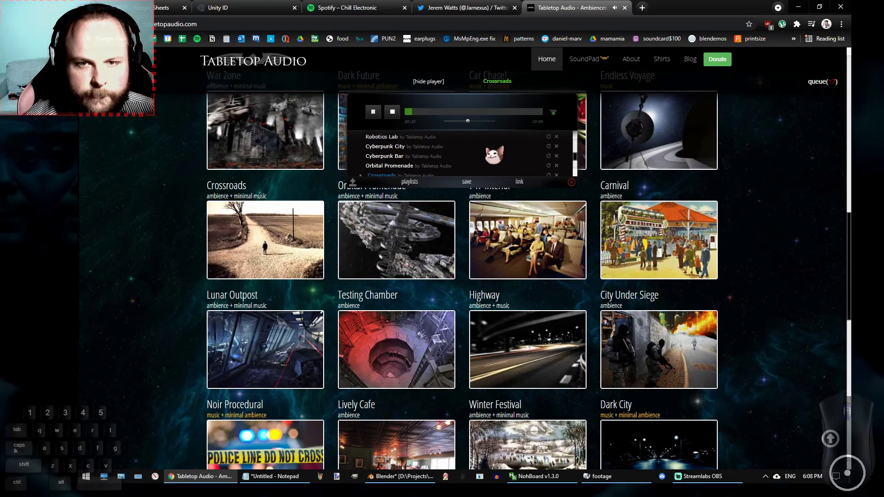
scroll(494, 155, "down", 3)
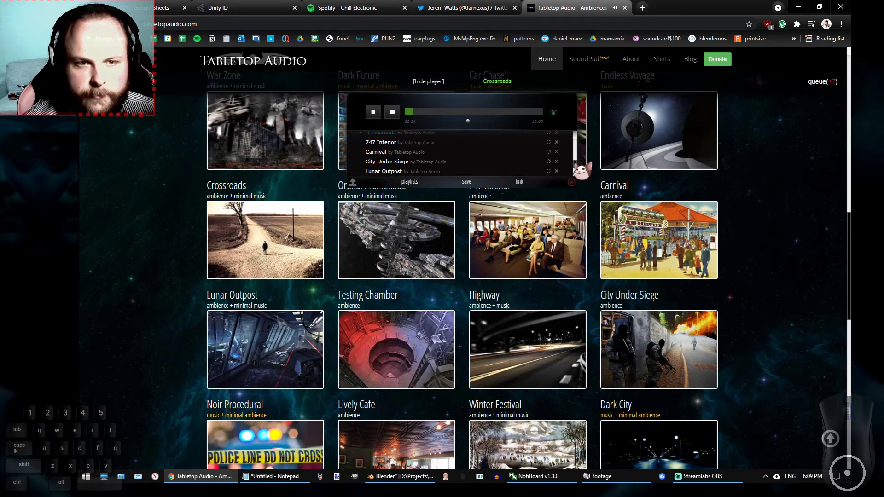
scroll(582, 169, "up", 1)
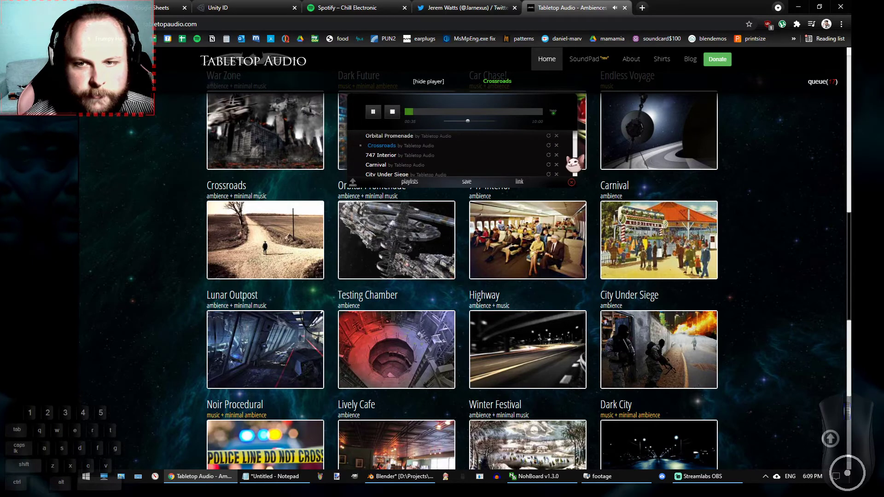
mouse_move(278, 239)
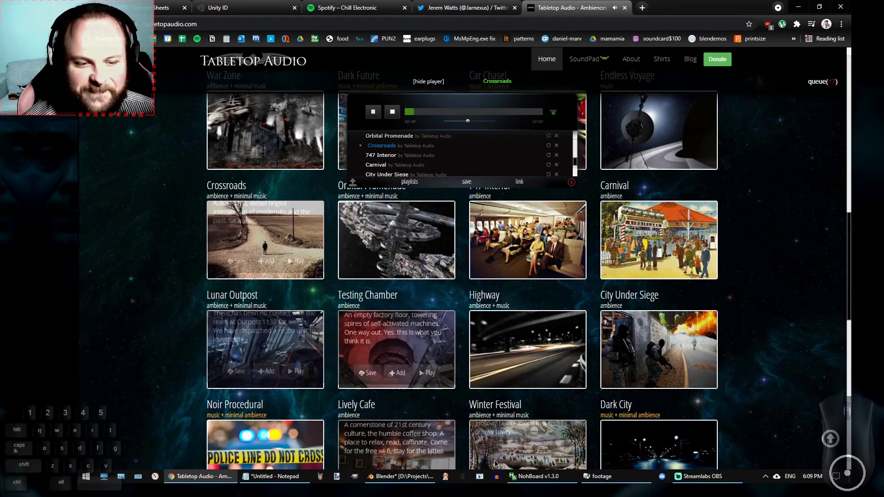
left_click(692, 477)
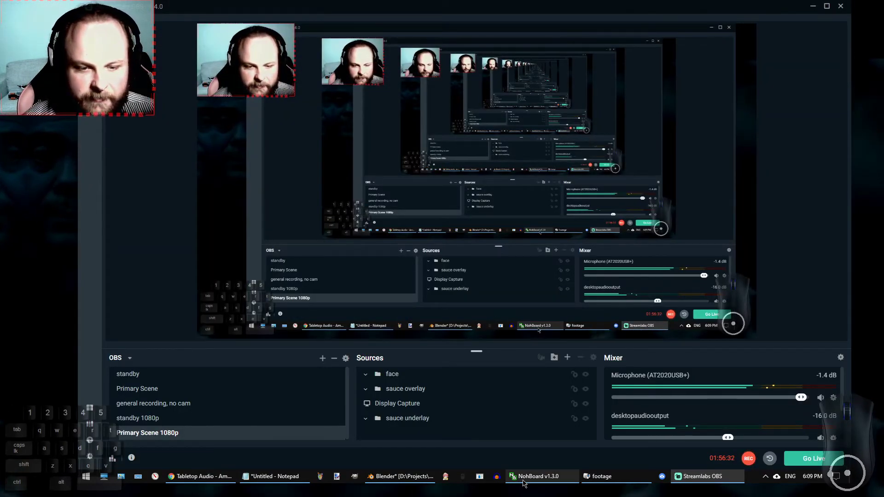
left_click(394, 477)
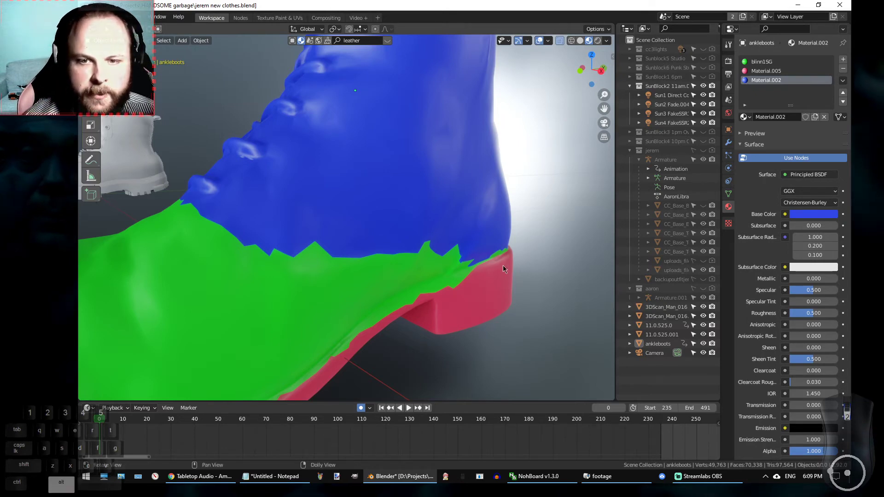
Show the BlenderKit material results for the leather search over the viewport.
scroll(503, 265, "down", 4)
left_click_drag(502, 264, 488, 256, "alt")
scroll(488, 256, "up", 8)
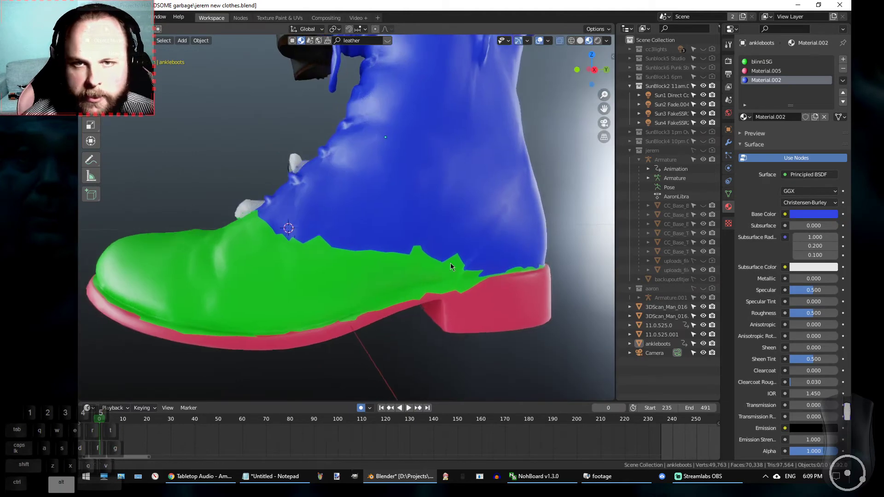
left_click_drag(432, 161, 453, 169, "alt")
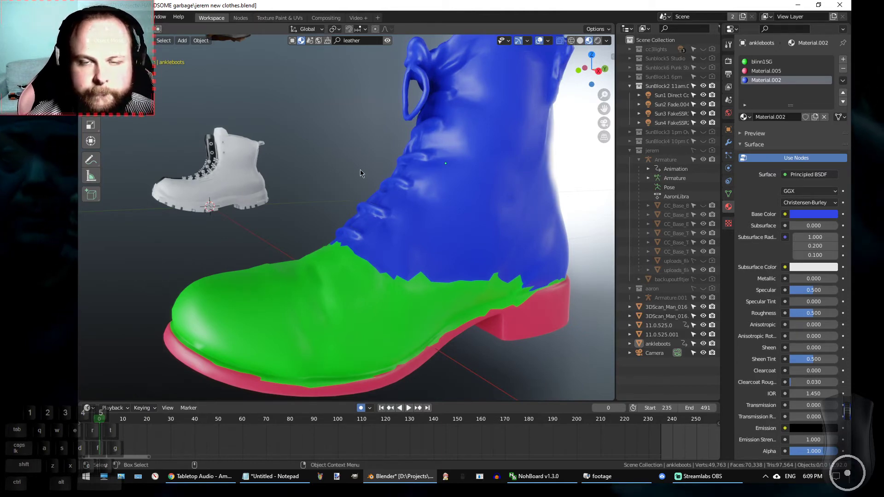
left_click(363, 41)
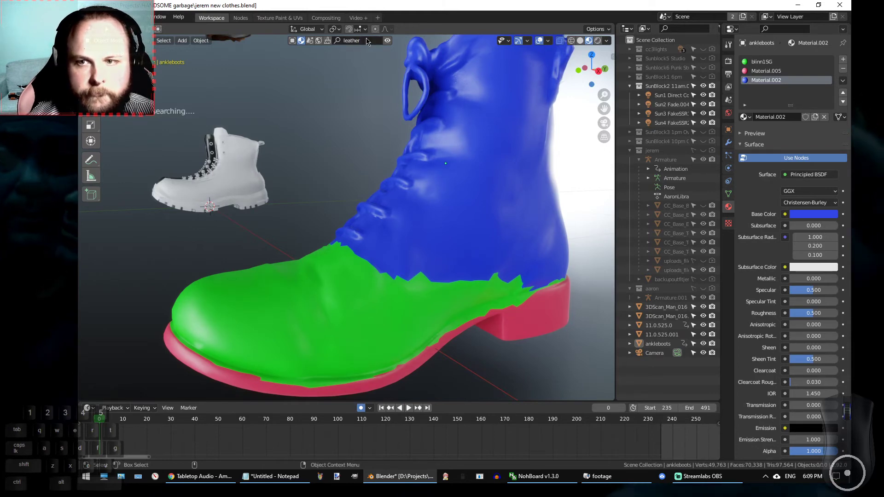
mouse_move(346, 117)
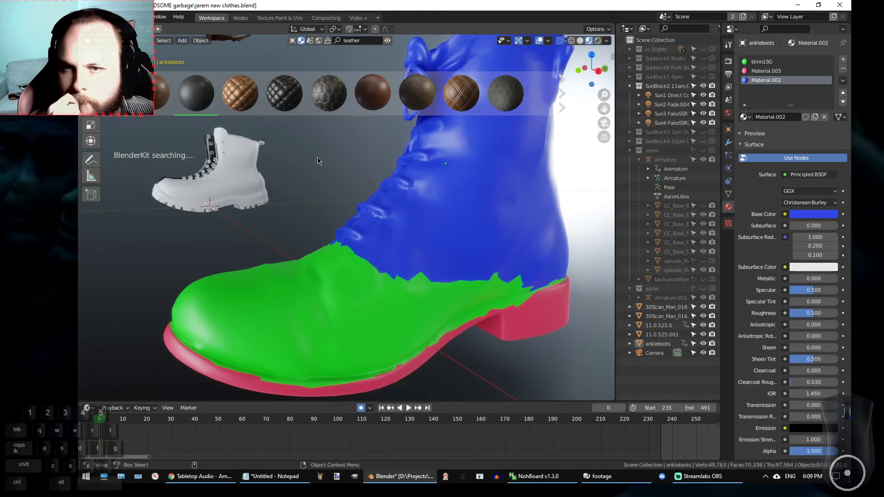
Browse the leather materials and apply Leather Worn 01 to the boot's green front upper.
mouse_move(249, 103)
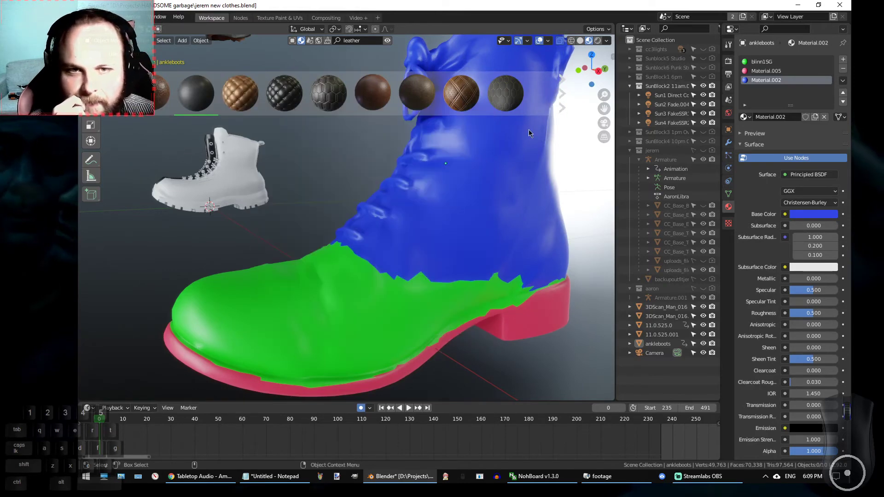
mouse_move(472, 105)
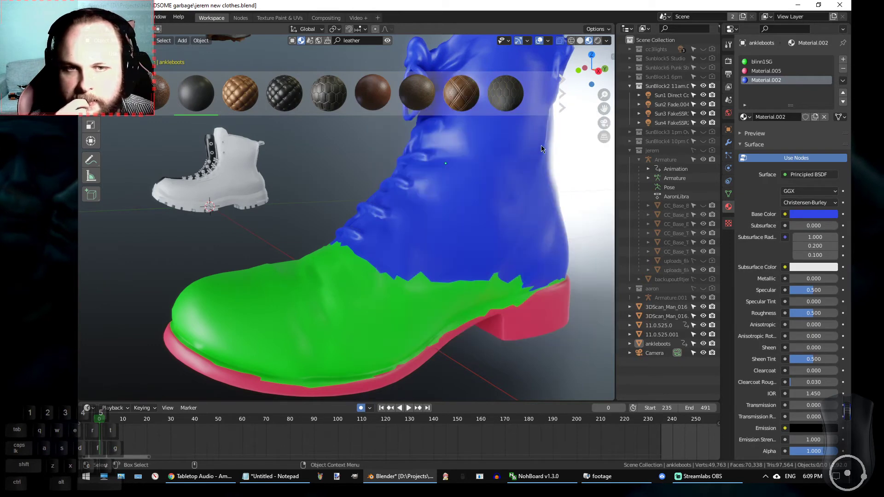
left_click(560, 105)
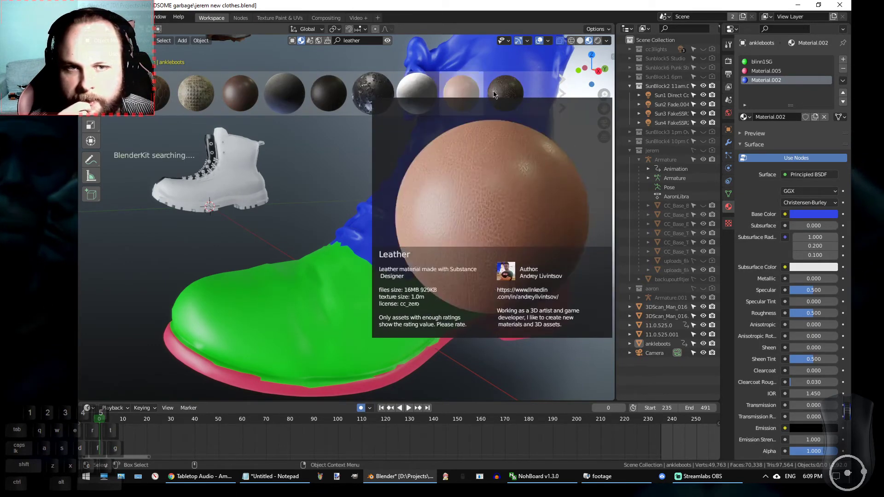
mouse_move(466, 92)
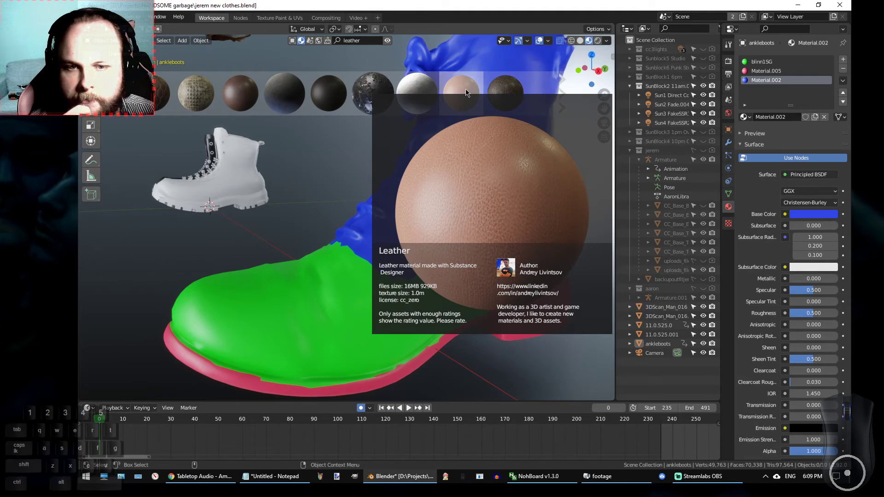
mouse_move(425, 90)
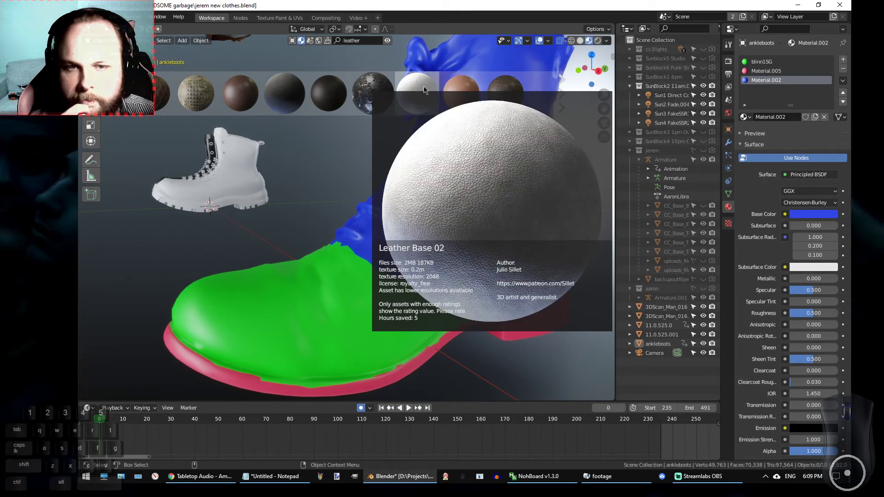
mouse_move(381, 89)
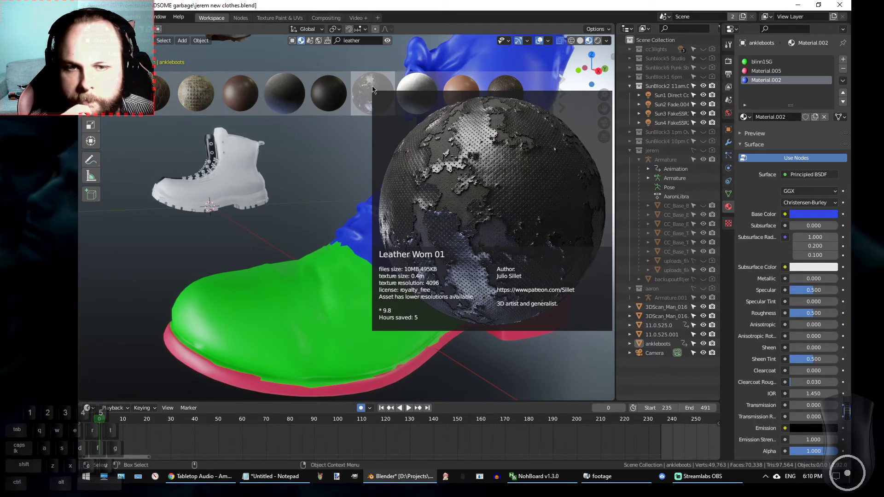
left_click_drag(369, 87, 328, 295)
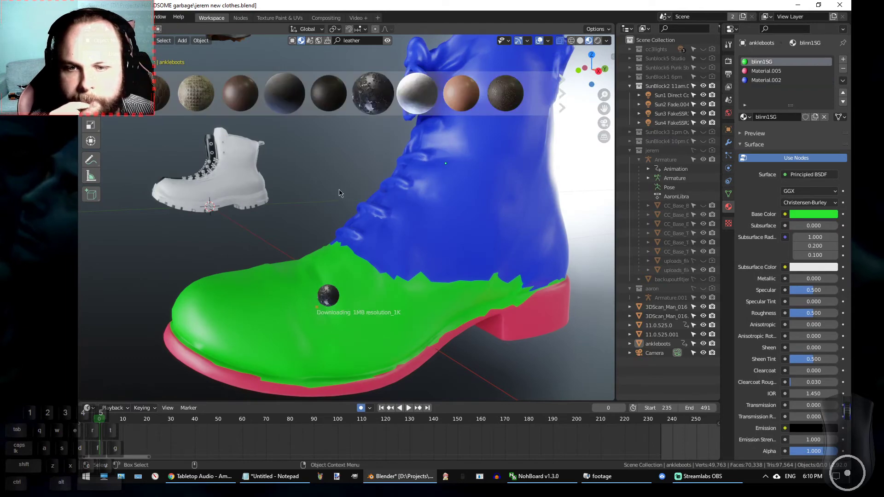
Browse further leather materials and apply Leather Scales 01 to the boot's blue laced shaft.
mouse_move(283, 92)
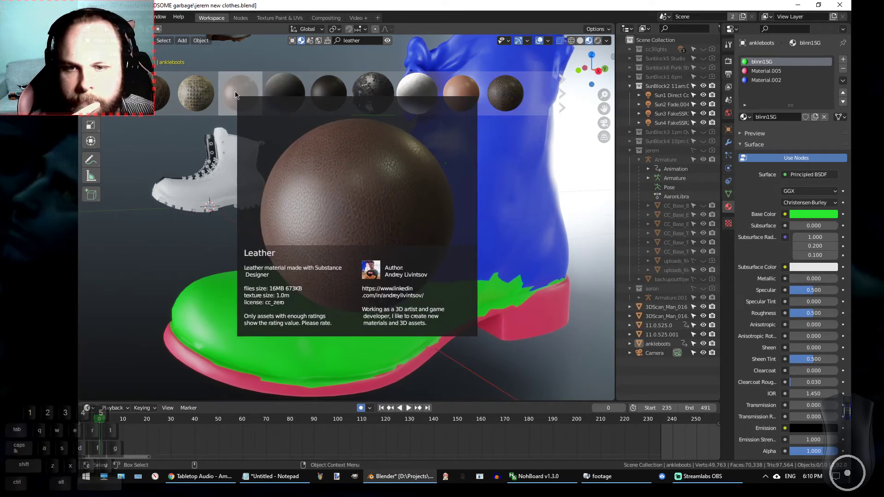
mouse_move(182, 96)
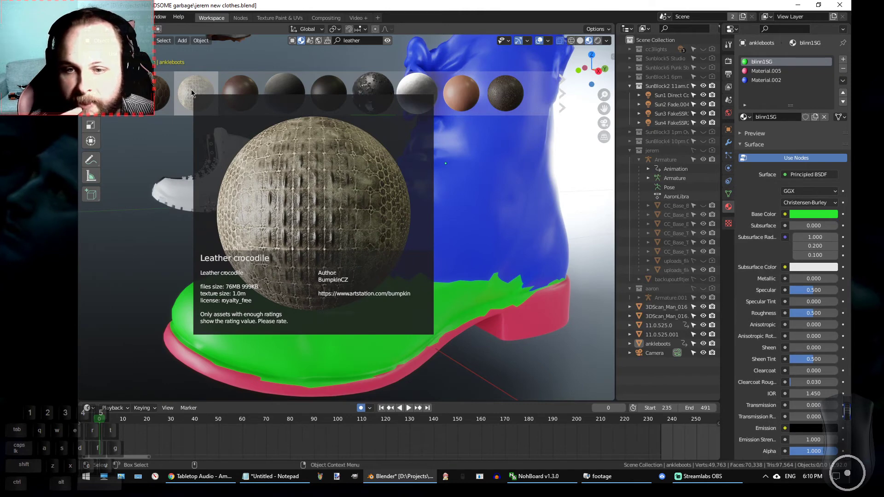
mouse_move(493, 101)
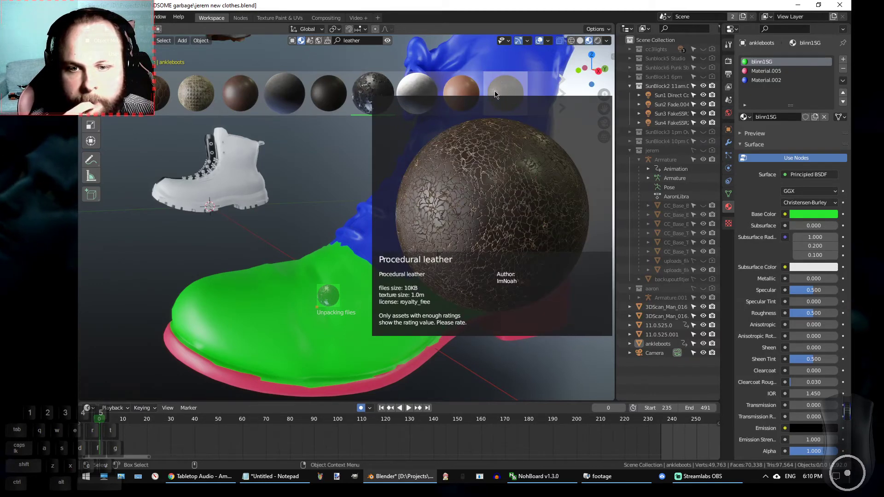
left_click_drag(495, 94, 610, 227)
left_click_drag(584, 188, 591, 188)
right_click(581, 176)
left_click(588, 141)
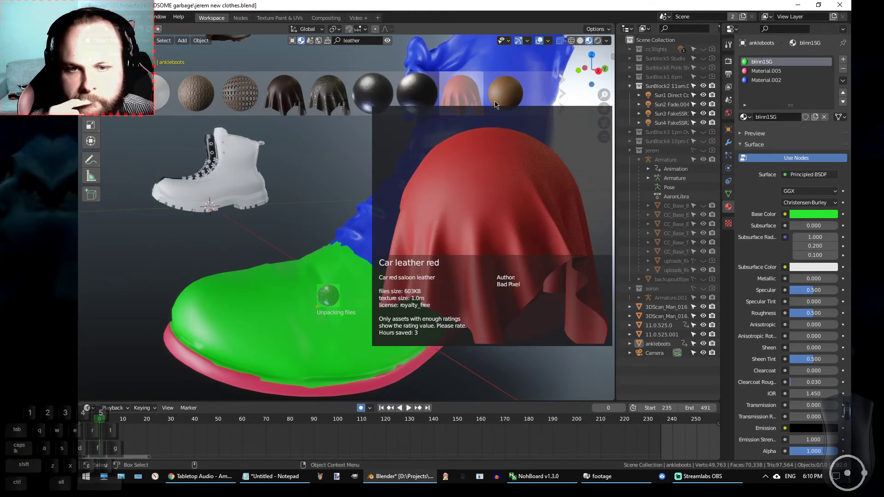
left_click(563, 97)
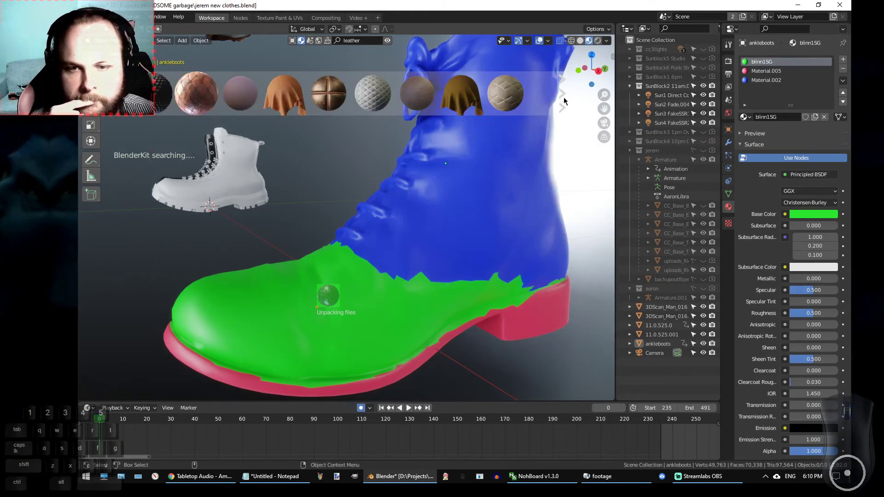
mouse_move(516, 100)
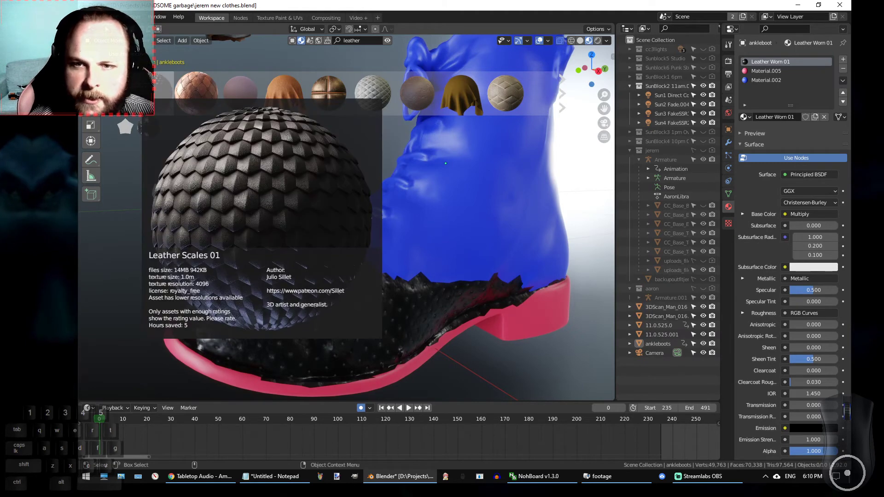
left_click_drag(161, 92, 469, 201)
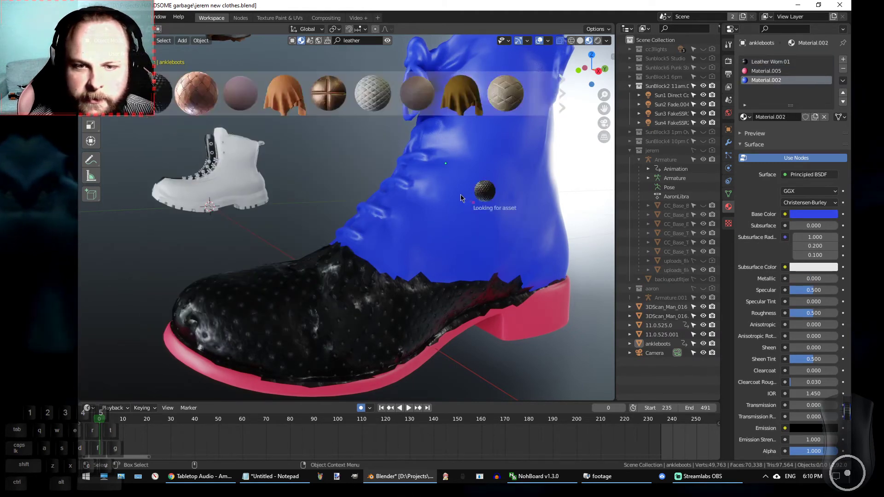
Examine the boot's new leather front upper from several sides and look through more of the leather materials.
left_click_drag(290, 192, 530, 135, "alt")
scroll(456, 252, "up", 5)
left_click_drag(456, 260, 335, 254, "alt")
left_click_drag(329, 250, 385, 251, "alt")
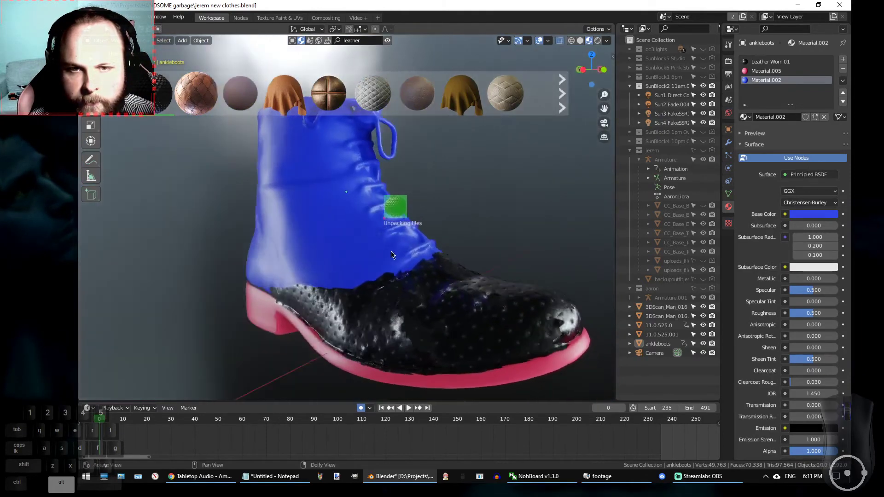
scroll(380, 244, "down", 2)
middle_click_drag(322, 293, 301, 266, "alt")
scroll(288, 267, "up", 3)
left_click_drag(288, 267, 308, 276, "alt")
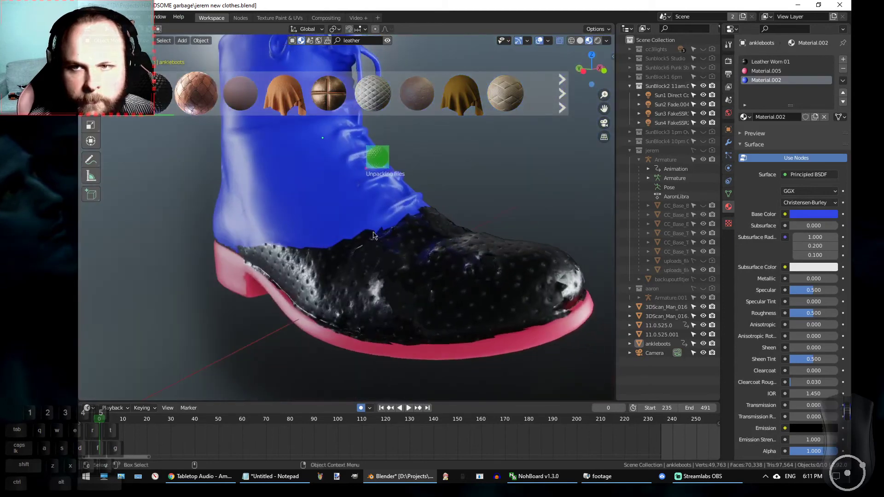
left_click(556, 105)
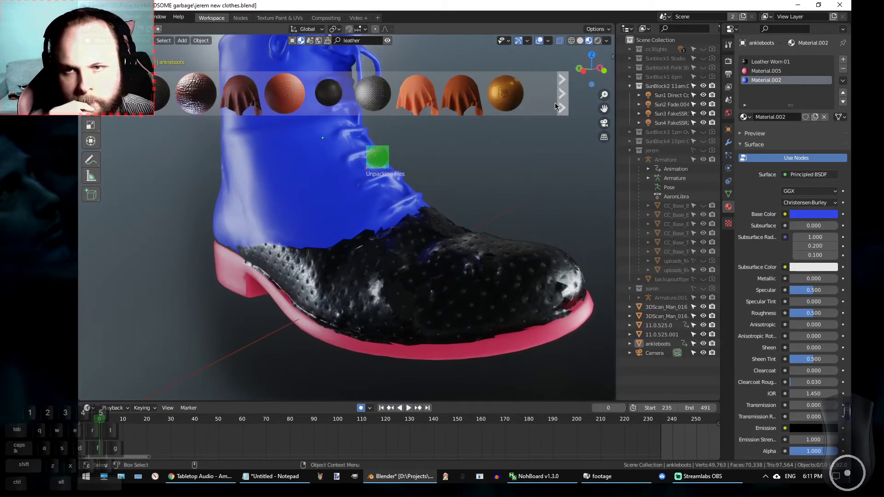
mouse_move(209, 99)
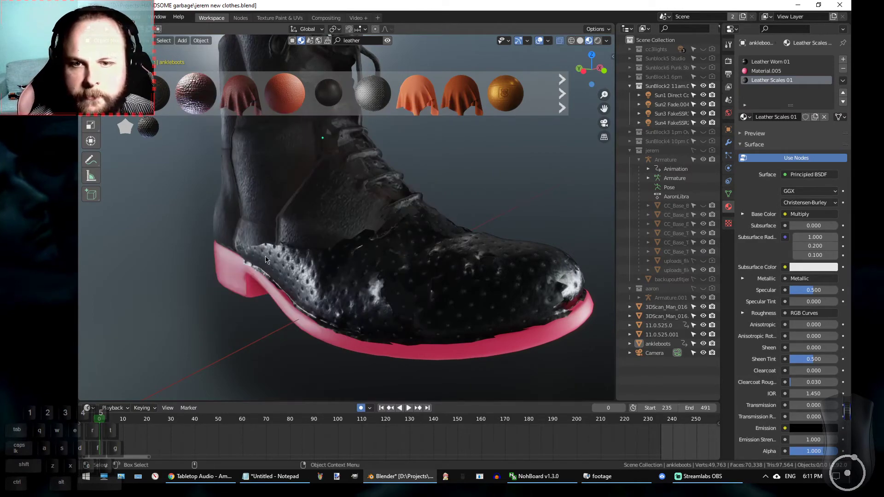
Browse the leather materials and apply Leather Rough 01 to the ankle boot's laced shaft.
scroll(244, 246, "down", 2)
left_click_drag(276, 299, 372, 286, "alt")
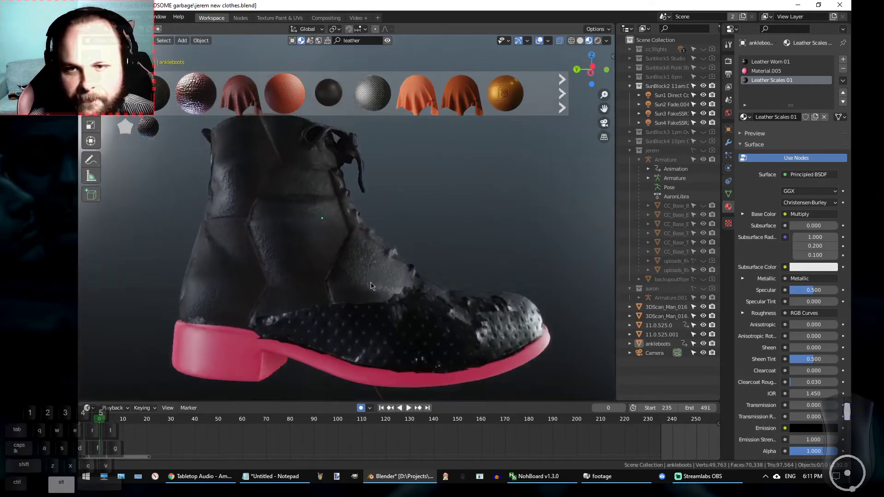
middle_click_drag(371, 283, 373, 287, "alt")
middle_click_drag(241, 213, 214, 214, "alt")
mouse_move(379, 98)
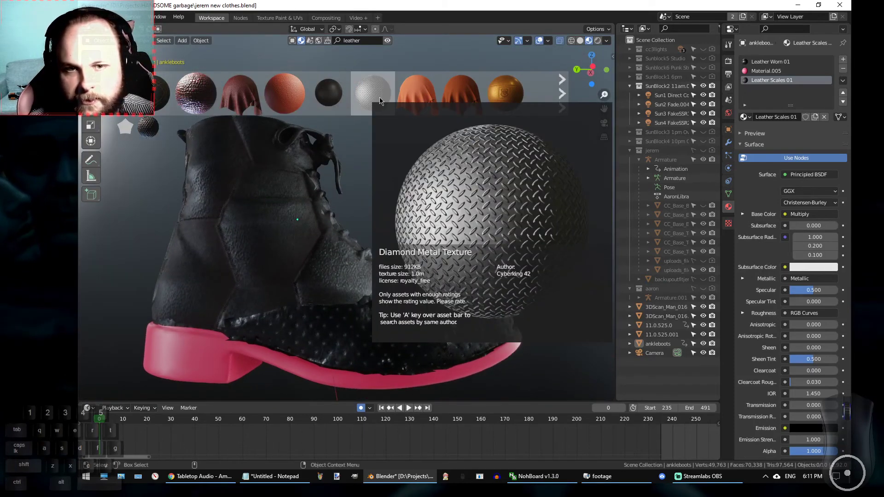
left_click_drag(438, 191, 286, 142, "alt")
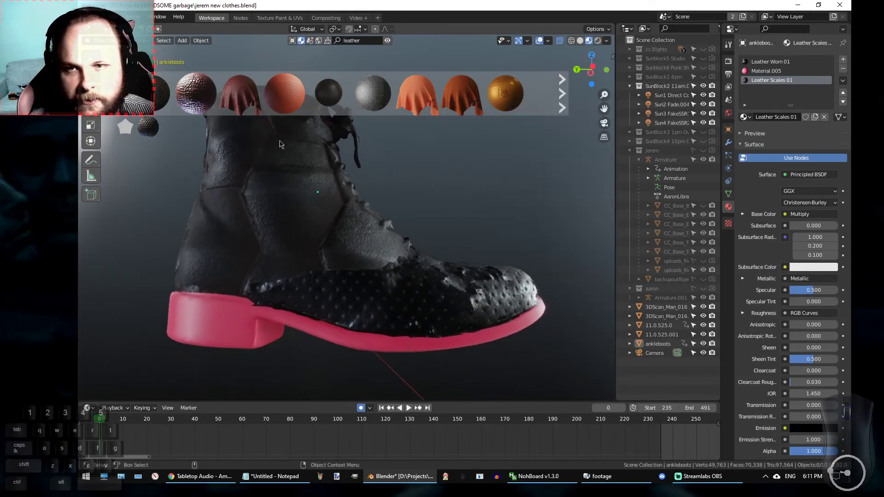
left_click_drag(209, 95, 273, 210)
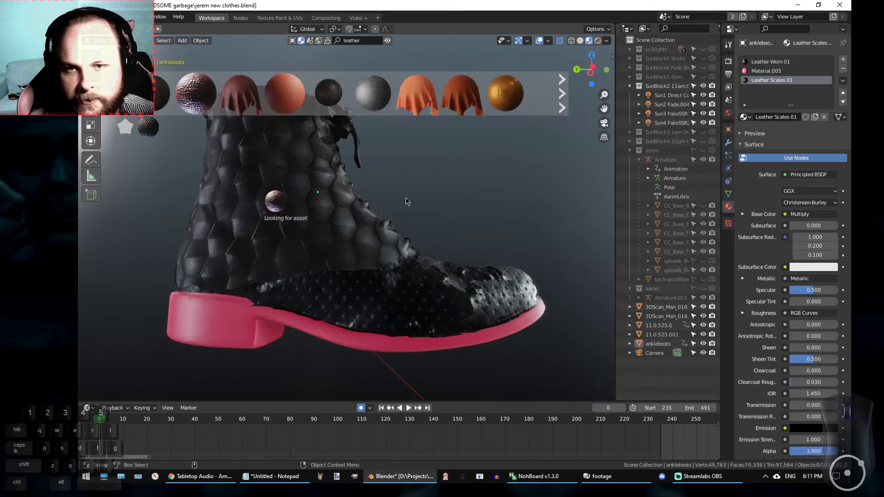
left_click_drag(407, 201, 298, 269, "alt")
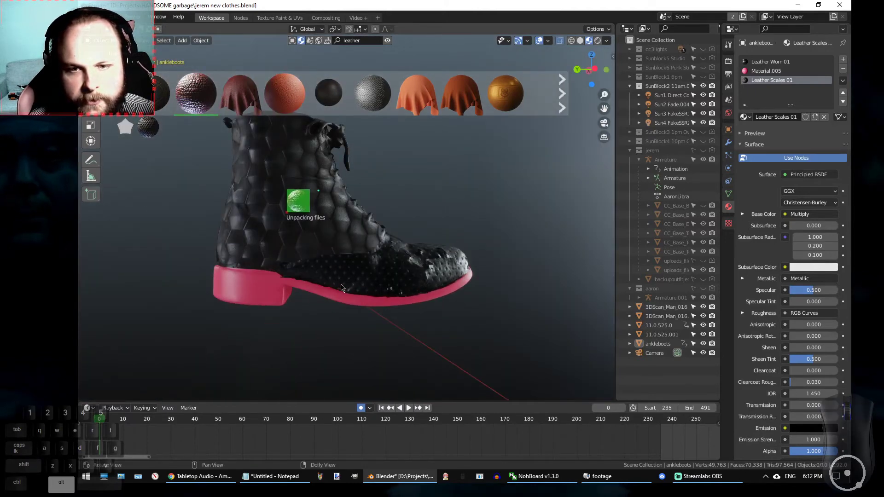
left_click_drag(425, 257, 367, 283, "alt")
mouse_move(389, 89)
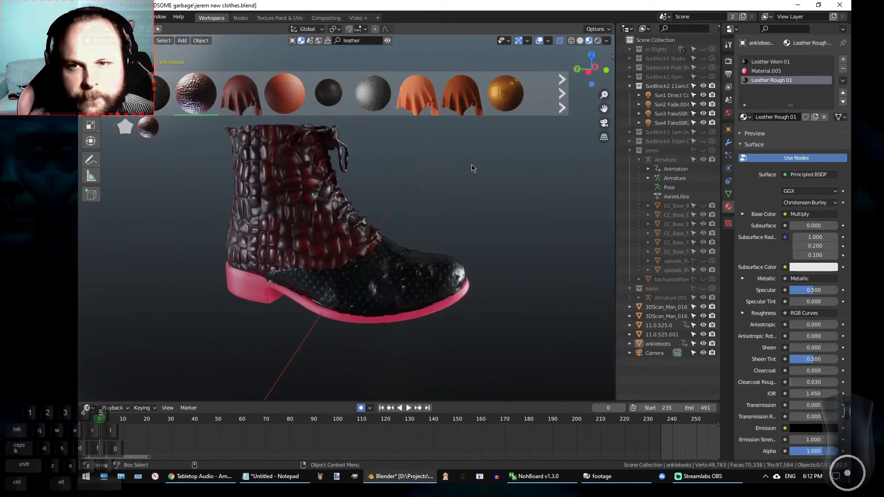
left_click(561, 108)
mouse_move(503, 96)
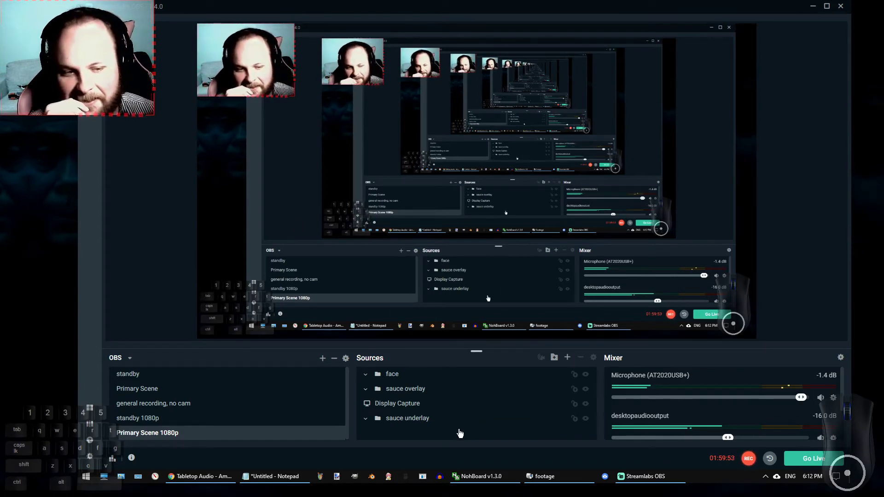
Start Blender again, recover the last session and close it.
left_click(372, 477)
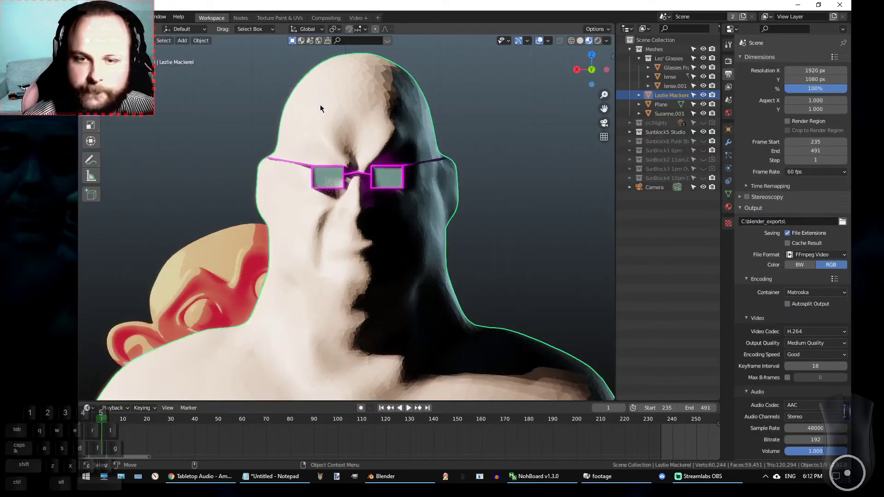
left_click(98, 16)
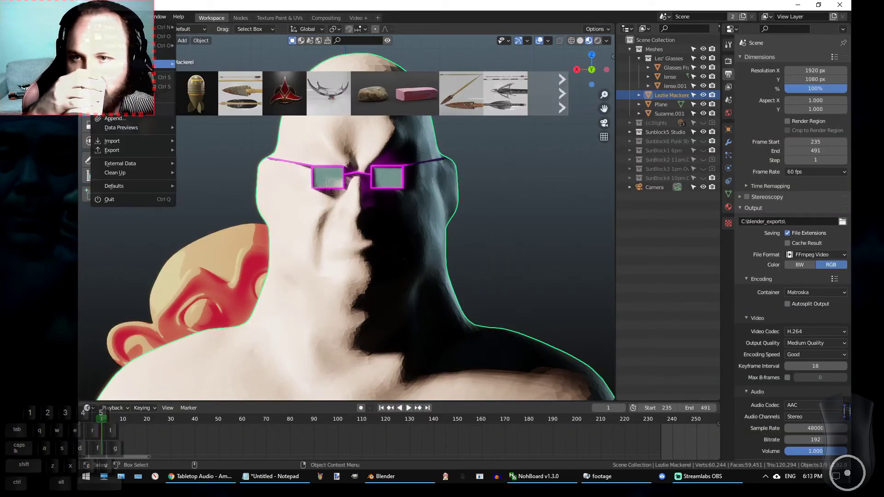
mouse_move(117, 63)
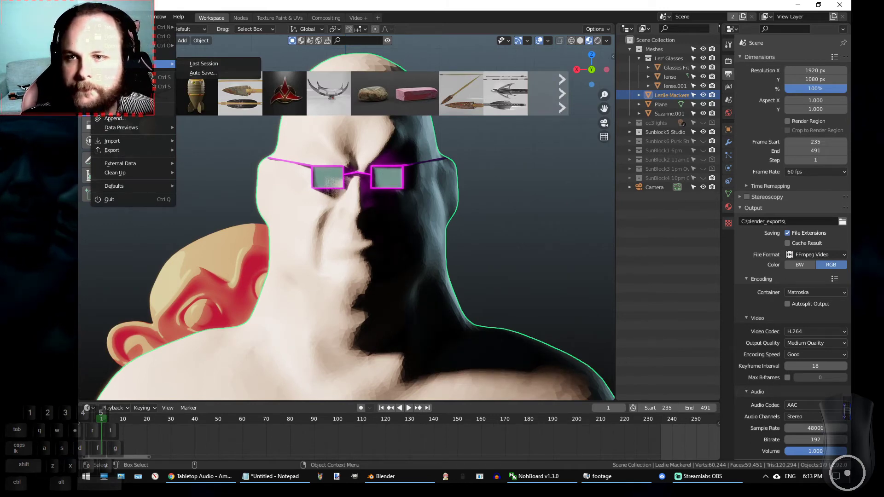
left_click(222, 65)
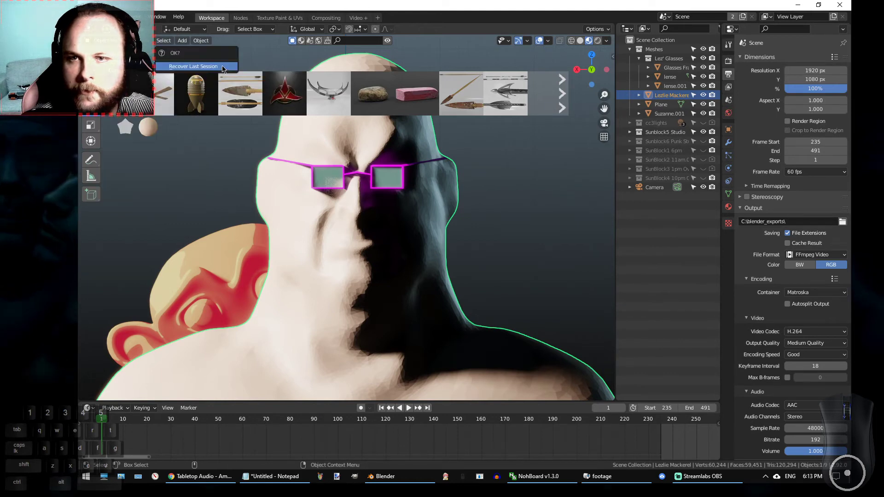
left_click(222, 66)
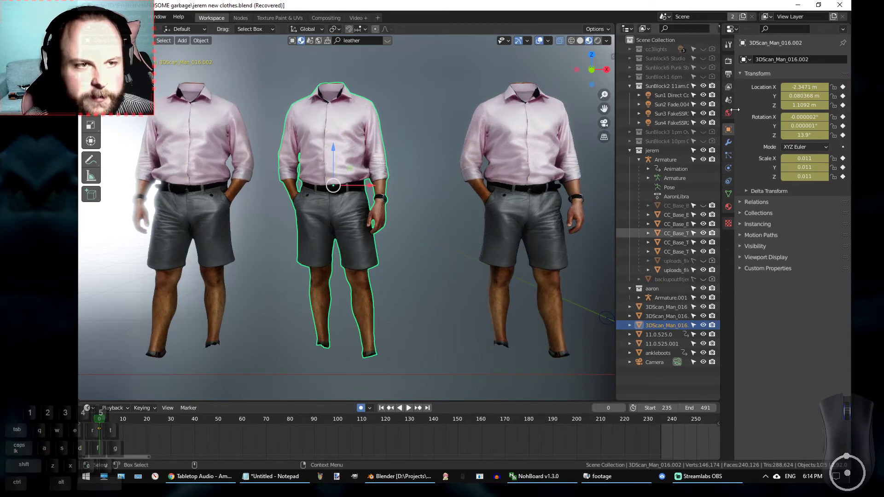
left_click(852, 4)
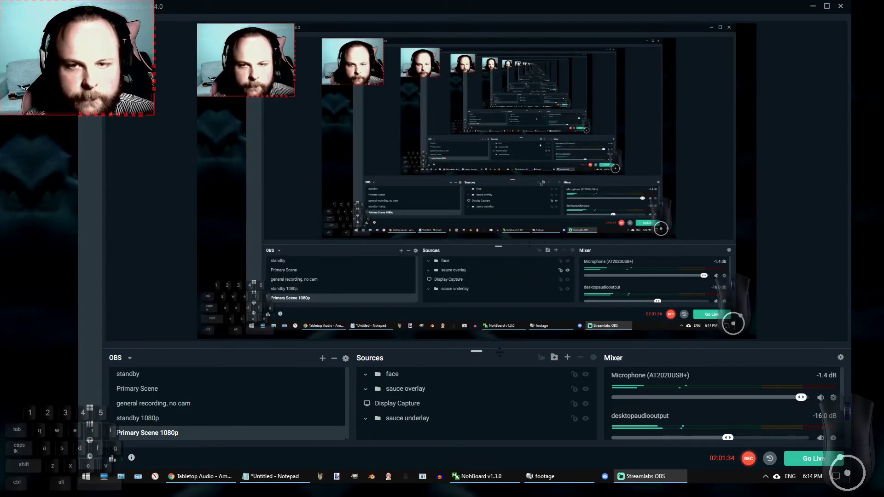
Relaunch Blender and open the recent file jerem new clothes.blend.
left_click(372, 476)
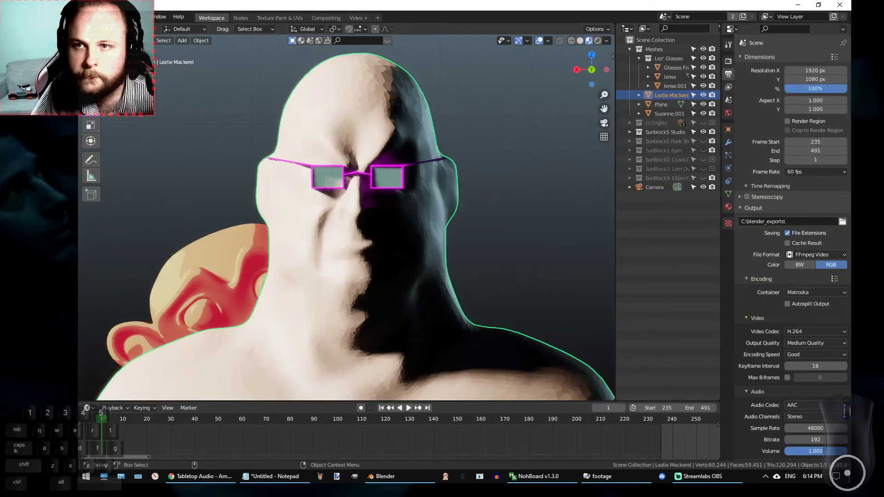
left_click(97, 17)
mouse_move(124, 63)
mouse_move(164, 45)
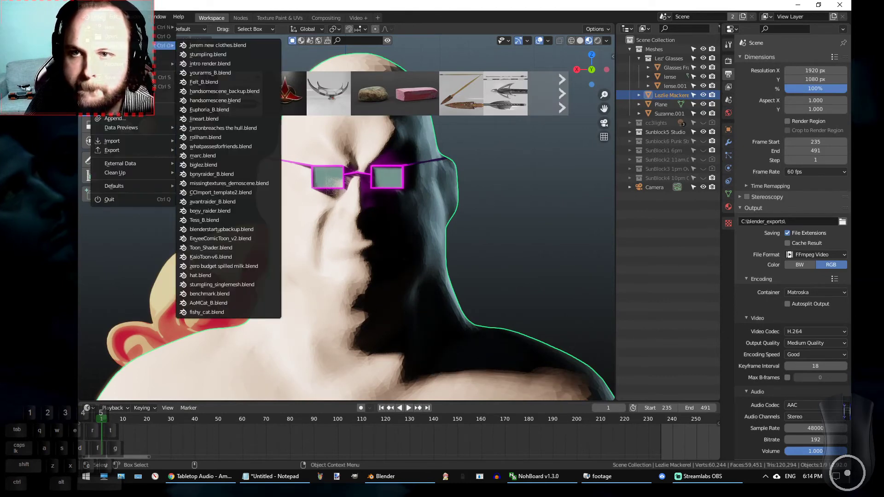
left_click(210, 46)
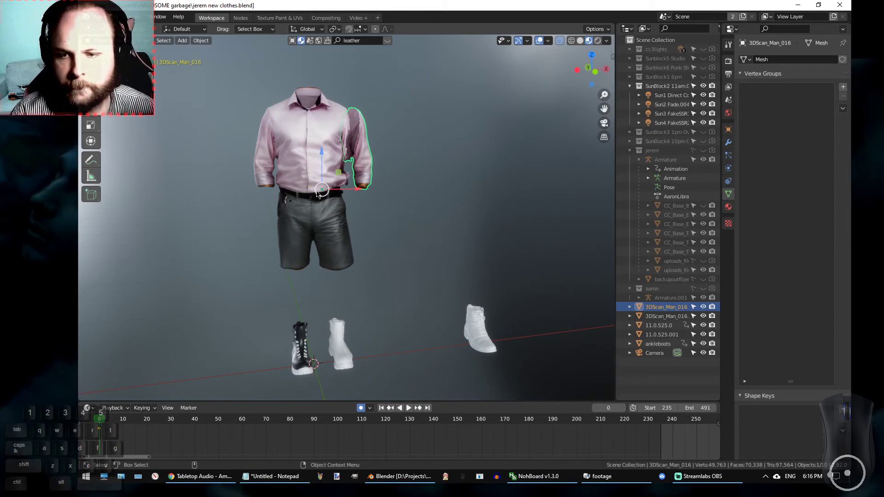
Select the white ankle boot standing apart from the outfit and inspect its shaft, sole and heel from several sides.
left_click_drag(412, 214, 323, 270, "alt")
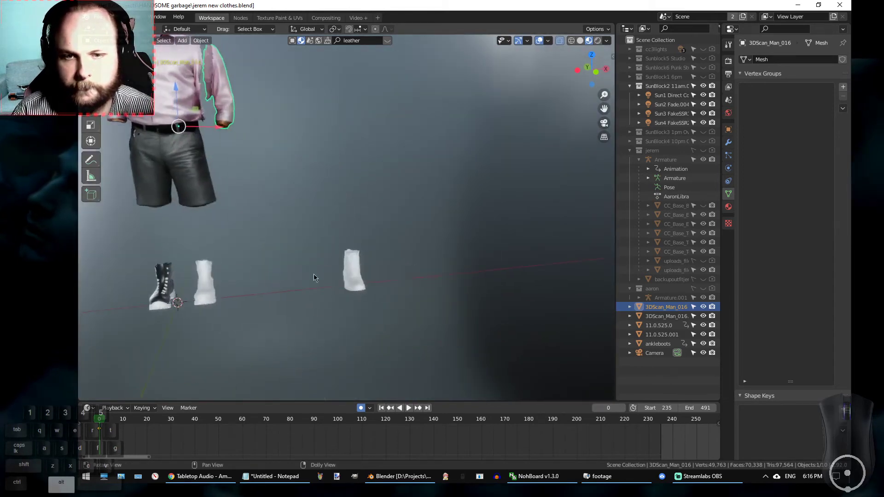
scroll(324, 270, "up", 4)
left_click(393, 274)
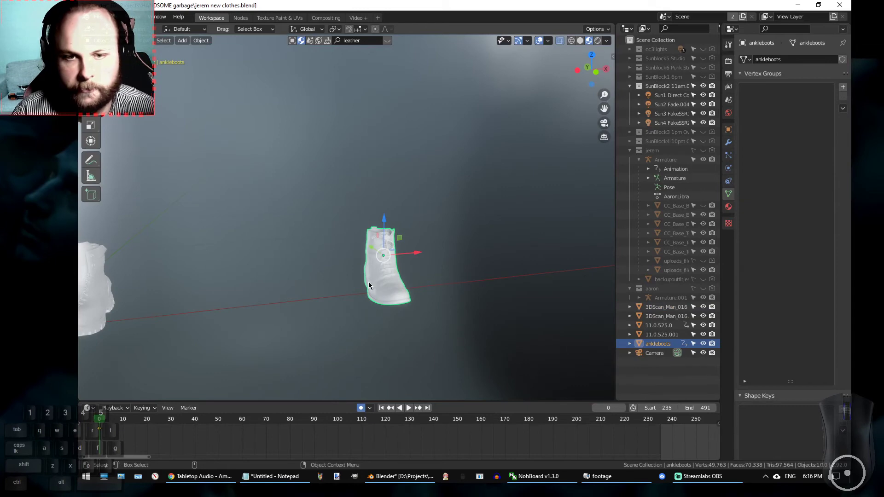
key("KP_Decimal")
left_click_drag(275, 273, 350, 216, "alt")
scroll(250, 258, "up", 3)
scroll(357, 260, "down", 3)
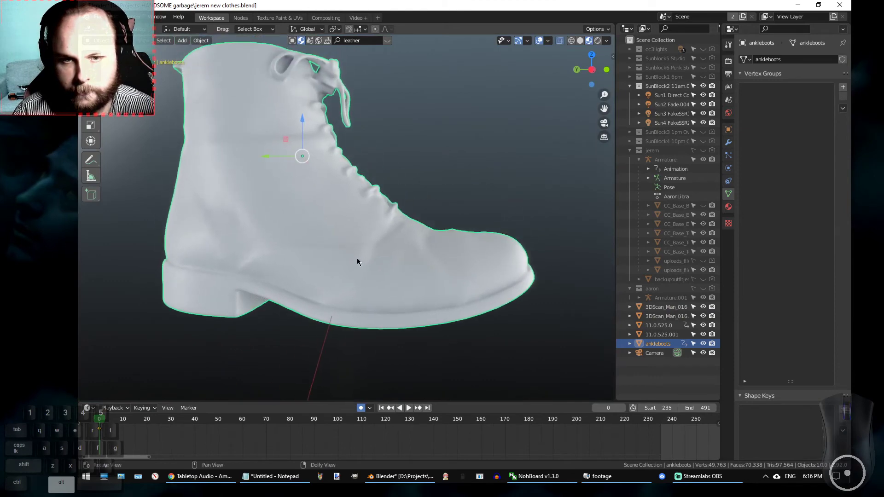
scroll(397, 264, "up", 5)
left_click_drag(480, 215, 416, 207, "alt")
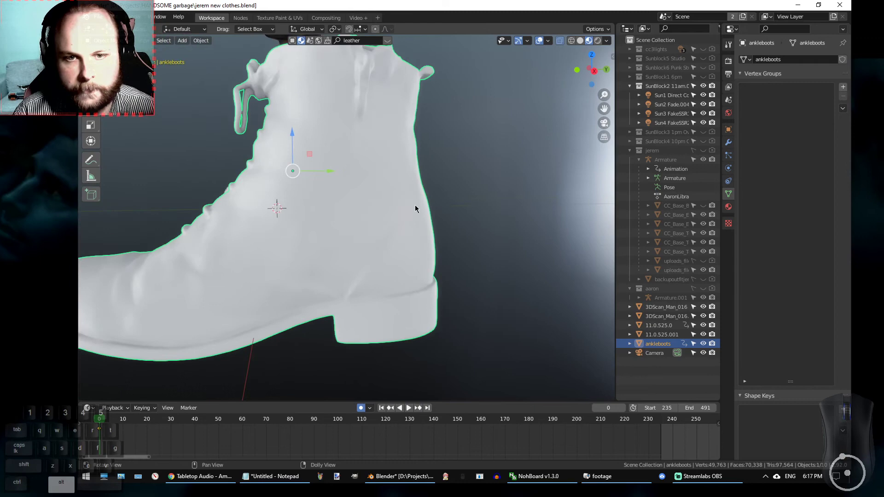
left_click_drag(357, 280, 327, 288, "alt")
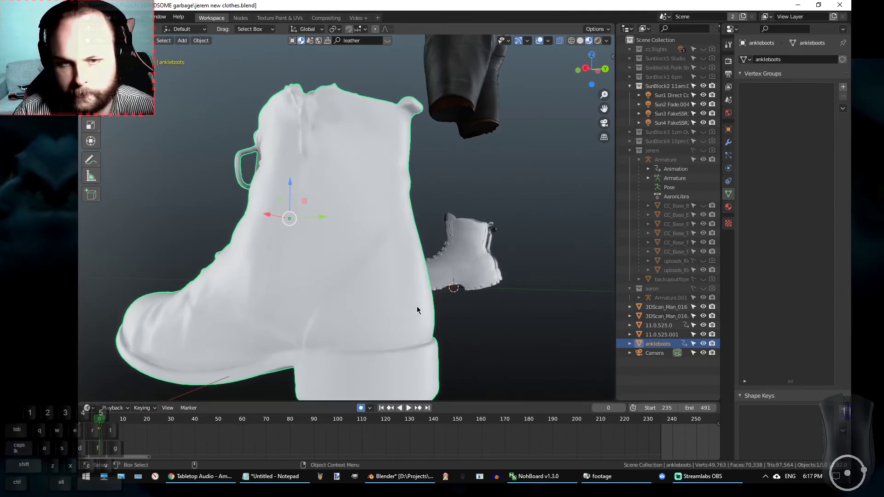
mouse_move(442, 257)
left_mouse_down("alt")
mouse_move(505, 241)
mouse_move(446, 258)
left_mouse_up("alt")
In Edit Mode, lasso-select the narrow strip of mesh along the back edge of the ankle boot's shaft in side view.
key("Tab")
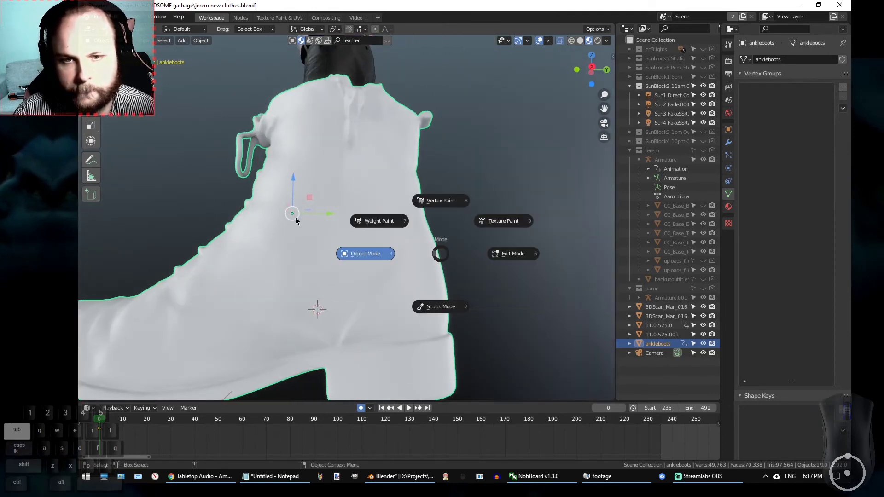
left_click_drag(429, 258, 434, 225, "alt+shift")
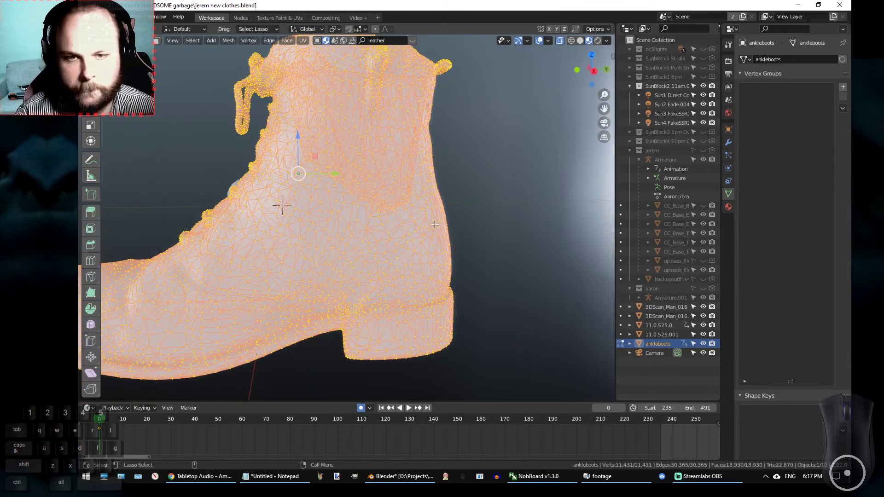
key("KP_3")
scroll(424, 165, "up", 2)
left_click_drag(448, 148, 420, 158, "alt+shift")
mouse_move(402, 68)
left_mouse_down()
mouse_move(505, 191)
mouse_move(451, 329)
mouse_move(428, 339)
mouse_move(405, 327)
mouse_move(402, 63)
mouse_move(421, 206)
mouse_move(400, 189)
mouse_move(400, 170)
left_mouse_up()
mouse_move(403, 67)
left_mouse_down("shift")
mouse_move(428, 173)
mouse_move(396, 111)
left_mouse_up("shift")
scroll(444, 243, "down", 3)
Switch to the Tabletop Audio page in Chrome and skip the Crossroads track ahead to near its end.
left_click(202, 477)
left_click(532, 111)
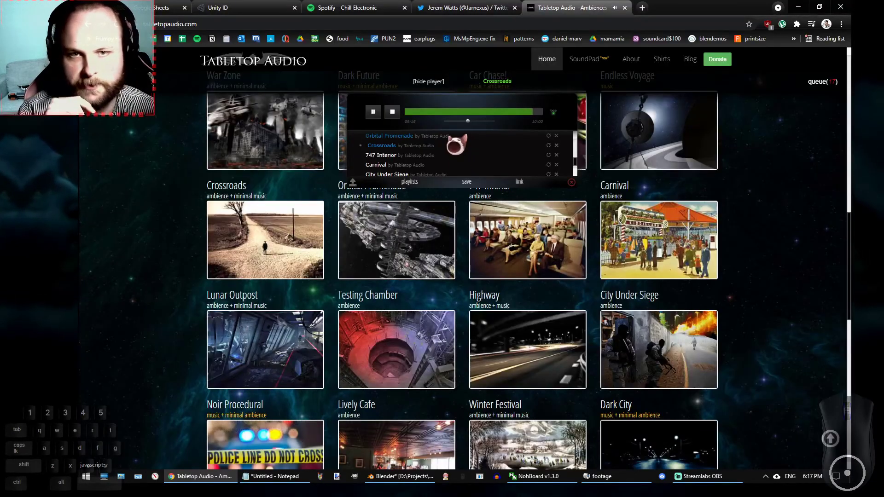
left_click(469, 182)
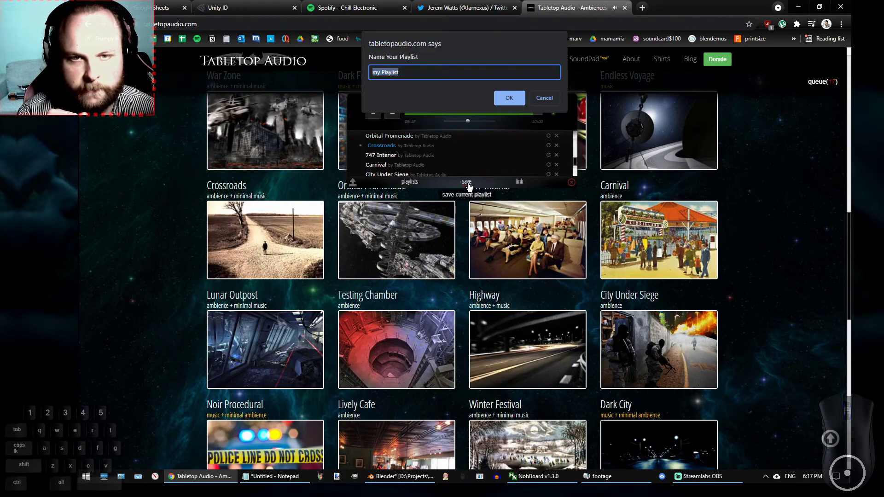
left_click(547, 100)
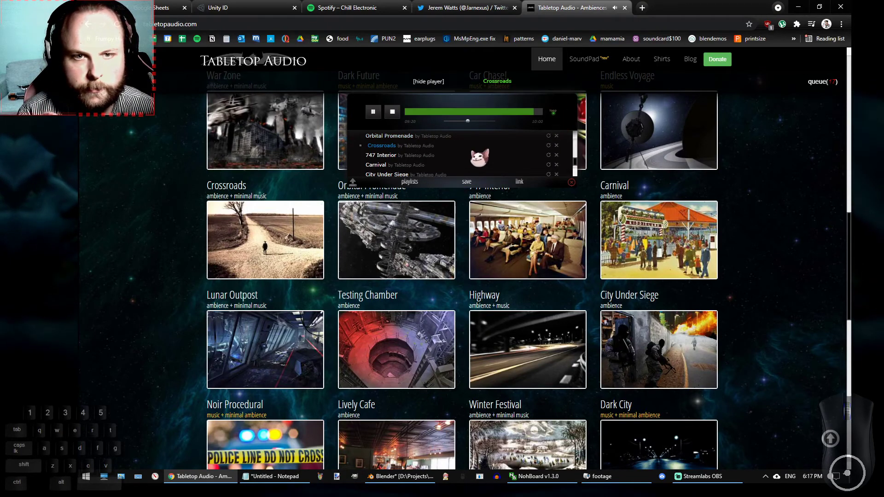
left_click(467, 183)
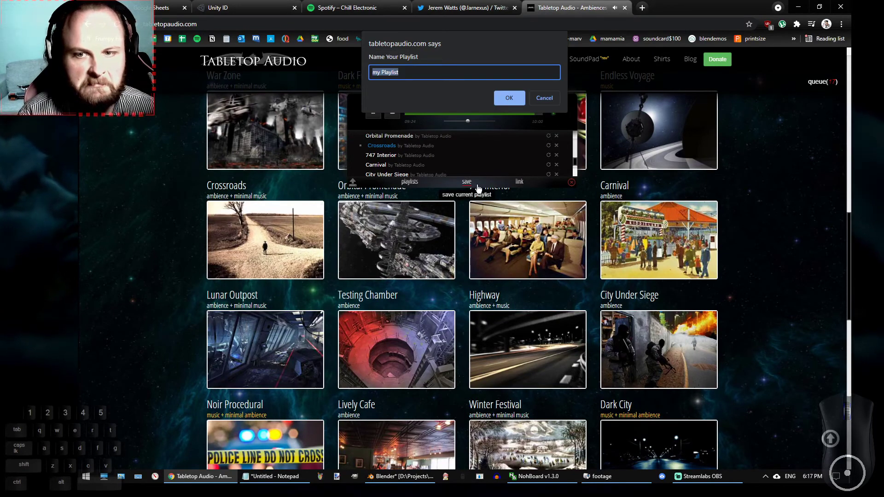
left_click(546, 99)
Save the current Tabletop Audio playlist under the name "tophalf modern".
scroll(776, 288, "up", 15)
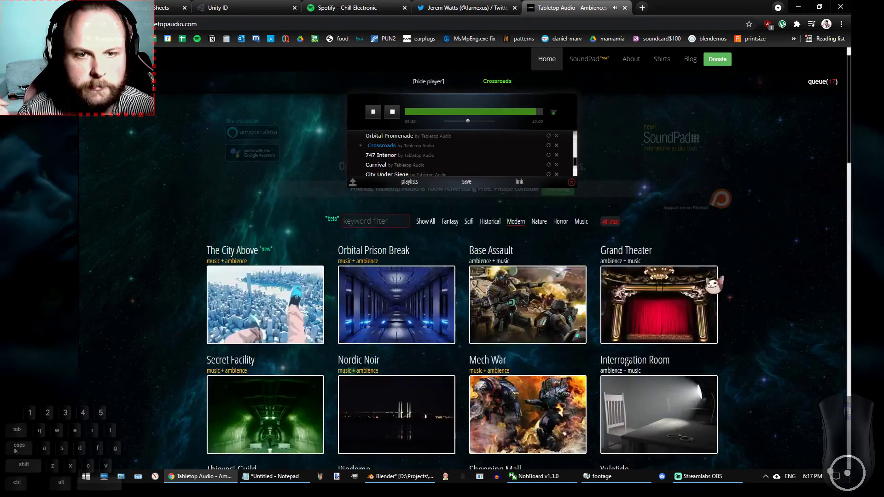
left_click(467, 182)
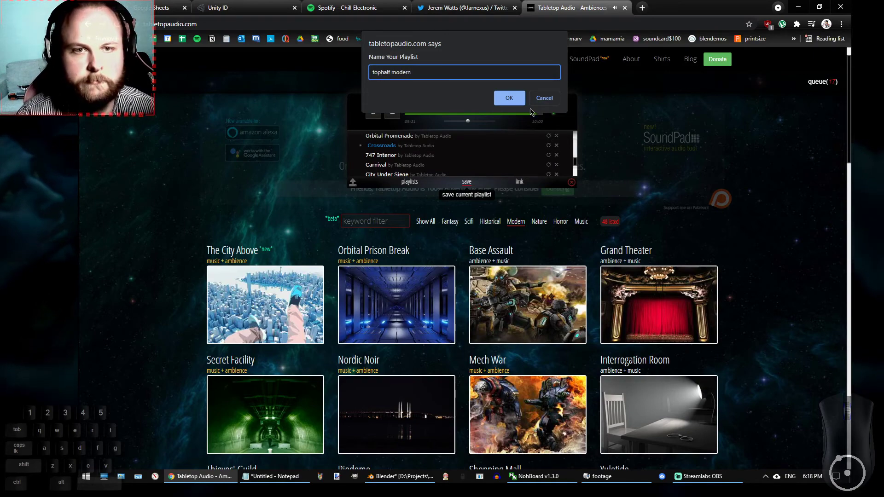
type("tophalf modern")
left_click(509, 99)
Download the Crossroads ambience track from the Modern sounds list.
scroll(189, 299, "down", 12)
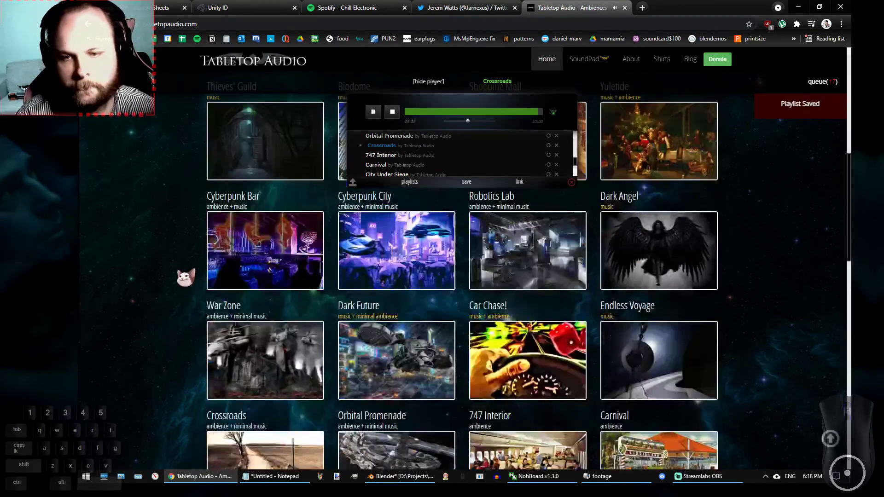
mouse_move(236, 276)
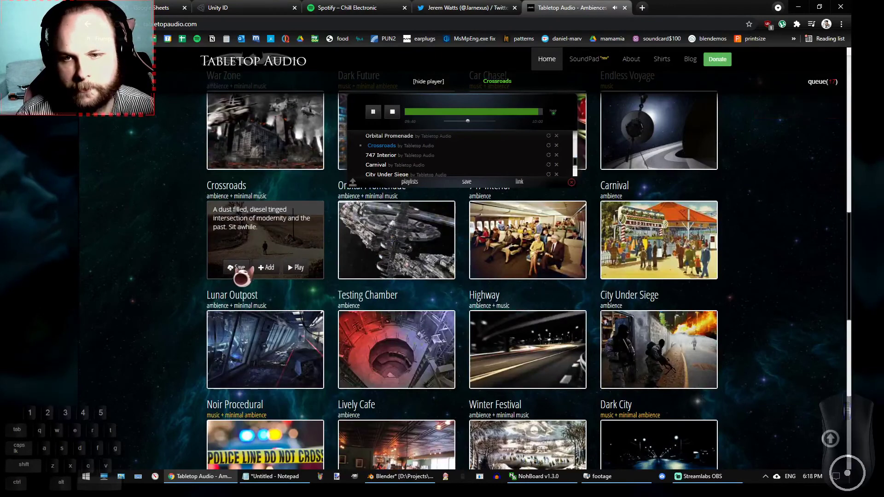
left_click(247, 275)
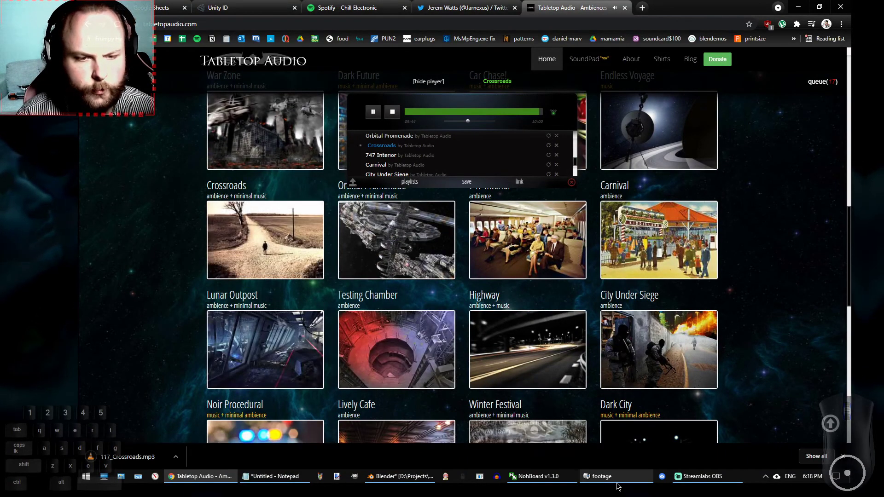
left_click(707, 479)
left_click(711, 479)
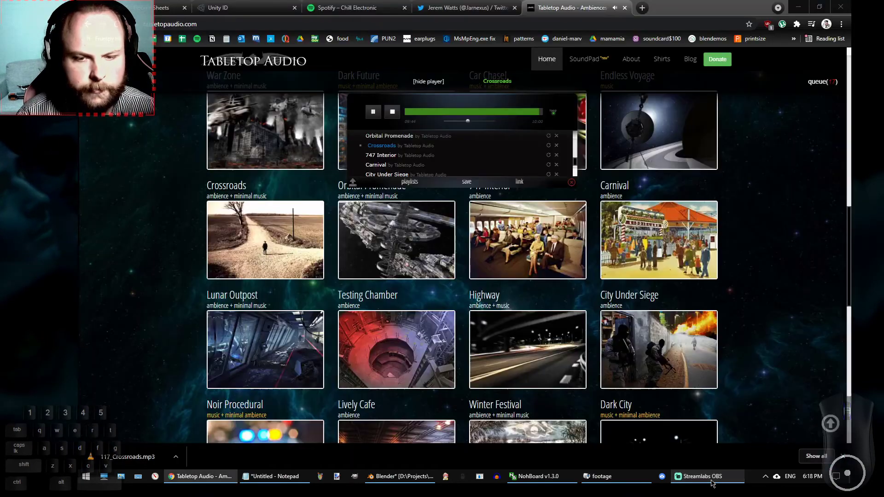
Switch back to Blender and lasso-add the heel panel's mesh, from the back strip down to the sole seam, to the selection.
left_click(400, 476)
middle_click_drag(484, 278, 498, 234, "shift")
mouse_move(450, 121)
left_mouse_down("shift")
mouse_move(462, 134)
mouse_move(465, 265)
mouse_move(410, 216)
mouse_move(451, 229)
left_mouse_up("shift")
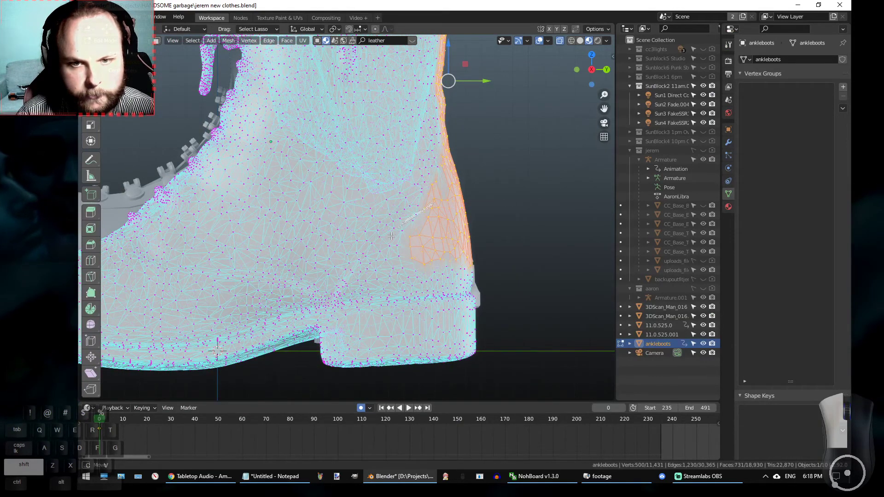
mouse_move(387, 239)
left_mouse_down("shift")
mouse_move(461, 220)
mouse_move(407, 219)
mouse_move(432, 225)
left_mouse_up("shift")
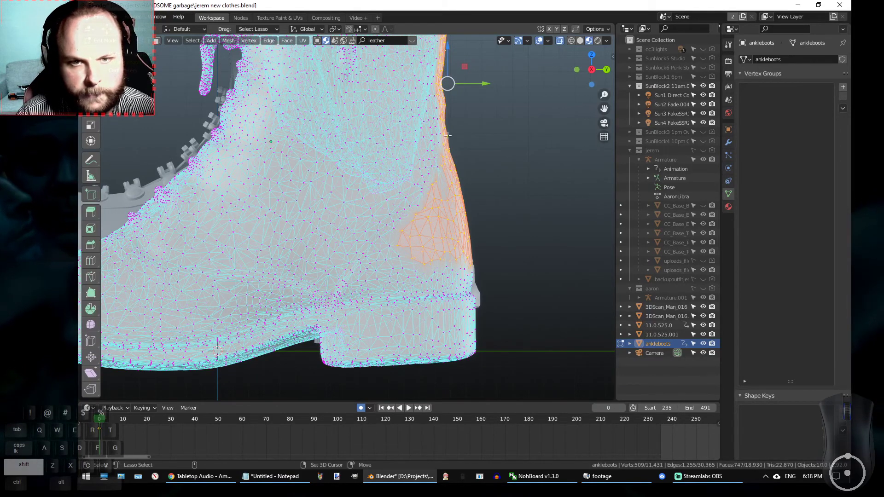
left_click_drag(447, 135, 425, 190, "shift")
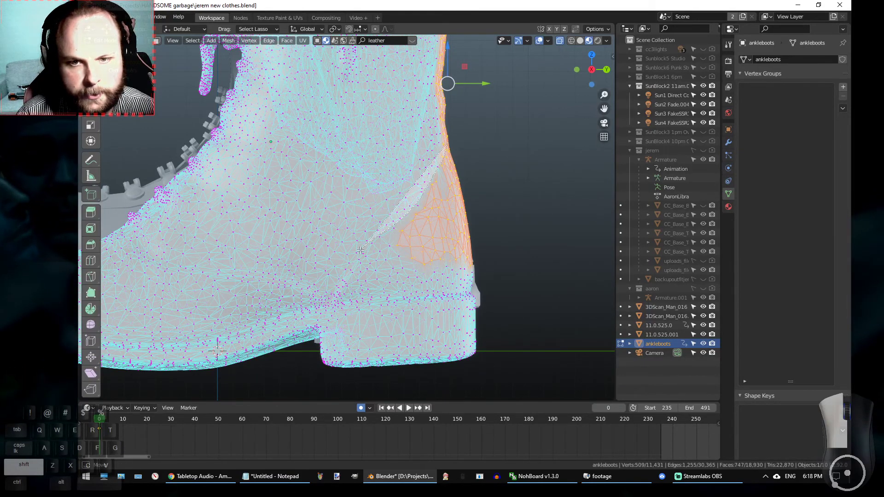
mouse_move(363, 301)
left_mouse_down("shift")
mouse_move(469, 292)
mouse_move(501, 227)
left_mouse_up("shift")
mouse_move(469, 269)
left_mouse_down("shift")
mouse_move(468, 288)
mouse_move(493, 255)
left_mouse_up("shift")
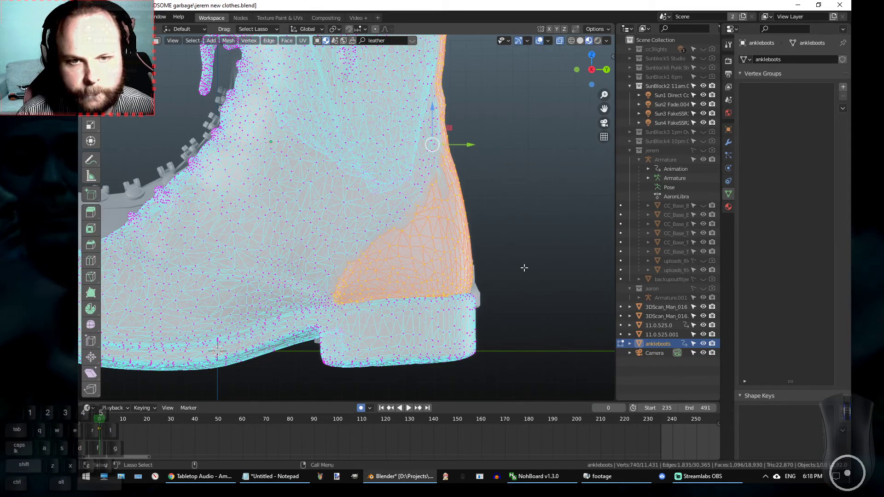
Refine the selection of the boot's back strip and heel panel, removing the stray vertices picked up by the lasso.
mouse_move(436, 166)
left_mouse_down("shift")
mouse_move(455, 228)
mouse_move(446, 198)
mouse_move(505, 256)
mouse_move(409, 202)
mouse_move(407, 227)
mouse_move(338, 137)
mouse_move(316, 138)
left_mouse_up("shift")
left_click_drag(321, 201, 369, 134, "ctrl")
mouse_move(319, 65)
left_mouse_down("alt+shift")
mouse_move(345, 157)
mouse_move(393, 198)
mouse_move(343, 221)
mouse_move(337, 156)
left_mouse_up("alt+shift")
Check the Tabletop Audio player and the Streamlabs OBS recording, and return to Blender.
left_click(209, 483)
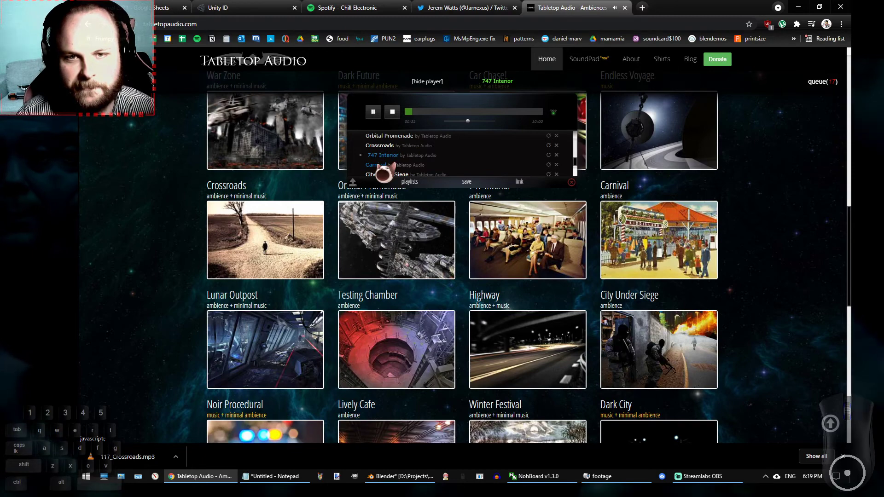
left_click(713, 482)
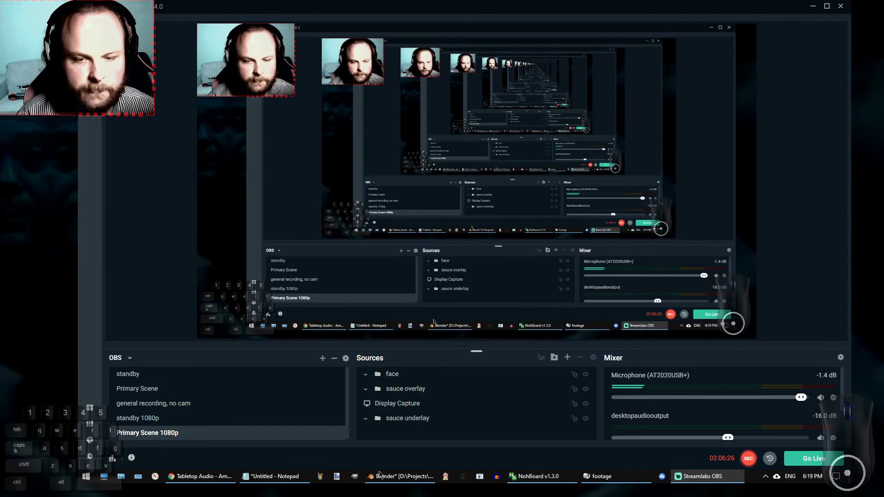
left_click(434, 478)
left_click_drag(707, 486, 401, 481)
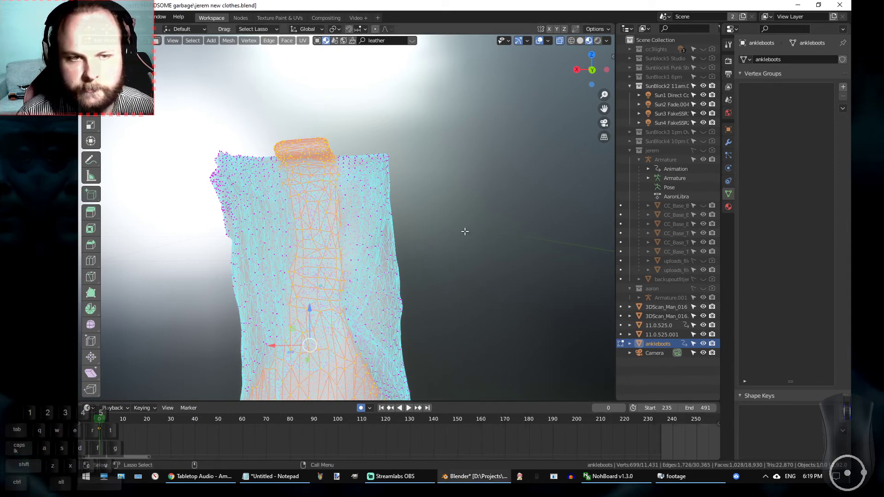
Add the missed vertices where the back strip meets the top of the heel panel to the selection.
middle_click_drag(422, 321, 466, 190, "alt")
left_click_drag(466, 189, 568, 207, "alt")
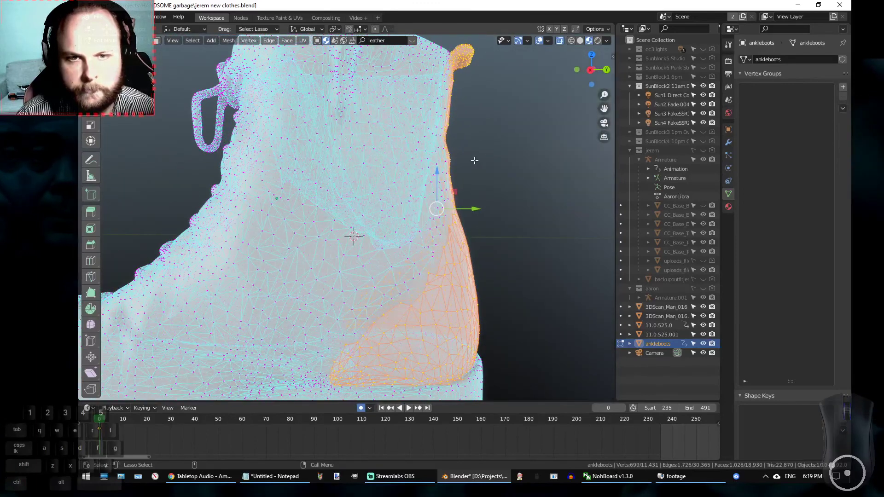
left_click_drag(448, 235, 451, 232, "shift")
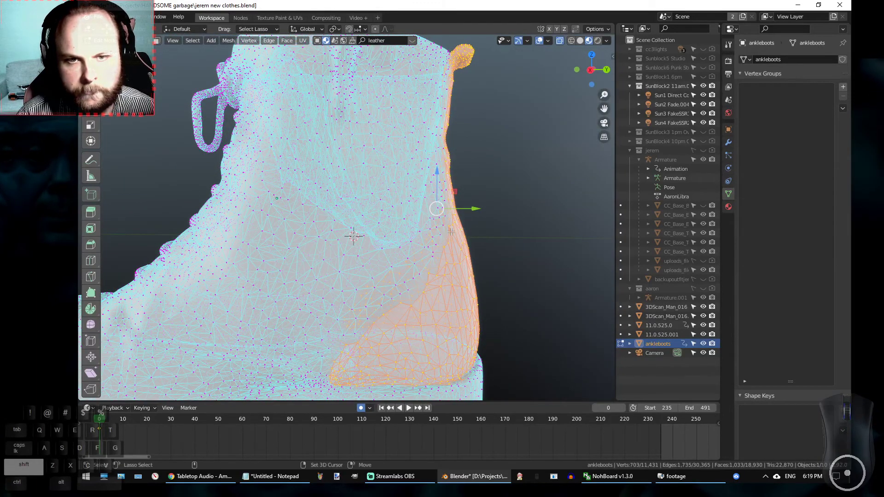
left_click(443, 155, "shift")
Lasso-add the missed vertices along the rear contour of the heel panel, working from an angled view.
left_click_drag(539, 195, 501, 210, "alt")
mouse_move(382, 251)
left_mouse_down("alt")
mouse_move(354, 252)
mouse_move(301, 339)
mouse_move(353, 255)
left_mouse_up("alt")
left_click_drag(488, 242, 595, 240, "alt")
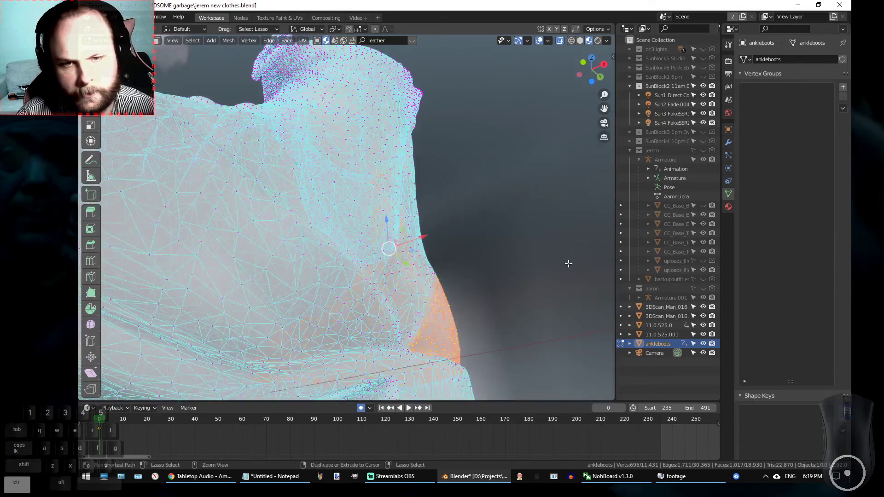
left_click_drag(478, 266, 421, 274, "alt")
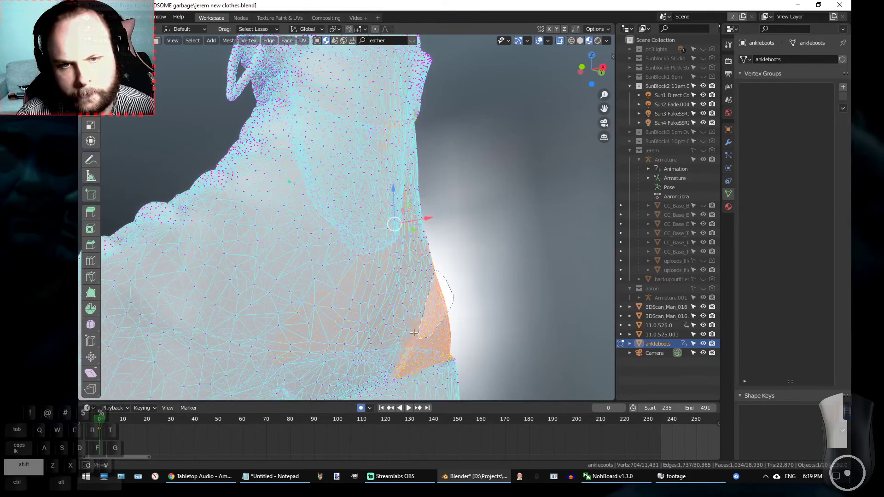
left_click_drag(415, 326, 436, 288, "shift")
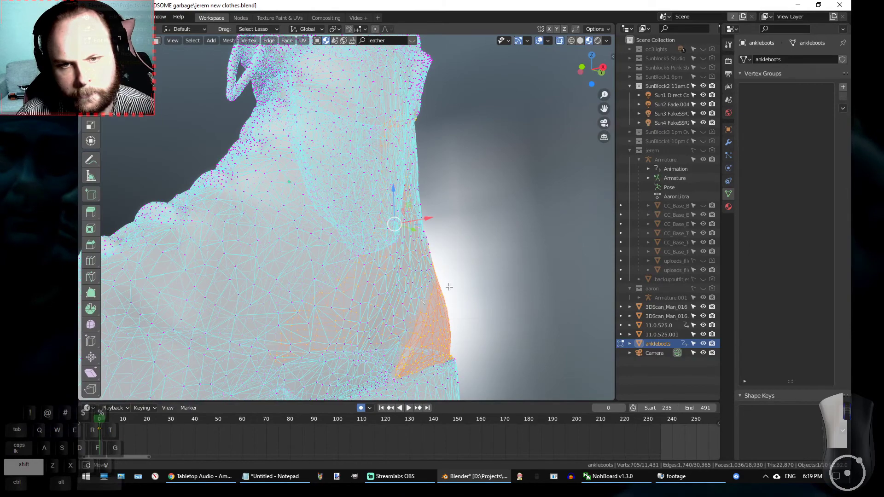
left_click_drag(432, 271, 430, 275, "shift")
mouse_move(484, 261)
left_mouse_down("alt")
mouse_move(416, 299)
mouse_move(446, 340)
mouse_move(373, 203)
mouse_move(373, 210)
left_mouse_up("alt")
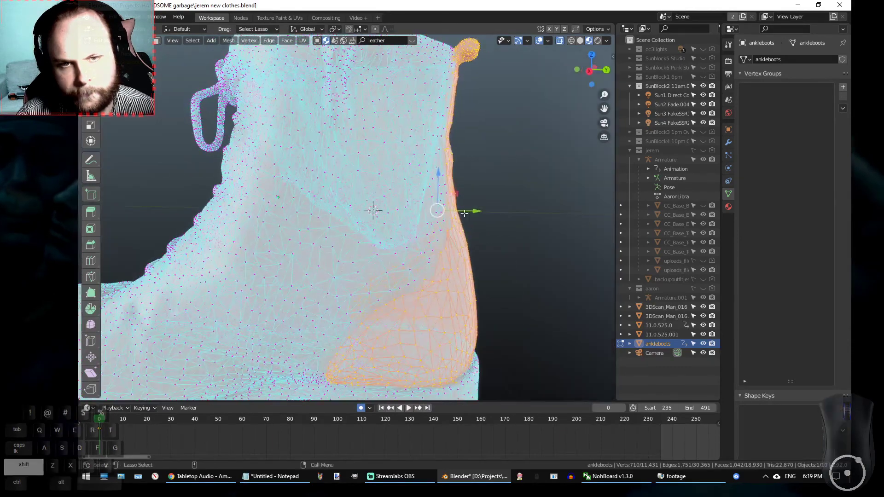
Add the missed vertices along the heel panel's upper border on the boot's opposite side to the selection.
left_click_drag(479, 279, 322, 245, "alt")
left_click_drag(281, 292, 275, 293, "alt")
left_click(279, 286, "shift")
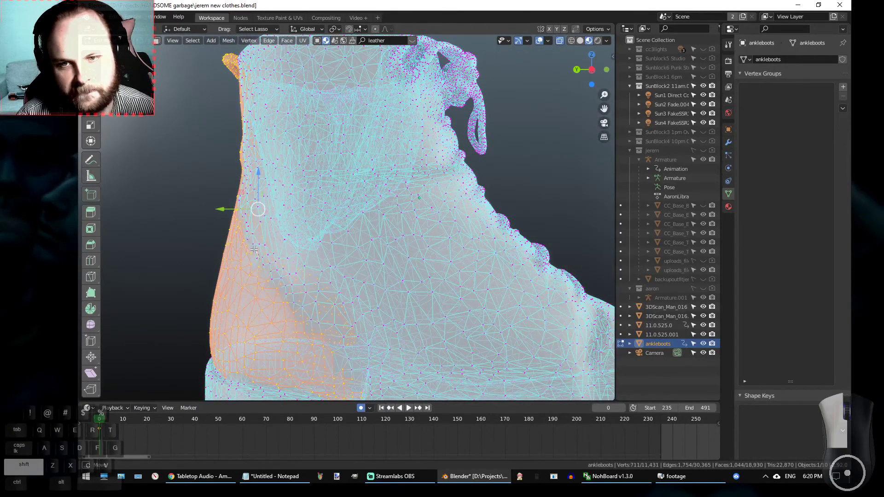
mouse_move(254, 250)
left_mouse_down("shift")
mouse_move(305, 289)
mouse_move(240, 286)
mouse_move(215, 261)
mouse_move(219, 243)
mouse_move(233, 252)
left_mouse_up("shift")
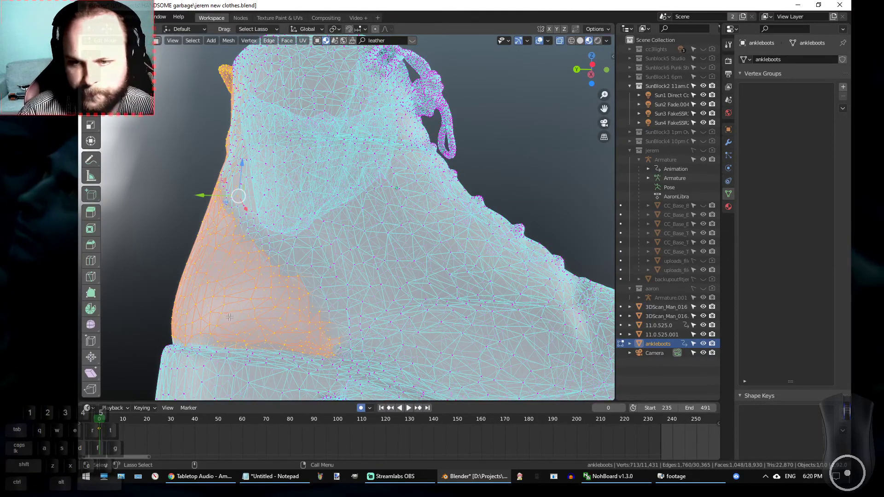
Add the unselected vertices at the back of the heel, just above the sole seam, to the selection.
mouse_move(234, 312)
left_mouse_down("alt")
mouse_move(346, 316)
mouse_move(339, 334)
mouse_move(226, 328)
left_mouse_up("alt")
scroll(178, 353, "up", 4)
scroll(179, 353, "up", 3)
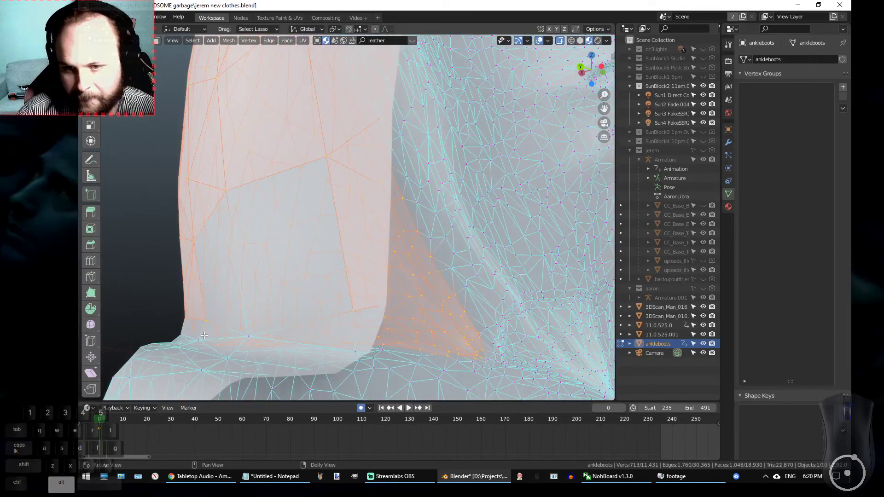
scroll(179, 353, "up", 3)
scroll(181, 353, "down", 4)
left_click_drag(204, 329, 237, 278, "alt")
left_click(274, 293, "shift")
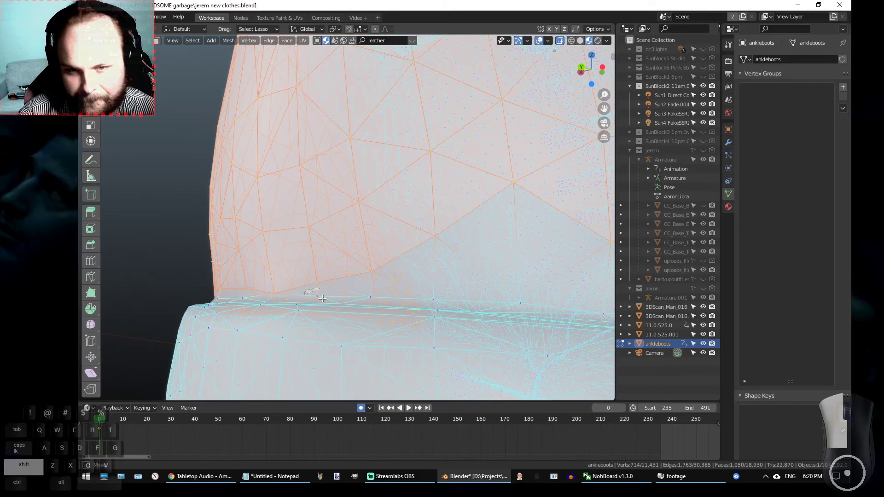
left_click_drag(323, 298, 317, 301, "shift")
middle_click_drag(362, 284, 273, 282, "alt")
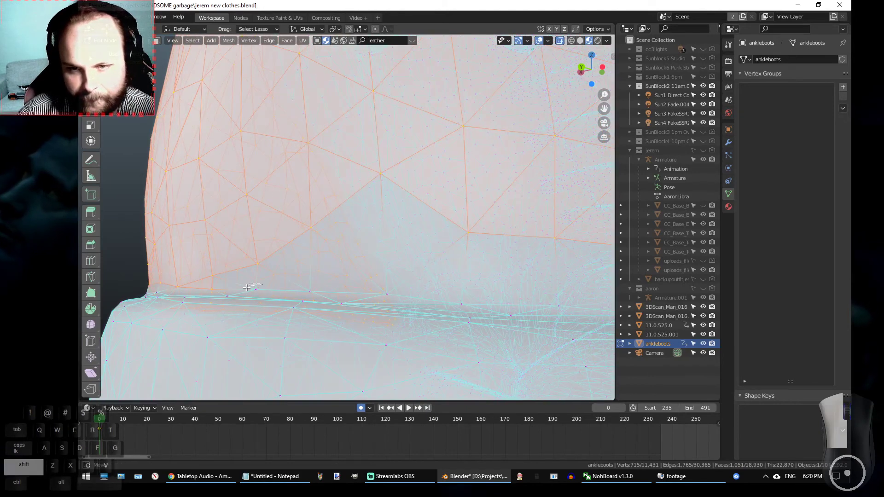
left_click_drag(270, 293, 271, 290, "shift")
middle_click_drag(271, 290, 271, 271, "alt")
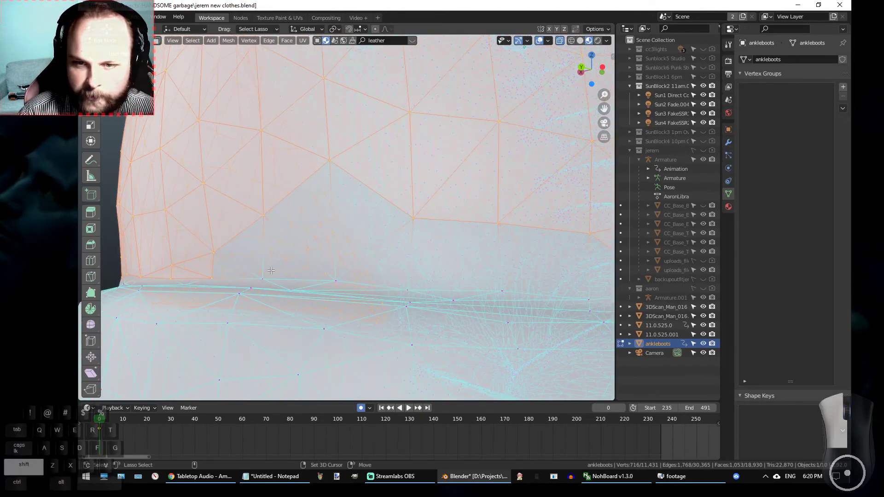
left_click(336, 280, "shift")
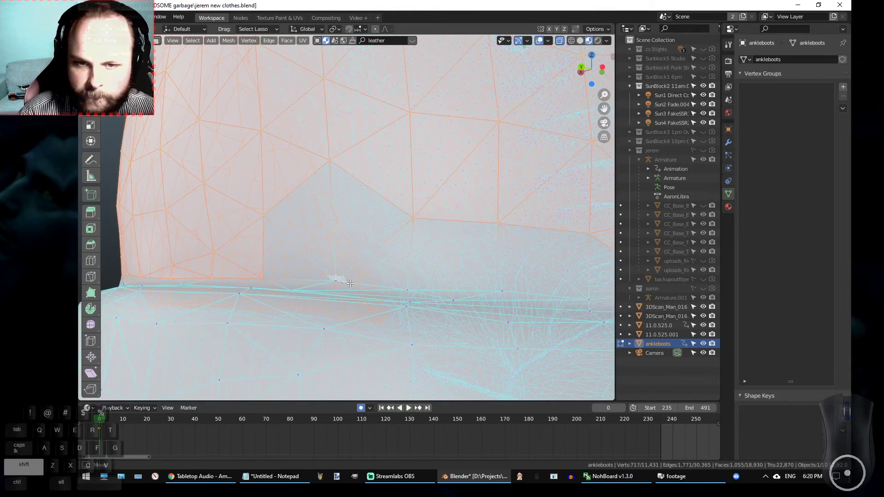
Extend the selection vertex by vertex along the heel panel's lower edge toward the front of the boot.
middle_click_drag(342, 278, 337, 280, "alt")
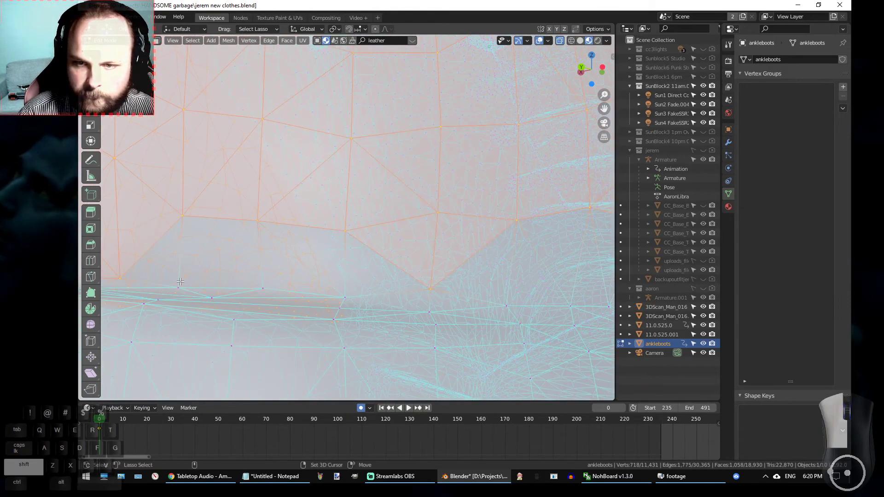
left_click_drag(300, 293, 280, 289, "shift")
mouse_move(281, 289)
middle_mouse_down("alt")
mouse_move(237, 285)
mouse_move(243, 272)
middle_mouse_up("alt")
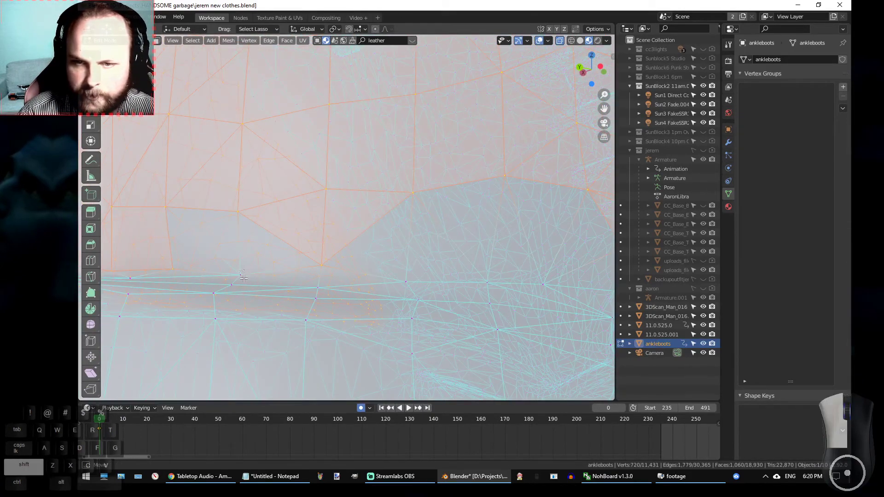
left_click_drag(244, 278, 244, 277, "shift")
mouse_move(272, 275)
middle_mouse_down("alt")
mouse_move(272, 263)
mouse_move(218, 262)
mouse_move(301, 265)
mouse_move(295, 275)
mouse_move(265, 262)
middle_mouse_up("alt")
scroll(295, 275, "up", 2)
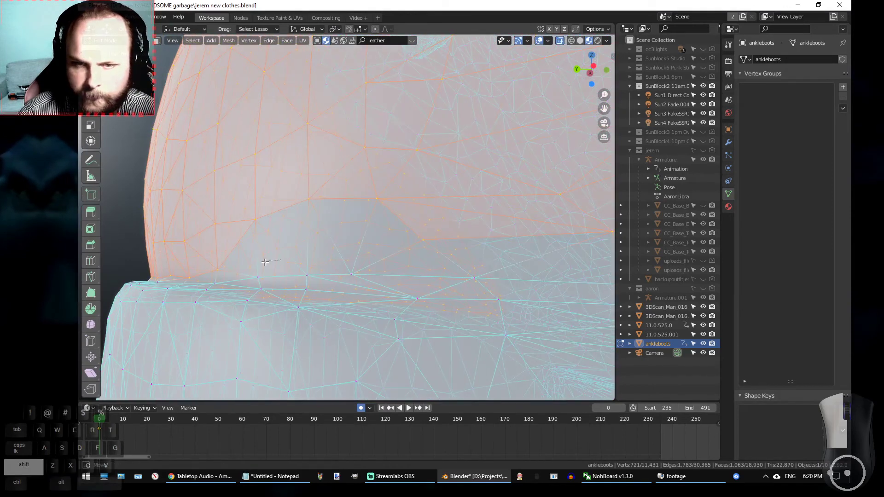
mouse_move(330, 282)
left_mouse_down("shift")
mouse_move(389, 264)
mouse_move(344, 279)
mouse_move(292, 274)
left_mouse_up("shift")
Lasso-add the vertices that fill the remaining gap between the heel panel and the sole on the opposite side.
scroll(339, 276, "up", 2)
scroll(288, 275, "down", 6)
mouse_move(235, 275)
left_mouse_down("alt")
mouse_move(269, 277)
mouse_move(219, 276)
left_mouse_up("alt")
scroll(257, 278, "up", 1)
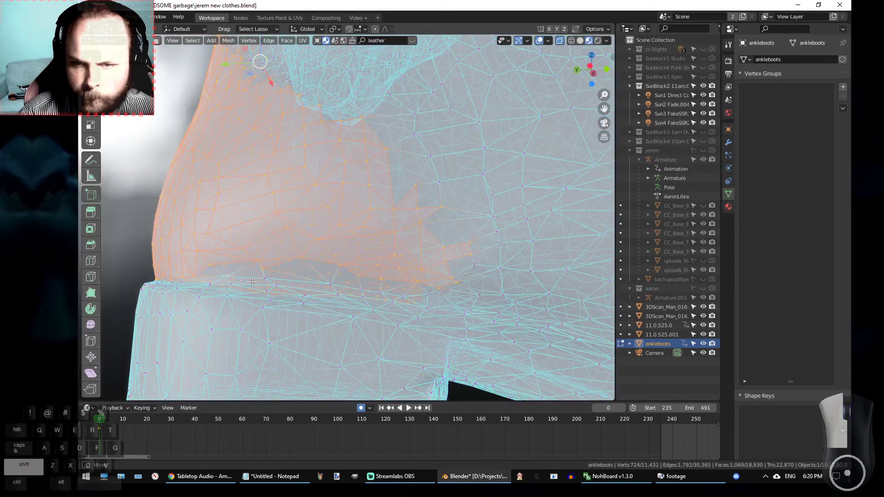
left_click_drag(279, 266, 280, 269, "shift")
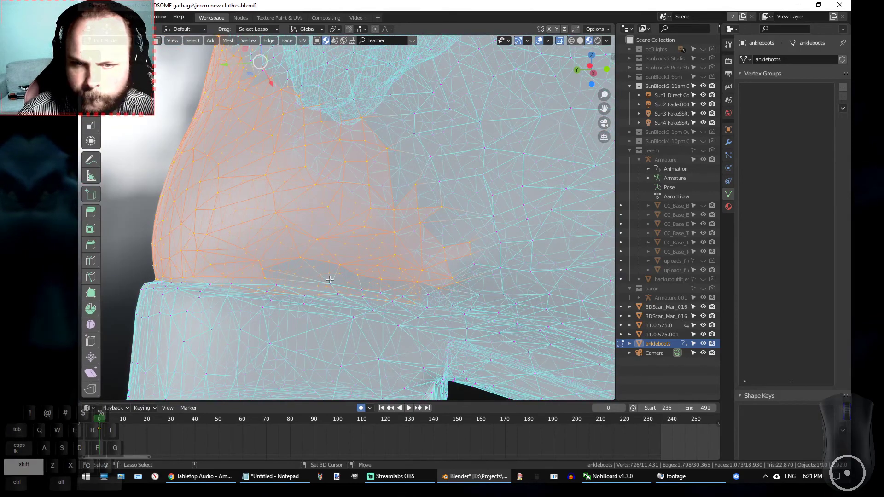
left_click_drag(346, 282, 385, 296, "shift")
scroll(303, 284, "up", 3)
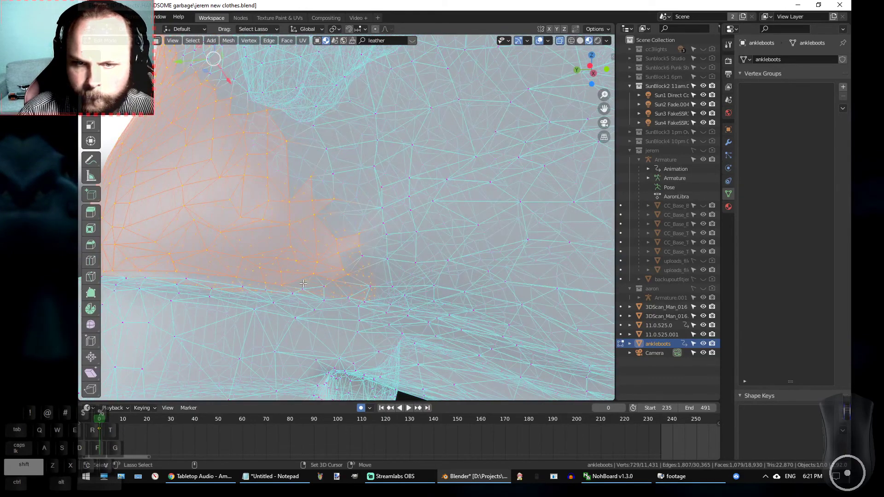
left_click_drag(303, 283, 298, 290, "shift")
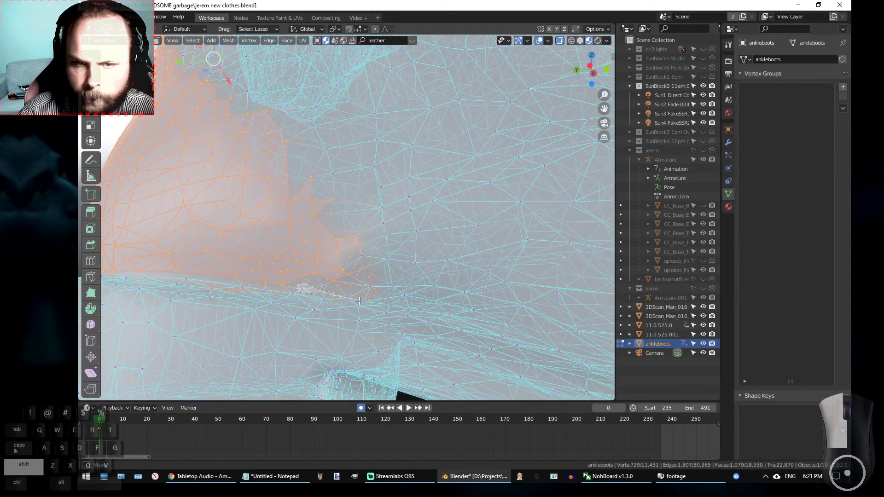
Add the last vertices at the heel panel's front corner and deselect the stray ones along the sole seam.
middle_click_drag(339, 288, 280, 276)
mouse_move(260, 276)
left_mouse_down("shift")
mouse_move(254, 285)
mouse_move(265, 286)
left_mouse_up("shift")
mouse_move(265, 286)
middle_mouse_down("alt")
mouse_move(490, 283)
mouse_move(517, 256)
mouse_move(529, 282)
mouse_move(470, 305)
mouse_move(496, 320)
middle_mouse_up("alt")
scroll(487, 282, "up", 2)
key("ctrl+z")
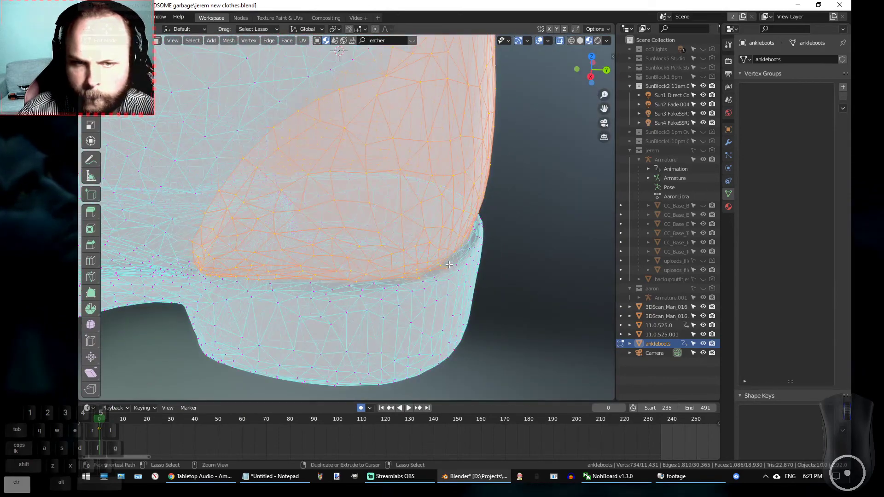
mouse_move(427, 275)
left_mouse_down("ctrl")
mouse_move(421, 291)
mouse_move(435, 291)
left_mouse_up("ctrl")
scroll(438, 291, "down", 3)
mouse_move(484, 222)
left_mouse_down("alt")
mouse_move(468, 213)
mouse_move(491, 254)
left_mouse_up("alt")
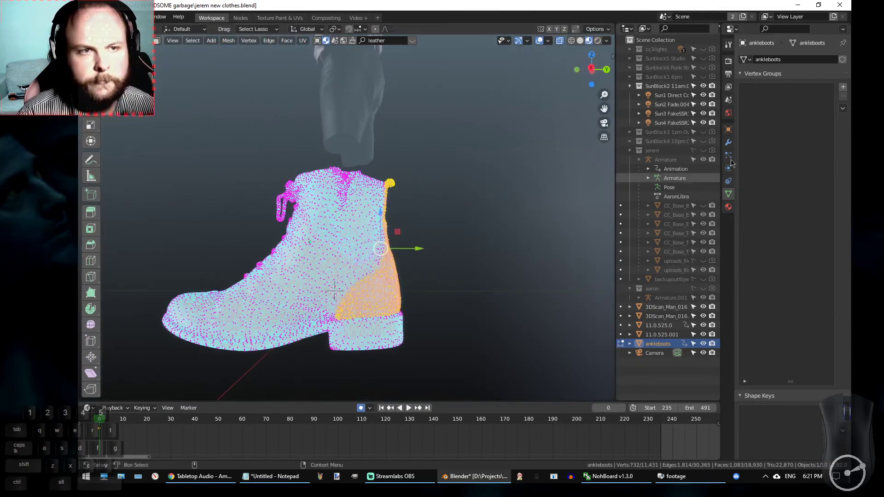
Create a vertex group named heel and assign the selected back strip and heel panel vertices to it.
left_click(843, 87)
double_click(768, 91)
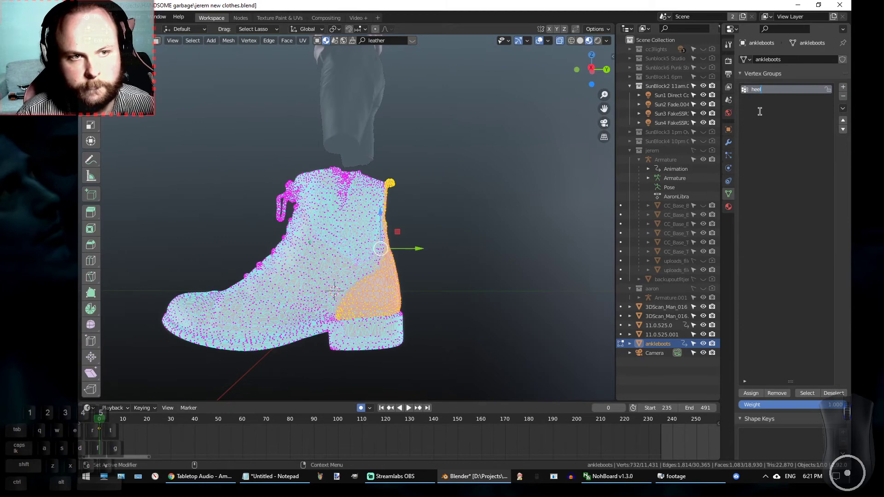
left_click(751, 394)
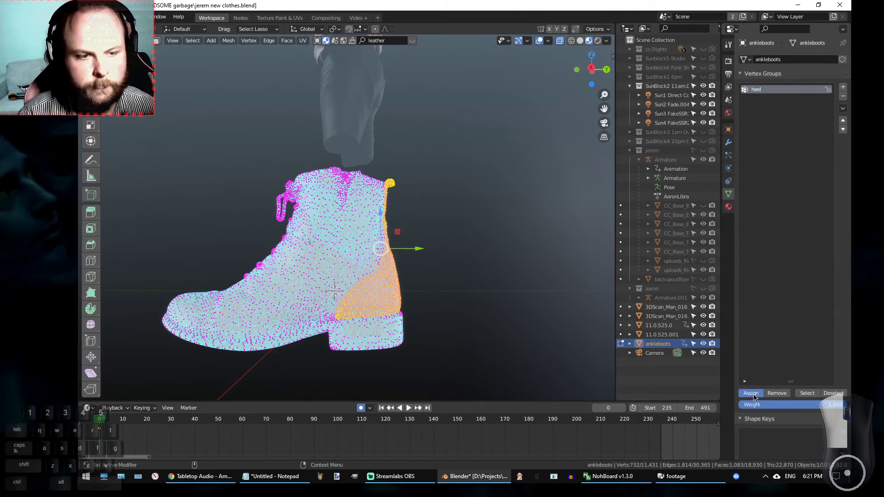
Verify the heel vertex group's coverage by deselecting and reselecting its vertices.
left_click(834, 393)
left_click(807, 393)
left_click(834, 394)
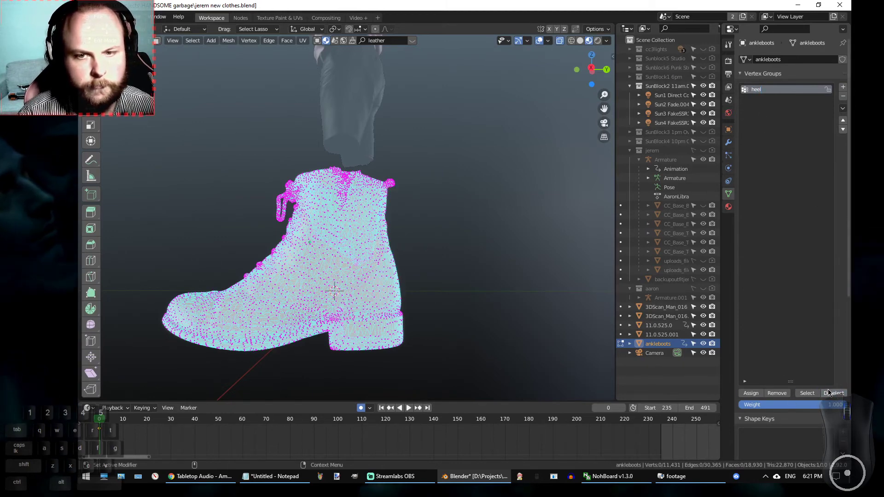
left_click(807, 393)
scroll(409, 375, "up", 2)
scroll(483, 291, "down", 2)
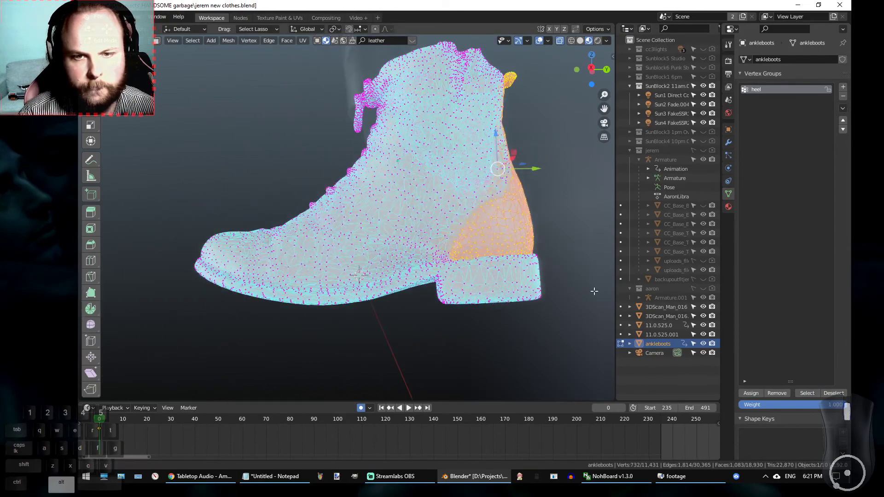
Inspect the seam between the toe and the sole up close from several angles.
middle_click_drag(385, 310, 222, 318)
scroll(223, 319, "up", 2, "alt")
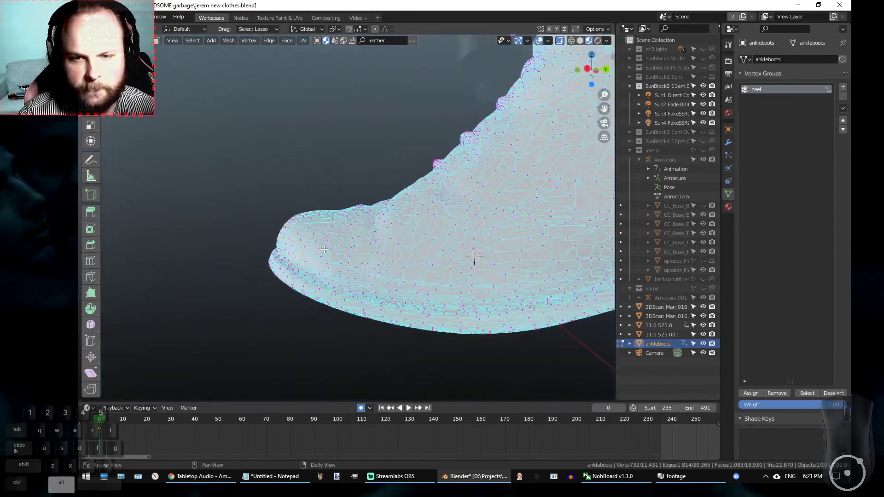
scroll(328, 246, "up", 2, "alt")
left_click_drag(327, 246, 343, 322, "alt")
scroll(292, 267, "up", 3, "alt")
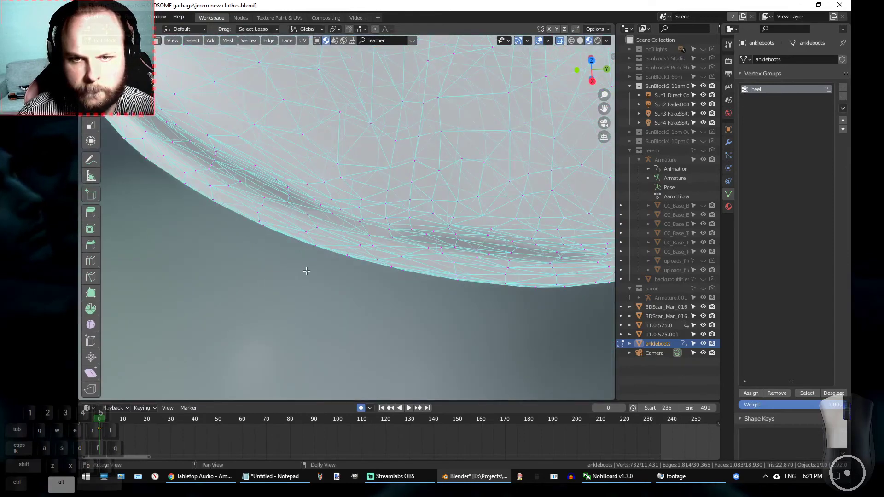
scroll(303, 272, "up", 2, "alt")
left_click_drag(438, 325, 452, 304, "alt")
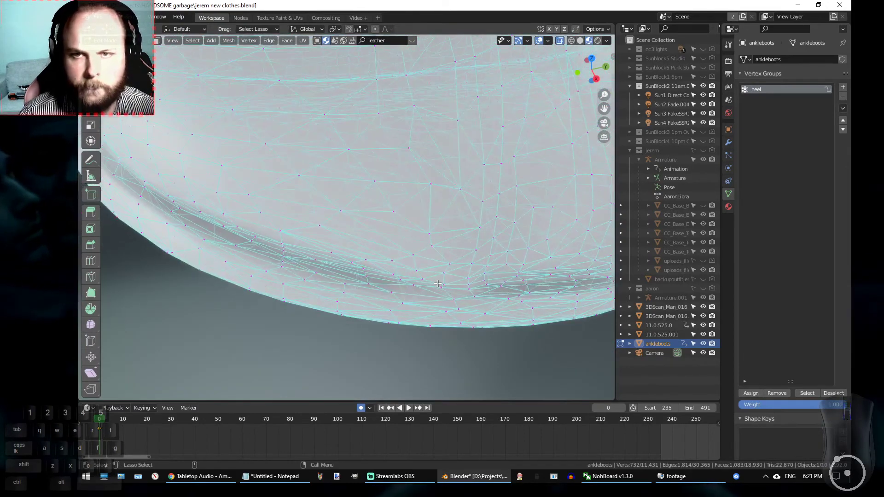
scroll(437, 283, "up", 4)
scroll(428, 277, "up", 2)
scroll(429, 278, "down", 6)
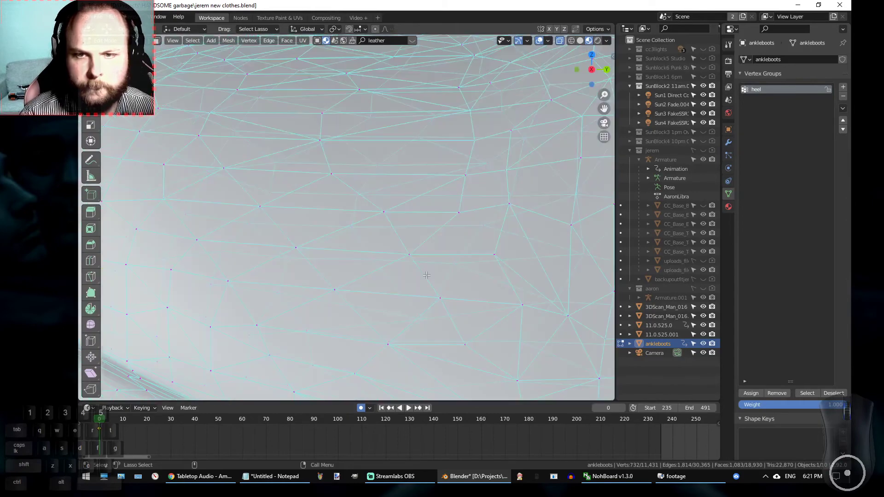
scroll(383, 230, "down", 4)
Replace the heel selection with a lasso selection of the toe and front panel vertices above the sole.
middle_click_drag(474, 227, 260, 225, "alt")
scroll(369, 217, "up", 3)
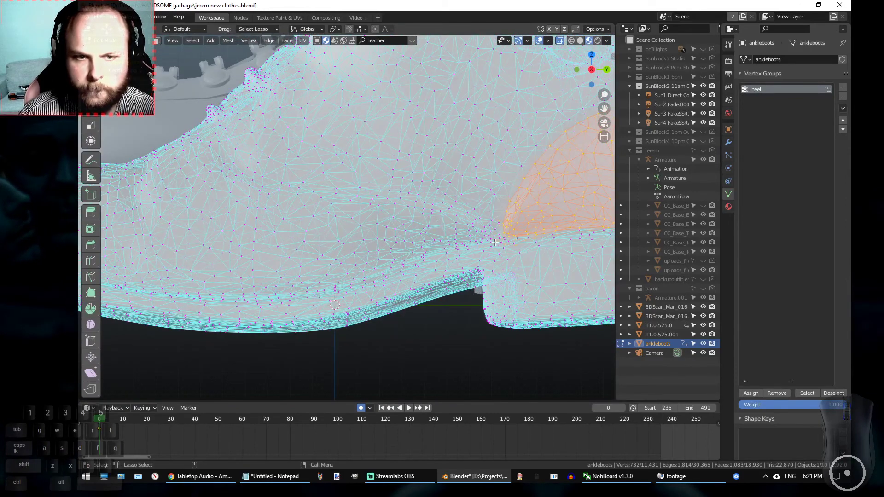
left_click_drag(495, 240, 477, 221)
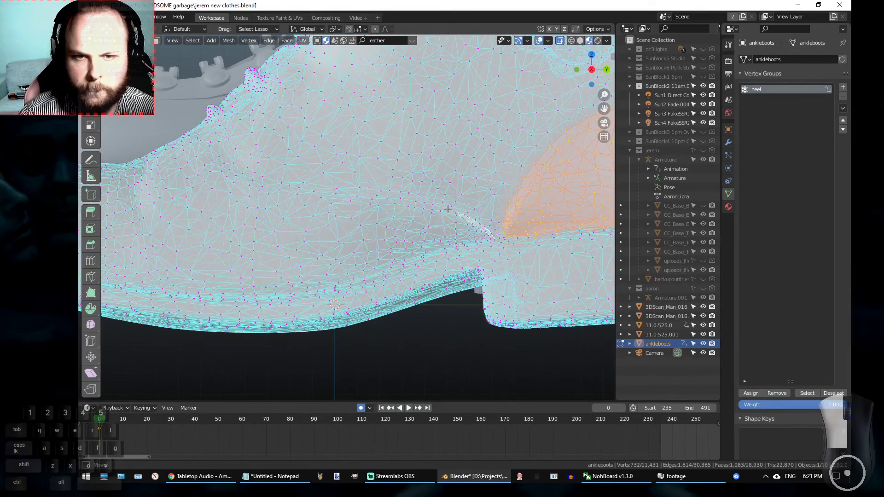
left_click_drag(402, 198, 321, 196)
mouse_move(240, 172)
left_mouse_down()
mouse_move(219, 152)
mouse_move(148, 144)
mouse_move(230, 242)
mouse_move(378, 245)
left_mouse_up()
left_click_drag(452, 248, 454, 247)
middle_click_drag(454, 246, 196, 133)
mouse_move(196, 133)
left_mouse_down()
mouse_move(138, 171)
mouse_move(145, 215)
mouse_move(392, 274)
left_mouse_up()
mouse_move(208, 216)
left_mouse_down("shift")
mouse_move(205, 250)
mouse_move(375, 287)
mouse_move(451, 217)
left_mouse_up("shift")
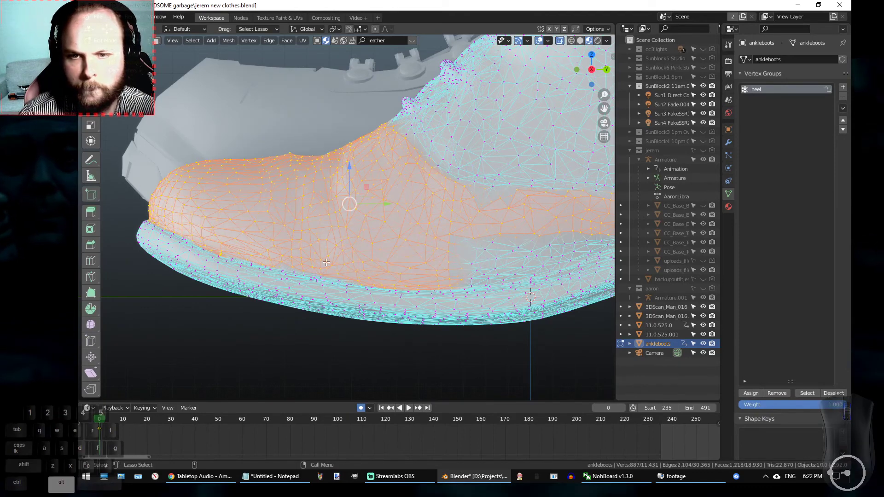
Lasso-add the missing front panel vertices around the toe and along the sole seam toward the heel.
middle_click_drag(273, 240, 238, 227, "shift")
mouse_move(238, 226)
left_mouse_down("shift")
mouse_move(338, 264)
mouse_move(244, 214)
left_mouse_up("shift")
middle_click_drag(433, 249, 311, 227, "shift")
mouse_move(343, 209)
left_mouse_down("shift")
mouse_move(269, 230)
mouse_move(319, 271)
mouse_move(363, 268)
mouse_move(495, 210)
mouse_move(339, 238)
left_mouse_up("shift")
middle_click_drag(313, 184, 329, 214, "shift")
Lasso-add the vertices along the front panel's upper rear edge, following its curve toward the heel panel.
mouse_move(395, 207)
left_mouse_down("shift")
mouse_move(323, 221)
mouse_move(349, 217)
left_mouse_up("shift")
middle_click_drag(351, 232, 369, 238, "shift")
mouse_move(398, 195)
left_mouse_down("shift")
mouse_move(382, 212)
mouse_move(355, 202)
left_mouse_up("shift")
middle_click_drag(407, 230, 373, 227, "alt")
mouse_move(408, 209)
left_mouse_down("shift")
mouse_move(384, 202)
mouse_move(394, 207)
left_mouse_up("shift")
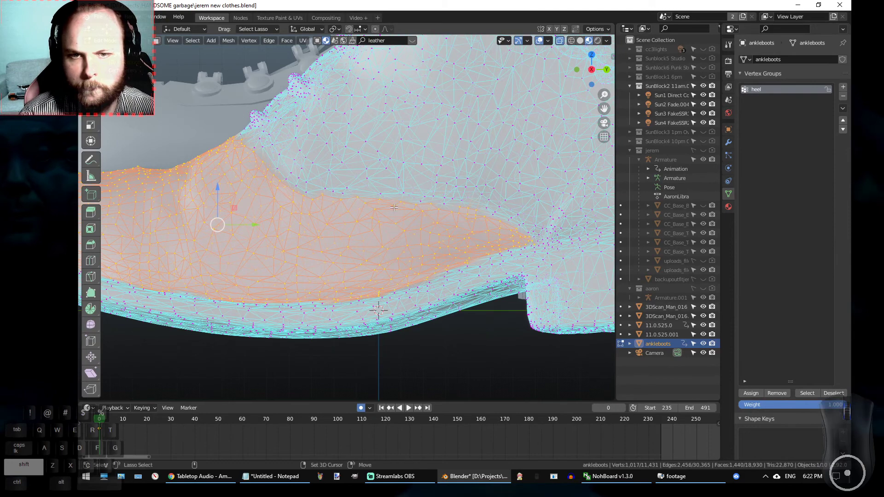
mouse_move(449, 209)
left_mouse_down("shift")
mouse_move(444, 201)
mouse_move(504, 215)
left_mouse_up("shift")
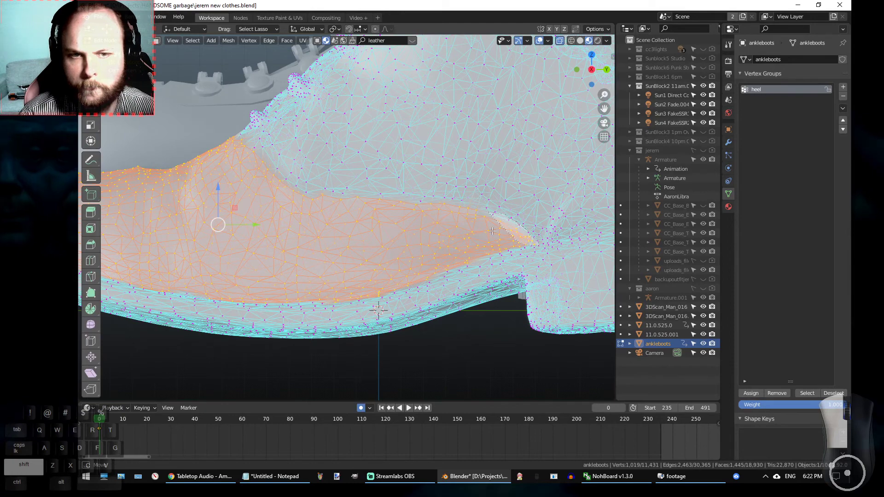
left_click_drag(465, 212, 464, 213, "shift")
Add the last vertices at the front panel's pointed rear tip beside the heel panel.
scroll(462, 216, "up", 5)
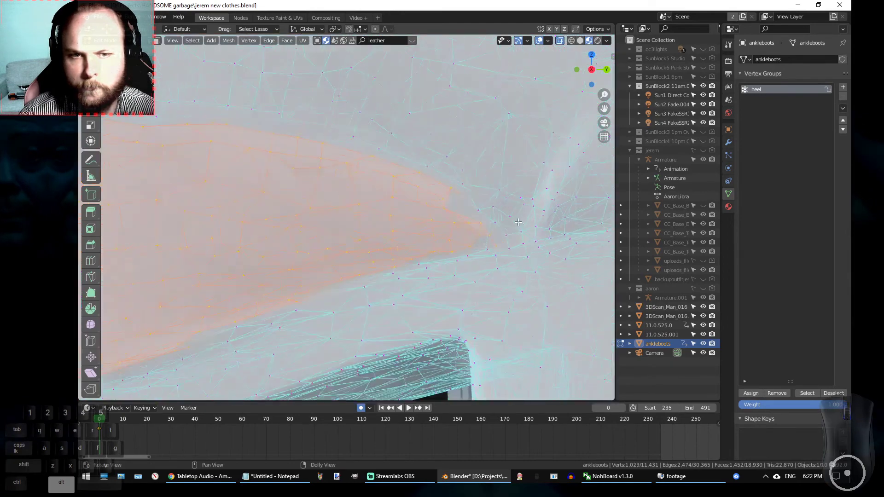
left_click_drag(460, 217, 426, 221, "shift")
left_click_drag(354, 258, 373, 268, "shift")
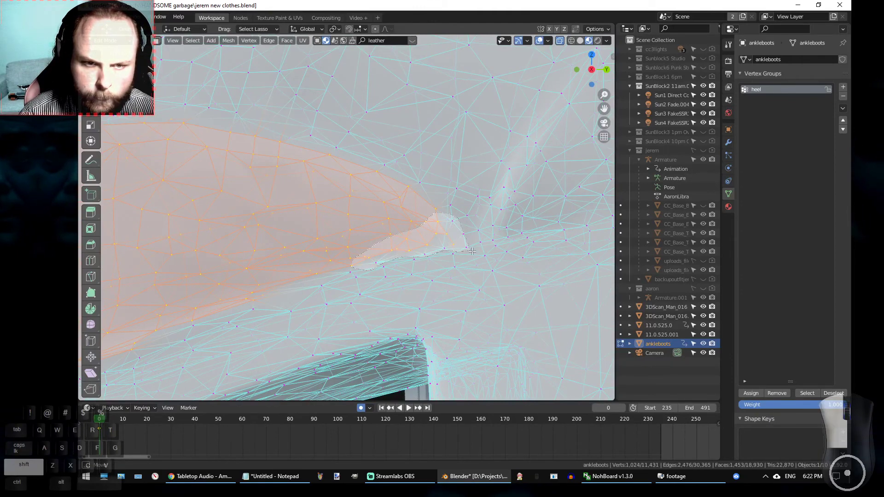
left_click_drag(472, 251, 471, 251, "shift")
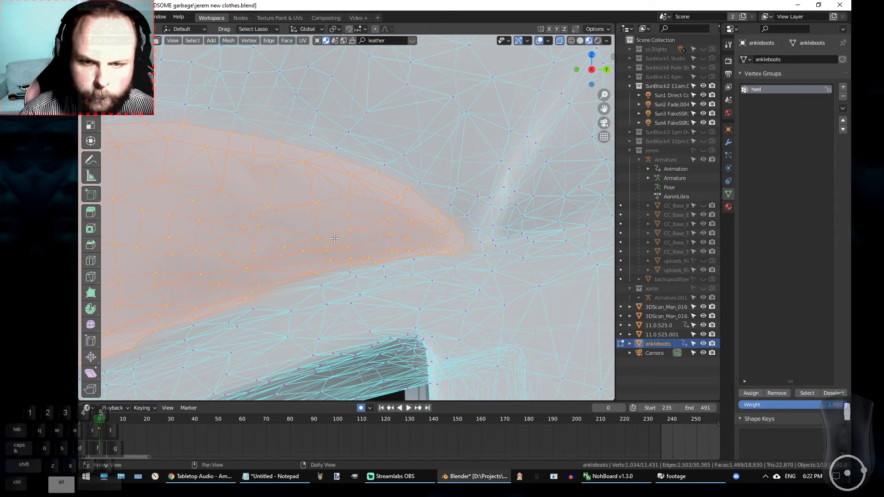
Extend the selection along the front panel's curved upper edge up to the lowest lace knot.
middle_click_drag(335, 238, 463, 239, "alt")
scroll(464, 239, "down", 4, "alt")
middle_click_drag(226, 179, 455, 290, "alt")
scroll(387, 220, "up", 4, "alt")
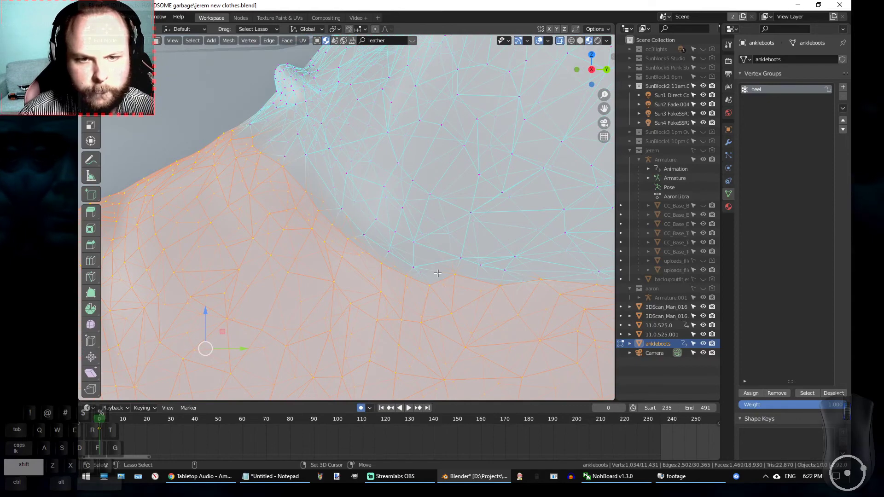
left_click_drag(434, 268, 416, 255, "shift")
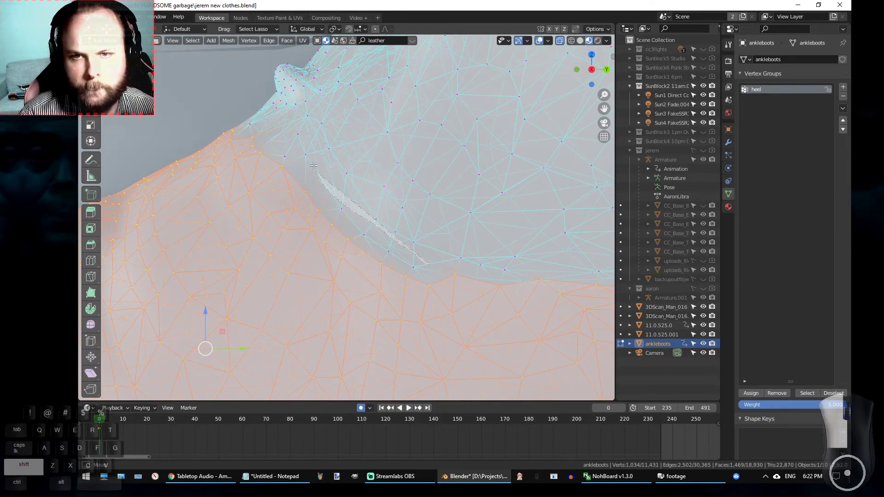
mouse_move(302, 129)
left_mouse_down("shift")
mouse_move(223, 116)
mouse_move(208, 249)
mouse_move(543, 336)
left_mouse_up("shift")
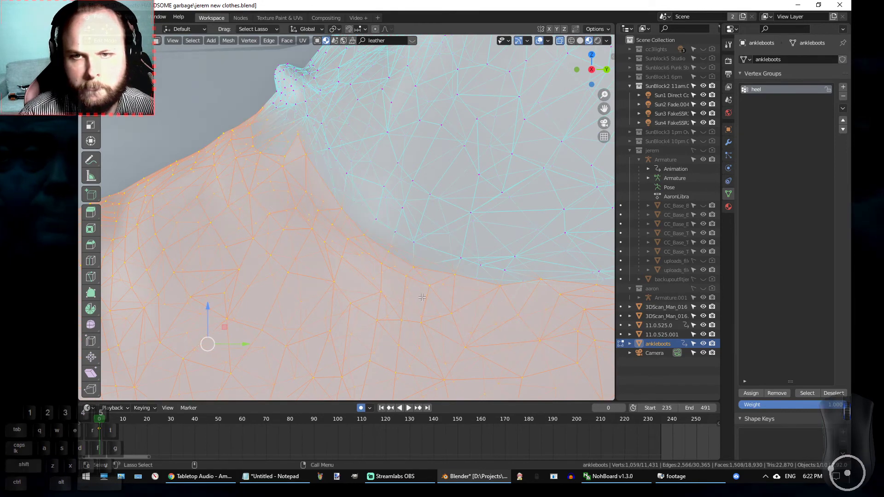
mouse_move(301, 133)
left_mouse_down("shift")
mouse_move(291, 106)
mouse_move(276, 228)
mouse_move(297, 157)
left_mouse_up("shift")
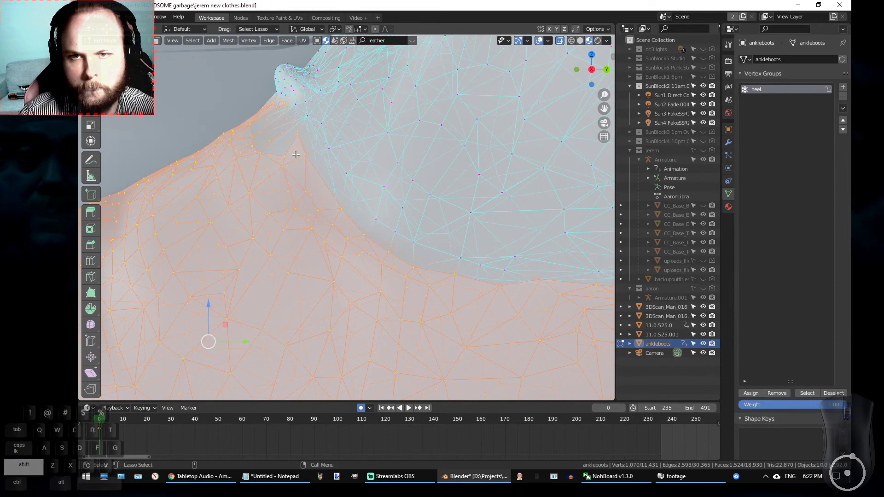
Orbit to the boot's opposite side and lasso-add the unselected vertices along the front panel's upper edge.
left_click_drag(252, 124, 388, 207, "alt+shift")
left_click_drag(291, 202, 398, 260, "alt")
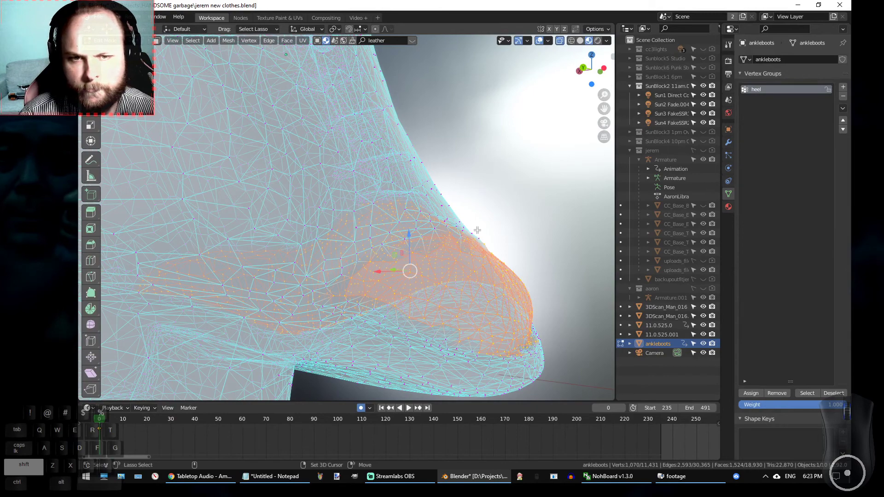
mouse_move(489, 228)
middle_mouse_down()
mouse_move(485, 212)
mouse_move(478, 233)
middle_mouse_up()
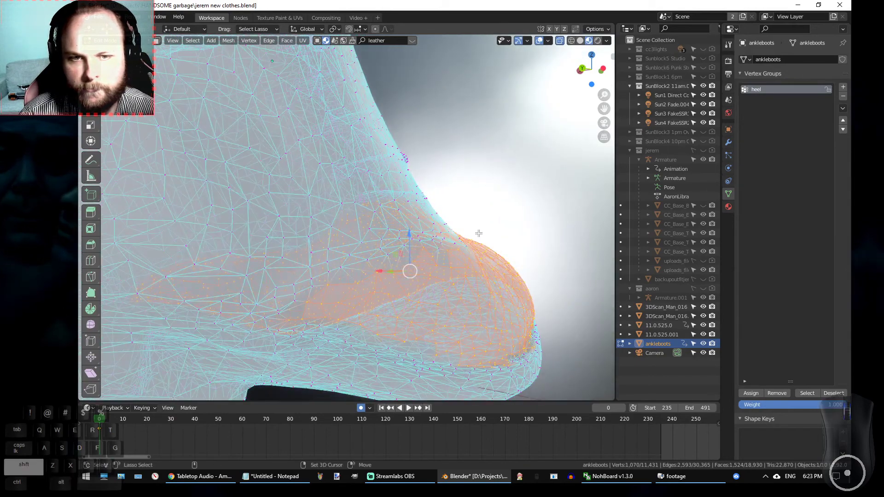
left_click_drag(472, 243, 466, 245, "shift")
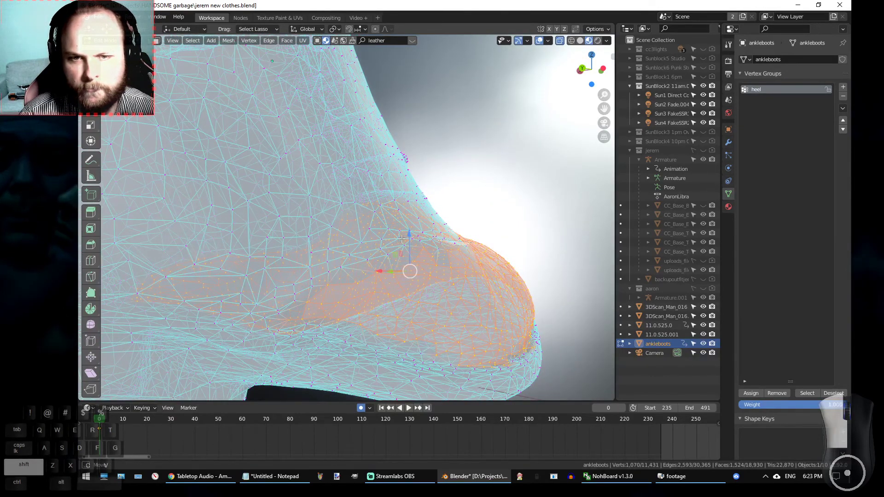
left_click_drag(330, 275, 278, 314, "shift")
Lasso-deselect the stray vertices just below the laces at the front panel's peak.
middle_click_drag(506, 267, 528, 261, "alt")
left_click_drag(528, 262, 435, 276, "alt")
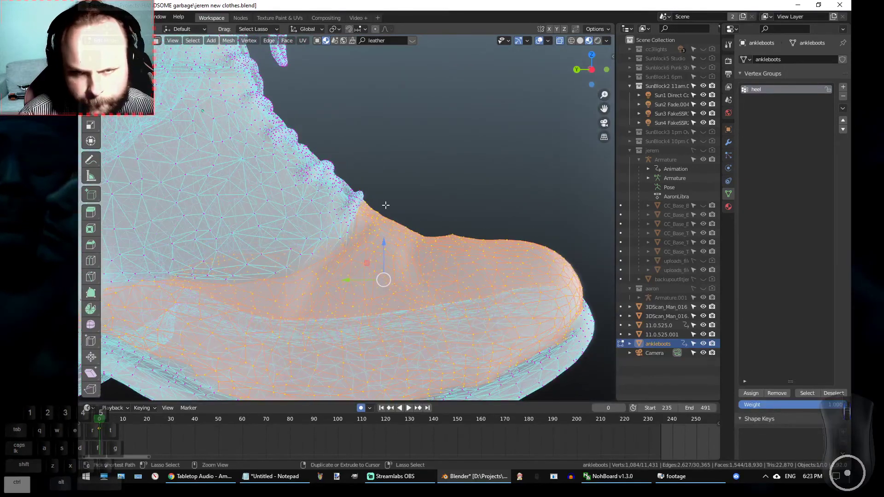
mouse_move(386, 205)
left_mouse_down("ctrl")
mouse_move(353, 223)
mouse_move(384, 209)
left_mouse_up("ctrl")
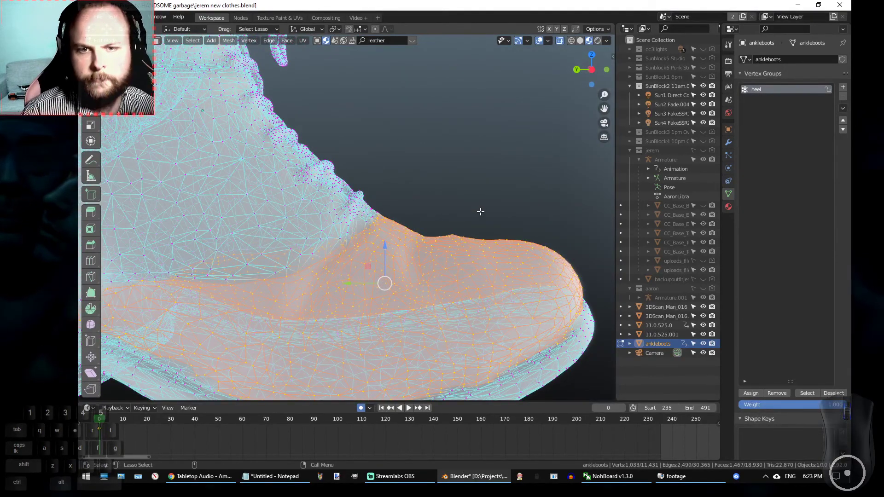
Return to the right side view and re-add the vertices in the notch along the front panel's upper edge.
key("KP_3")
scroll(345, 232, "up", 3)
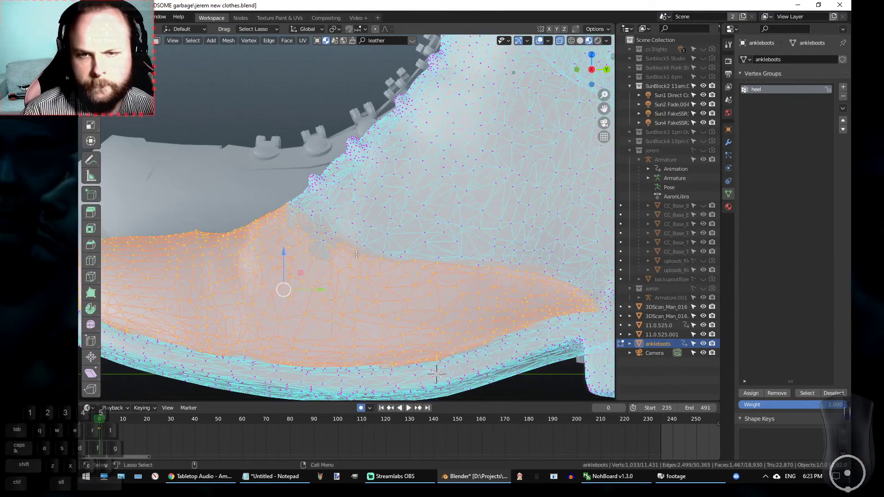
mouse_move(369, 257)
left_mouse_down("shift")
mouse_move(254, 214)
mouse_move(295, 285)
left_mouse_up("shift")
mouse_move(232, 278)
middle_mouse_down("alt")
mouse_move(391, 248)
mouse_move(319, 235)
mouse_move(215, 245)
middle_mouse_up("alt")
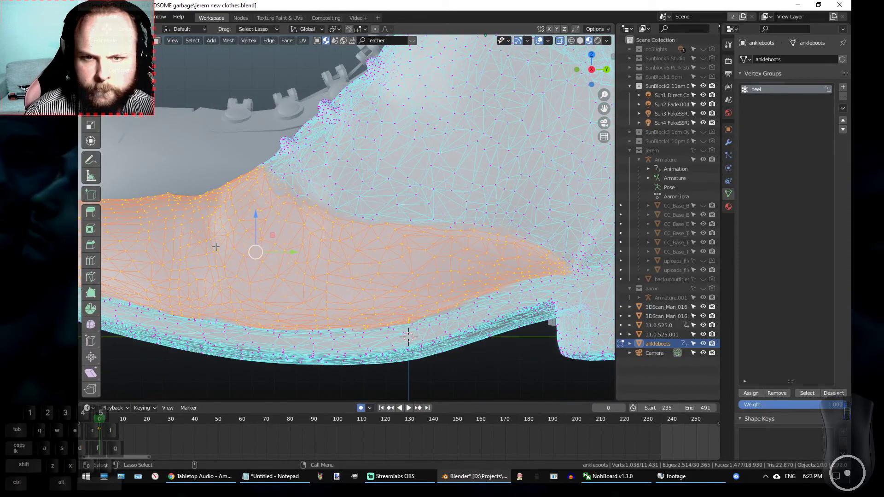
Examine the front panel selection's coverage from the opposite side and close to its rear end.
key("KP_9")
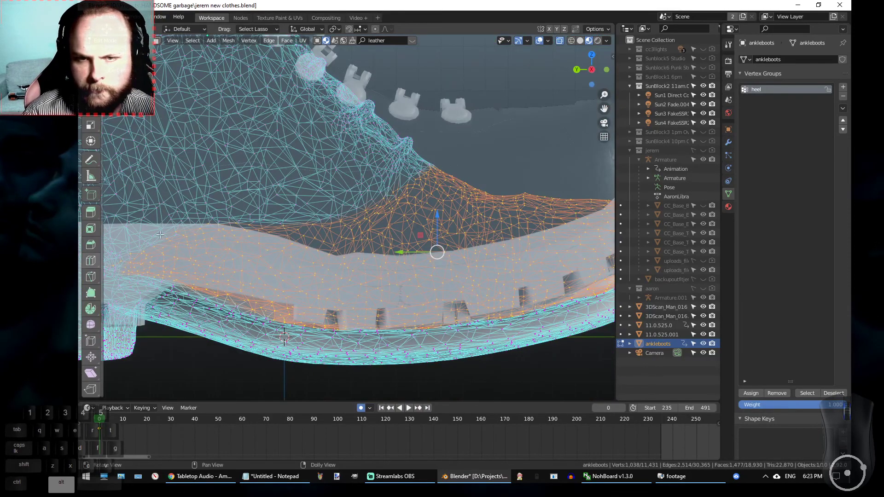
scroll(202, 237, "up", 2)
middle_click_drag(218, 235, 277, 223, "alt")
scroll(277, 223, "up", 3)
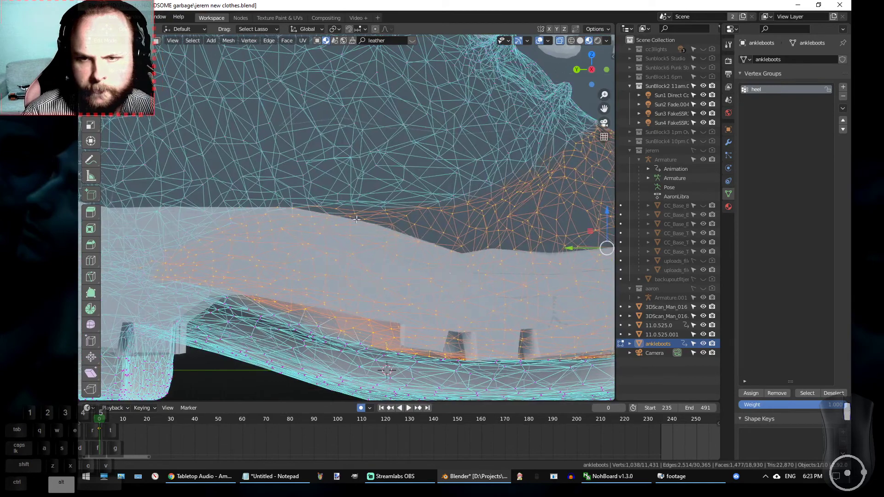
middle_click_drag(289, 280, 390, 229, "alt")
mouse_move(390, 230)
left_mouse_down("alt")
mouse_move(482, 226)
mouse_move(361, 236)
mouse_move(363, 258)
mouse_move(446, 285)
mouse_move(417, 246)
mouse_move(343, 222)
left_mouse_up("alt")
scroll(482, 227, "down", 1)
scroll(356, 247, "up", 4)
scroll(368, 246, "up", 2)
scroll(392, 275, "down", 2)
scroll(296, 252, "up", 2)
scroll(470, 253, "up", 3)
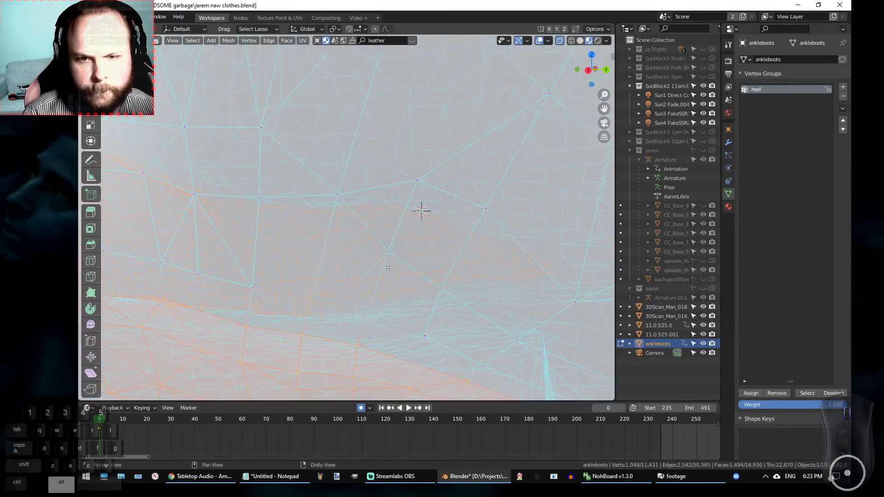
Lasso-add the vertices between the front panel's lower edge and the sole, back to its rear tip.
scroll(390, 268, "down", 3)
middle_click_drag(385, 274, 375, 284)
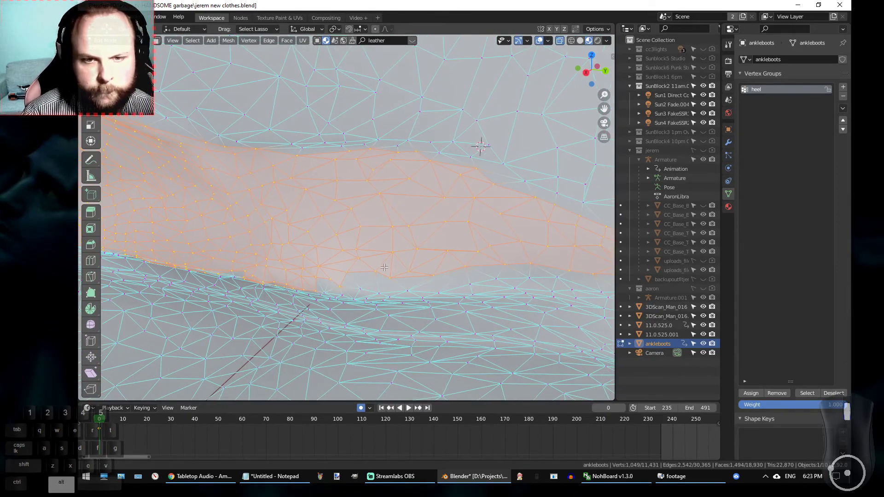
middle_click_drag(389, 268, 341, 261, "alt")
left_click_drag(276, 282, 299, 291, "shift")
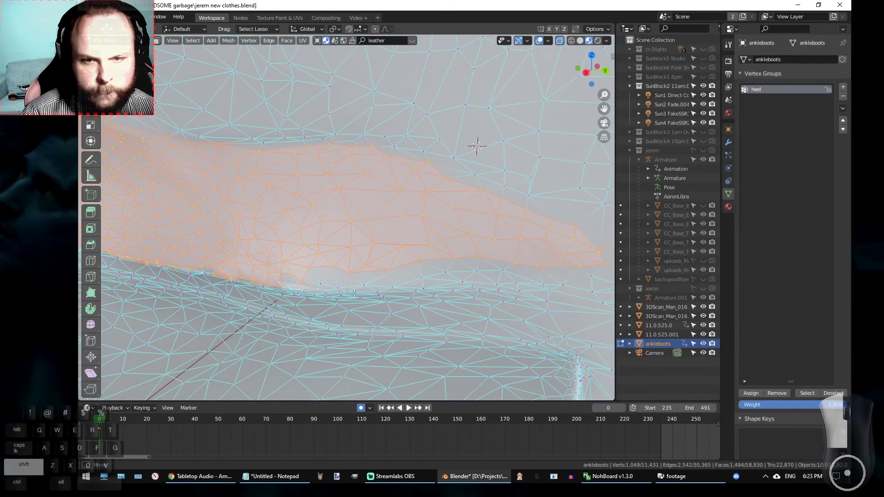
left_click_drag(599, 291, 599, 291, "shift")
middle_click_drag(598, 291, 439, 273, "shift")
mouse_move(424, 271)
left_mouse_down("shift")
mouse_move(452, 289)
mouse_move(456, 277)
left_mouse_up("shift")
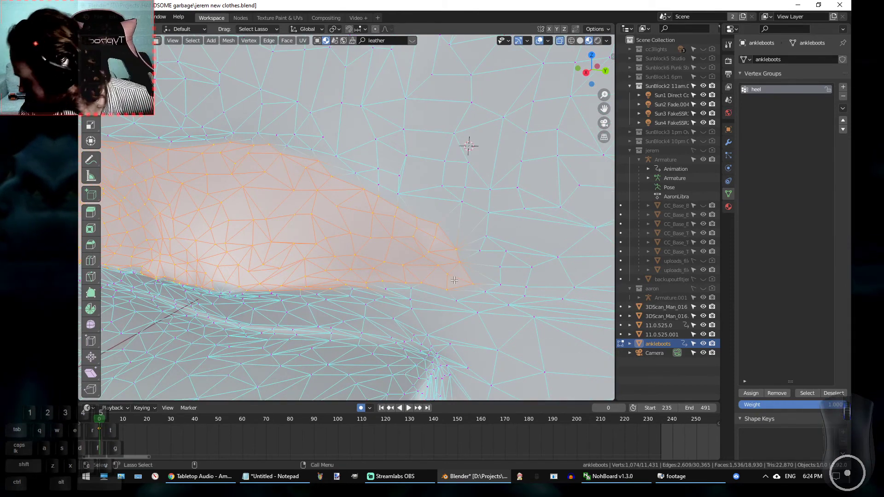
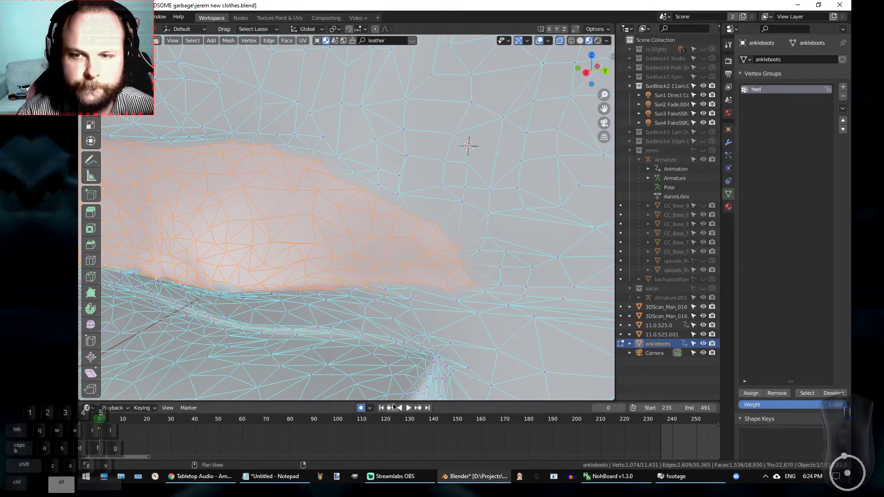
Add a missed vertex to the selection at the front panel's upper edge below the laces.
middle_click_drag(260, 220, 391, 211, "alt")
left_click_drag(375, 204, 458, 202, "alt")
left_click(423, 307, "shift")
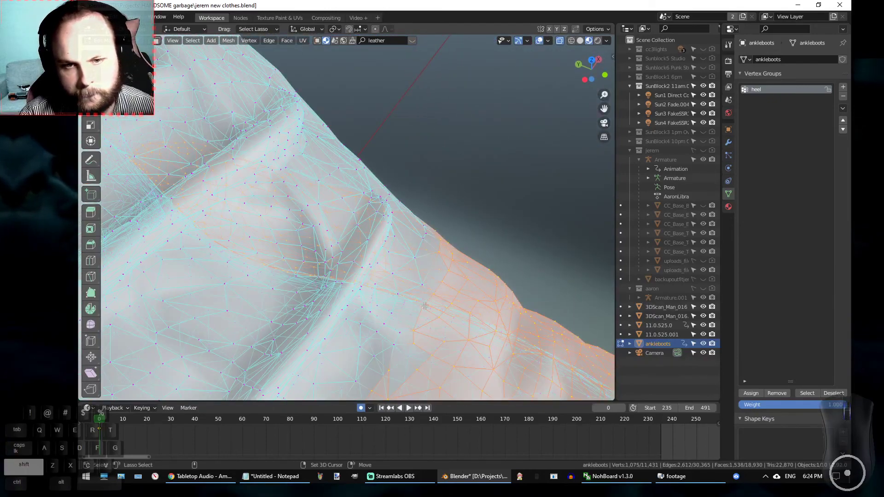
Switch to the Tabletop Audio page in Chrome, pause Carnival and play City Under Siege.
left_click(200, 476)
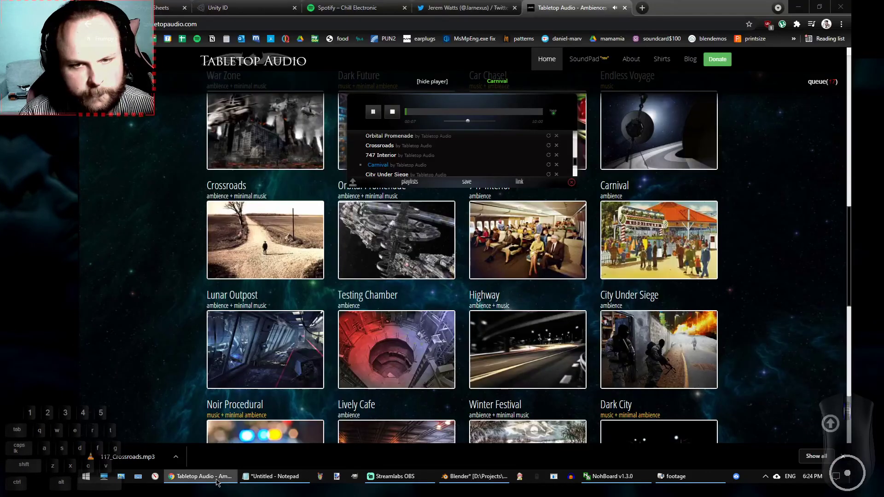
left_click(374, 112)
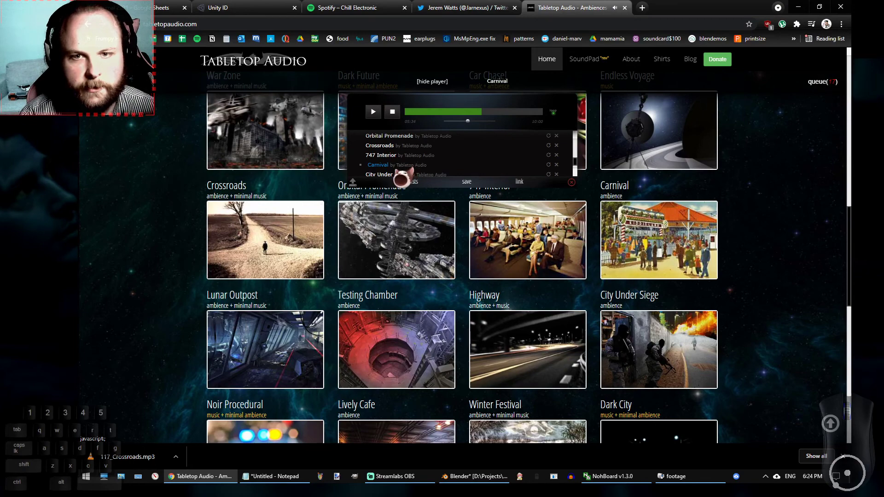
left_click(387, 174)
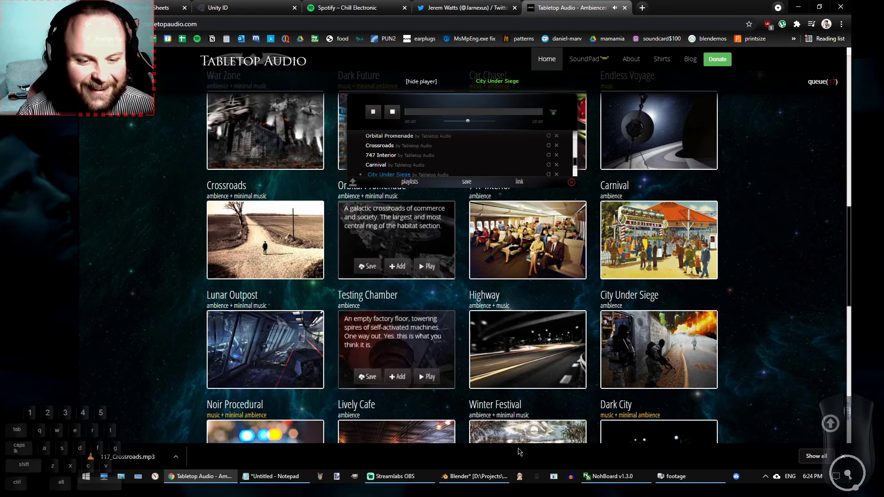
Switch back to Blender and add one more vertex at the front panel's upper edge, showing the whole boot.
left_click(474, 476)
left_click_drag(440, 244, 466, 187, "alt")
left_click(429, 318, "shift")
scroll(482, 150, "down", 4)
scroll(482, 149, "down", 2)
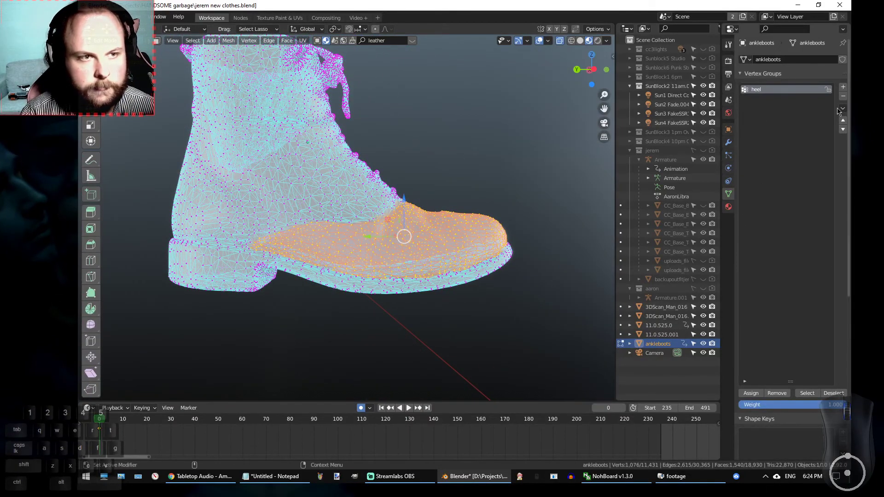
Create a vertex group named "toe", assign the selected front-panel vertices to it, and check it by deselecting and reselecting the group.
left_click(843, 88)
double_click(775, 98)
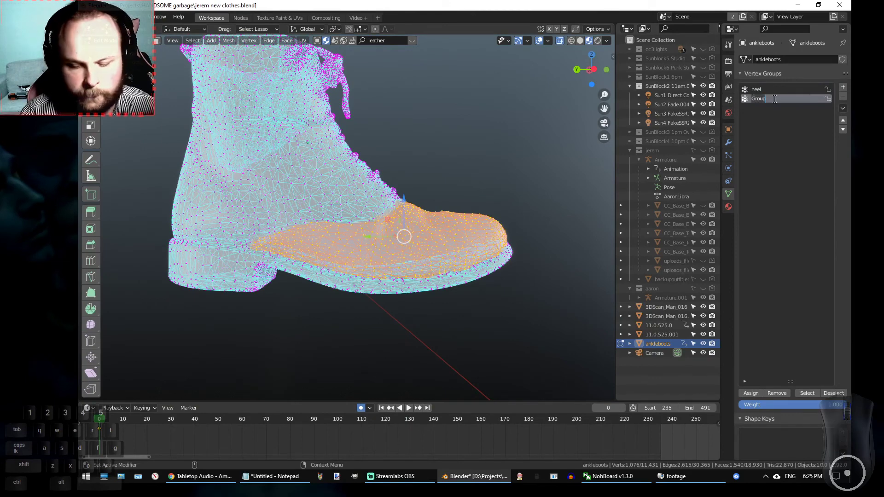
type("toe")
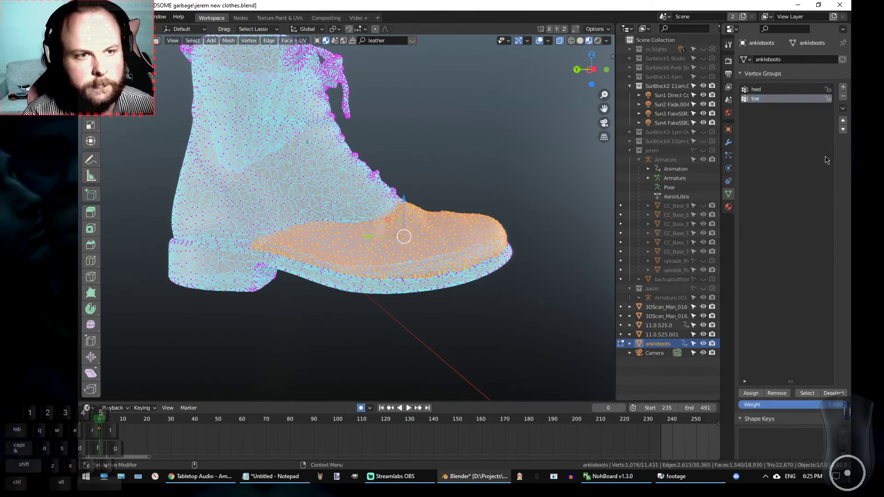
left_click(755, 393)
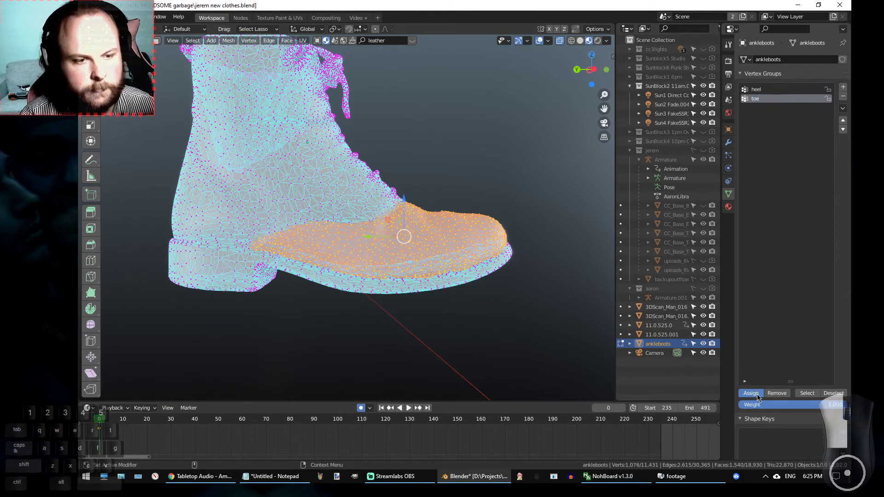
left_click(833, 394)
left_click(813, 397)
Add the heel group's vertices to the current toe selection.
left_click(777, 92)
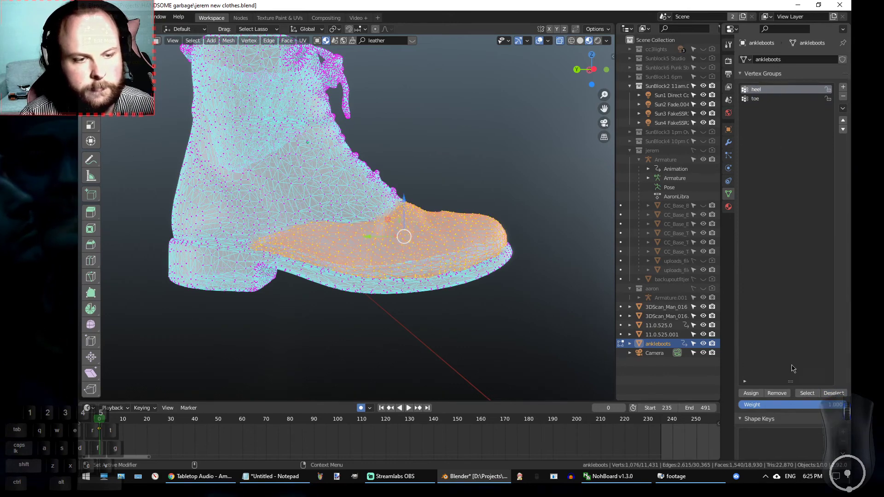
left_click(806, 396)
middle_click_drag(332, 310, 399, 311, "alt")
mouse_move(496, 313)
left_mouse_down("alt")
mouse_move(513, 283)
mouse_move(509, 223)
mouse_move(320, 268)
mouse_move(552, 281)
left_mouse_up("alt")
mouse_move(367, 326)
middle_mouse_down("alt")
mouse_move(492, 332)
mouse_move(559, 322)
middle_mouse_up("alt")
left_click_drag(500, 318, 400, 310, "alt")
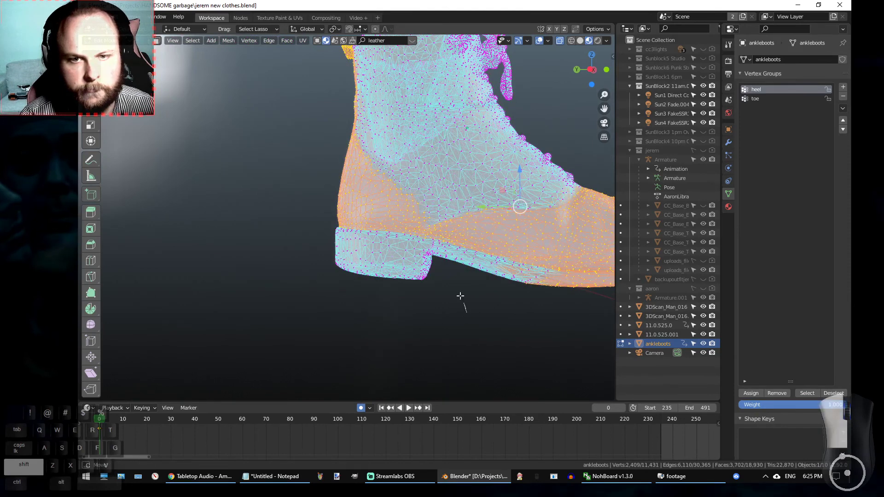
Lasso-add the whole sole and heel block, including the missed vertices where the sole meets the two panels.
left_click_drag(436, 261, 458, 306, "shift")
key("3")
mouse_move(342, 283)
middle_mouse_down("alt")
mouse_move(378, 296)
mouse_move(310, 296)
middle_mouse_up("alt")
mouse_move(270, 230)
left_mouse_down("shift")
mouse_move(474, 325)
mouse_move(559, 231)
mouse_move(555, 219)
left_mouse_up("shift")
mouse_move(496, 189)
left_mouse_down("shift")
mouse_move(383, 213)
mouse_move(533, 271)
mouse_move(395, 242)
left_mouse_up("shift")
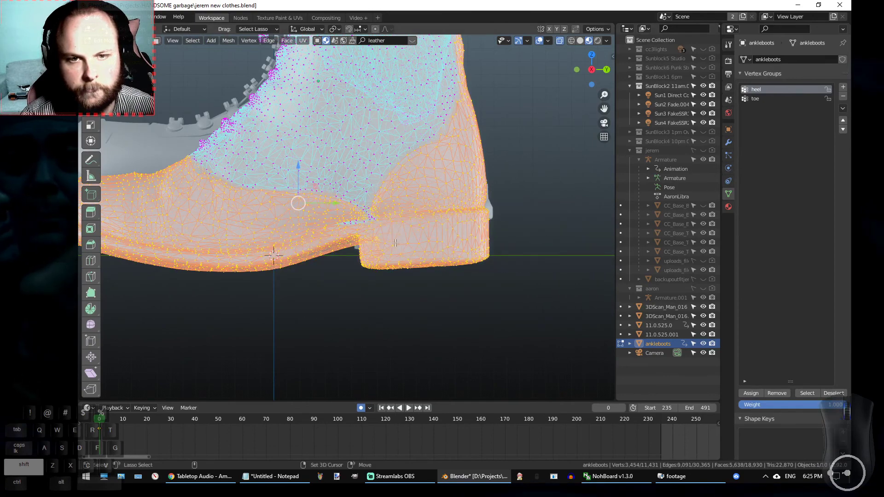
scroll(349, 221, "up", 5)
left_click_drag(358, 201, 404, 197, "shift")
mouse_move(436, 271)
left_mouse_down("shift")
mouse_move(177, 296)
mouse_move(258, 221)
left_mouse_up("shift")
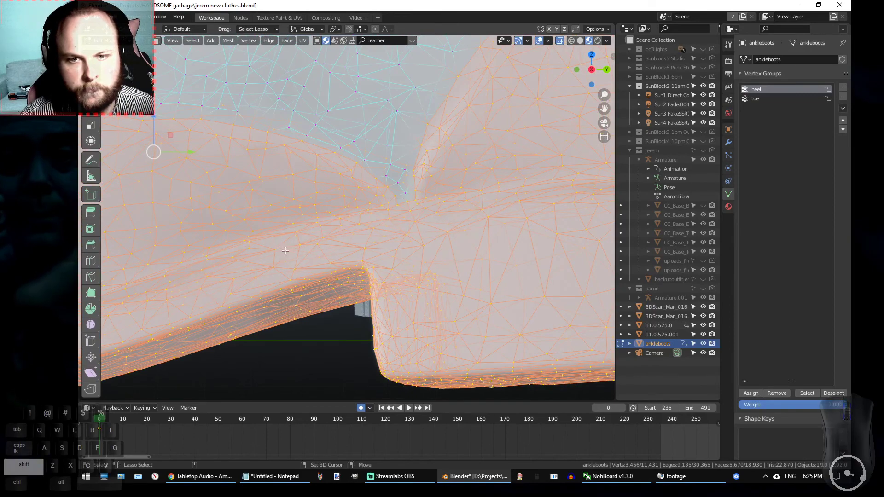
Deselect the heel and toe groups' vertices so that only the sole remains selected.
scroll(350, 275, "down", 5, "alt")
left_click_drag(272, 288, 436, 293, "alt")
scroll(449, 269, "down", 1)
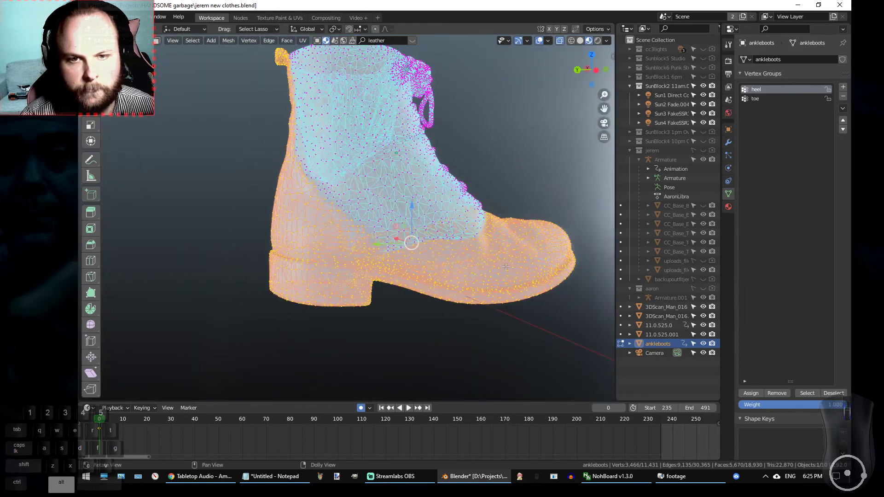
middle_click_drag(451, 266, 374, 258, "shift")
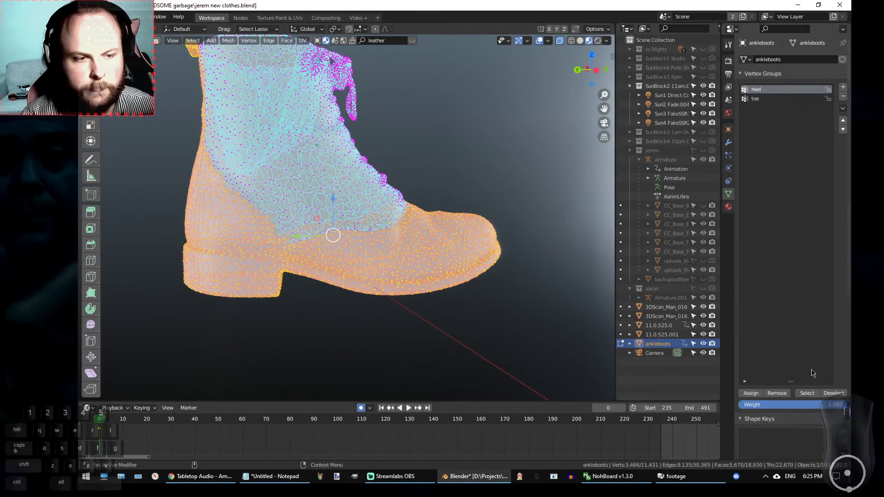
left_click(834, 393)
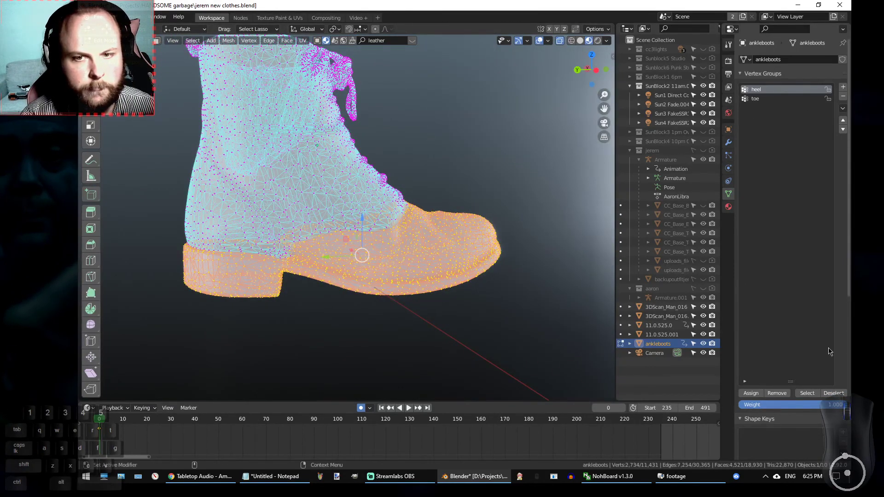
left_click(771, 99)
left_click(834, 393)
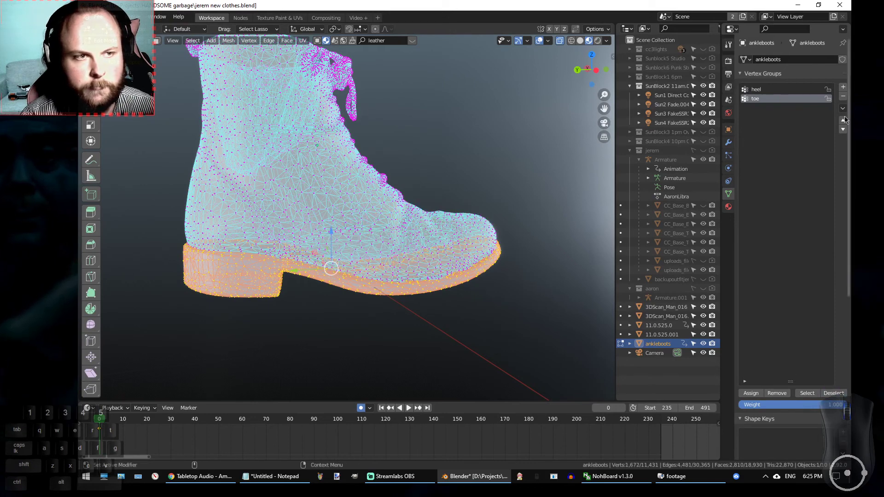
Create a vertex group named "sole", assign the selected vertices to it, and check it by deselecting and reselecting the group.
left_click(844, 89)
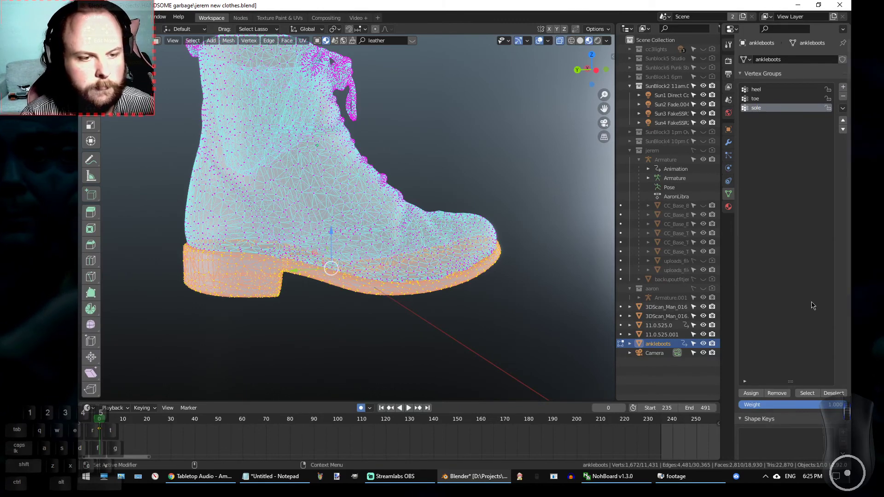
left_click(750, 394)
left_click(832, 394)
left_click(819, 393)
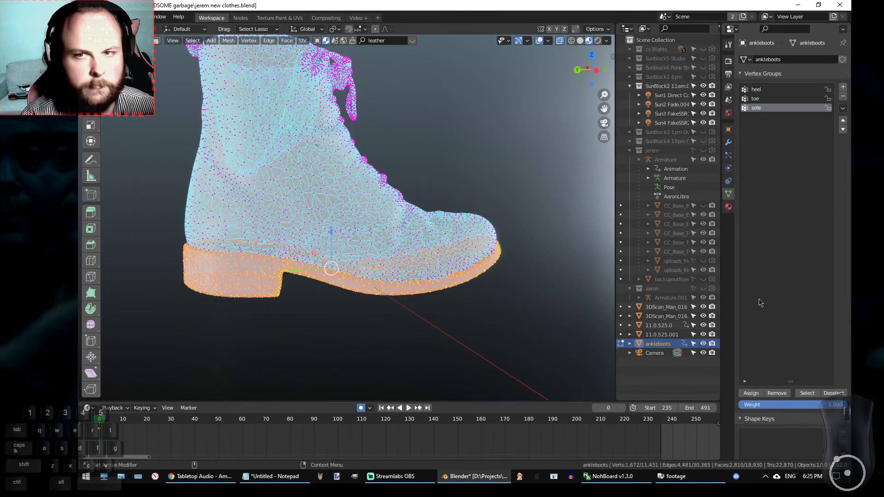
Add the toe and heel groups' vertices to the sole selection and invert the selection to get the boot's remaining upper part.
middle_click_drag(482, 105, 497, 156)
left_click(798, 99)
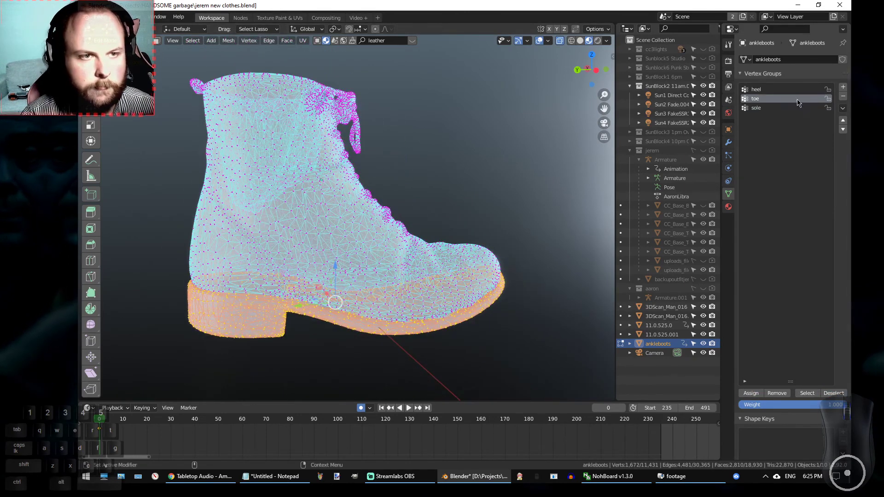
left_click(807, 393)
left_click(789, 90)
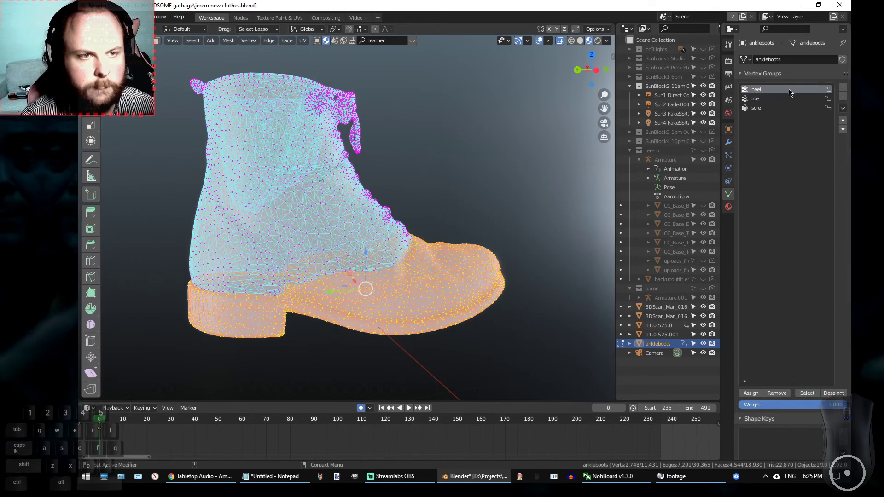
left_click(805, 393)
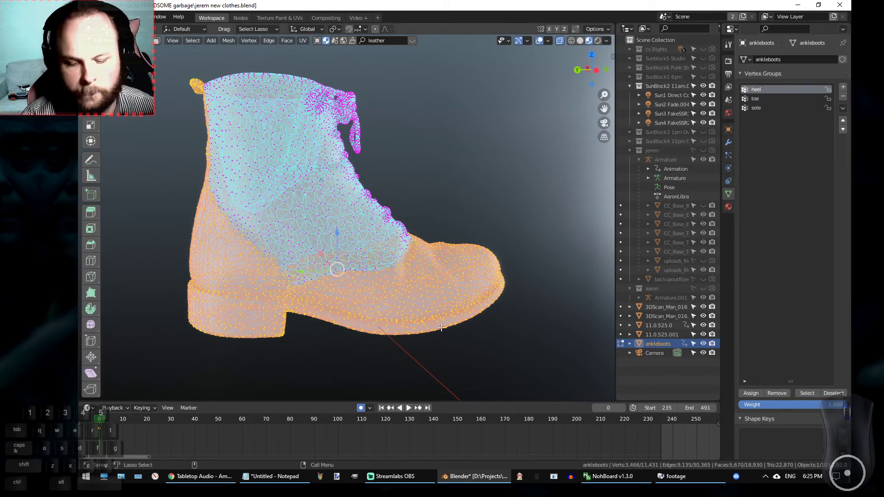
key("ctrl+i")
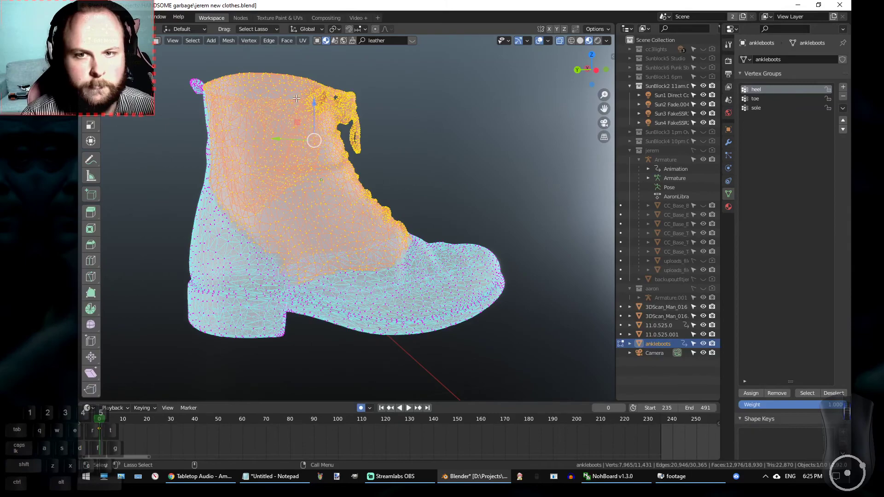
Create a vertex group named "inv" for the selected upper boot and laces, and check it by deselecting and reselecting the group.
middle_click_drag(433, 178, 259, 241, "alt")
scroll(225, 300, "down", 1)
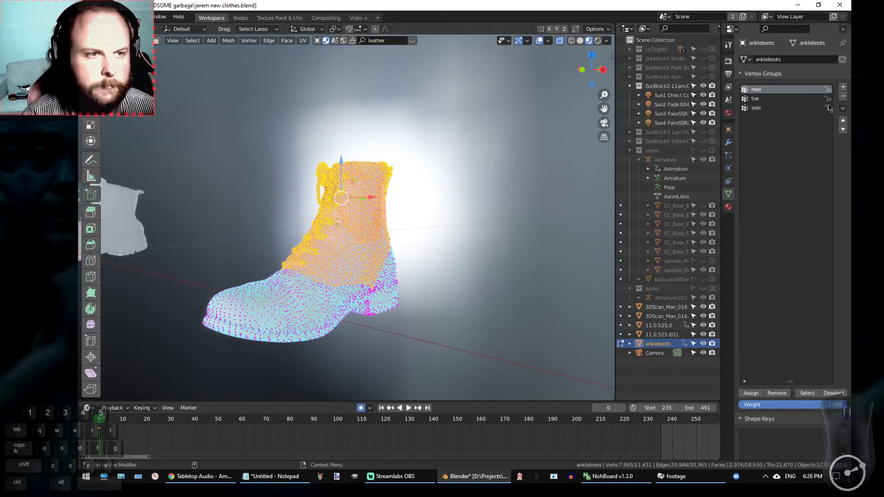
left_click(843, 86)
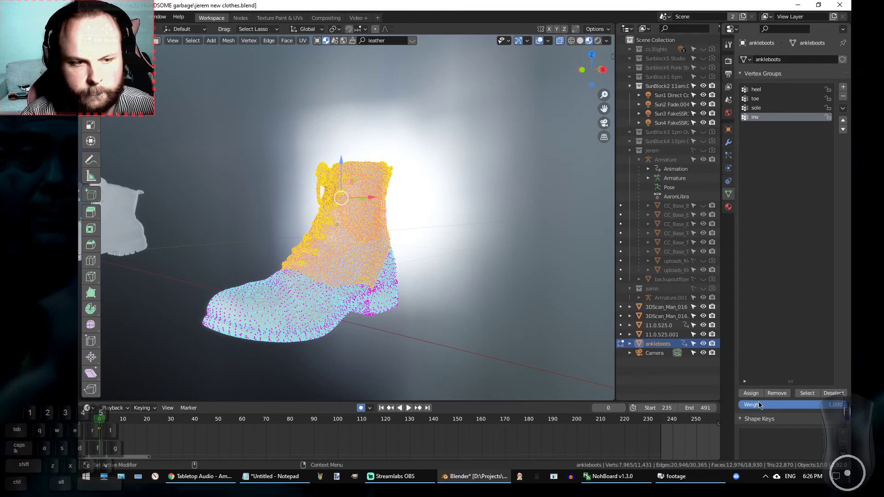
left_click(834, 394)
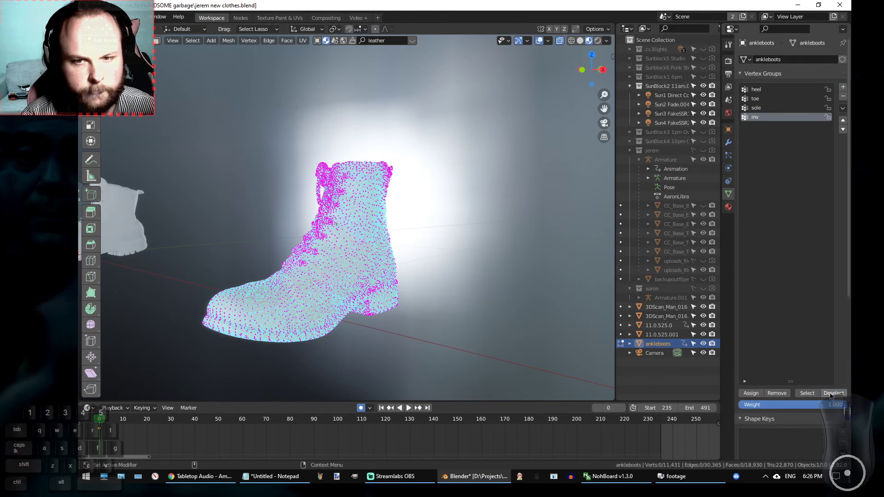
left_click(814, 395)
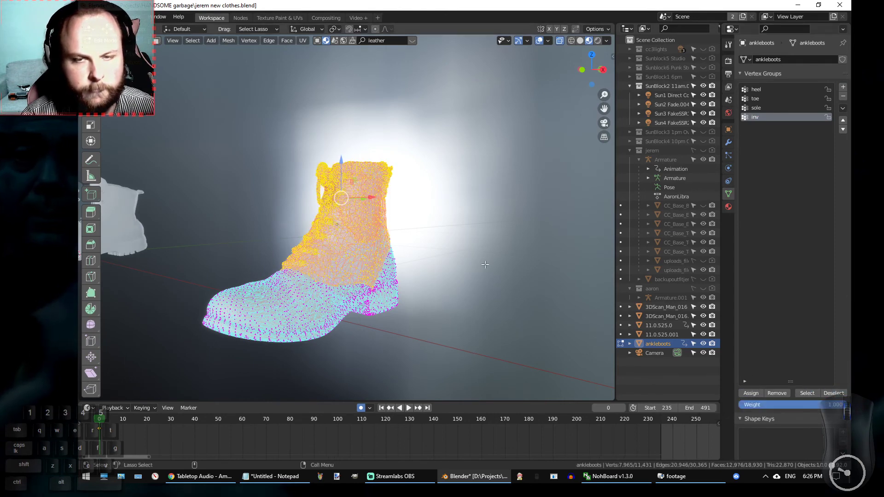
Return to Object Mode and add three empty material slots to the ankle boot.
middle_click(327, 229, "alt")
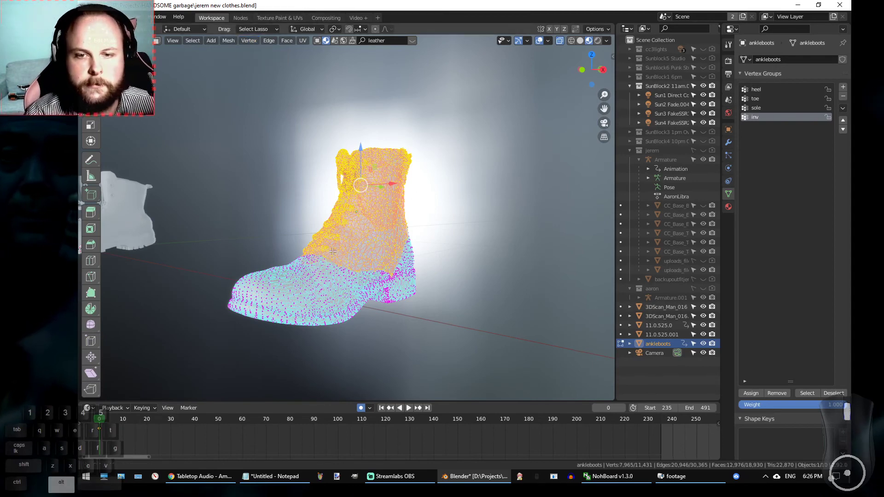
scroll(256, 189, "up", 5)
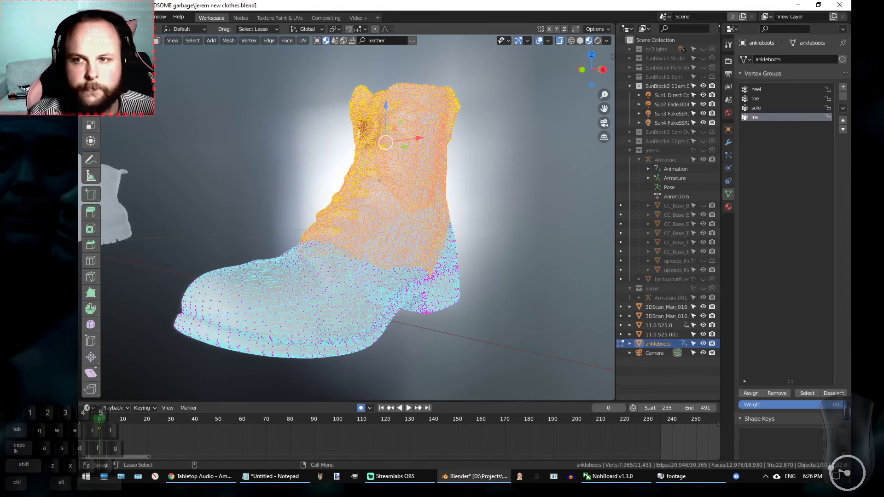
key("Tab")
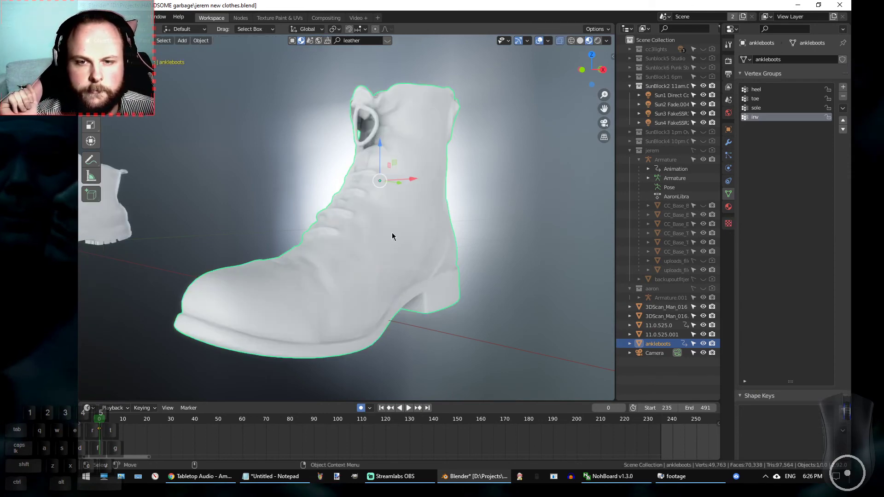
left_click(729, 207)
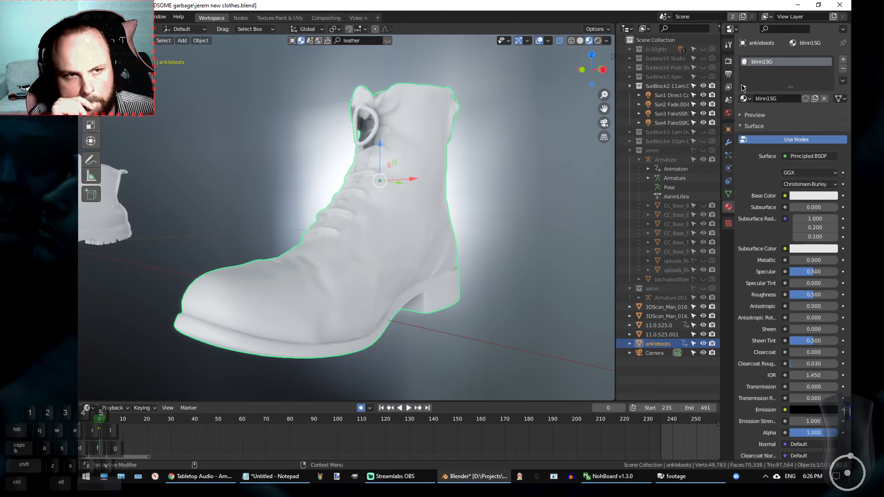
left_click(843, 59)
left_click(843, 59)
left_click(843, 59)
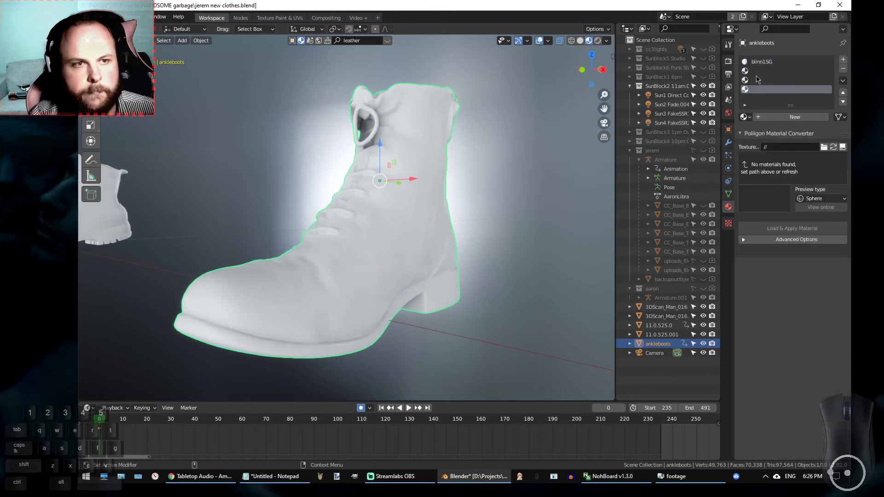
Rename the blinn1SG material to "inv" and create a new material in each of the three empty slots.
double_click(768, 62)
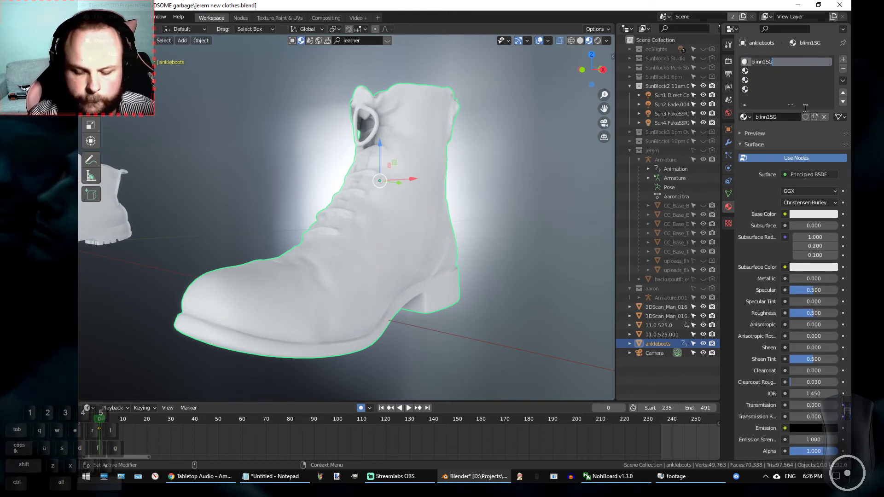
left_click(773, 71)
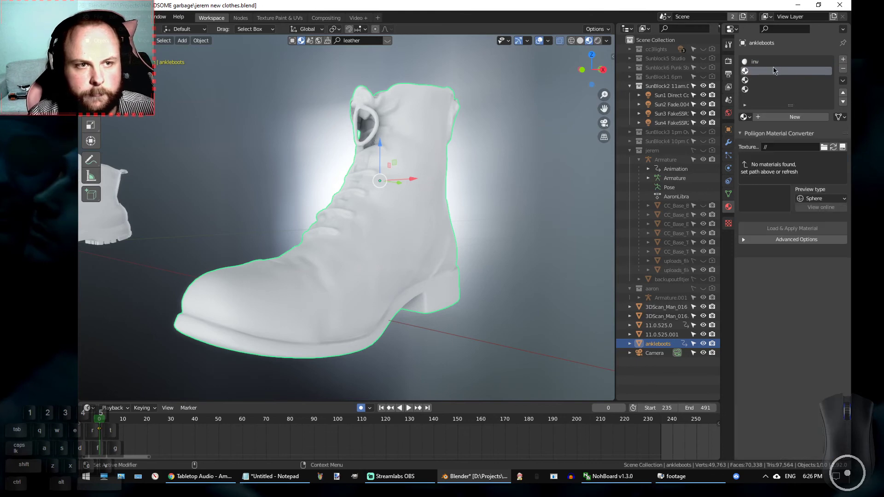
left_click(788, 118)
left_click(774, 80)
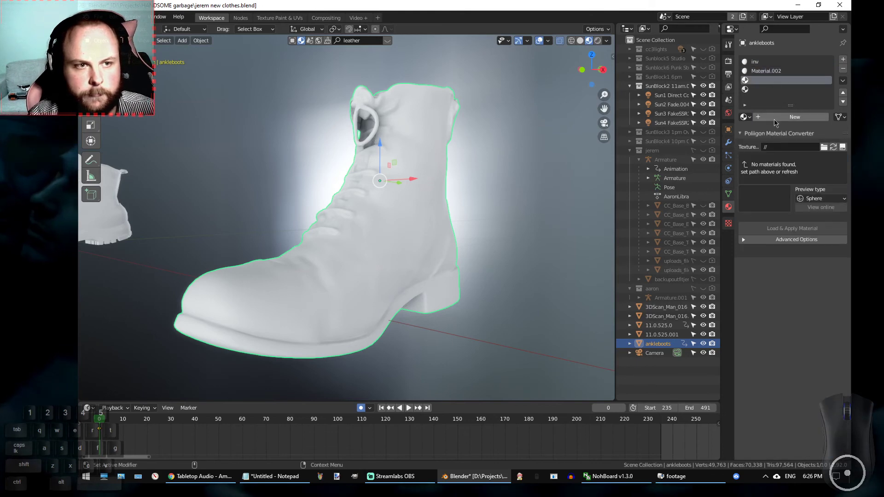
left_click(789, 117)
left_click(773, 90)
left_click(773, 116)
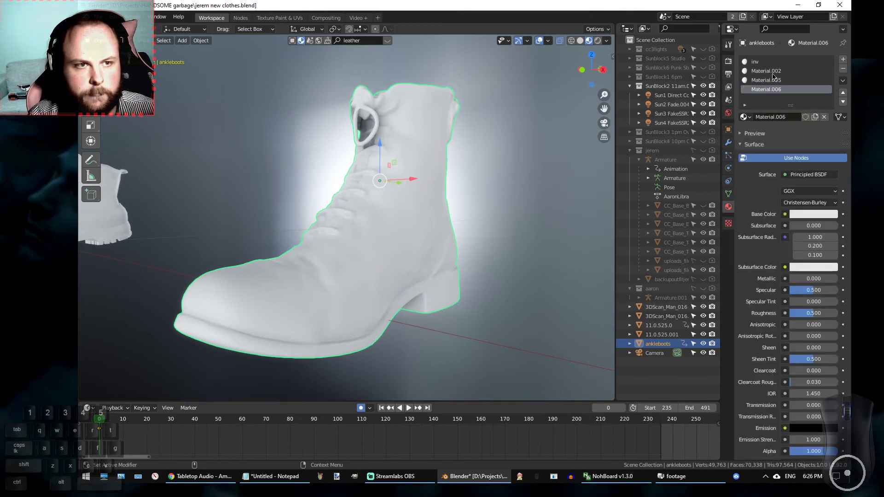
Rename the second slot's material to "heel" and the third slot's material to "toe".
double_click(767, 72)
type("heel")
key("Return")
left_click(766, 81)
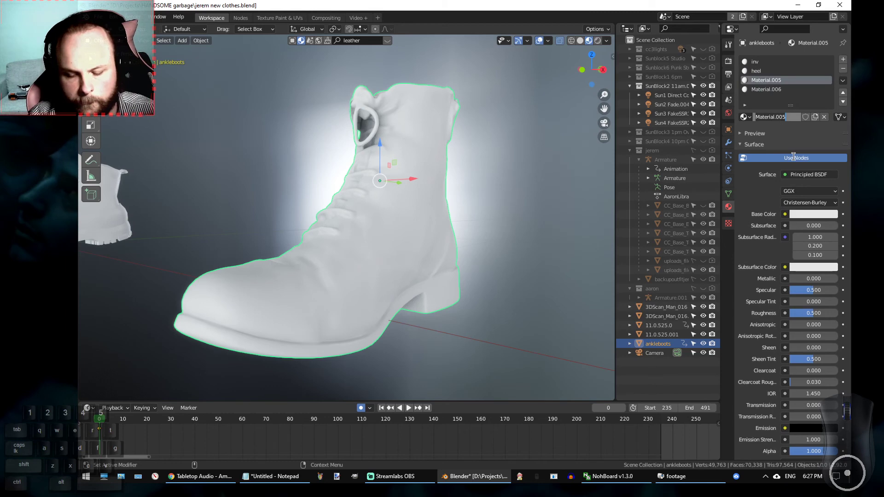
type("toe")
key("Return")
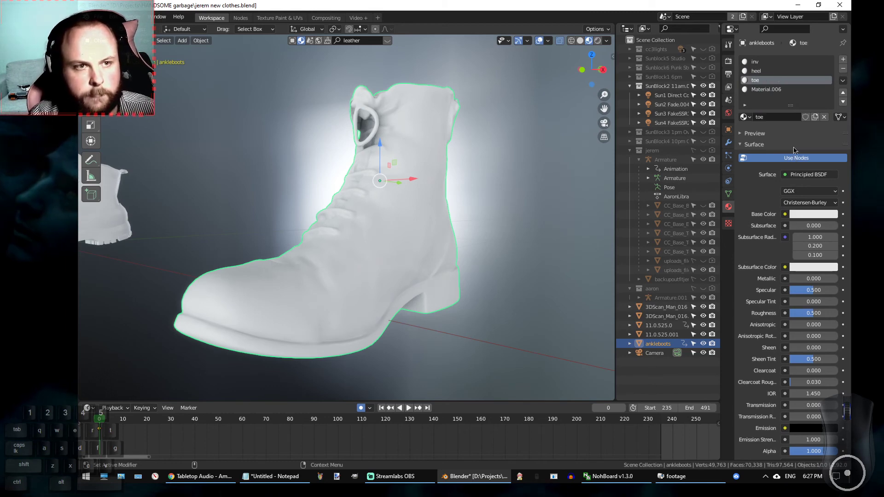
Rename the material in the last slot to "sole".
left_click(766, 89)
double_click(776, 117)
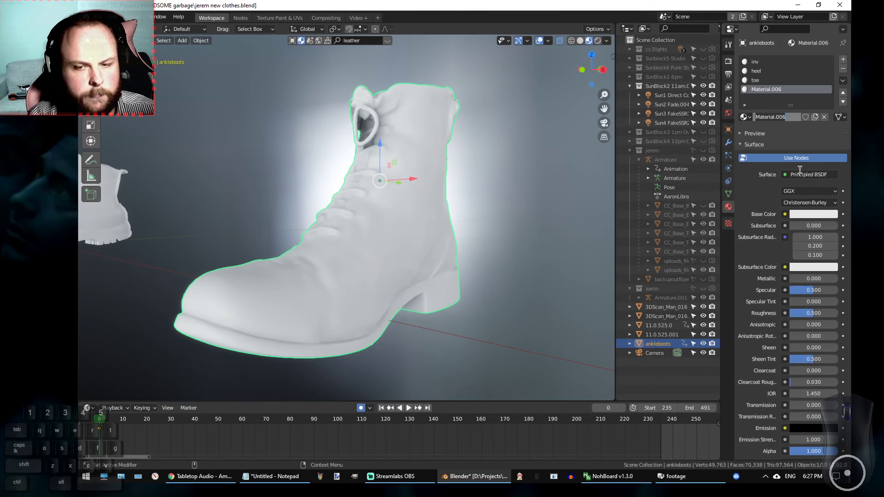
type("s")
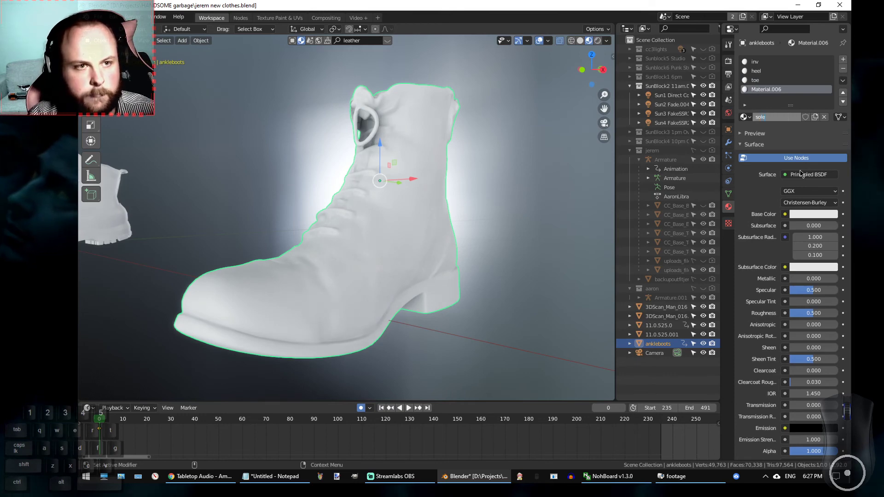
type("ole")
key("Return")
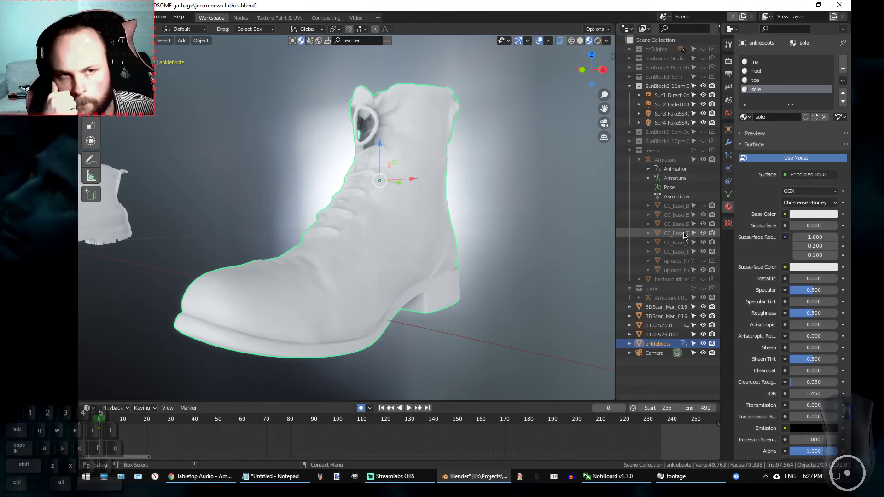
Enter Edit Mode on the ankle boot and assign the inv material to the selected upper part.
left_click(728, 194)
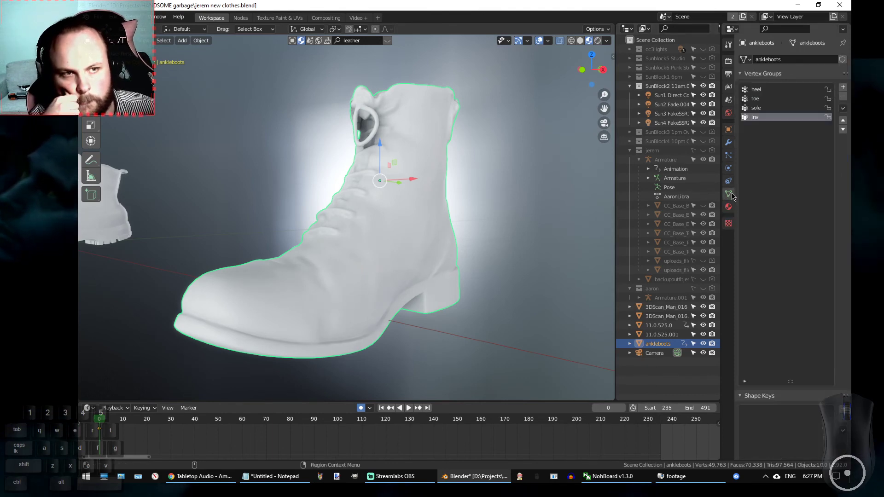
left_click(765, 90)
key("Tab")
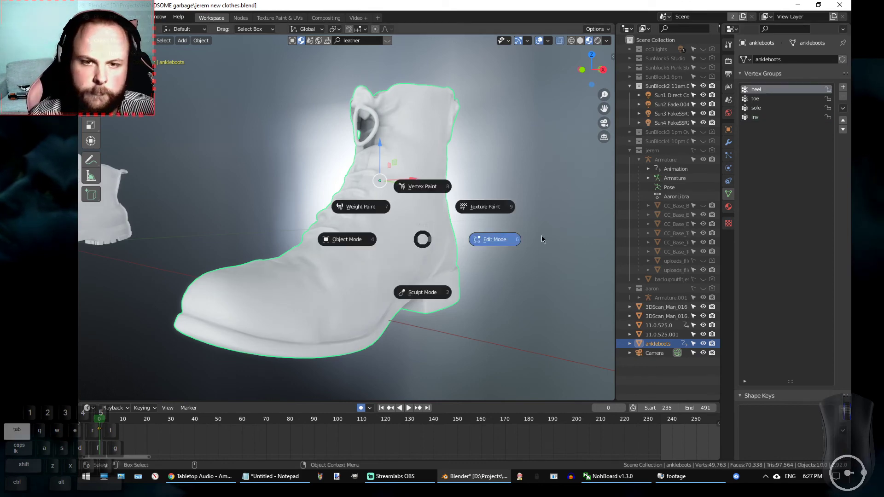
left_click(727, 207)
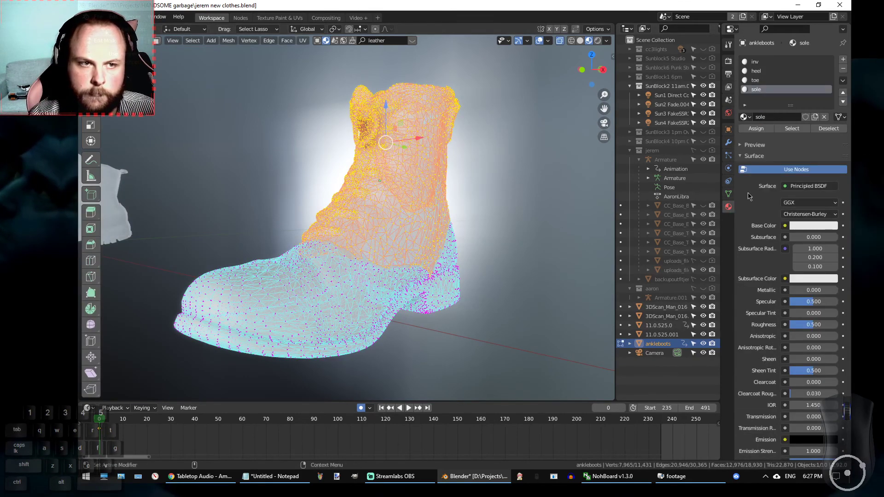
left_click(760, 63)
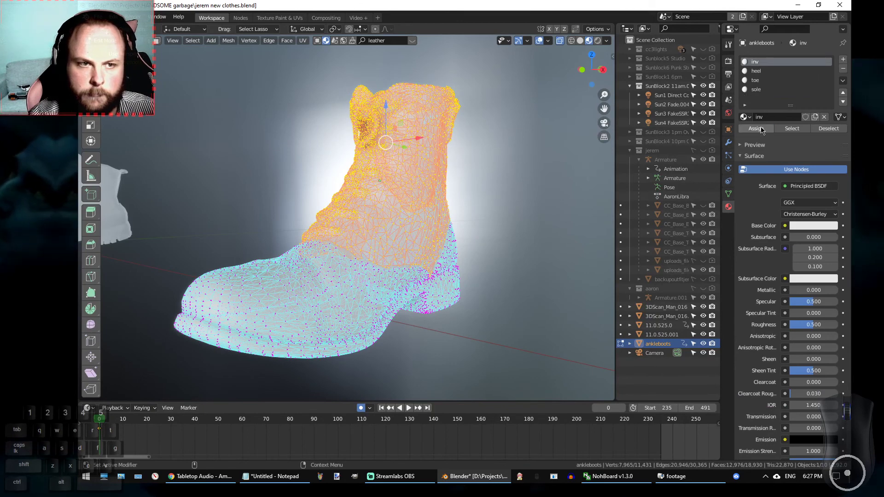
Add the toe vertex group to the selection and deselect the heel and inv groups, leaving only the toe region.
left_click(728, 194)
left_click(772, 98)
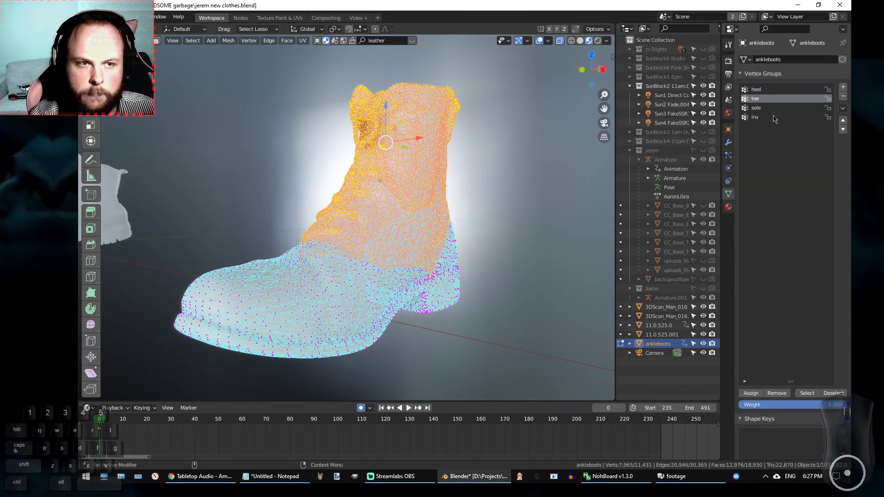
left_click(813, 395)
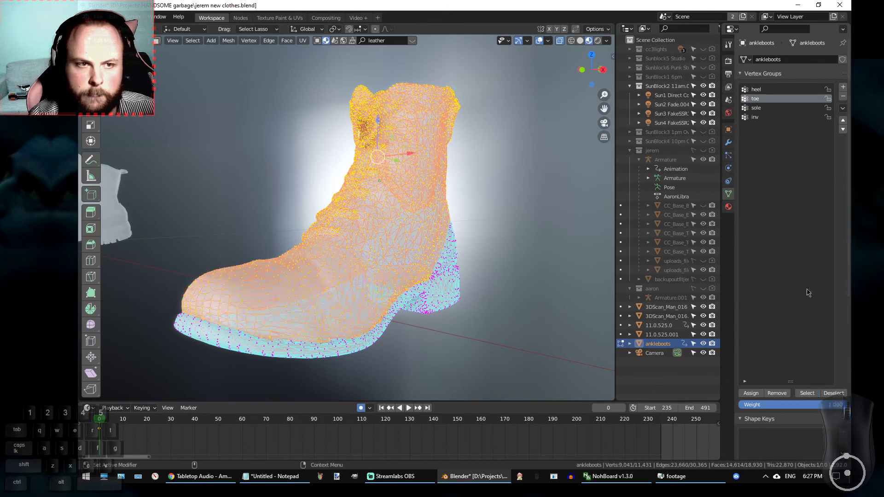
left_click(766, 89)
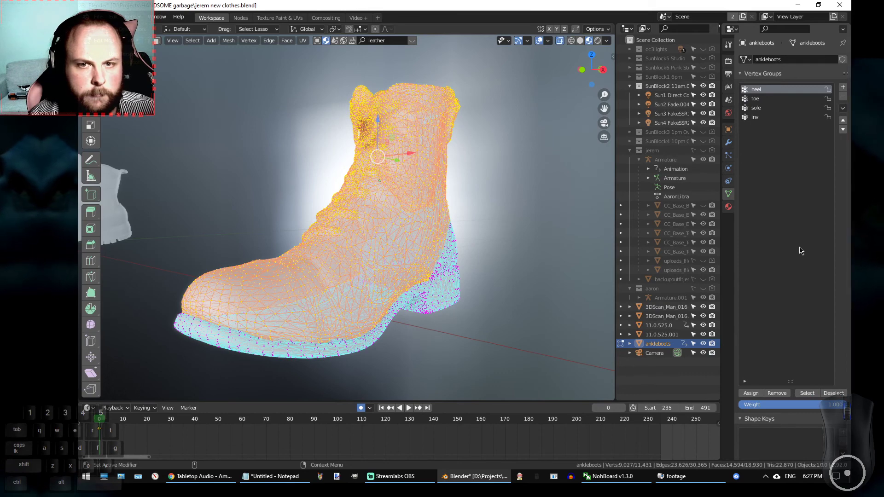
left_click(784, 116)
left_click(834, 393)
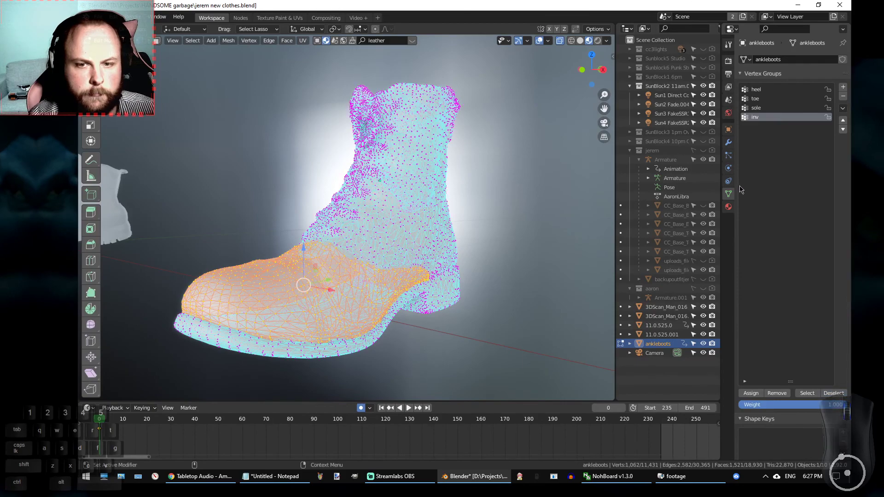
left_click_drag(526, 216, 483, 220, "alt")
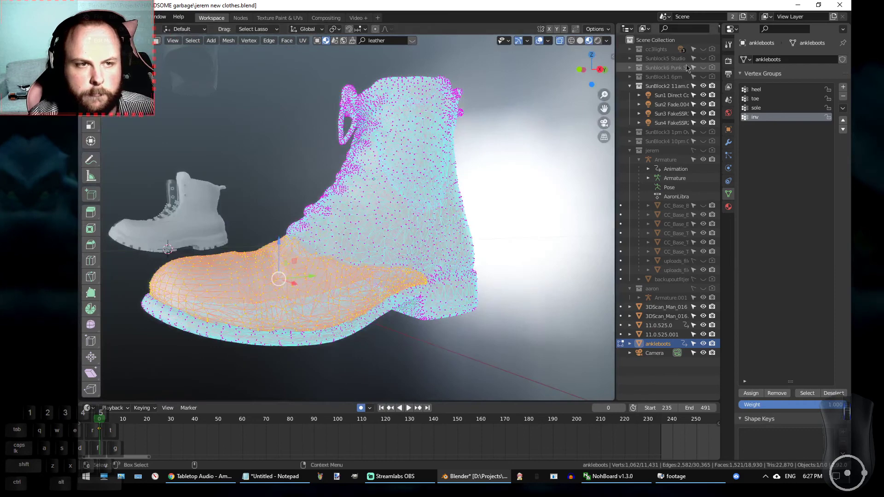
left_click(764, 109)
left_click(806, 394)
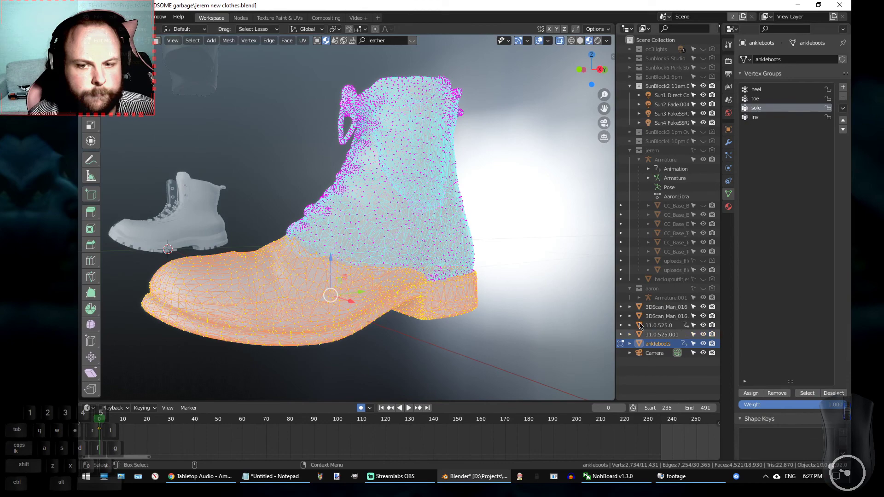
key("ctrl+z")
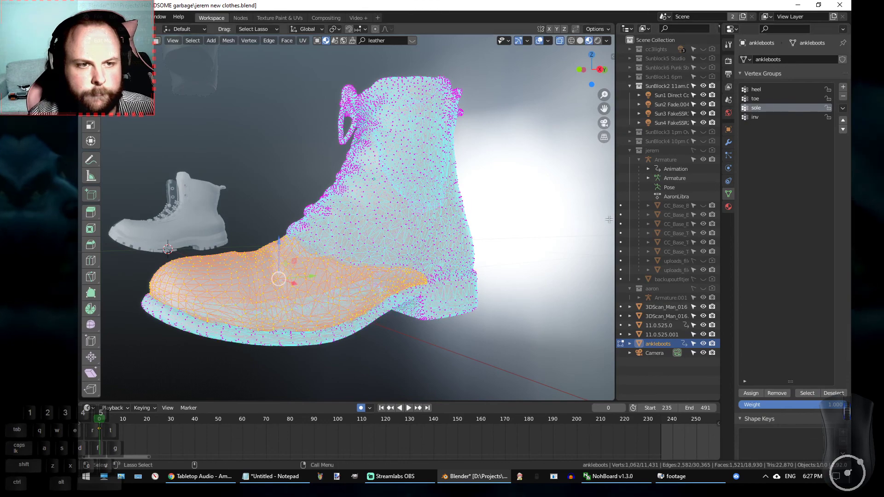
Select the full toe vertex group again and assign the toe material to it.
left_click(757, 101)
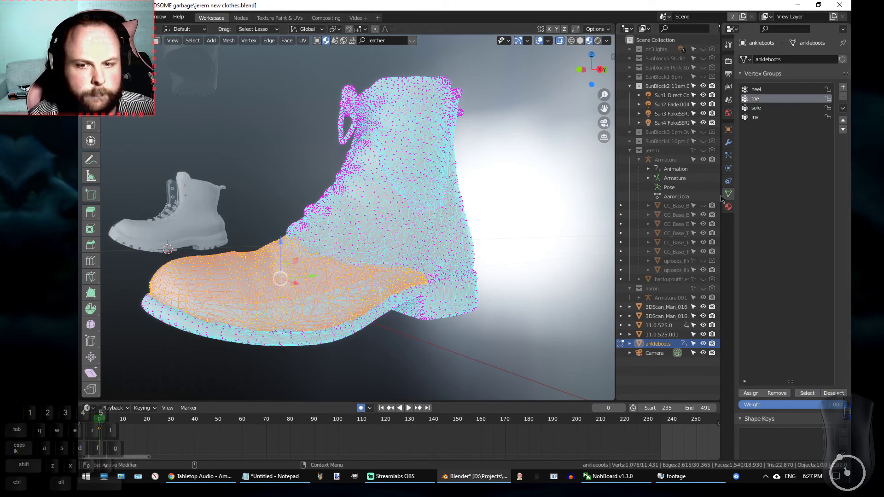
mouse_move(575, 217)
middle_mouse_down("alt")
mouse_move(541, 226)
mouse_move(580, 207)
middle_mouse_up("alt")
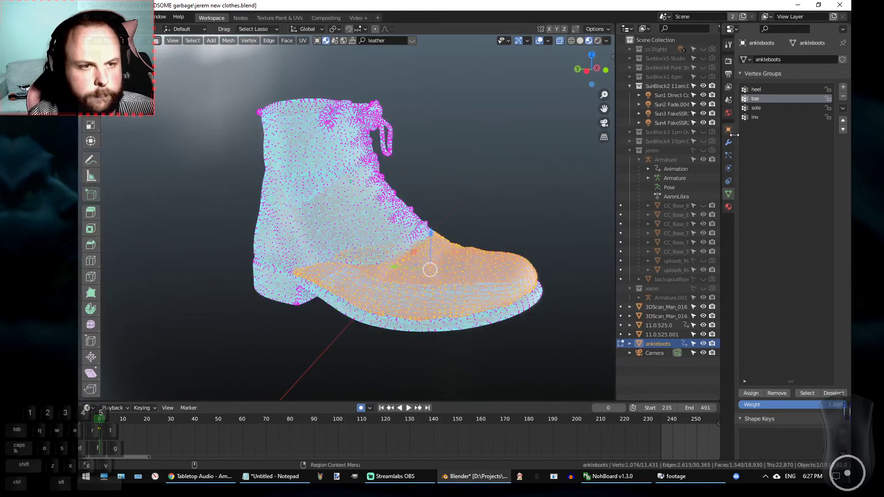
left_click(729, 207)
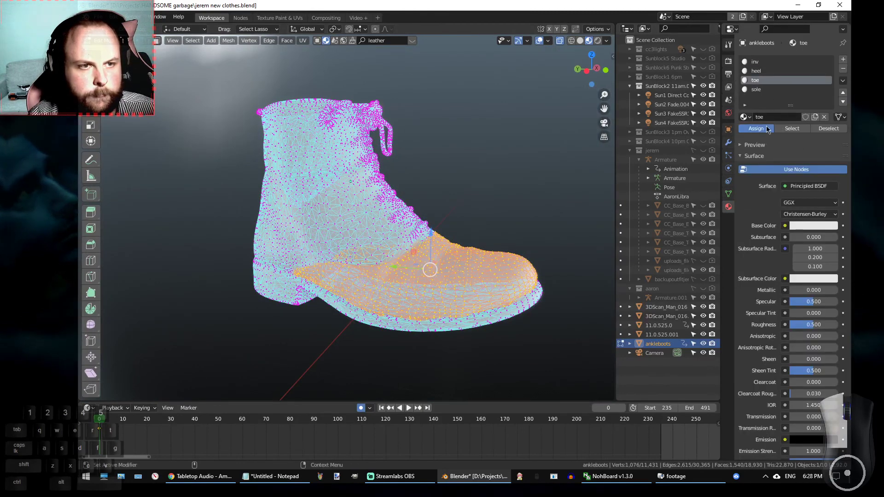
Clear the selection, select the sole vertex group's vertices and make the sole material active for them.
left_click(728, 194)
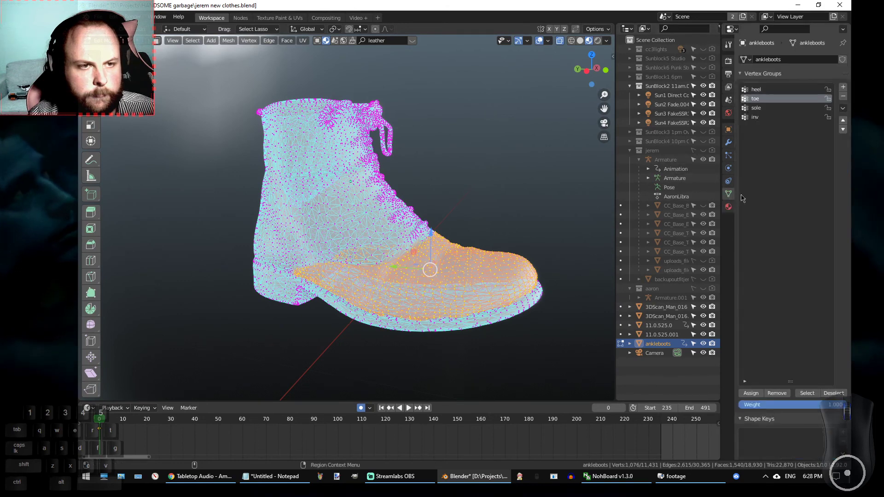
left_click(772, 109)
left_click(783, 99)
key("alt+a")
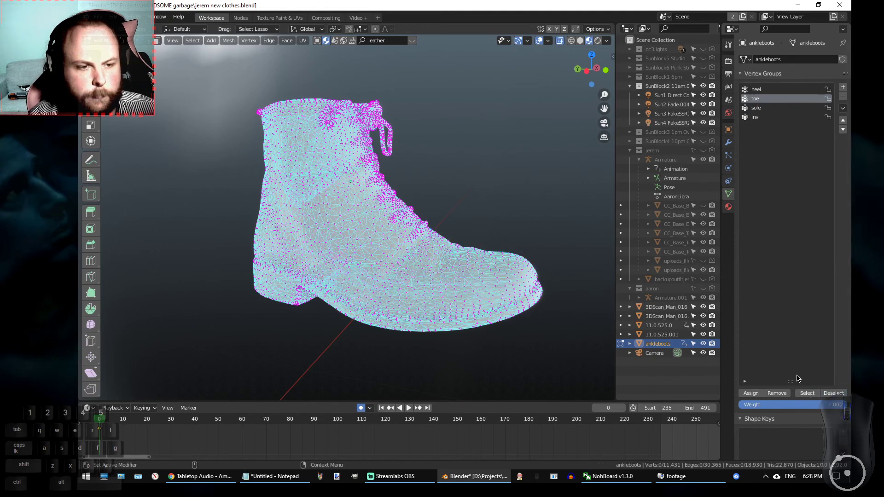
left_click_drag(790, 382, 790, 133)
left_click(783, 109)
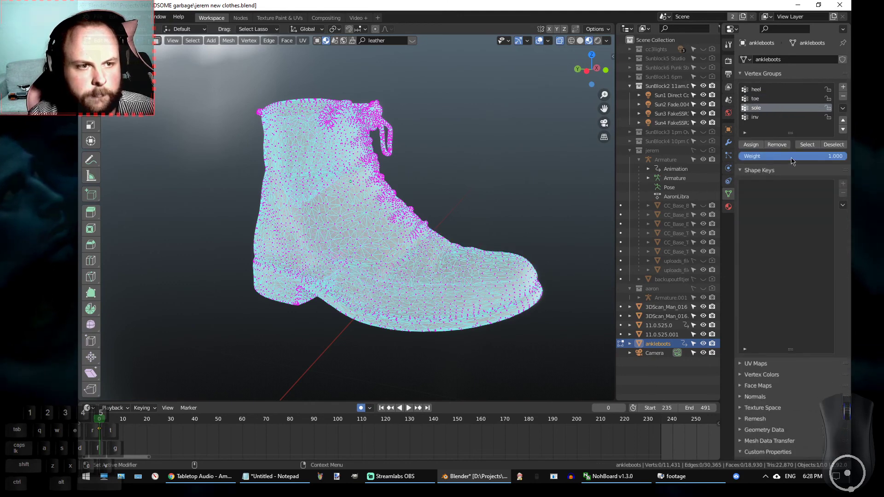
left_click(807, 145)
left_click(729, 206)
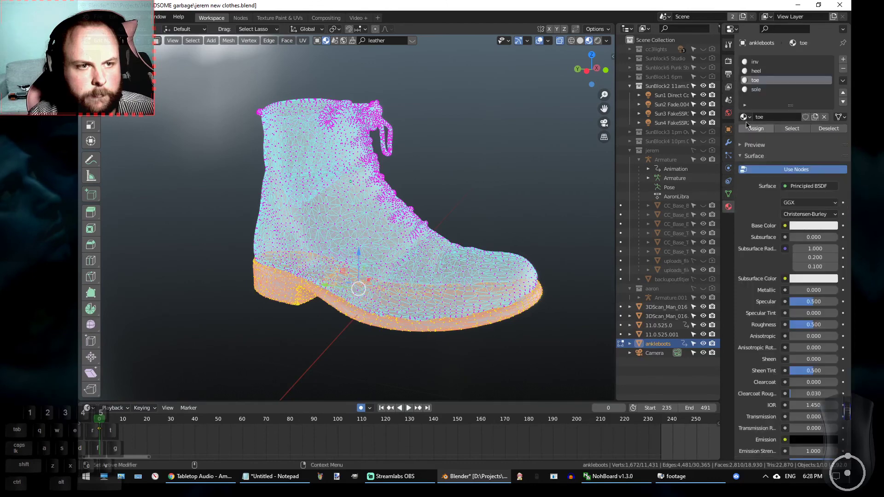
left_click(755, 90)
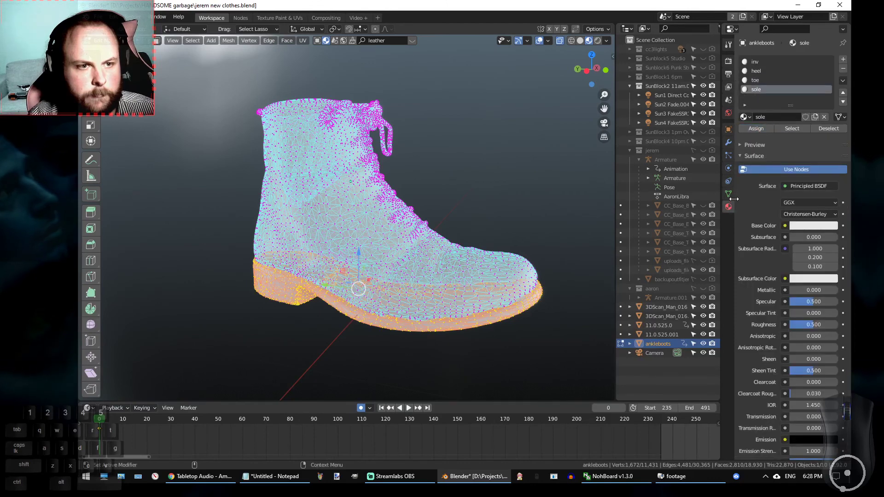
Deselect the sole vertices, select the inv vertex group and assign the inv material to it.
left_click(728, 194)
left_click(833, 144)
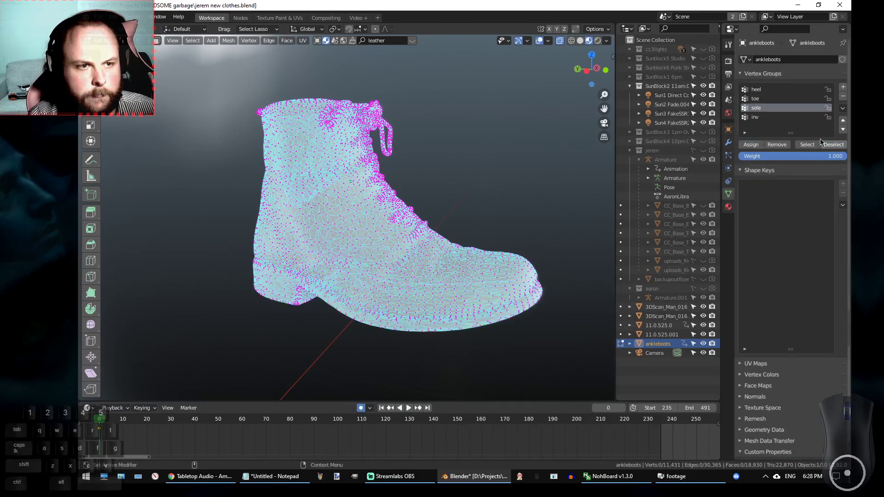
left_click(773, 118)
left_click(802, 146)
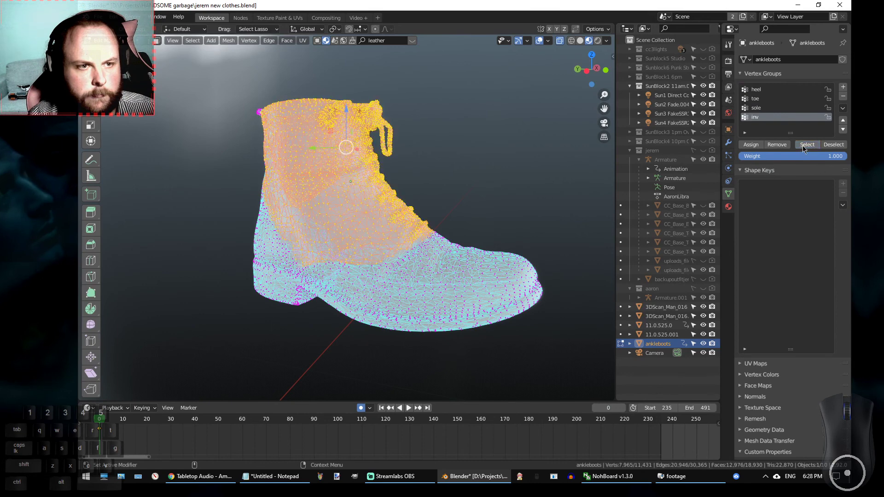
left_click(729, 207)
left_click(778, 61)
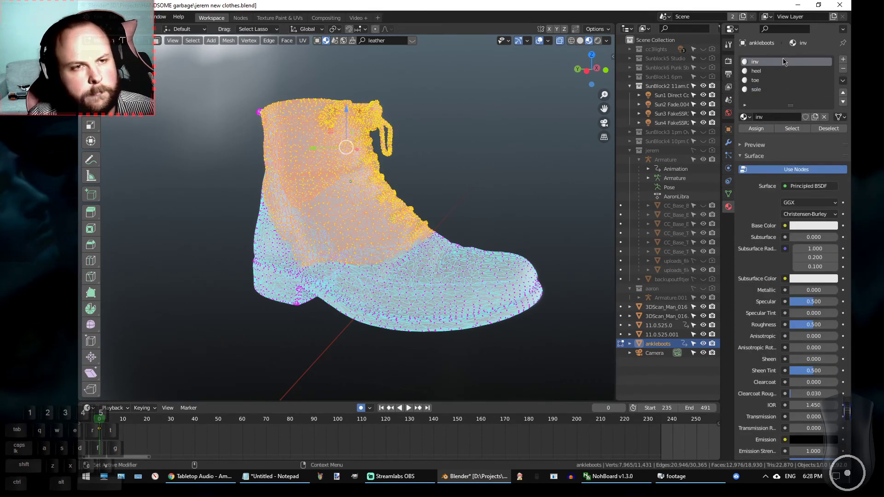
left_click(762, 129)
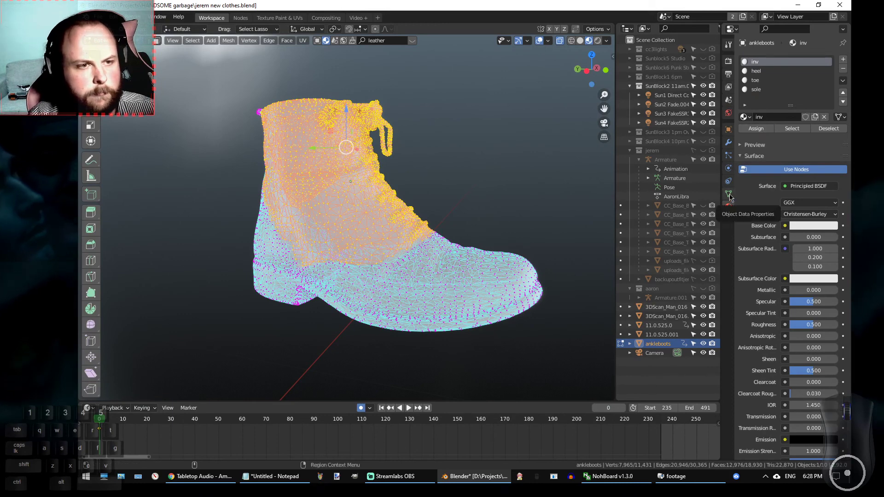
Deselect the inv vertices and select the heel vertex group's vertices instead.
left_click(728, 195)
left_click(833, 144)
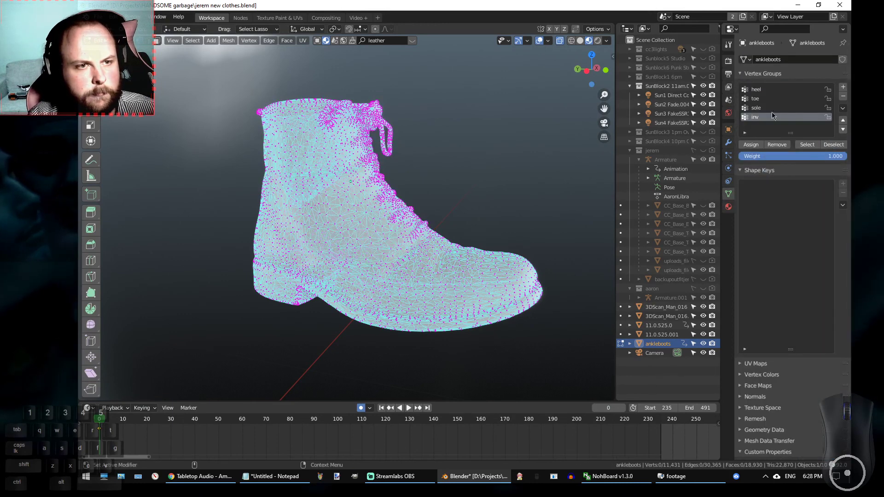
left_click(778, 90)
left_click(807, 145)
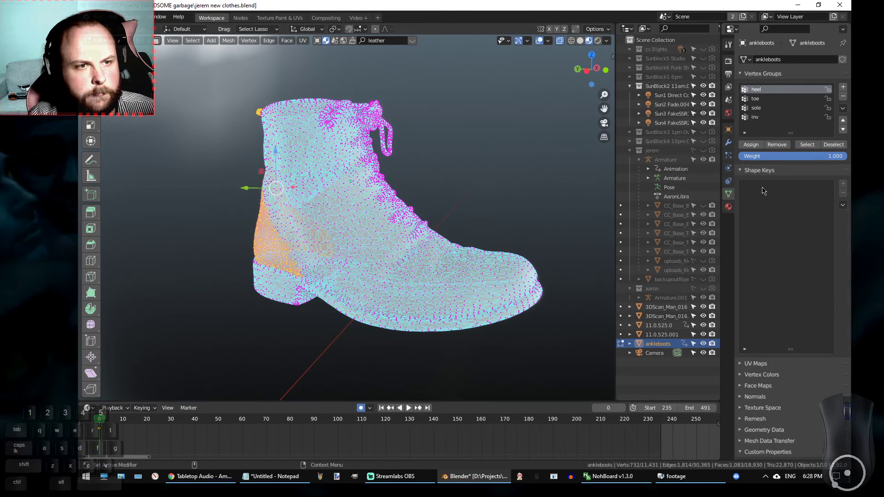
left_click(728, 211)
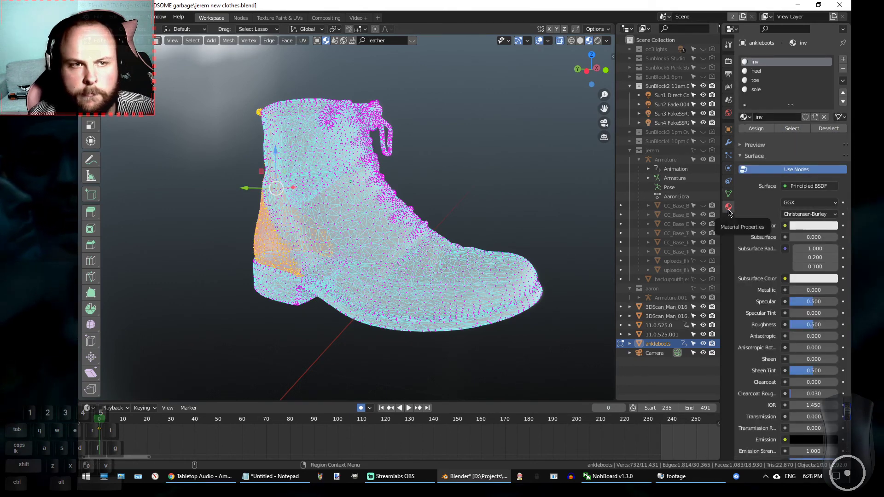
left_click(728, 194)
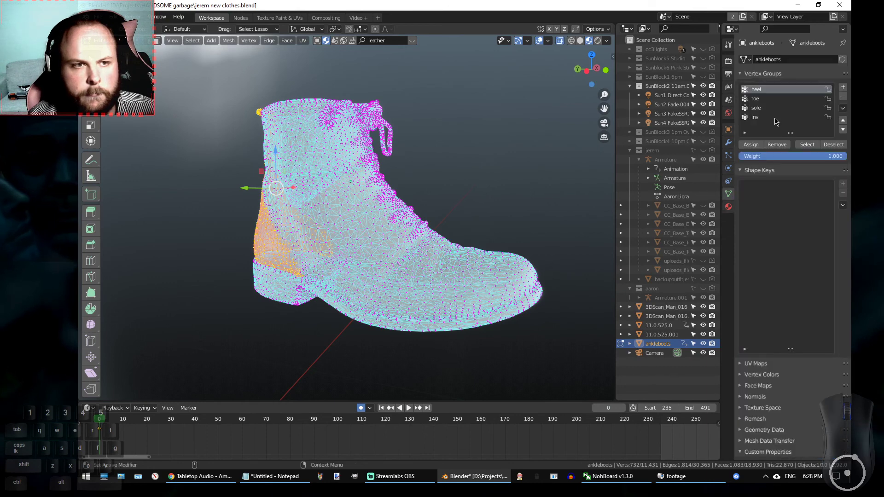
left_click(796, 90)
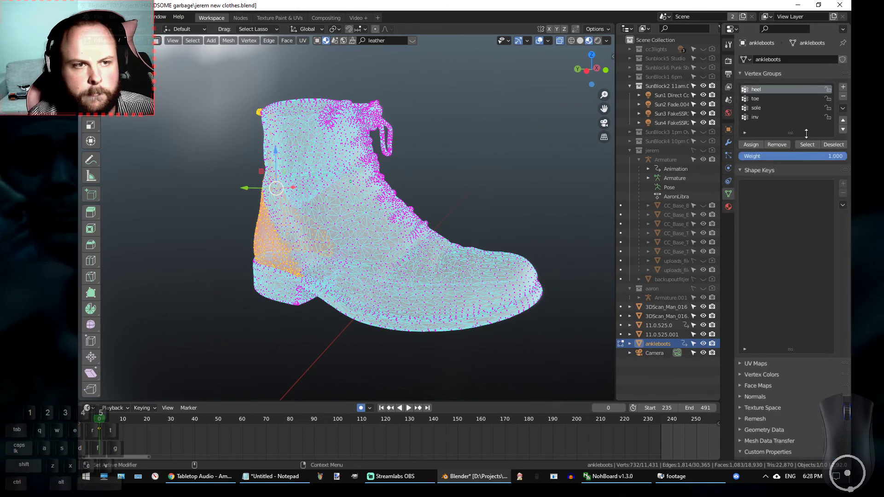
Clear the selection, select the sole vertex group's vertices and assign the sole material to them.
key("alt+a")
left_click(792, 108)
left_click(807, 144)
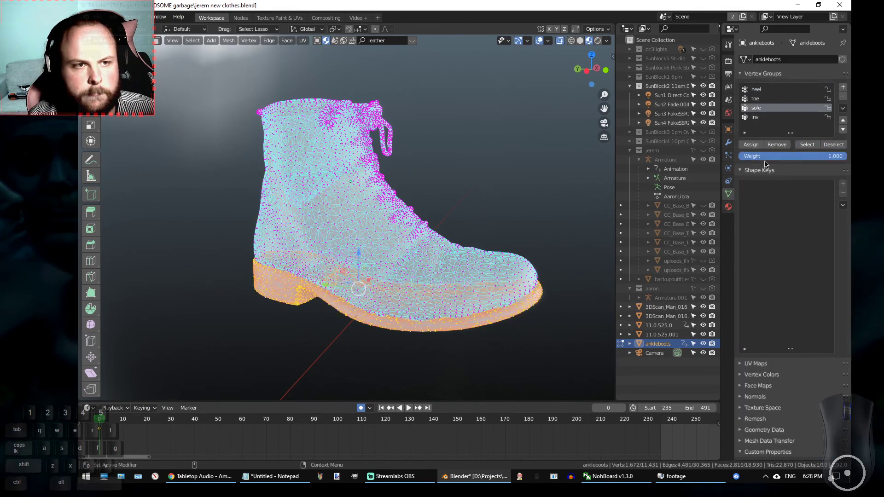
left_click(728, 206)
left_click(784, 91)
left_click(764, 129)
Darken the inv material's base color to a value of 0.013, with metallic 0.151 and specular 0.330.
left_click_drag(559, 188, 354, 198, "alt")
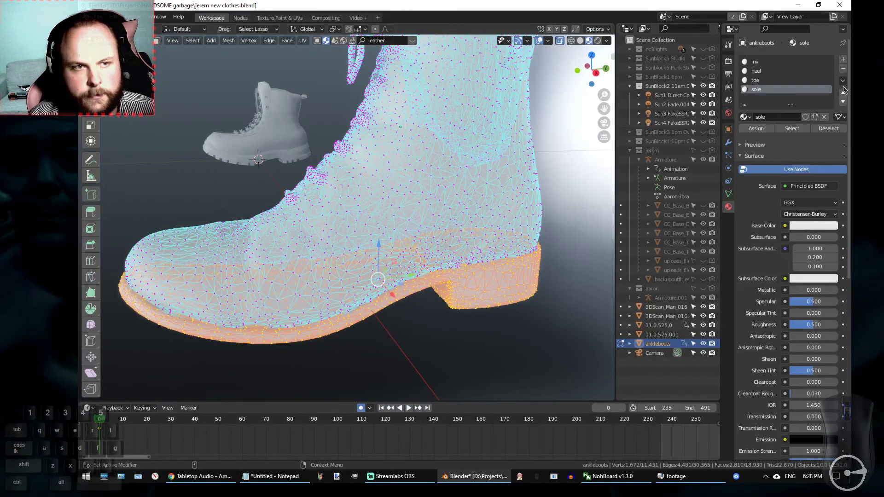
left_click(764, 62)
left_click(819, 229)
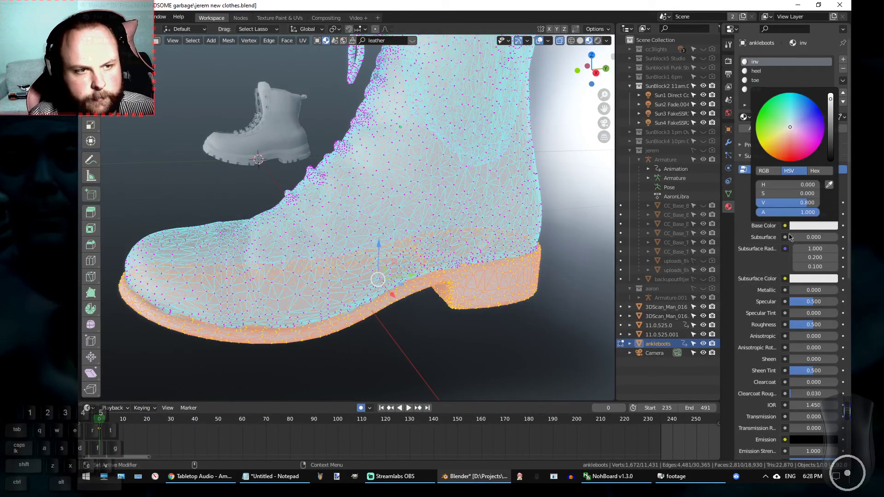
left_click_drag(837, 154, 835, 162)
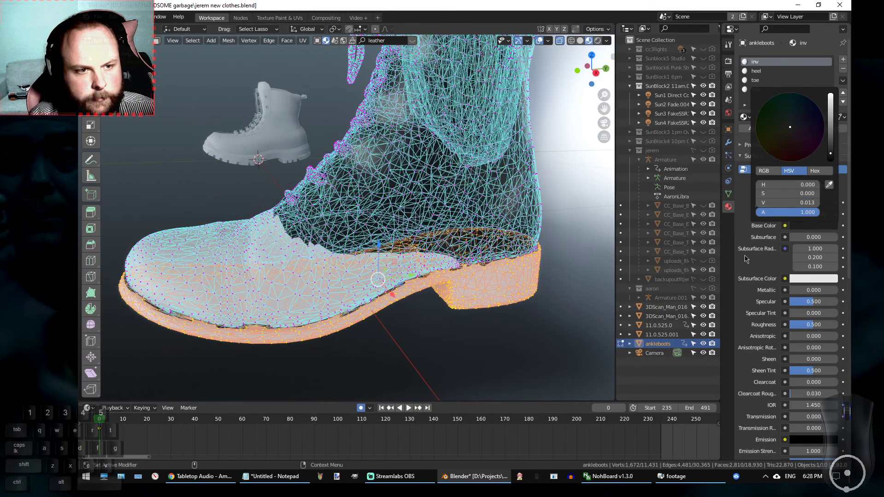
mouse_move(812, 291)
left_mouse_down()
mouse_move(806, 302)
mouse_move(814, 290)
left_mouse_up()
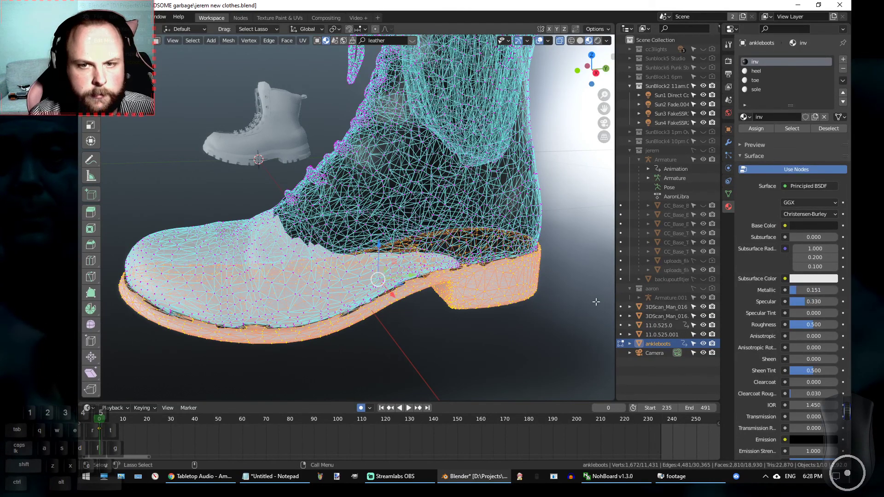
Leave Edit Mode and examine the boot's material regions in Object Mode.
left_click_drag(532, 308, 554, 319, "alt")
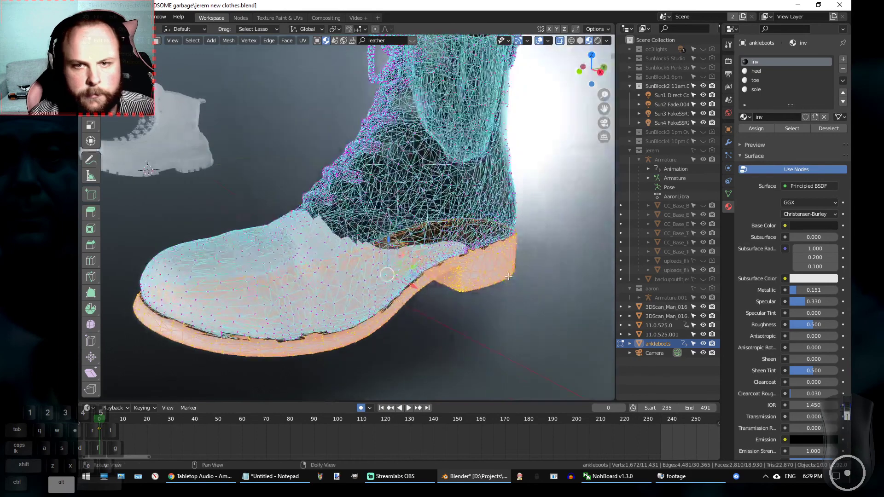
scroll(493, 193, "down", 1)
middle_click_drag(491, 189, 503, 214, "alt")
key("Tab")
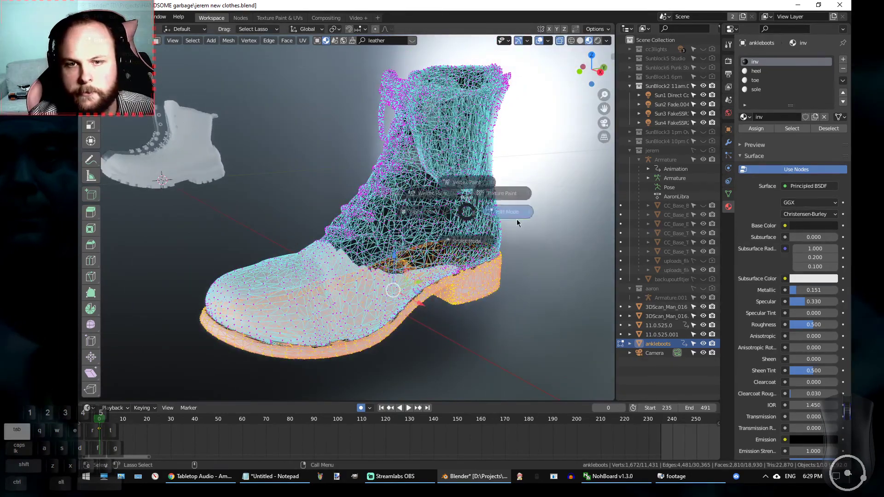
left_click(270, 217)
left_click_drag(286, 183, 416, 224, "alt")
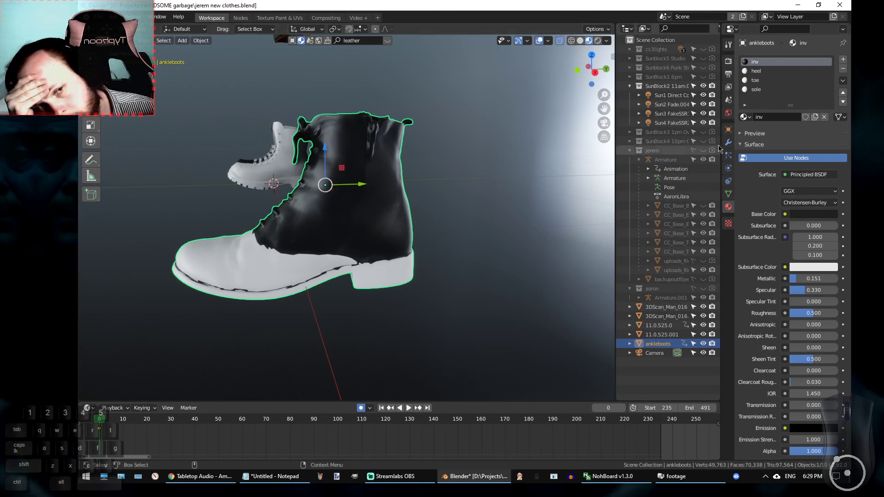
Select the inv vertex group's vertices in Edit Mode and try to remove the inv material slot.
left_click(728, 194)
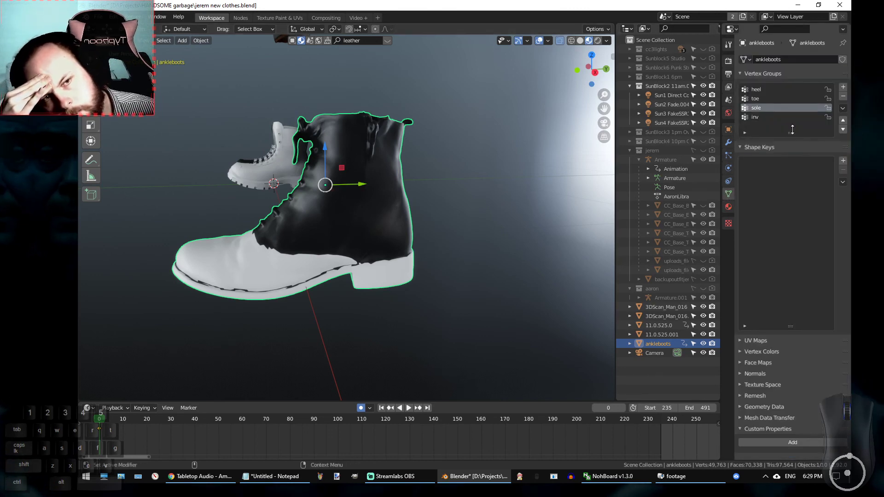
left_click(780, 118)
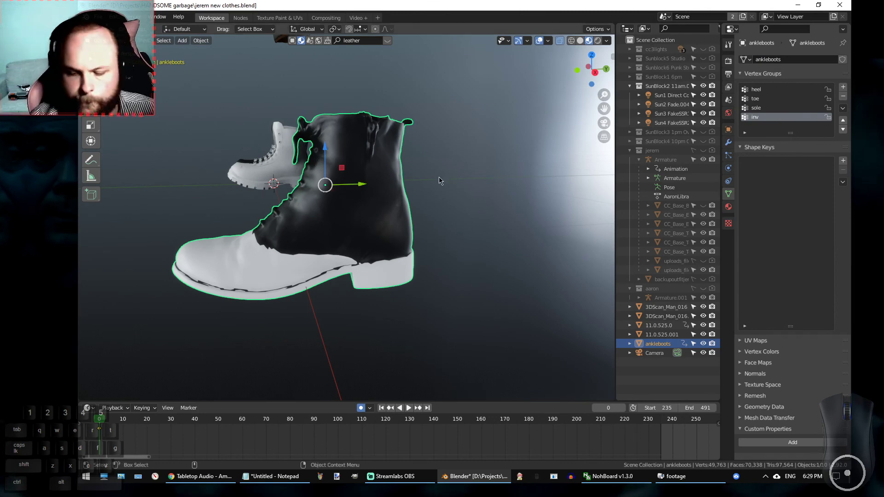
key("ctrl+Tab")
left_click(501, 206)
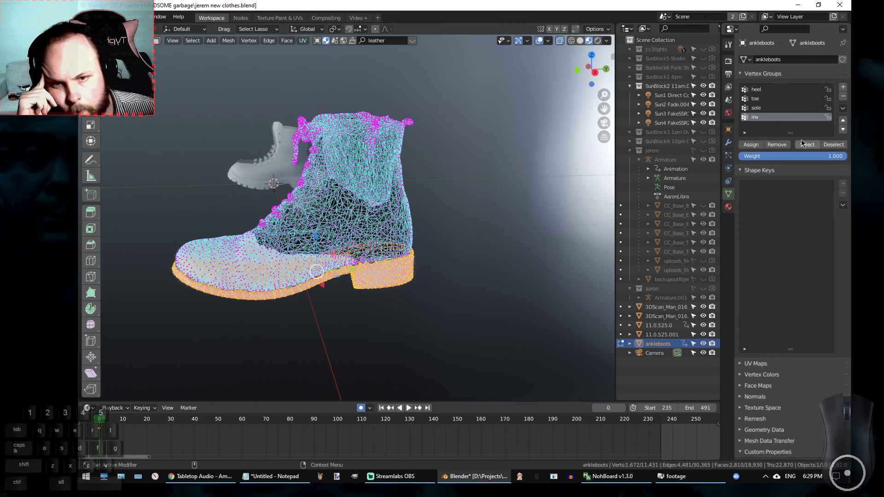
left_click(815, 145)
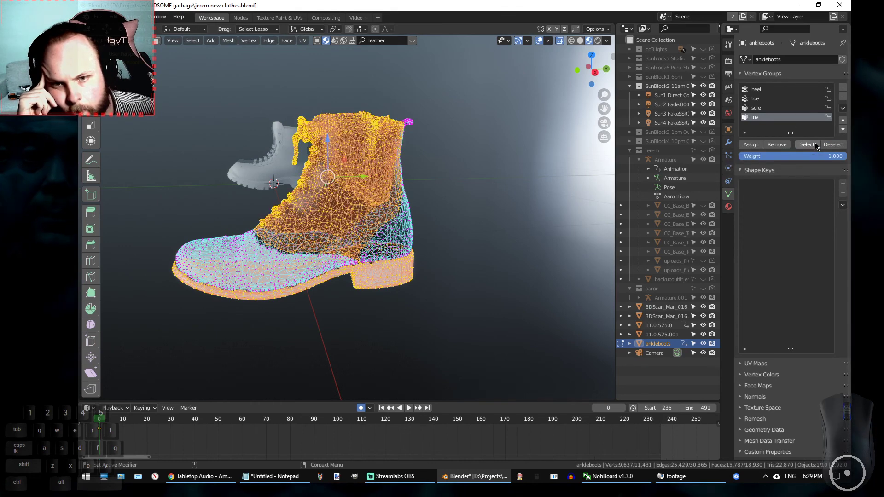
left_click(728, 207)
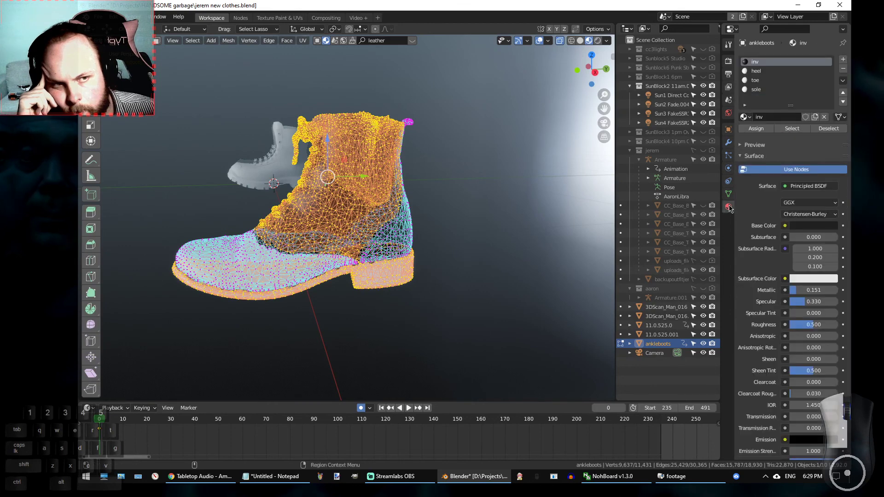
left_click(842, 70)
left_click(782, 84)
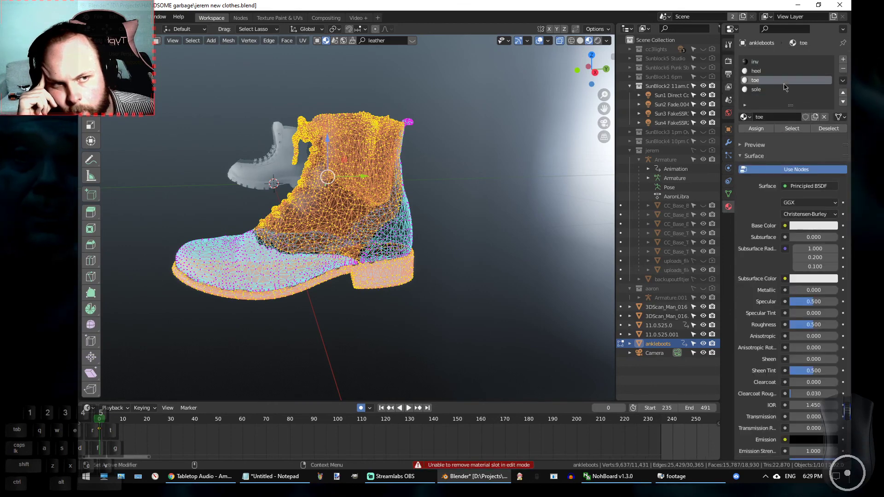
In Object Mode, replace the inv material slot with a new material named inv and darken its base color to black.
key("Tab")
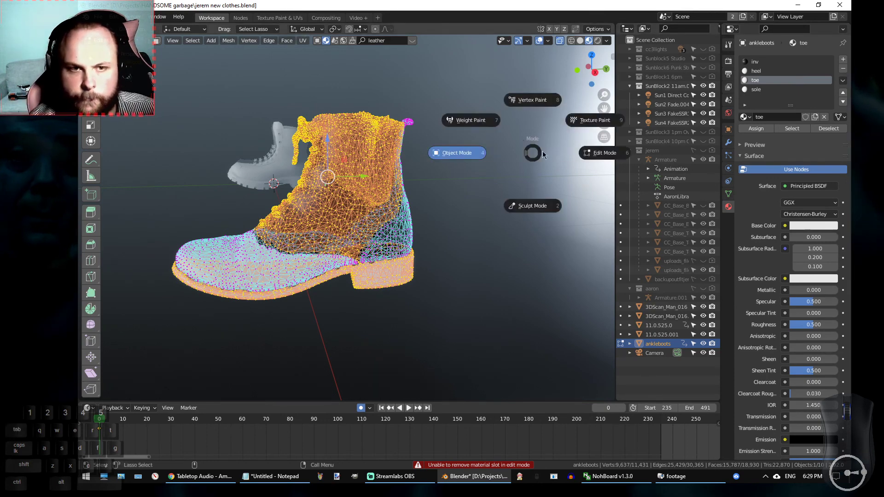
left_click(773, 62)
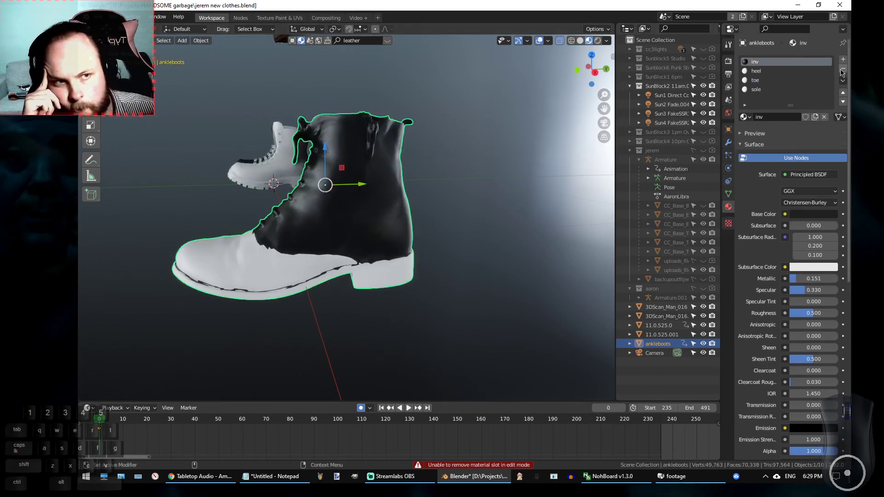
left_click(842, 71)
left_click(844, 61)
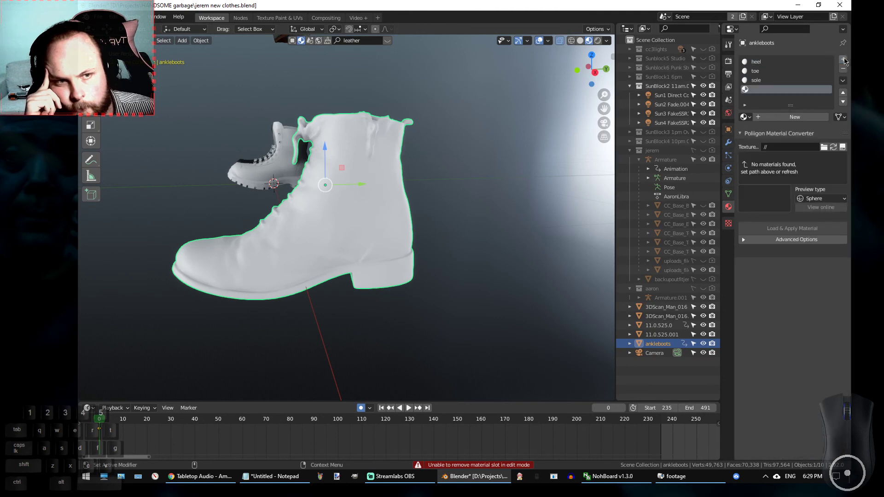
left_click(771, 117)
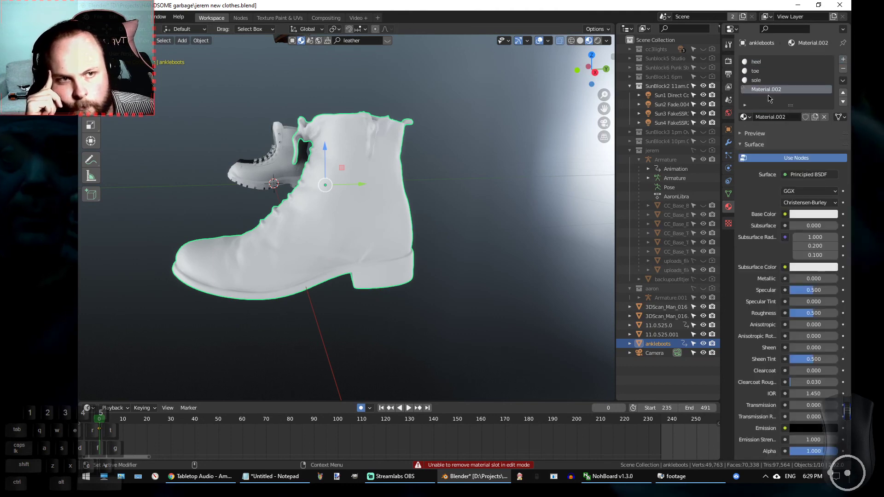
double_click(762, 90)
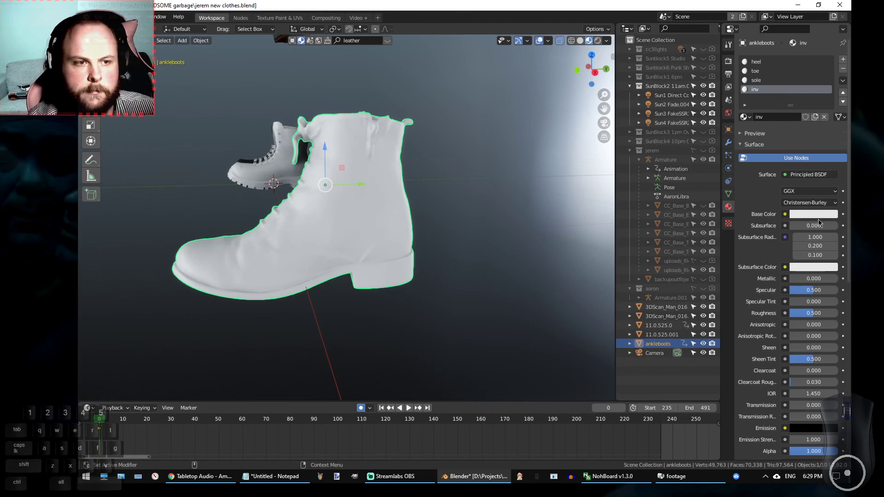
left_click(806, 215)
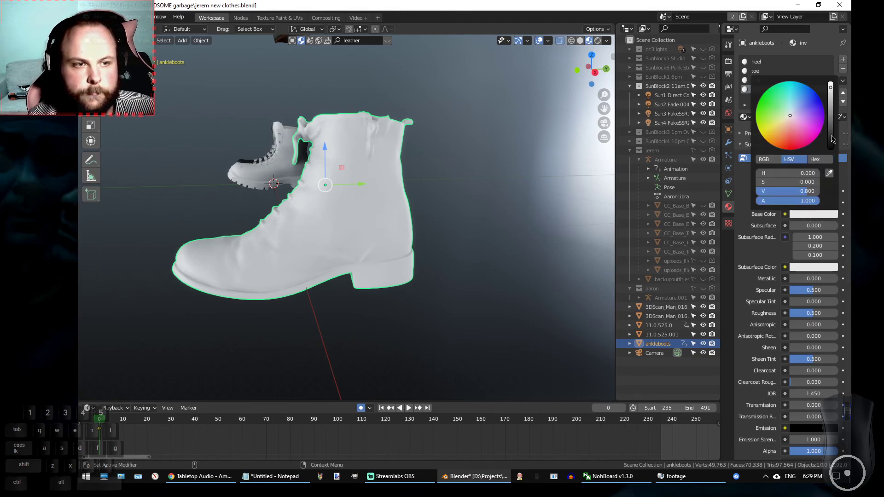
left_click_drag(831, 138, 831, 151)
Return to Edit Mode and deselect the vertices of the inv and sole vertex groups.
left_click(728, 194)
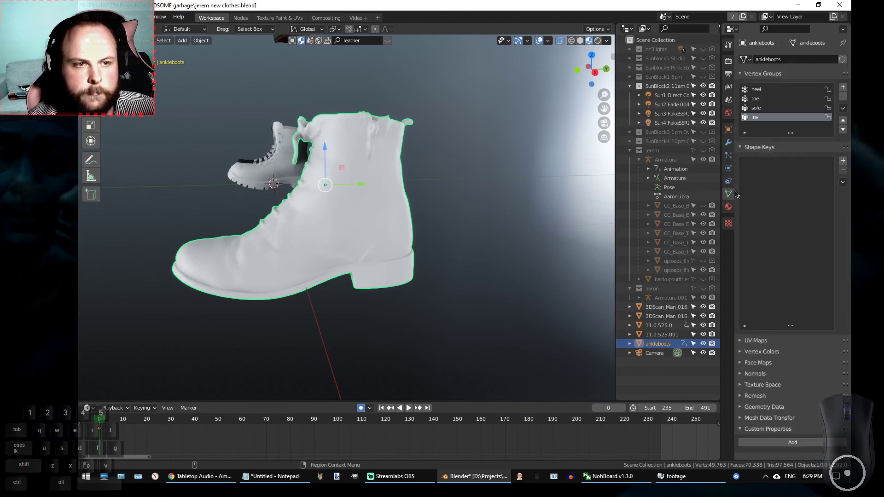
key("Tab")
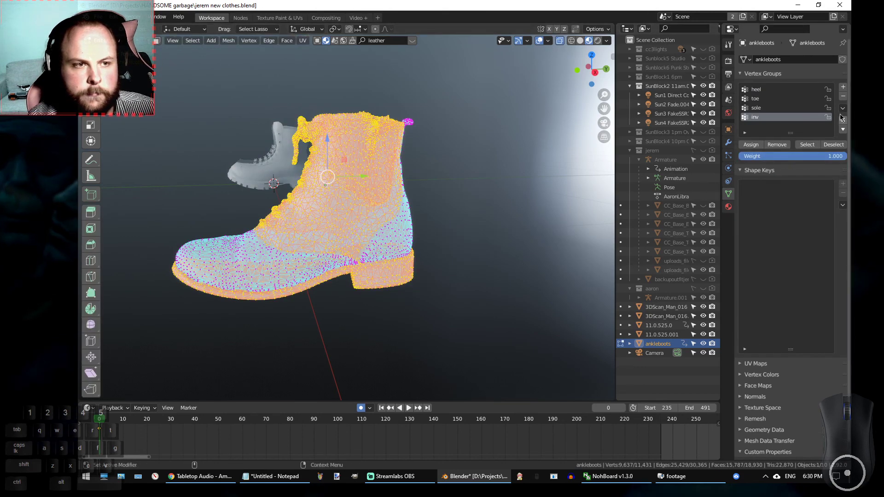
left_click(834, 145)
left_click(756, 108)
left_click(834, 144)
Select the inv vertex group's vertices and assign the new inv material to them.
left_click(774, 118)
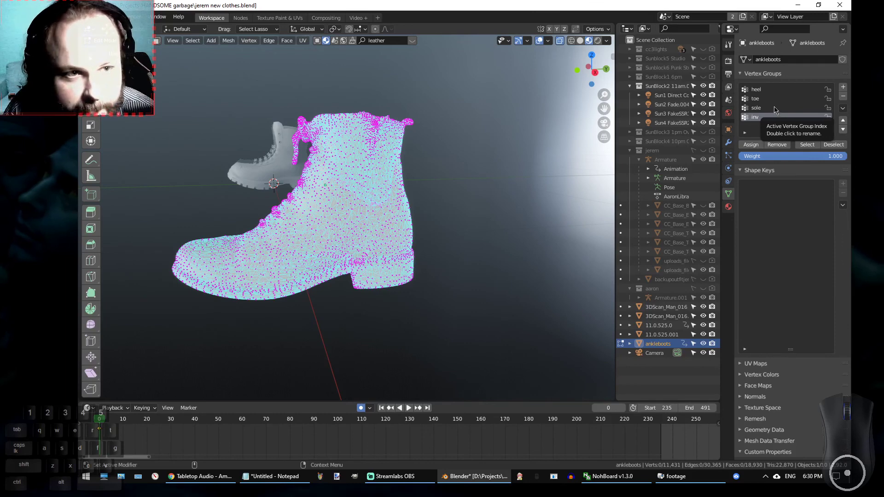
left_click(808, 145)
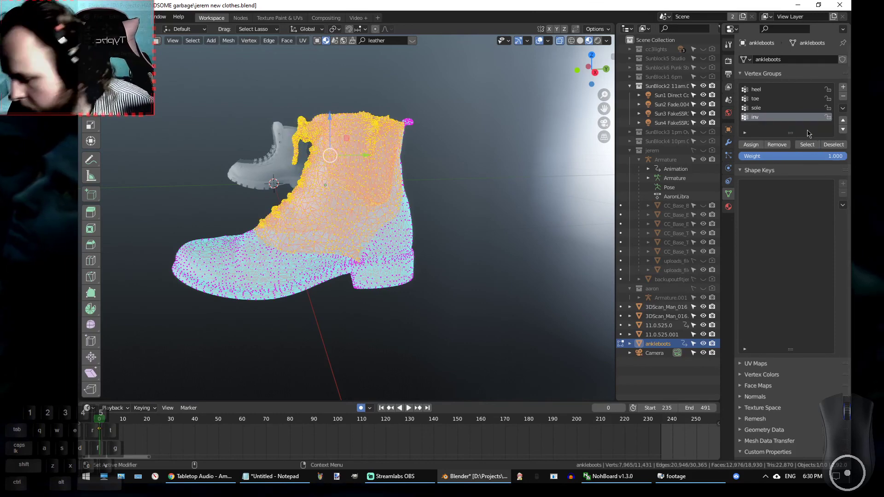
left_click(728, 207)
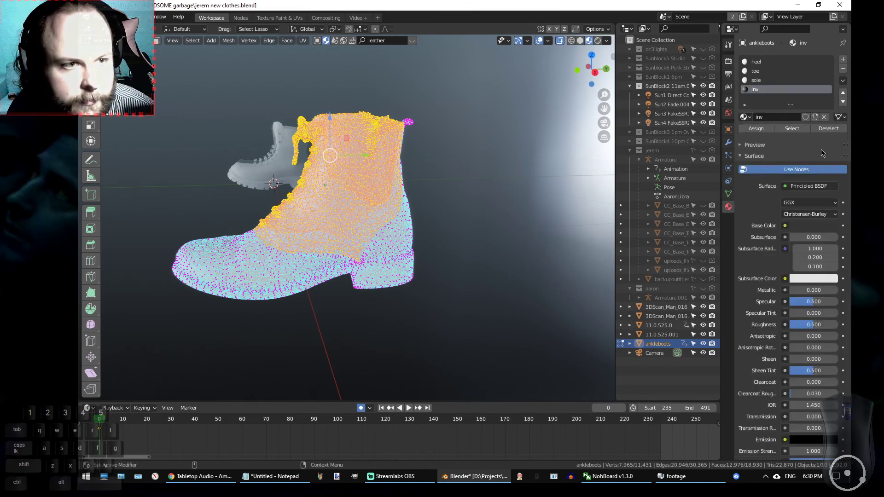
left_click(756, 129)
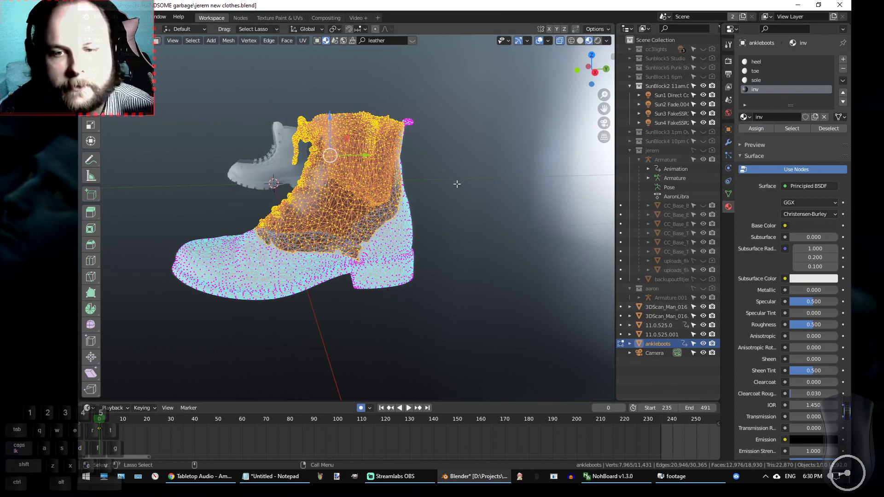
Switch back to Object Mode and search the BlenderKit materials for leather.
middle_click_drag(474, 171, 374, 144)
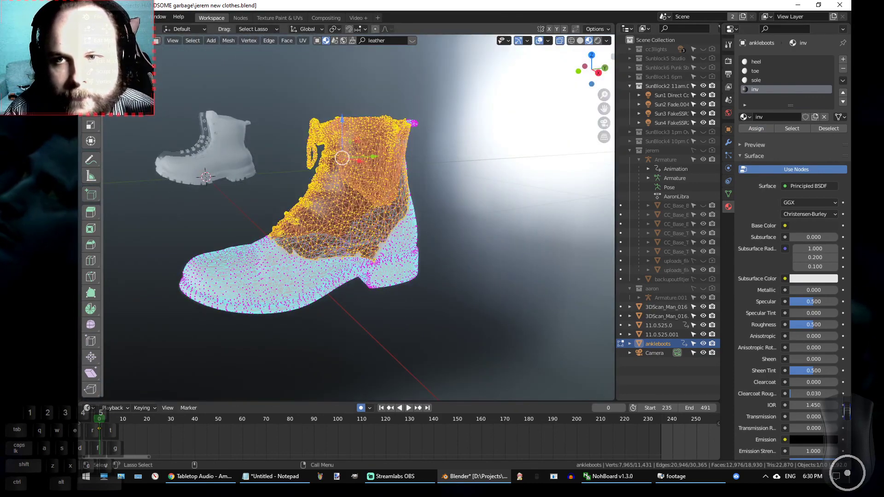
key("Tab")
left_click(465, 205)
left_click_drag(465, 205, 415, 63, "alt")
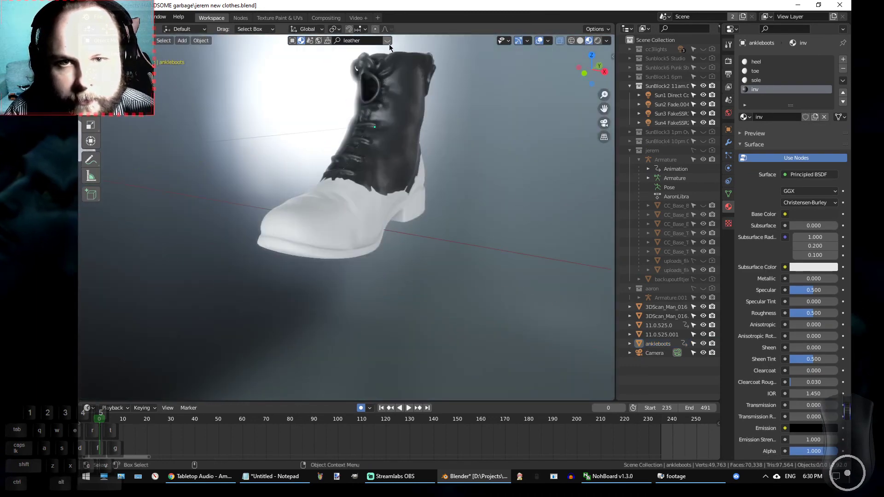
mouse_move(495, 90)
left_mouse_down("alt")
mouse_move(527, 158)
mouse_move(492, 136)
mouse_move(502, 97)
left_mouse_up("alt")
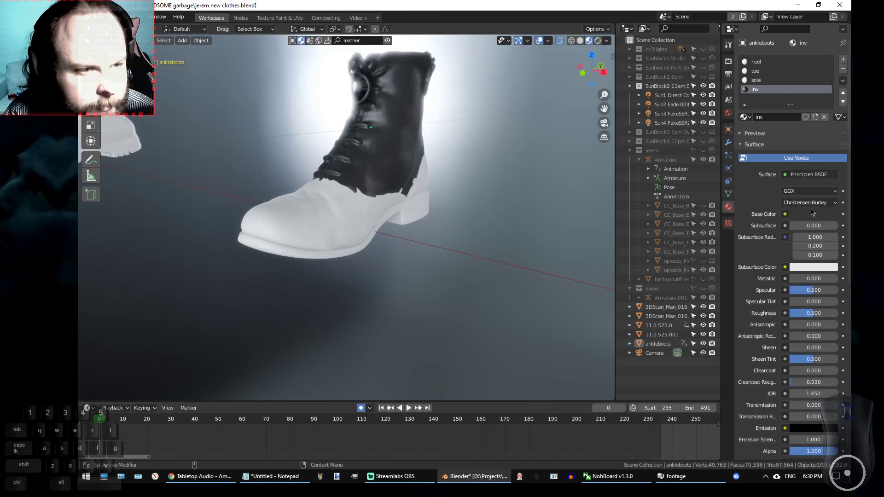
left_click(367, 42)
key("Return")
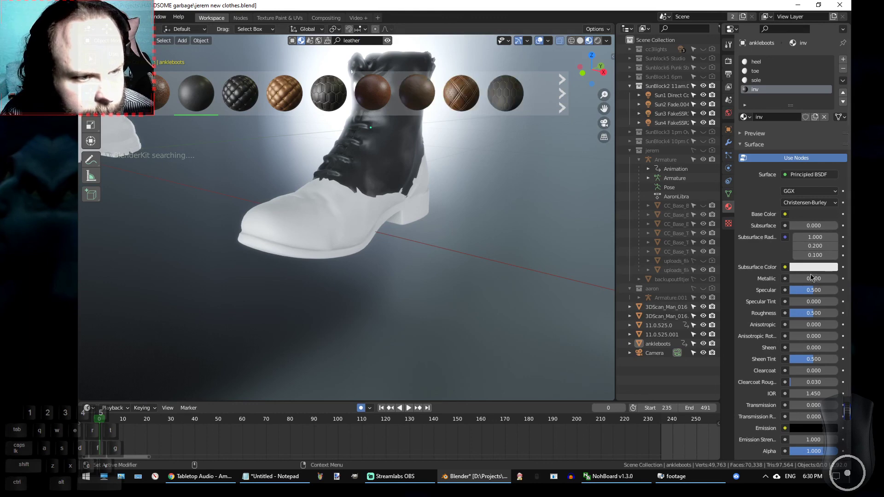
Set the inv material's metallic to 0.179 and roughness to 0.764, and check the boot from several sides.
left_click_drag(814, 280, 828, 279)
mouse_move(813, 314)
left_mouse_down()
mouse_move(836, 313)
mouse_move(816, 314)
left_mouse_up()
left_click_drag(502, 205, 399, 179, "alt")
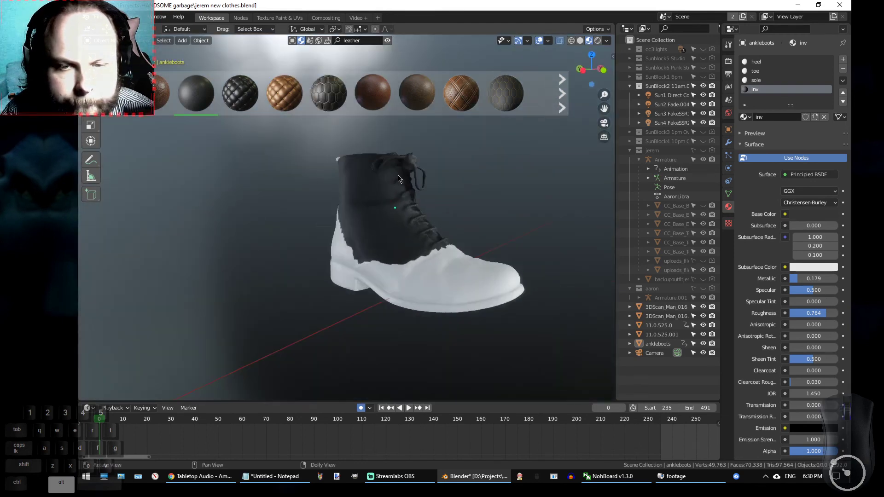
scroll(398, 177, "up", 3)
scroll(449, 212, "down", 3)
middle_click_drag(473, 216, 385, 202, "alt")
scroll(385, 202, "down", 3)
left_click_drag(401, 194, 437, 230, "alt")
Raise the inv material's roughness to 0.981 and its metallic to 0.792.
left_click_drag(819, 313, 827, 313)
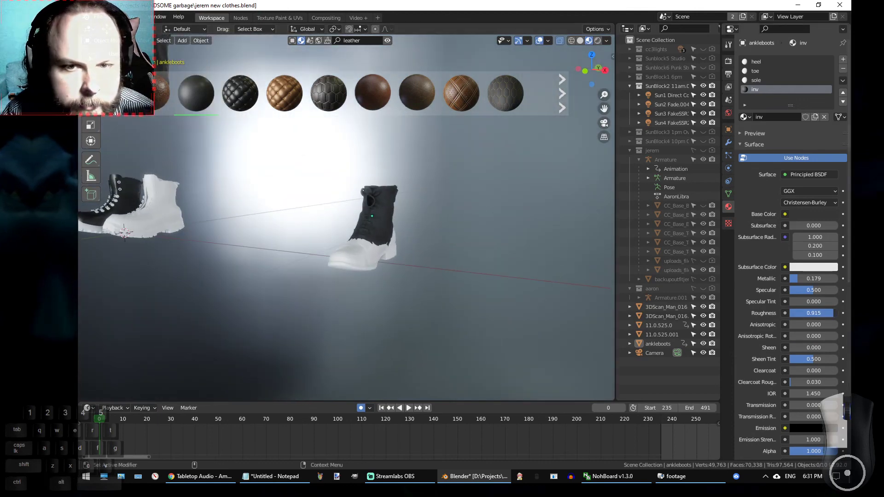
left_click_drag(813, 313, 808, 313)
scroll(414, 244, "up", 3)
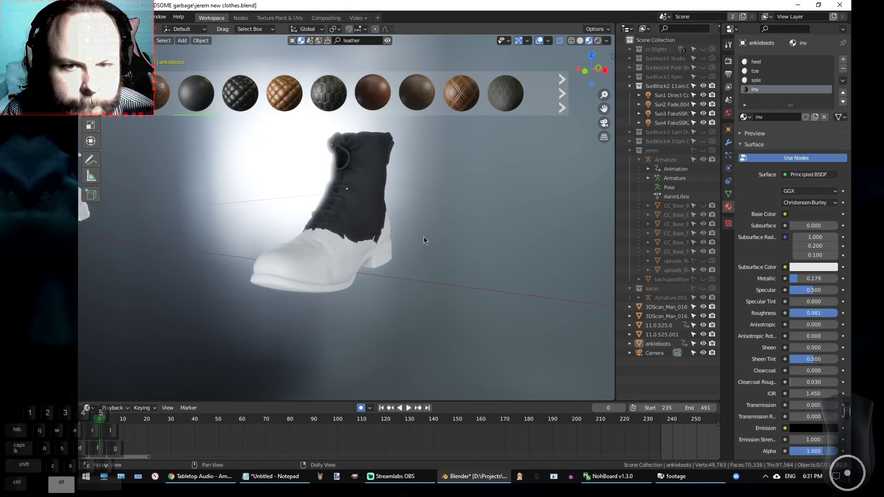
left_click_drag(430, 255, 552, 258, "alt")
mouse_move(811, 274)
left_mouse_down()
mouse_move(843, 278)
mouse_move(800, 279)
mouse_move(827, 279)
left_mouse_up()
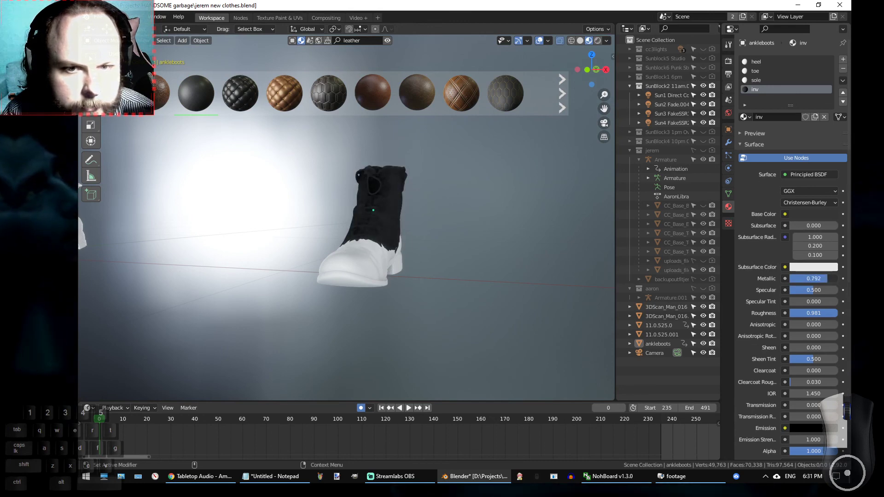
left_click_drag(483, 264, 431, 270, "alt")
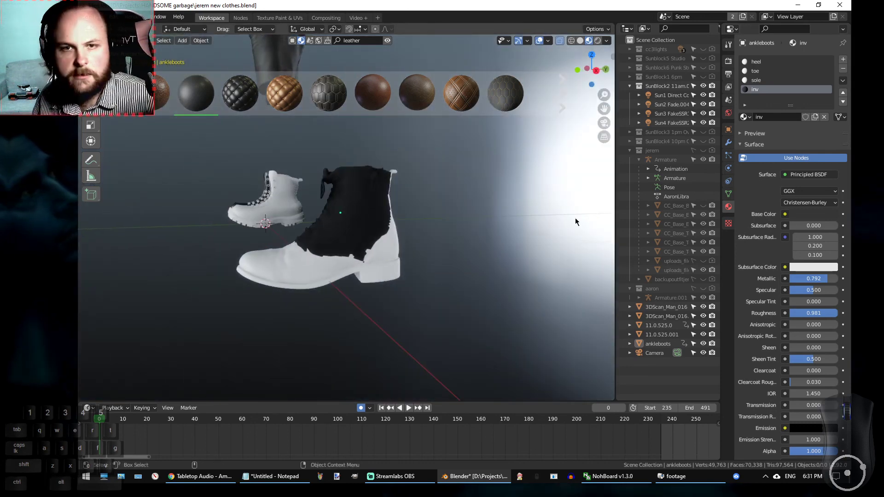
Browse further through the leather materials and apply Leather Worn 01 to the boot's toe region.
left_click(561, 101)
left_click_drag(363, 95, 275, 259)
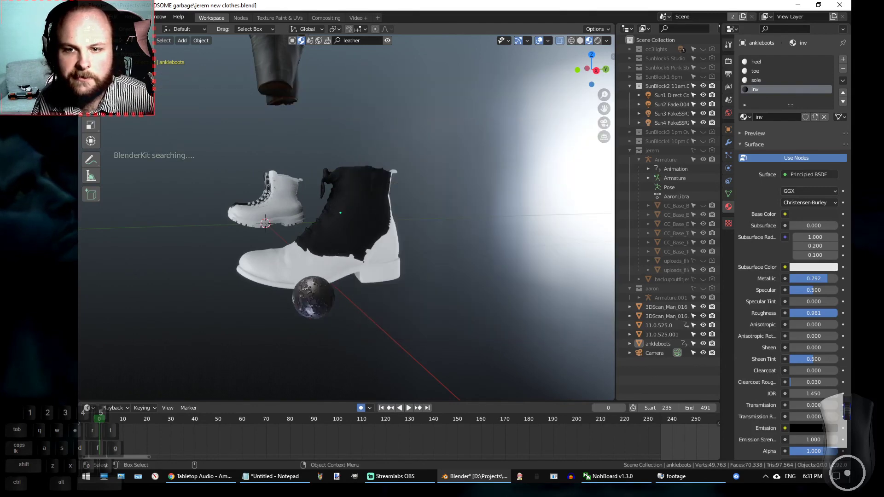
left_click_drag(306, 309, 279, 265)
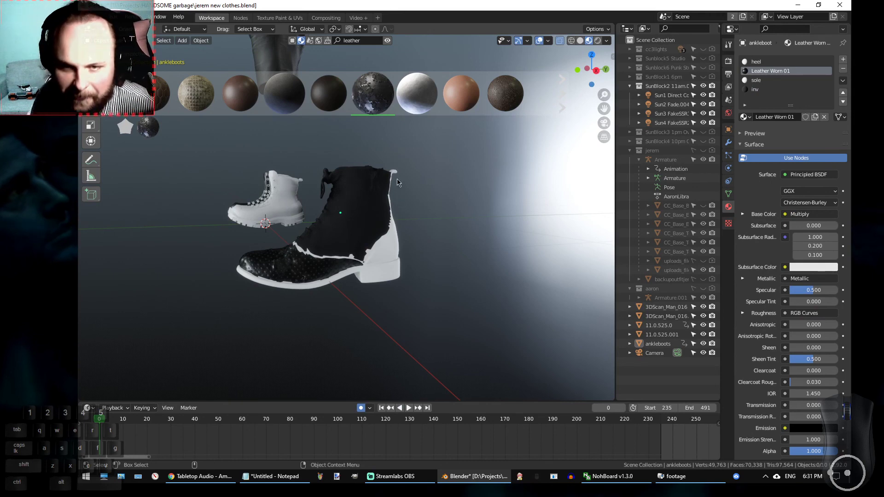
middle_click_drag(381, 215, 194, 219, "alt")
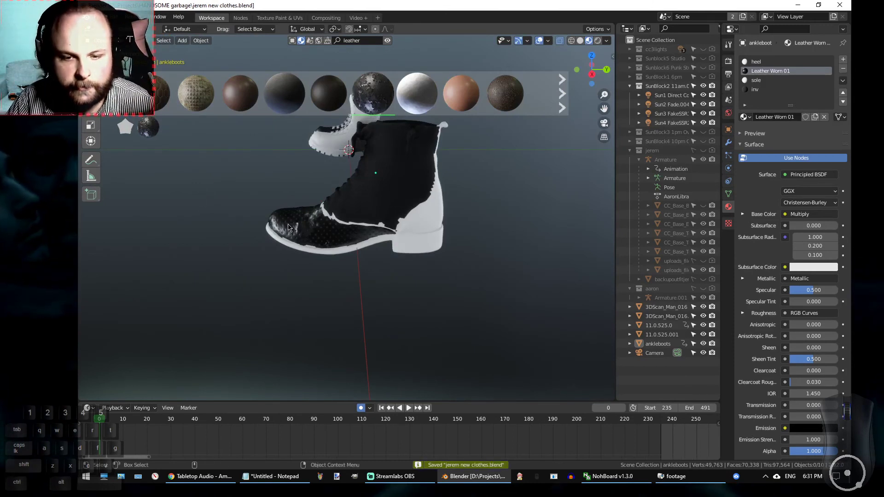
Switch to Streamlabs OBS and activate the standby 1080p scene.
left_click(426, 474)
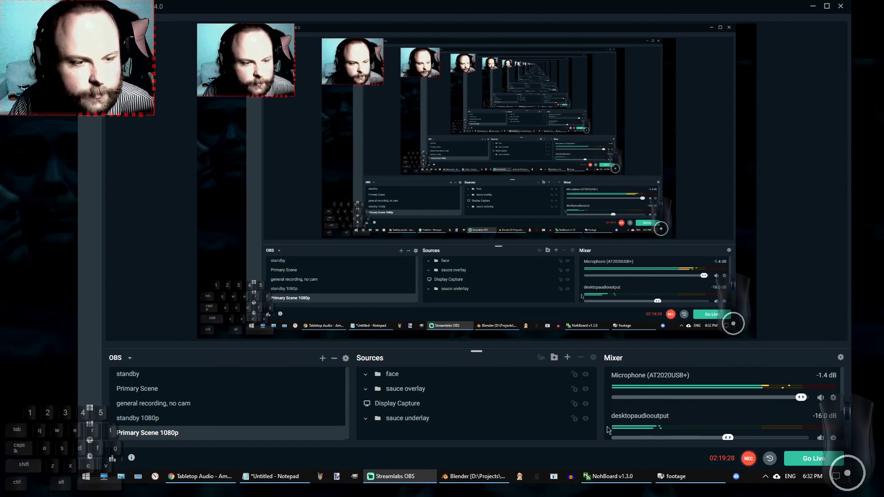
left_click(219, 423)
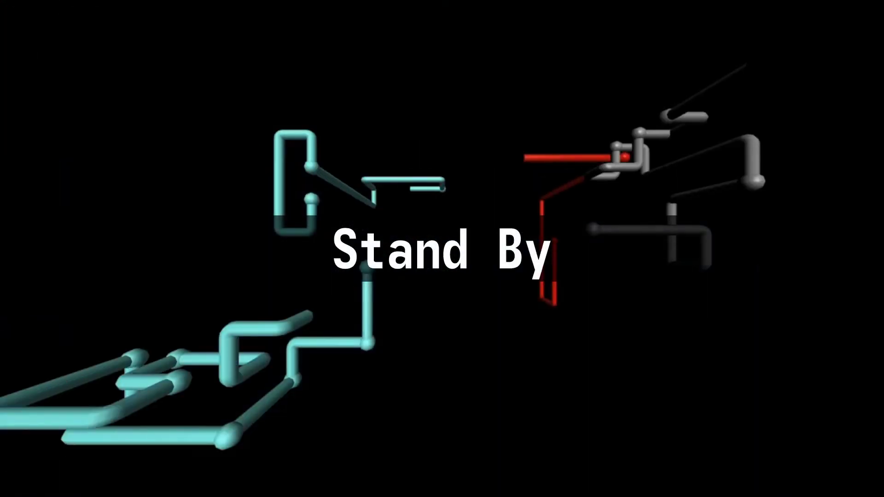